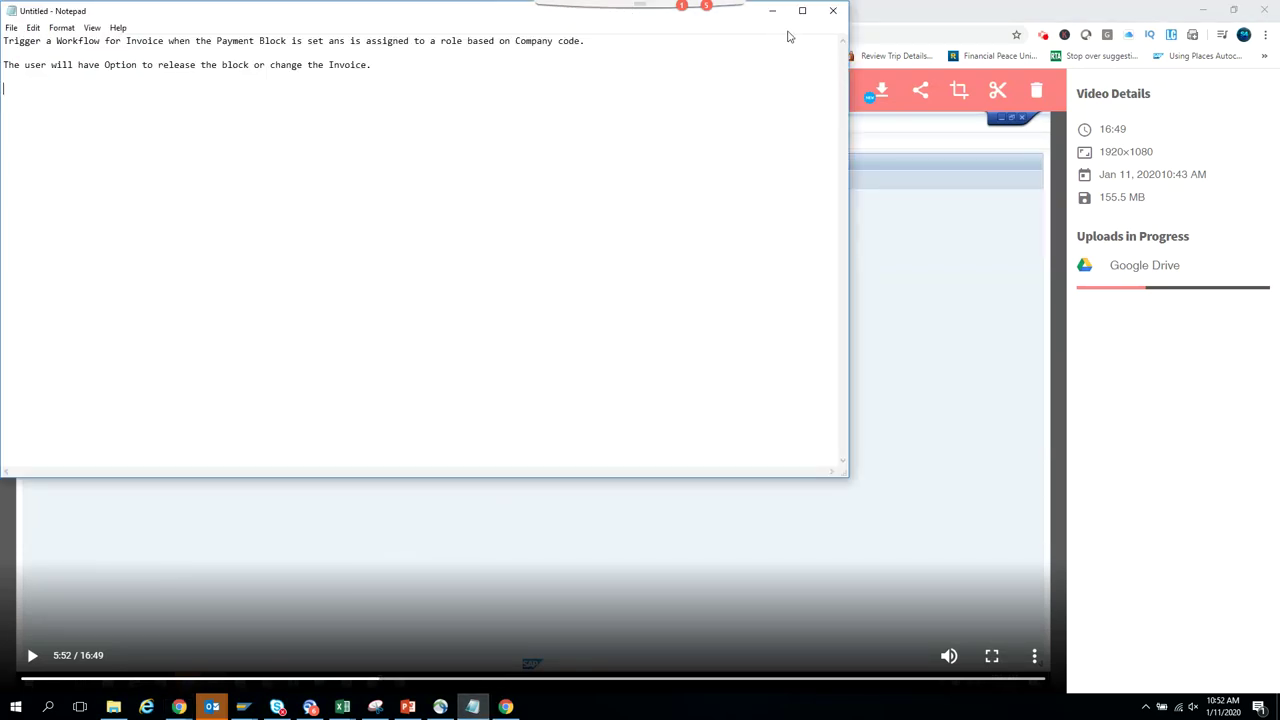
# Maximize the workflow requirement note, and switch to the SAP session displaying the invoice document with the payment block.
pyautogui.click(802, 10)
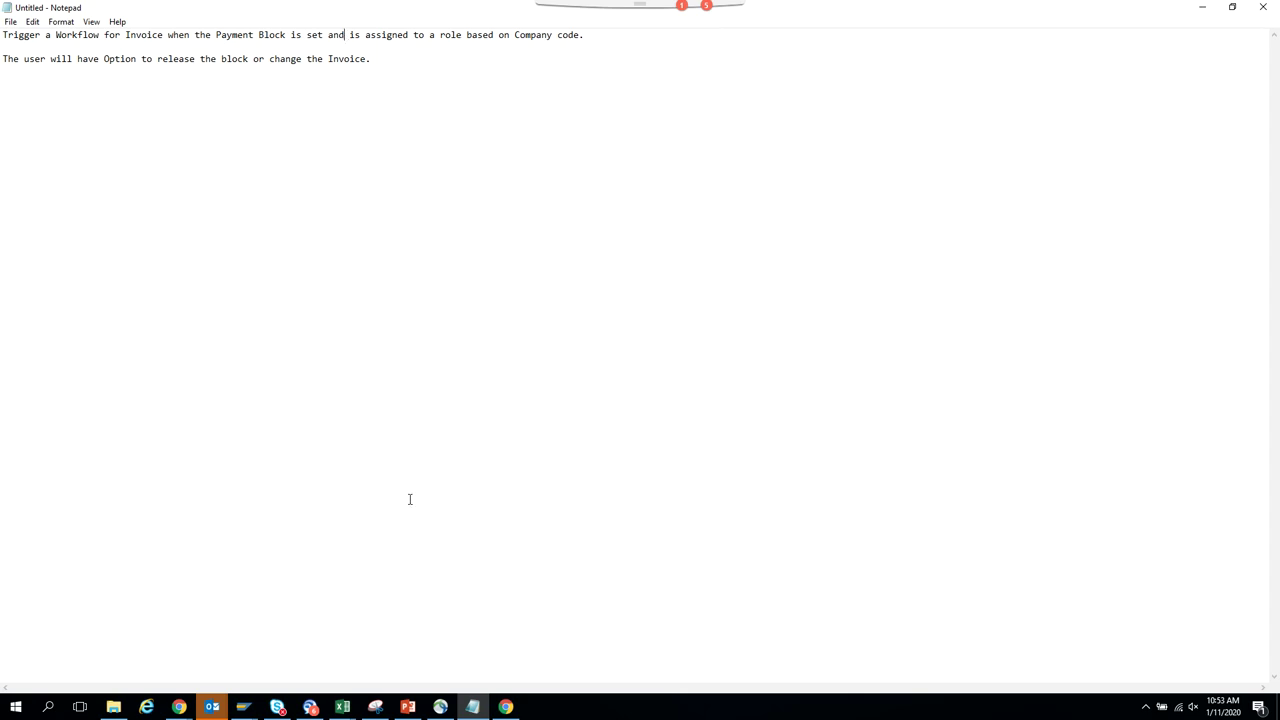
pyautogui.click(246, 708)
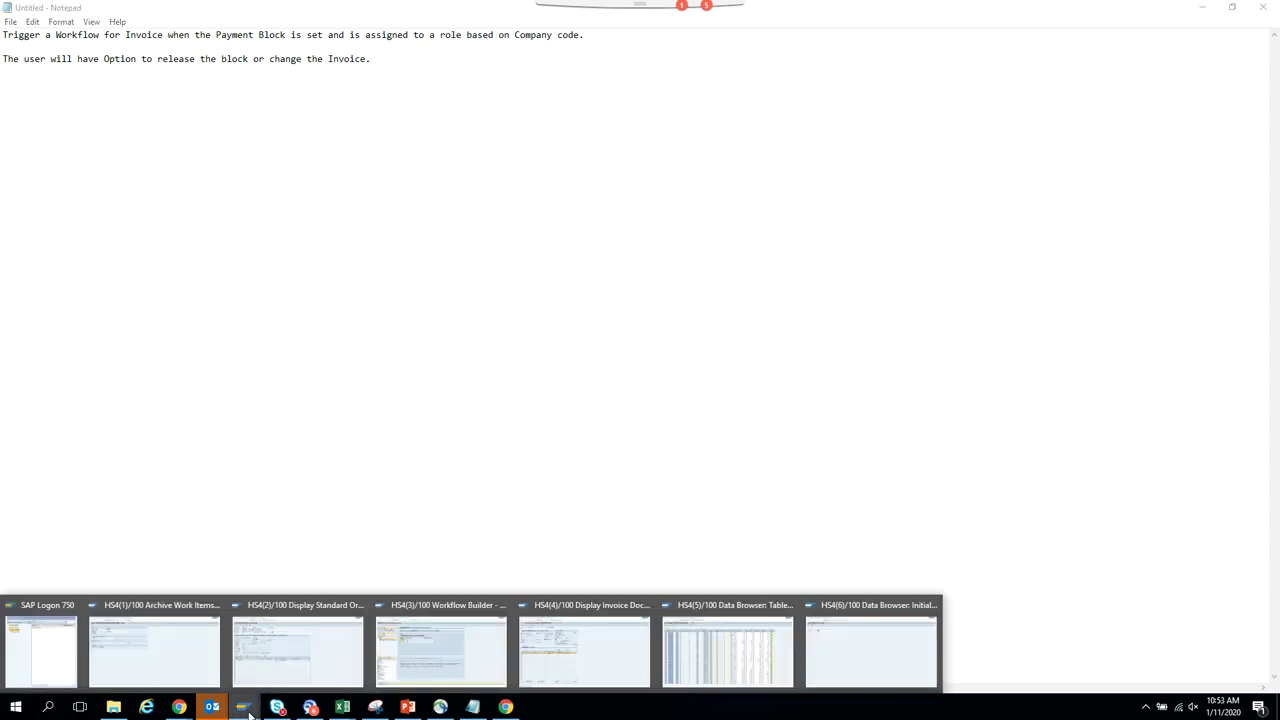
pyautogui.moveTo(581, 679)
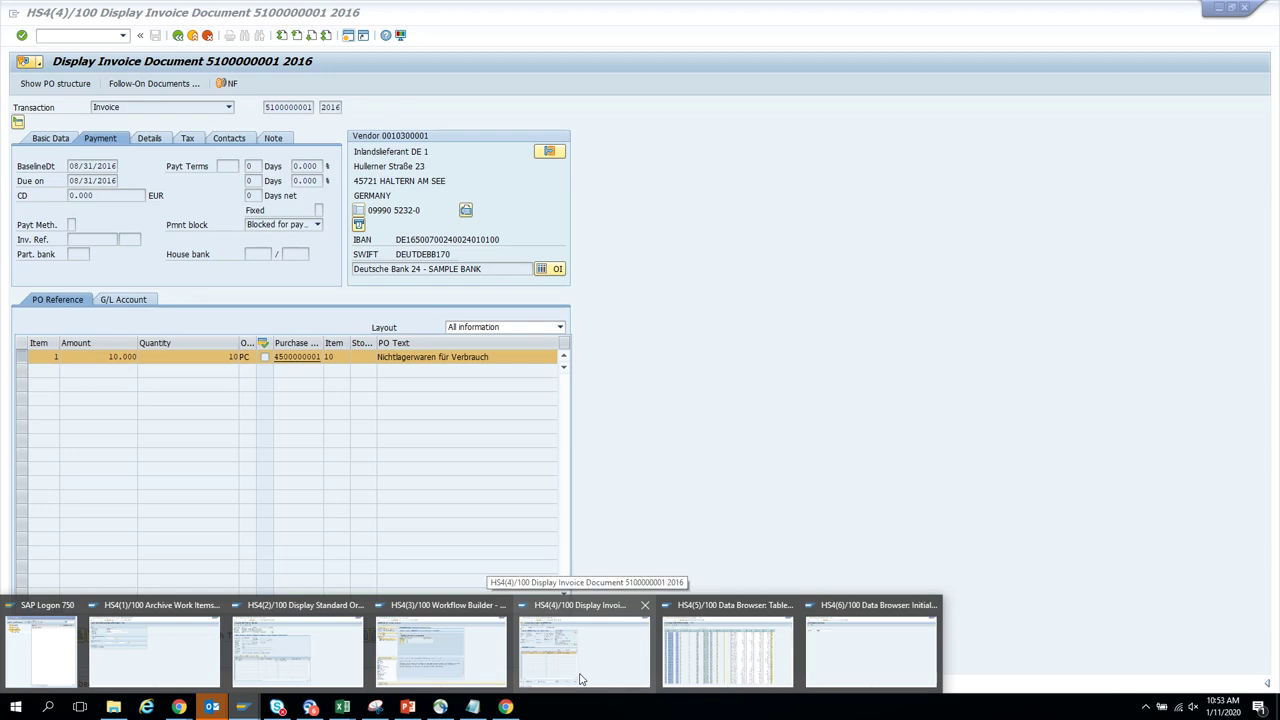
pyautogui.click(581, 679)
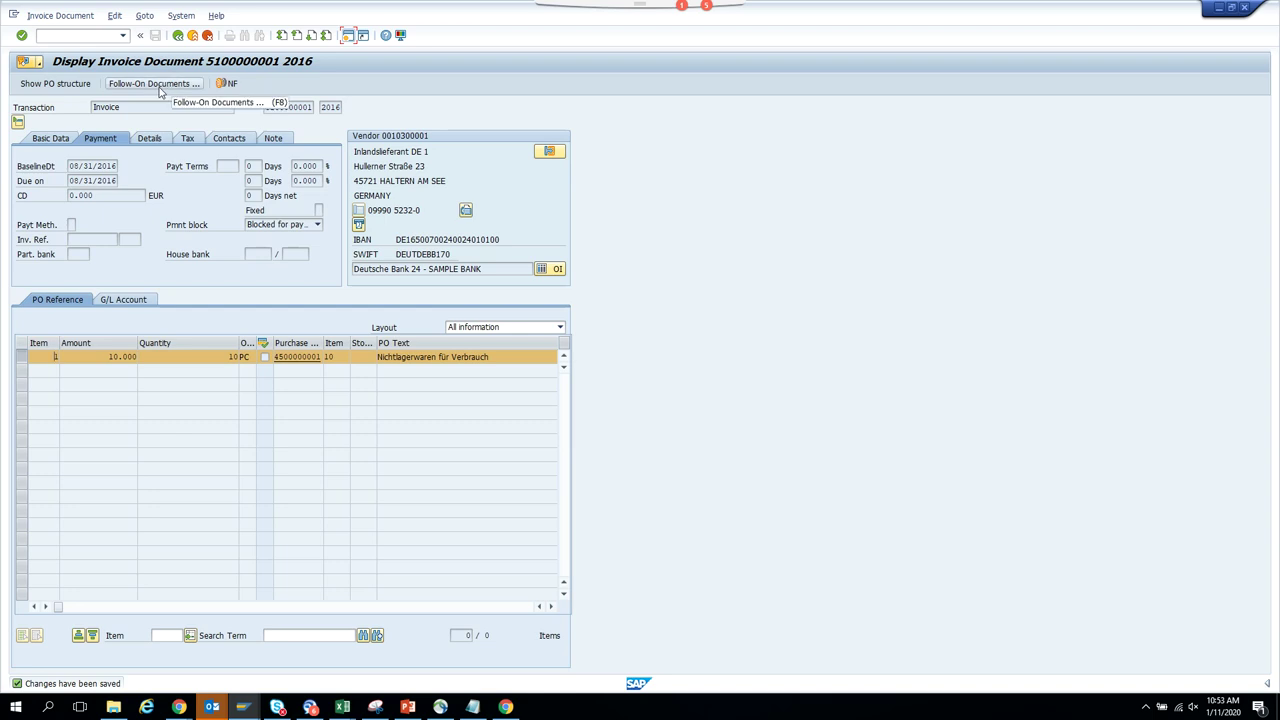
# Leave the invoice display and open accounting document 100000011 of company code 1010 with transaction FB03.
pyautogui.click(178, 35)
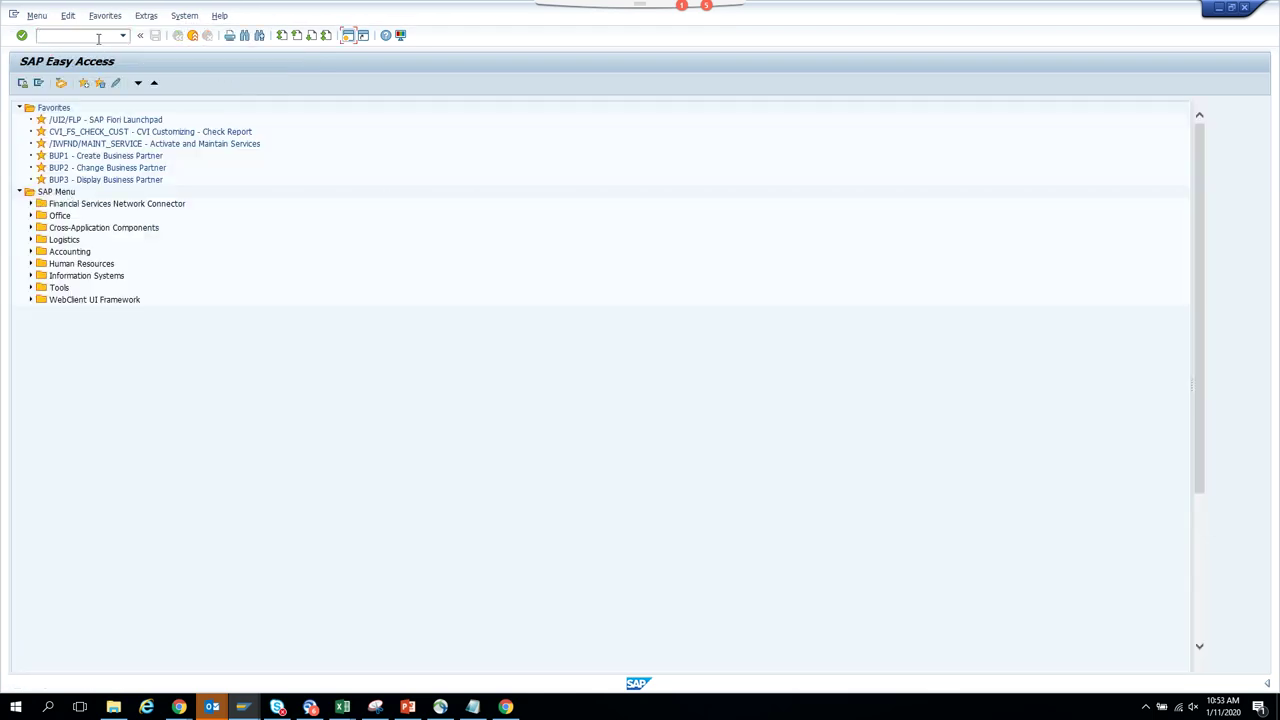
pyautogui.write('/nfb03')
pyautogui.press('Return')
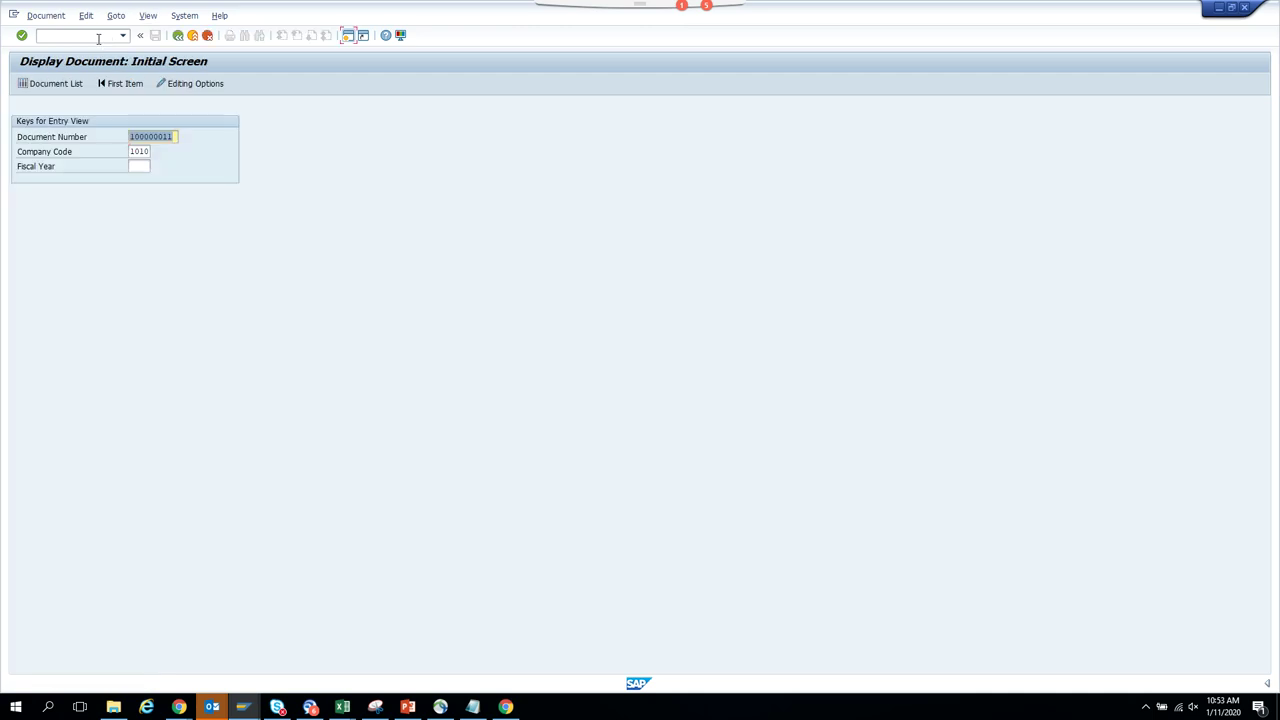
pyautogui.press('Return')
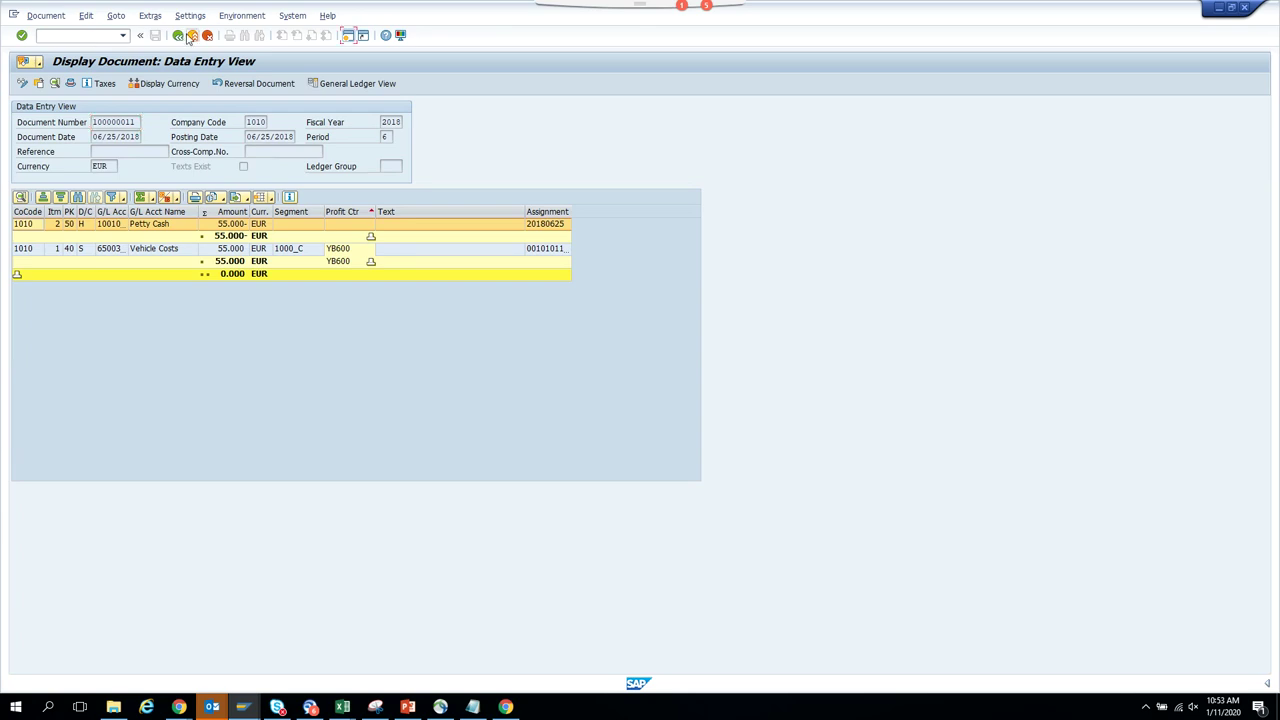
# Examine the Petty Cash and Vehicle Costs line items of the accounting document for a payment block field.
pyautogui.doubleClick(146, 224)
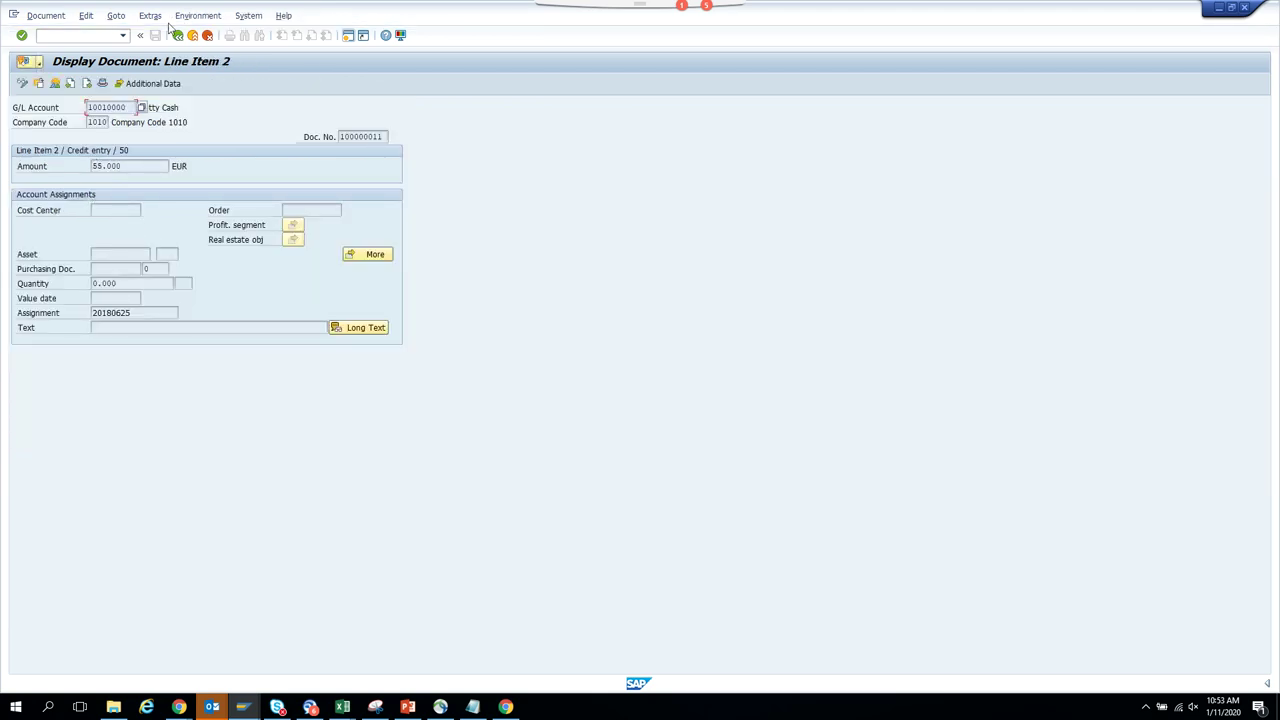
pyautogui.click(178, 36)
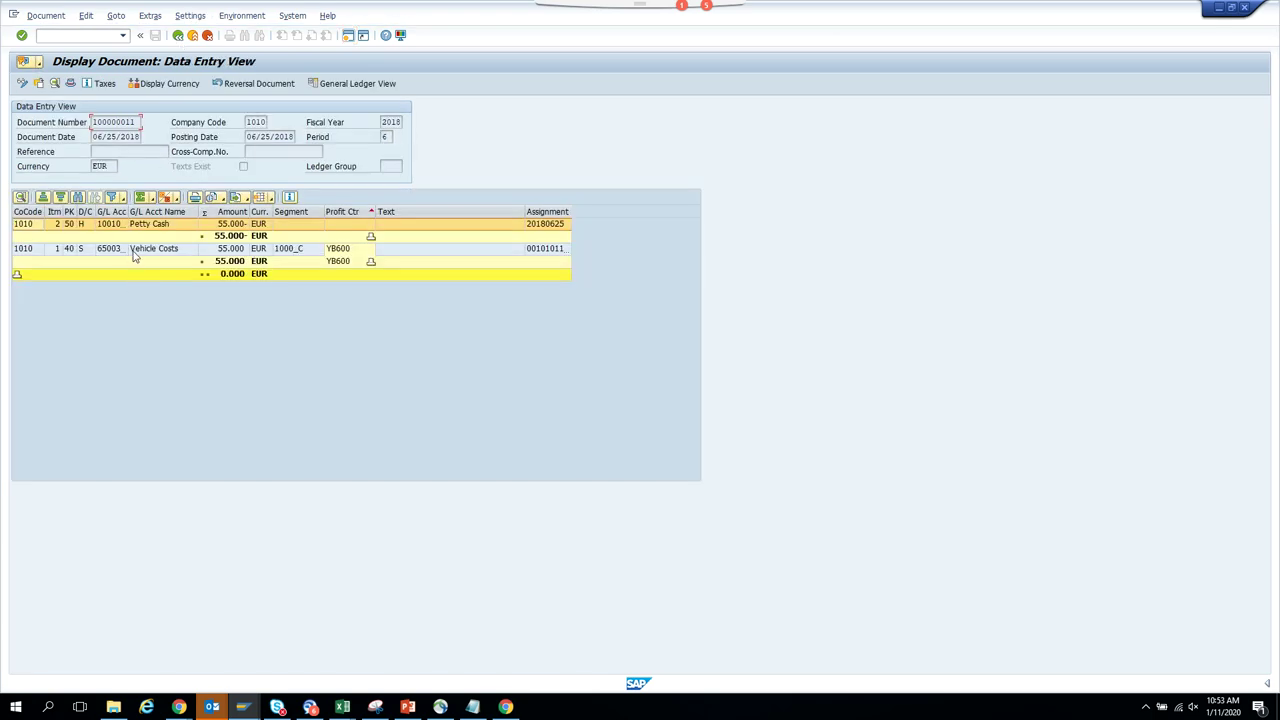
pyautogui.doubleClick(134, 254)
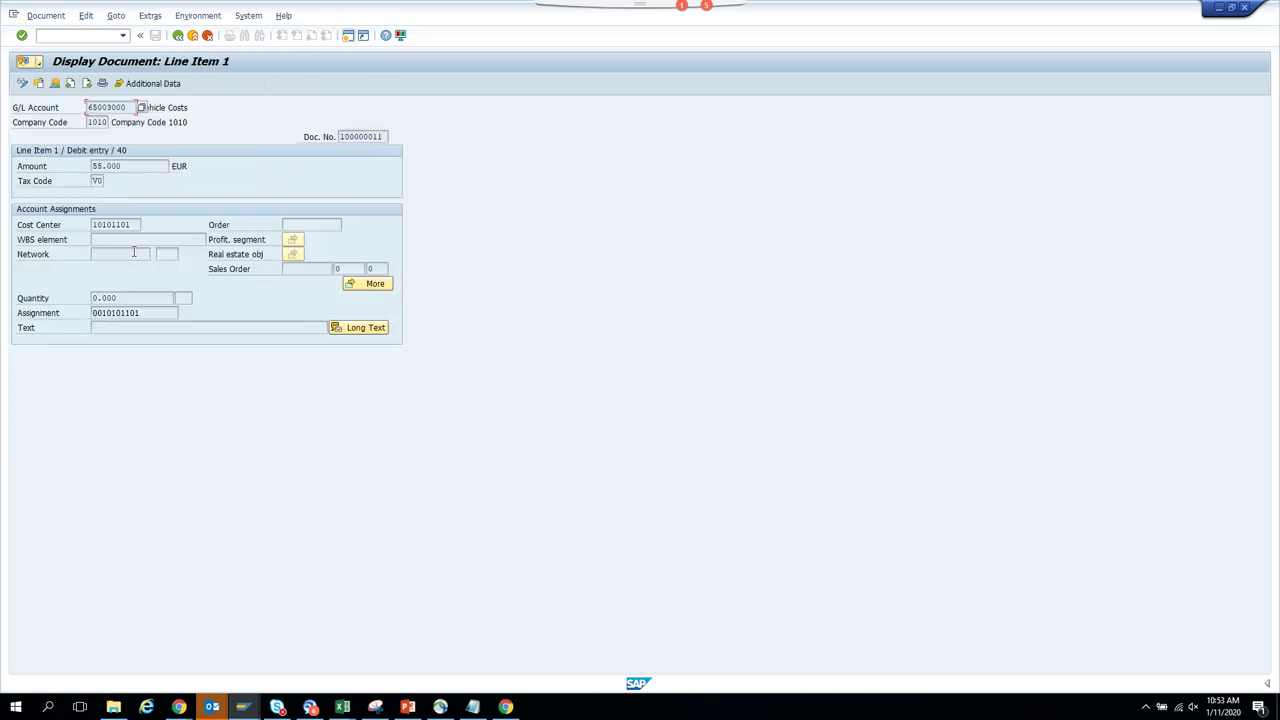
pyautogui.click(179, 36)
pyautogui.click(178, 36)
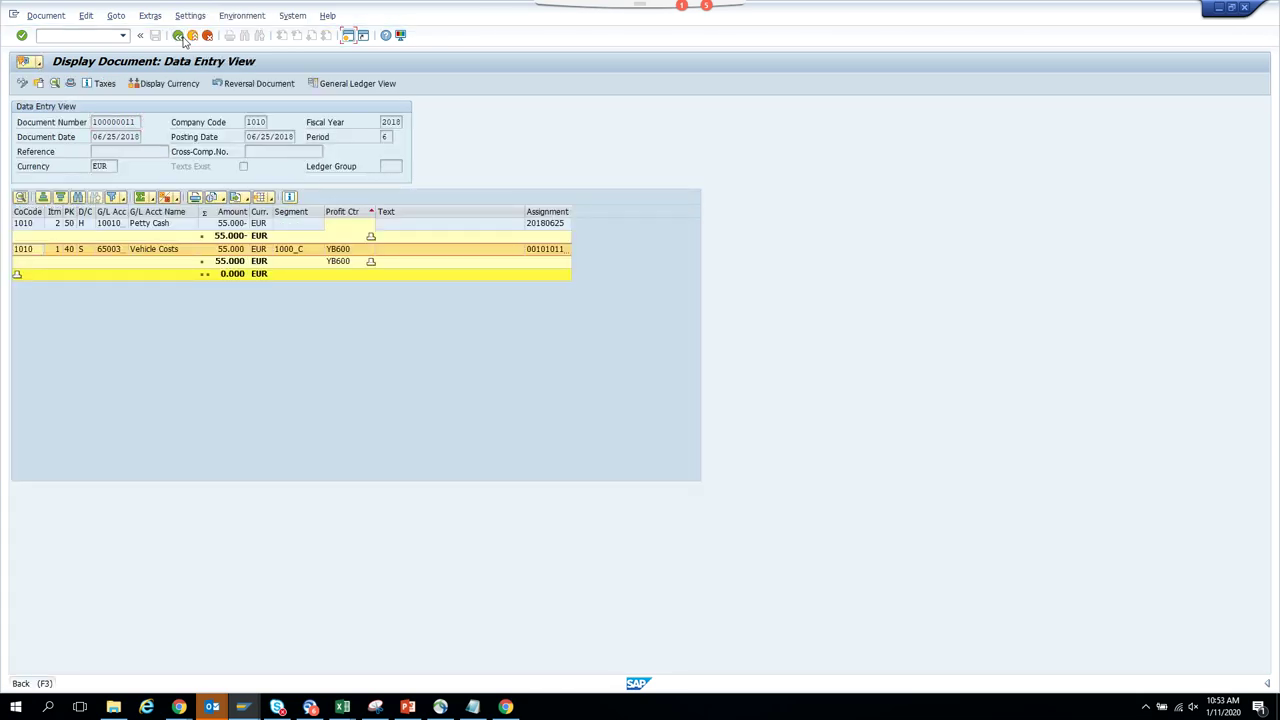
pyautogui.click(84, 37)
pyautogui.write('/nmir4')
pyautogui.press('Return')
pyautogui.press('Return')
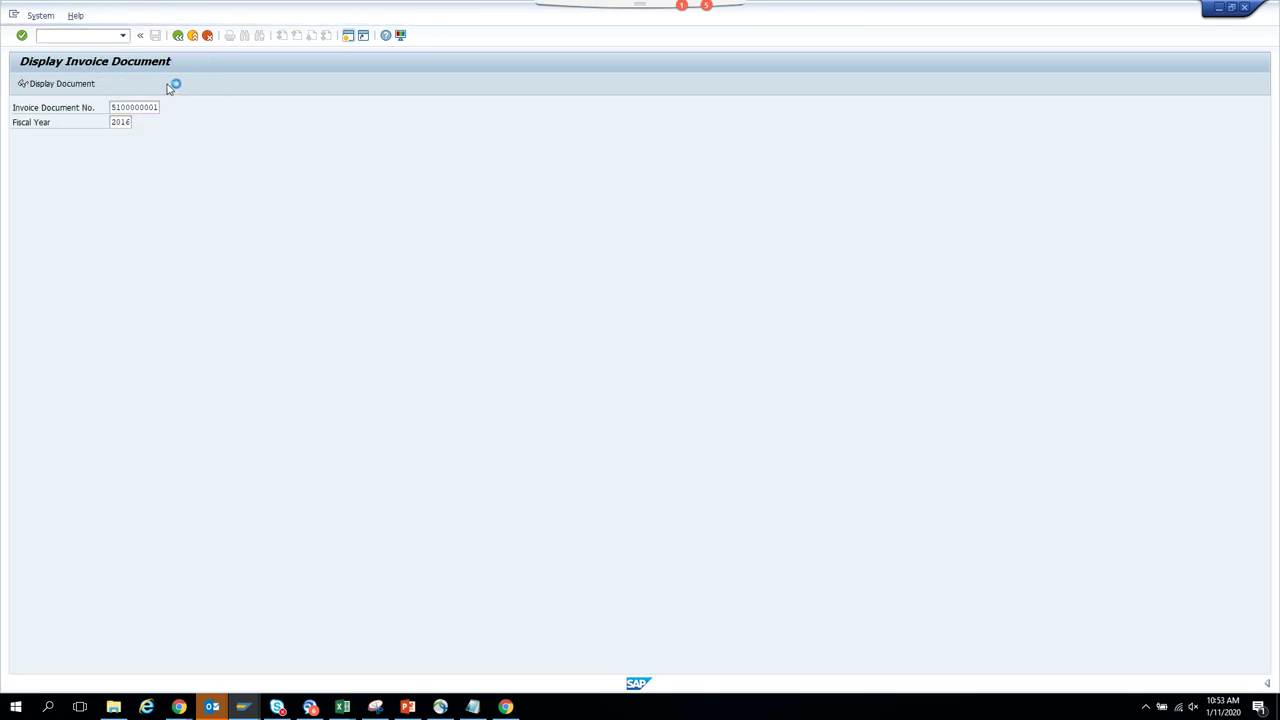
pyautogui.click(176, 36)
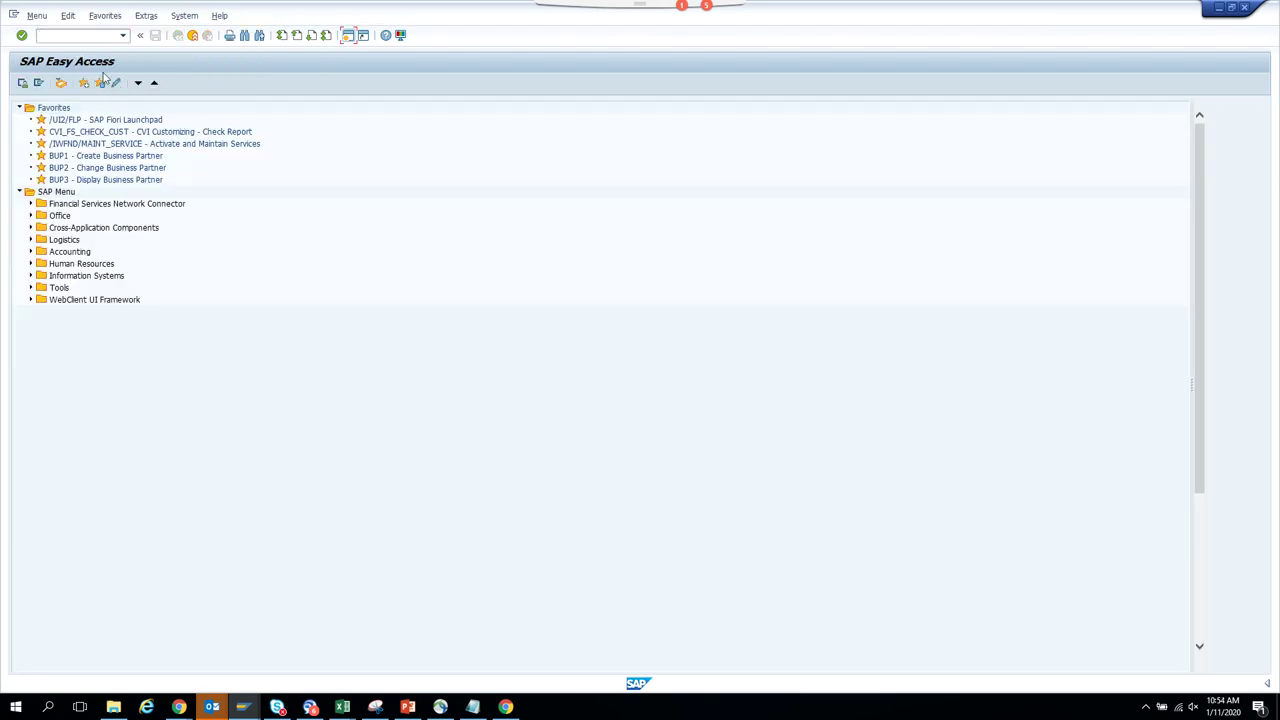
pyautogui.write('mir4')
pyautogui.press('Return')
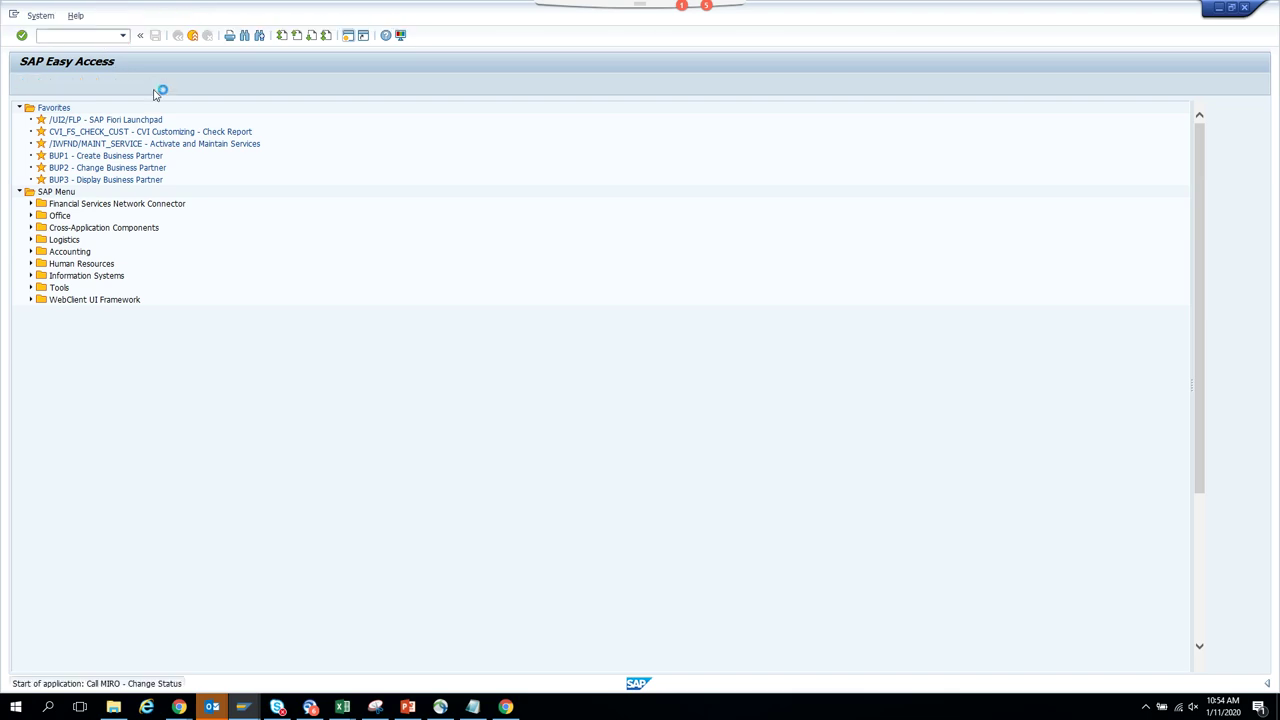
pyautogui.click(154, 107)
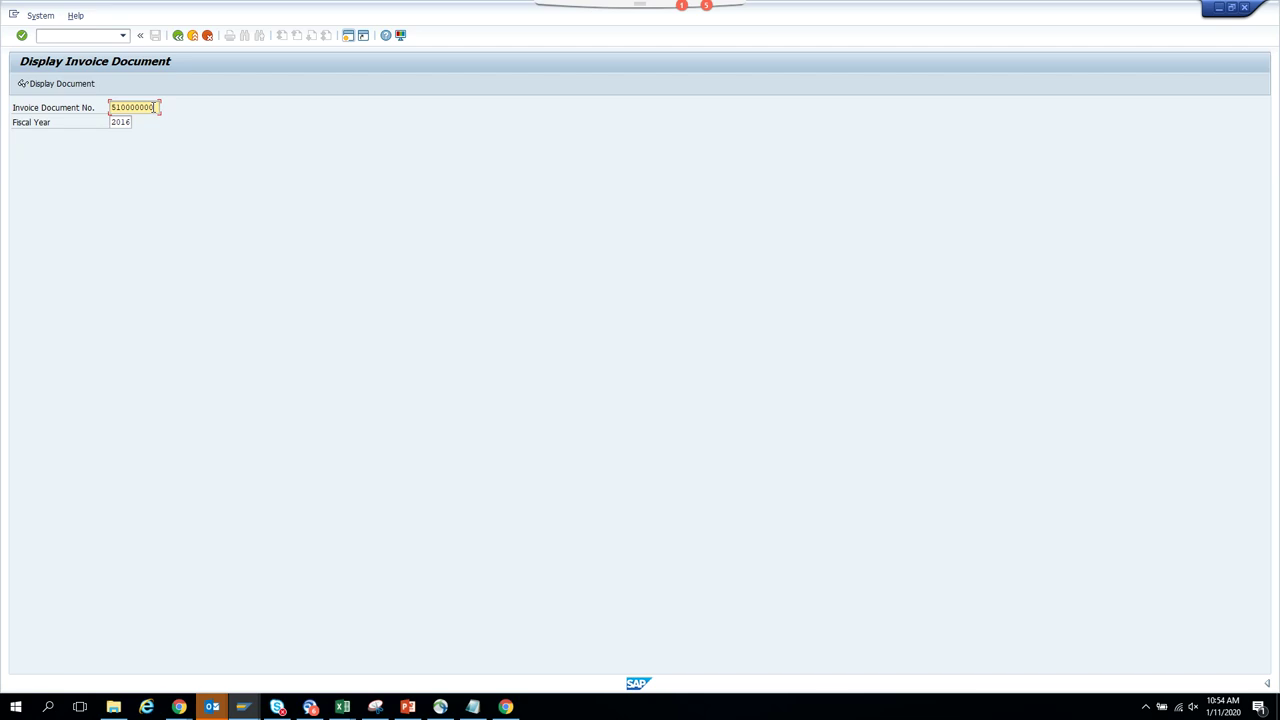
pyautogui.press('Return')
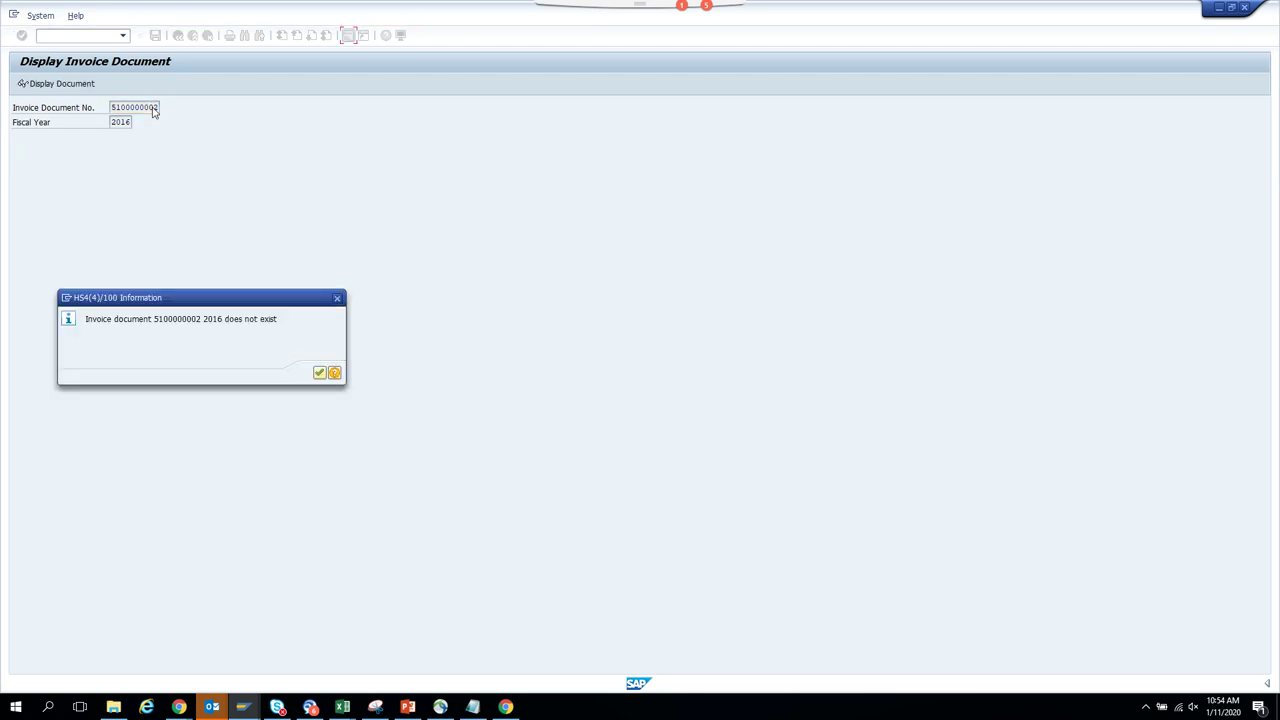
pyautogui.click(320, 371)
pyautogui.click(128, 122)
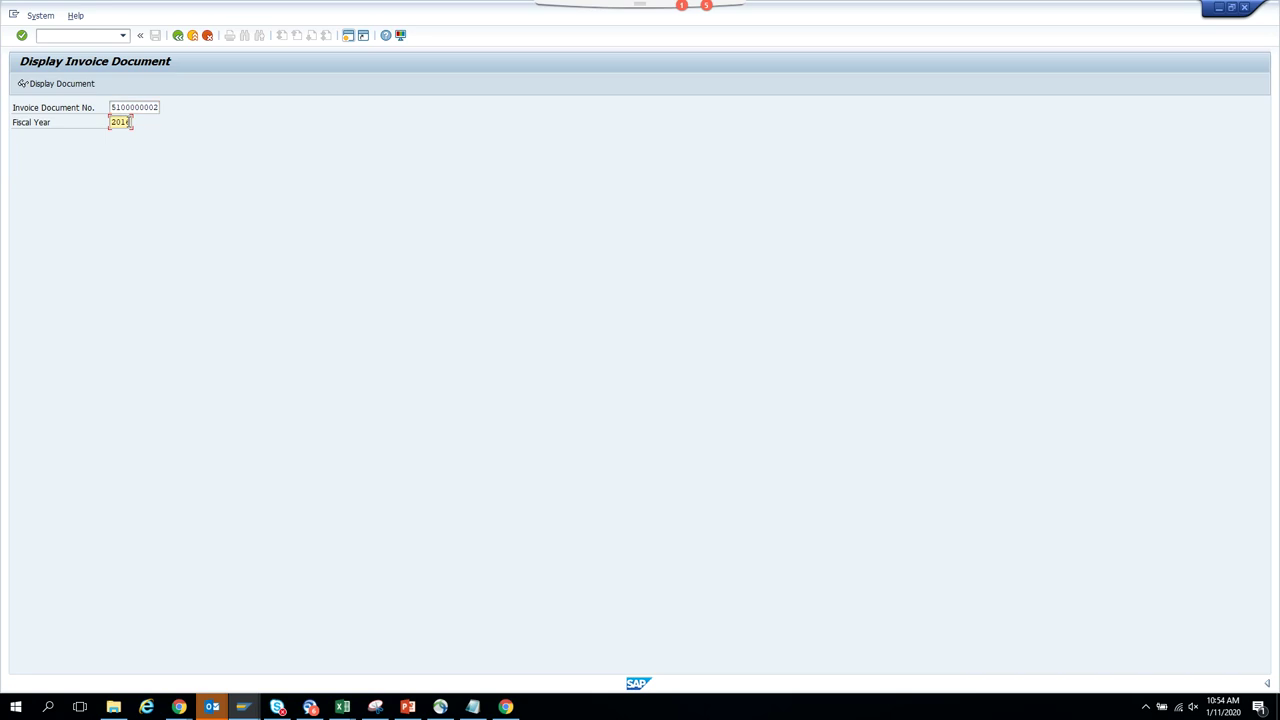
# Switch to the EKBE Data Browser session and rerun the table selection with material document year 2020.
pyautogui.click(244, 708)
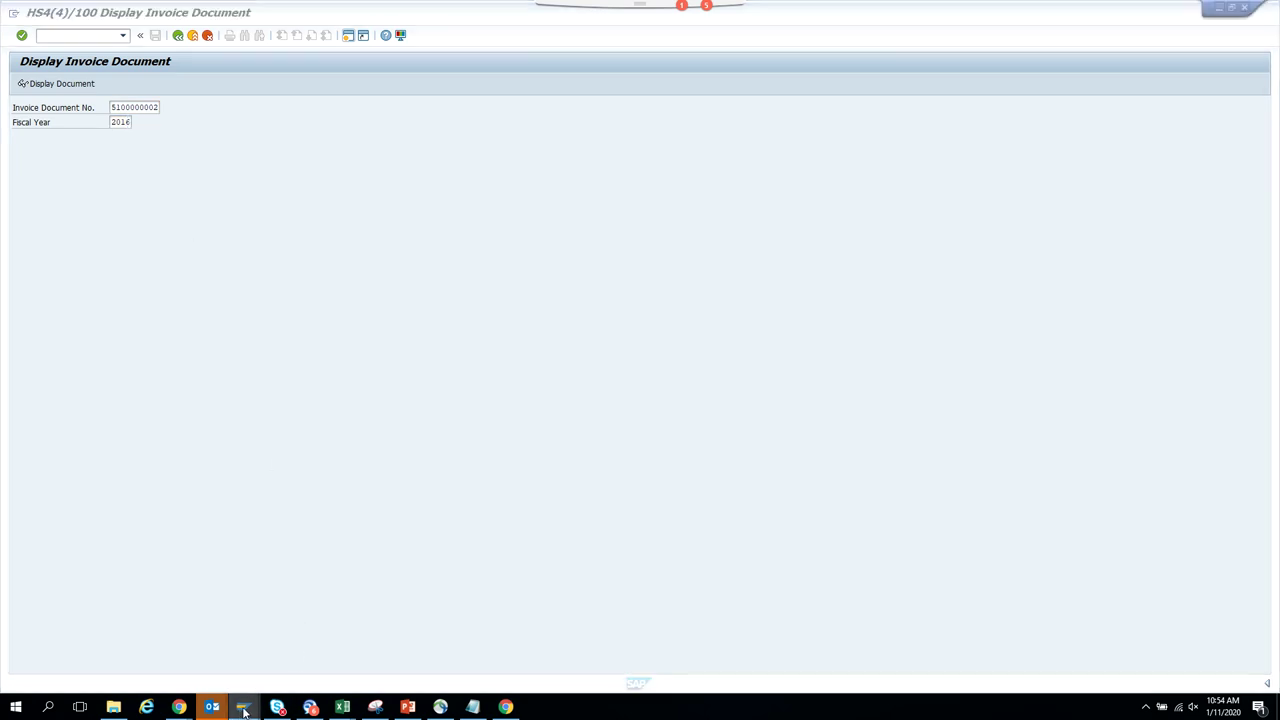
pyautogui.click(722, 650)
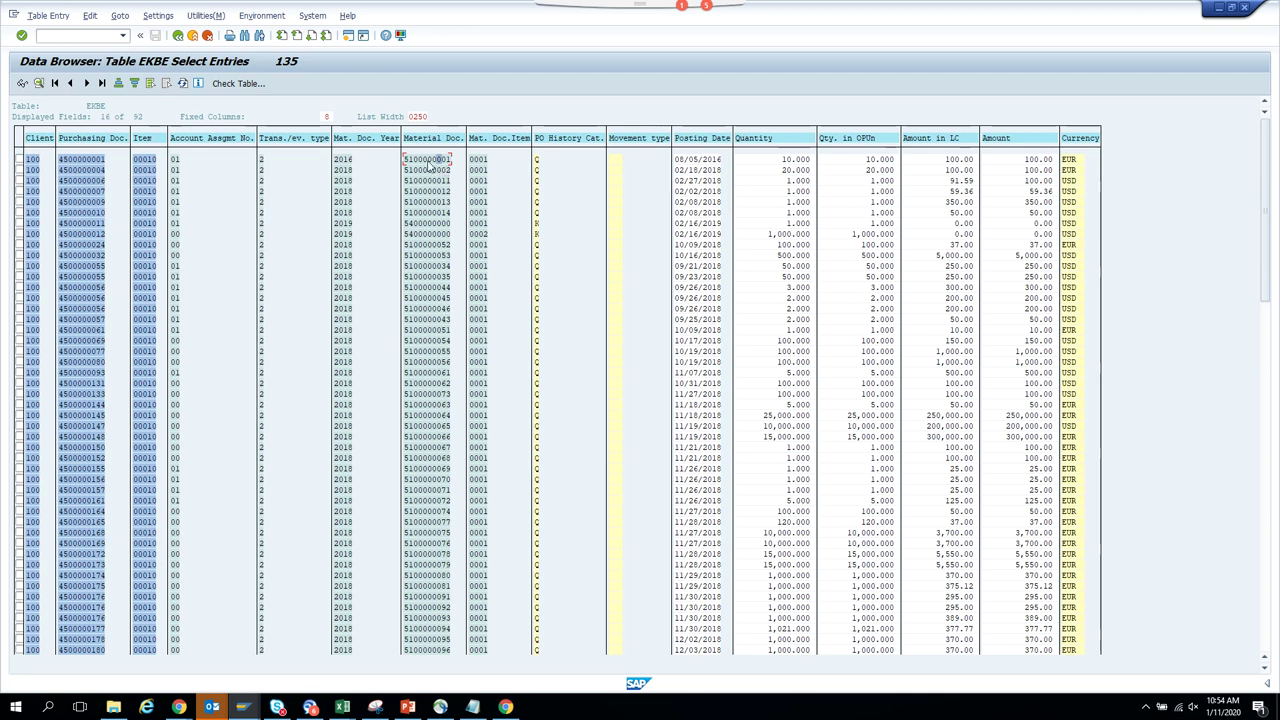
pyautogui.click(179, 36)
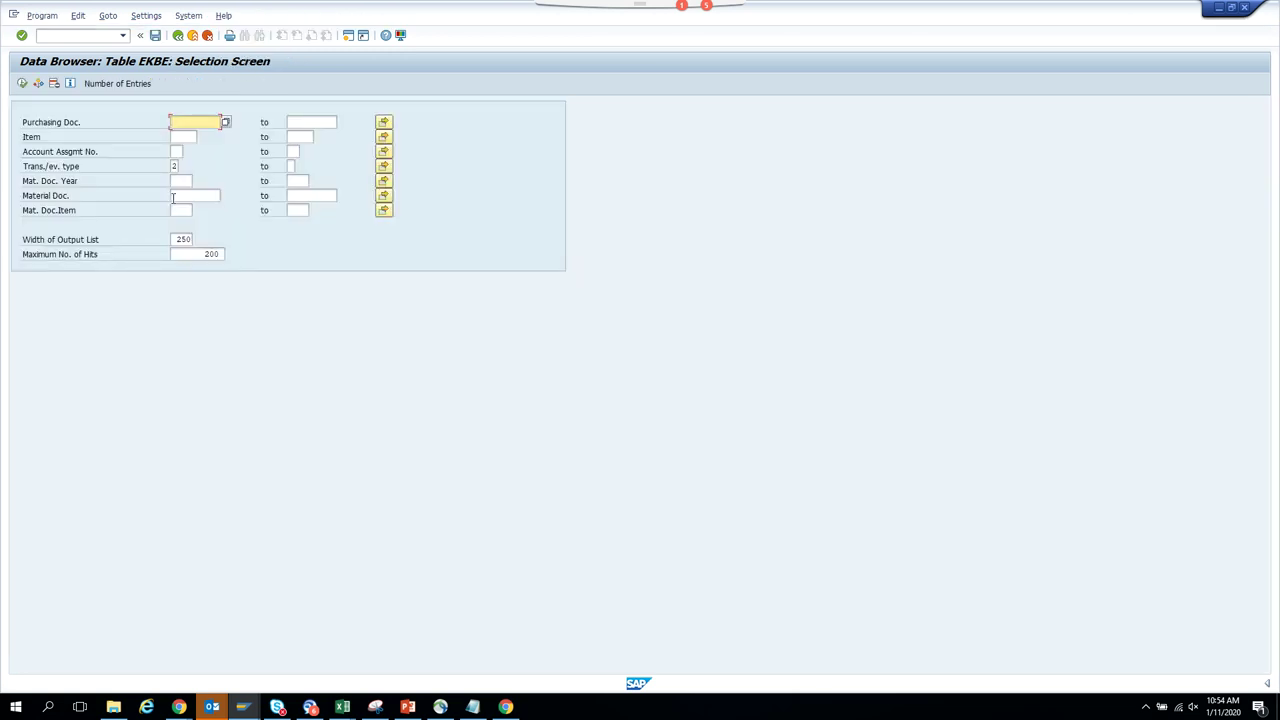
pyautogui.click(179, 181)
pyautogui.write('2020')
pyautogui.click(22, 83)
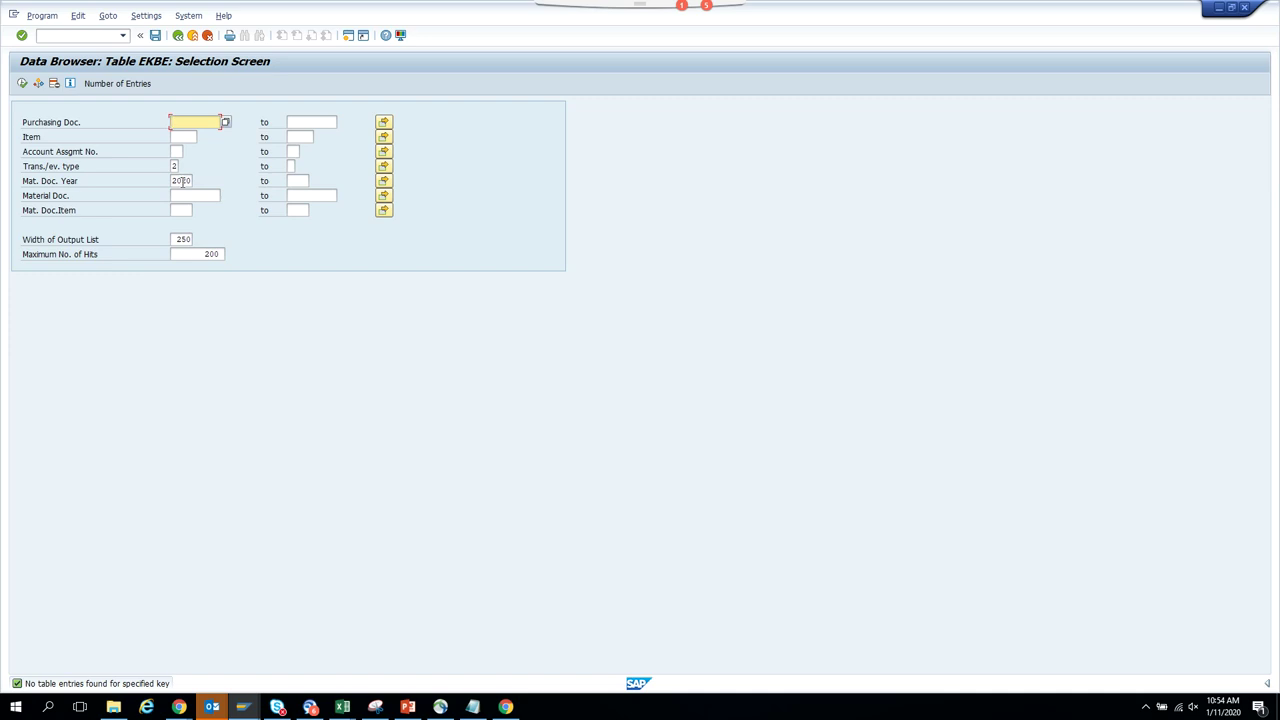
pyautogui.moveTo(182, 180); pyautogui.dragTo(214, 177)
pyautogui.click(22, 83)
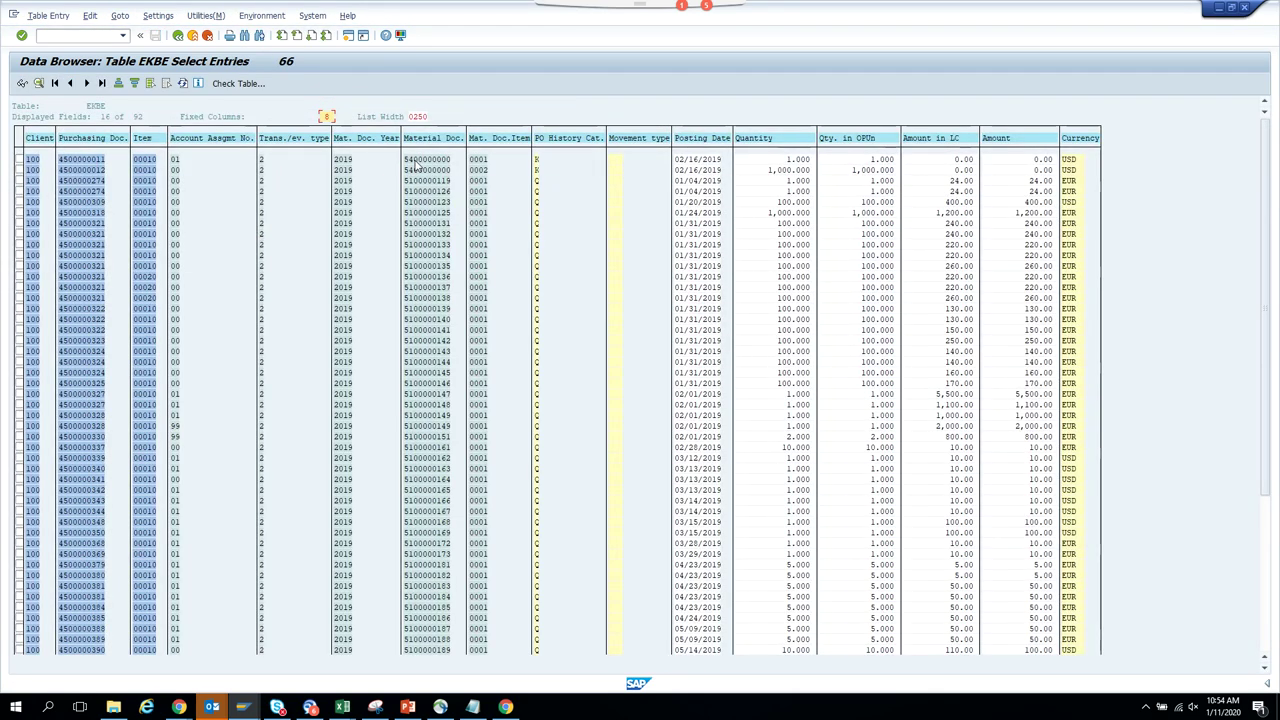
pyautogui.doubleClick(431, 277)
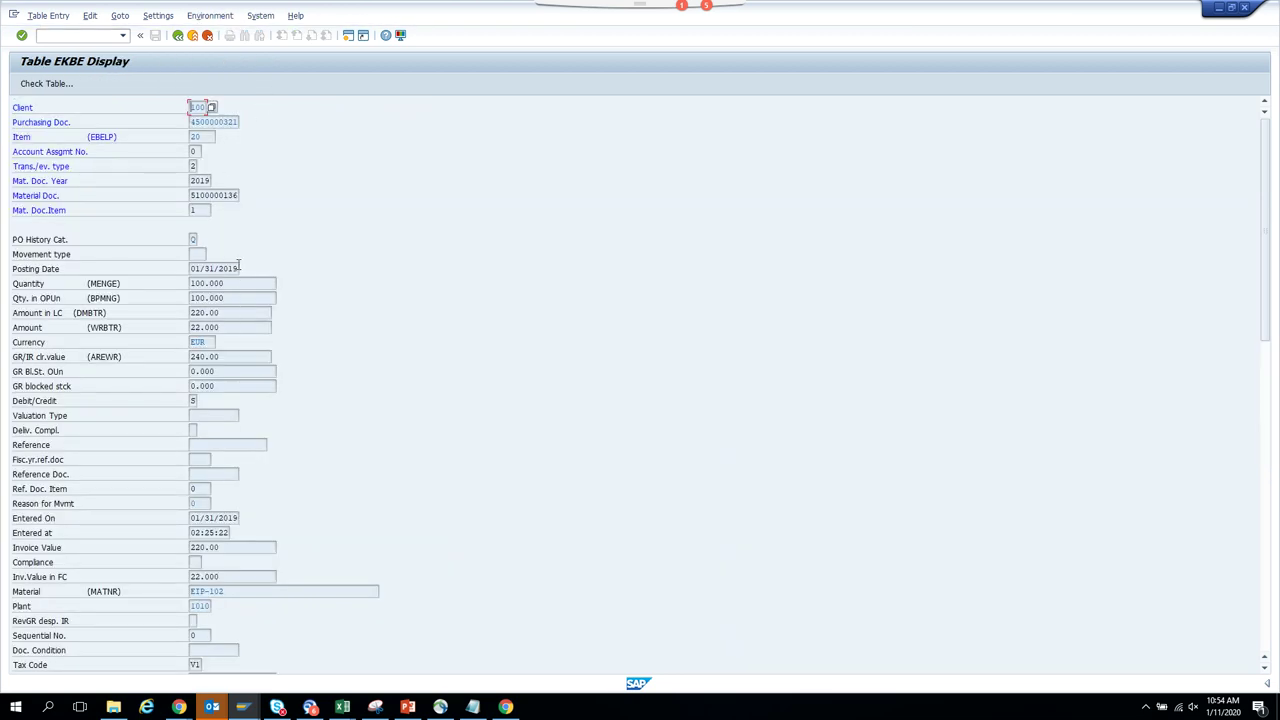
# Copy the entry's material document number into the invoice display session and try to display it with fiscal year 2018.
pyautogui.doubleClick(191, 195)
pyautogui.hotkey('ctrl', 'c')
pyautogui.hotkey('alt', 'Tab')
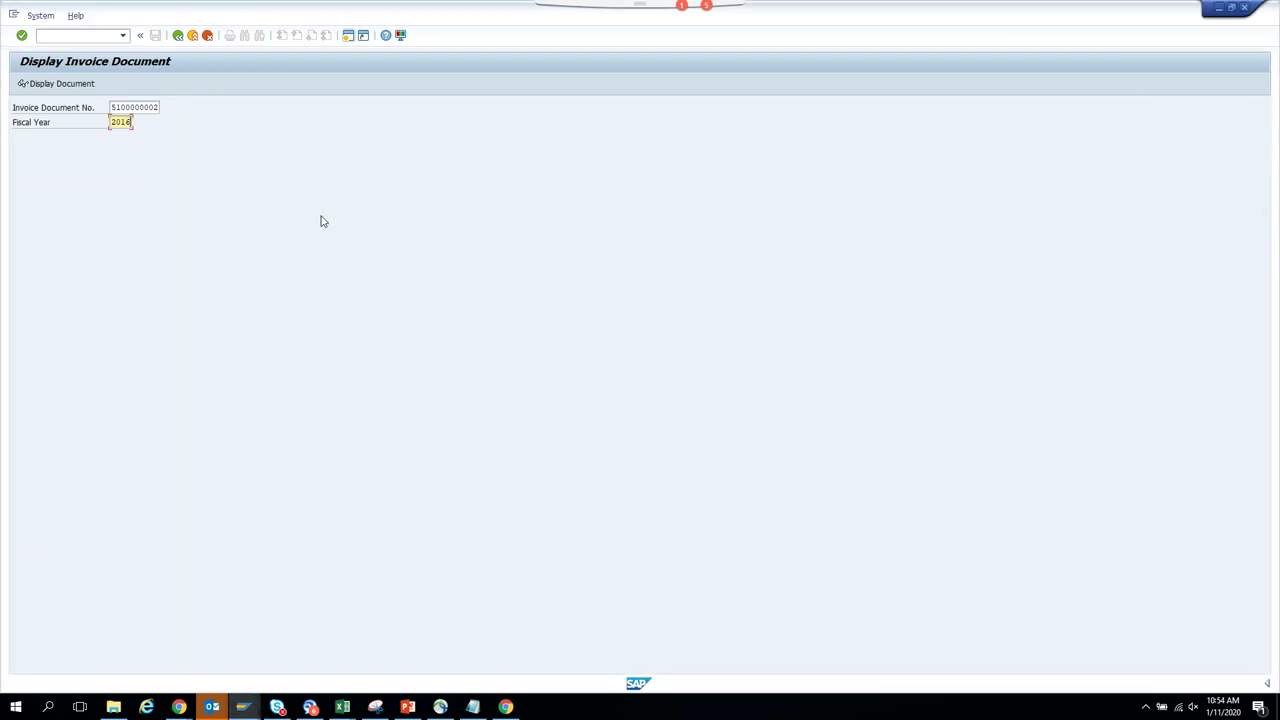
pyautogui.doubleClick(113, 107)
pyautogui.hotkey('ctrl', 'v')
pyautogui.press('Tab')
pyautogui.write('2018')
pyautogui.press('Return')
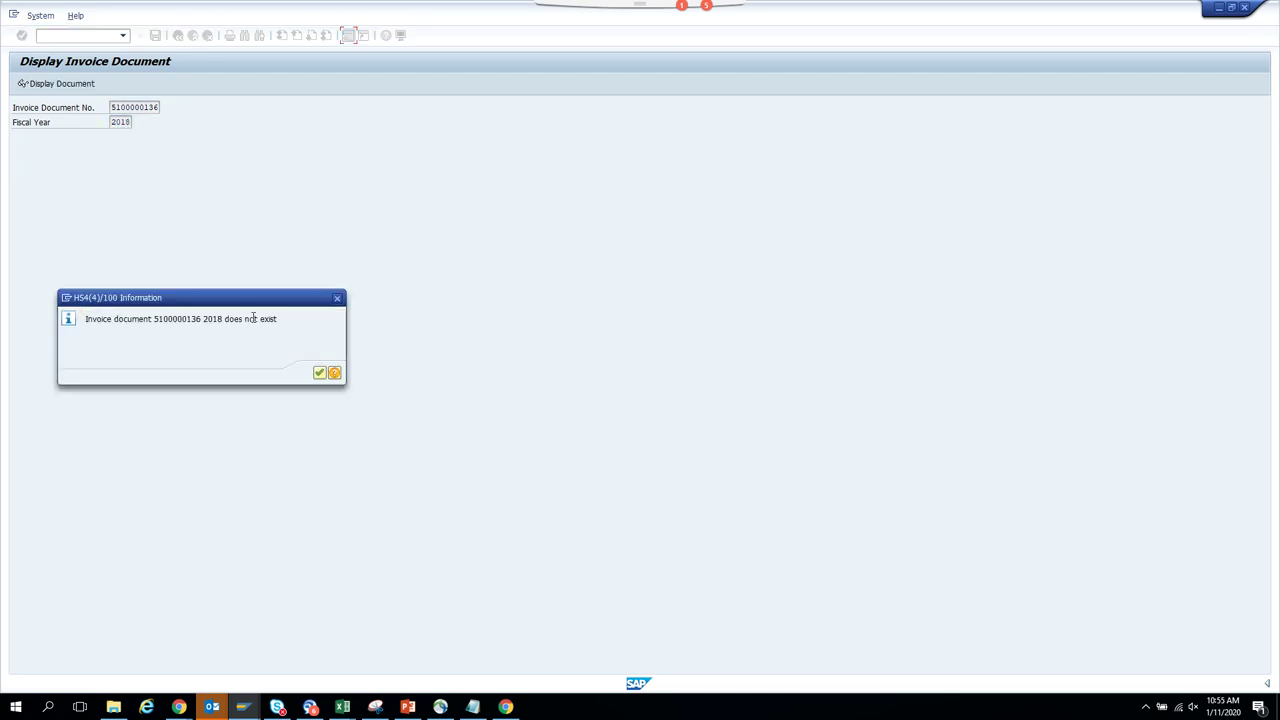
pyautogui.click(320, 373)
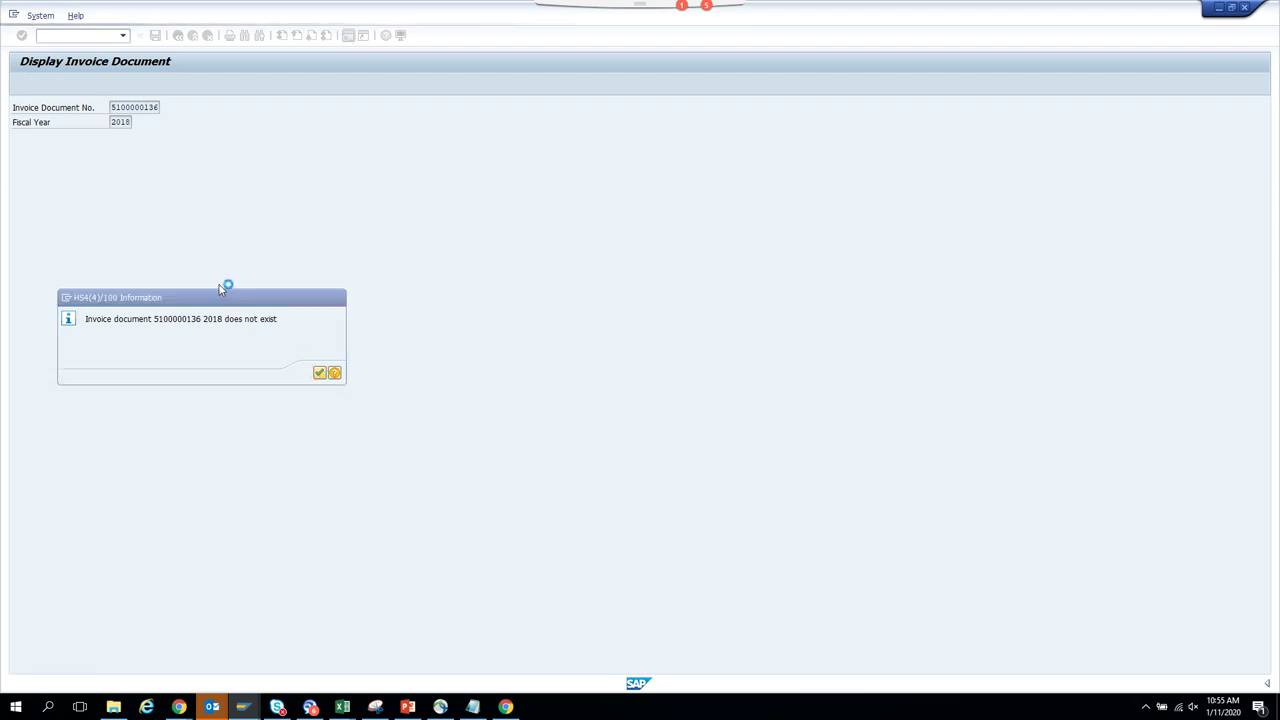
pyautogui.click(115, 124)
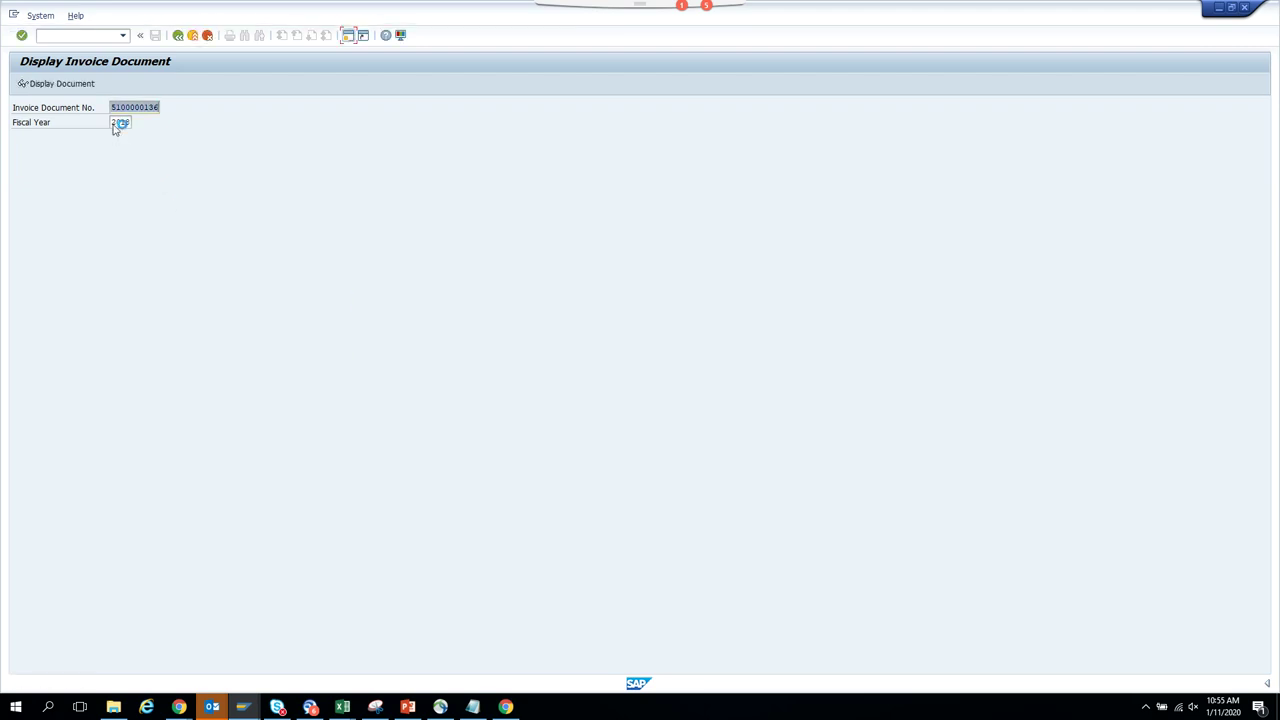
pyautogui.press('Delete')
pyautogui.press('Return')
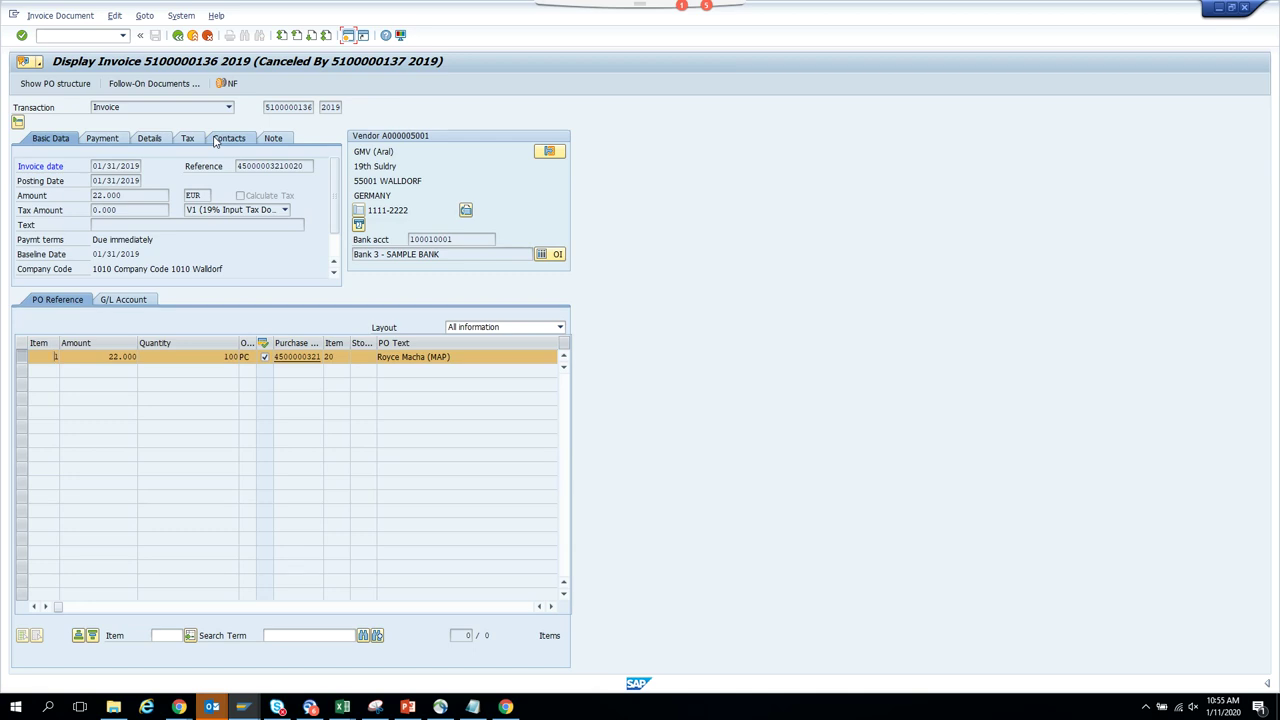
pyautogui.click(175, 84)
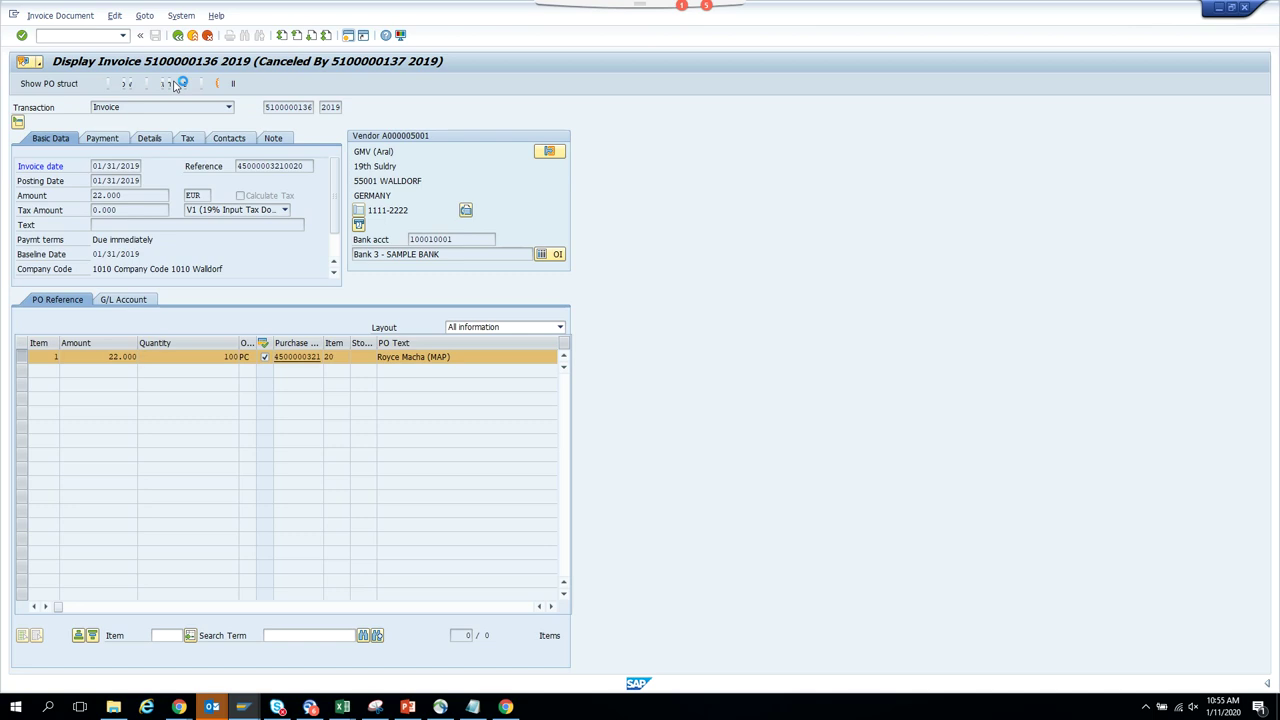
pyautogui.click(230, 107)
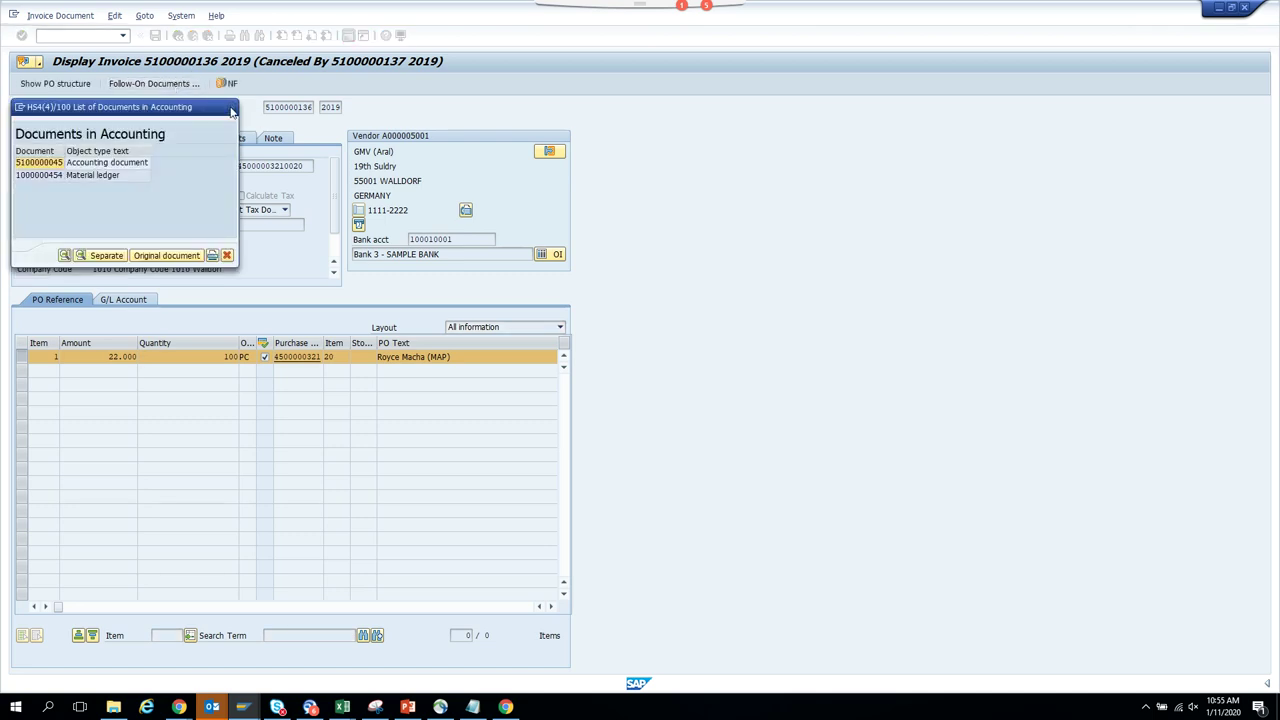
pyautogui.click(175, 36)
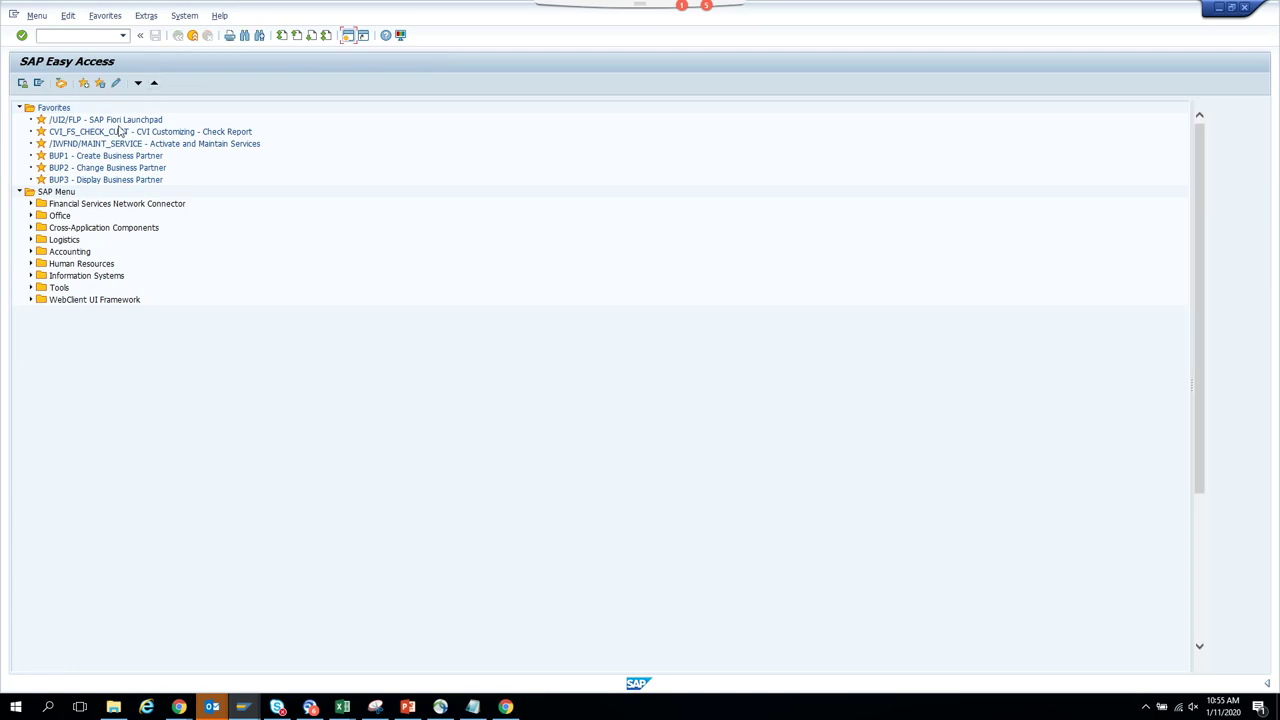
pyautogui.write('mir4')
pyautogui.press('Return')
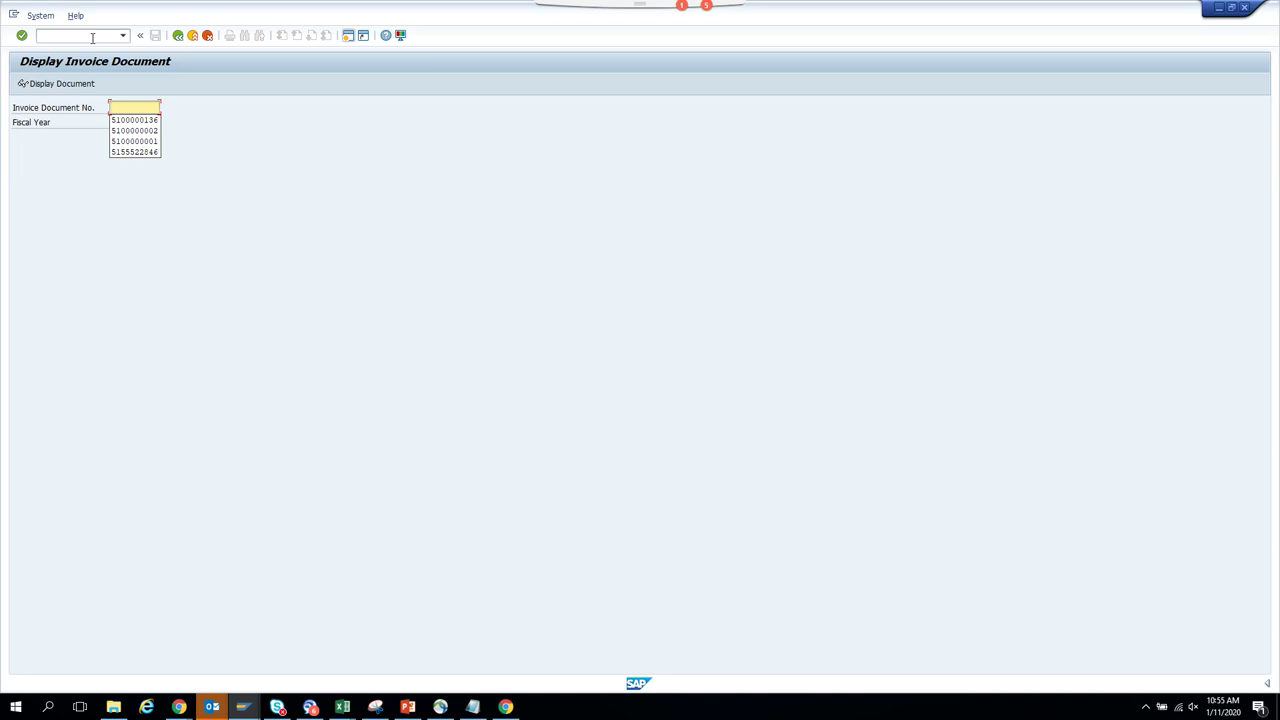
pyautogui.click(155, 141)
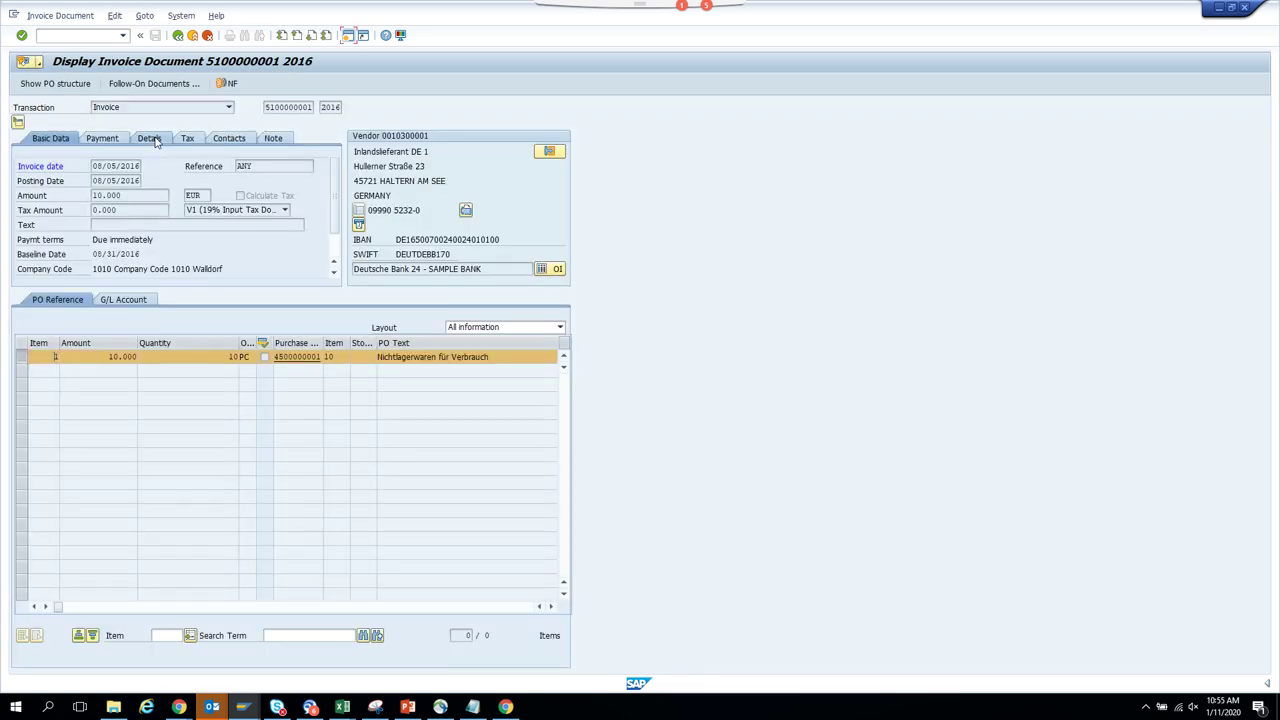
# Open the invoice's follow-on accounting document and display its domestic payables line item with the payment block field.
pyautogui.click(157, 86)
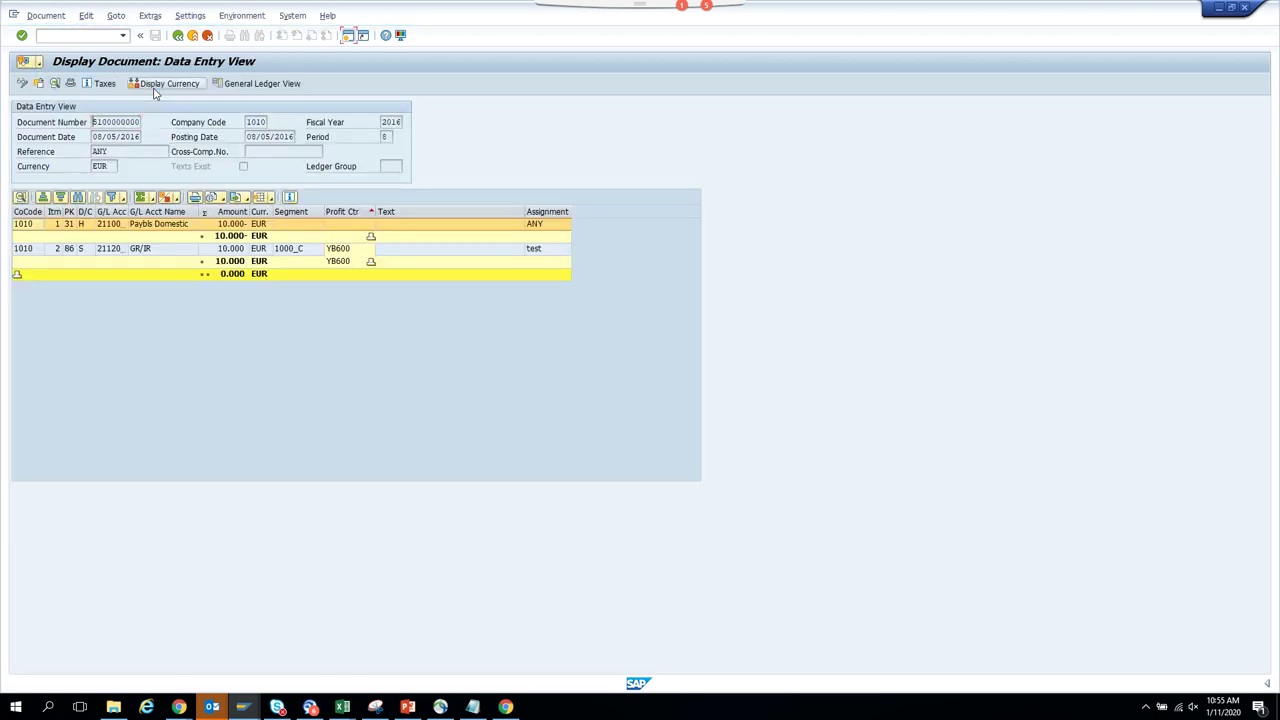
pyautogui.doubleClick(116, 225)
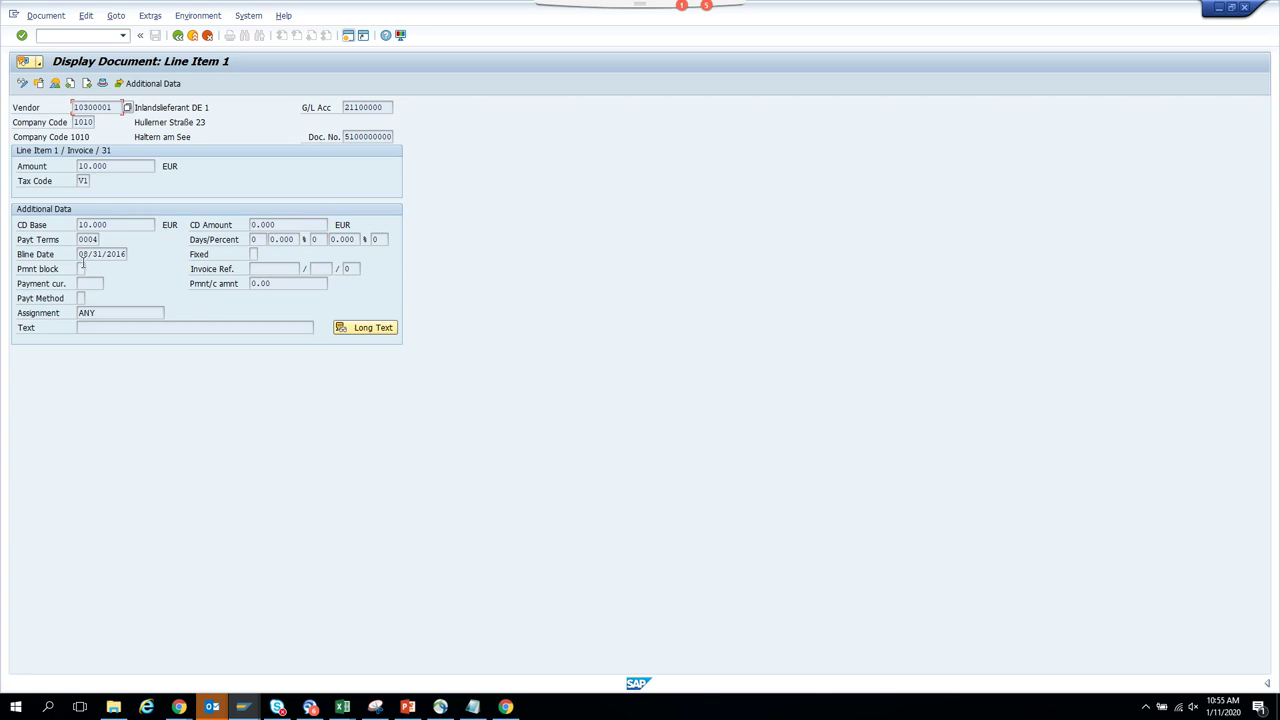
# Switch the domestic payables line item to change mode, set its payment block to A and save the document.
pyautogui.click(22, 83)
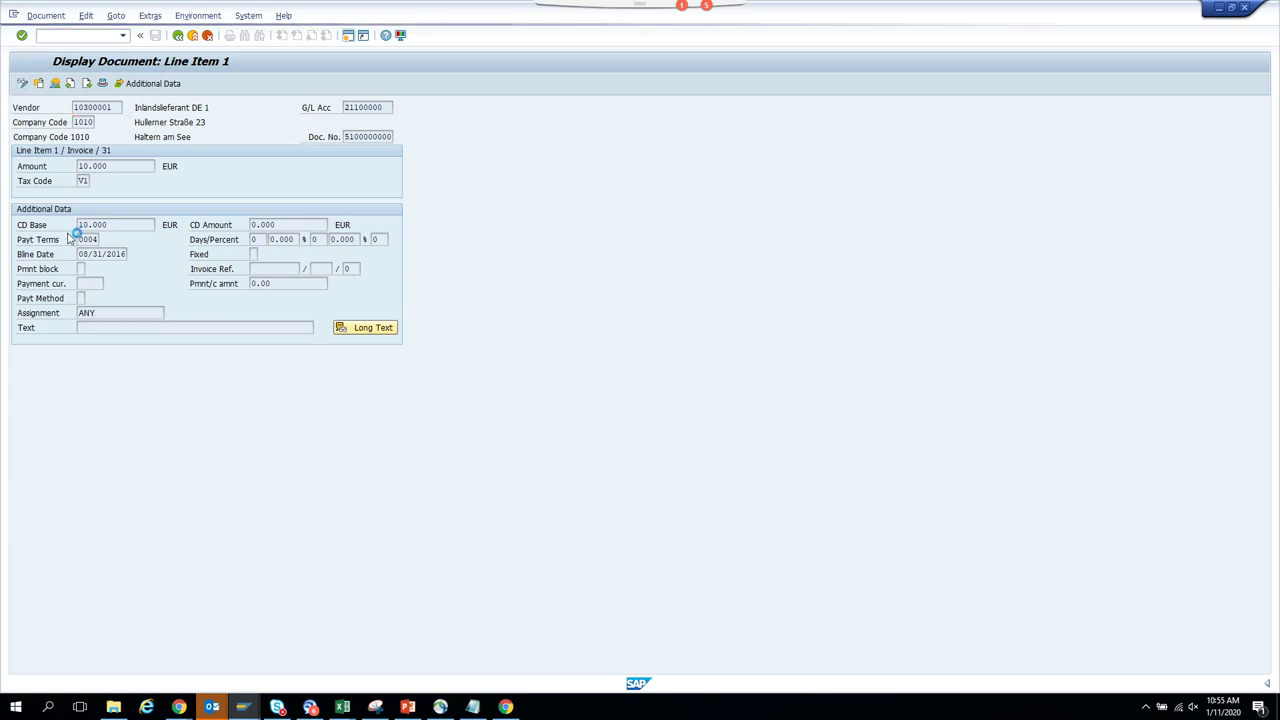
pyautogui.click(82, 268)
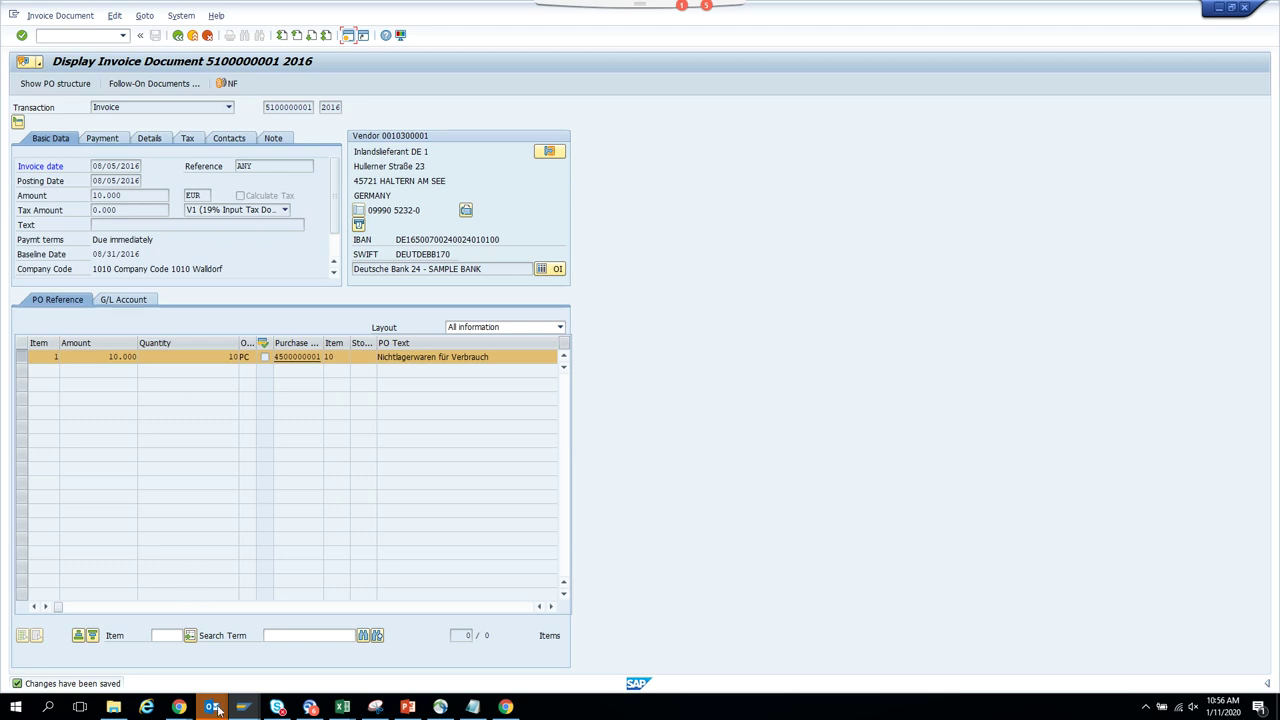
# In the Archive Work Items session, start transaction SWEL, display the event trace and return to SAP Easy Access.
pyautogui.moveTo(245, 705)
pyautogui.moveTo(323, 670)
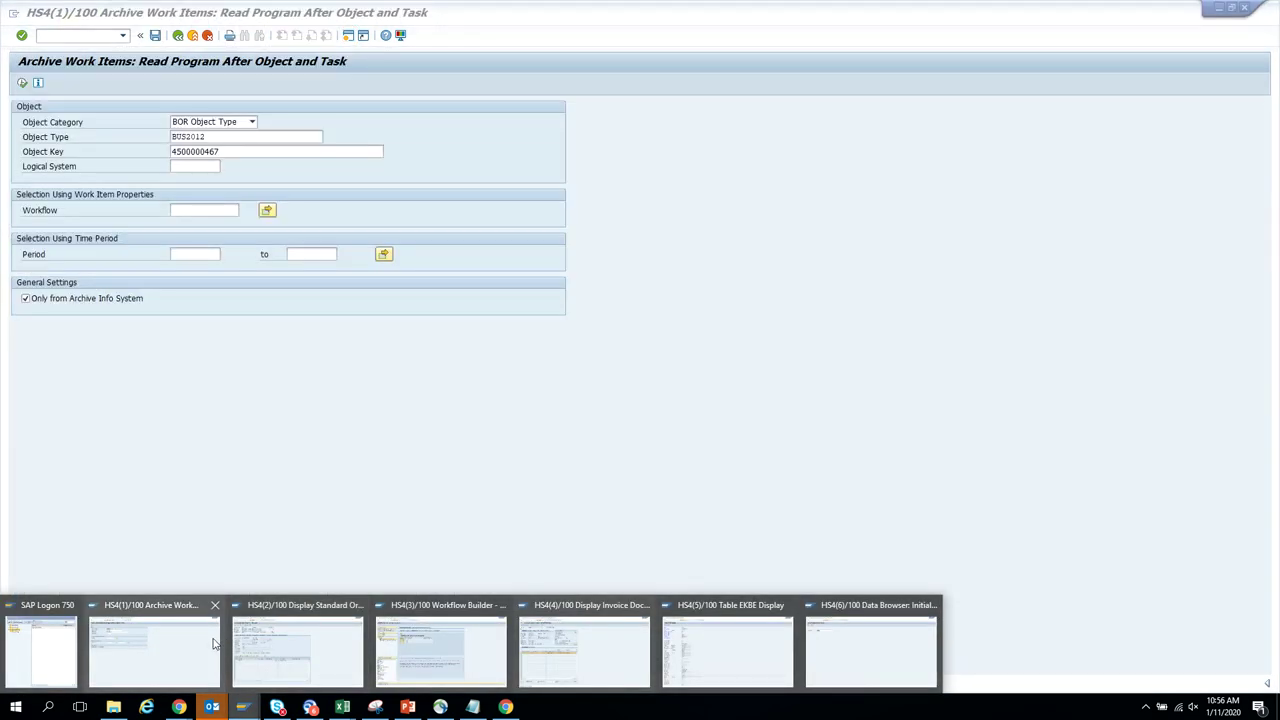
pyautogui.click(160, 650)
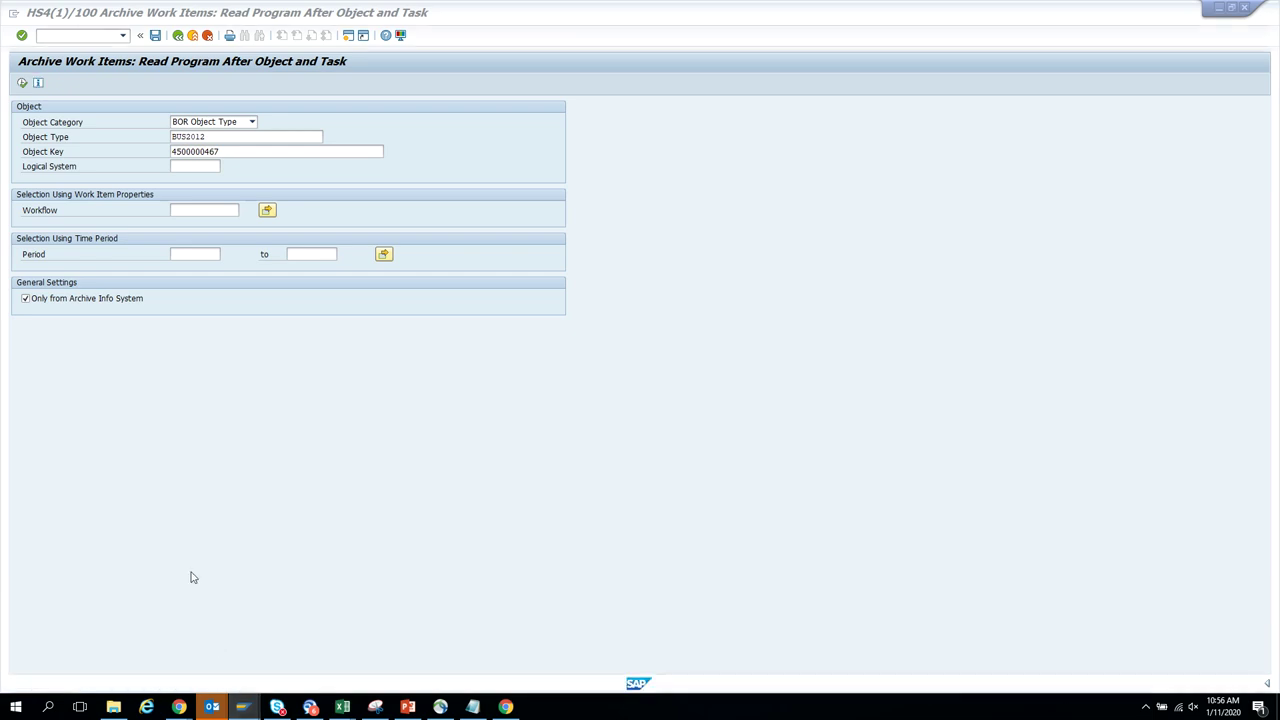
pyautogui.click(84, 35)
pyautogui.write('/')
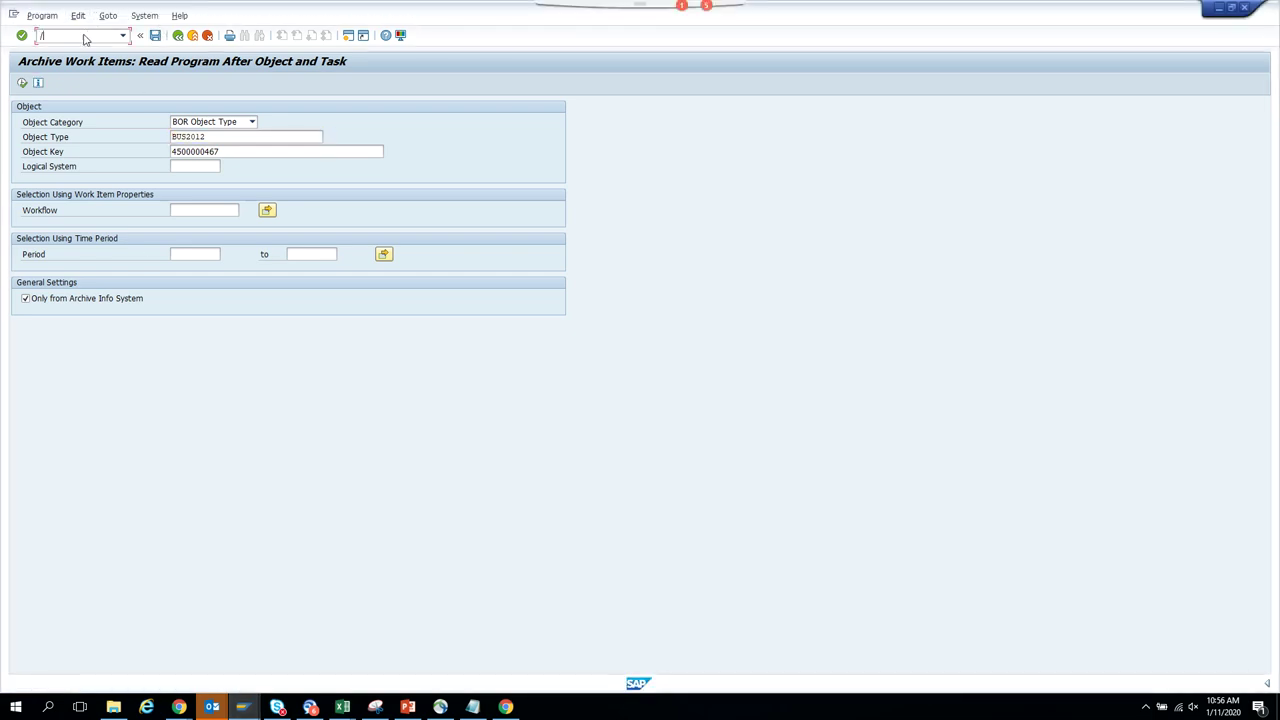
pyautogui.write('nswel')
pyautogui.press('Return')
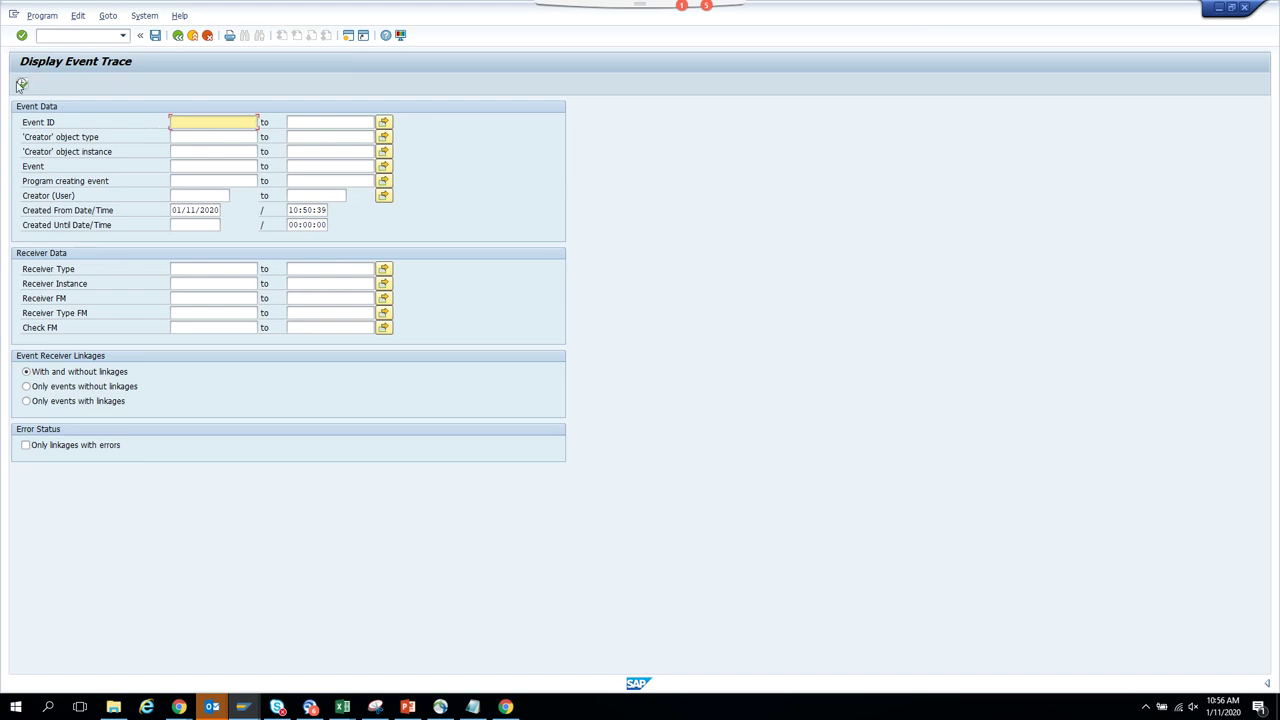
pyautogui.click(22, 83)
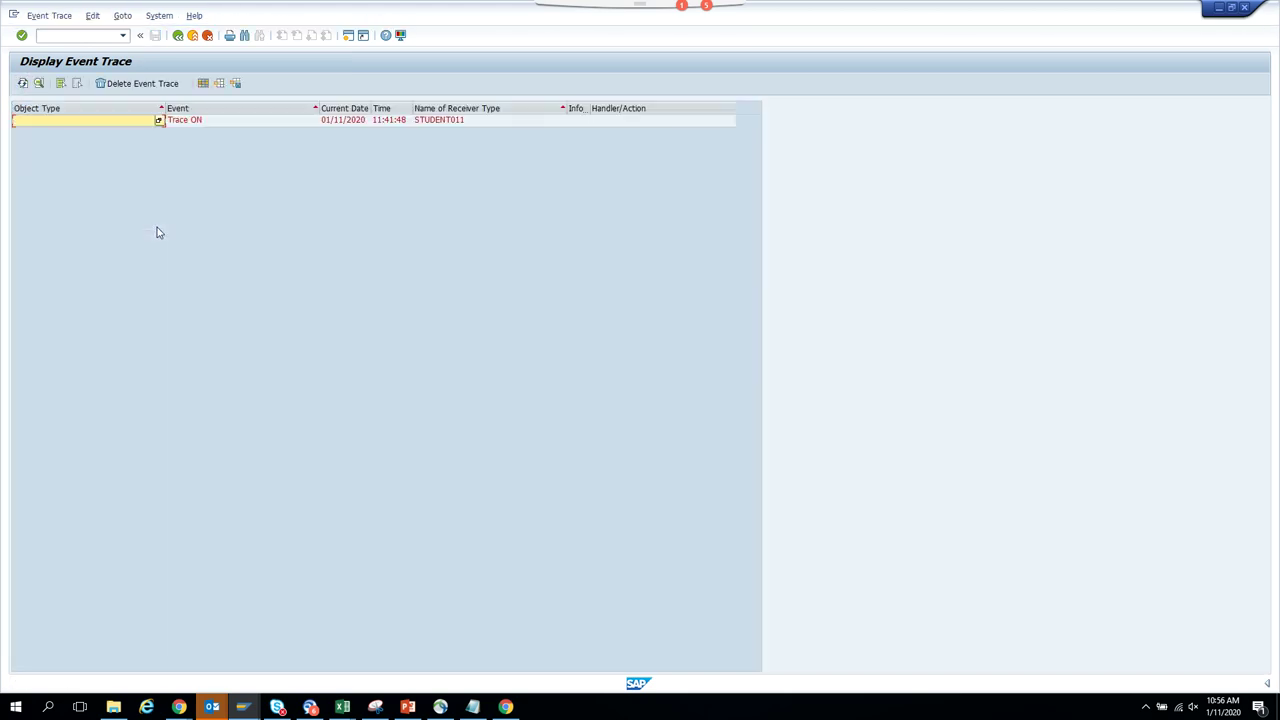
pyautogui.click(177, 35)
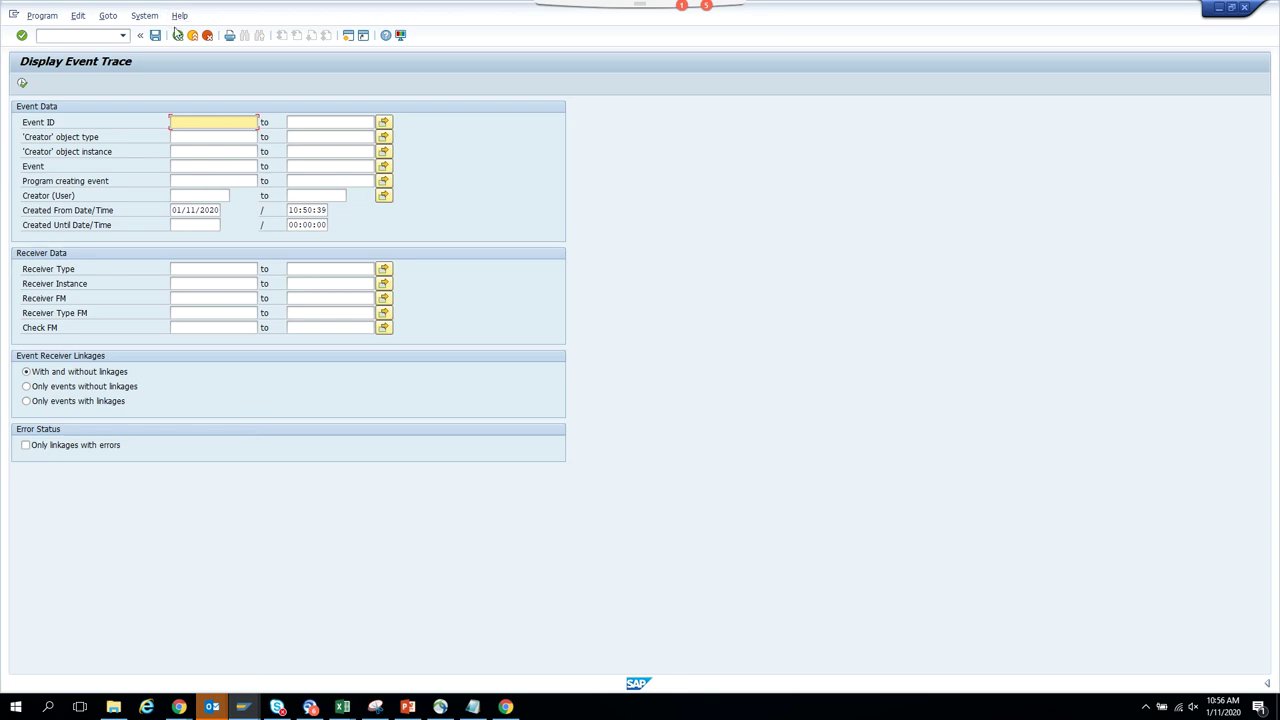
pyautogui.click(177, 36)
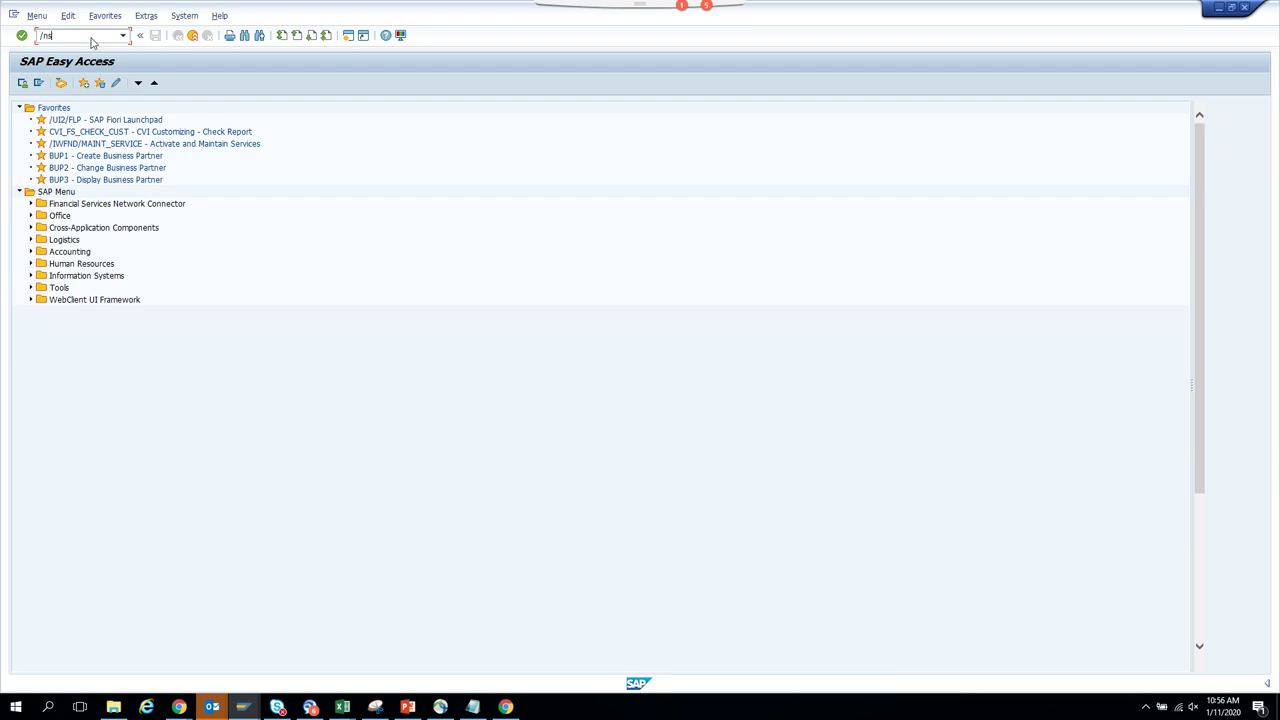
# Start the Data Browser and open the selection screen for table CDHDR.
pyautogui.press('Return')
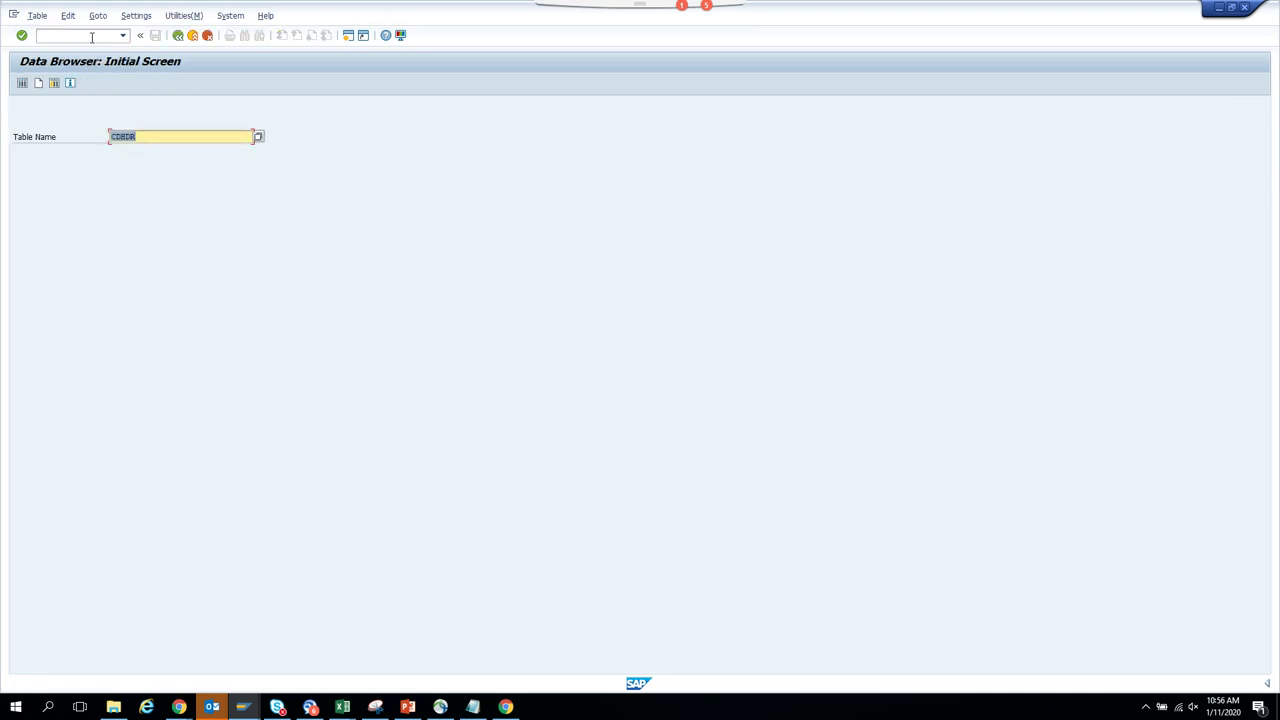
pyautogui.moveTo(152, 140); pyautogui.dragTo(110, 140)
pyautogui.press('Return')
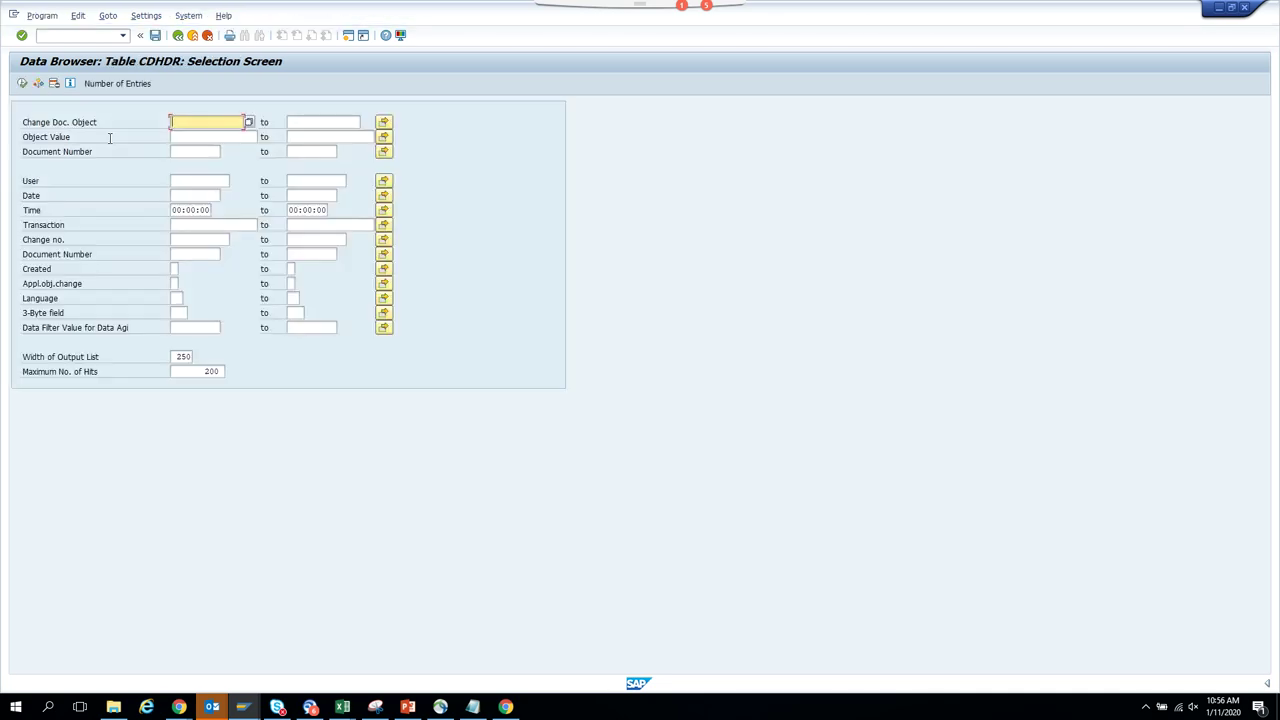
# Restrict the CDHDR selection to user student011 and date 01/11/2020.
pyautogui.click(194, 180)
pyautogui.click(194, 180)
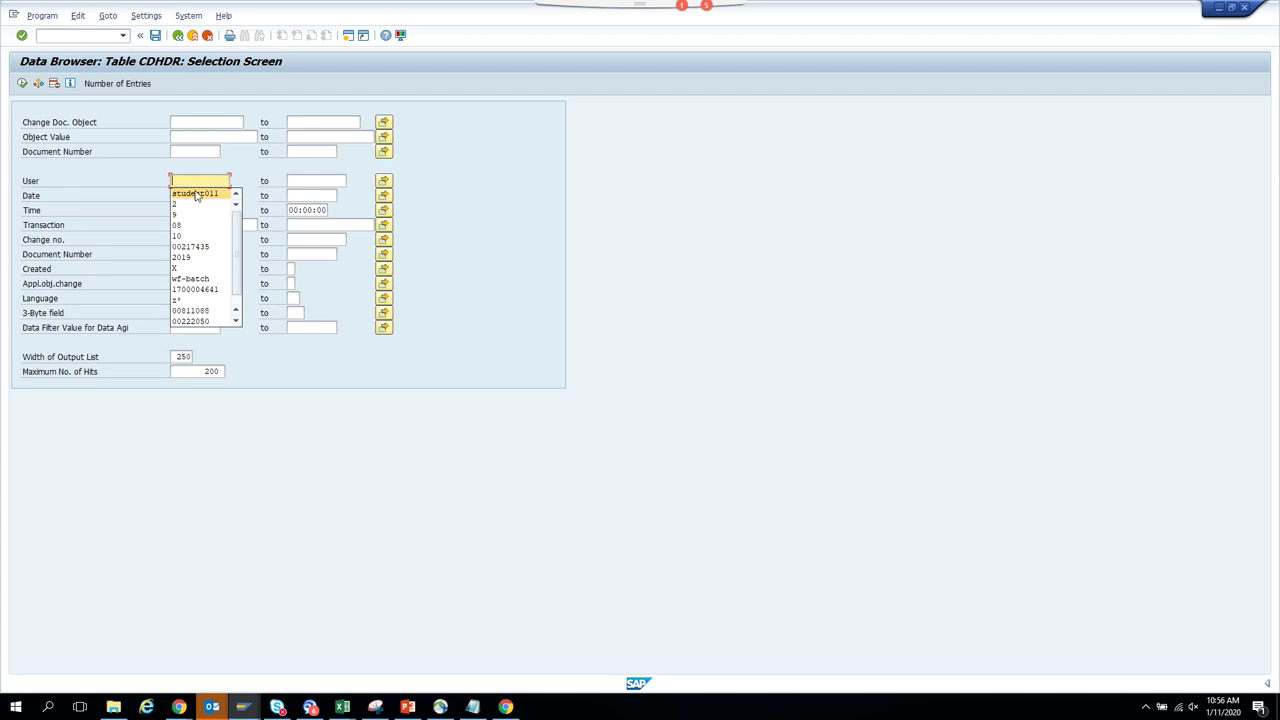
pyautogui.click(194, 194)
pyautogui.click(194, 195)
pyautogui.click(194, 195)
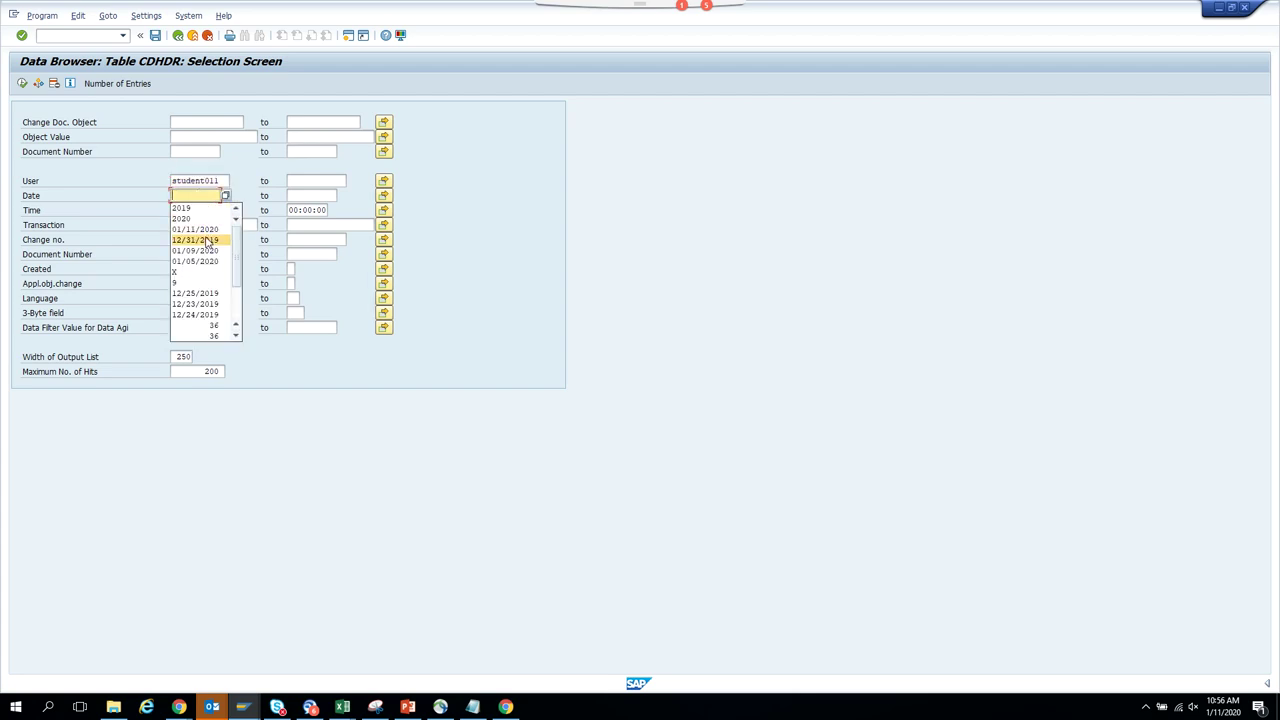
pyautogui.click(207, 240)
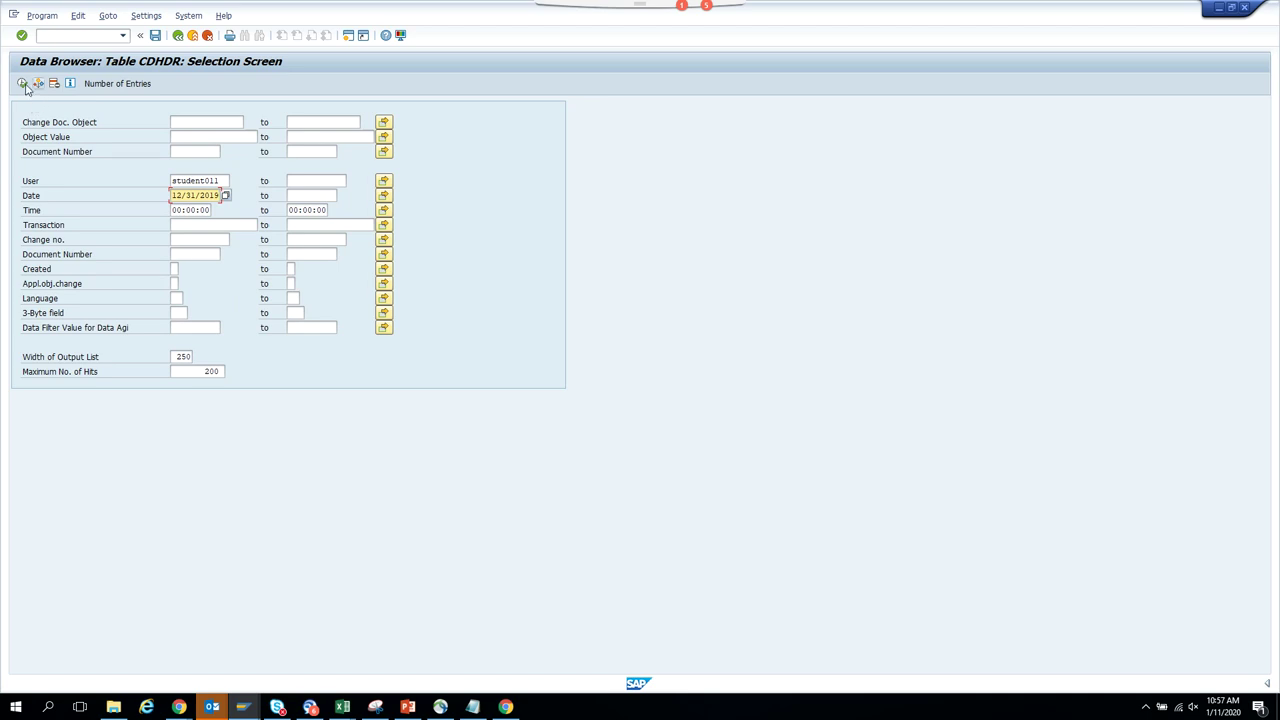
pyautogui.moveTo(173, 193); pyautogui.dragTo(369, 200)
pyautogui.press('Delete')
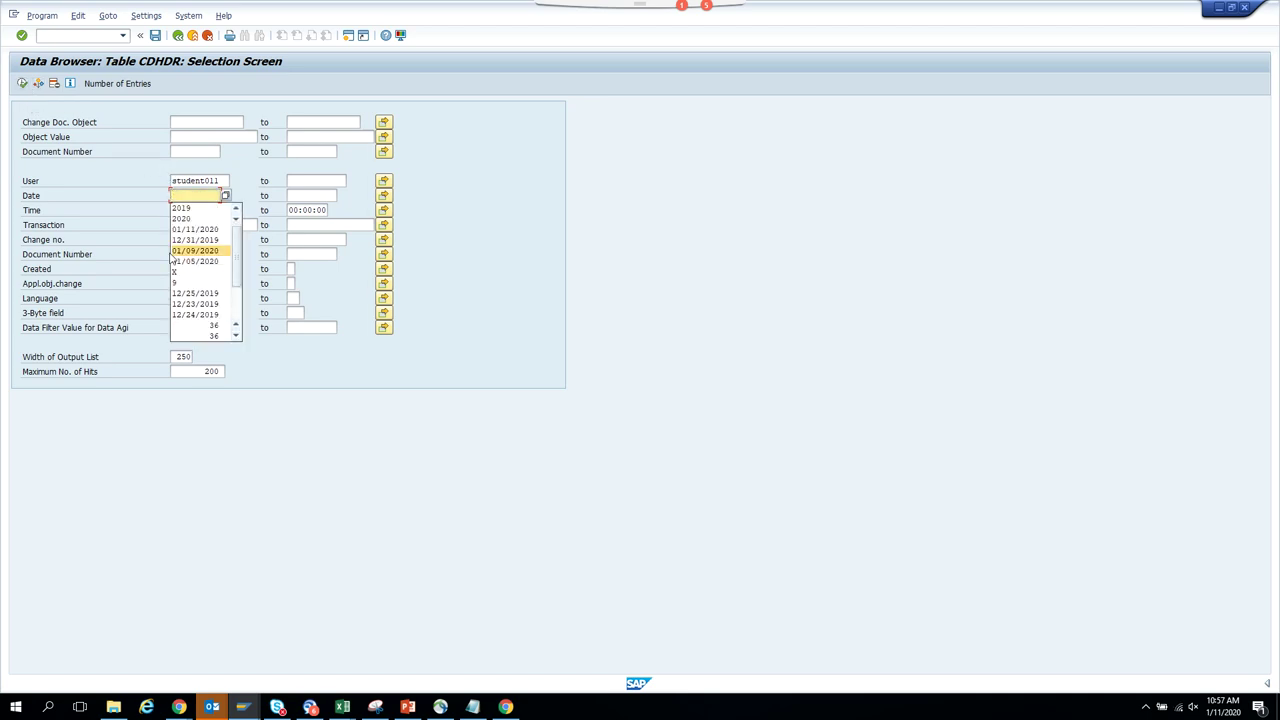
pyautogui.click(203, 228)
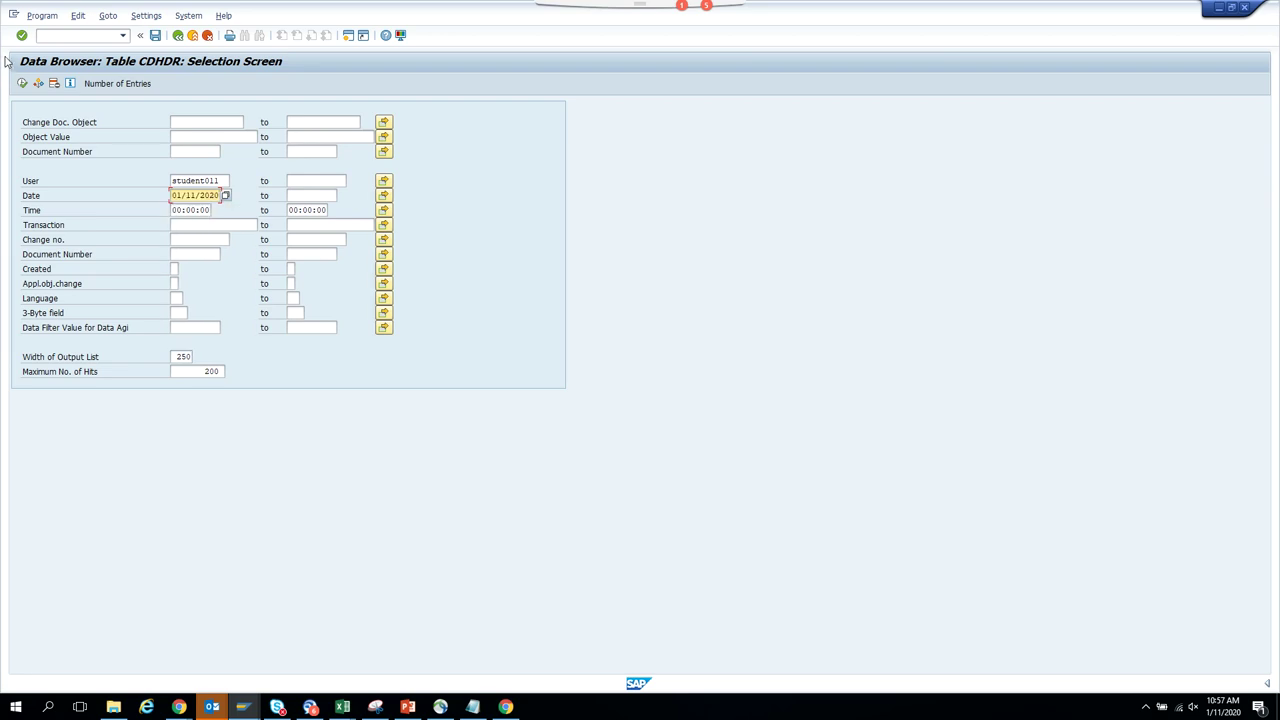
# Run the CDHDR selection and display the details of the BELEG change logged at 11:50:19.
pyautogui.click(22, 83)
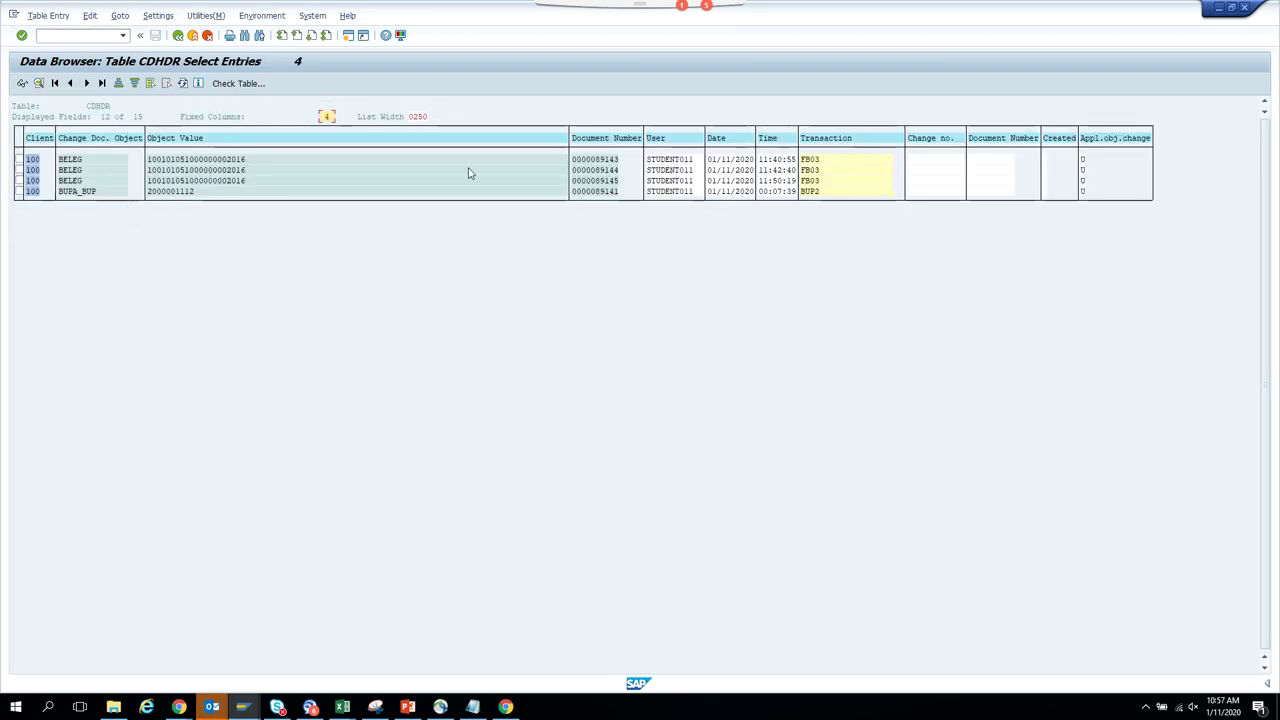
pyautogui.doubleClick(788, 182)
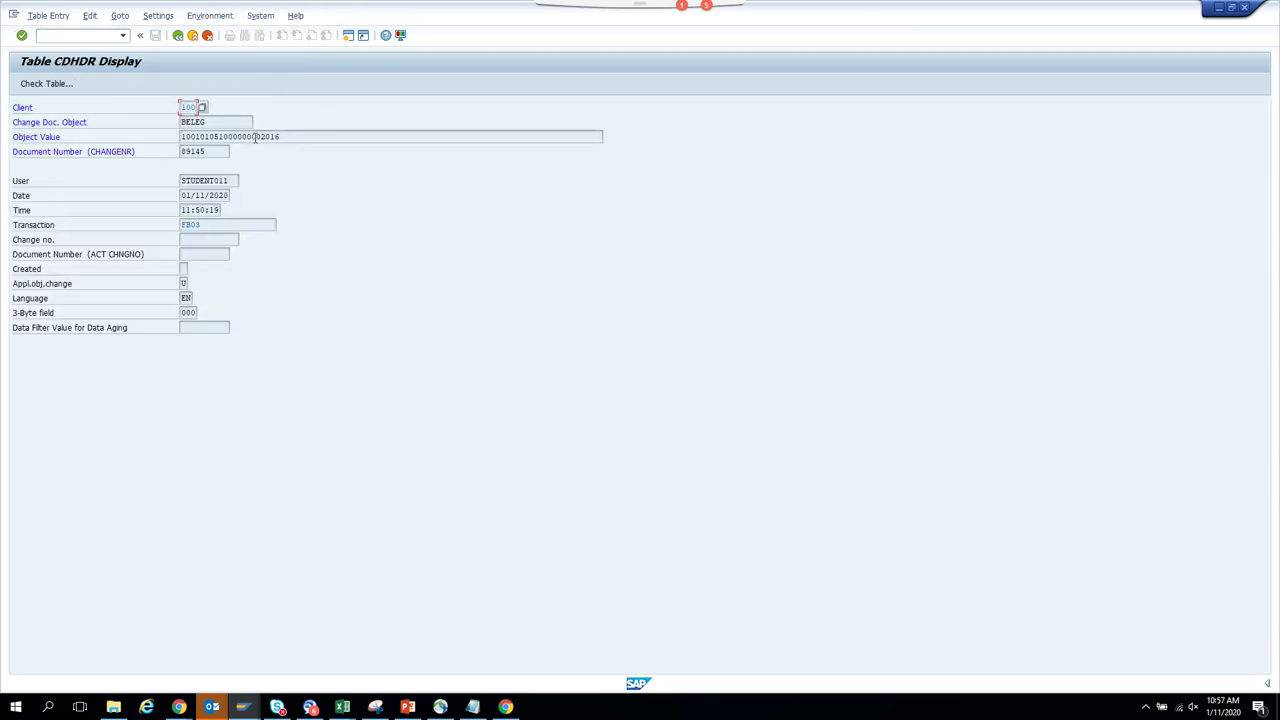
pyautogui.moveTo(223, 124); pyautogui.dragTo(133, 126)
# Try to open another session, and close the session displaying table EKBE.
pyautogui.click(347, 37)
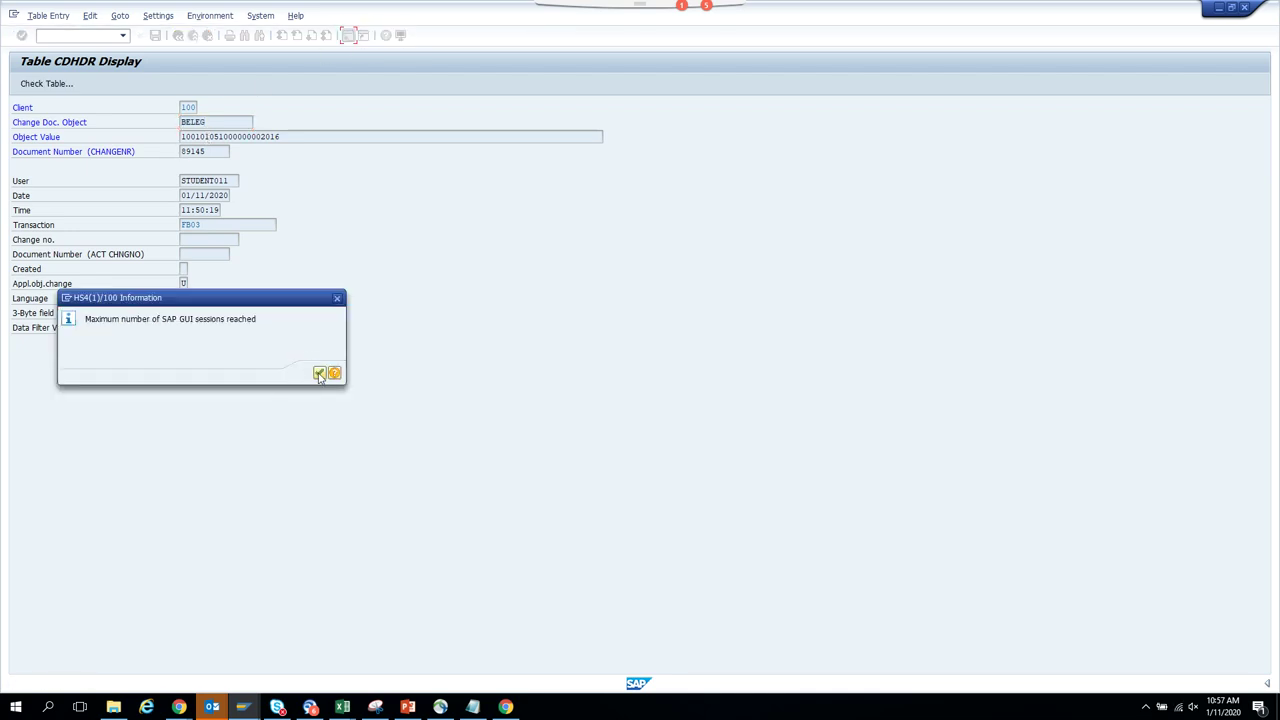
pyautogui.click(319, 375)
pyautogui.moveTo(243, 707)
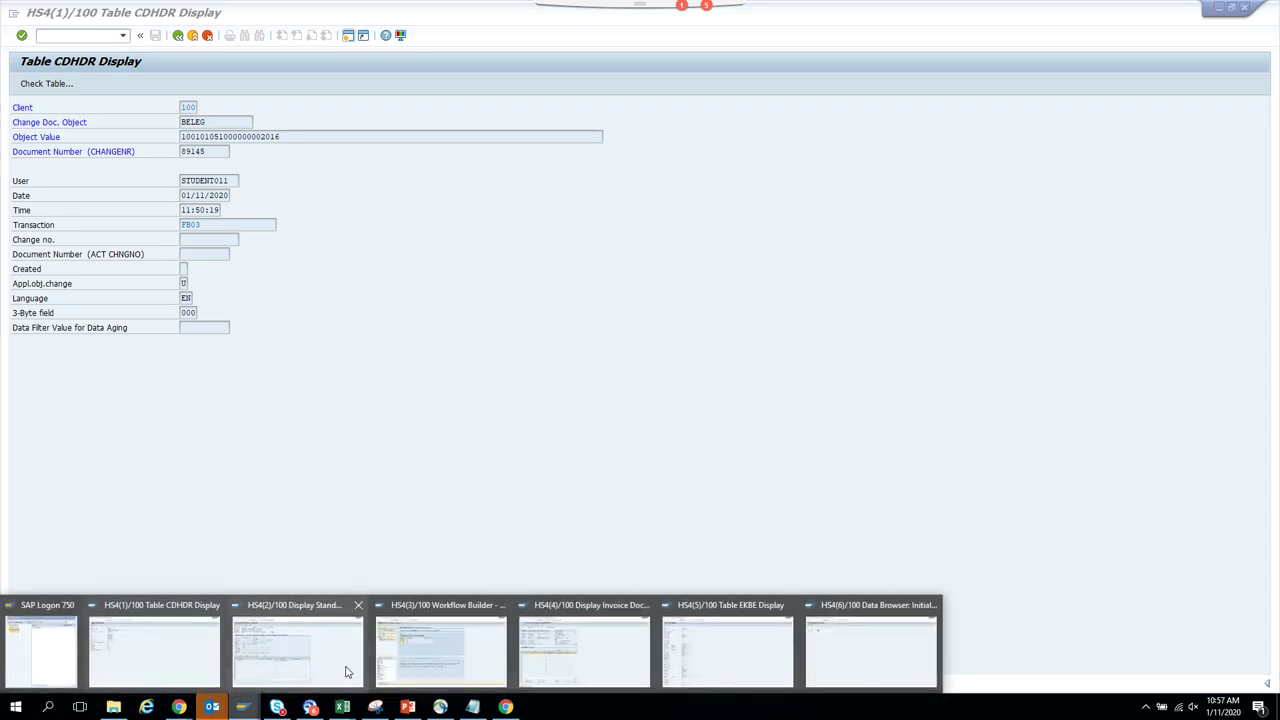
pyautogui.moveTo(465, 627)
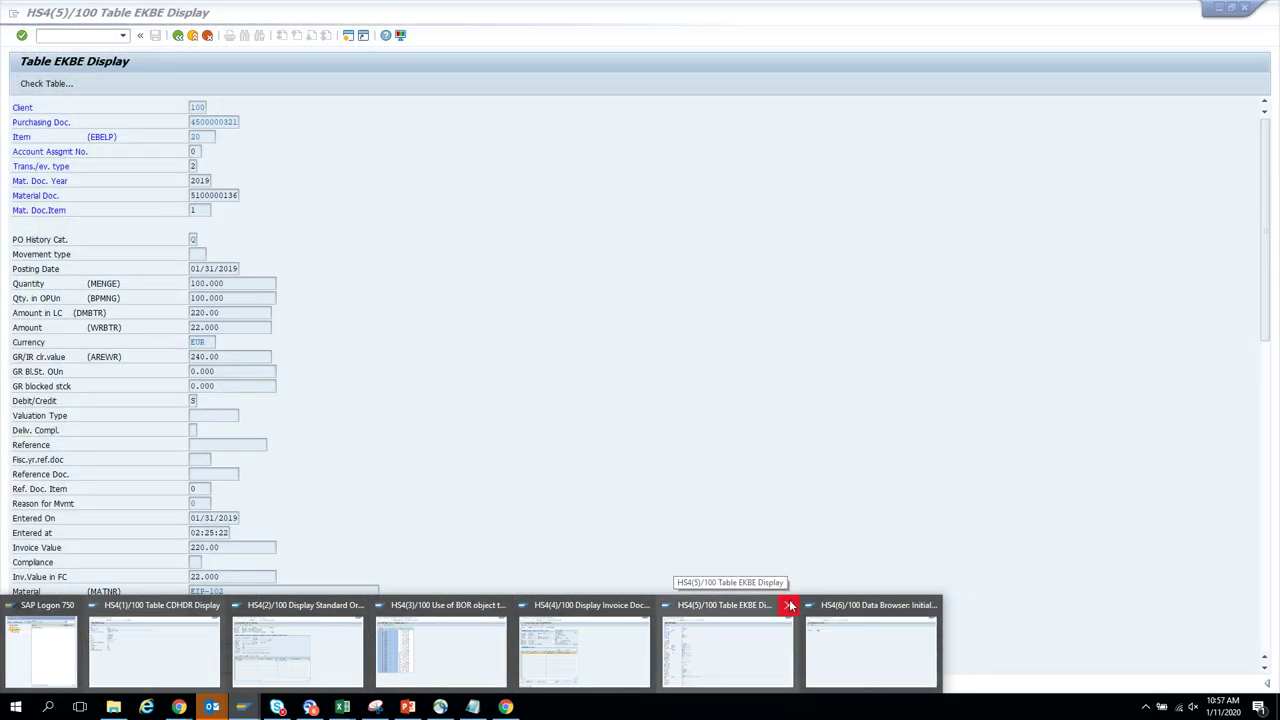
pyautogui.click(789, 605)
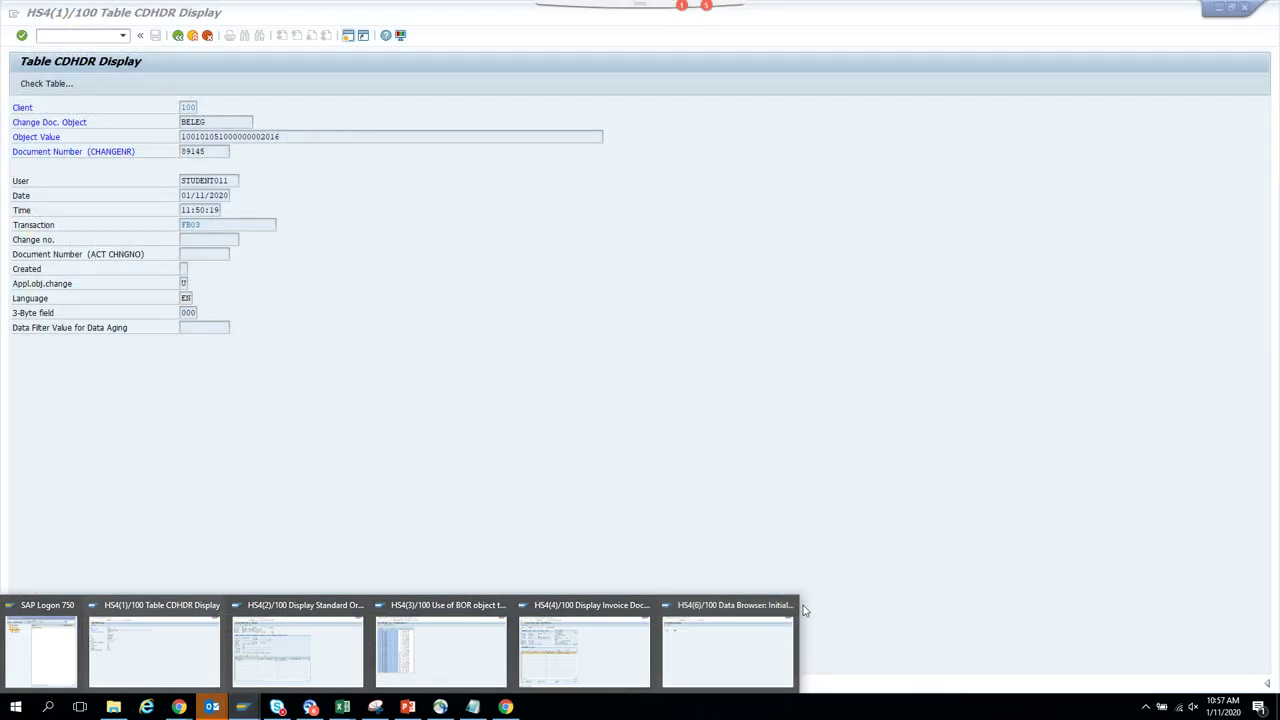
# In the other Data Browser session, open the selection screen for table CDPOS.
pyautogui.click(748, 632)
pyautogui.moveTo(147, 137); pyautogui.dragTo(121, 137)
pyautogui.write('POS')
pyautogui.press('Return')
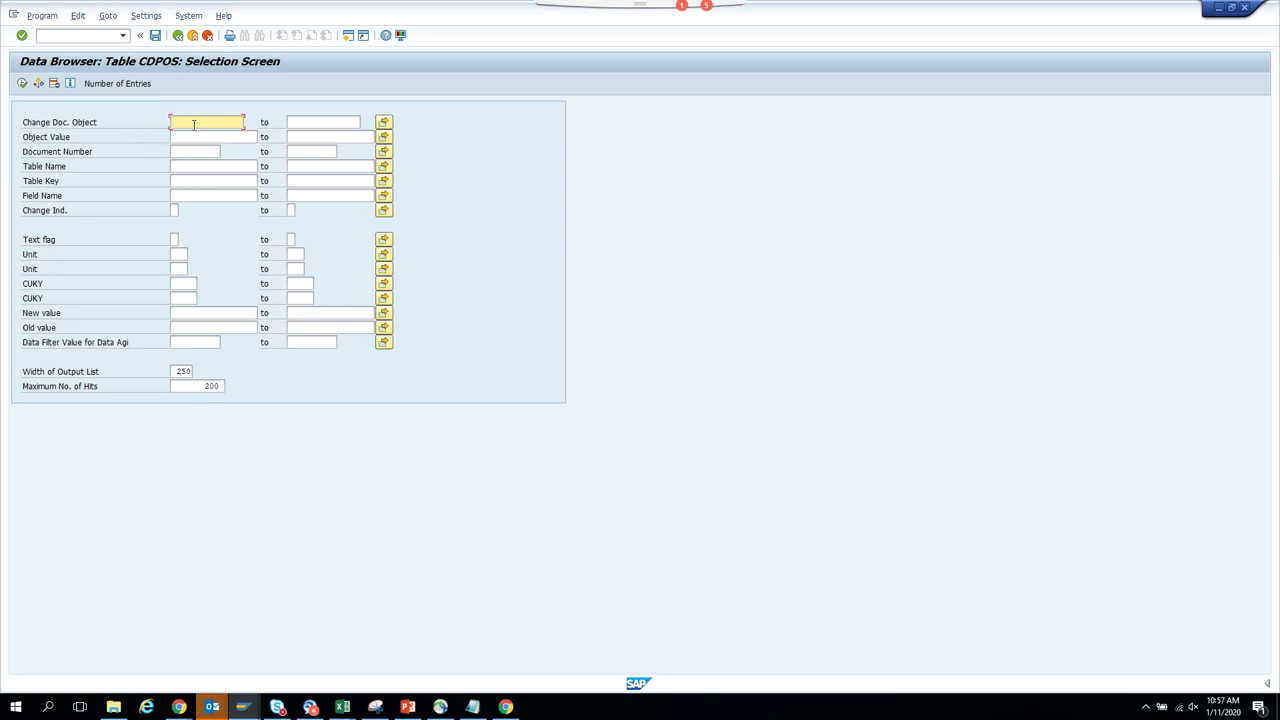
# Copy the change document object, object value and document number from the CDHDR entry into the CDPOS selection.
pyautogui.hotkey('alt', 'Tab')
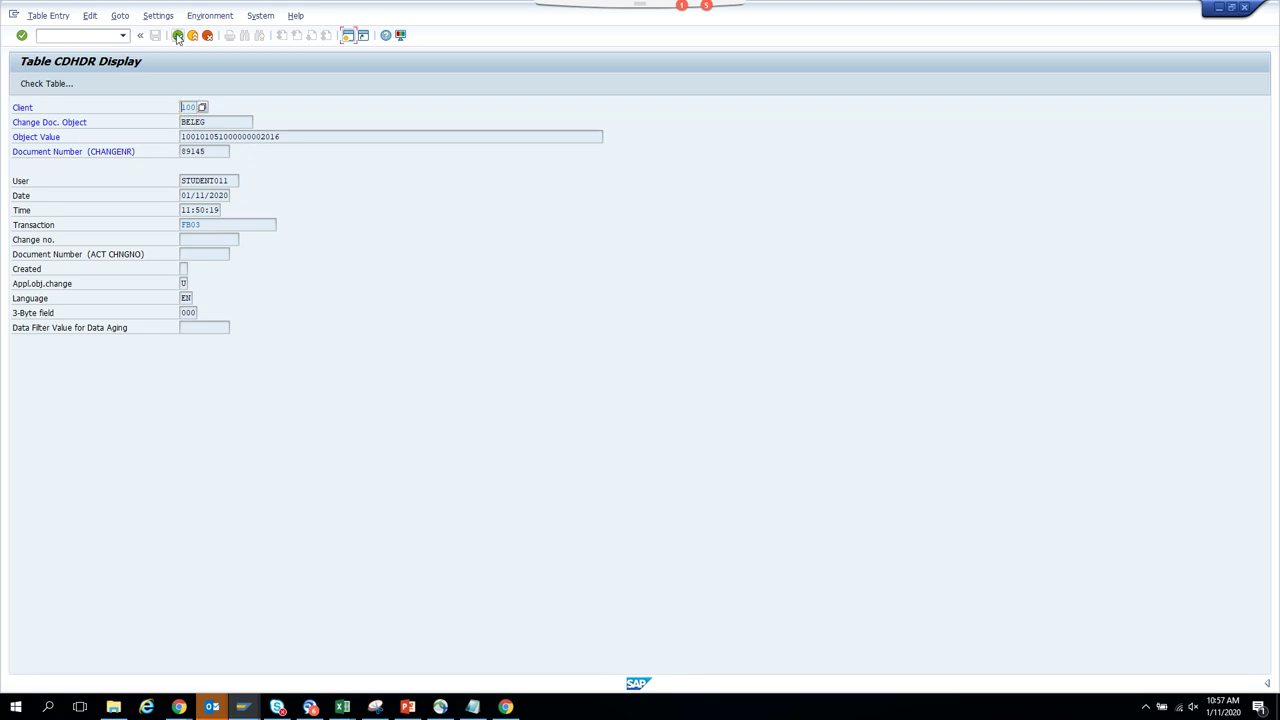
pyautogui.hotkey('ctrl', 'y')
pyautogui.moveTo(178, 118); pyautogui.dragTo(300, 154)
pyautogui.hotkey('ctrl', 'c')
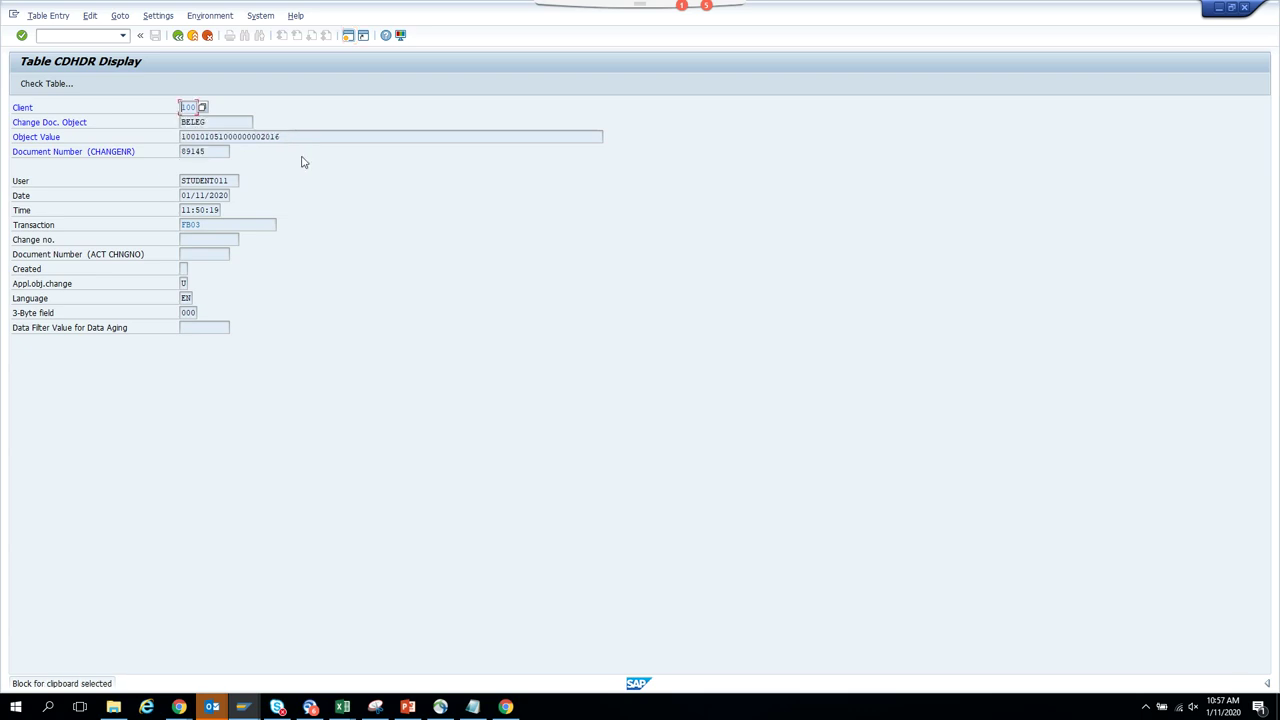
pyautogui.press('F3')
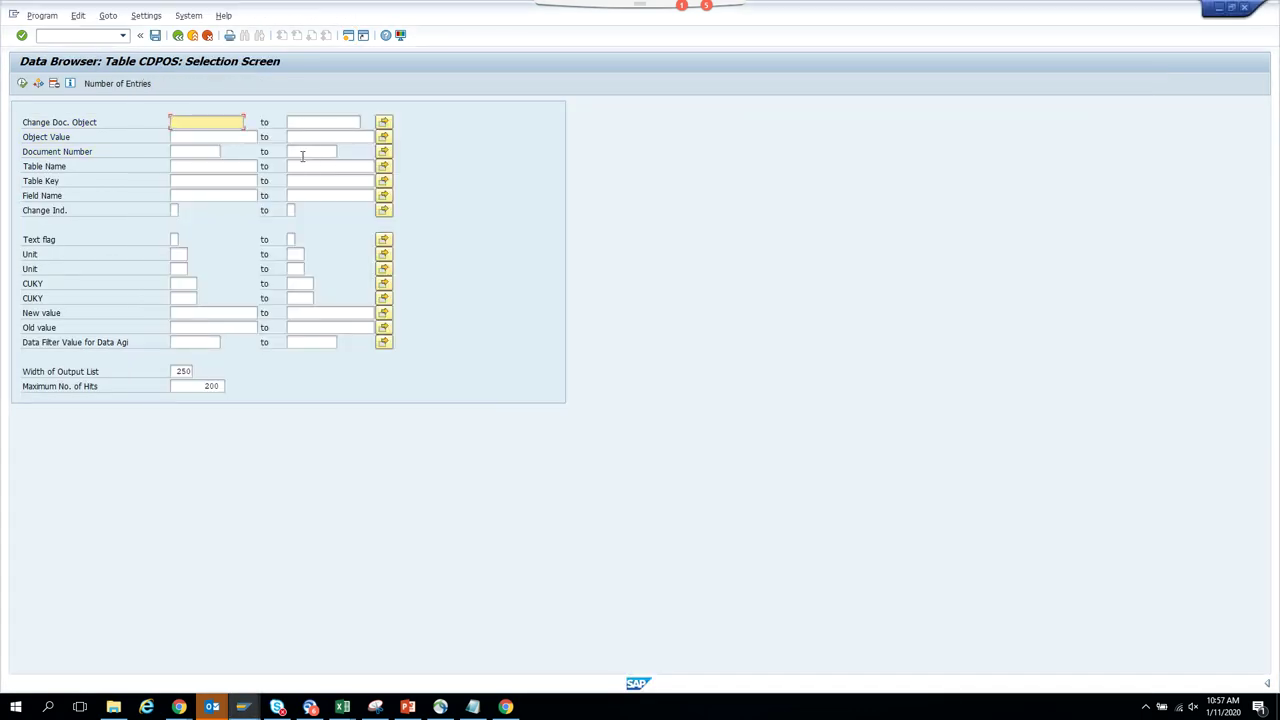
pyautogui.hotkey('ctrl', 'v')
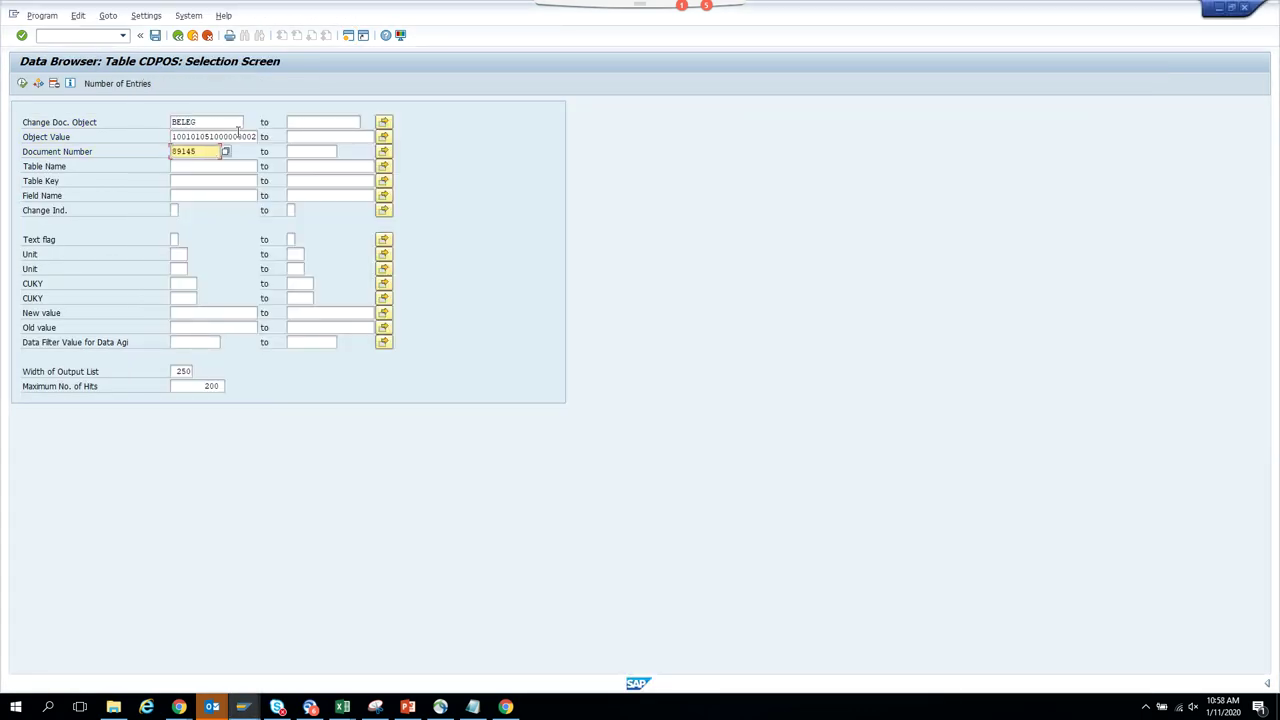
# Search CDPOS with the copied values, clear the object value and repeat the search for object BELEG, document number 89145.
pyautogui.click(22, 83)
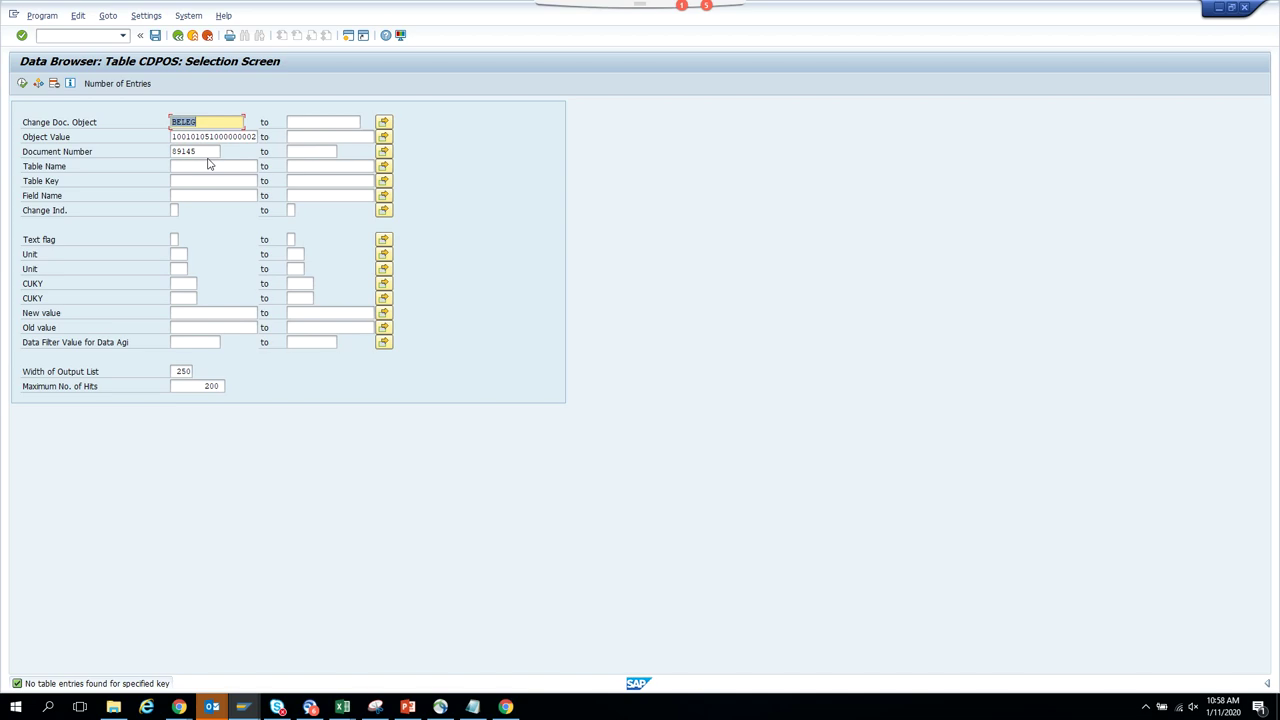
pyautogui.moveTo(208, 137); pyautogui.dragTo(295, 137)
pyautogui.click(241, 137)
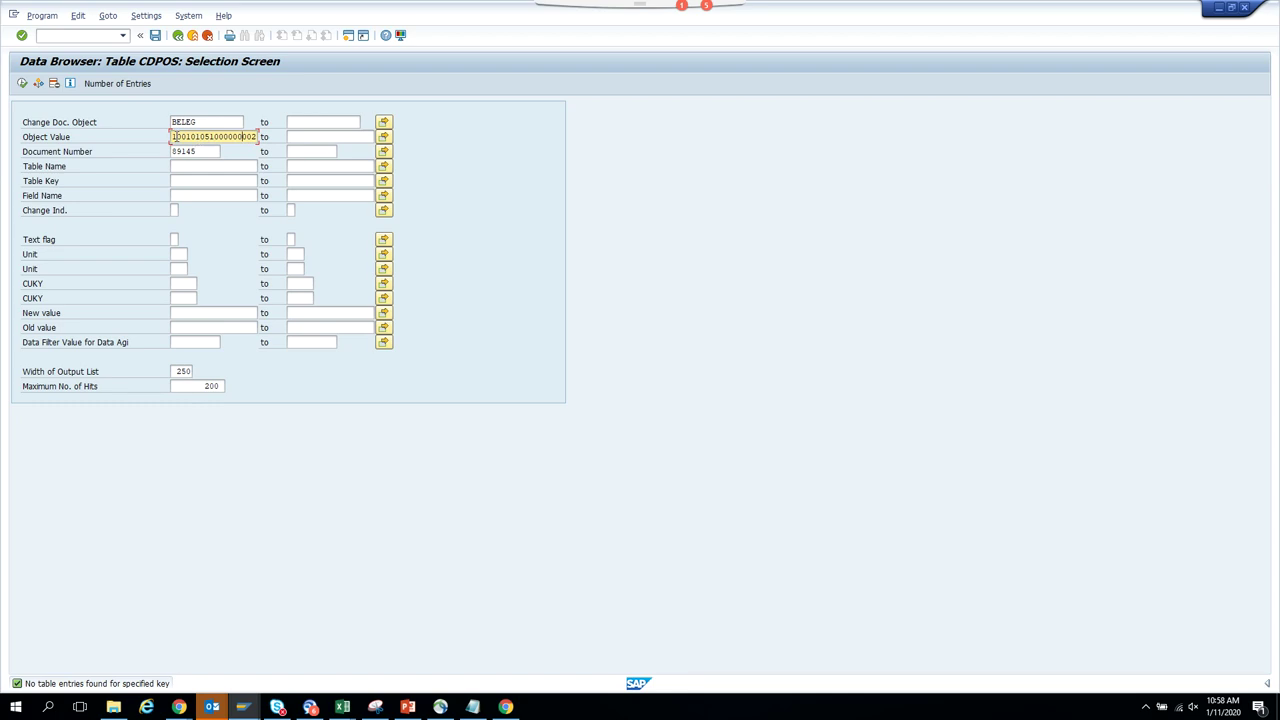
pyautogui.hotkey('ctrl', 'a')
pyautogui.press('Delete')
pyautogui.click(22, 83)
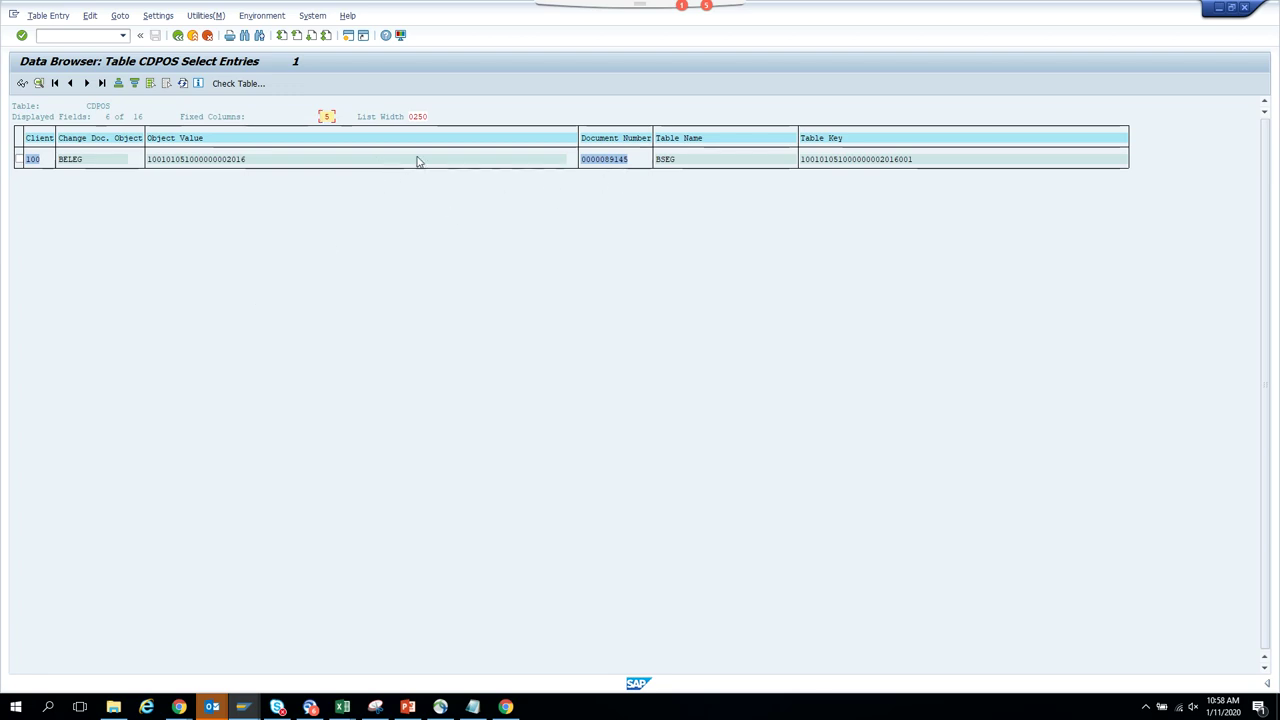
# Display the details of the listed CDPOS entry and examine its field name, change indicator and new value.
pyautogui.click(288, 162)
pyautogui.click(618, 162)
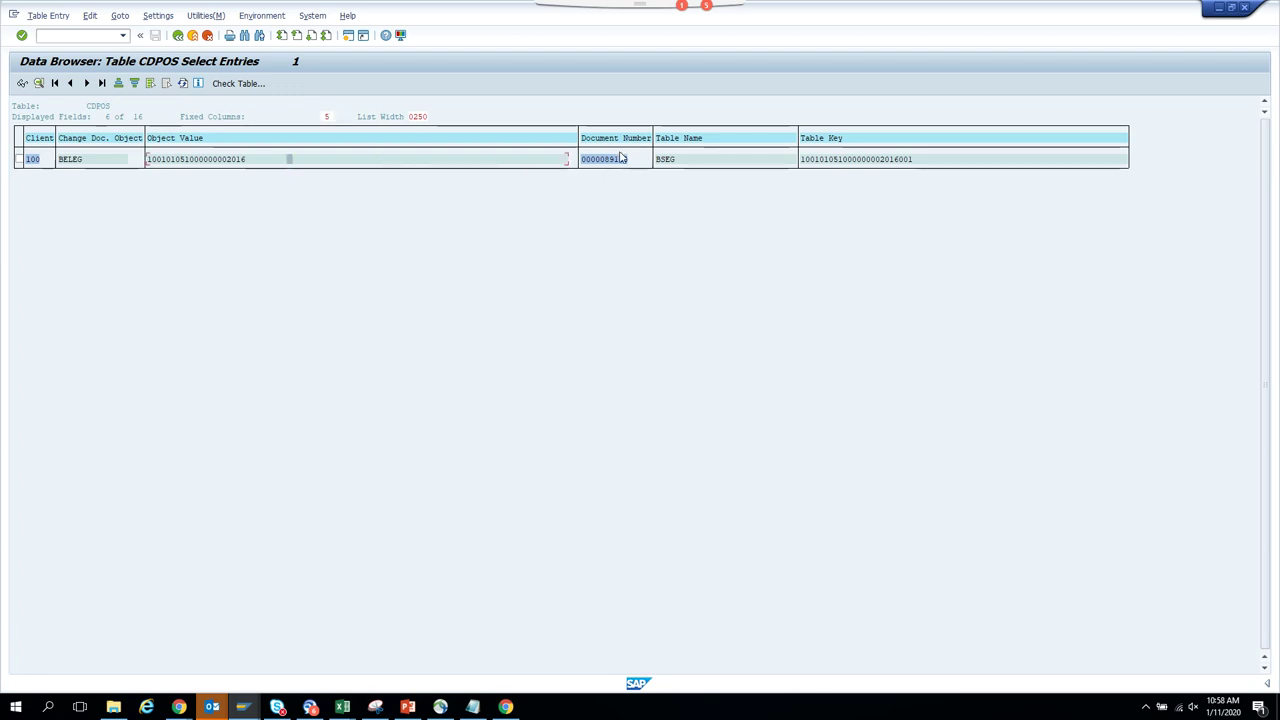
pyautogui.doubleClick(618, 162)
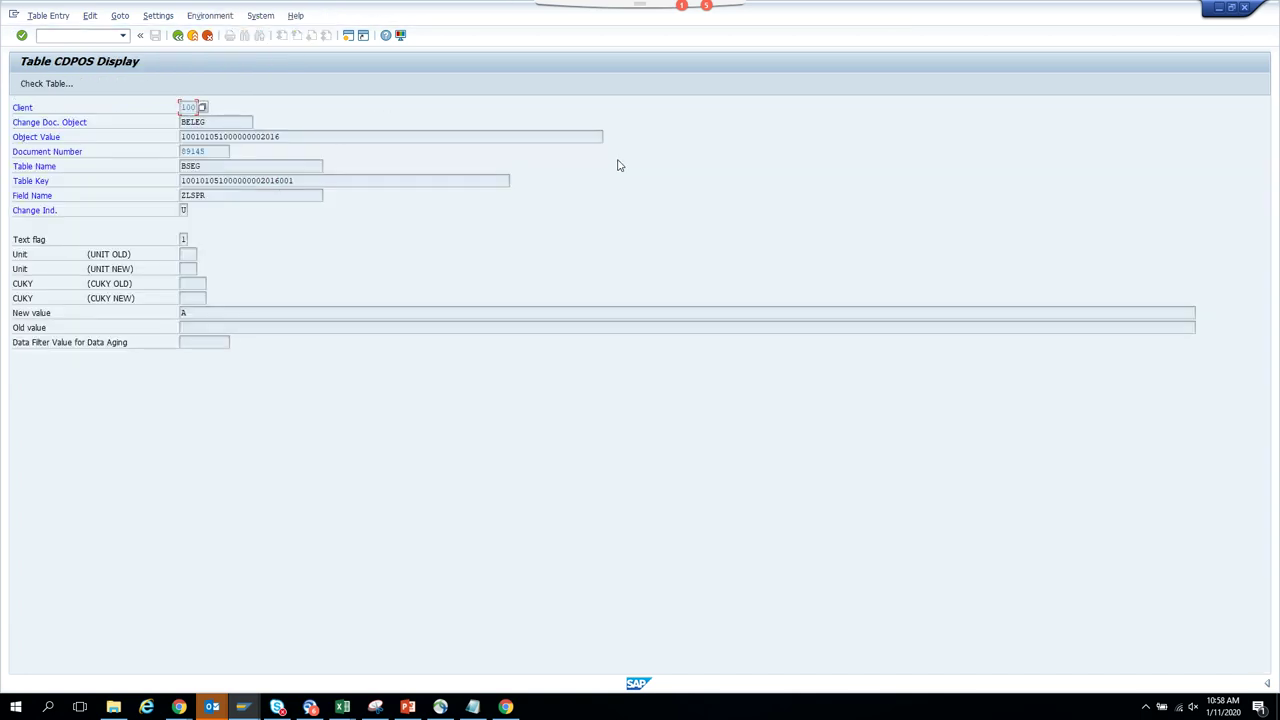
pyautogui.moveTo(207, 193); pyautogui.dragTo(114, 197)
pyautogui.click(183, 210)
pyautogui.click(183, 313)
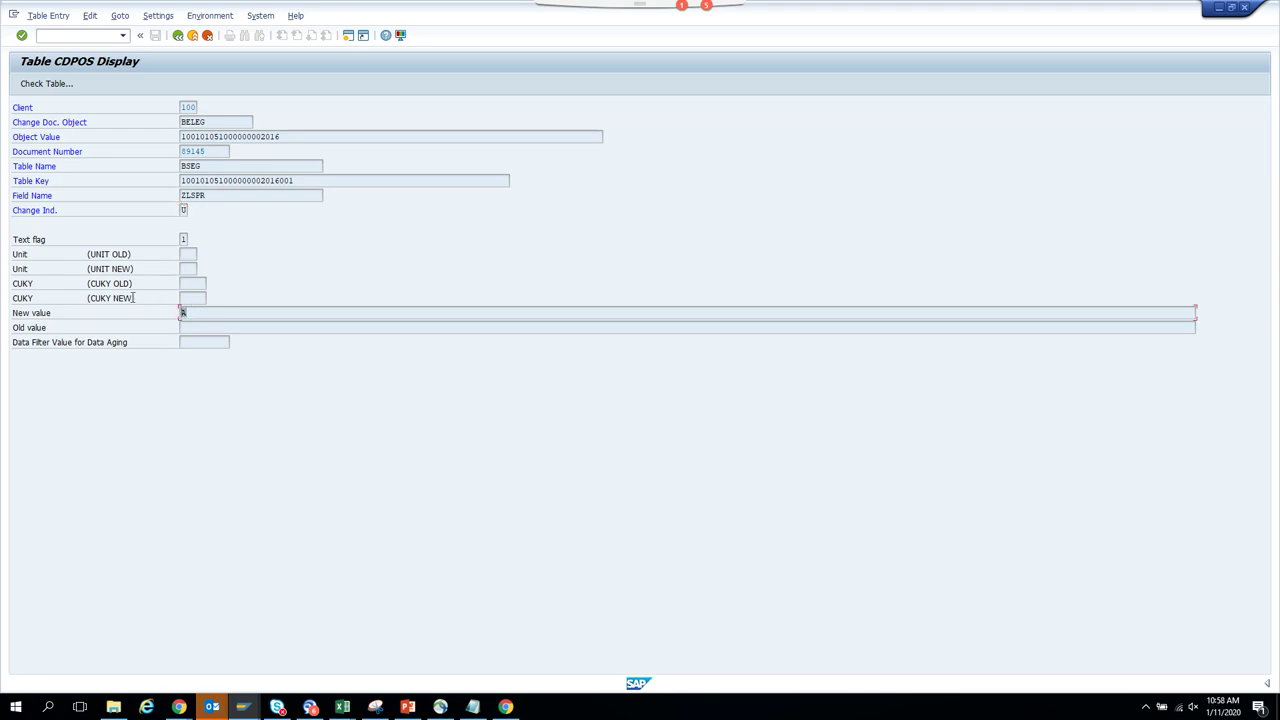
# Open an additional SAP session, then switch to the session that displays the invoice's accounting document.
pyautogui.click(349, 40)
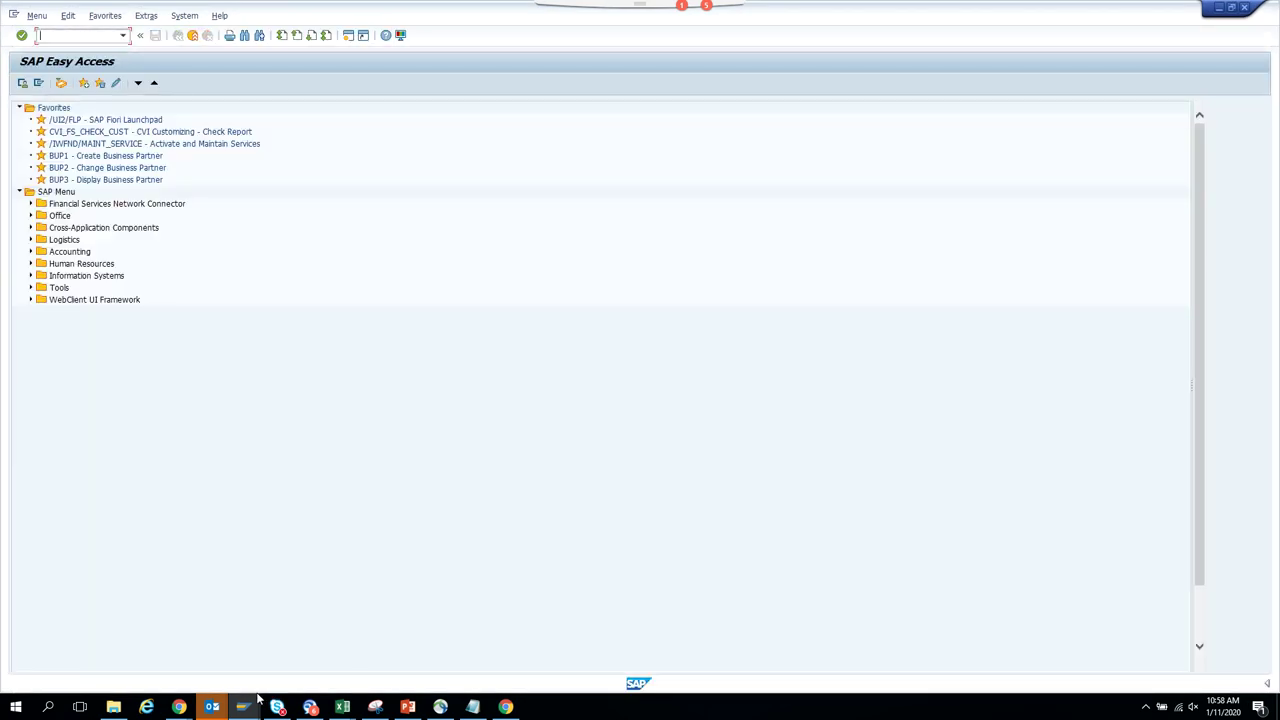
pyautogui.moveTo(252, 710)
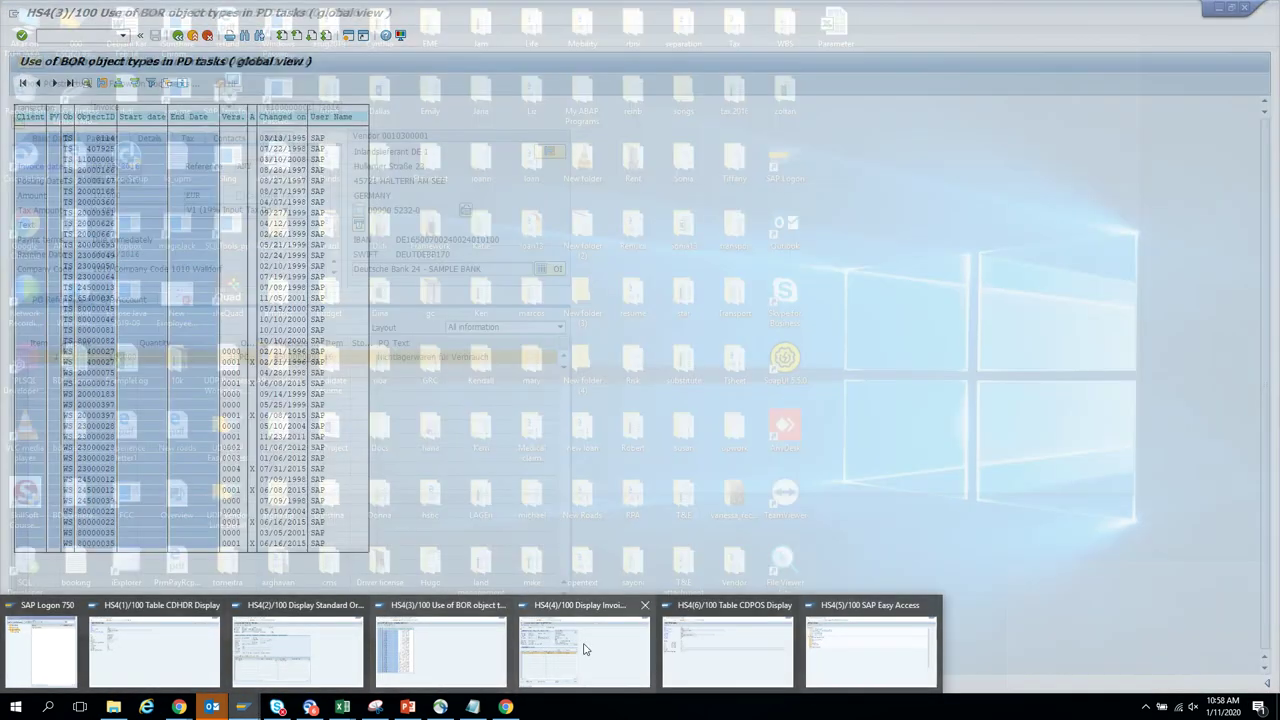
pyautogui.click(585, 650)
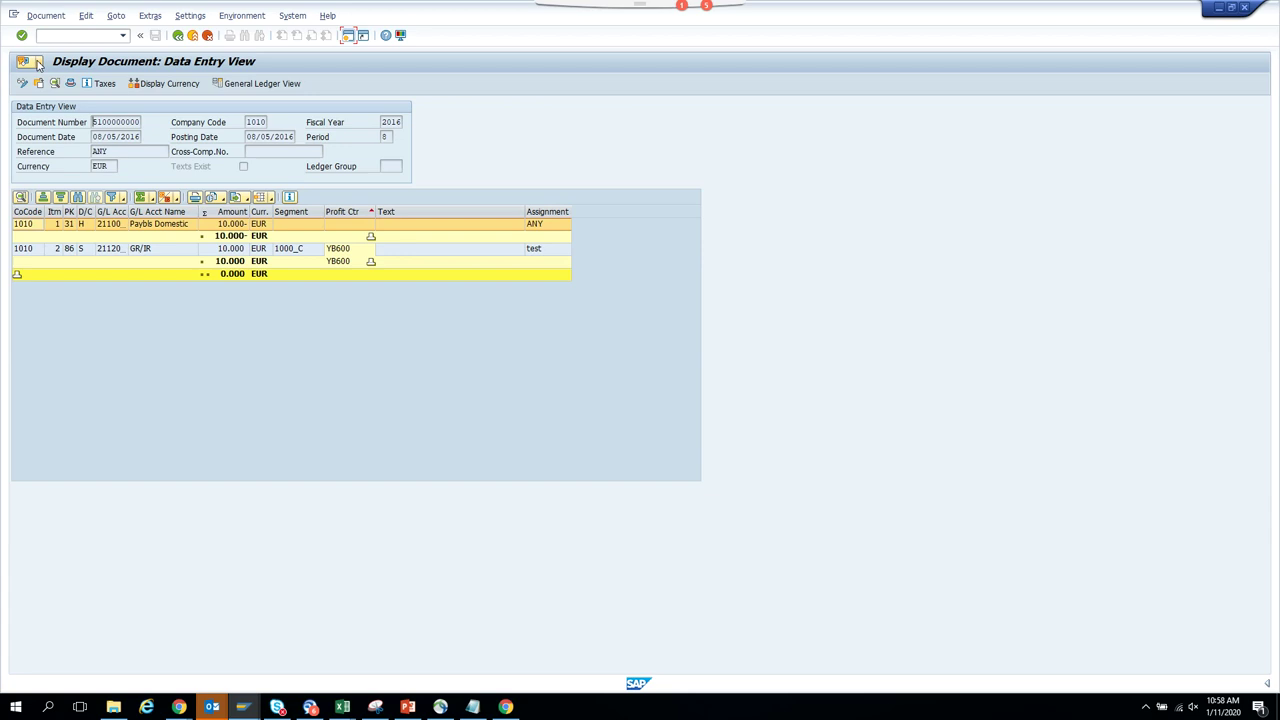
# Open the archived workflows selection for the accounting document and check its BOR object type.
pyautogui.click(38, 63)
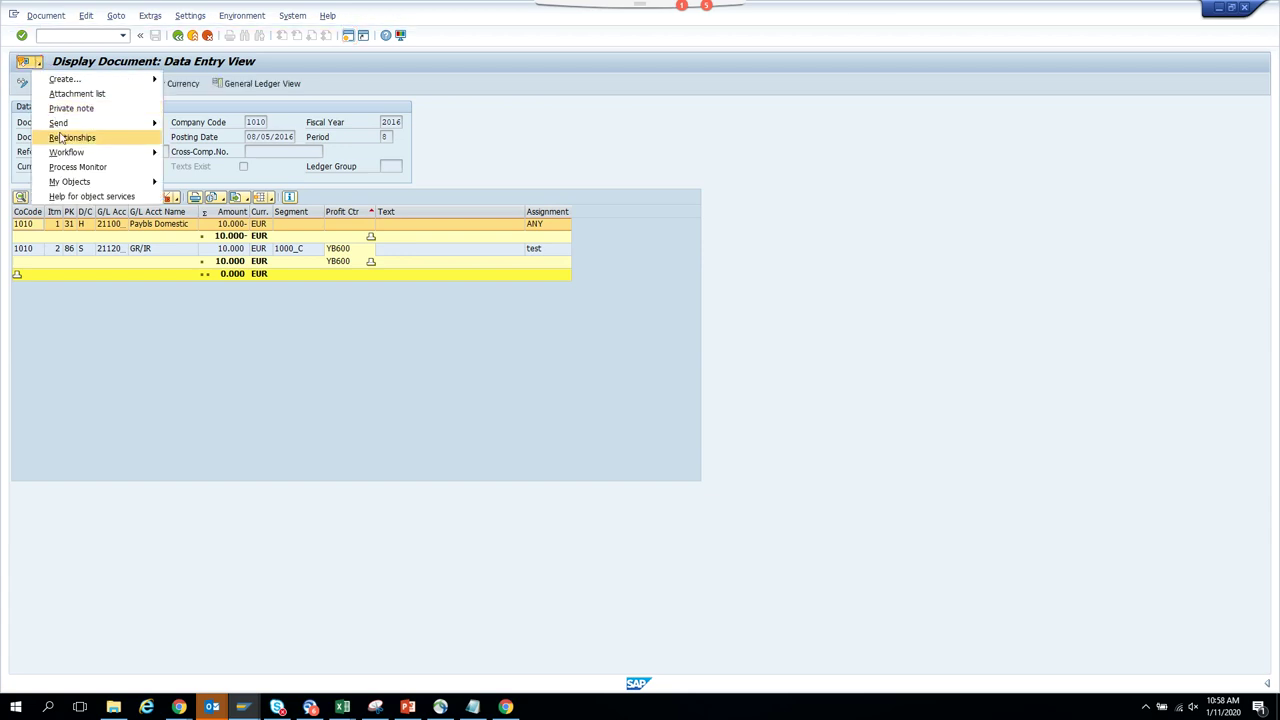
pyautogui.moveTo(156, 155)
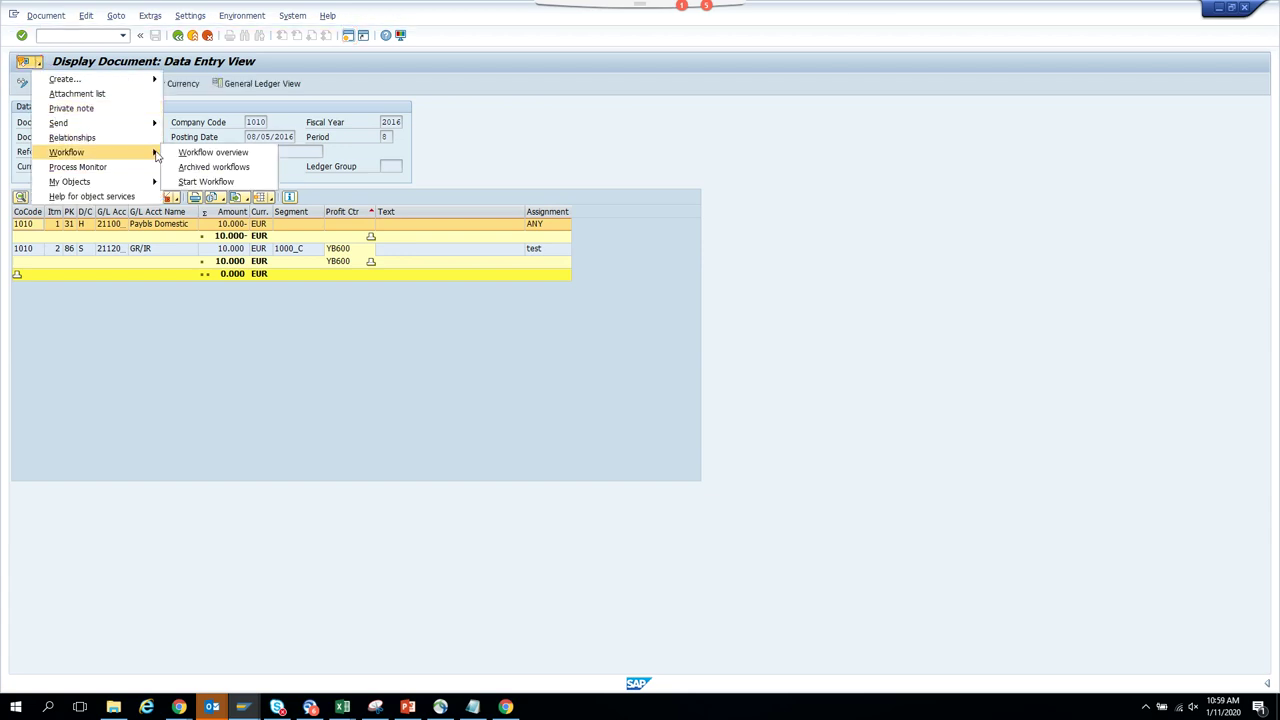
pyautogui.click(203, 168)
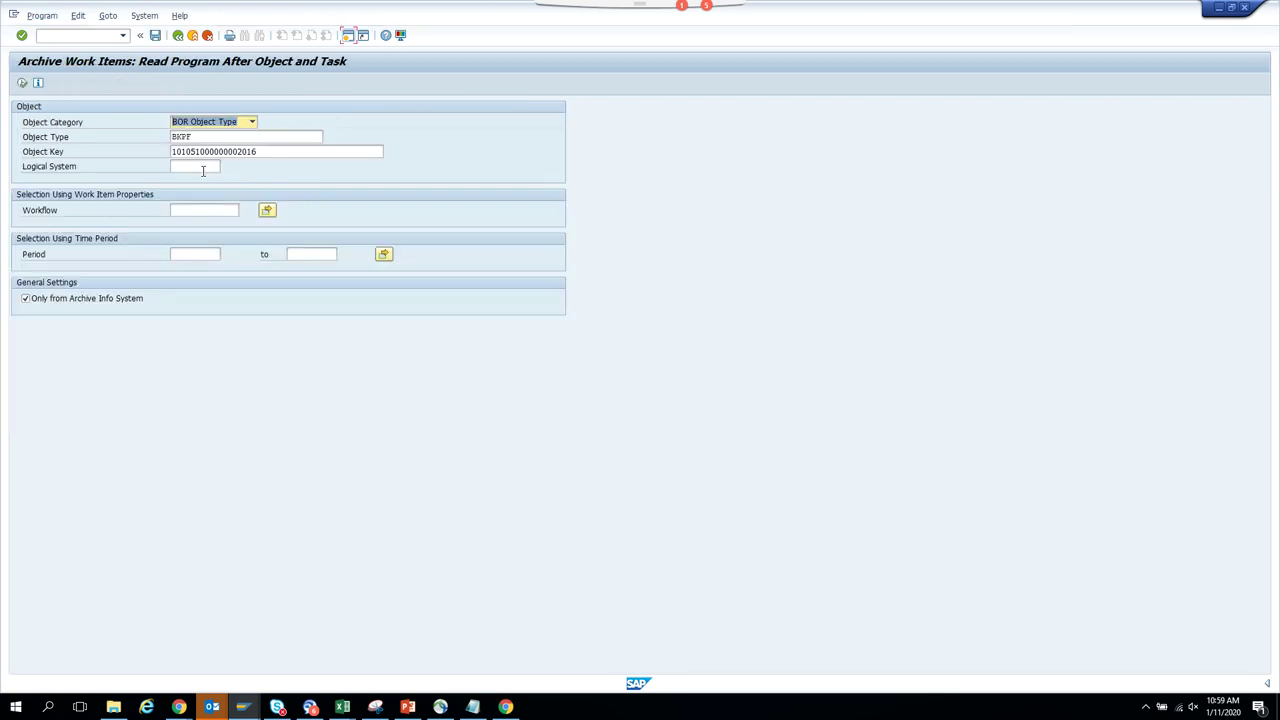
pyautogui.press('Tab')
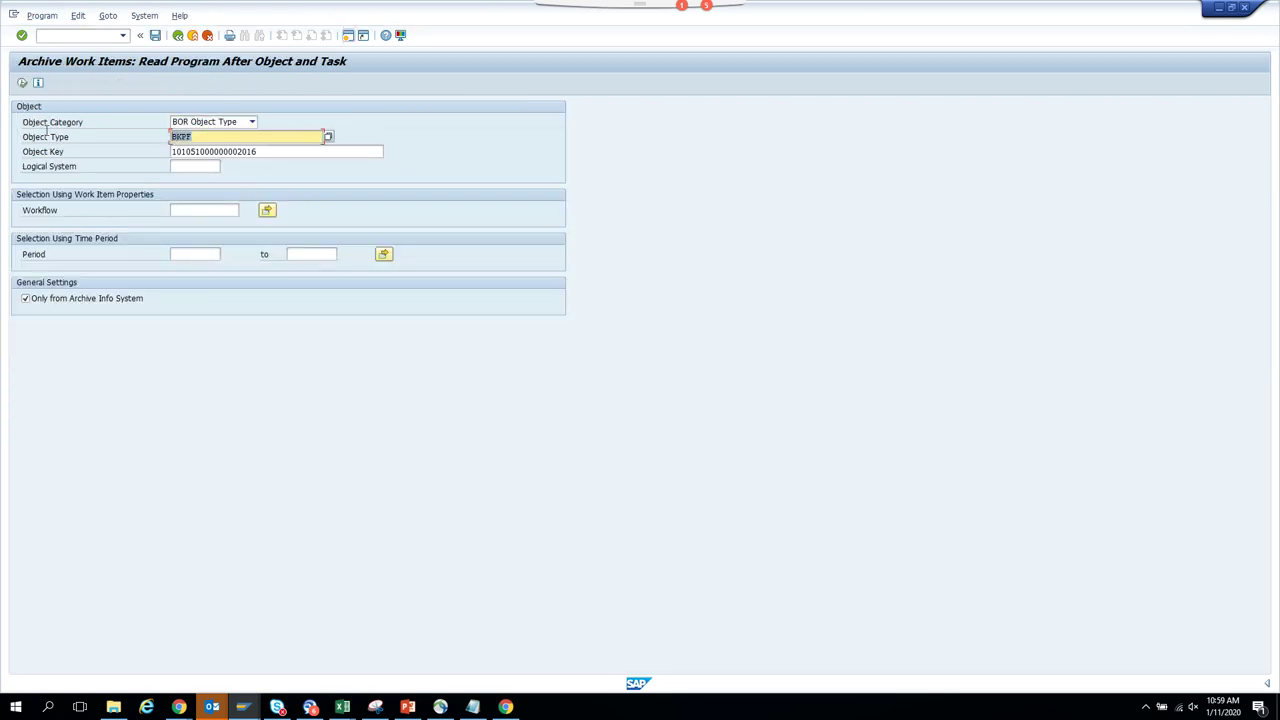
pyautogui.press('Home')
# In the new session, start transaction SWO1 and display the object type BKPF.
pyautogui.press('F3')
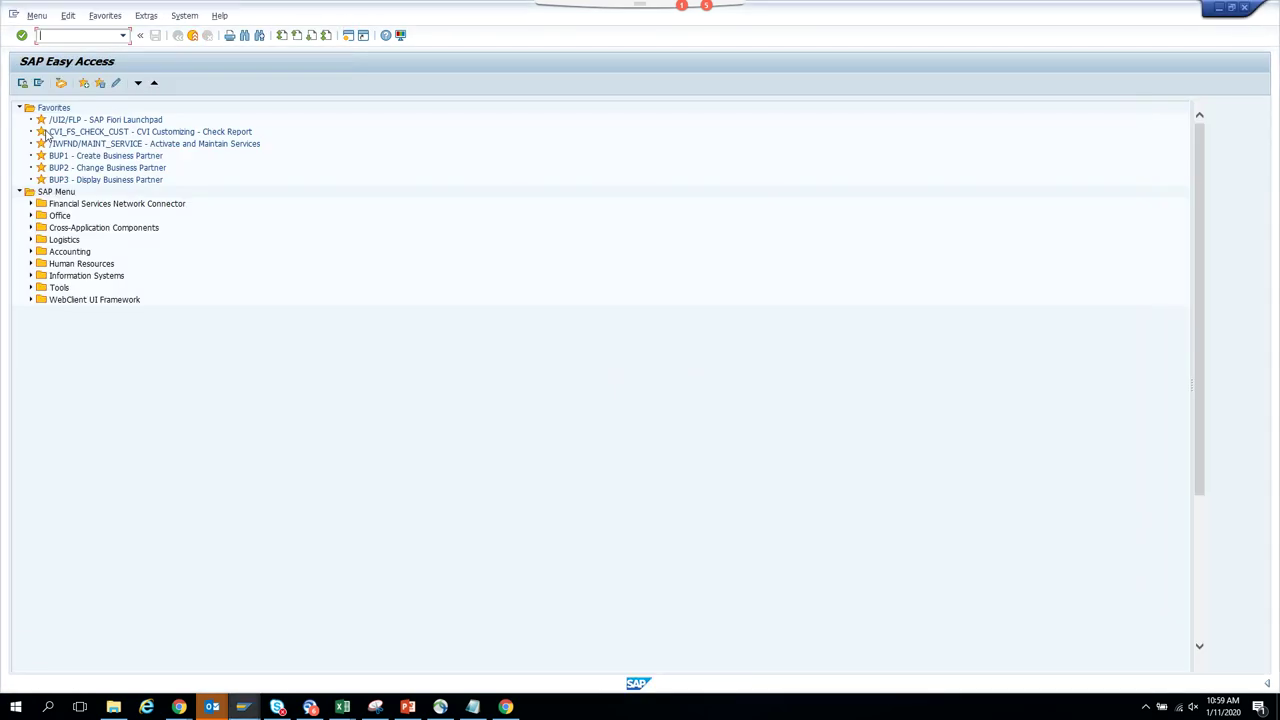
pyautogui.write('swo1')
pyautogui.press('Return')
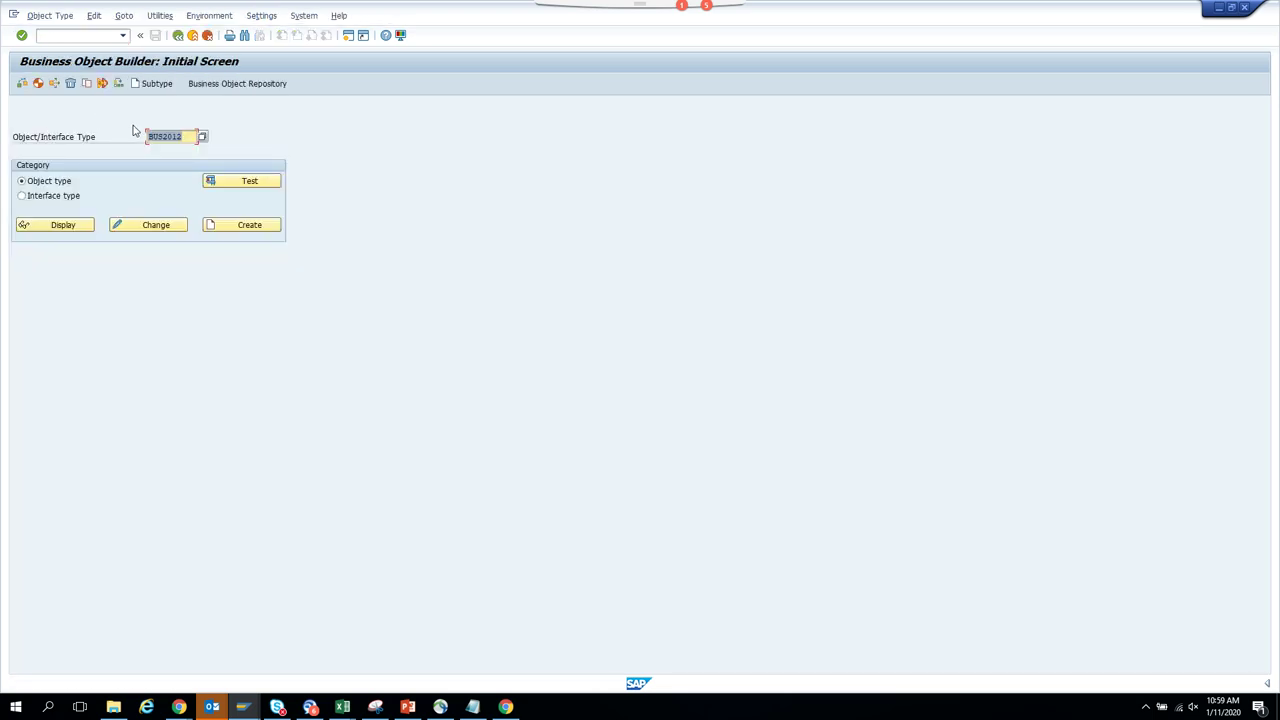
pyautogui.write('bkpf')
pyautogui.press('Return')
pyautogui.click(72, 228)
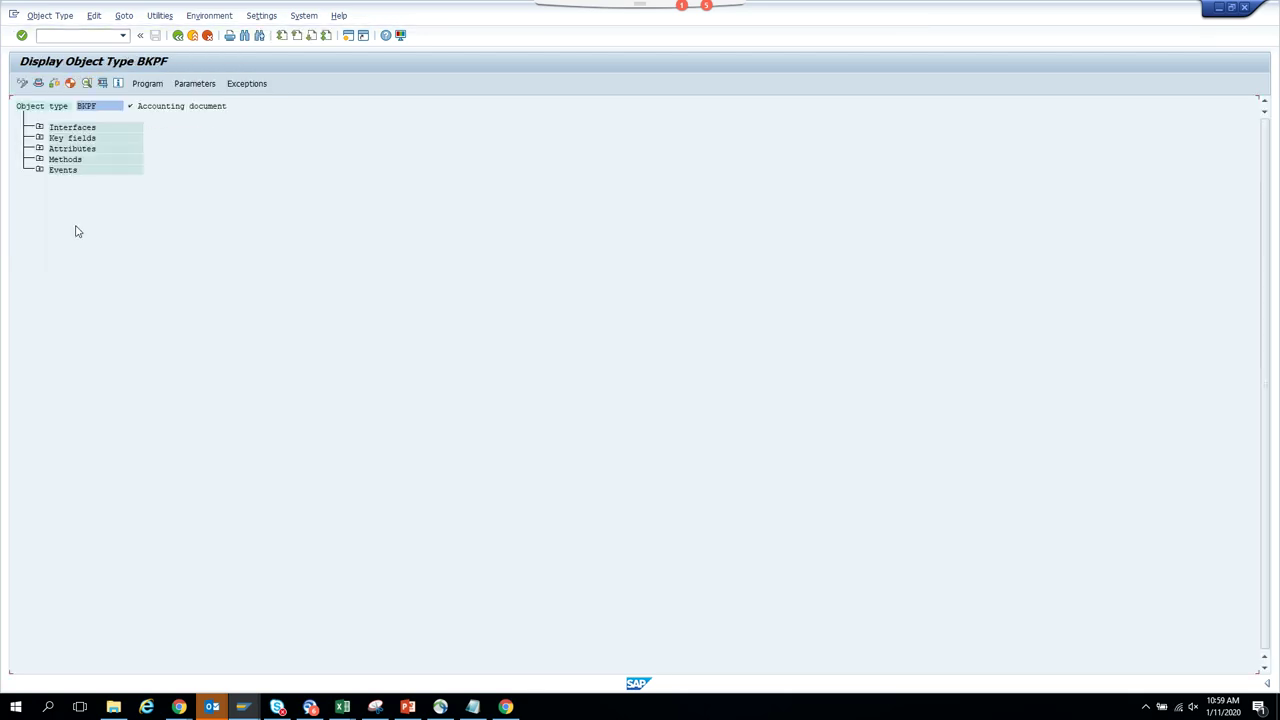
# Expand and examine the methods and events of object type BKPF, then return to the initial screen.
pyautogui.click(40, 160)
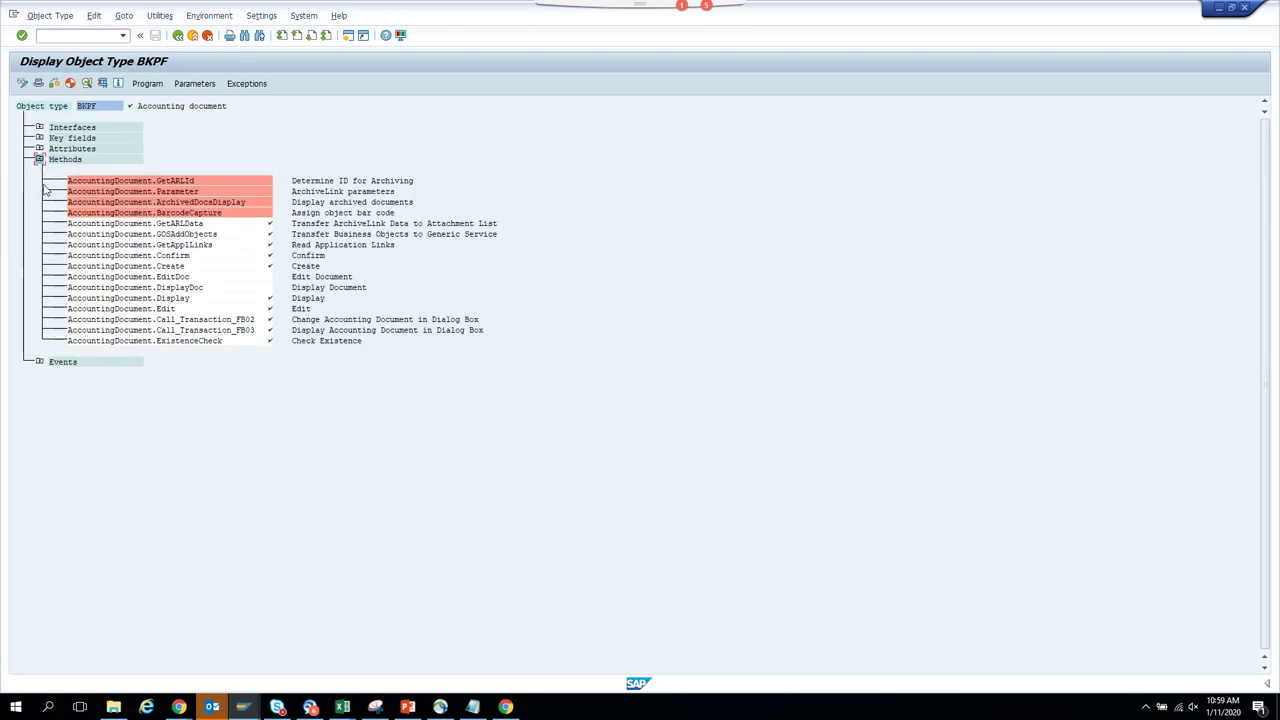
pyautogui.click(40, 362)
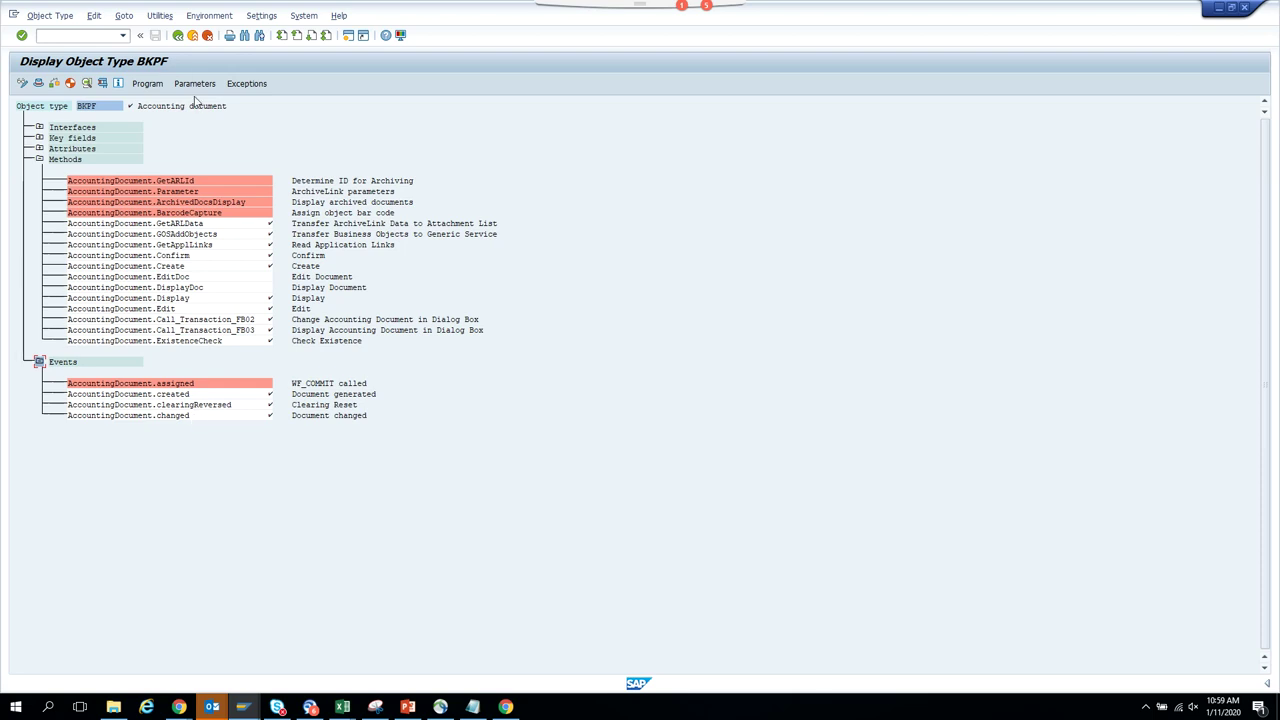
pyautogui.click(179, 36)
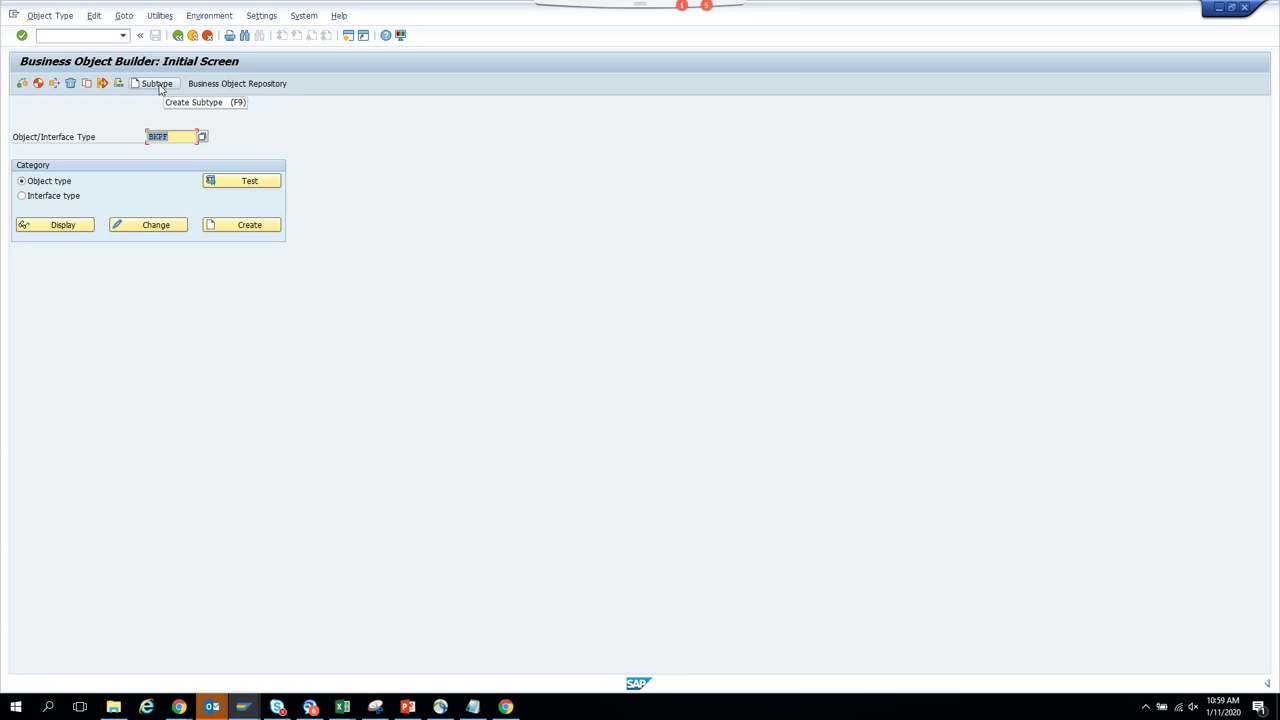
# Search the business object types for names matching Z*, then leave the Business Object Builder.
pyautogui.write('z')
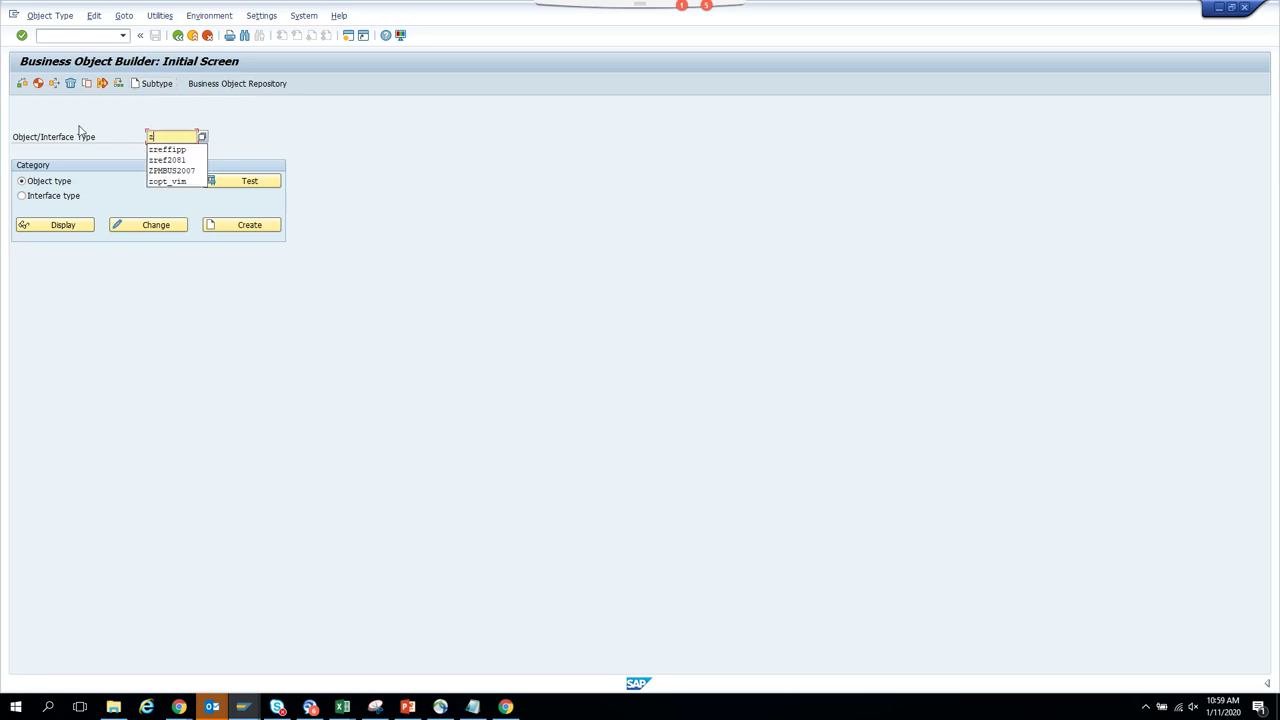
pyautogui.click(162, 90)
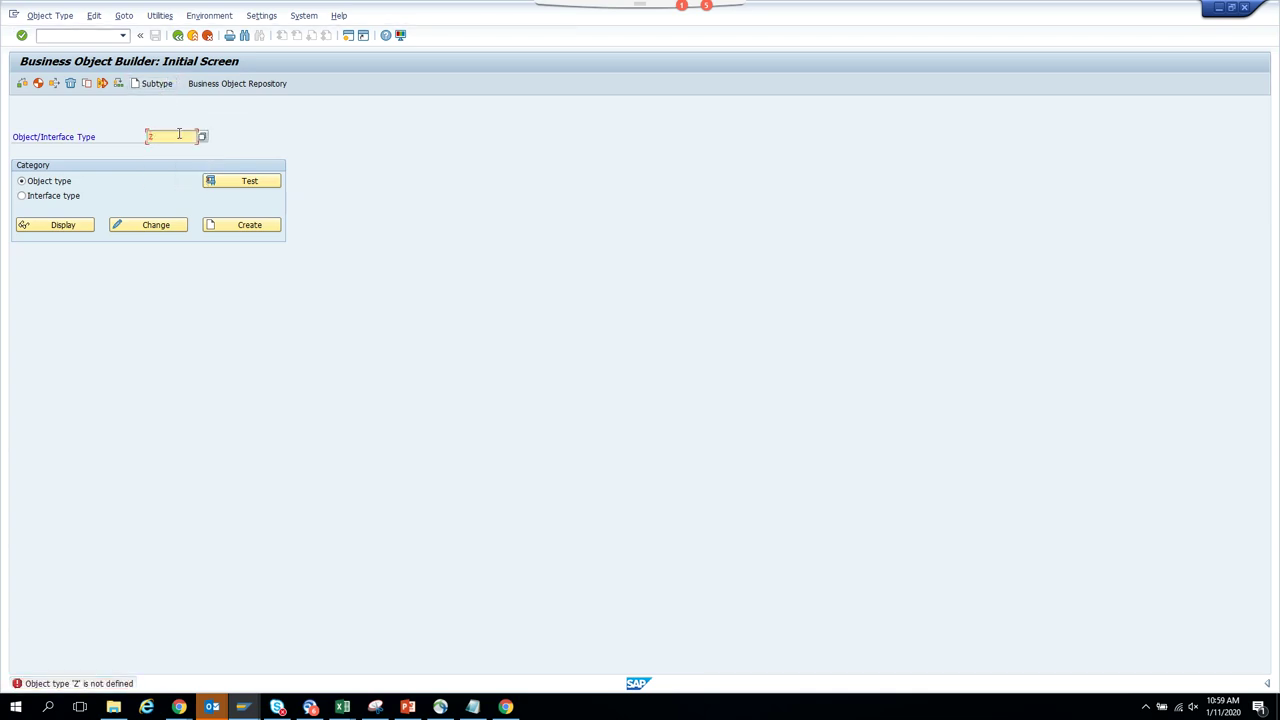
pyautogui.write('*')
pyautogui.press('Return')
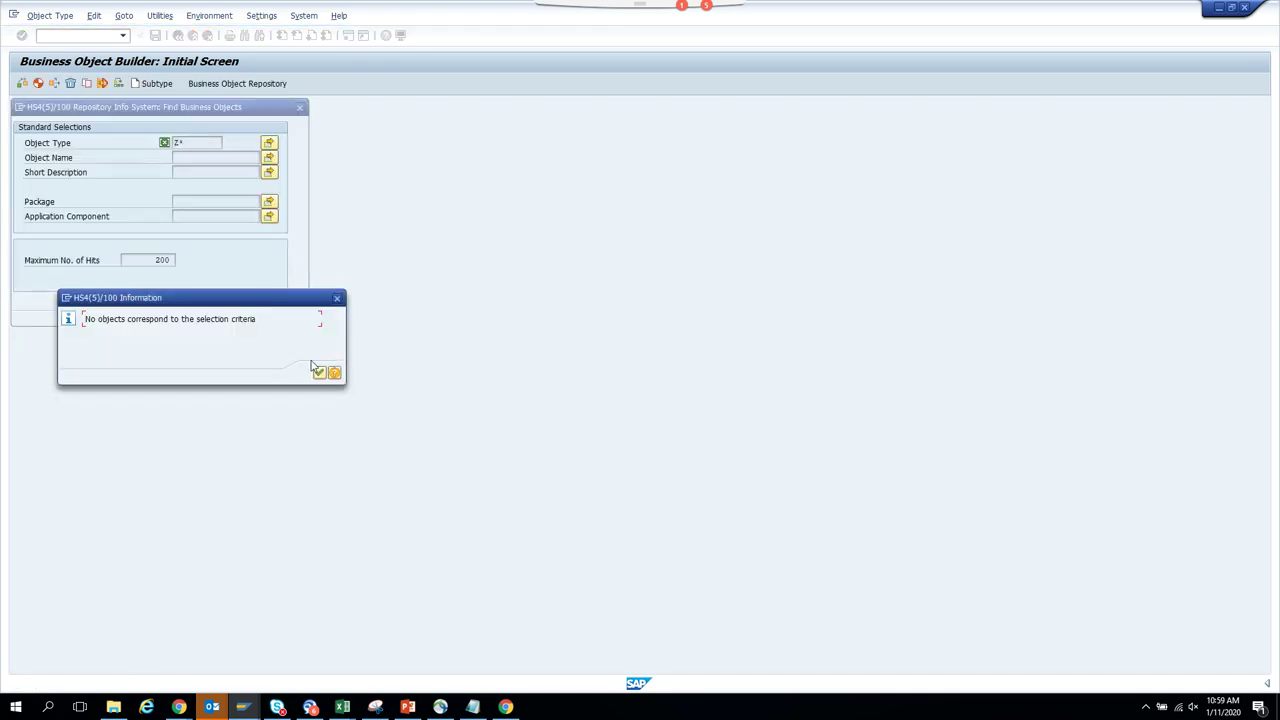
pyautogui.click(325, 376)
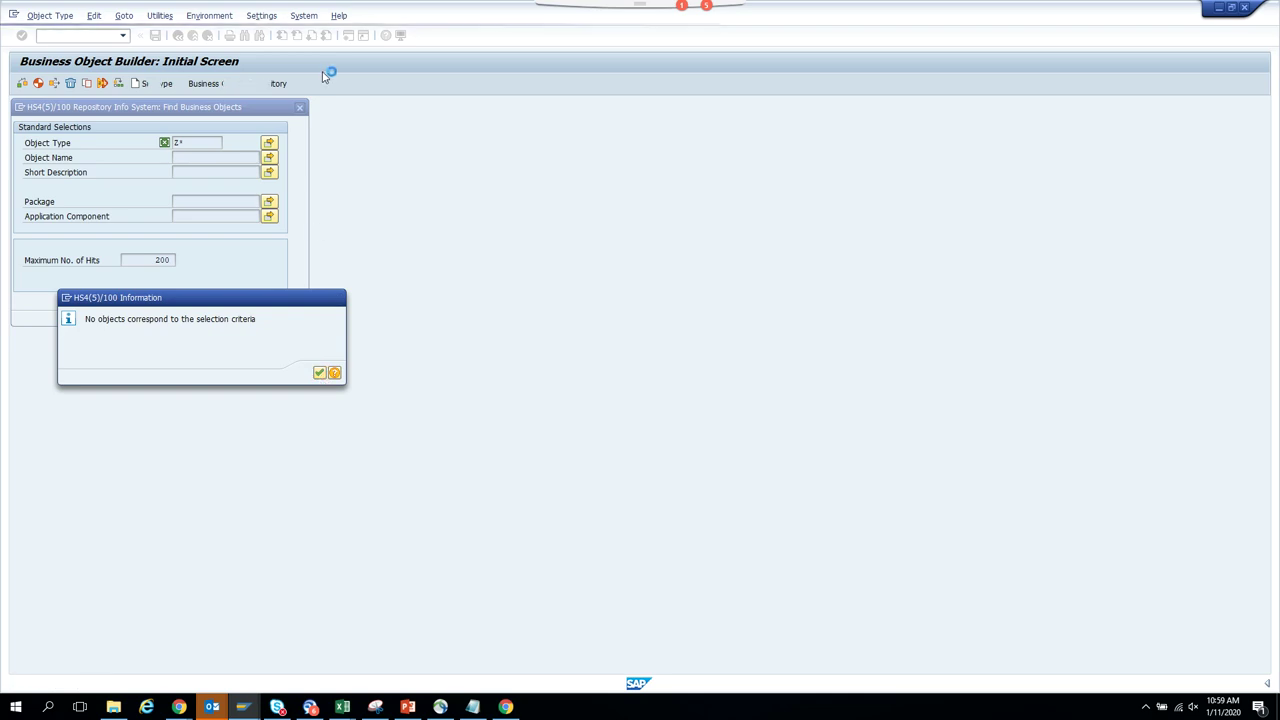
pyautogui.click(349, 36)
pyautogui.click(320, 373)
pyautogui.click(177, 35)
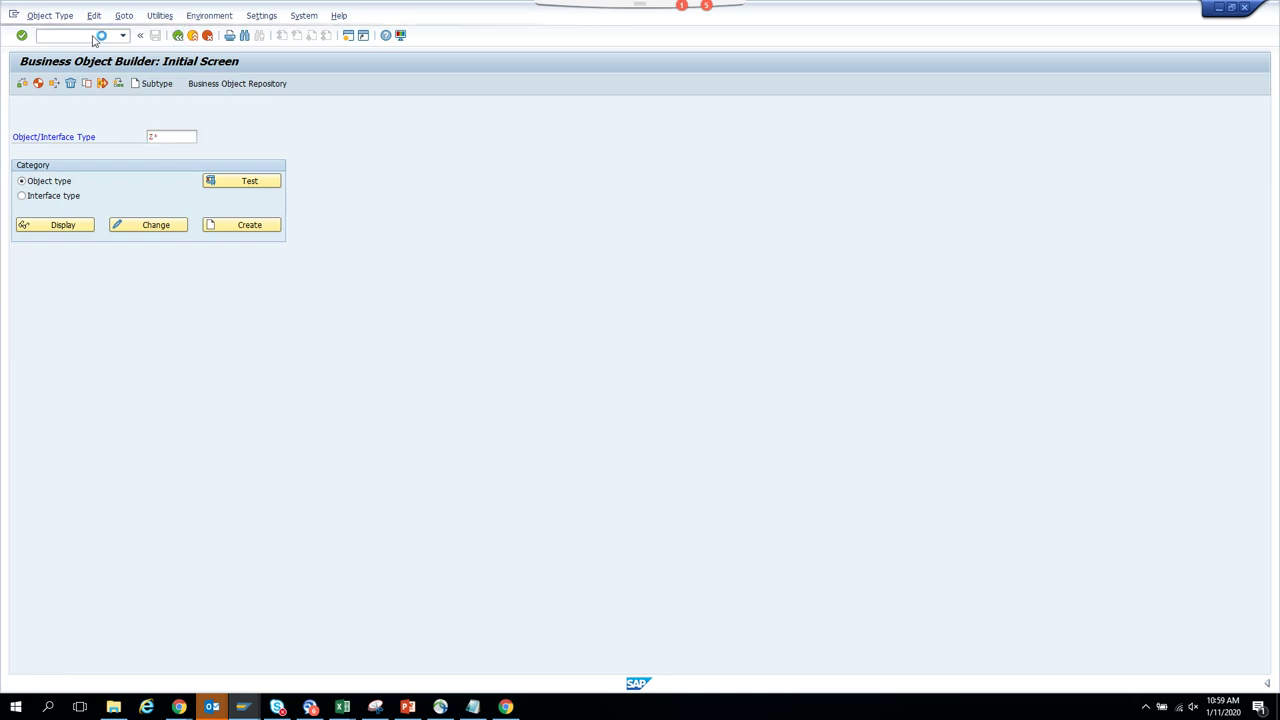
# Open the ABAP Editor and look through the list of programs matching z*.
pyautogui.write('swo1')
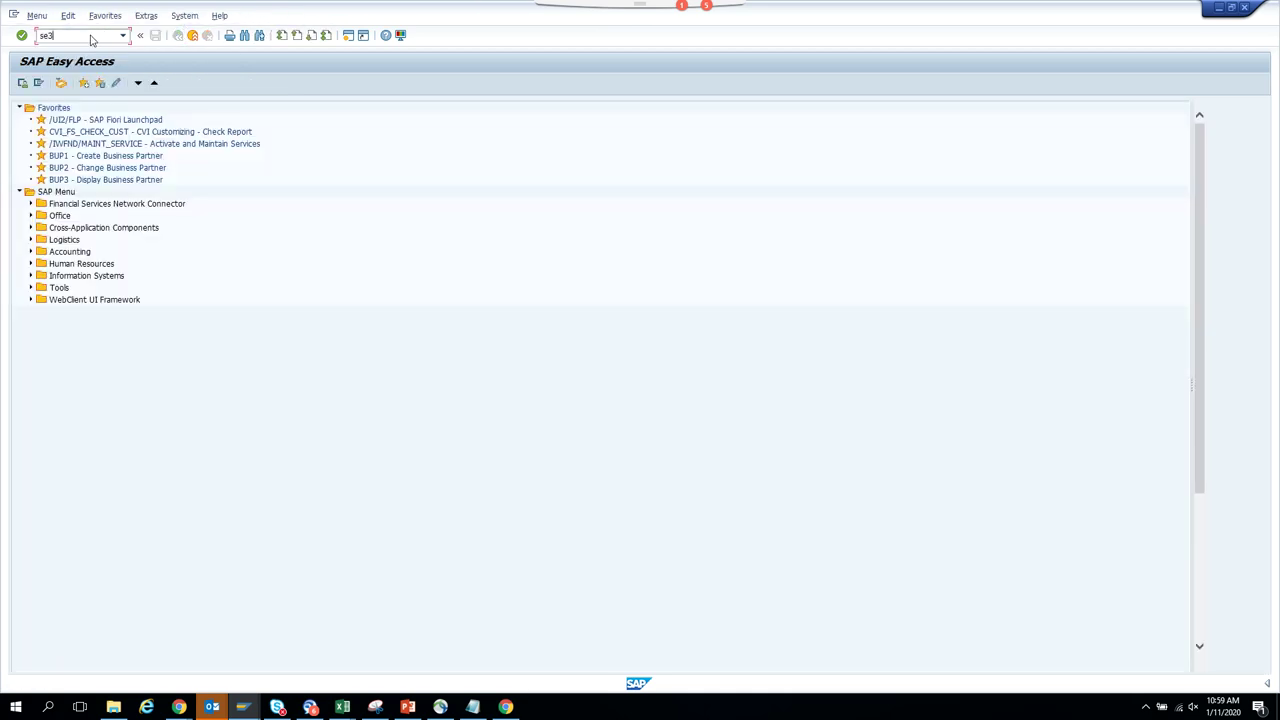
pyautogui.press('Return')
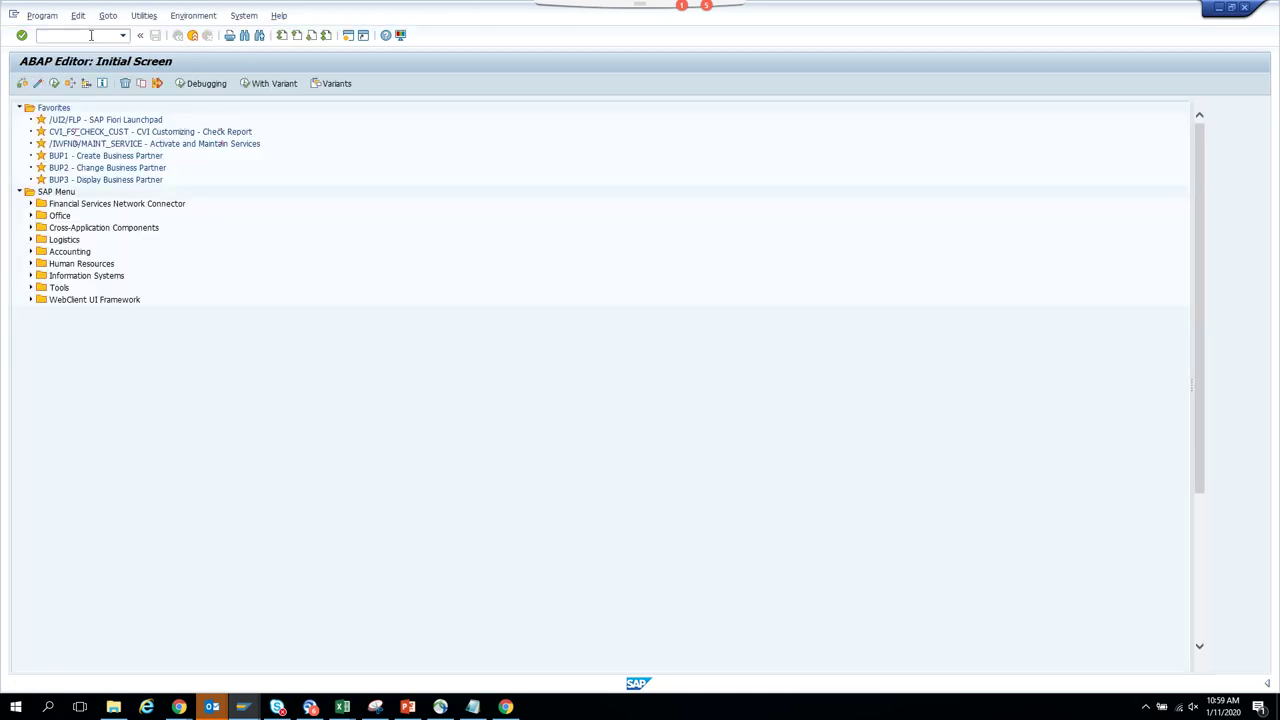
pyautogui.write('z*')
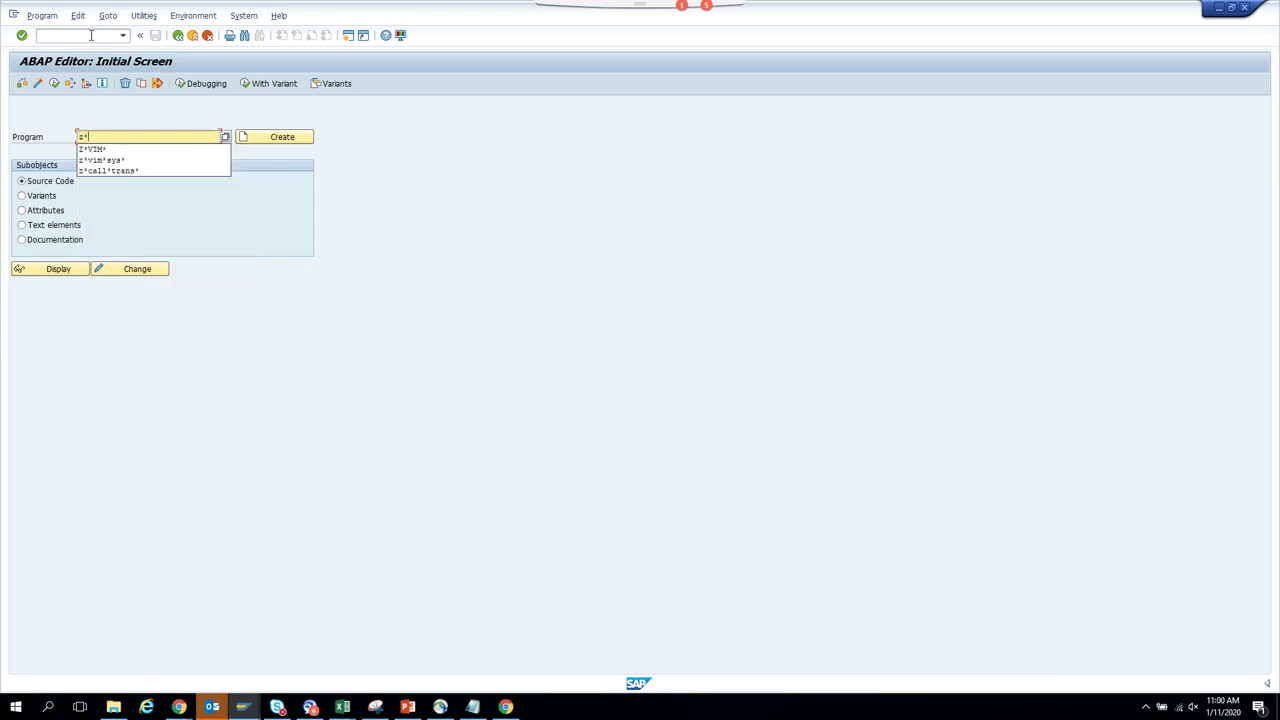
pyautogui.press('F4')
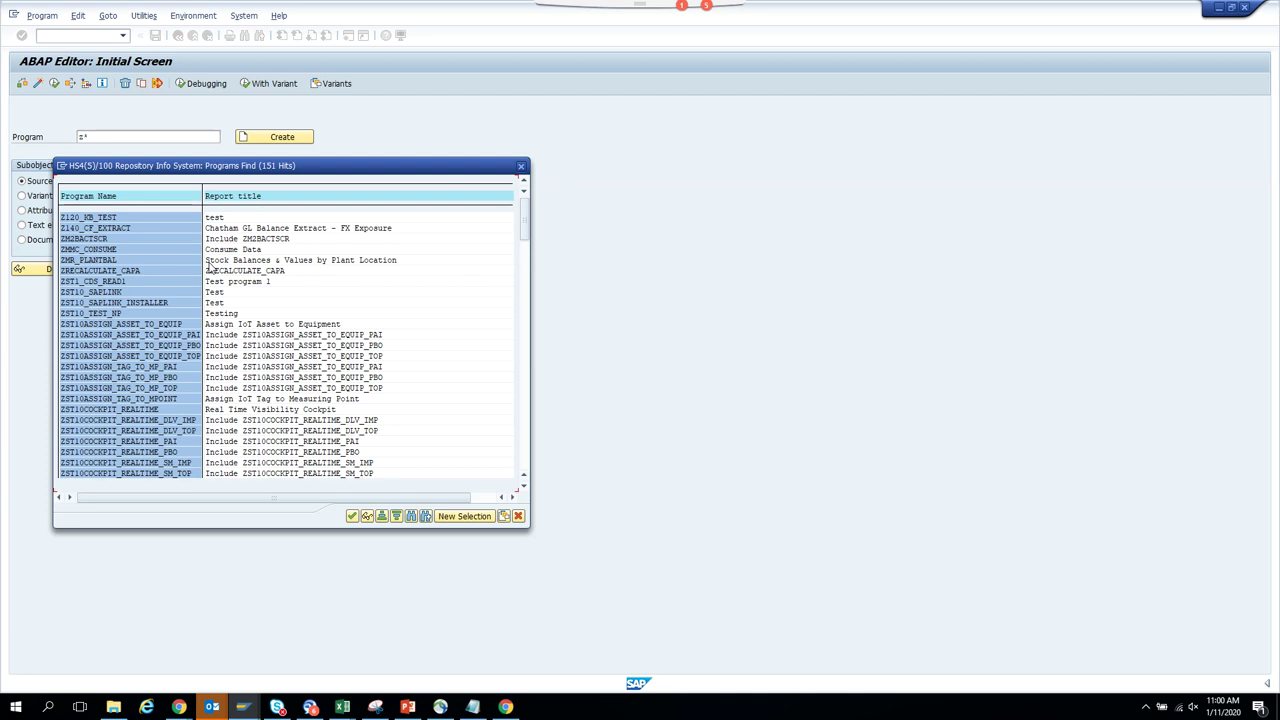
pyautogui.click(521, 168)
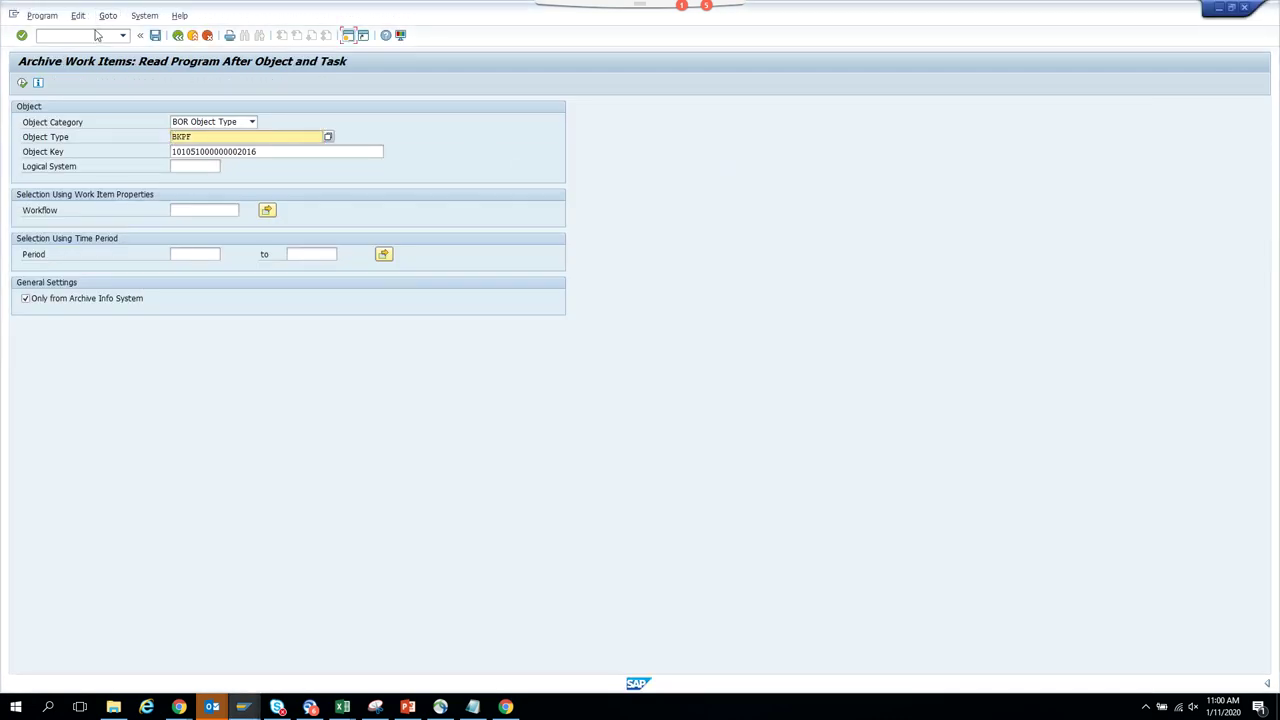
# Start SWO1 in the archived work items session and check whether object type ZBKPF exists.
pyautogui.click(96, 35)
pyautogui.write('/nswo1')
pyautogui.press('Return')
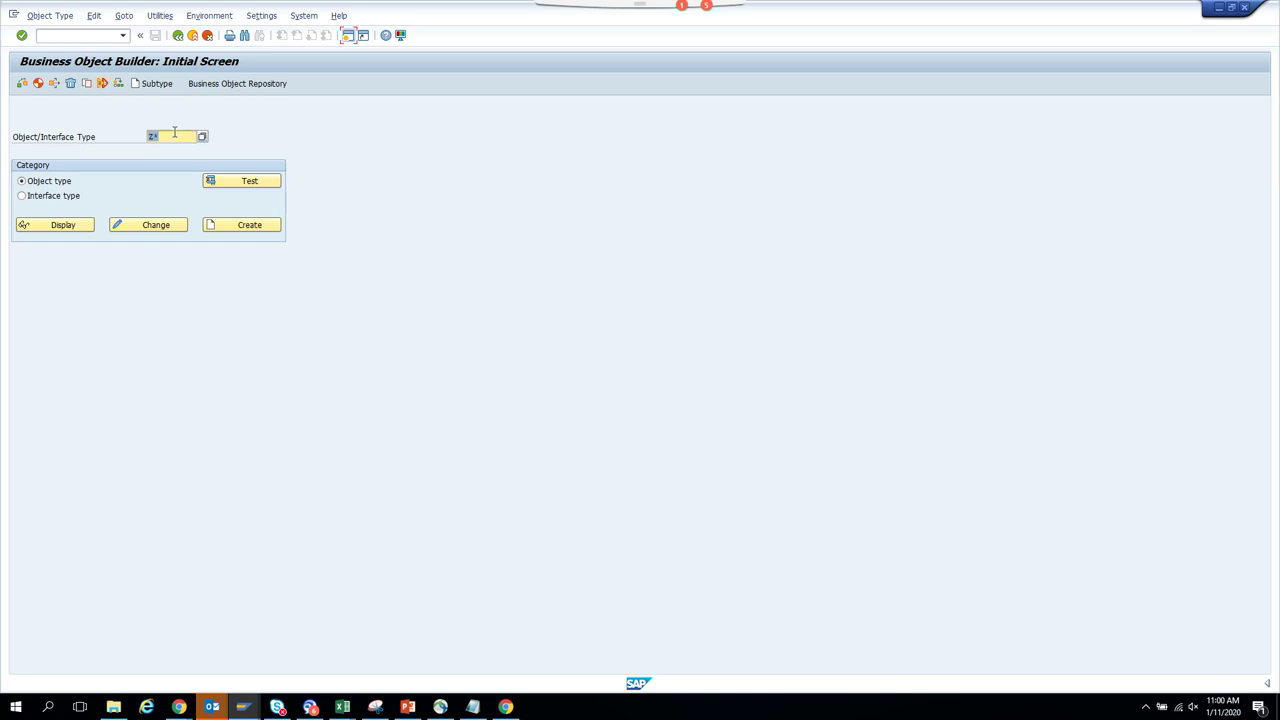
pyautogui.write('z')
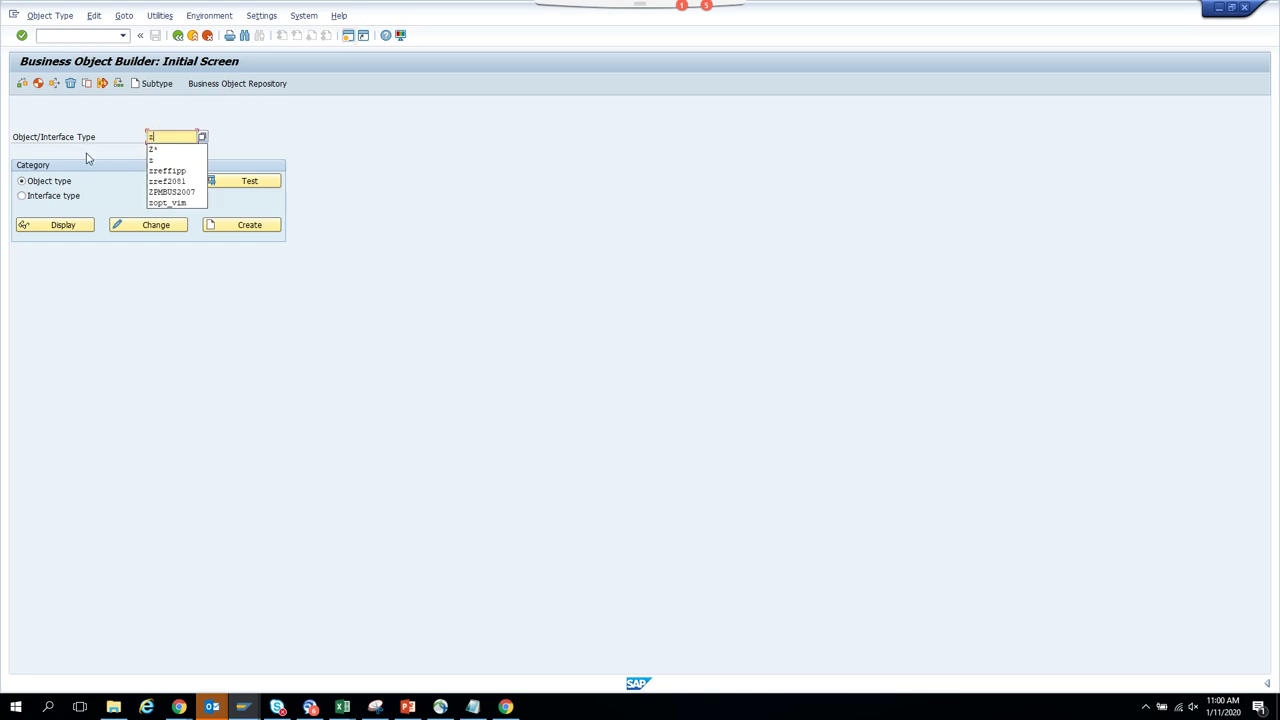
pyautogui.write('bkpf')
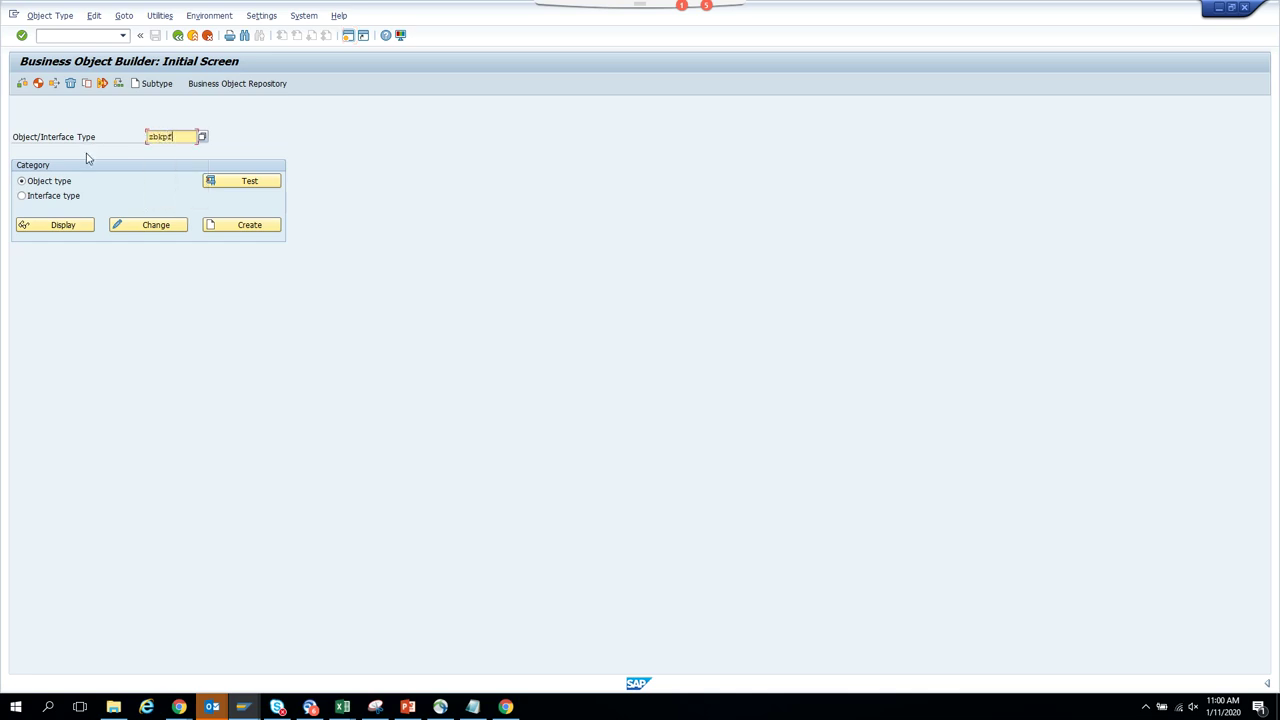
pyautogui.press('Return')
pyautogui.press('Return')
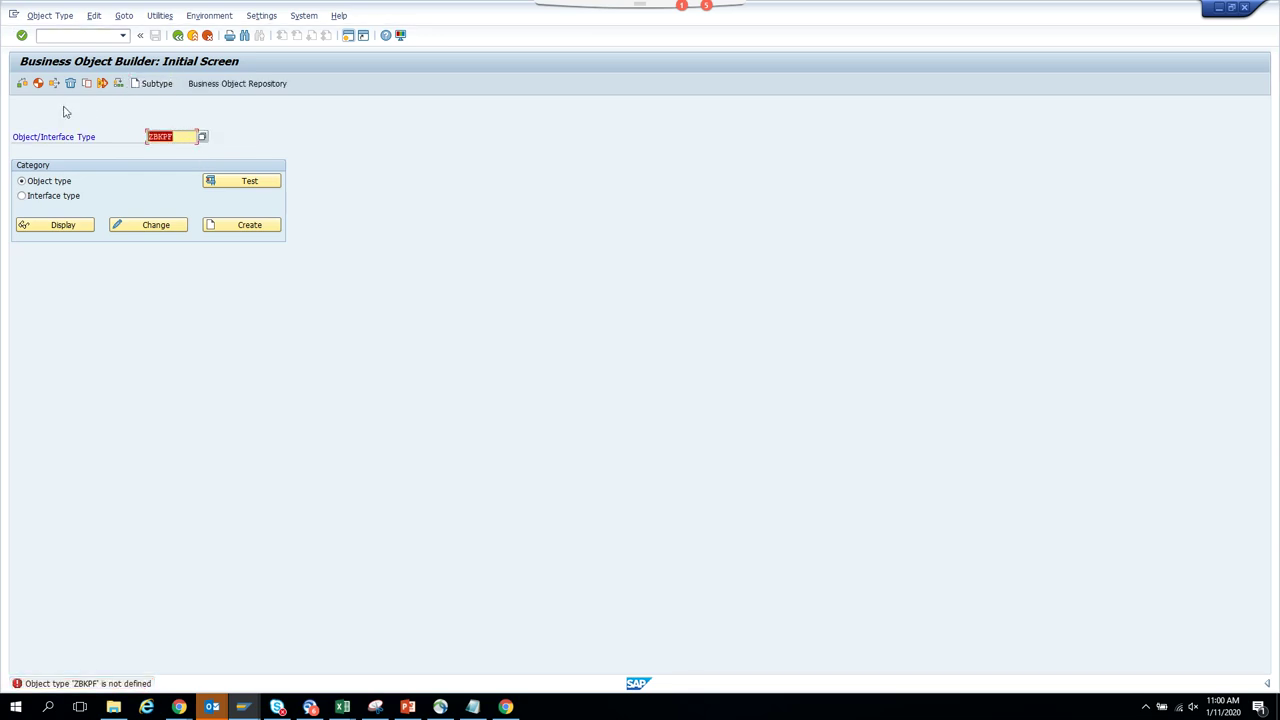
# Start a subtype of object type BKPF with zbkpf as both its object type and object name.
pyautogui.write('bkpf')
pyautogui.click(150, 83)
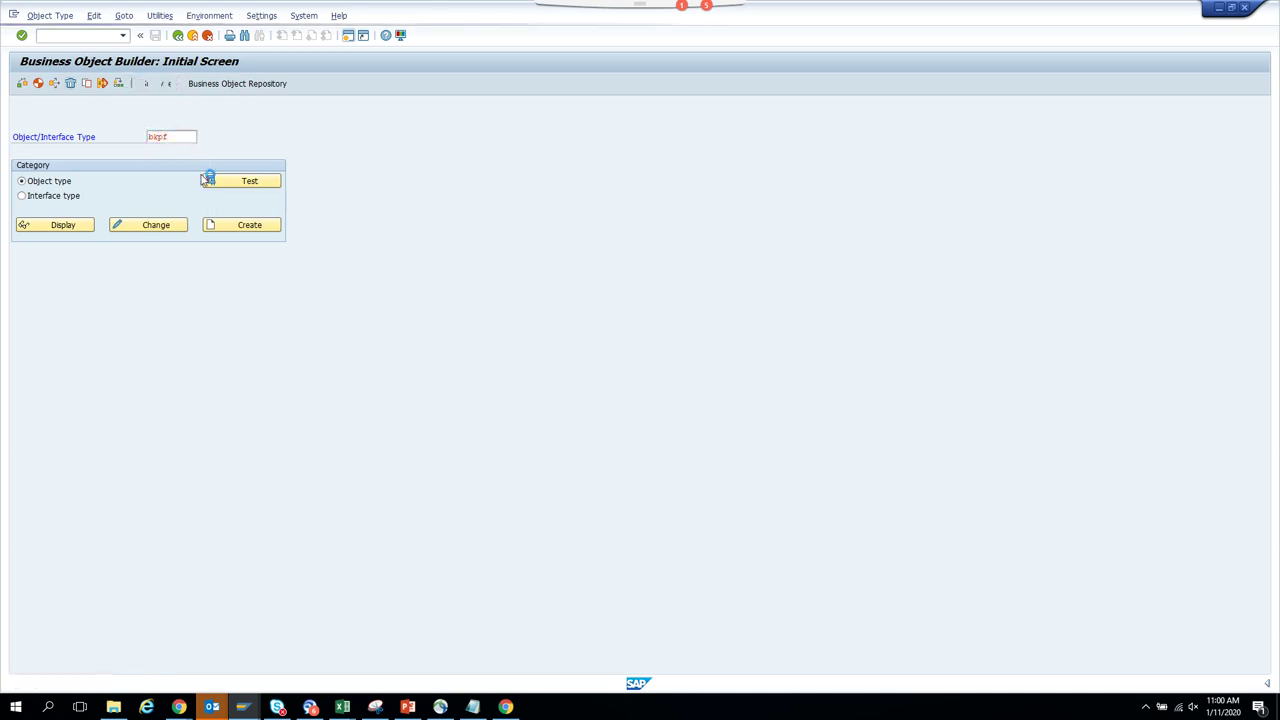
pyautogui.write('zbkpf')
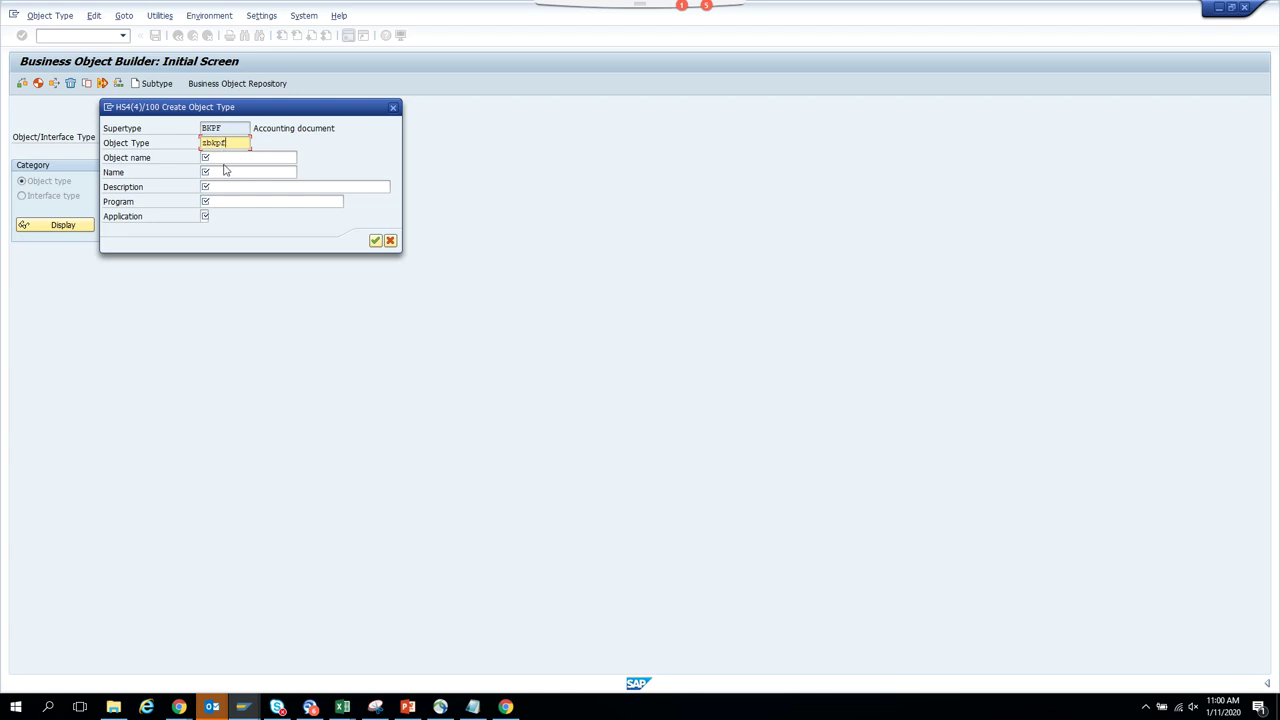
pyautogui.click(226, 159)
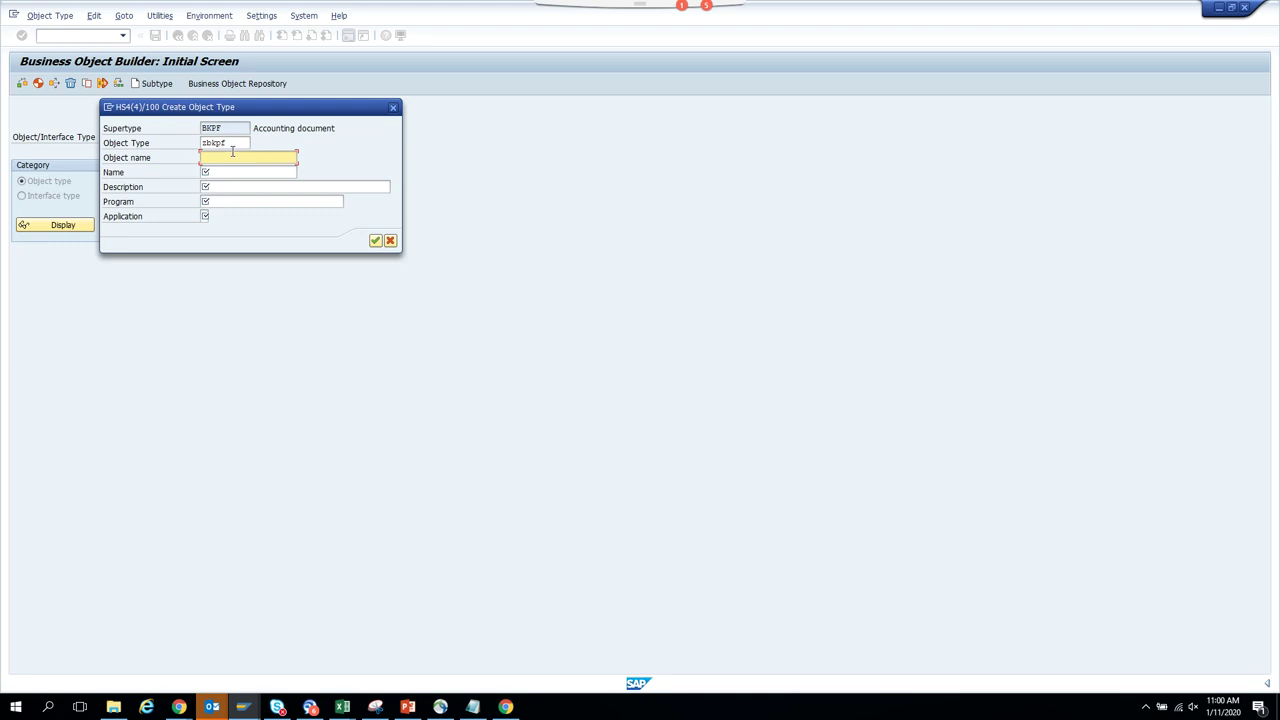
pyautogui.click(235, 145)
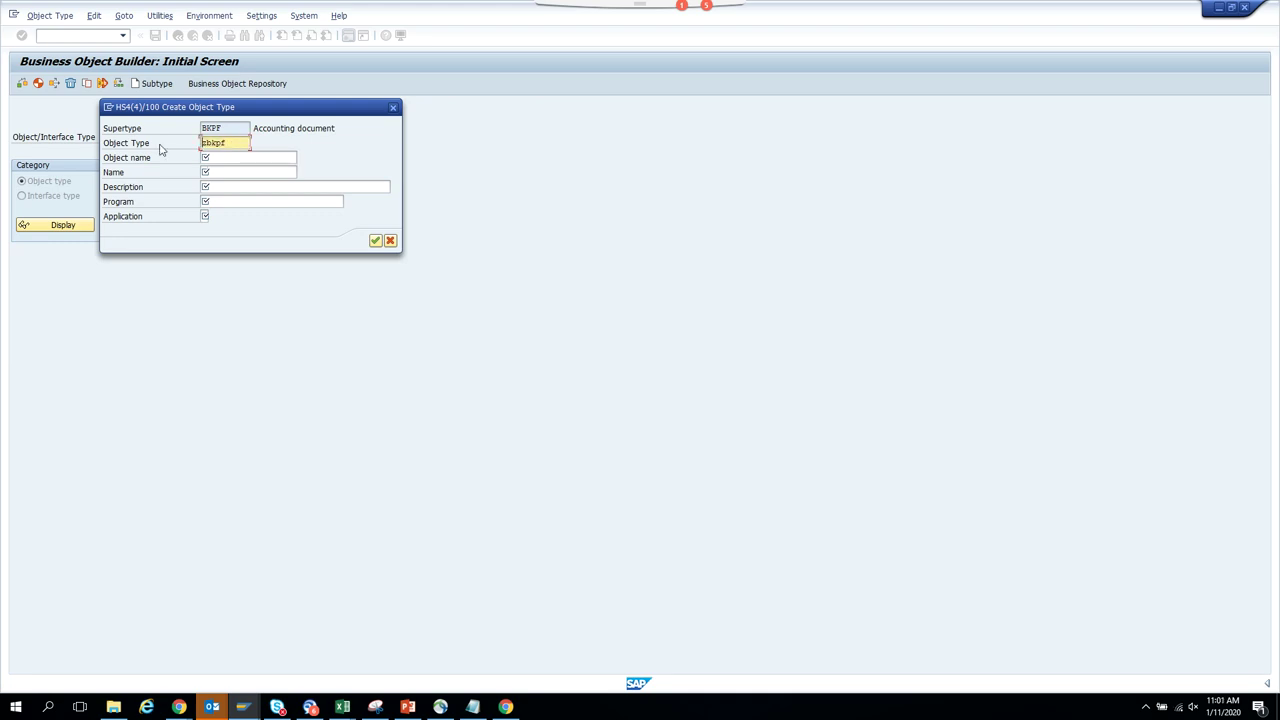
pyautogui.click(218, 155)
pyautogui.write('zbkpf')
pyautogui.press('Tab')
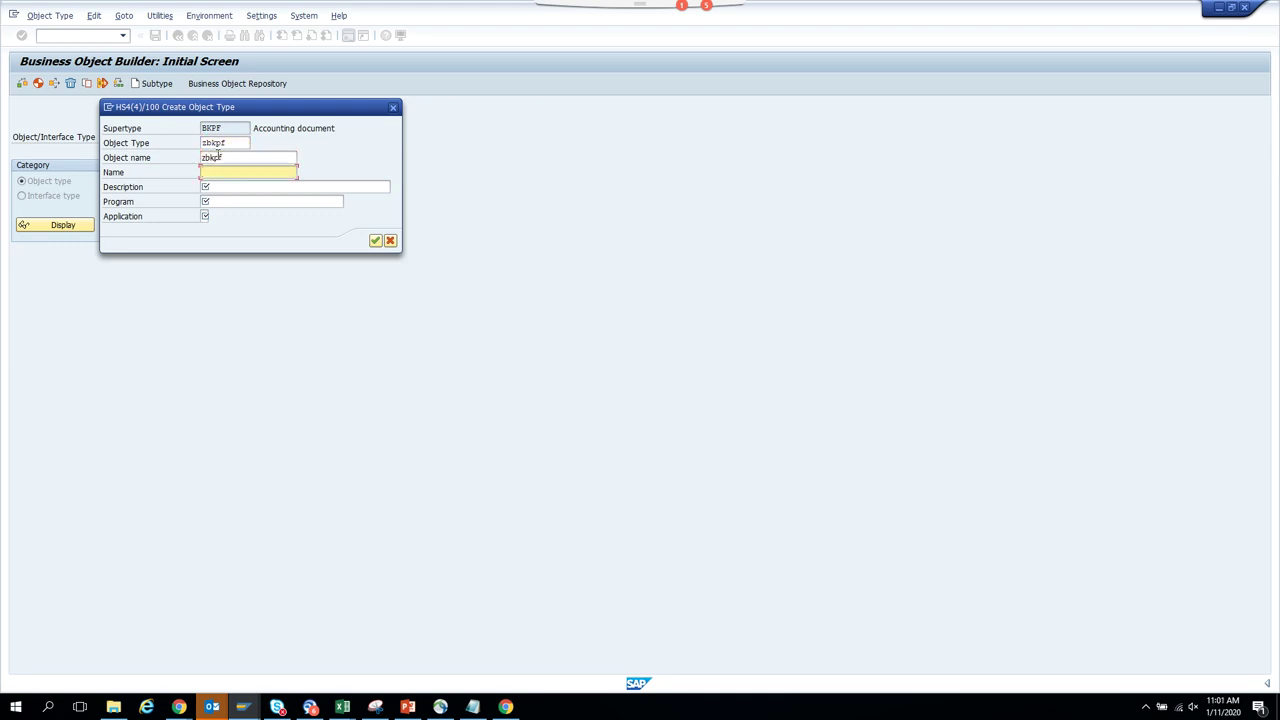
# Complete the subtype with name zbkpf, description invoice, program zstll_invoice and application *, and submit the entries.
pyautogui.write('zbkpf')
pyautogui.press('Tab')
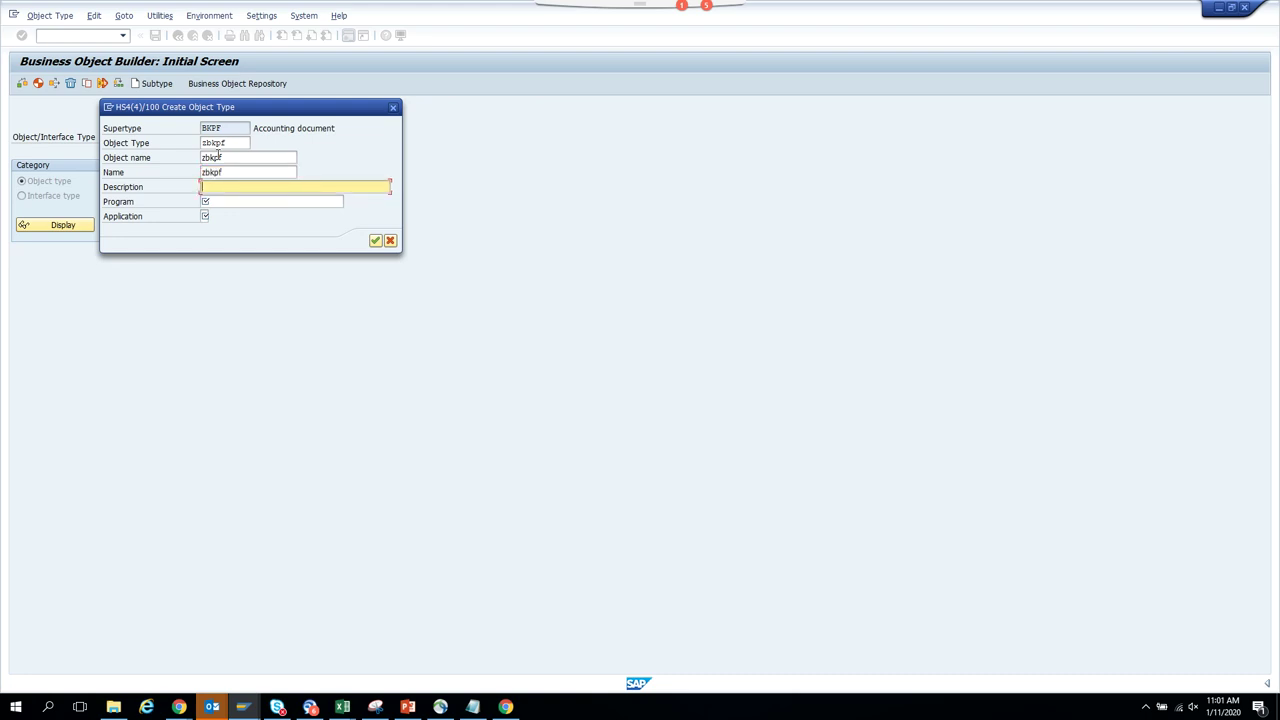
pyautogui.write('invoice')
pyautogui.press('Tab')
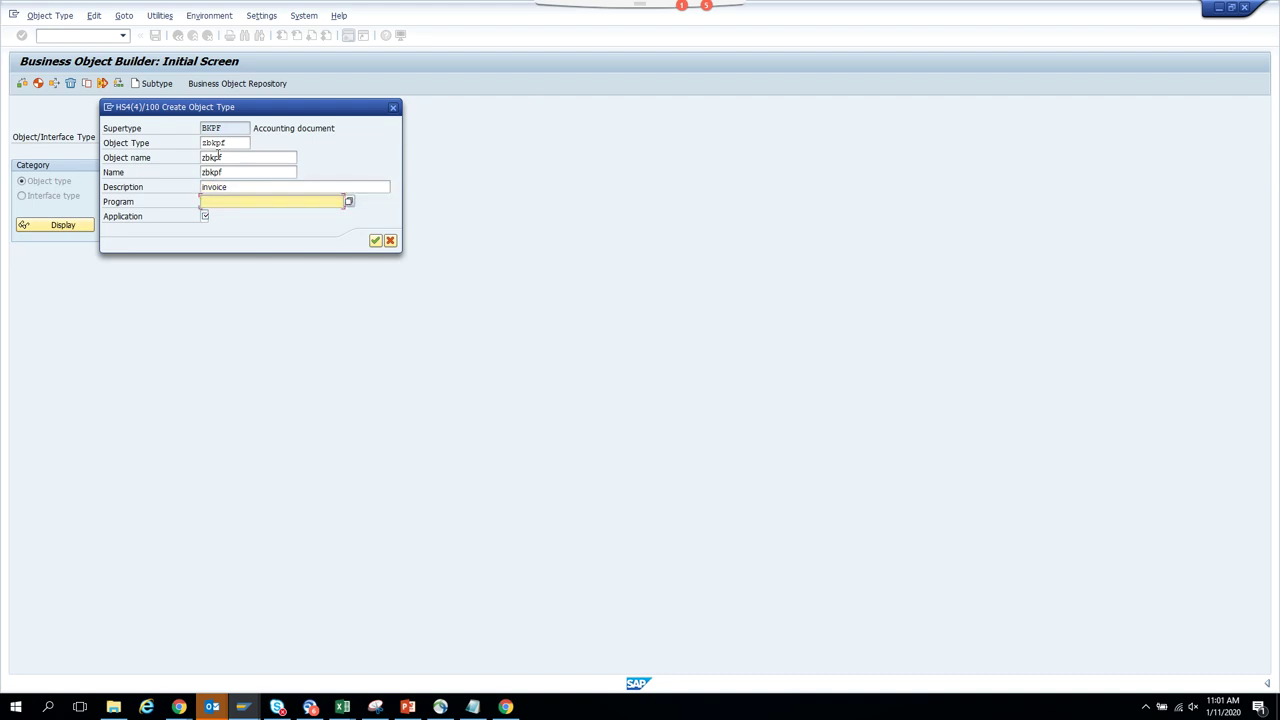
pyautogui.write('zstll_invoice')
pyautogui.press('Tab')
pyautogui.write('*')
pyautogui.press('Return')
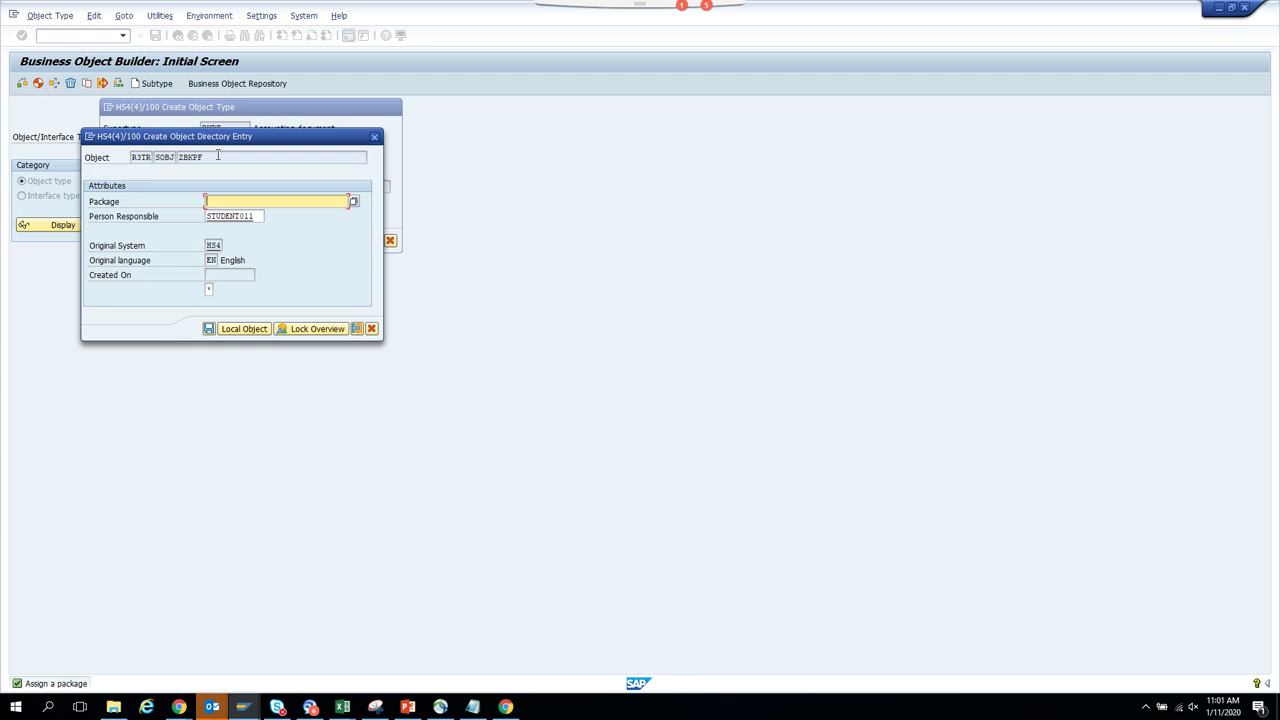
# Try to save object type ZBKPF as a local object in package $TMP.
pyautogui.click(251, 338)
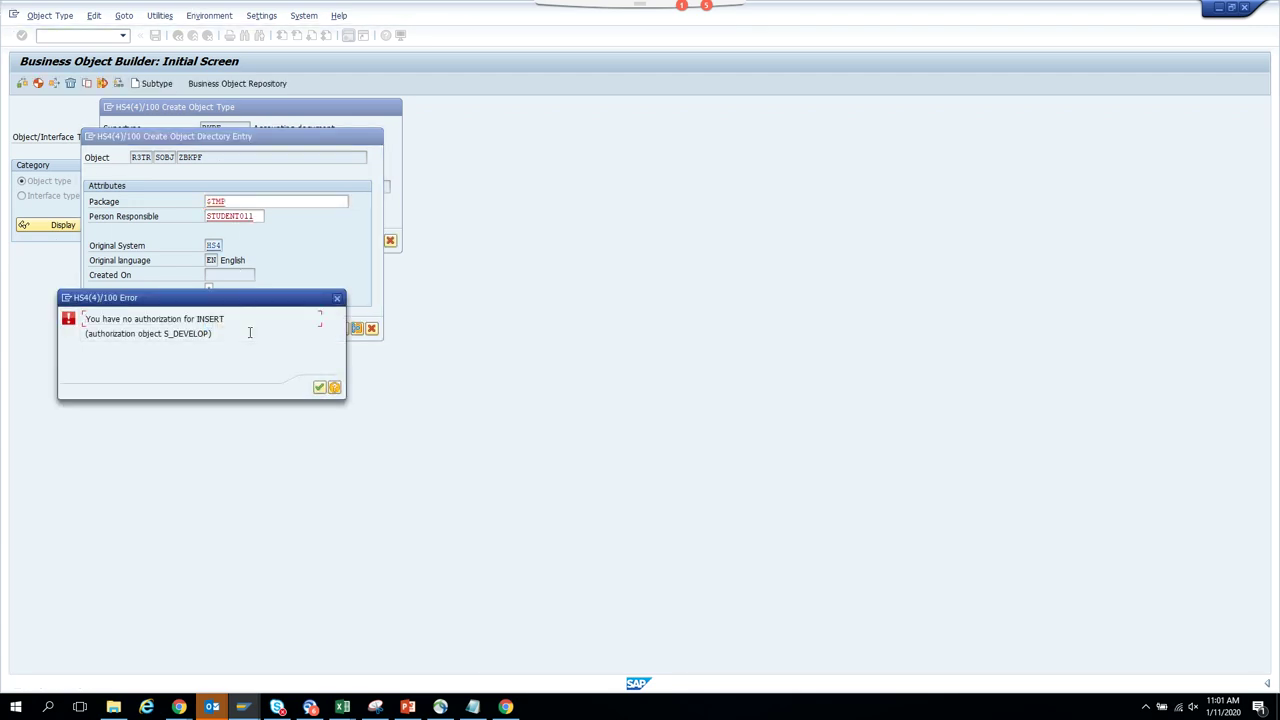
pyautogui.click(319, 388)
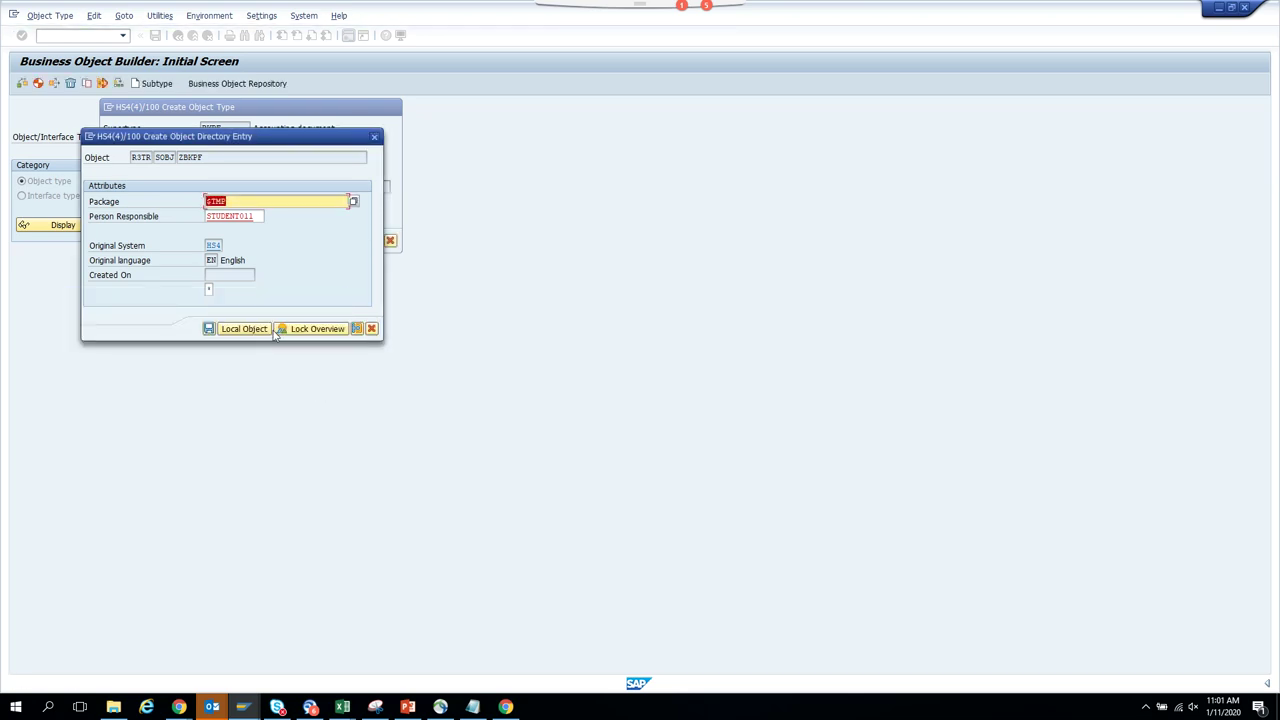
pyautogui.click(209, 336)
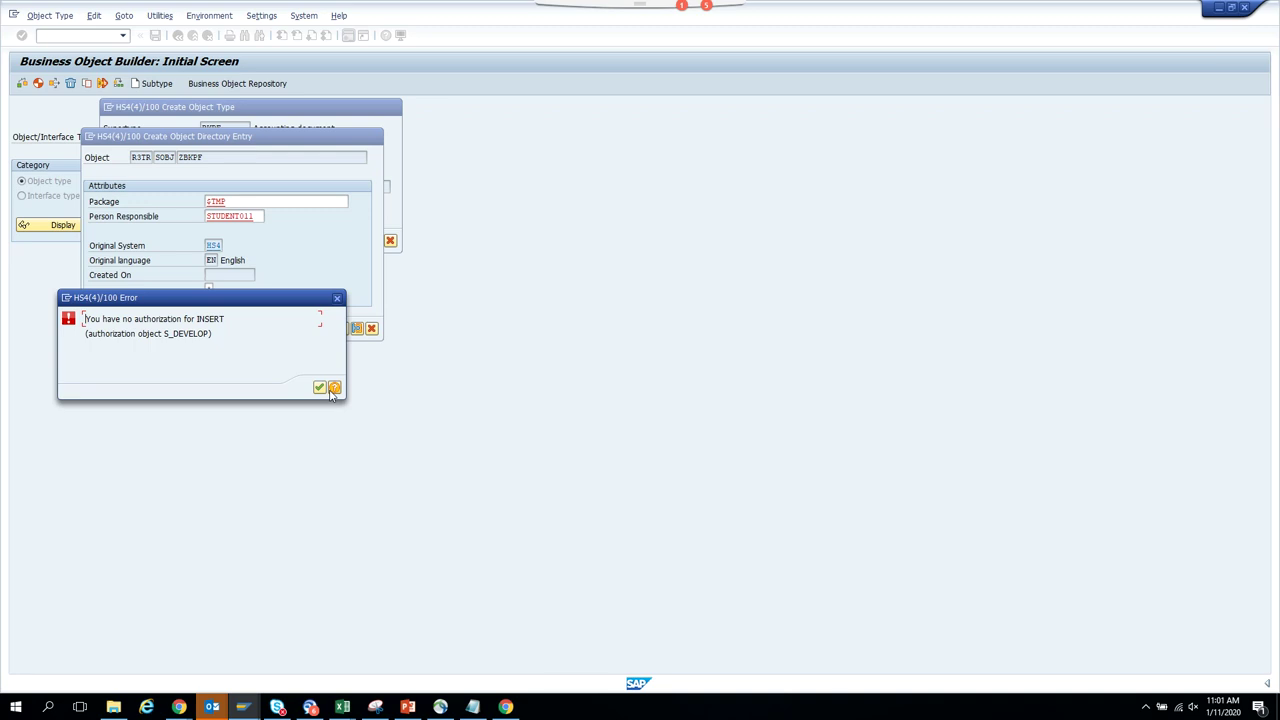
# Read the authorization error's long text and inspect its message 516 in message class EU.
pyautogui.click(334, 389)
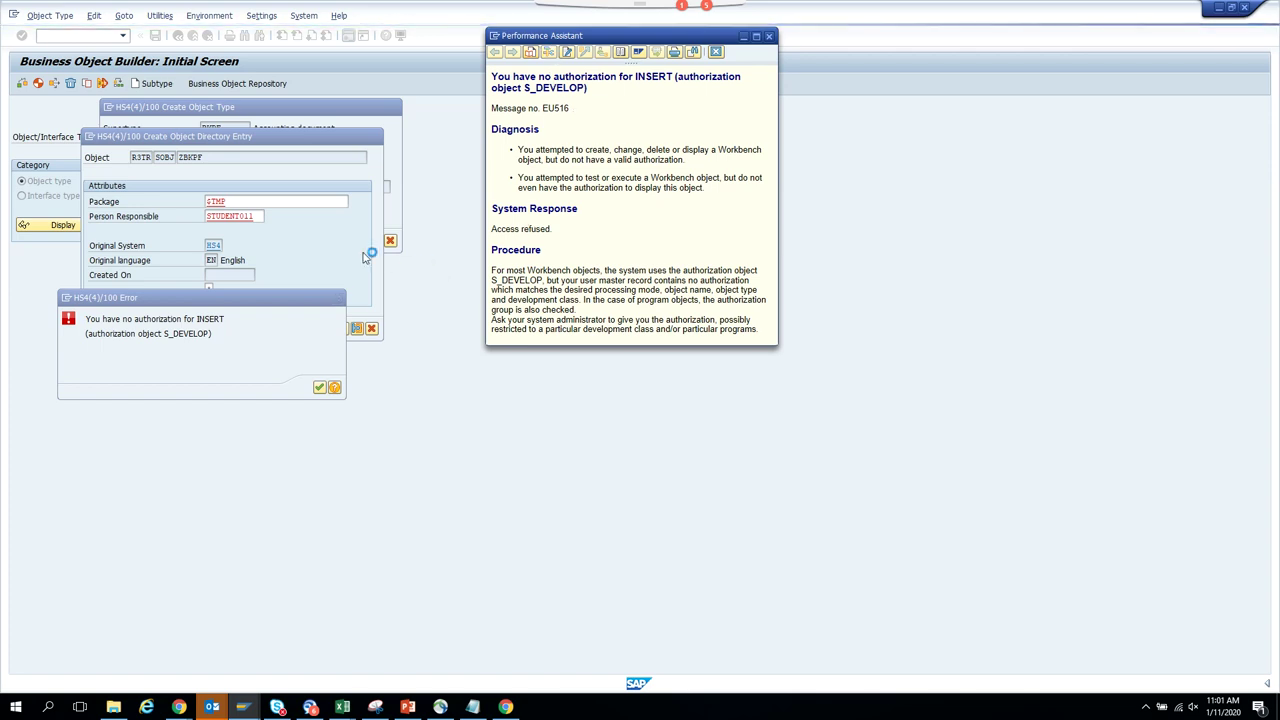
pyautogui.doubleClick(131, 261)
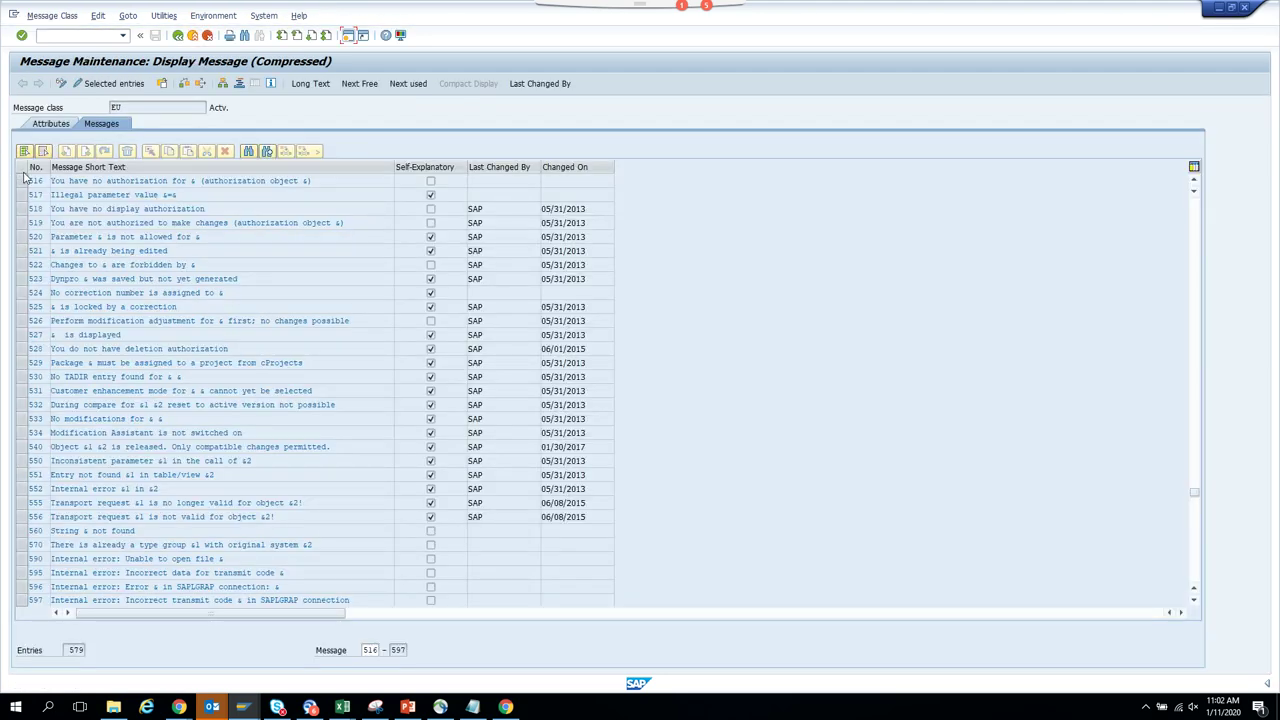
pyautogui.click(21, 180)
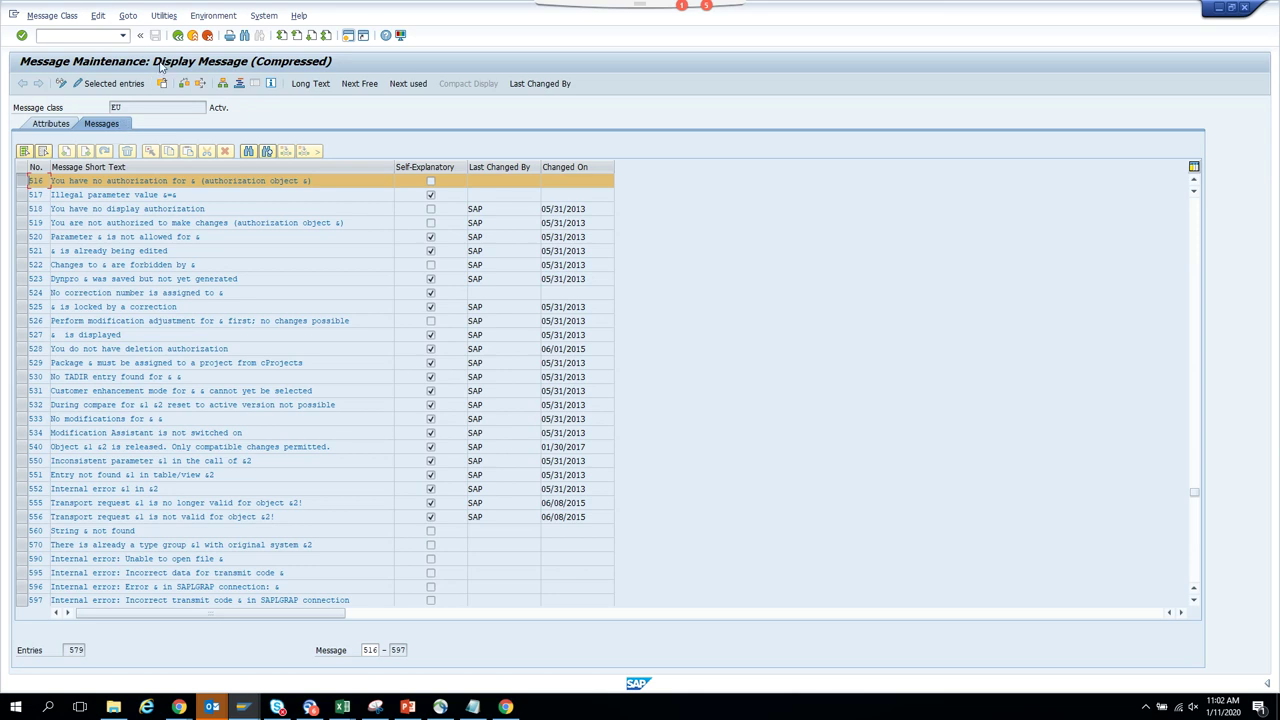
pyautogui.click(178, 36)
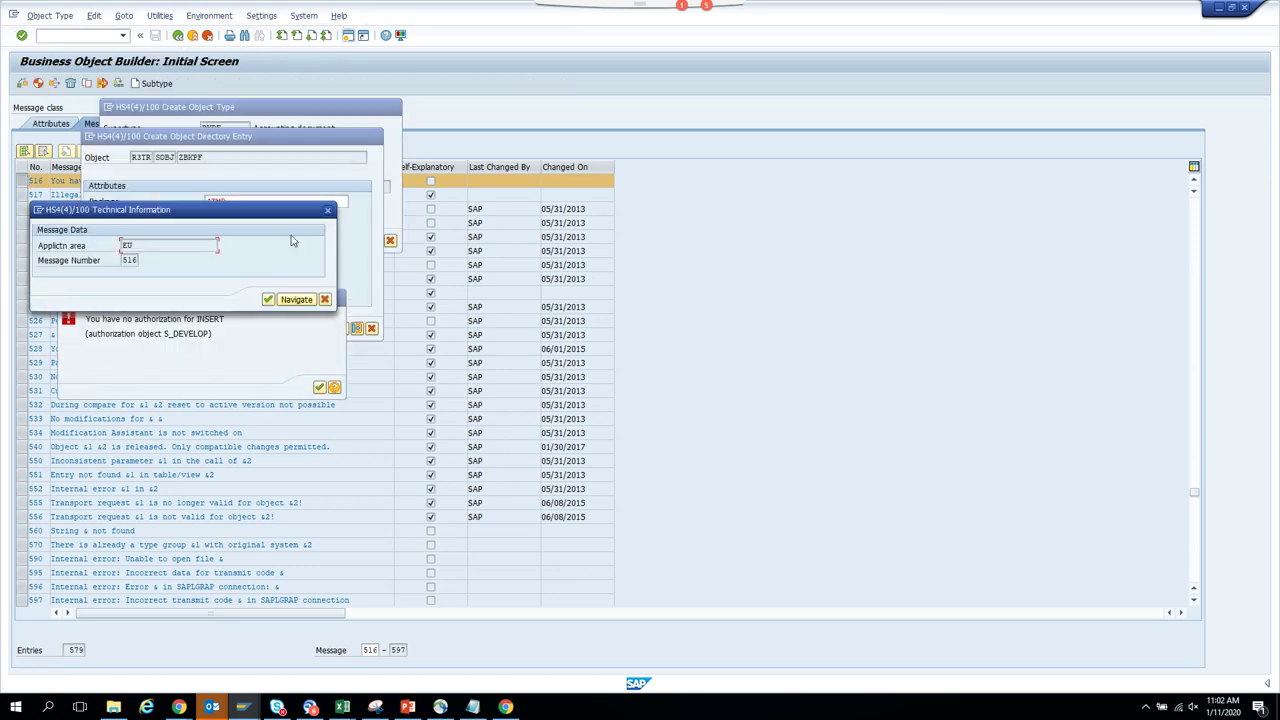
pyautogui.click(325, 300)
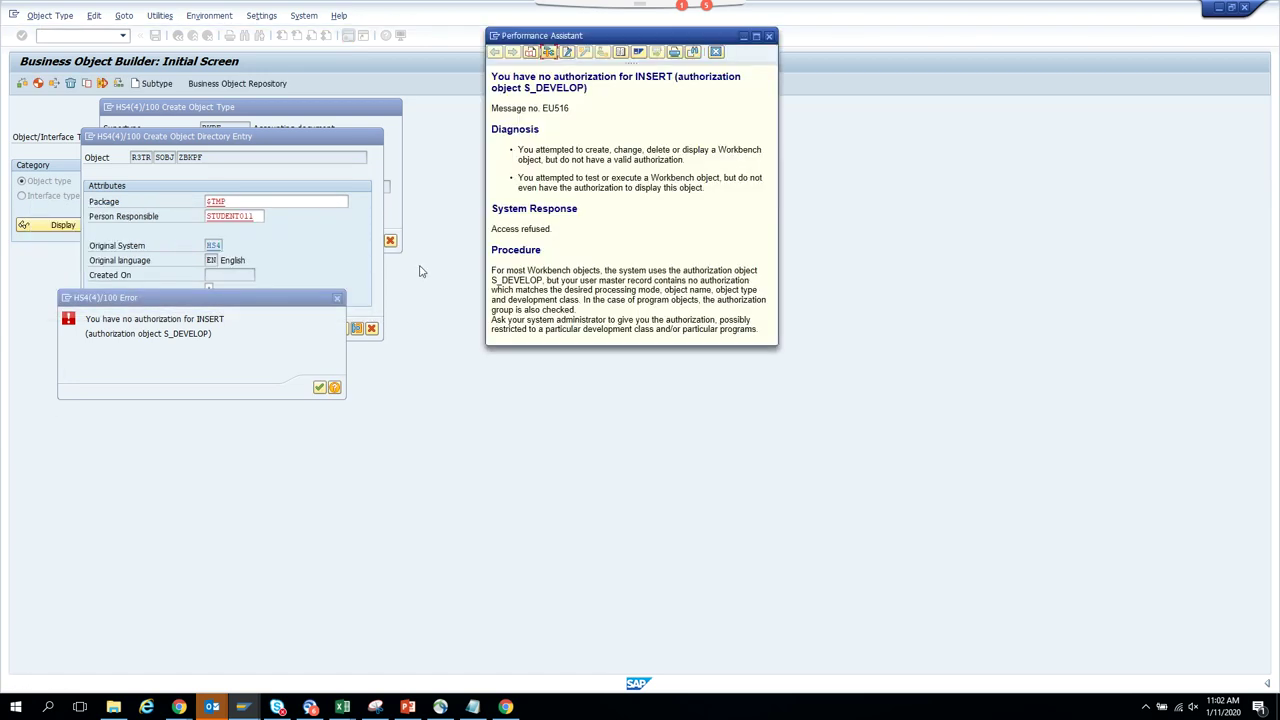
# Dismiss the authorization error and cancel the creation of subtype ZBKPF.
pyautogui.click(391, 243)
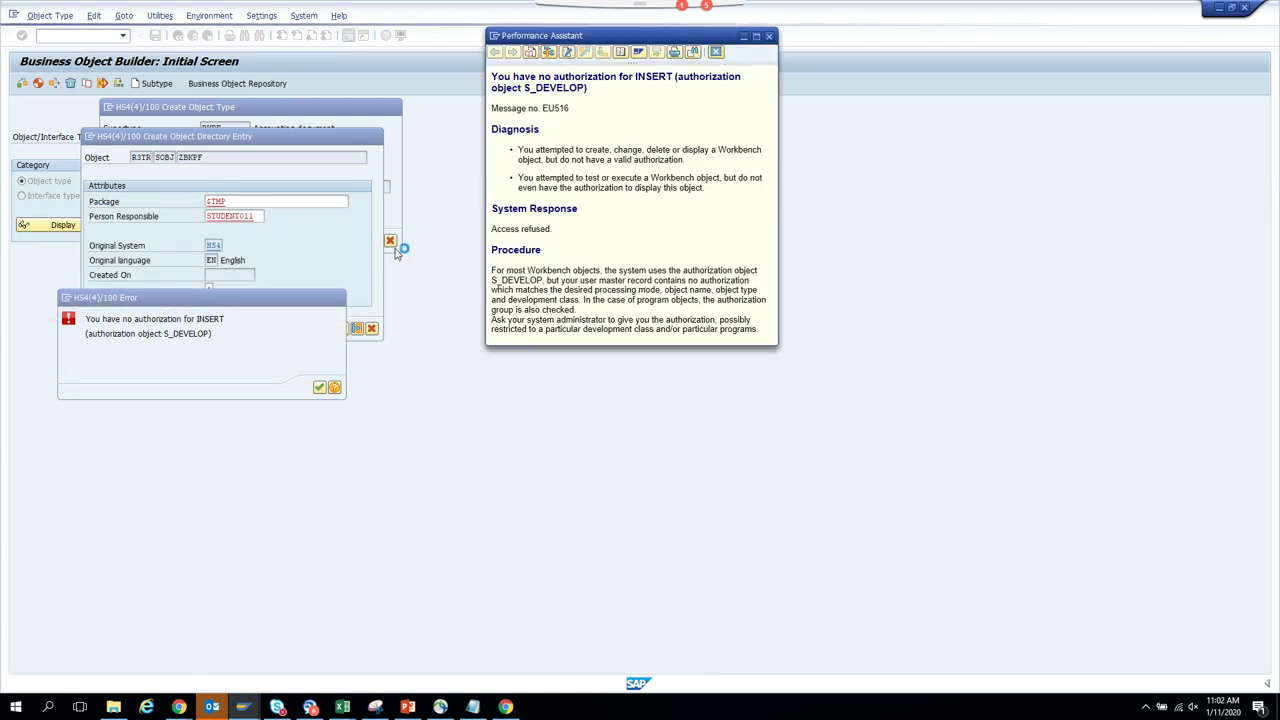
pyautogui.press('Return')
pyautogui.click(375, 138)
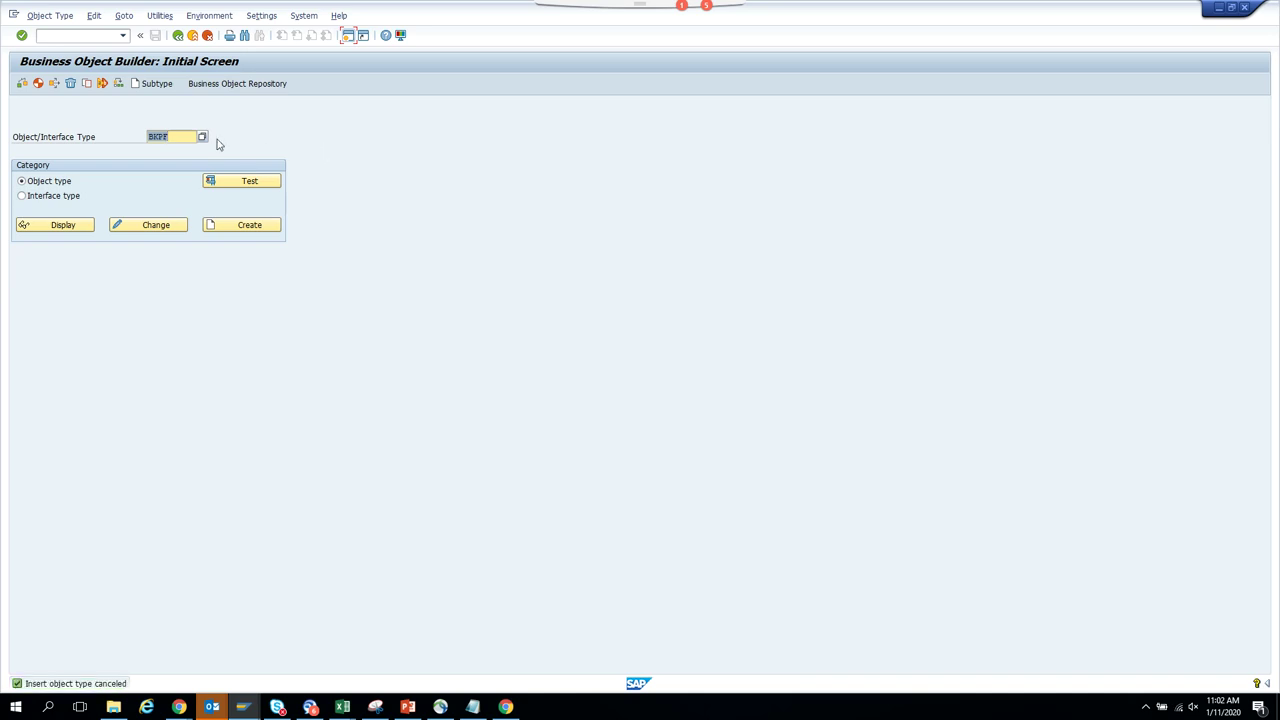
# Start a new subtype of BKPF with zst11_bkp as both its object type and object name.
pyautogui.click(150, 84)
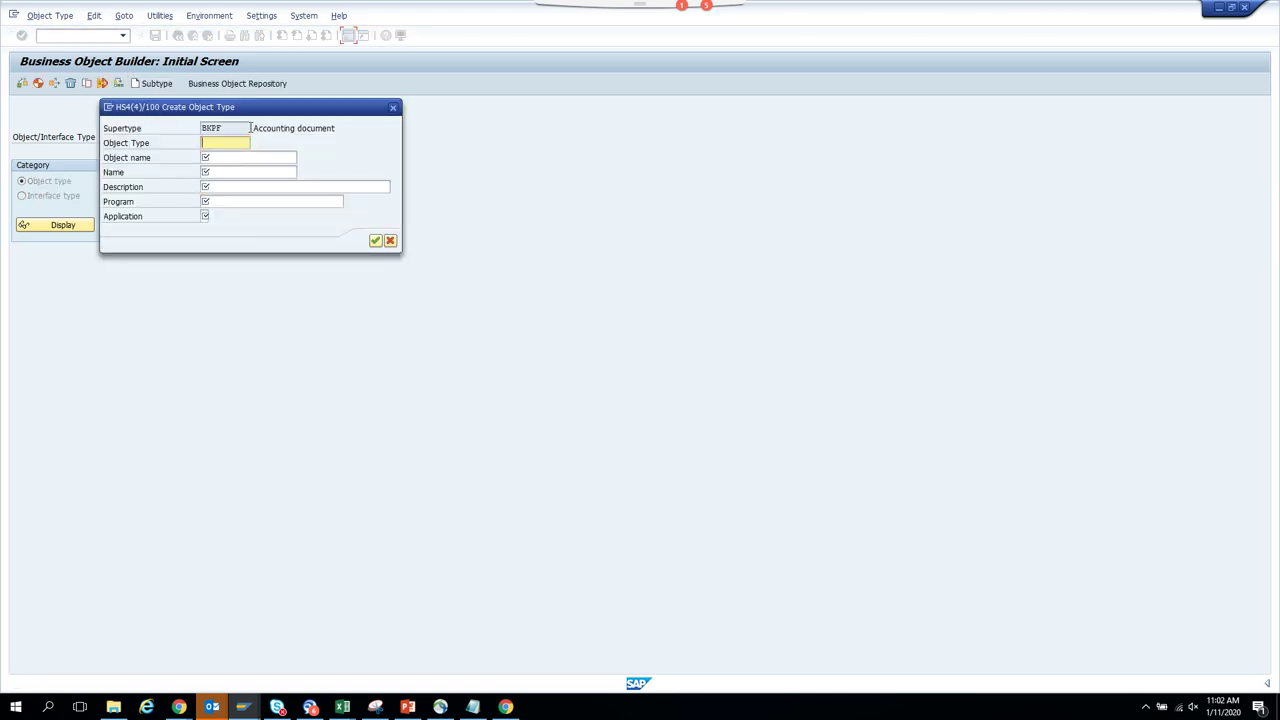
pyautogui.write('z')
pyautogui.write('zst1')
pyautogui.write('1')
pyautogui.write('_bkp')
pyautogui.write('p')
pyautogui.moveTo(247, 142); pyautogui.dragTo(199, 143)
pyautogui.press('Tab')
pyautogui.press('Tab')
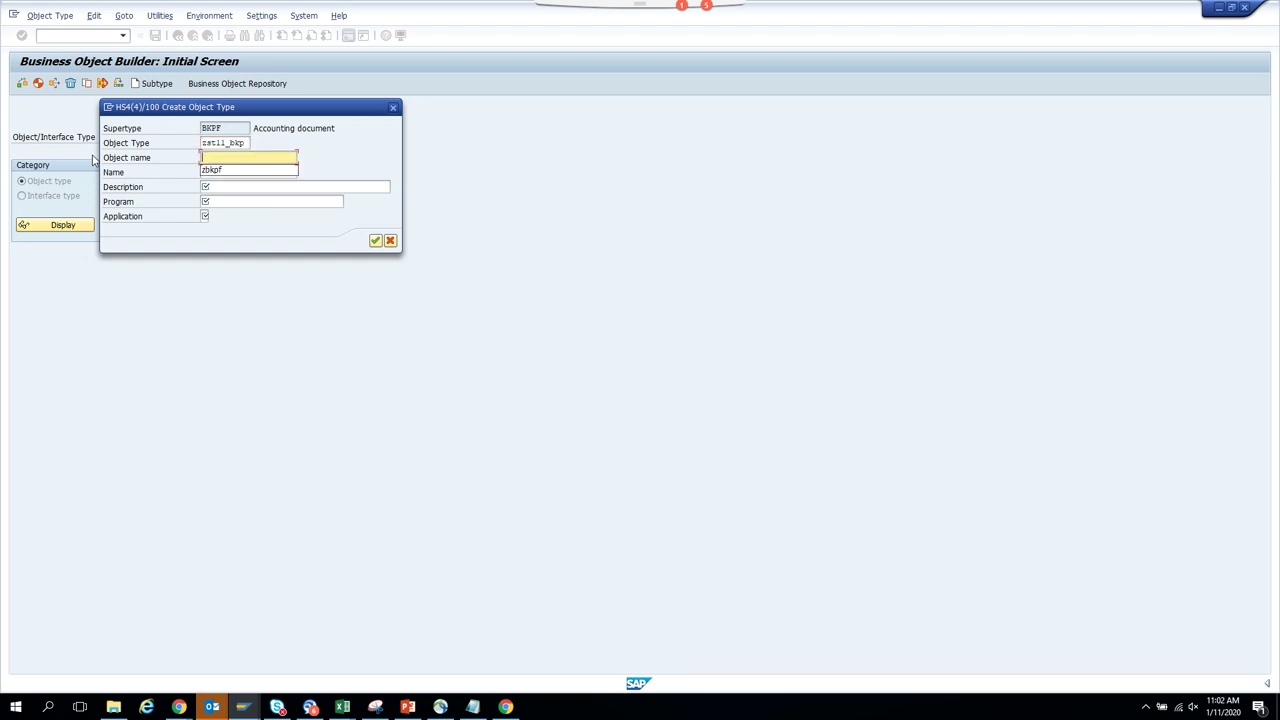
pyautogui.moveTo(245, 142); pyautogui.dragTo(97, 151)
pyautogui.hotkey('ctrl', 'c')
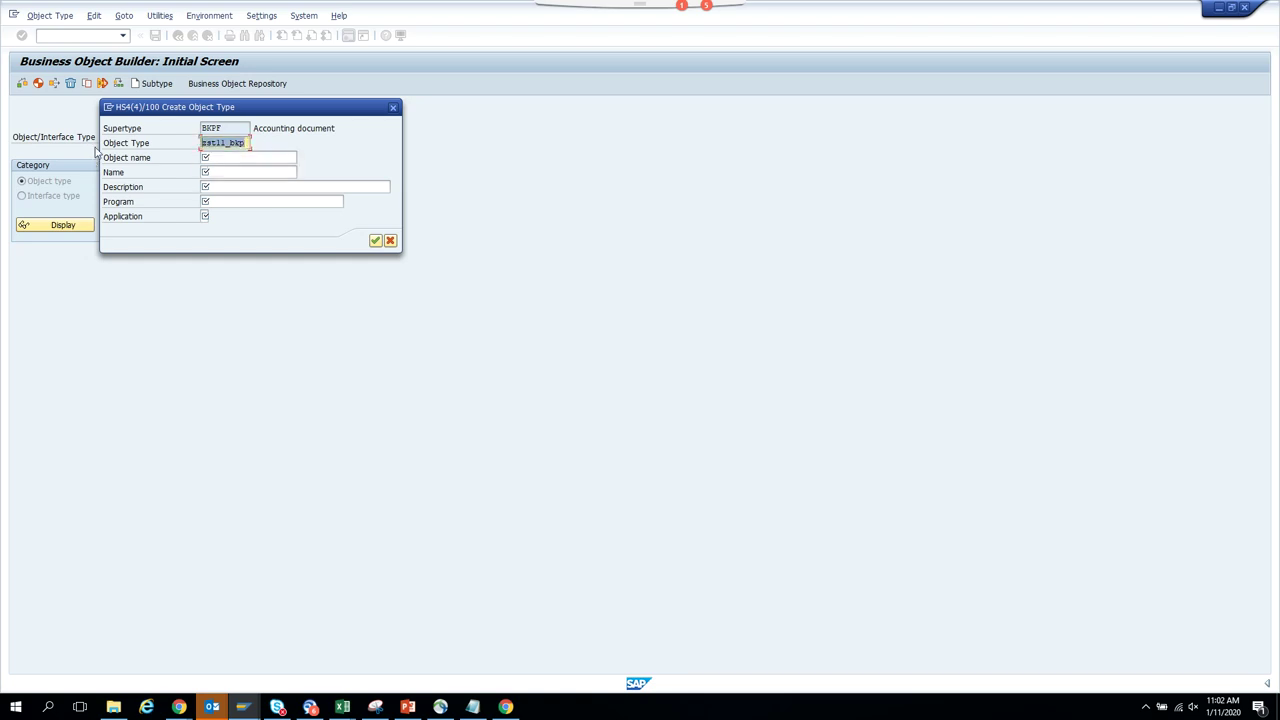
pyautogui.press('Tab')
pyautogui.hotkey('ctrl', 'v')
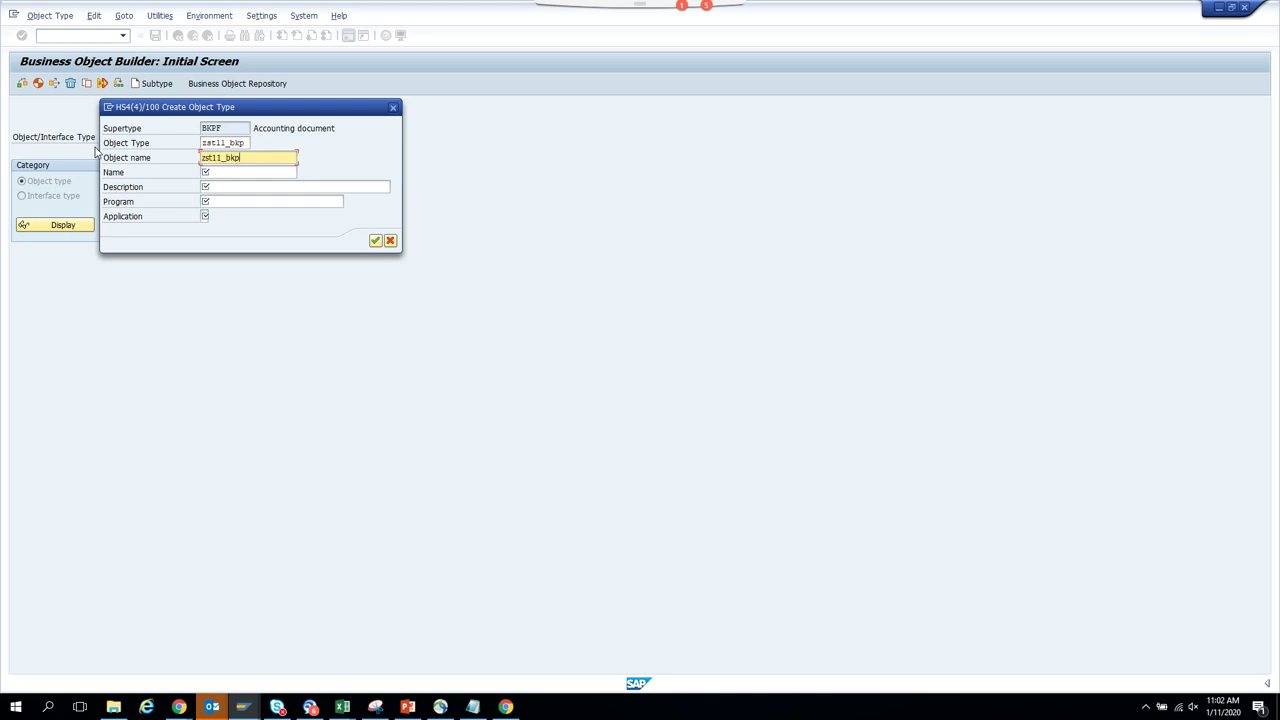
# Set the subtype's name, description and program to zst11_bkp, fill in the application, and save it as a local object.
pyautogui.click(207, 172)
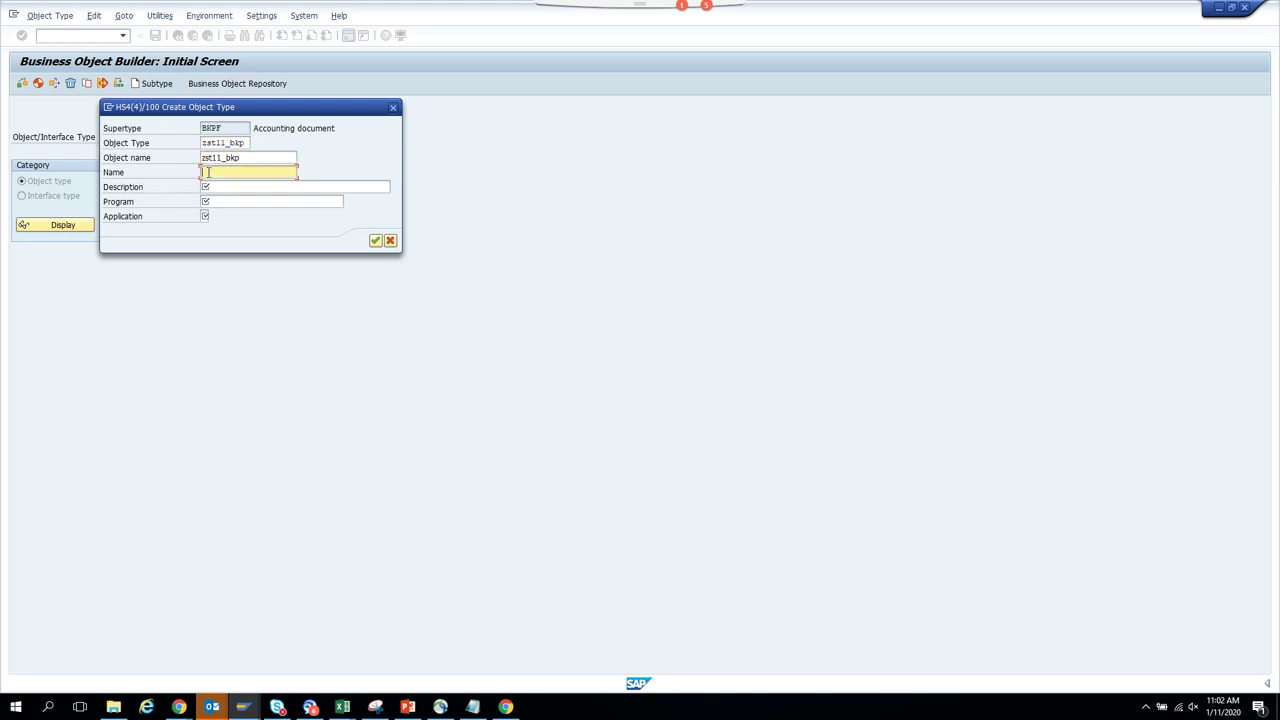
pyautogui.hotkey('ctrl', 'v')
pyautogui.press('Tab')
pyautogui.write('zst11_bkp')
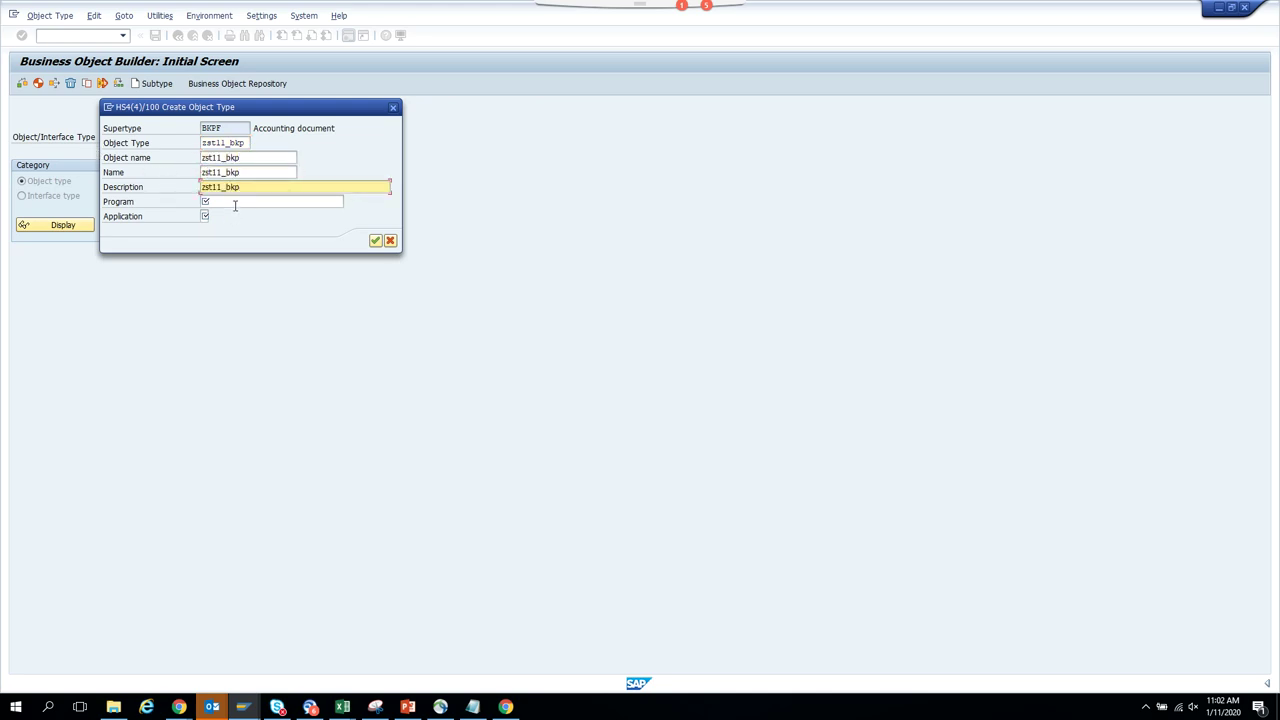
pyautogui.click(238, 200)
pyautogui.write('zst11_bkp')
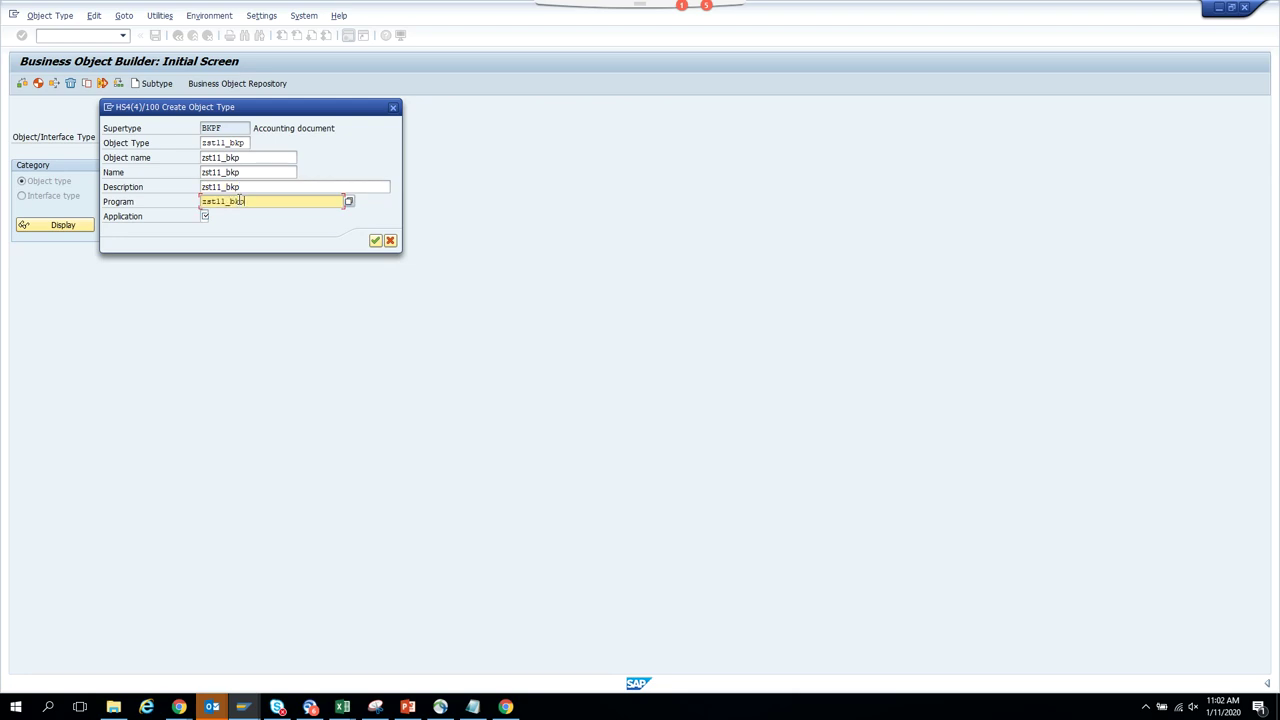
pyautogui.click(205, 216)
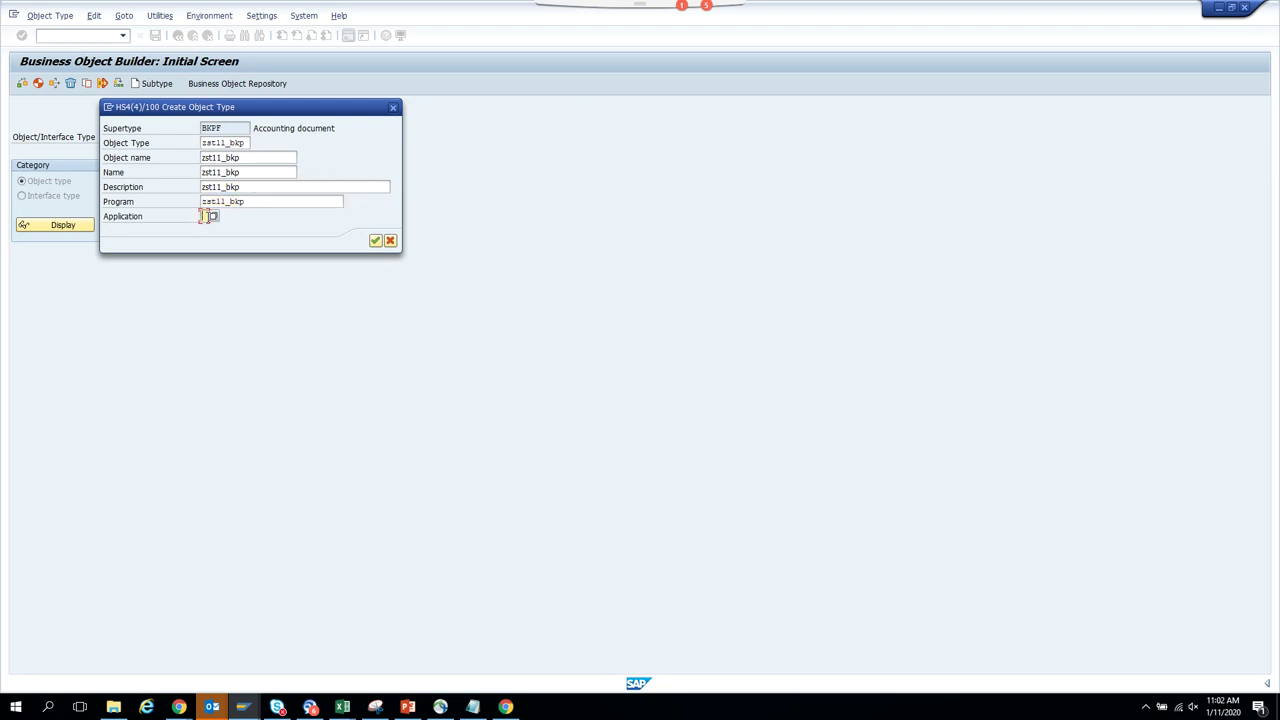
pyautogui.press('Return')
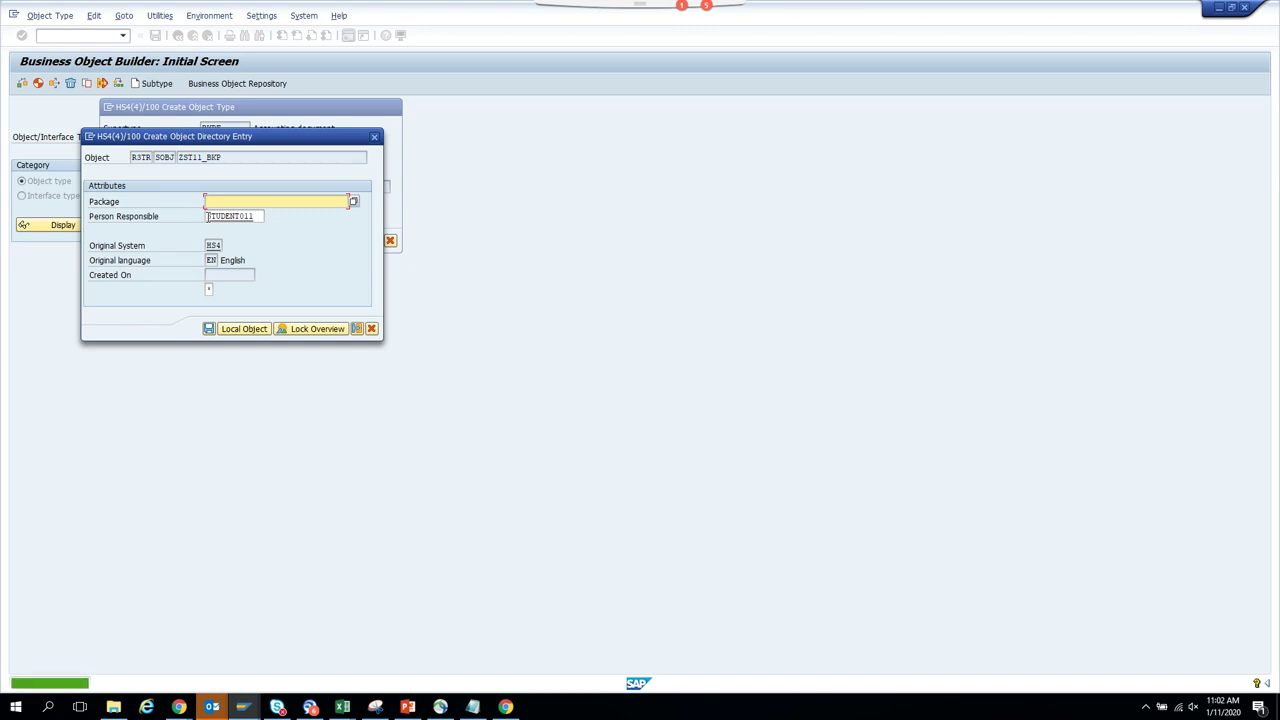
pyautogui.click(225, 333)
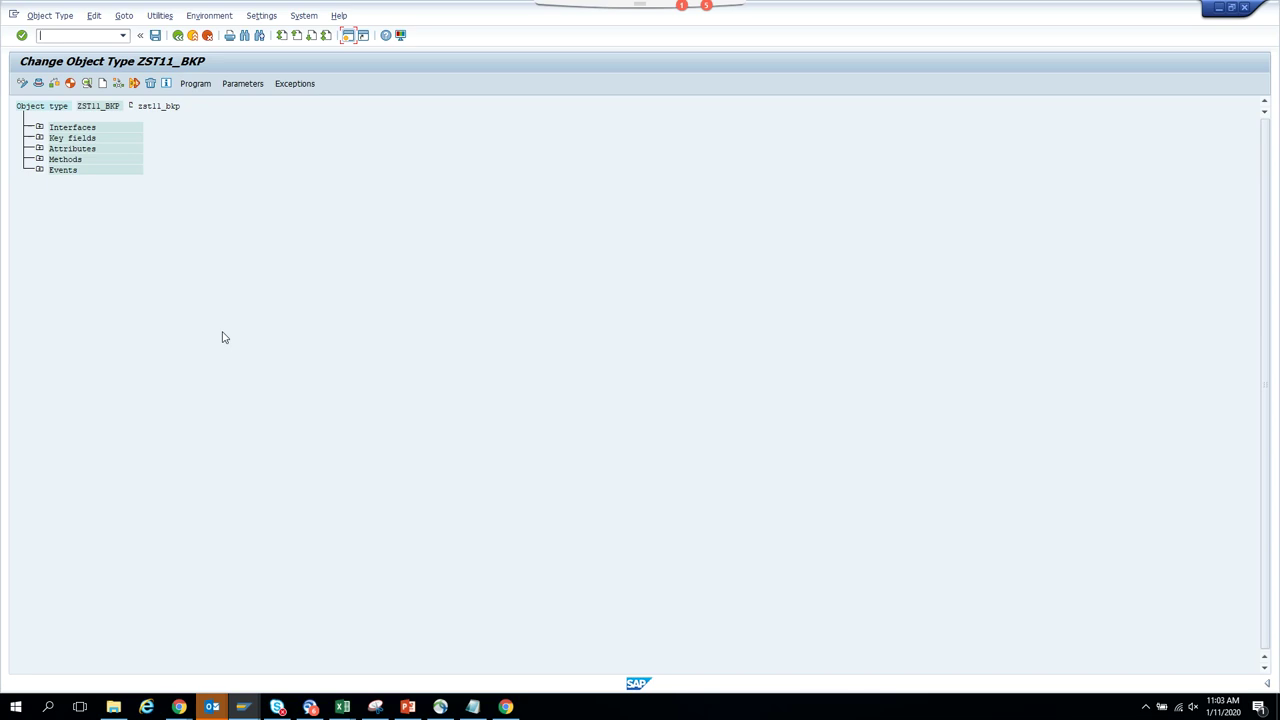
# Start a new event called PaymentBlock among the events of object type ZST11_BKP.
pyautogui.click(40, 171)
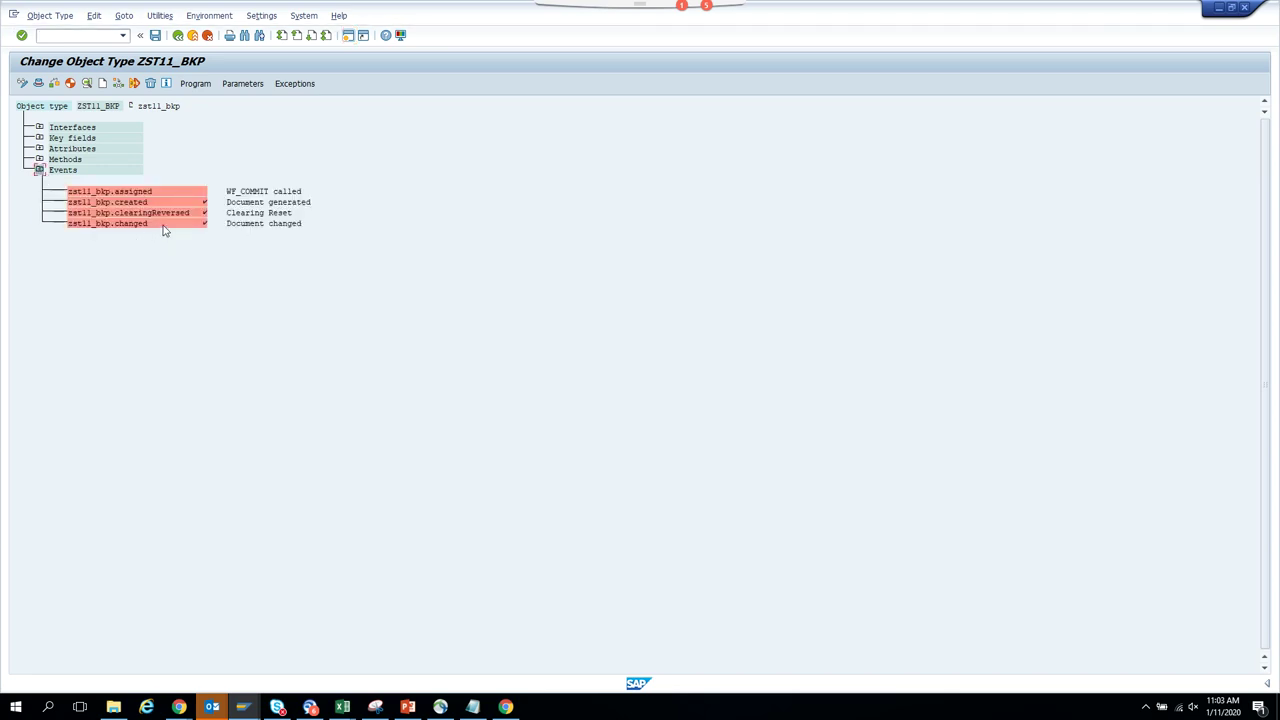
pyautogui.click(105, 87)
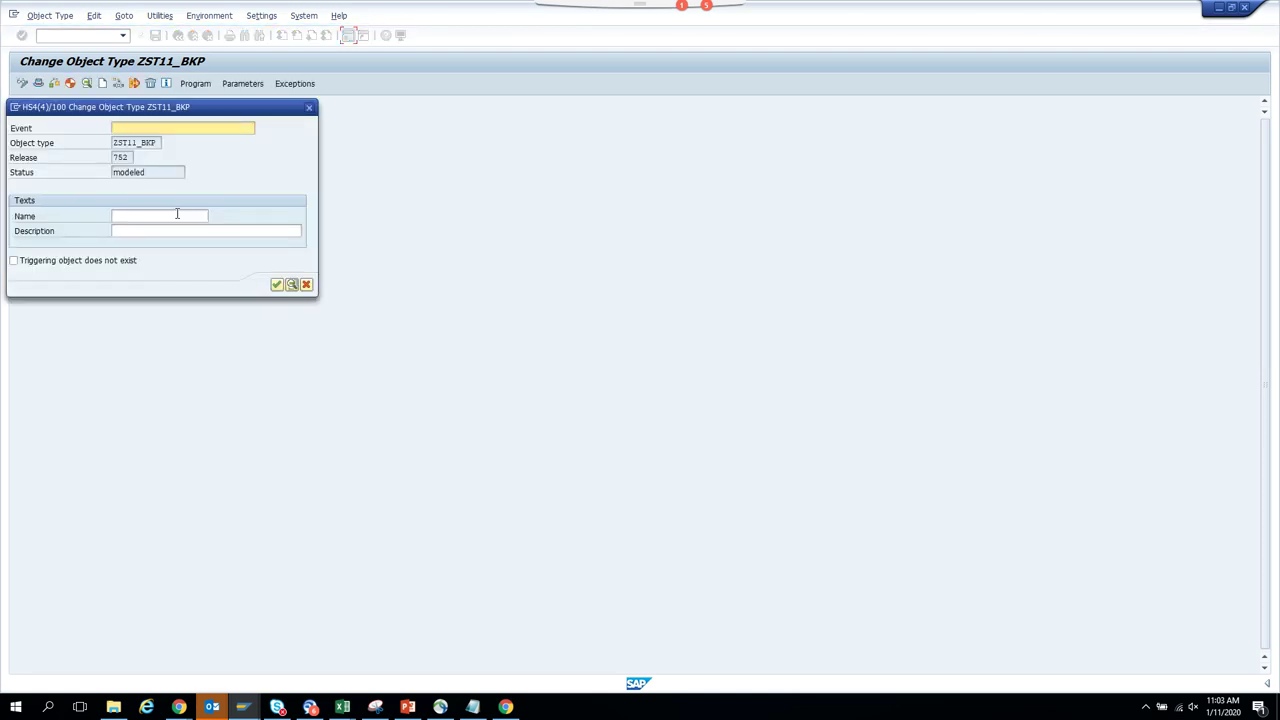
pyautogui.write('PaymentBlock')
pyautogui.press('BackSpace')
pyautogui.write('k')
# Reuse PaymentBlock as the new event's name and description and add the event to the object type.
pyautogui.doubleClick(184, 124)
pyautogui.hotkey('ctrl', 'c')
pyautogui.click(184, 124)
pyautogui.click(133, 216)
pyautogui.hotkey('ctrl', 'v')
pyautogui.press('Tab')
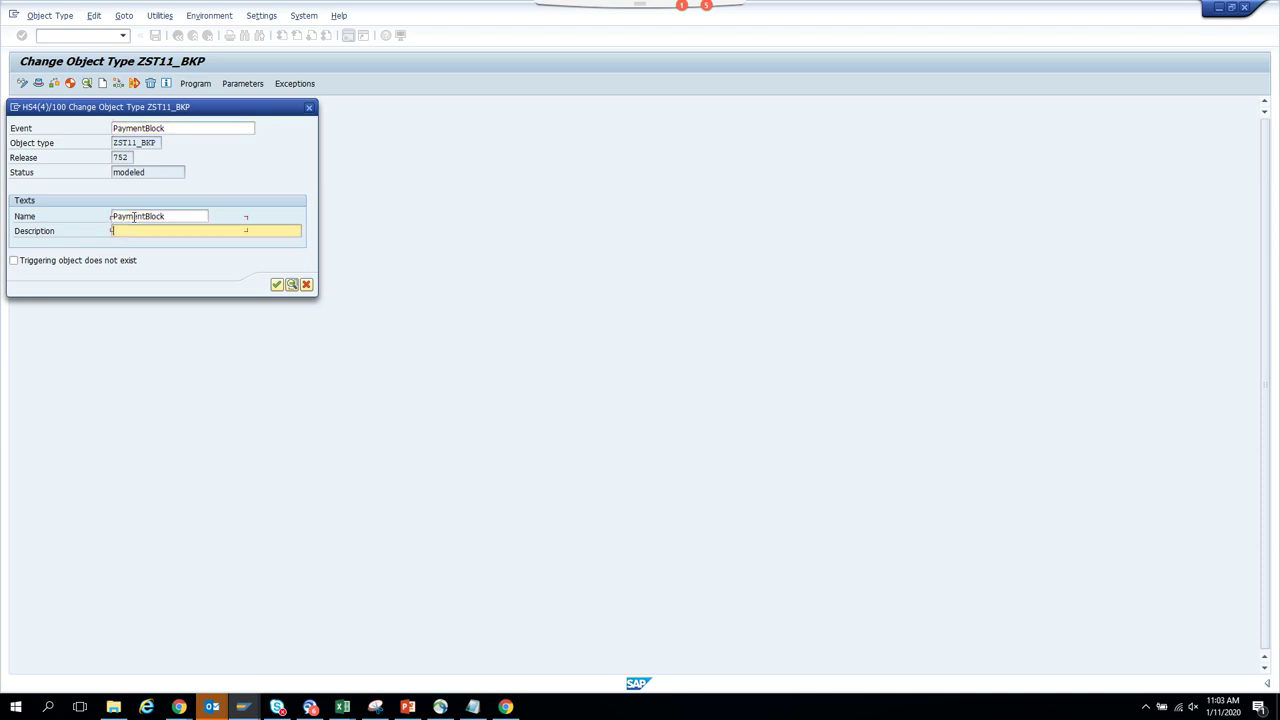
pyautogui.hotkey('ctrl', 'v')
pyautogui.click(276, 285)
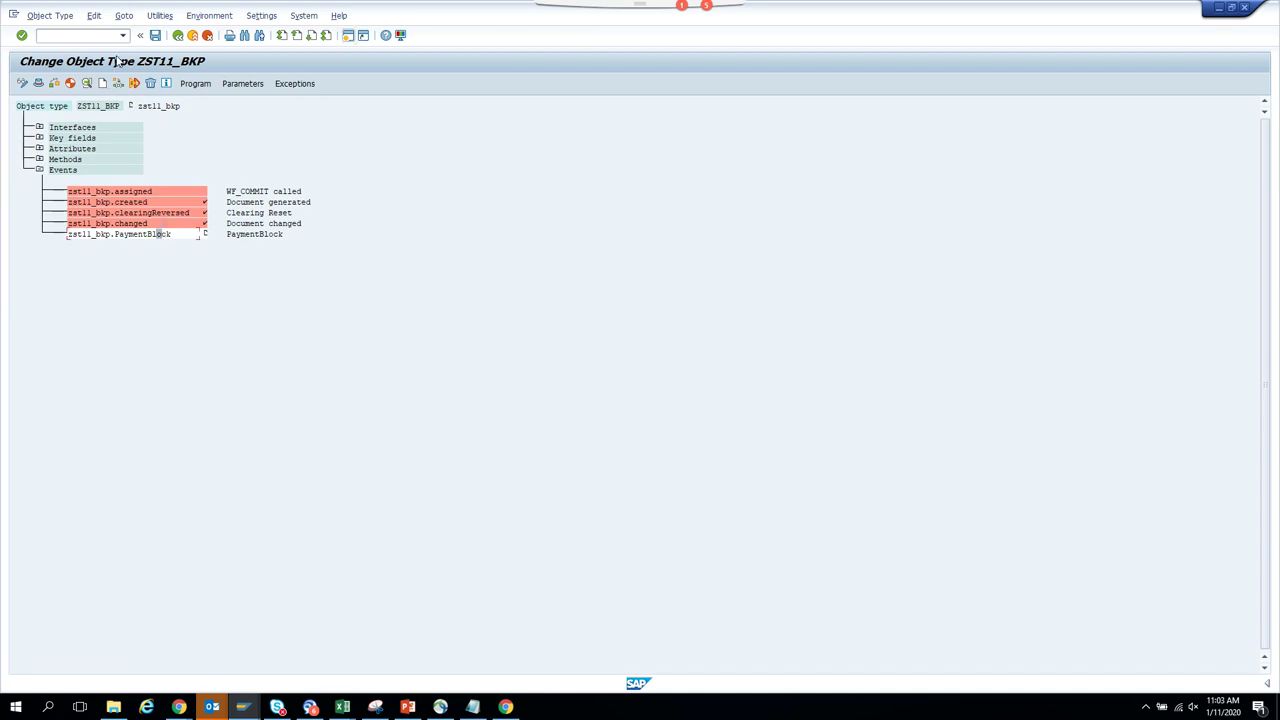
# Set the PaymentBlock event's release status to implemented and try to generate the object type.
pyautogui.click(96, 14)
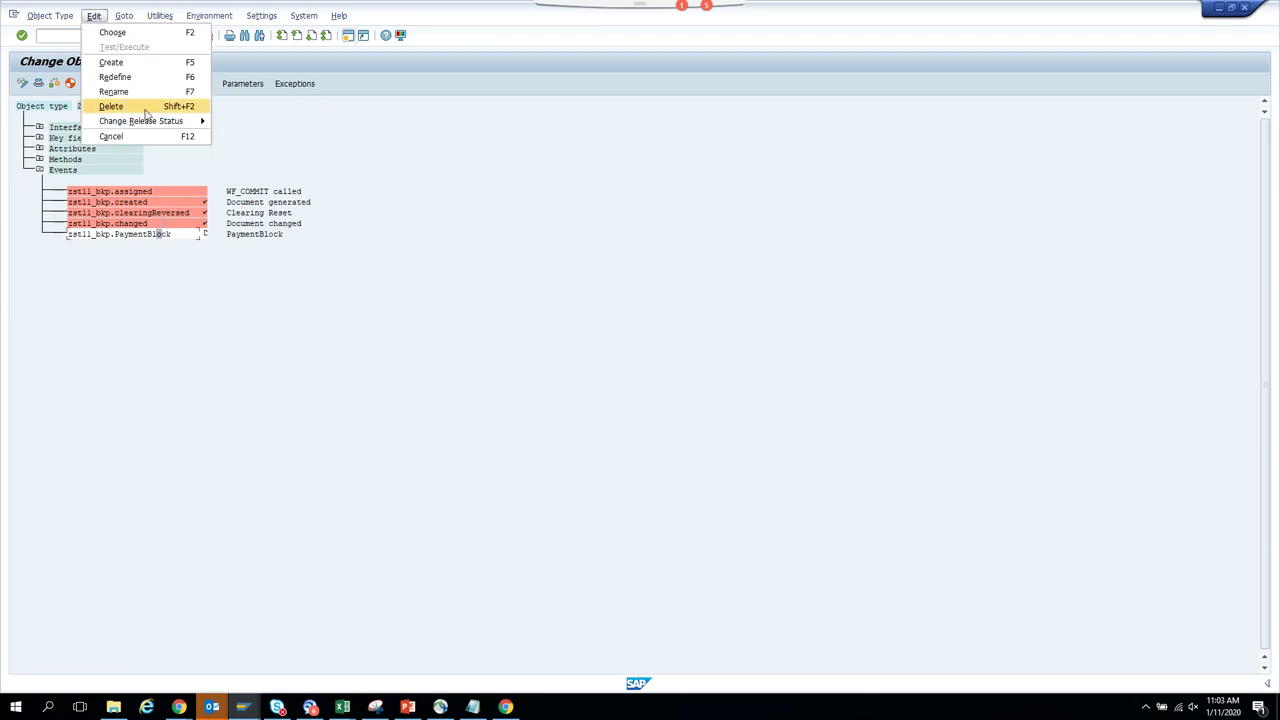
pyautogui.moveTo(166, 121)
pyautogui.moveTo(282, 136)
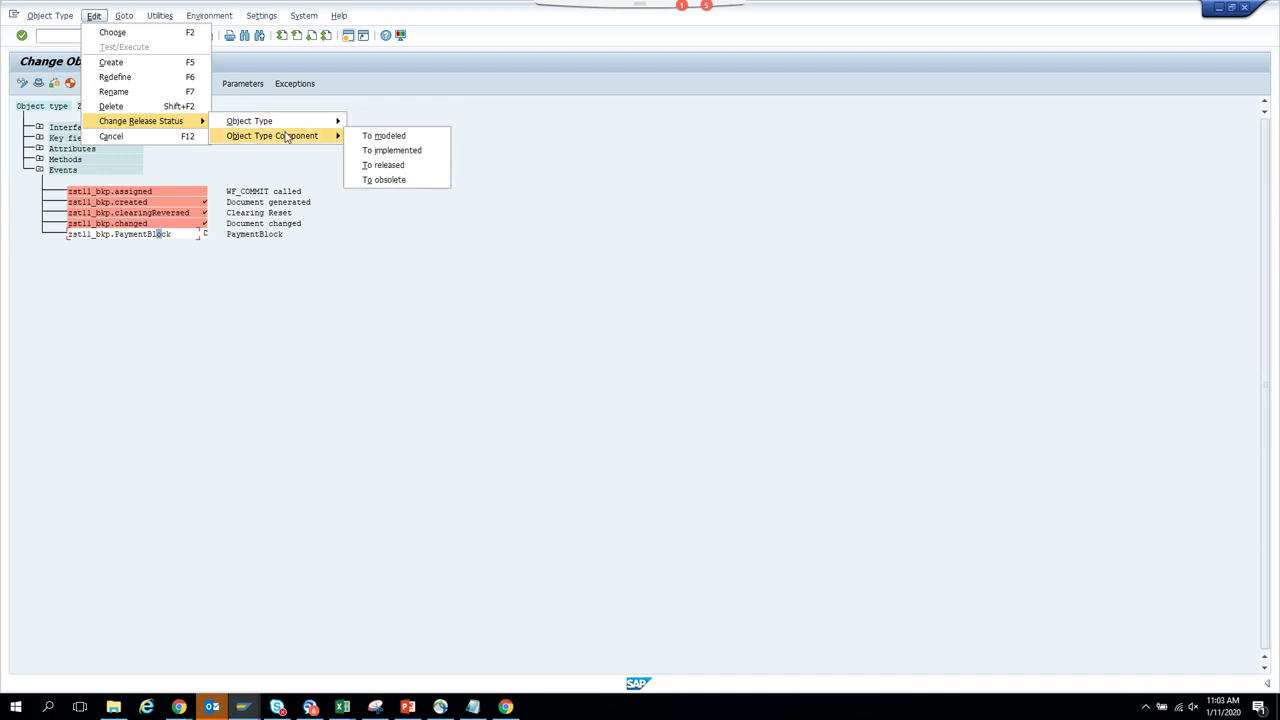
pyautogui.click(391, 151)
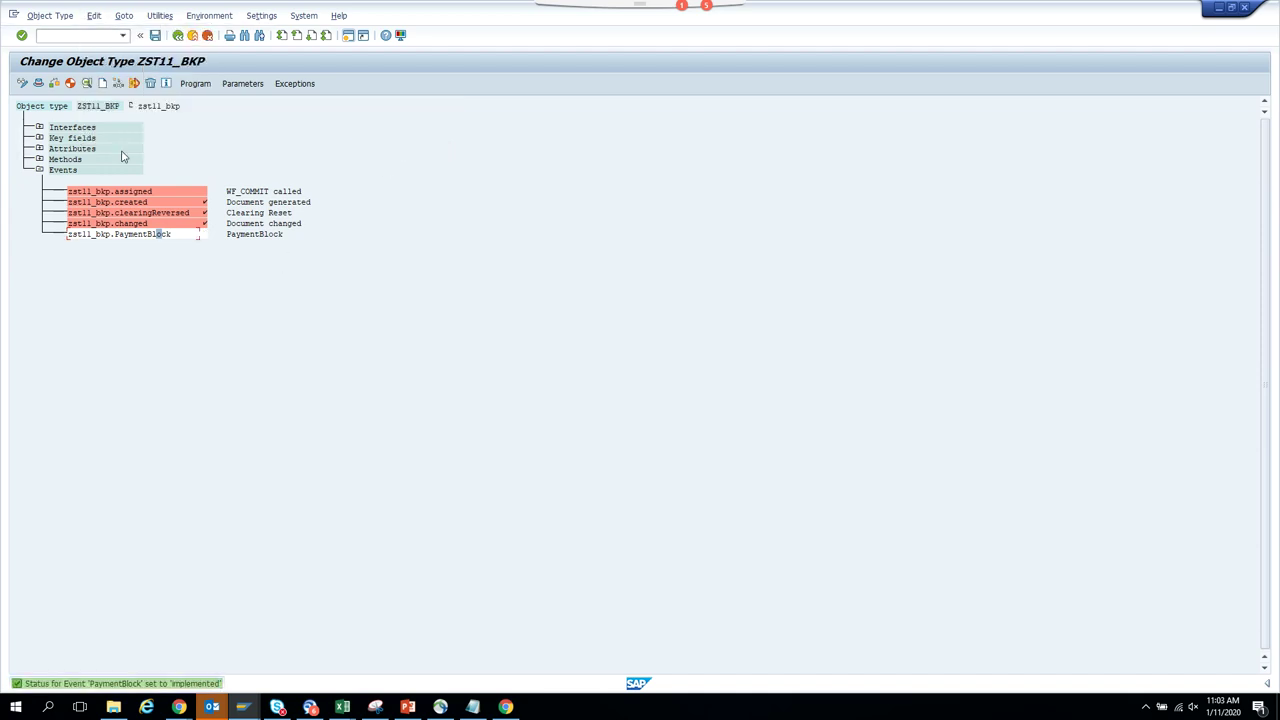
pyautogui.click(70, 83)
pyautogui.click(76, 82)
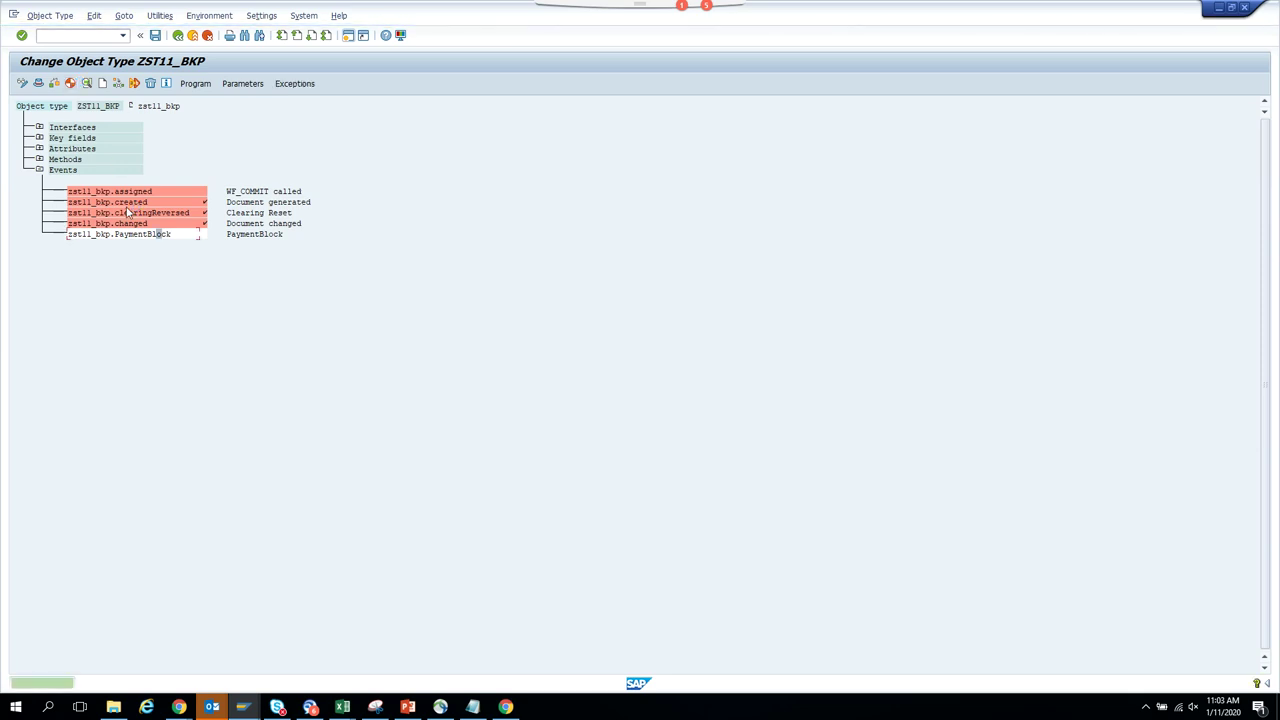
# Set the release status of object type ZST11_BKP to implemented and generate it.
pyautogui.click(94, 16)
pyautogui.moveTo(189, 122)
pyautogui.moveTo(283, 128)
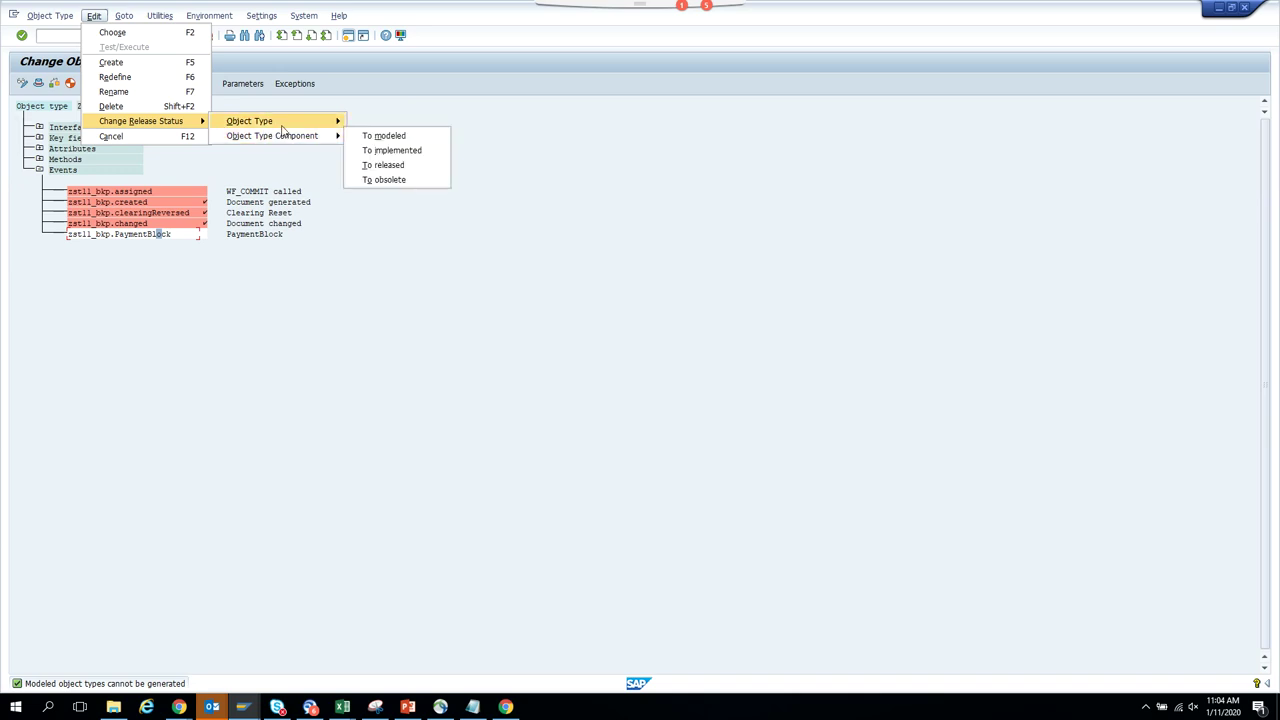
pyautogui.click(392, 149)
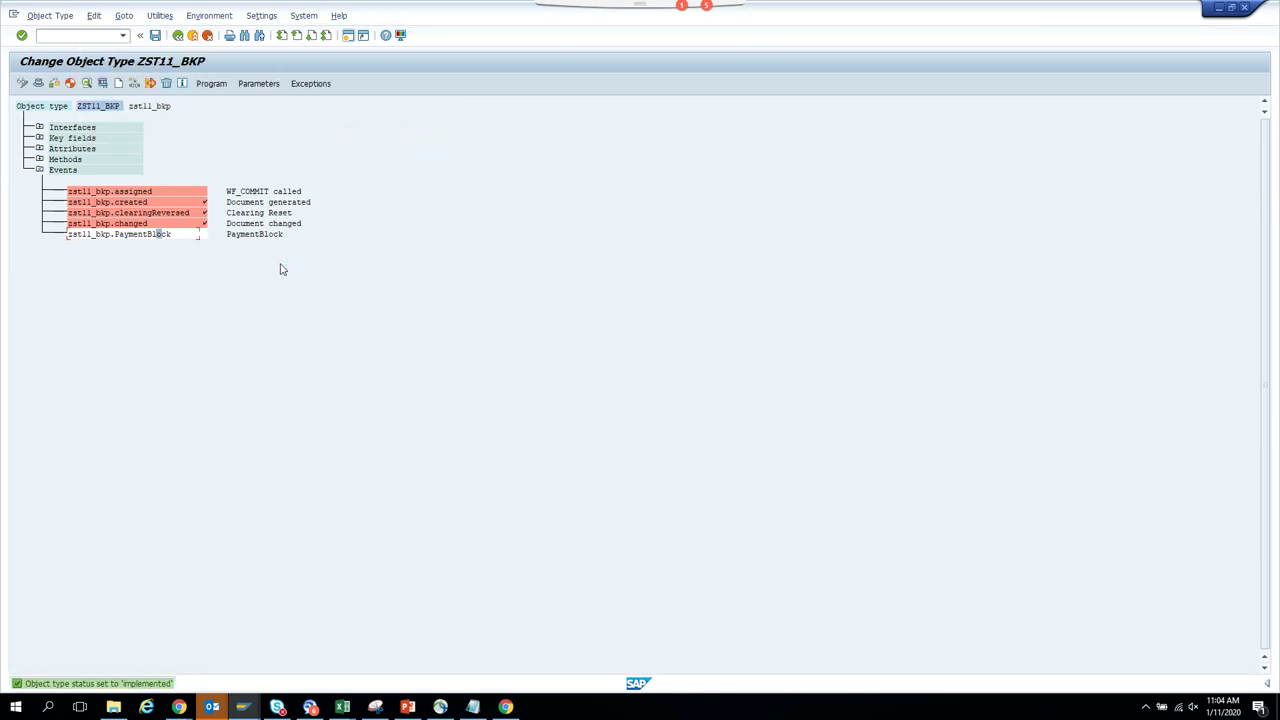
pyautogui.click(70, 83)
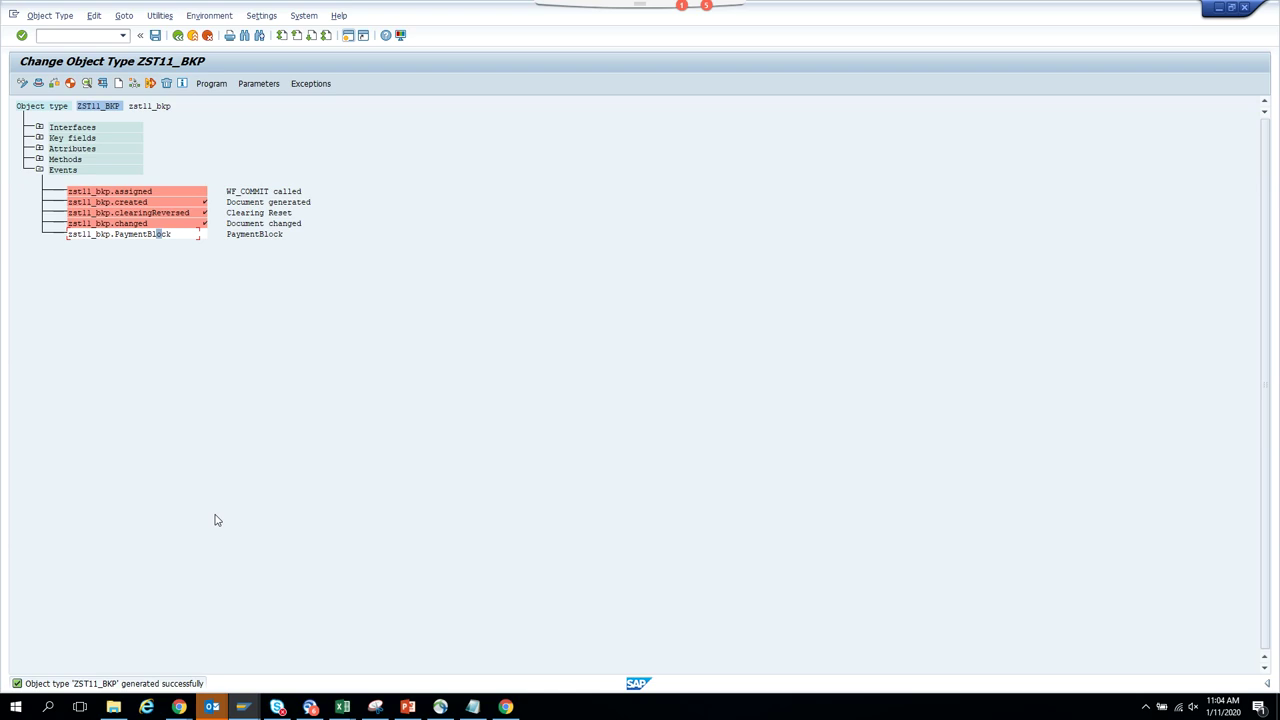
# Switch to the session listing BOR object types in PD tasks and open the Events for Change Document overview there.
pyautogui.click(249, 711)
pyautogui.moveTo(308, 654)
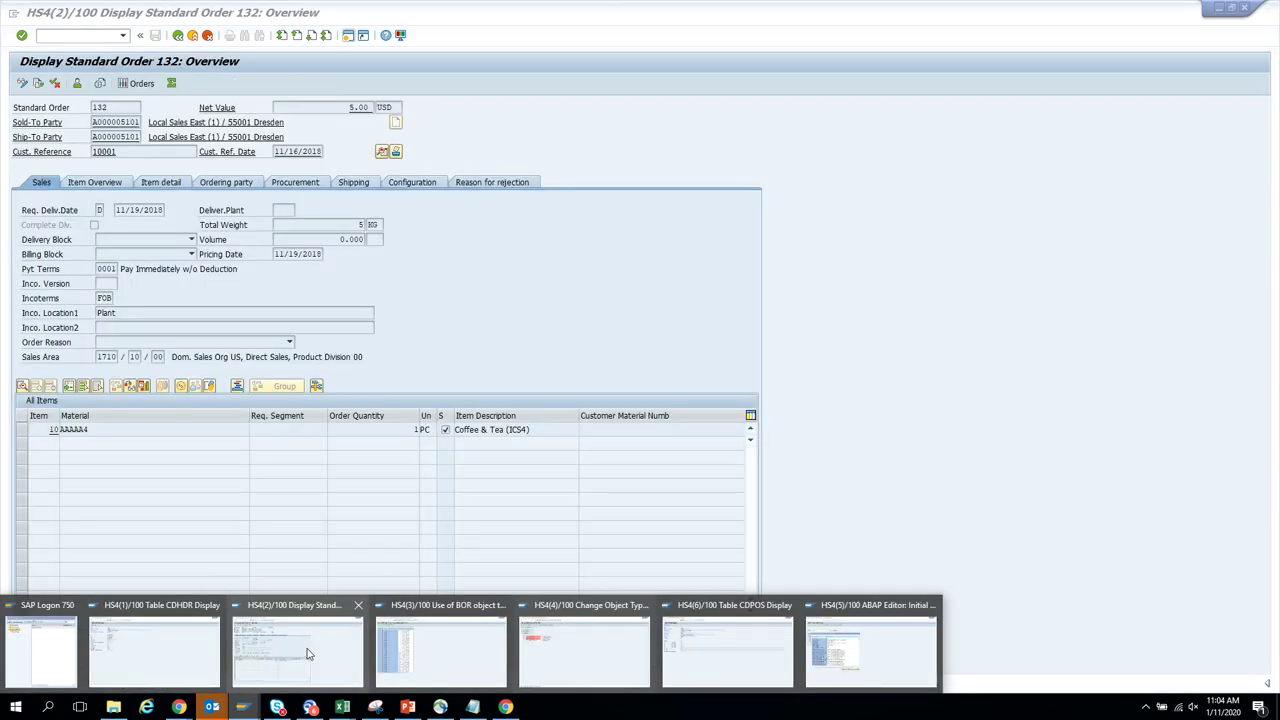
pyautogui.moveTo(416, 650)
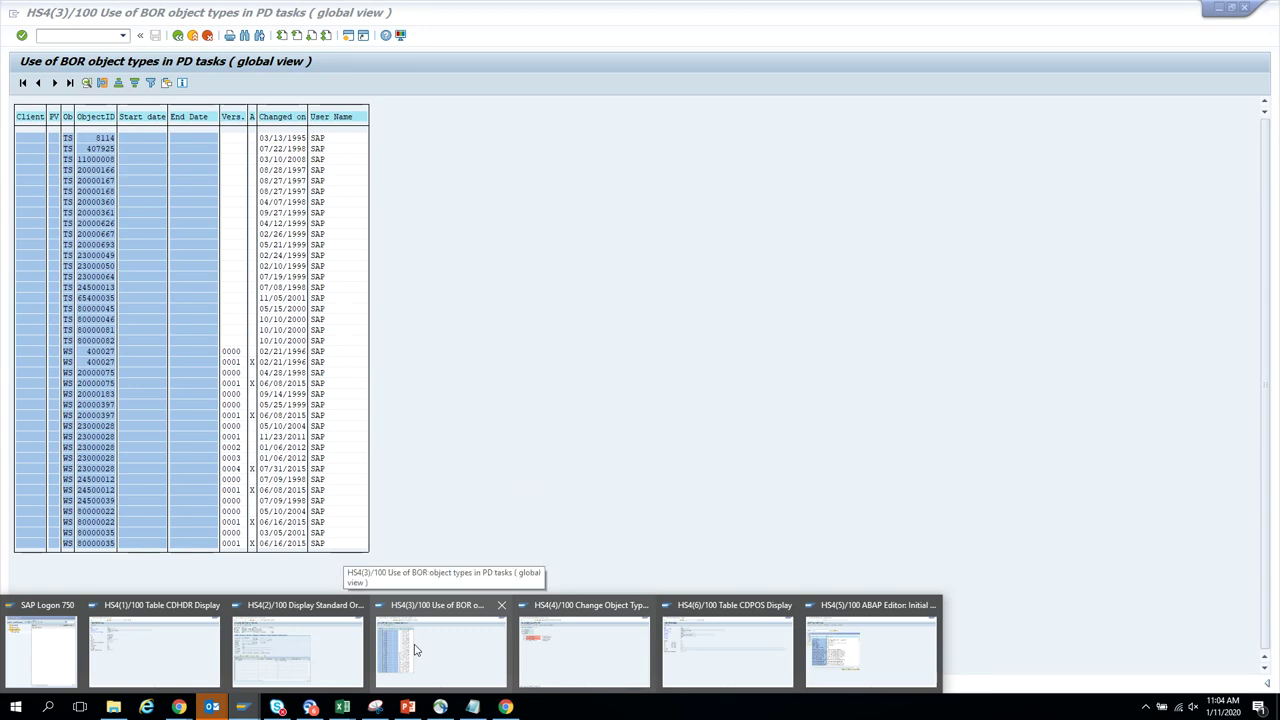
pyautogui.click(416, 650)
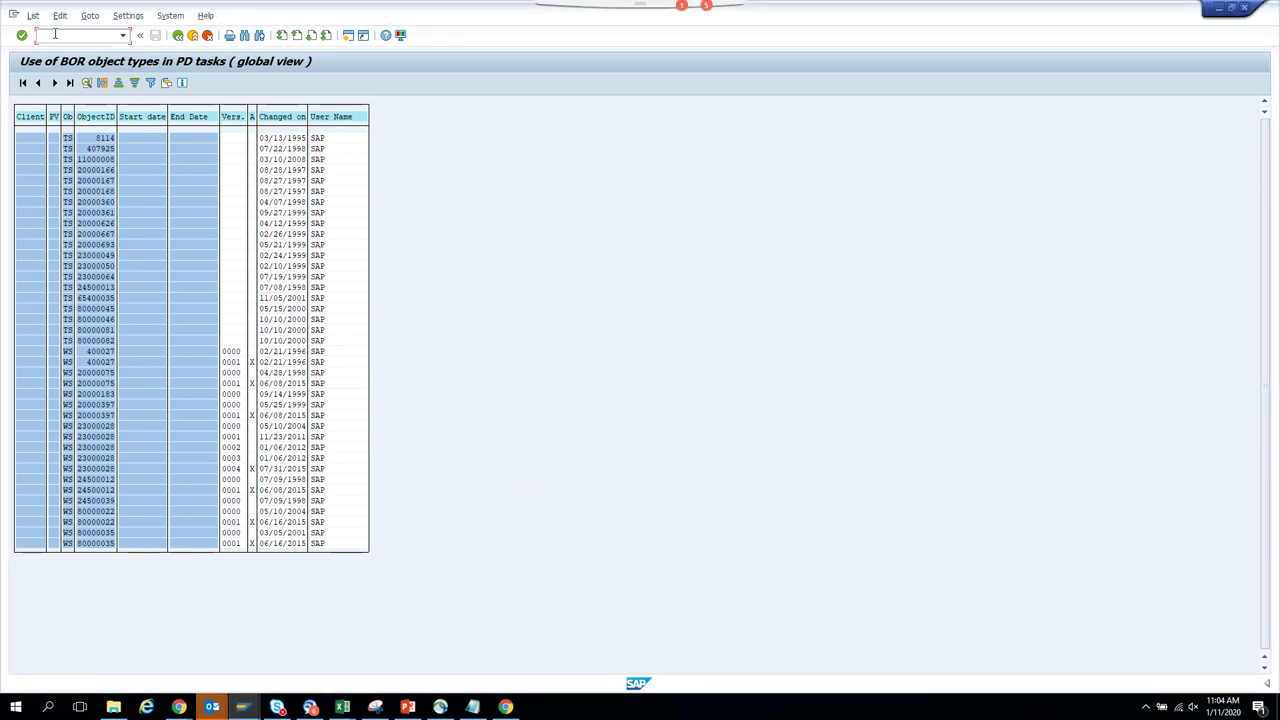
pyautogui.write('/n')
pyautogui.write('swdd')
pyautogui.press('Return')
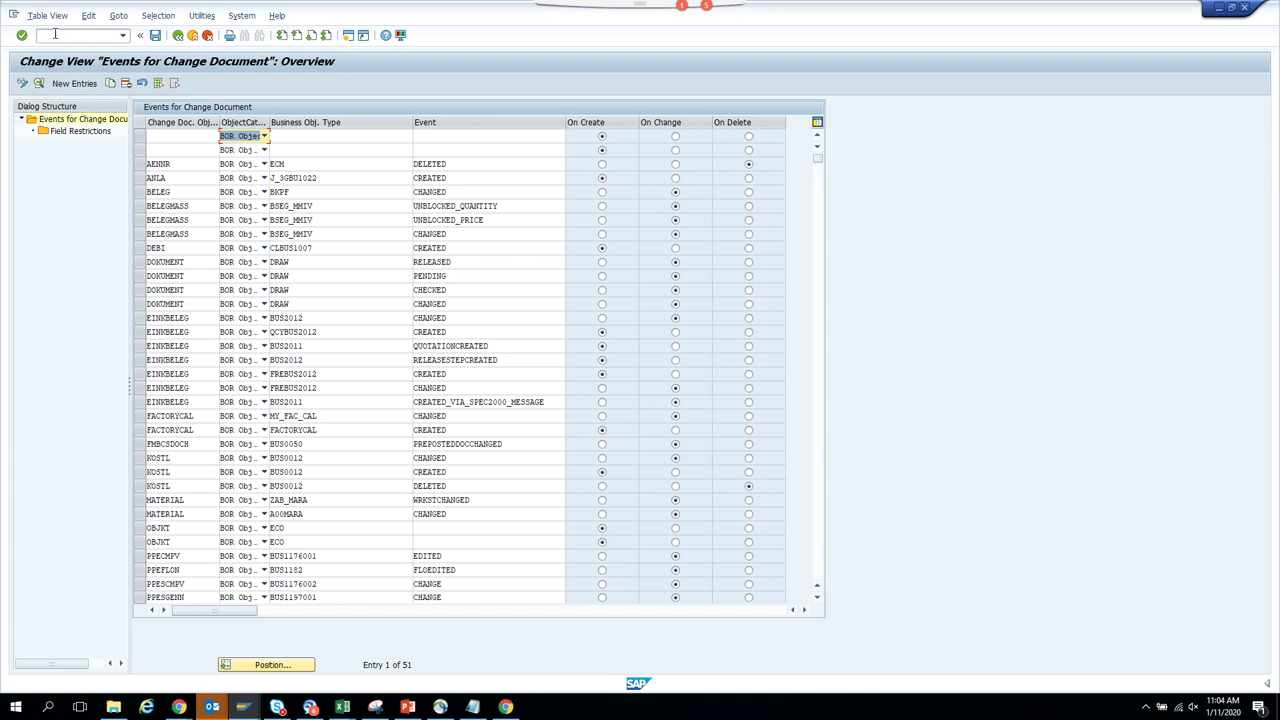
# Open the field restrictions of the BELEG entry for BKPF and start a new restriction for table BSEG.
pyautogui.click(140, 192)
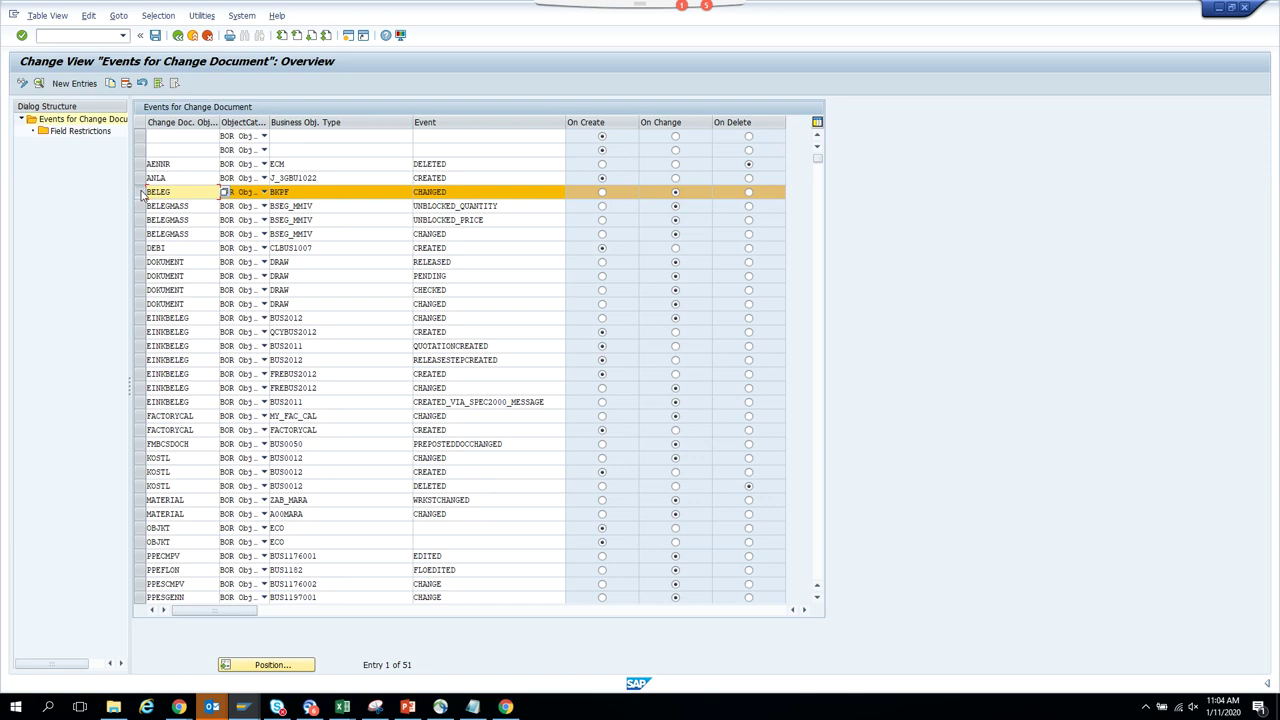
pyautogui.doubleClick(103, 134)
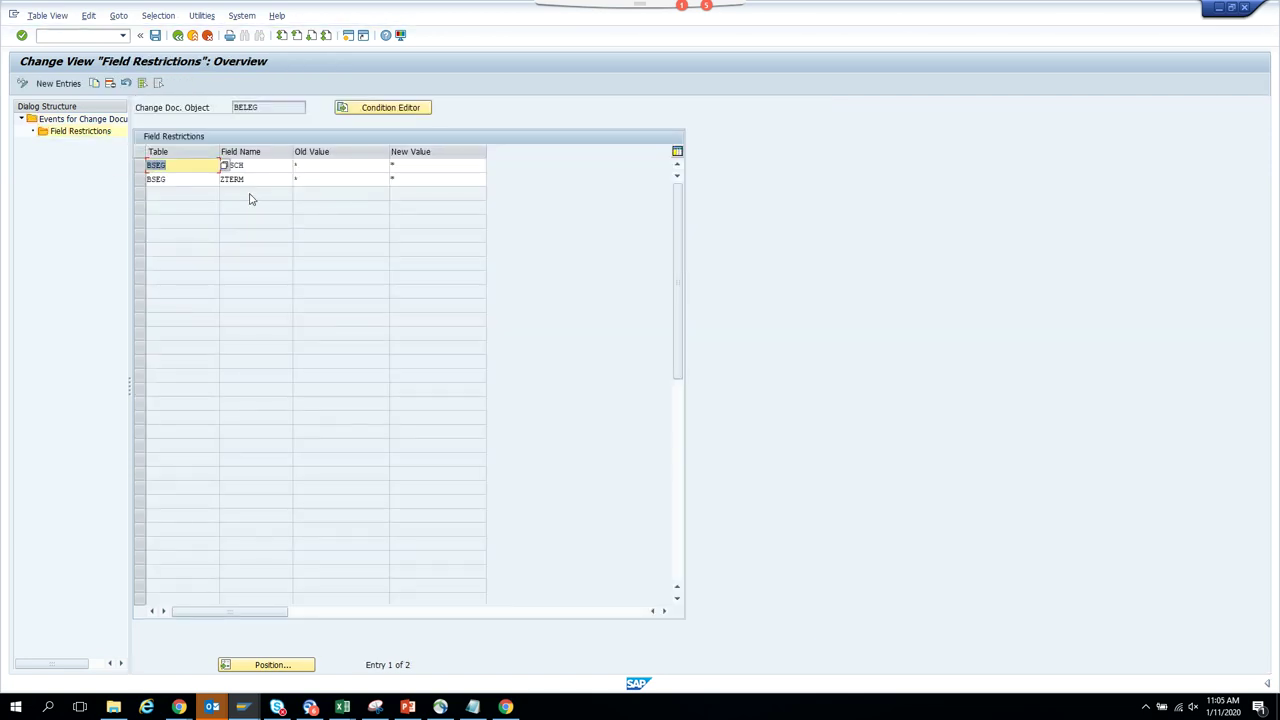
pyautogui.click(327, 179)
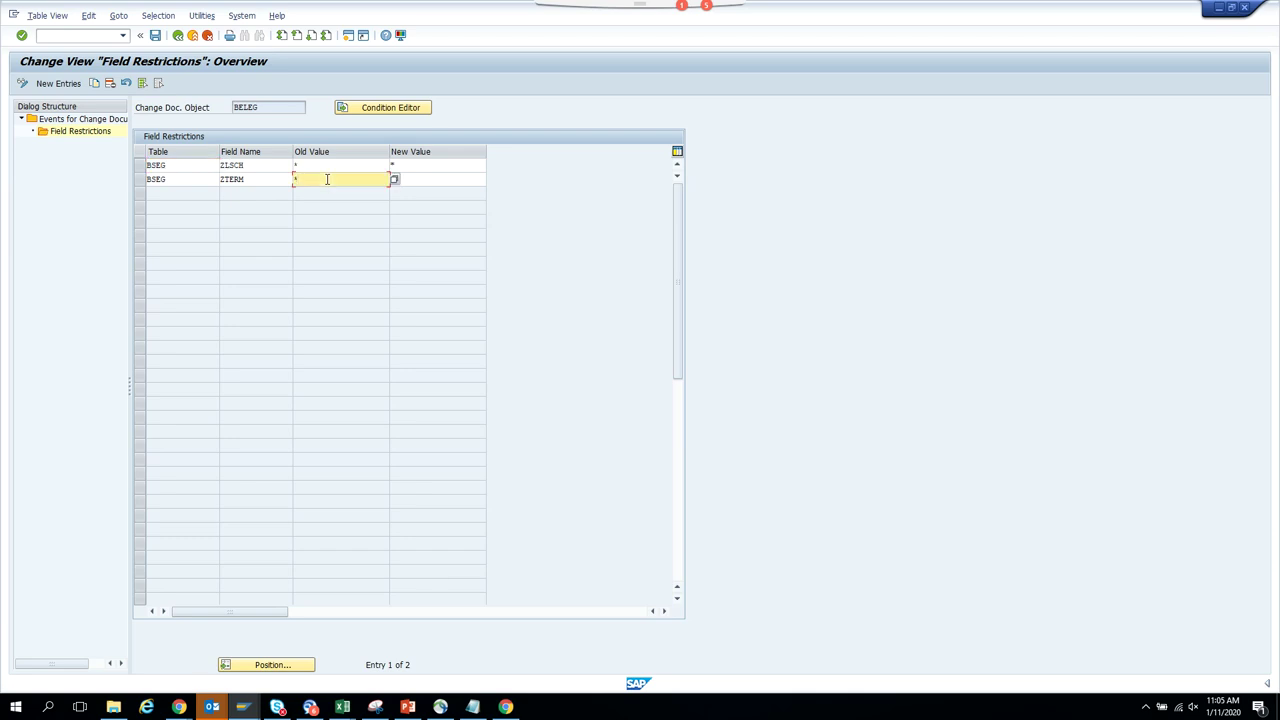
pyautogui.click(68, 84)
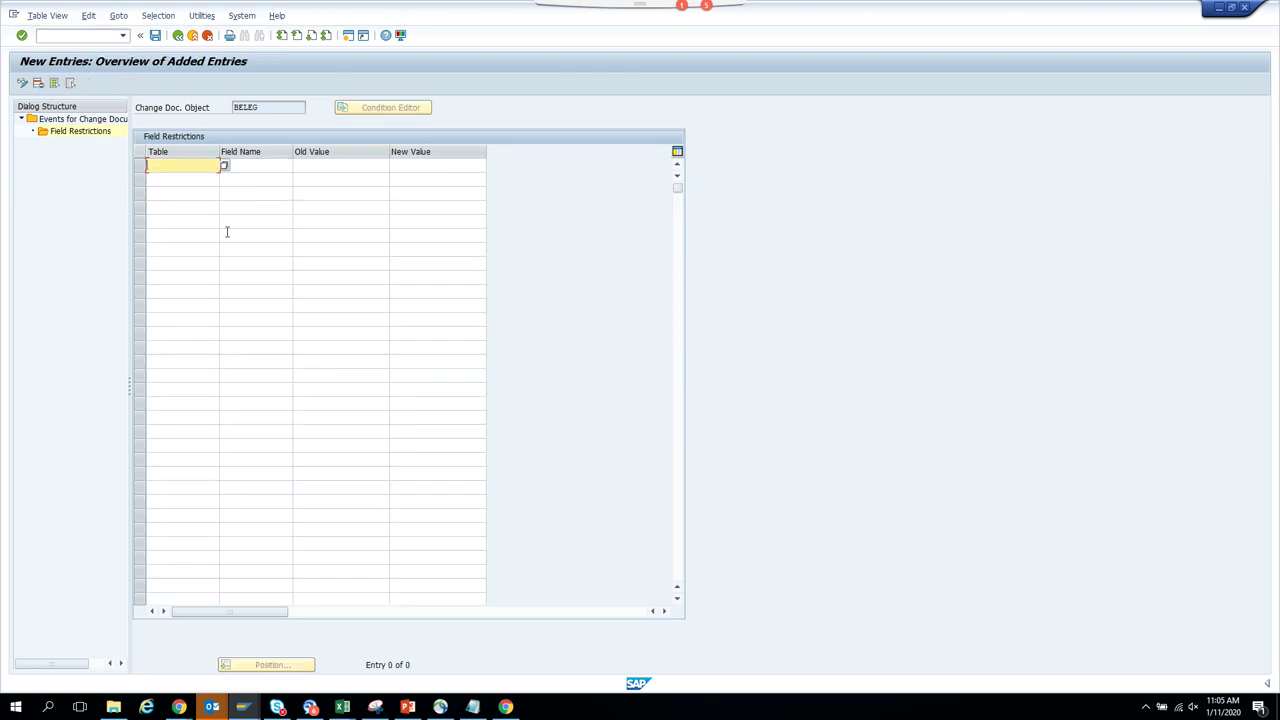
pyautogui.write('bseg')
pyautogui.press('Tab')
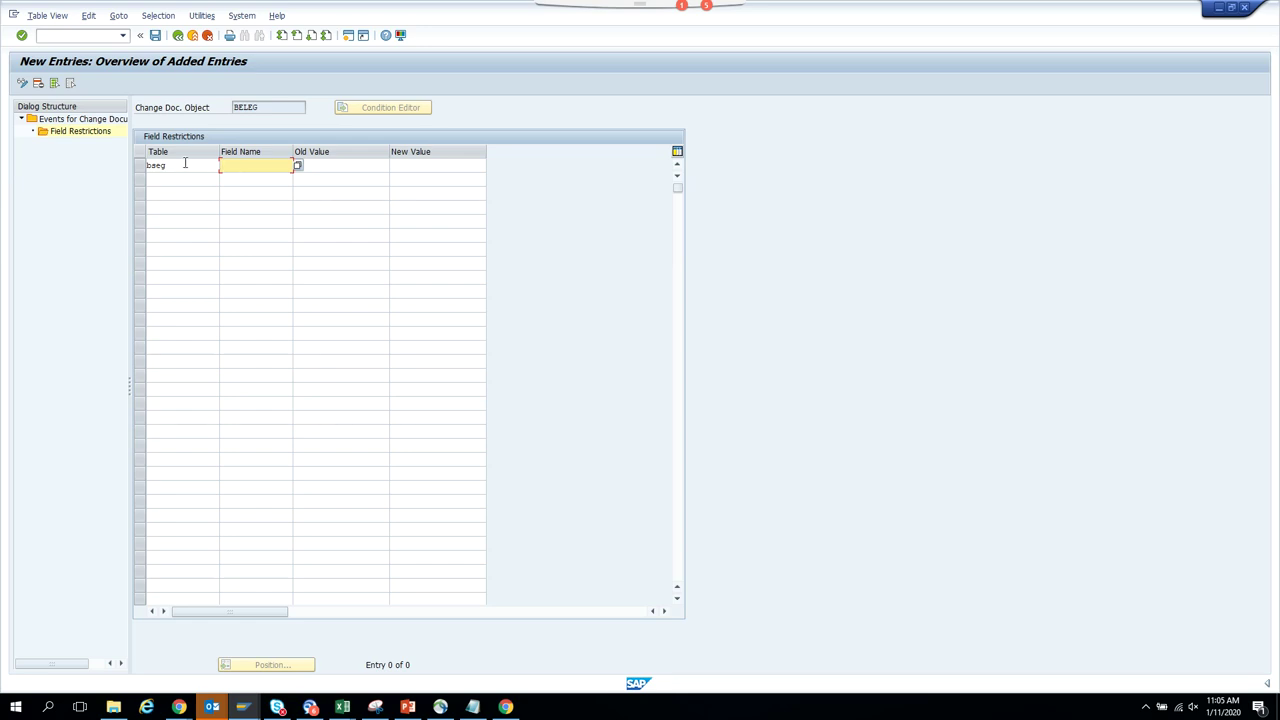
pyautogui.press('Return')
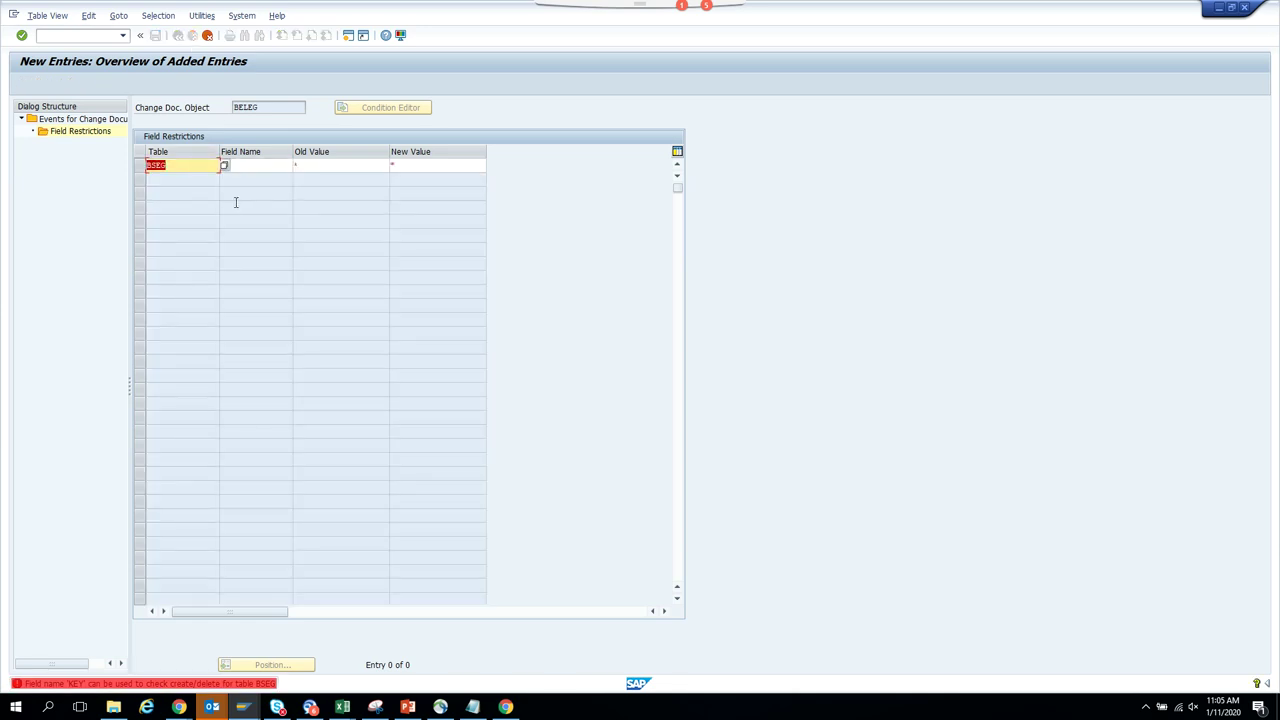
# Set the BSEG restriction's field name to ZLSPR and its new value to A.
pyautogui.click(197, 164)
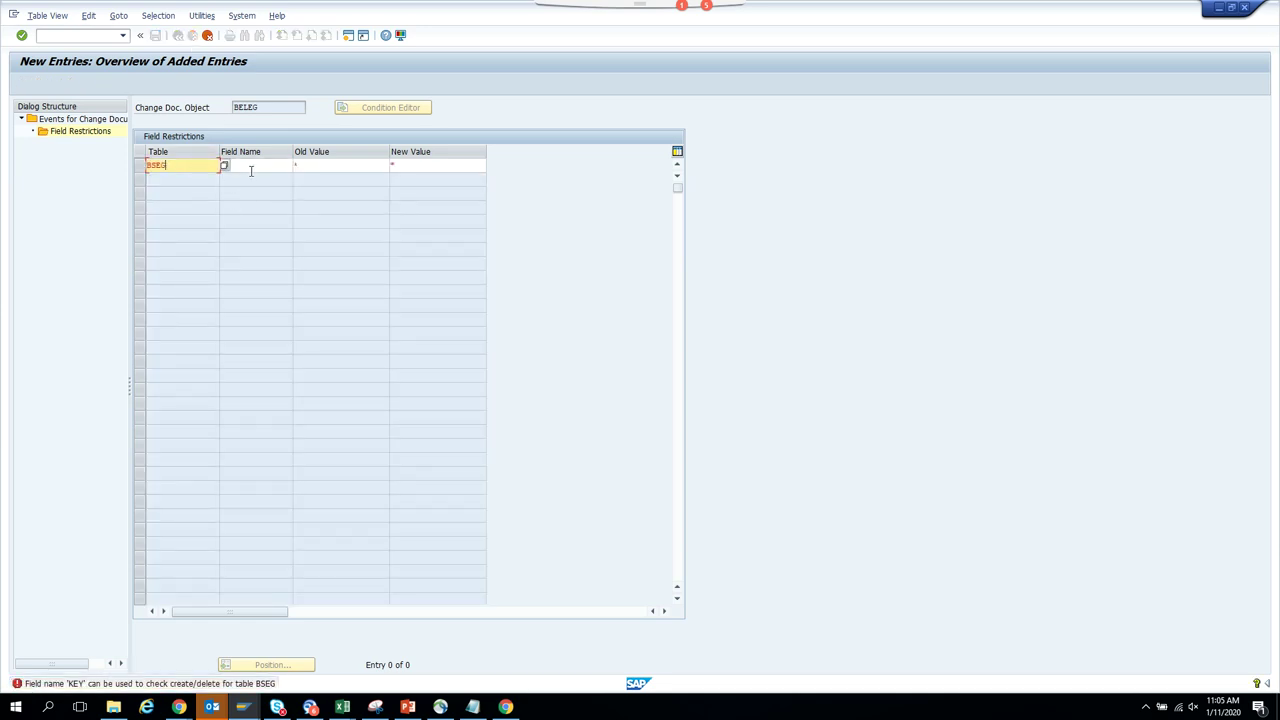
pyautogui.click(251, 170)
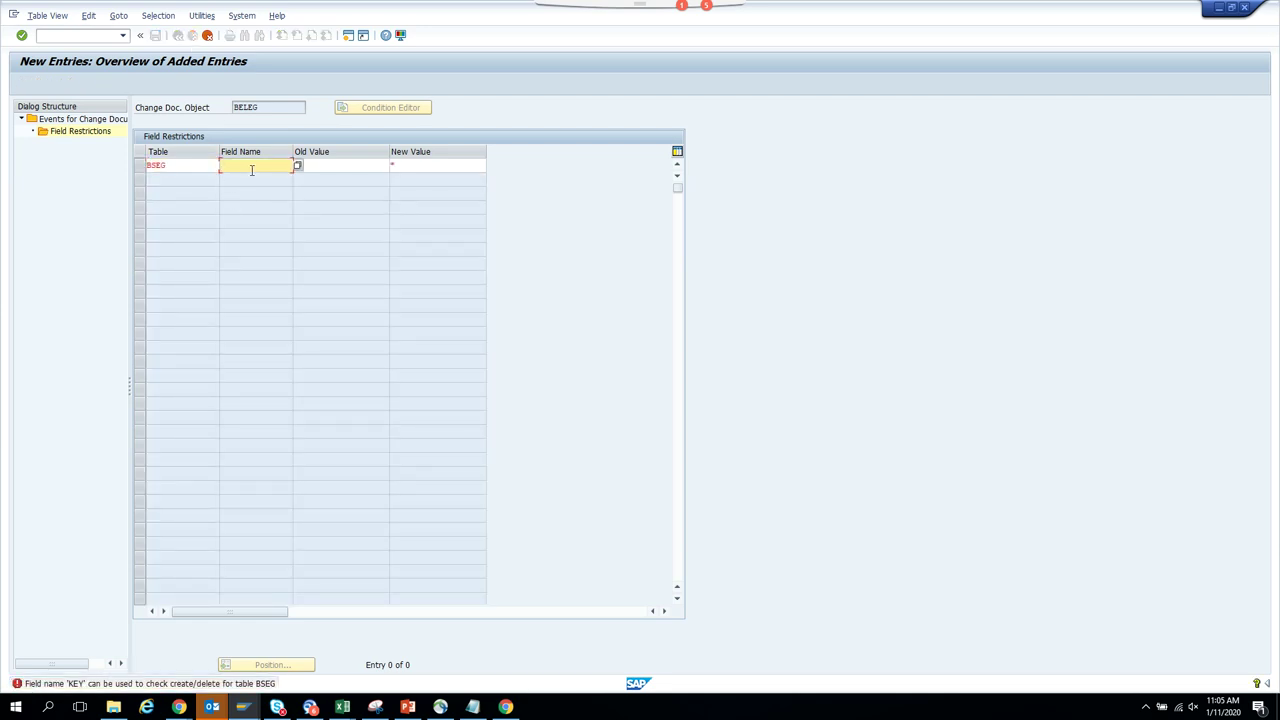
pyautogui.write('zlspr')
pyautogui.press('Tab')
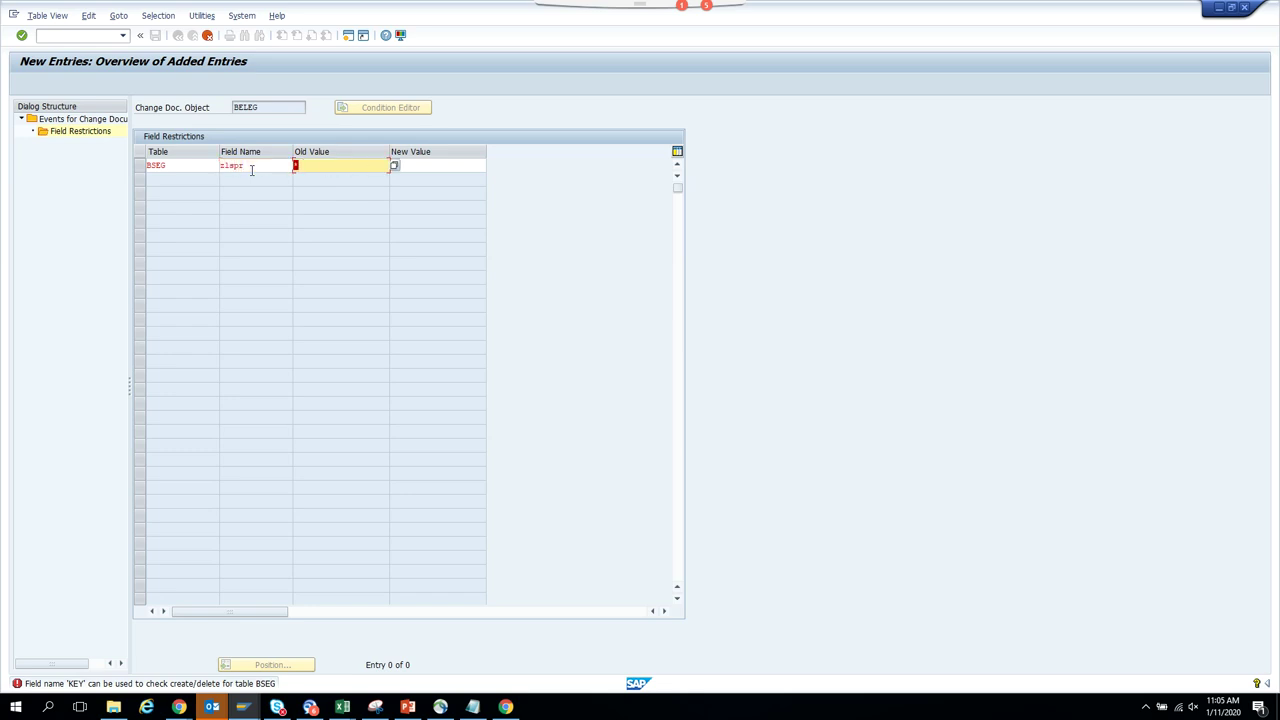
pyautogui.press('Tab')
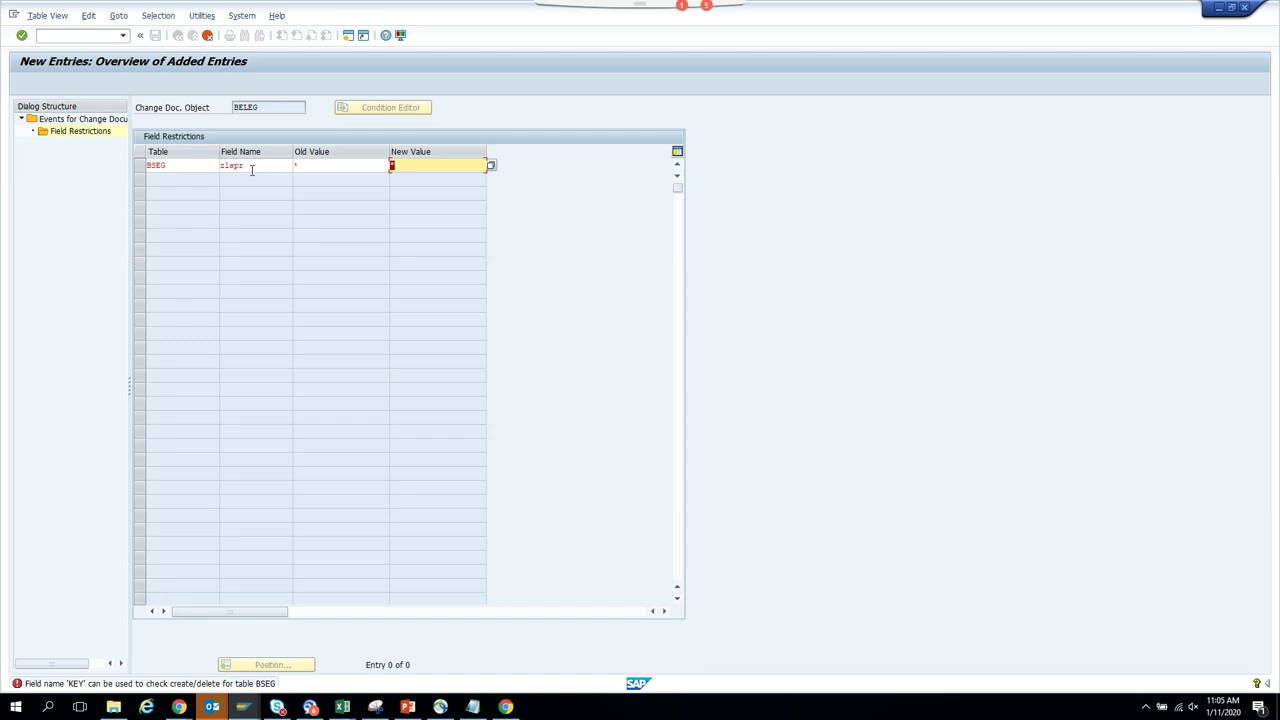
pyautogui.click(490, 177)
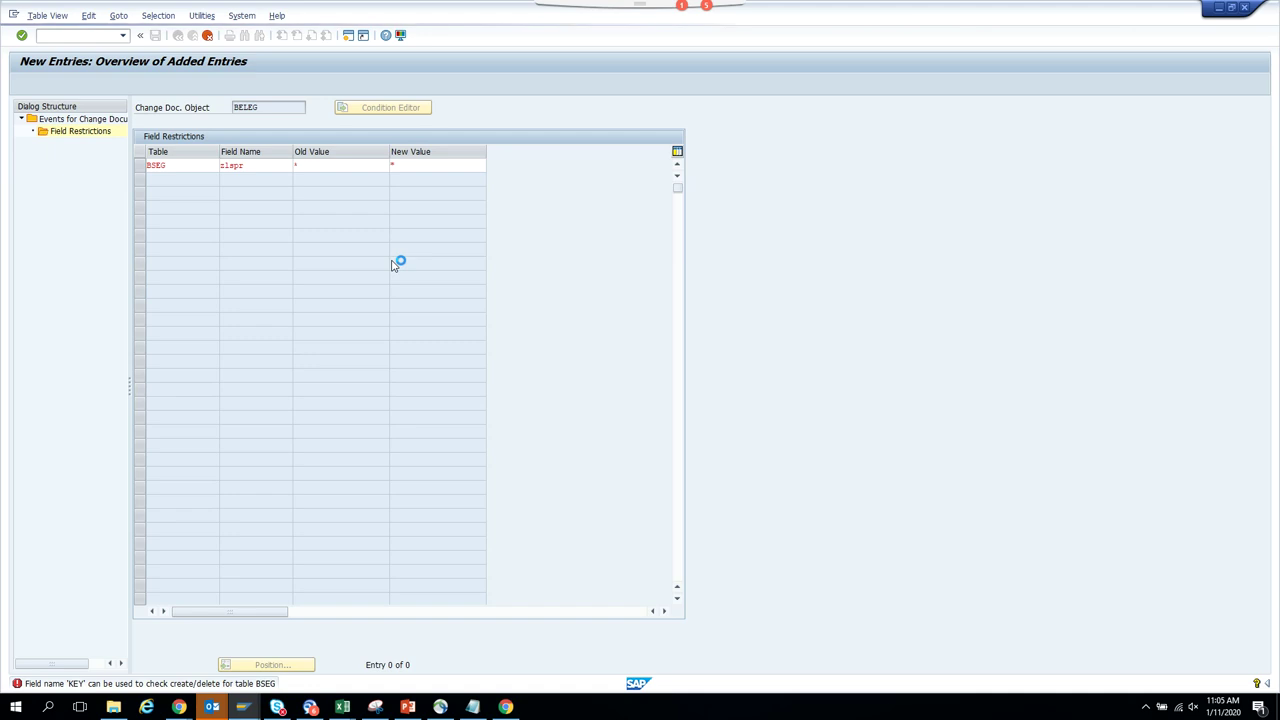
pyautogui.doubleClick(96, 111)
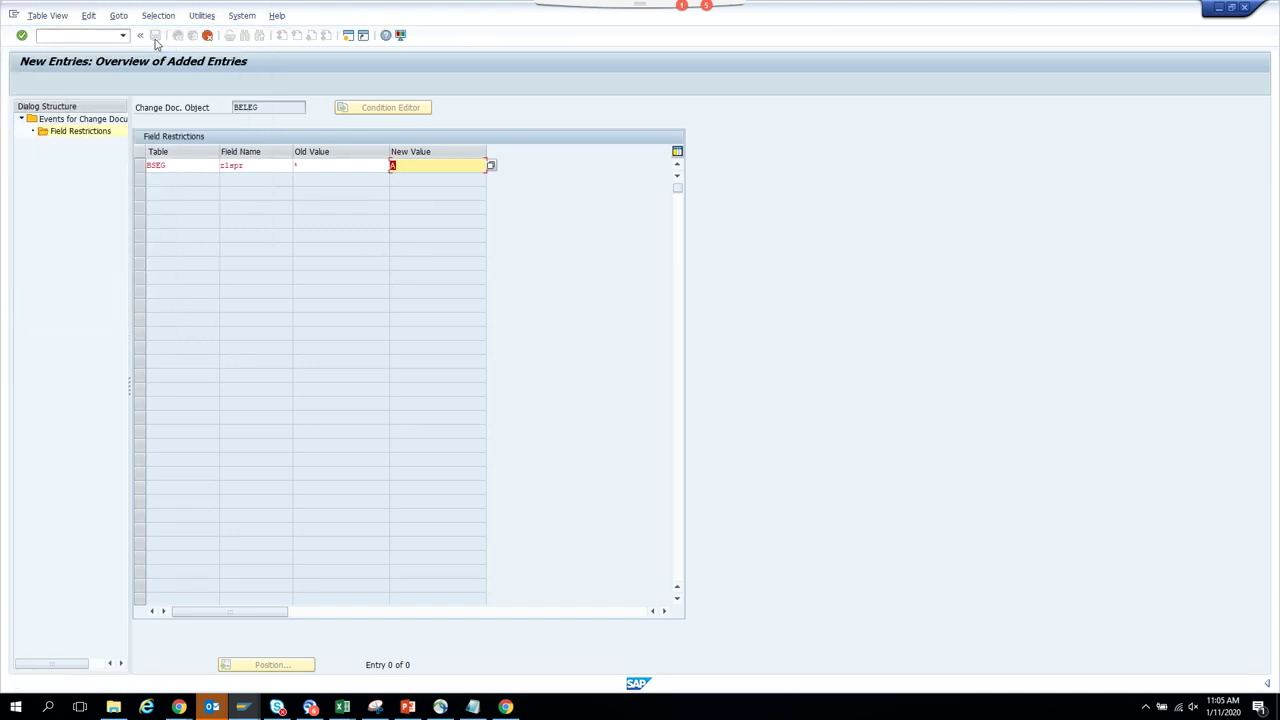
# Confirm the ZLSPR field restriction and save it to the proposed workbench request.
pyautogui.press('Return')
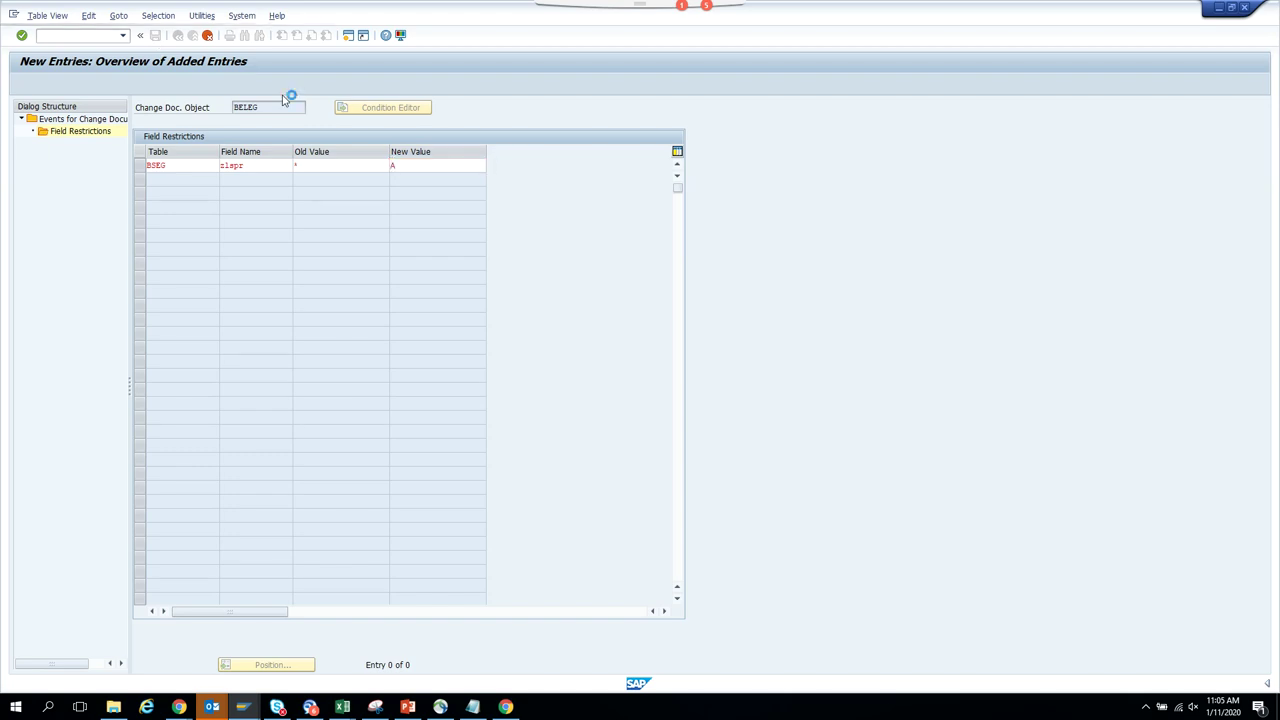
pyautogui.click(172, 165)
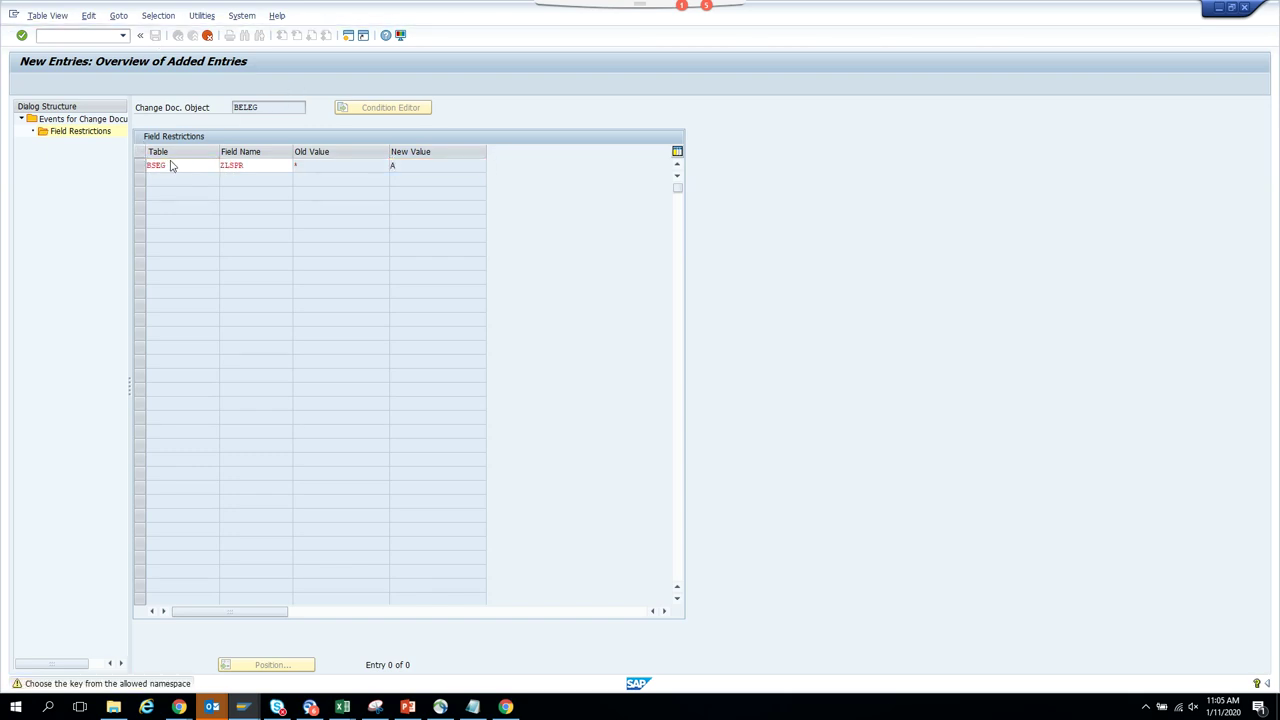
pyautogui.click(155, 35)
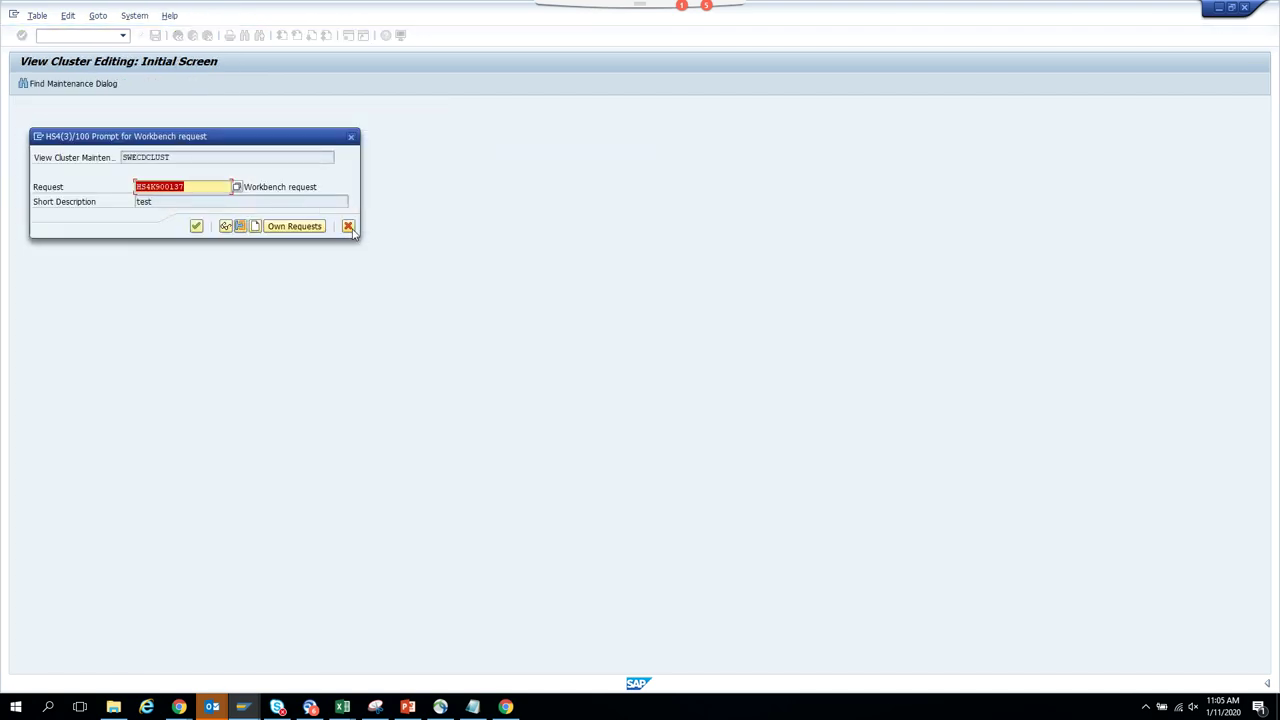
pyautogui.press('Return')
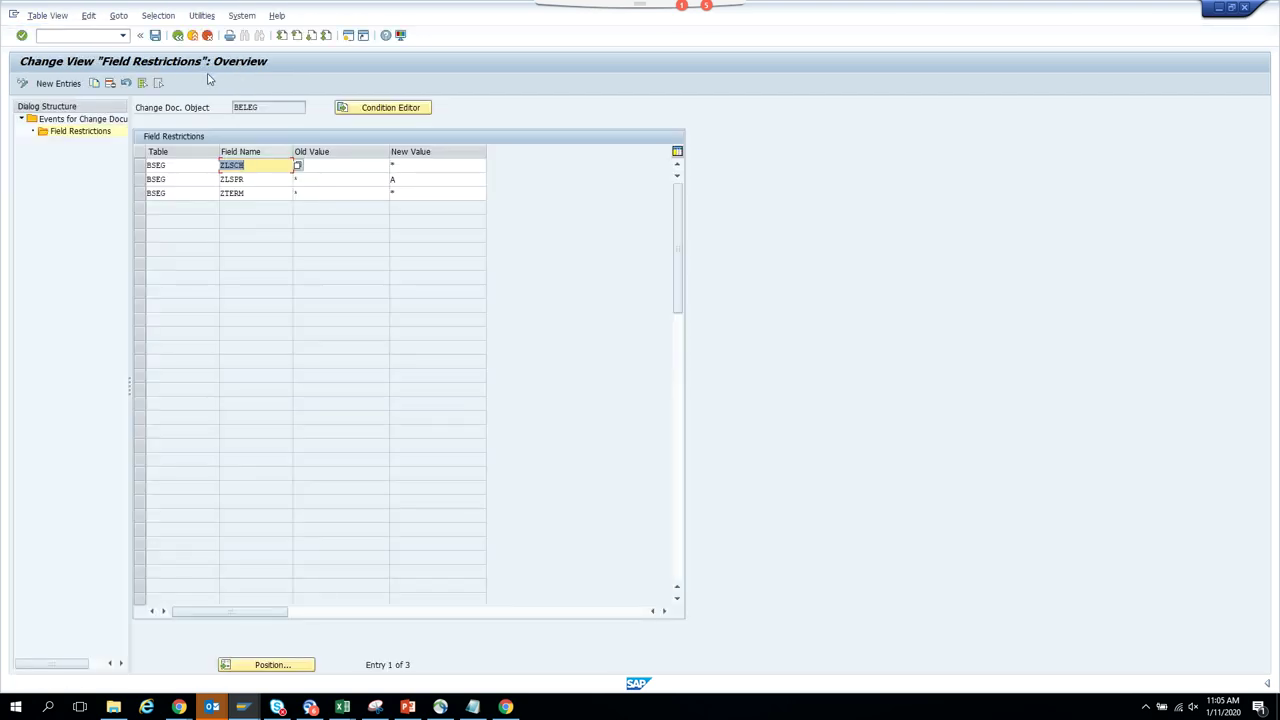
# Exit the field restrictions maintenance and reopen the Events for Change Document overview with transaction SWEC.
pyautogui.click(206, 35)
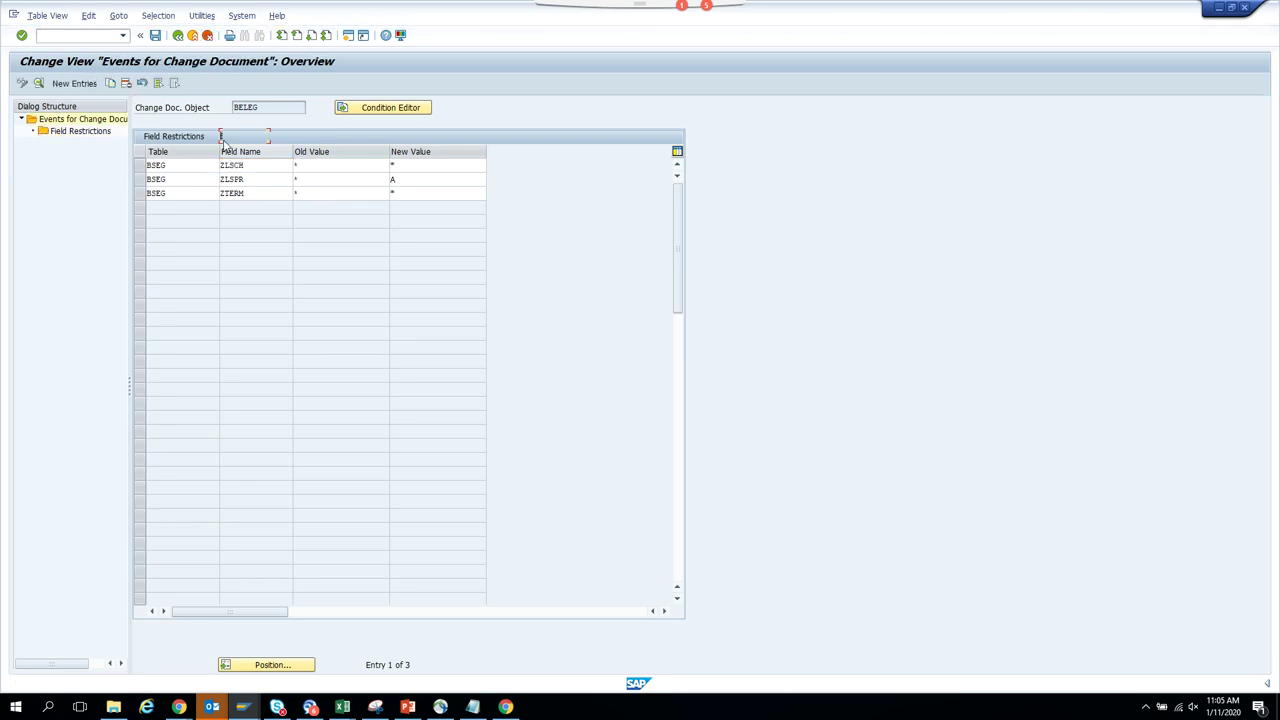
pyautogui.click(197, 38)
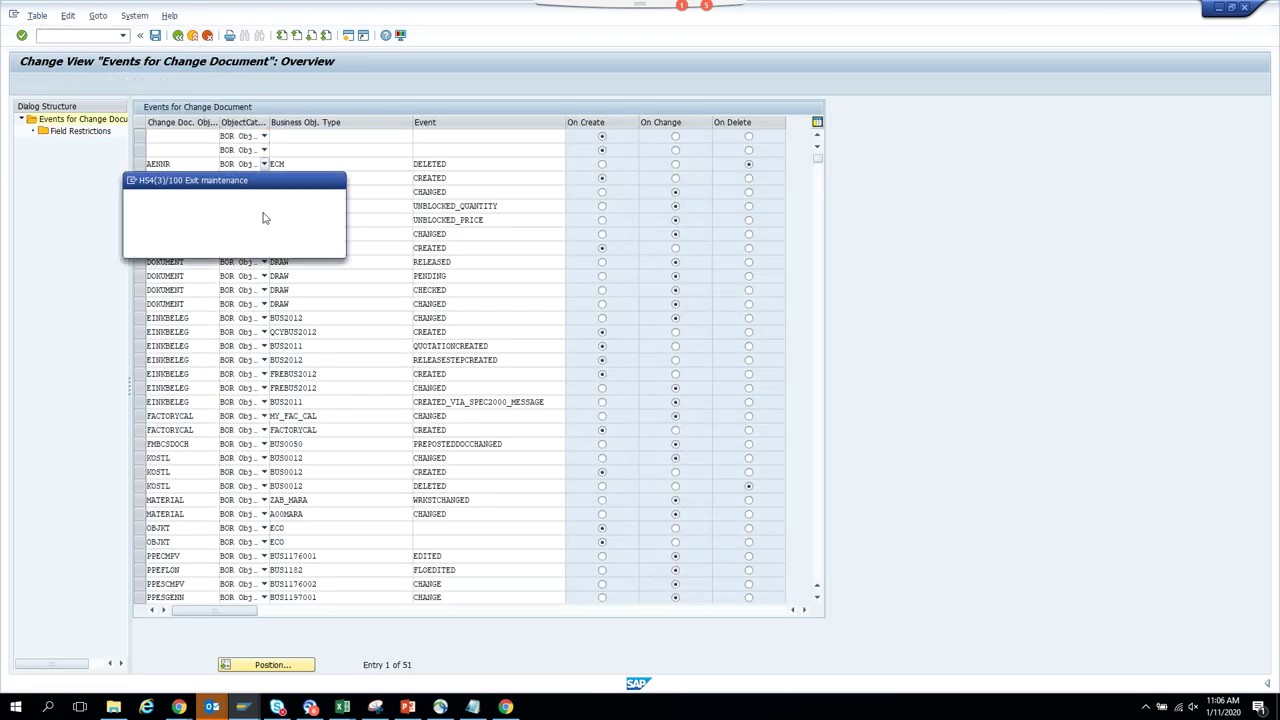
pyautogui.click(209, 240)
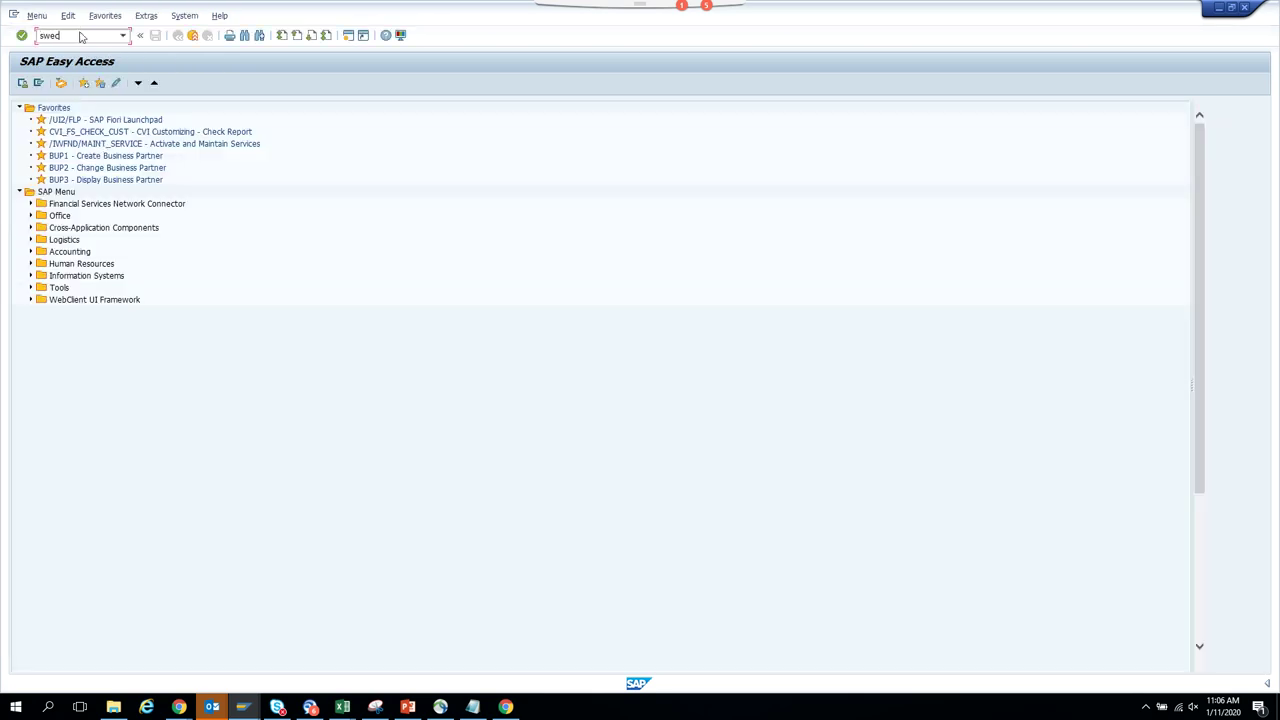
pyautogui.press('Return')
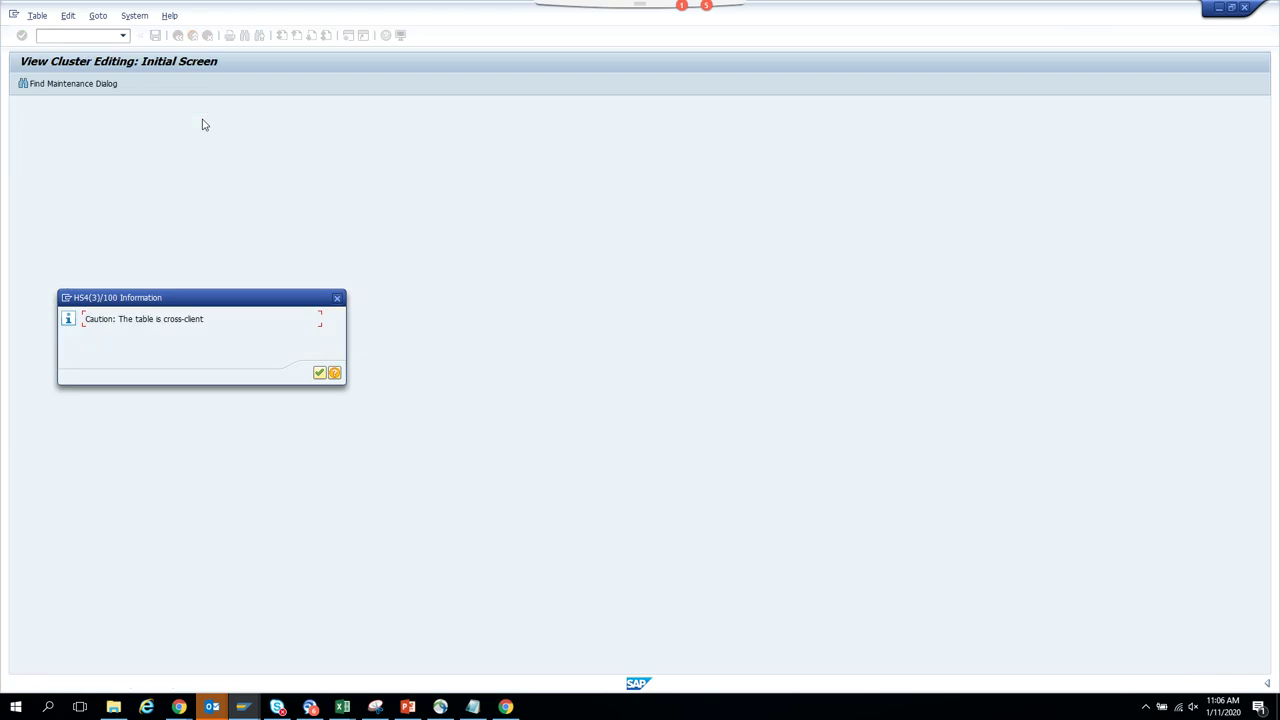
pyautogui.click(319, 372)
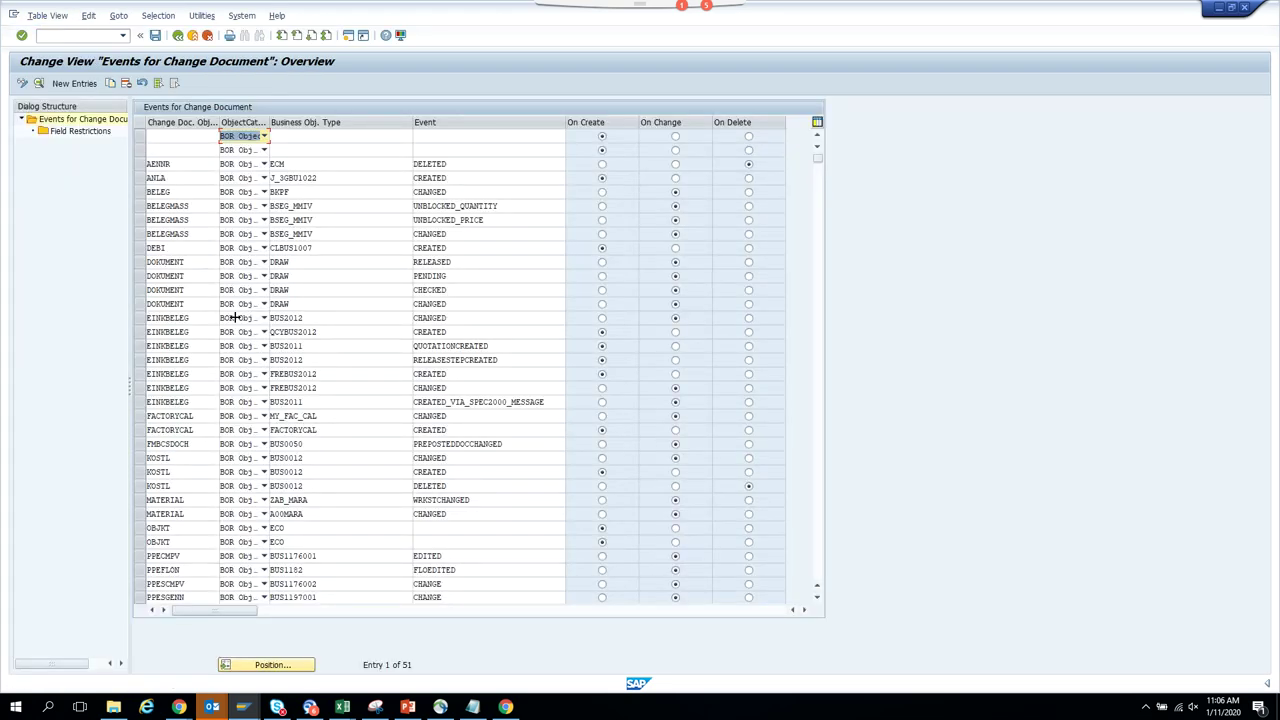
# Start copying the BELEG entry for BKPF's CHANGED event, and switch to the session with object type ZST11_BKP to check its events.
pyautogui.click(141, 192)
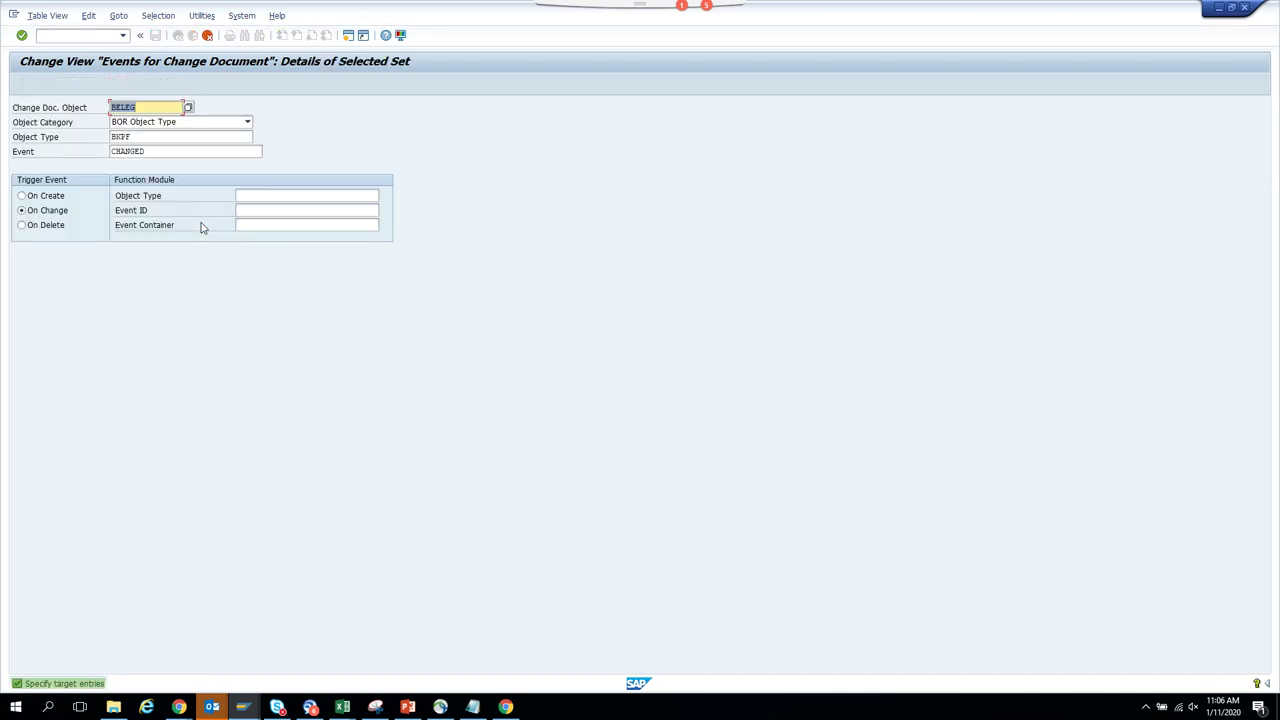
pyautogui.click(169, 151)
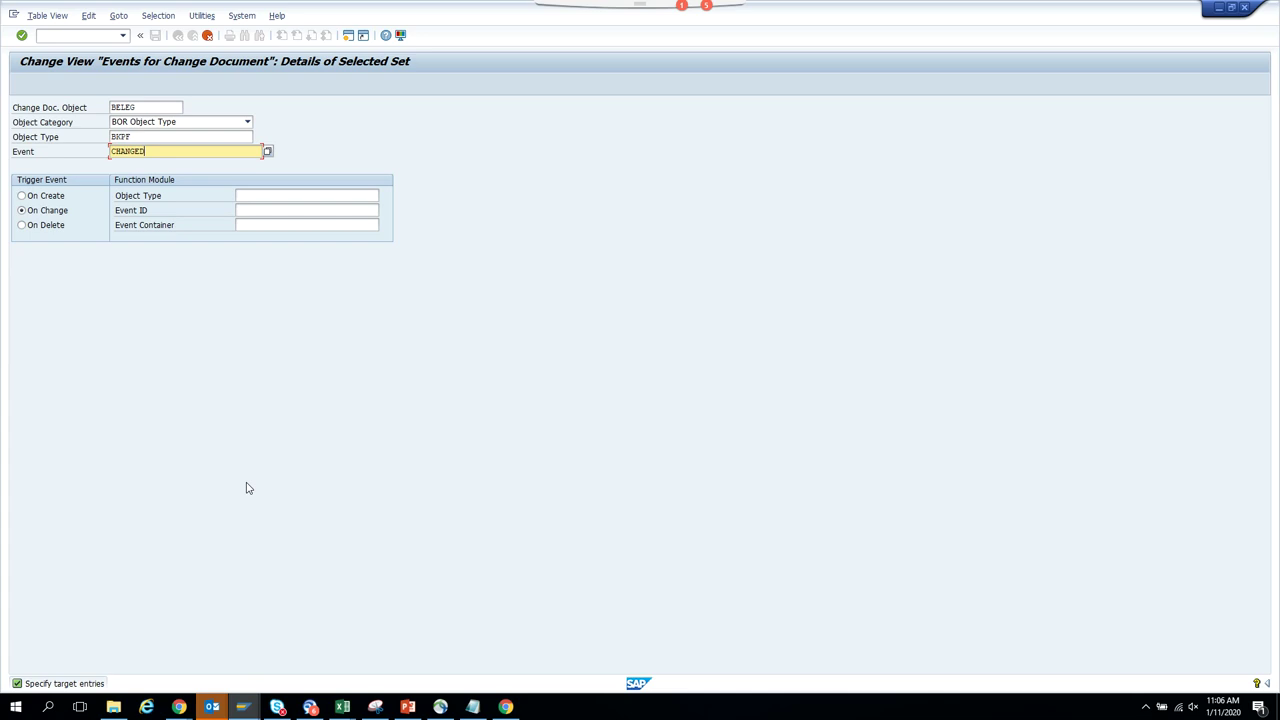
pyautogui.click(243, 707)
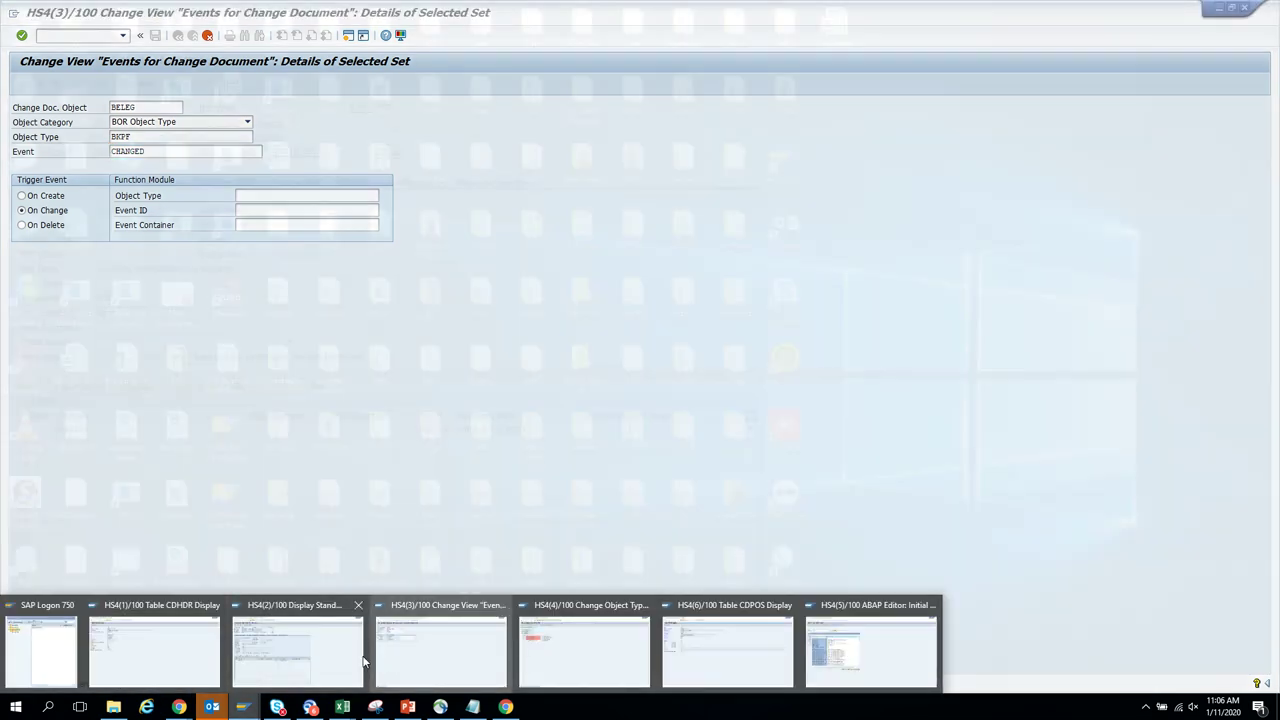
pyautogui.moveTo(313, 660)
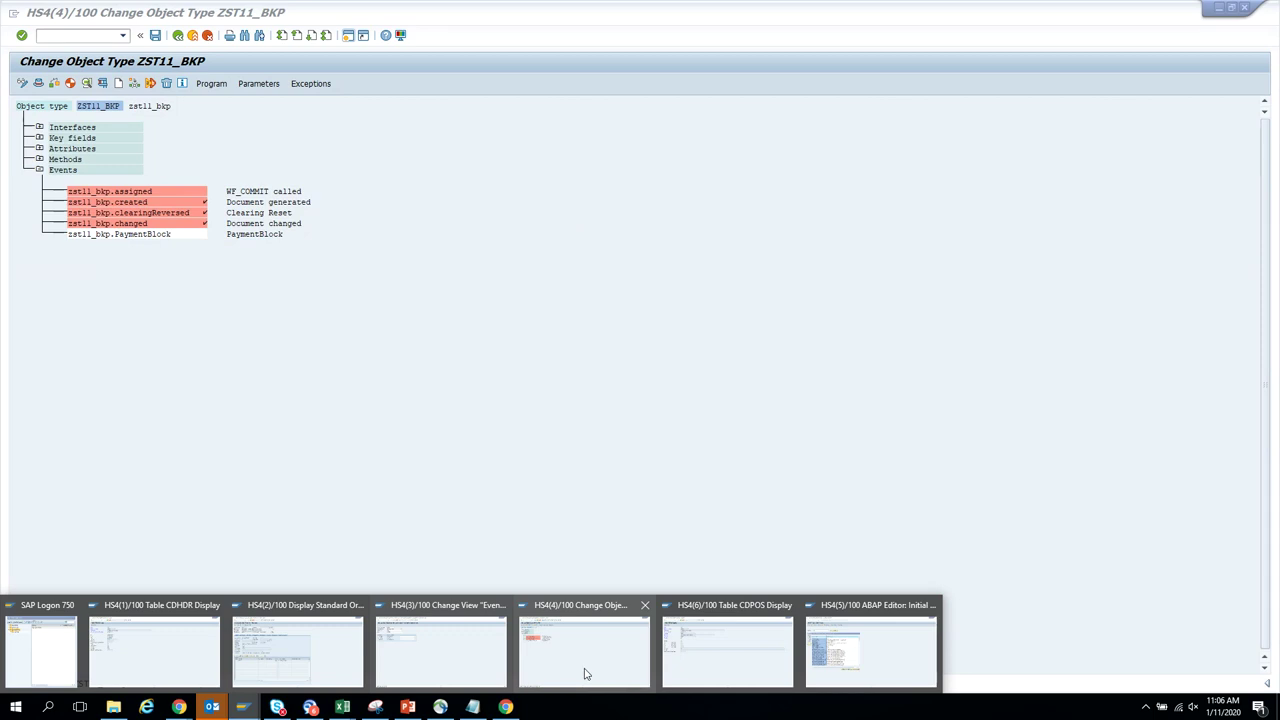
pyautogui.click(586, 674)
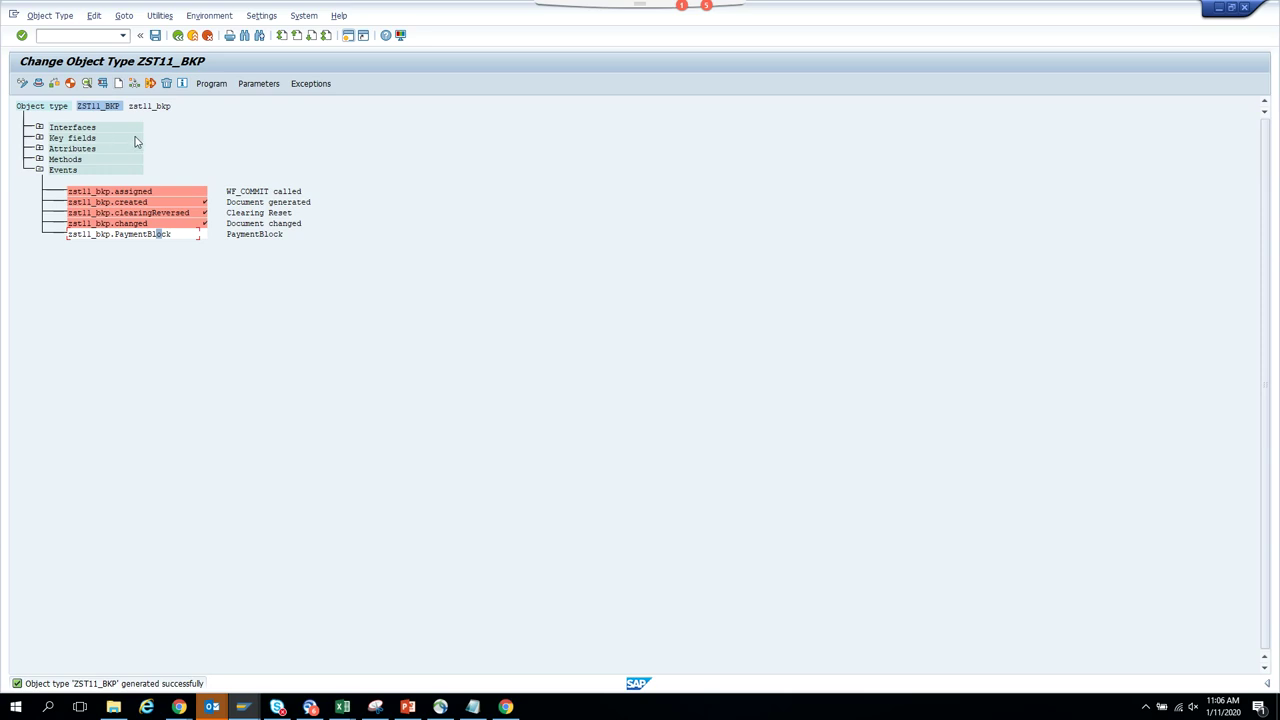
# Return to the Business Object Builder's initial screen for ZST11_BKP and open the delegation settings.
pyautogui.click(179, 37)
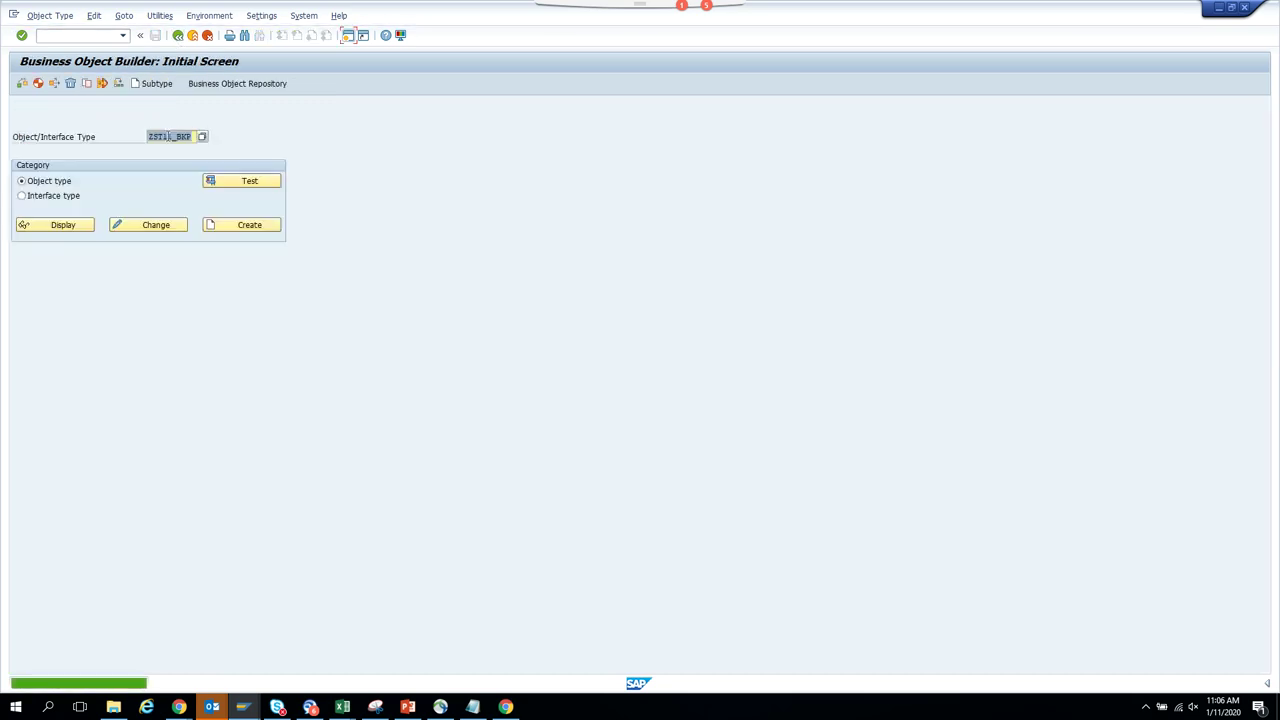
pyautogui.click(193, 141)
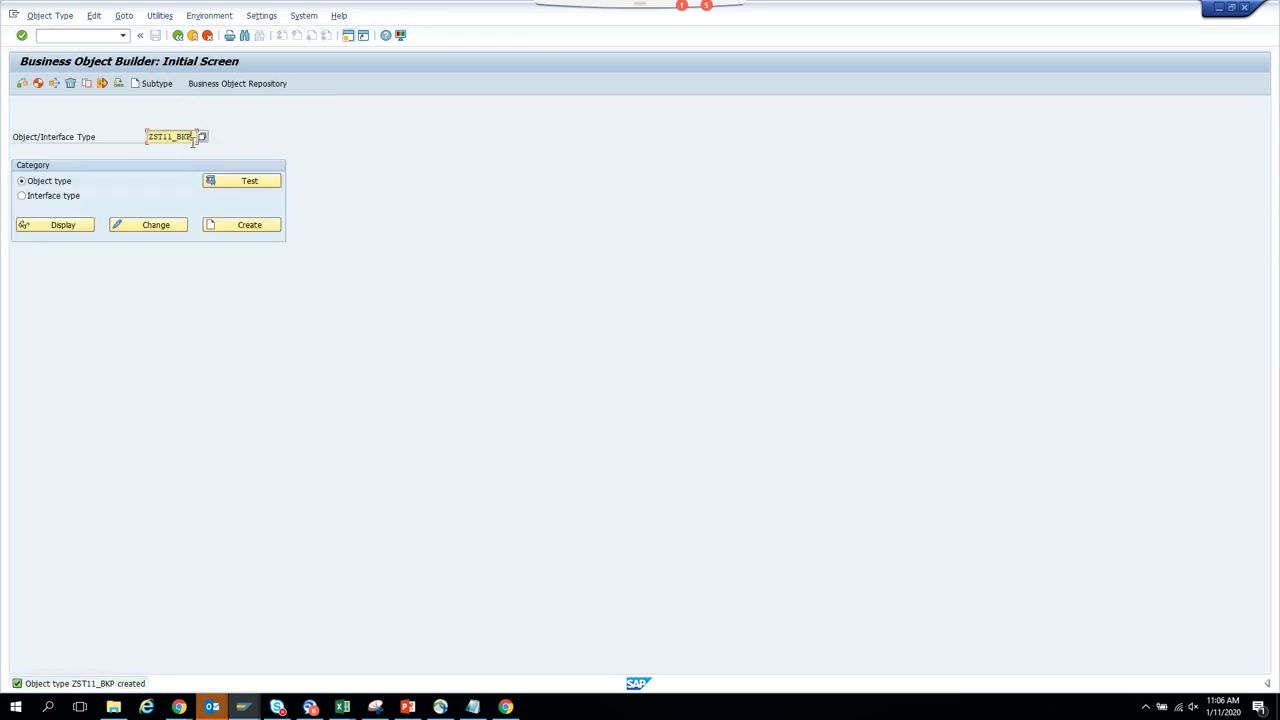
pyautogui.click(258, 16)
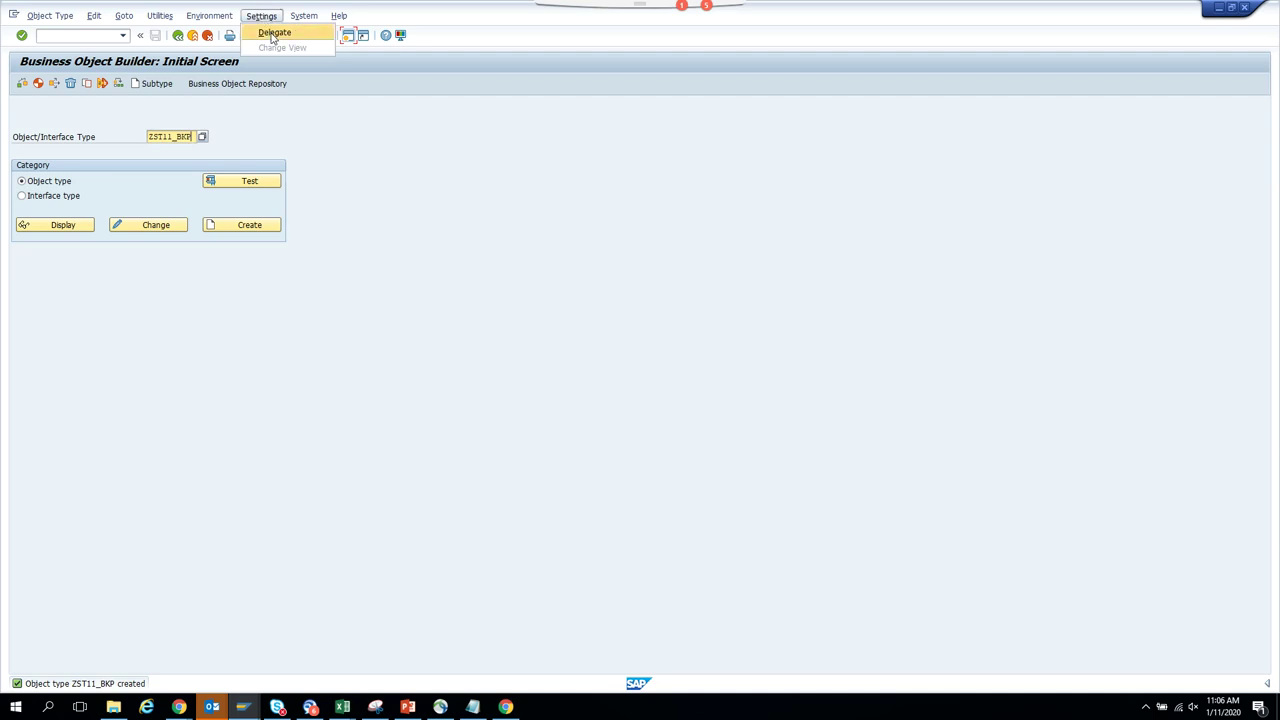
pyautogui.click(273, 37)
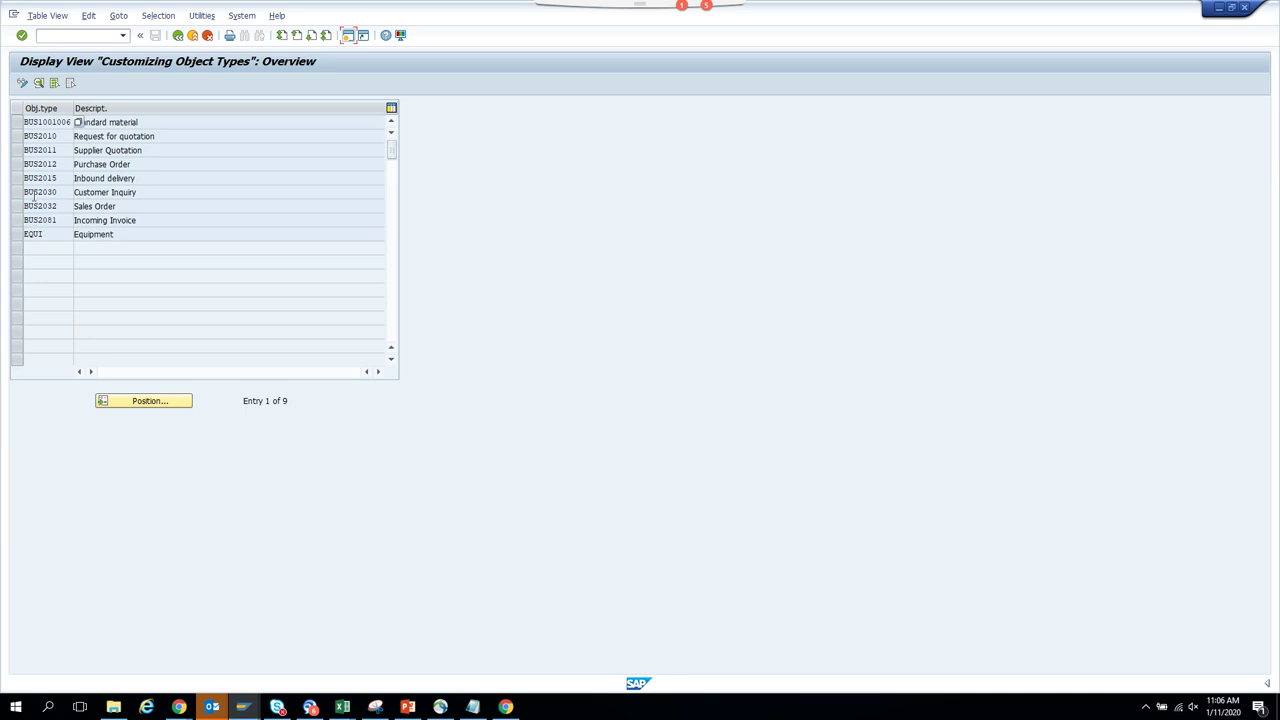
# Make the object type customizing editable and copy the BUS2010 entry as object type BKPF with delegation type ZST11_BKP.
pyautogui.click(17, 136)
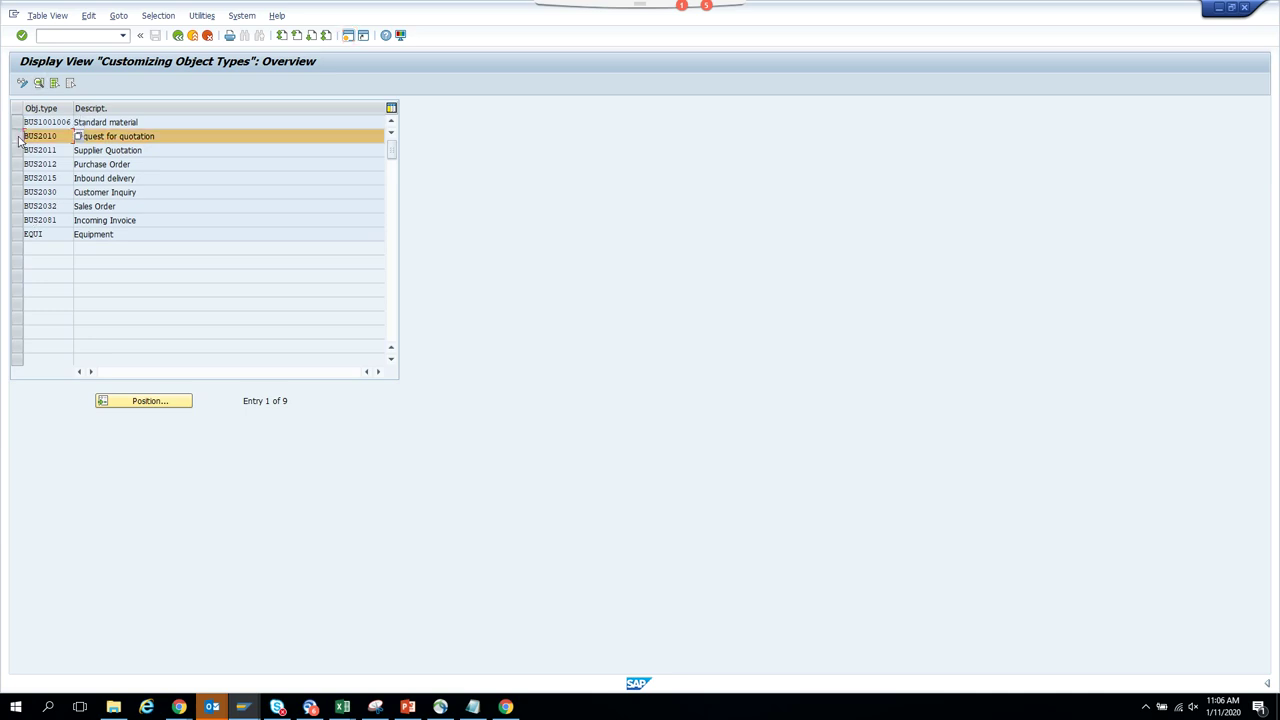
pyautogui.click(24, 83)
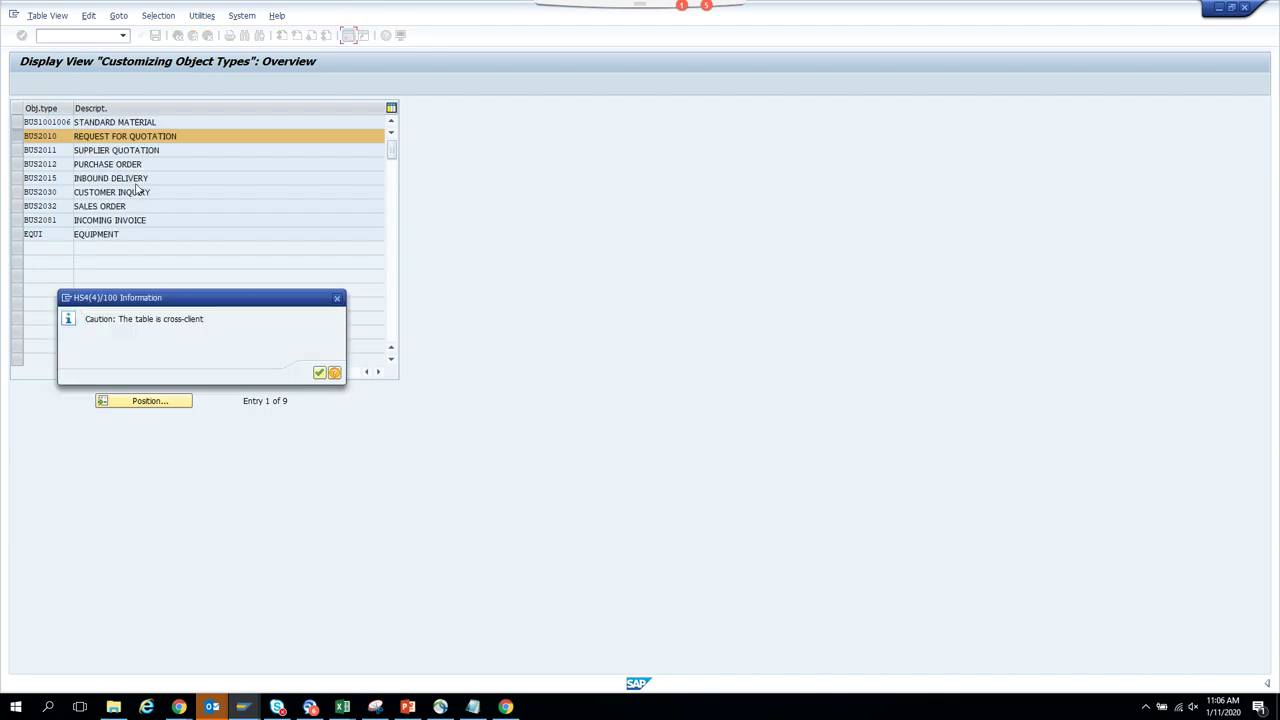
pyautogui.click(319, 372)
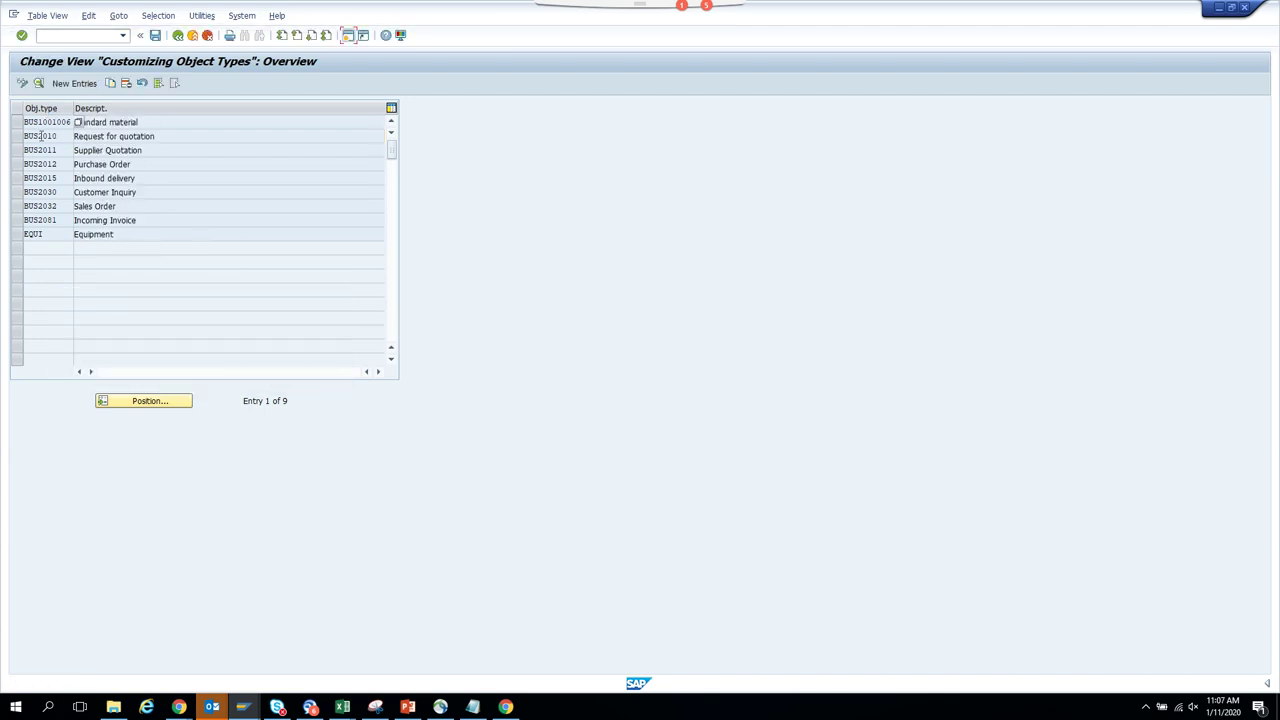
pyautogui.click(110, 83)
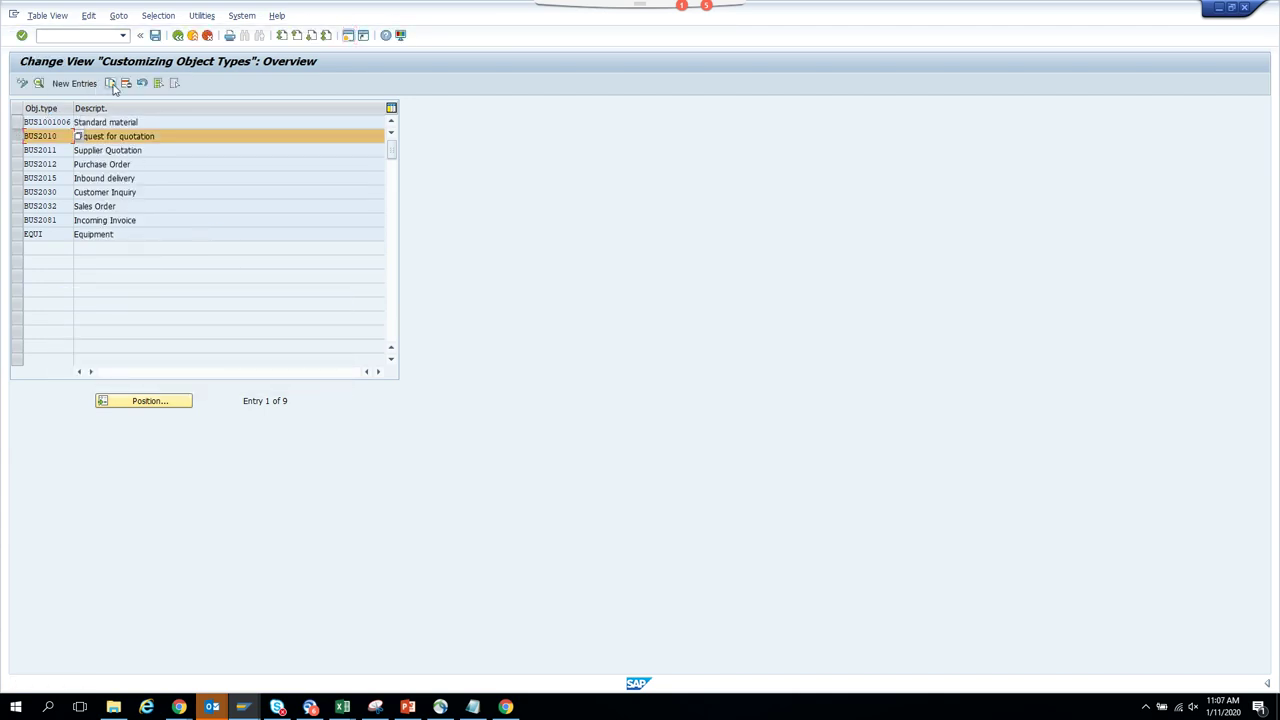
pyautogui.moveTo(155, 107); pyautogui.dragTo(112, 107)
pyautogui.write('BU')
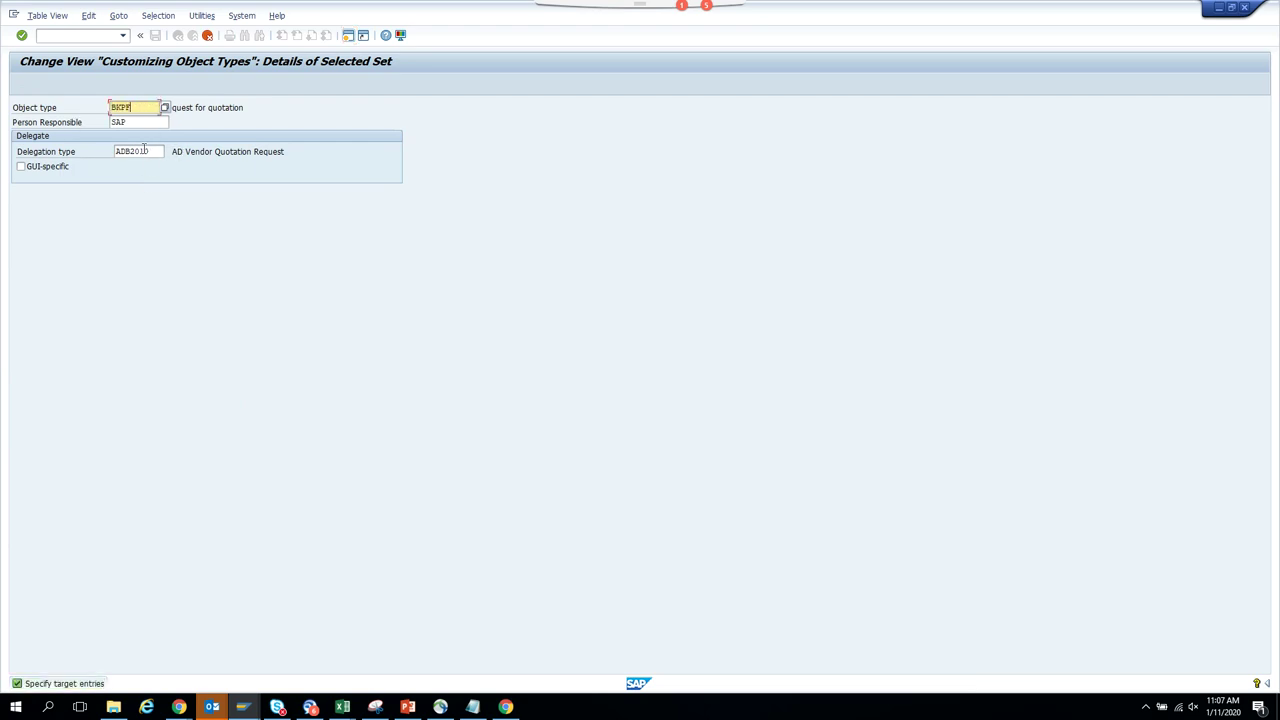
pyautogui.moveTo(150, 151); pyautogui.dragTo(89, 145)
pyautogui.write('ZST11_BKP')
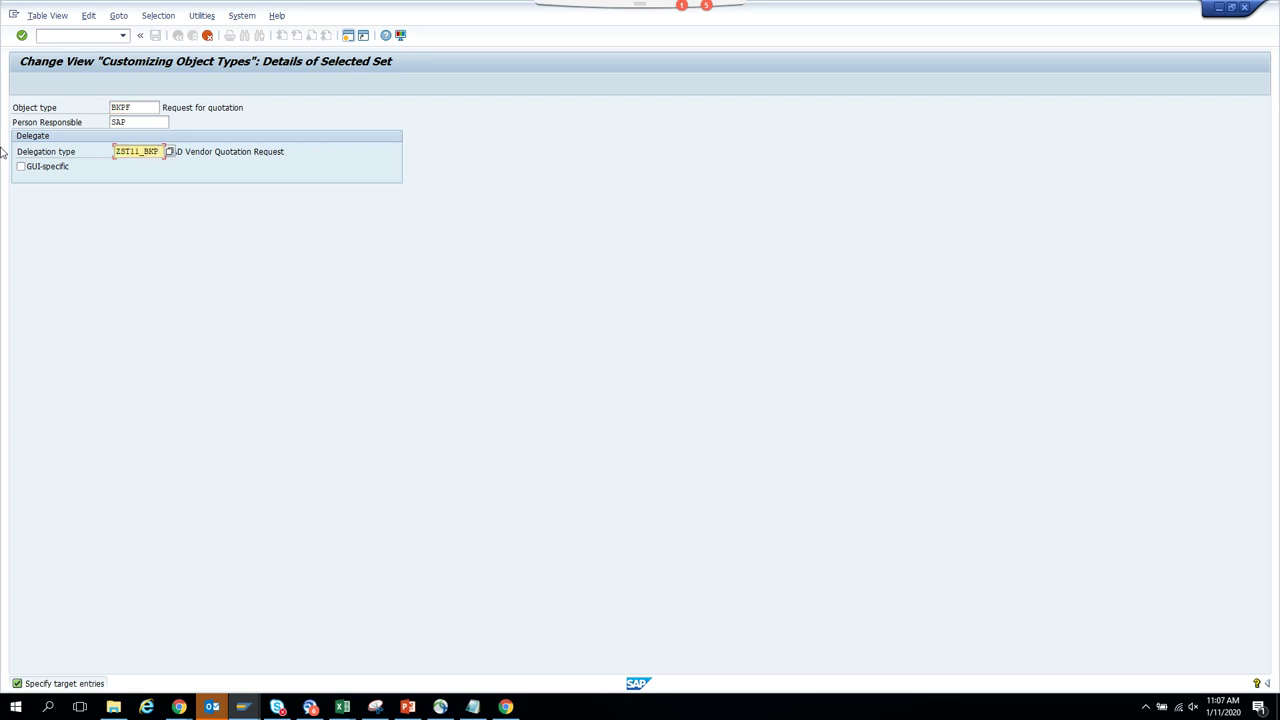
pyautogui.press('Return')
# Save the BKPF delegation entry, recording it in a new workbench request with the short description "event".
pyautogui.click(155, 36)
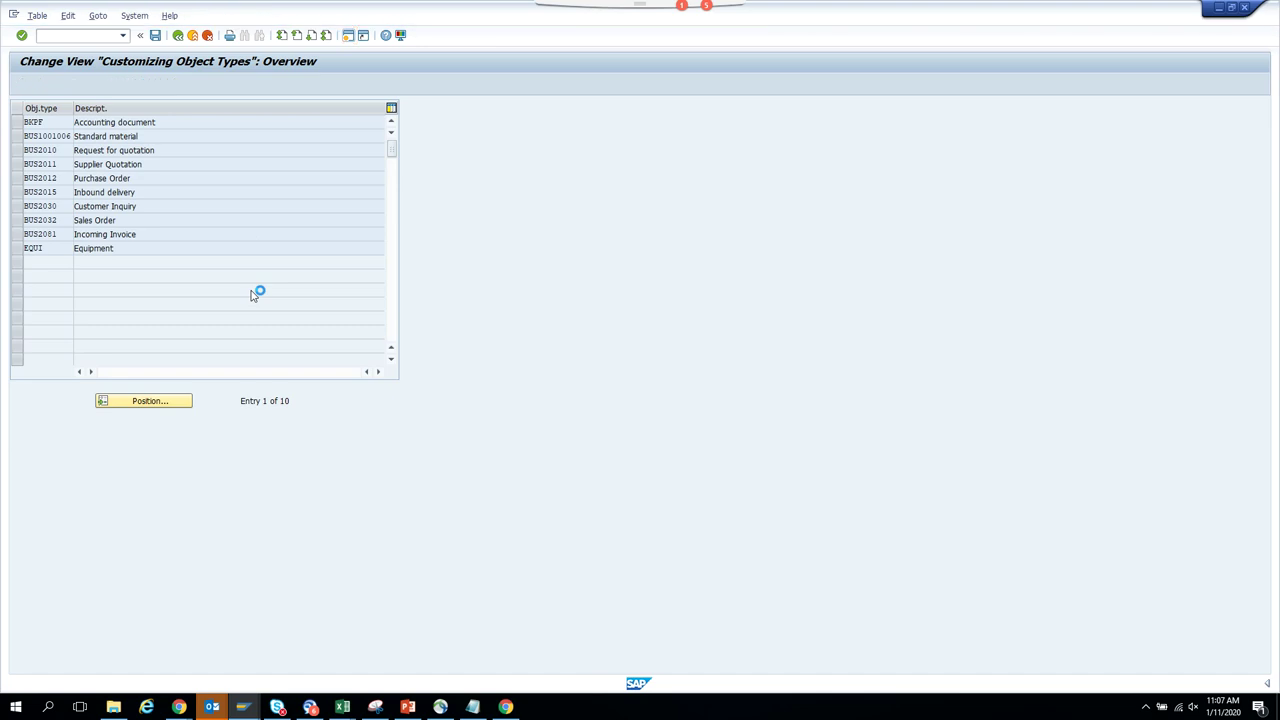
pyautogui.click(196, 226)
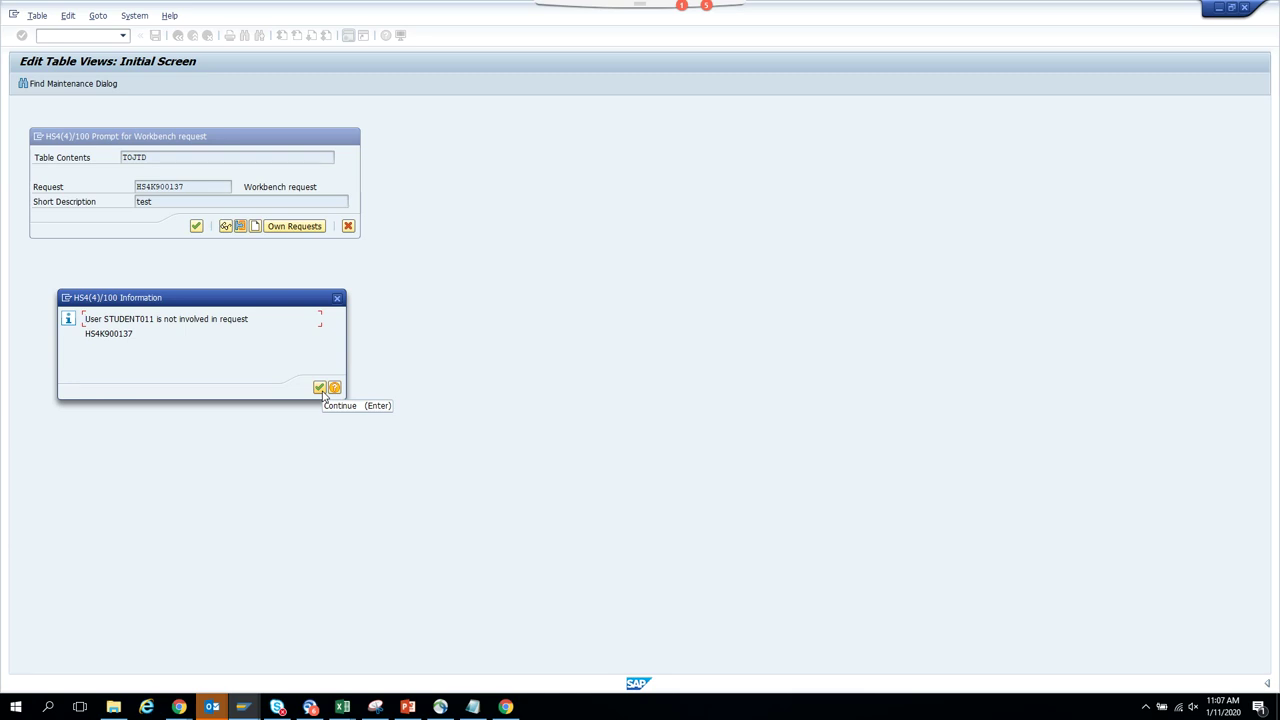
pyautogui.click(319, 388)
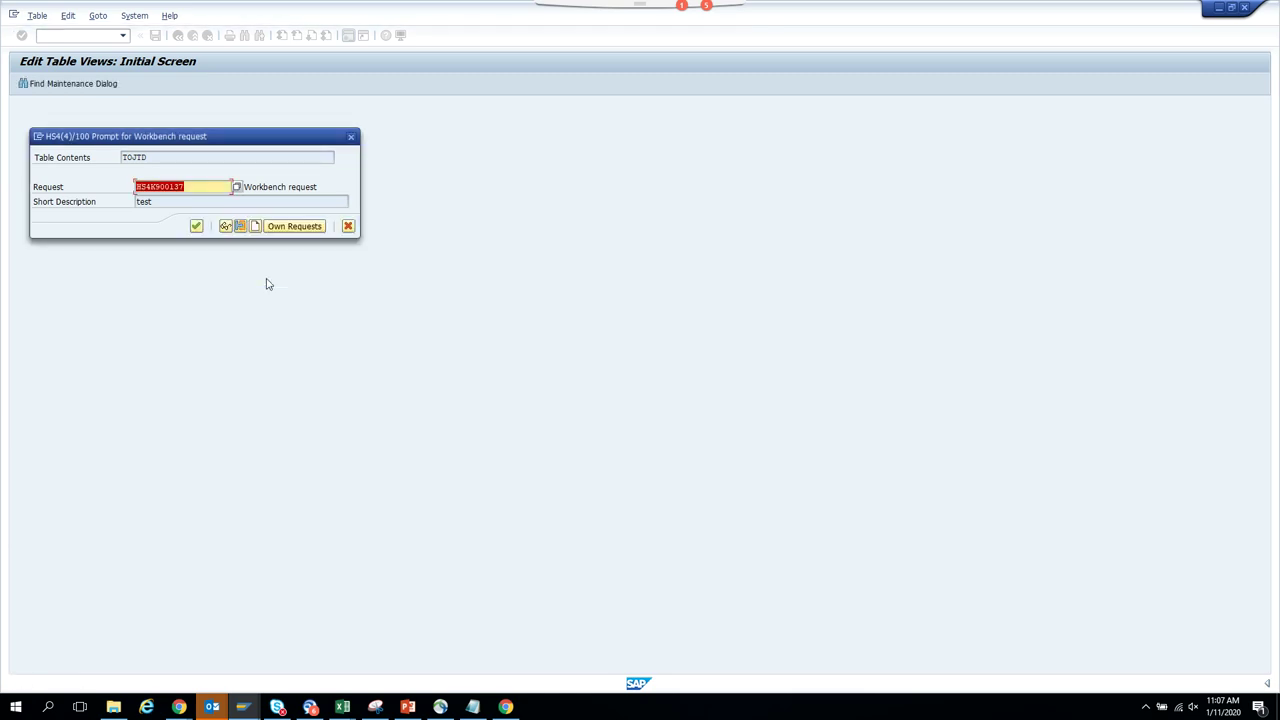
pyautogui.click(256, 226)
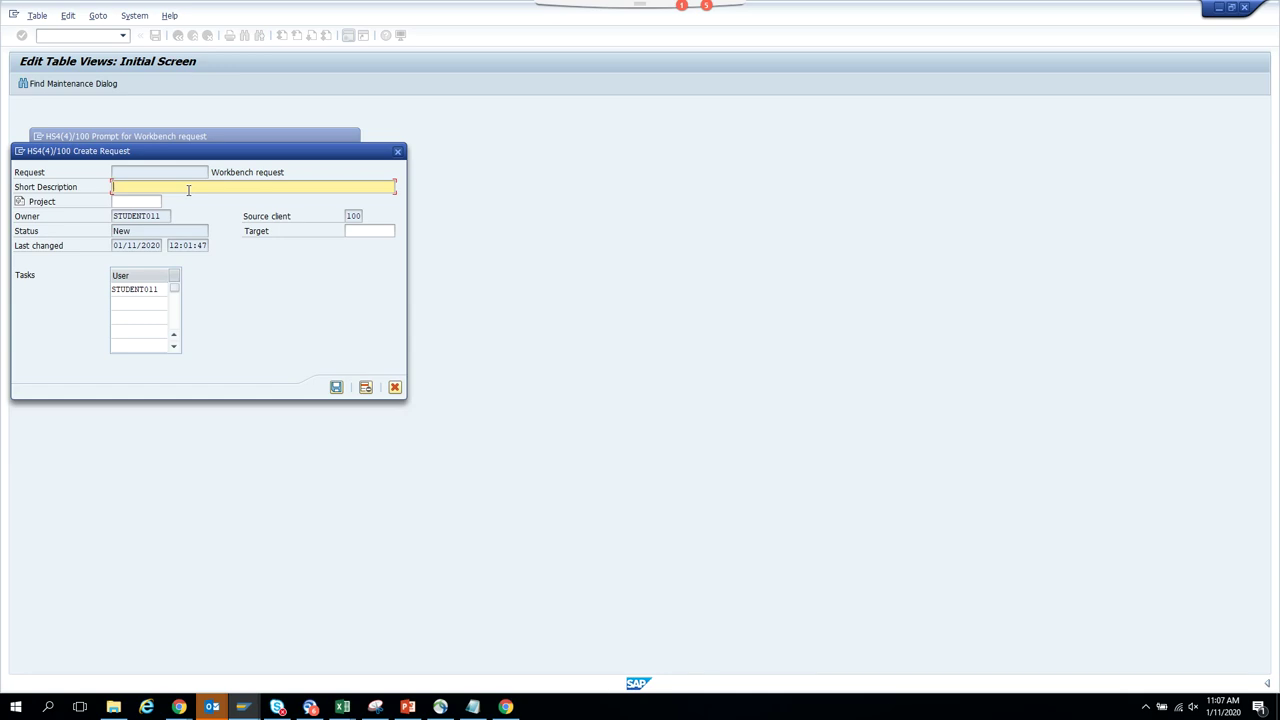
pyautogui.write('event')
pyautogui.press('Return')
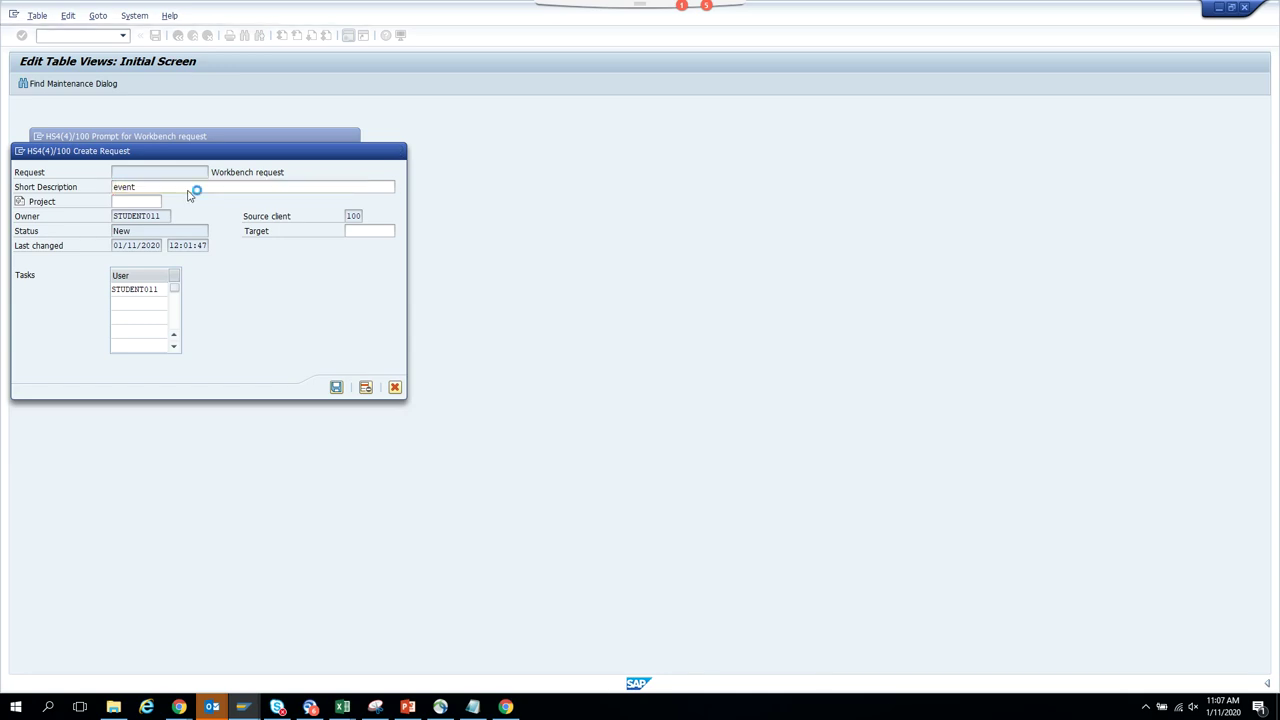
pyautogui.press('Return')
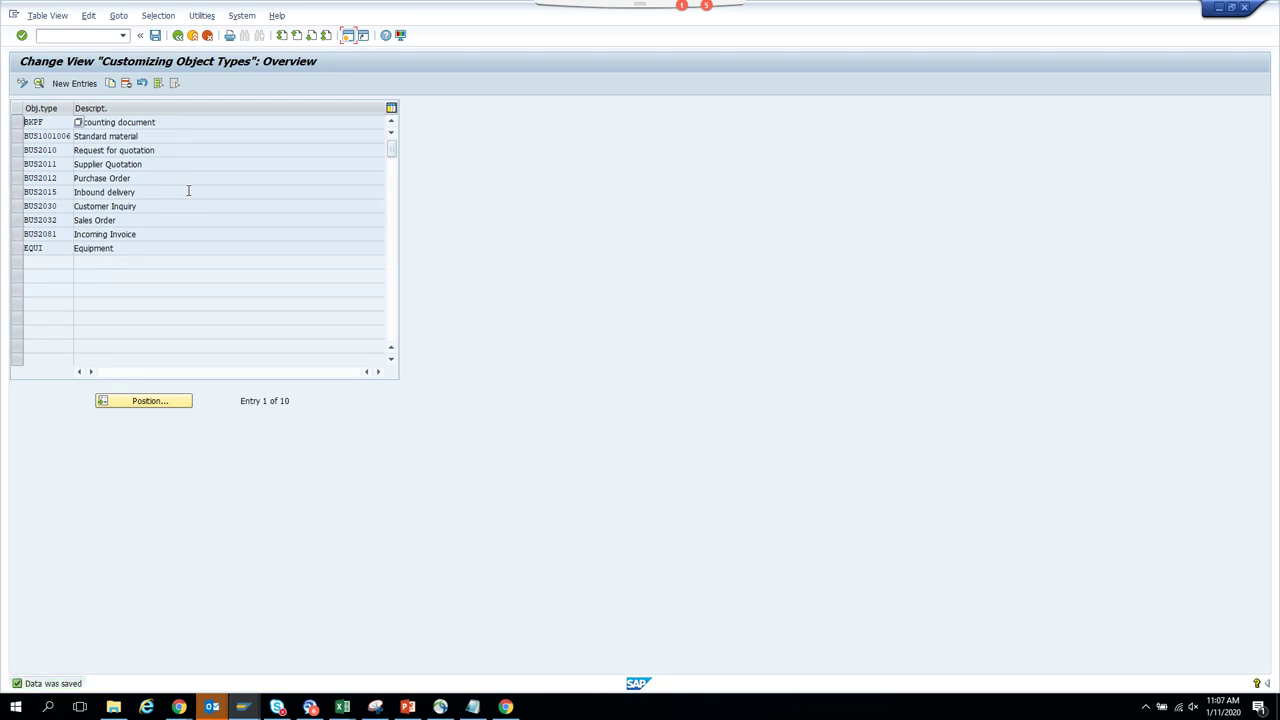
# Return to the session with the copied BELEG entry, select event PAYMENTBLOCK for BKPF, and confirm the copy with its dependent entries.
pyautogui.press('F3')
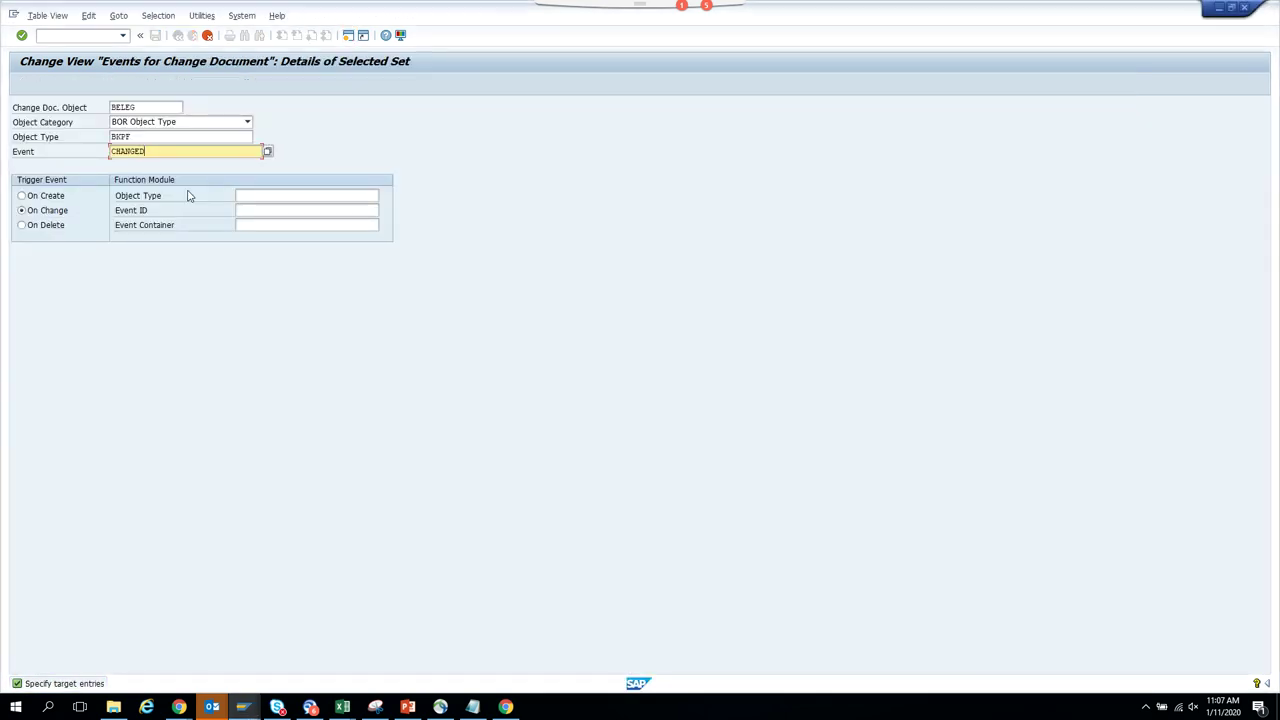
pyautogui.click(267, 152)
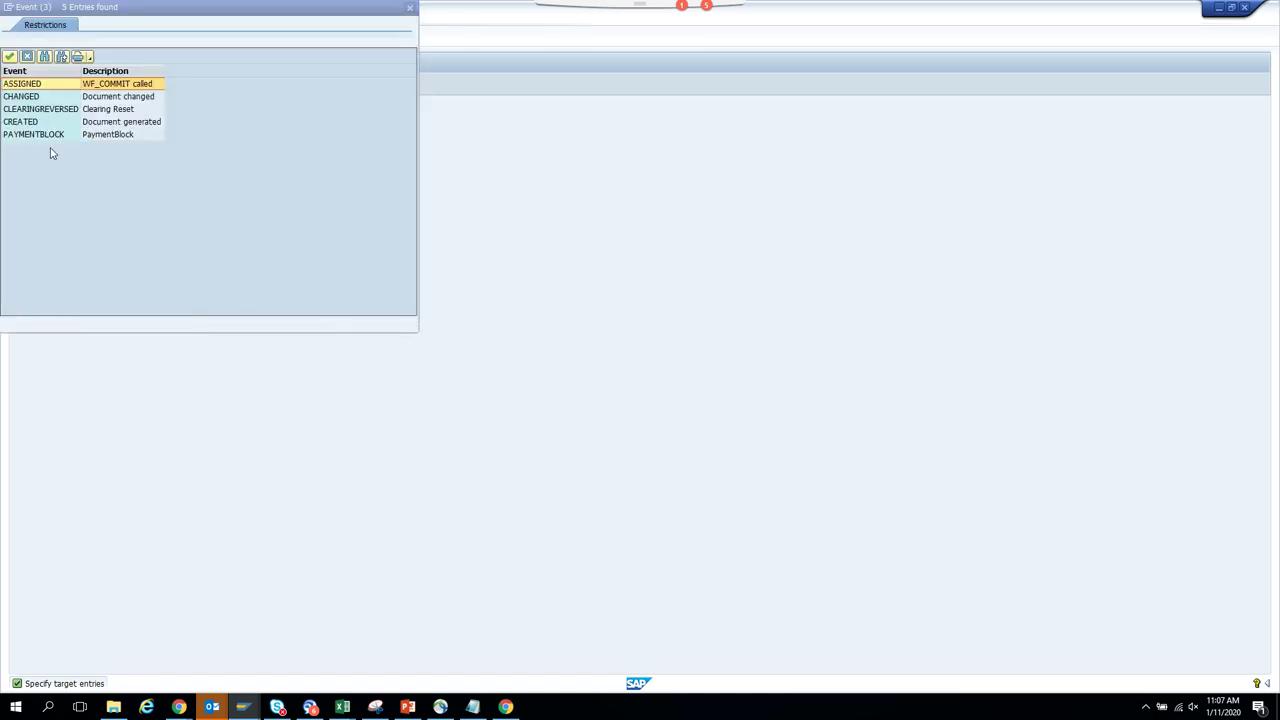
pyautogui.click(66, 137)
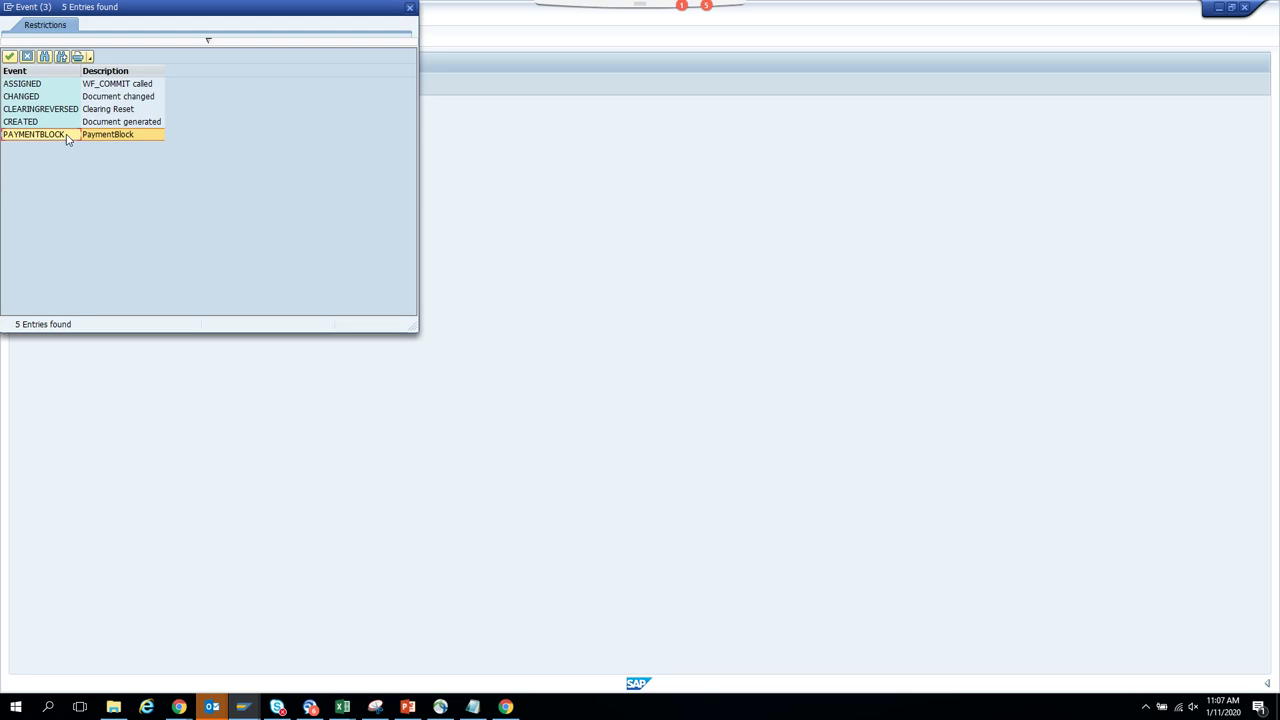
pyautogui.doubleClick(66, 137)
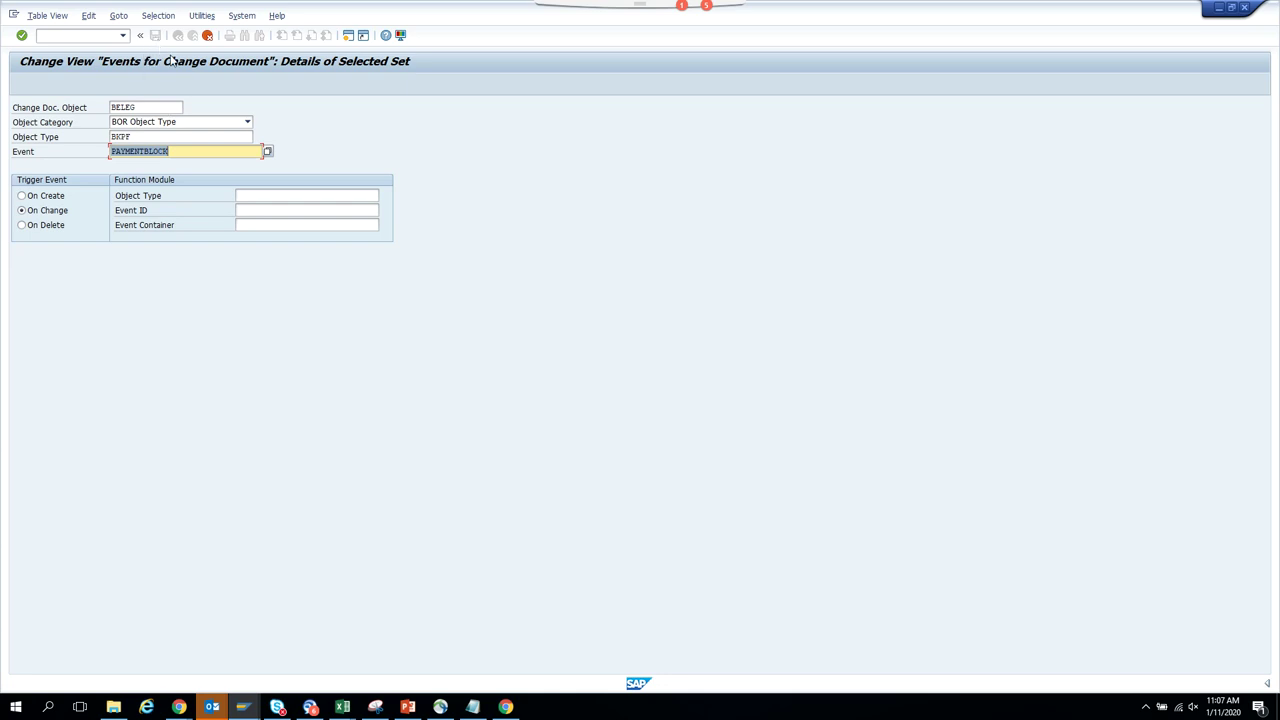
pyautogui.press('Return')
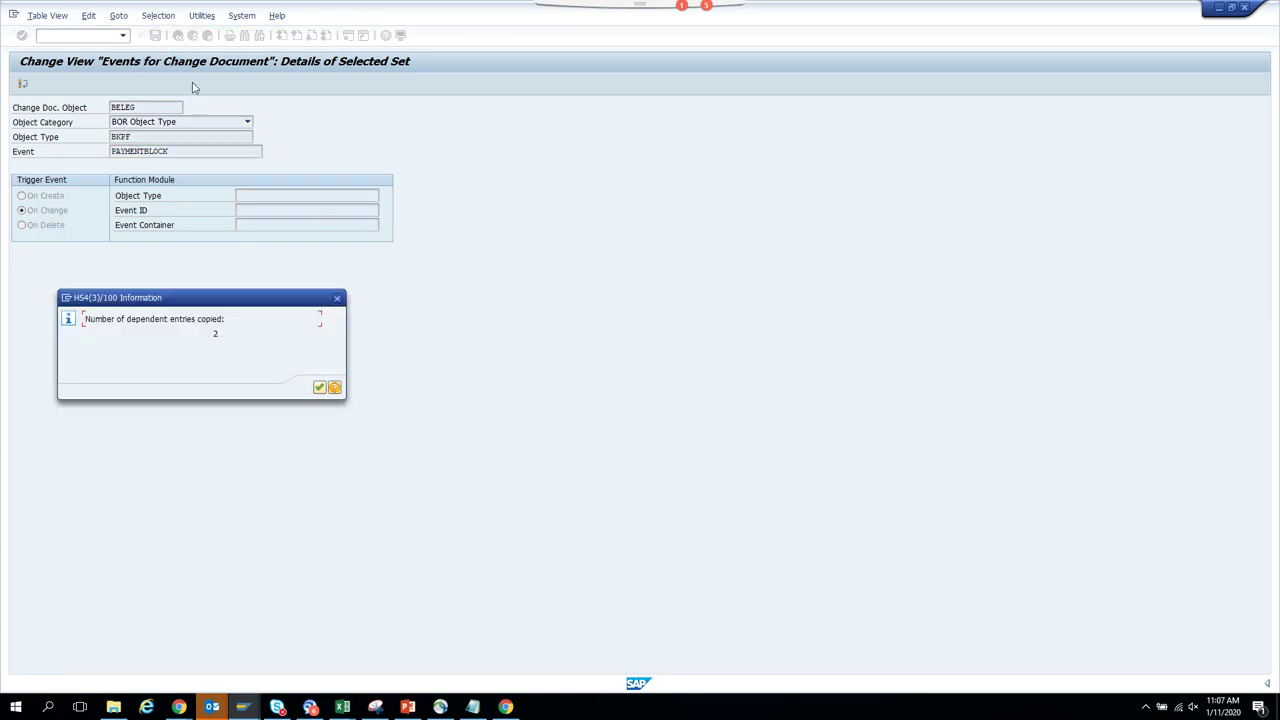
pyautogui.click(319, 387)
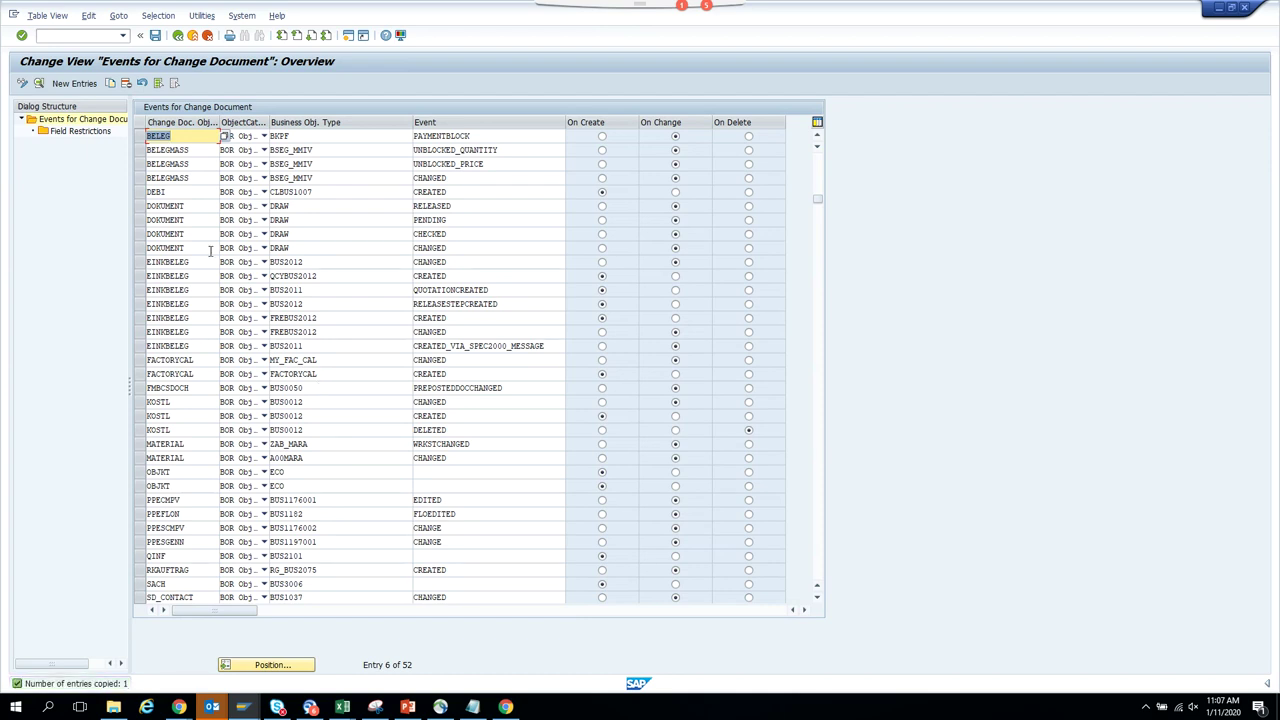
# Open the condition editor for the BELEG PAYMENTBLOCK entry's field restrictions and delete the ZLSCH and ZTERM conditions.
pyautogui.click(141, 137)
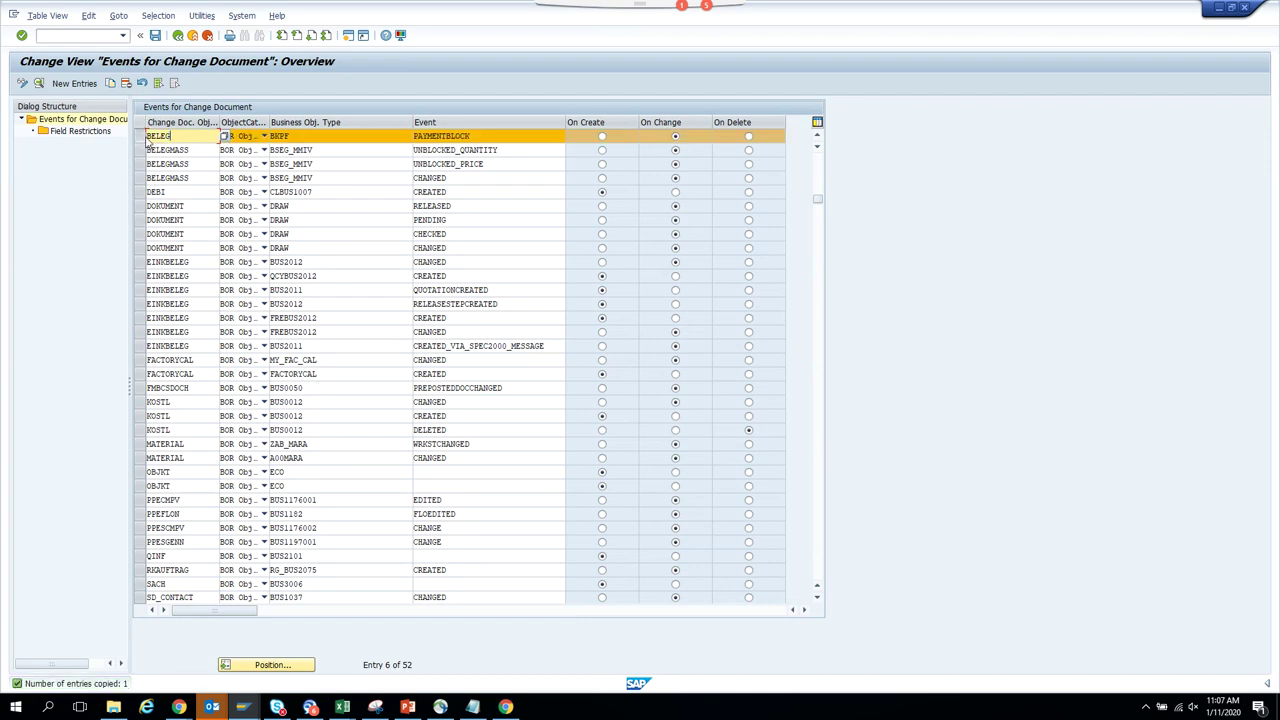
pyautogui.doubleClick(106, 133)
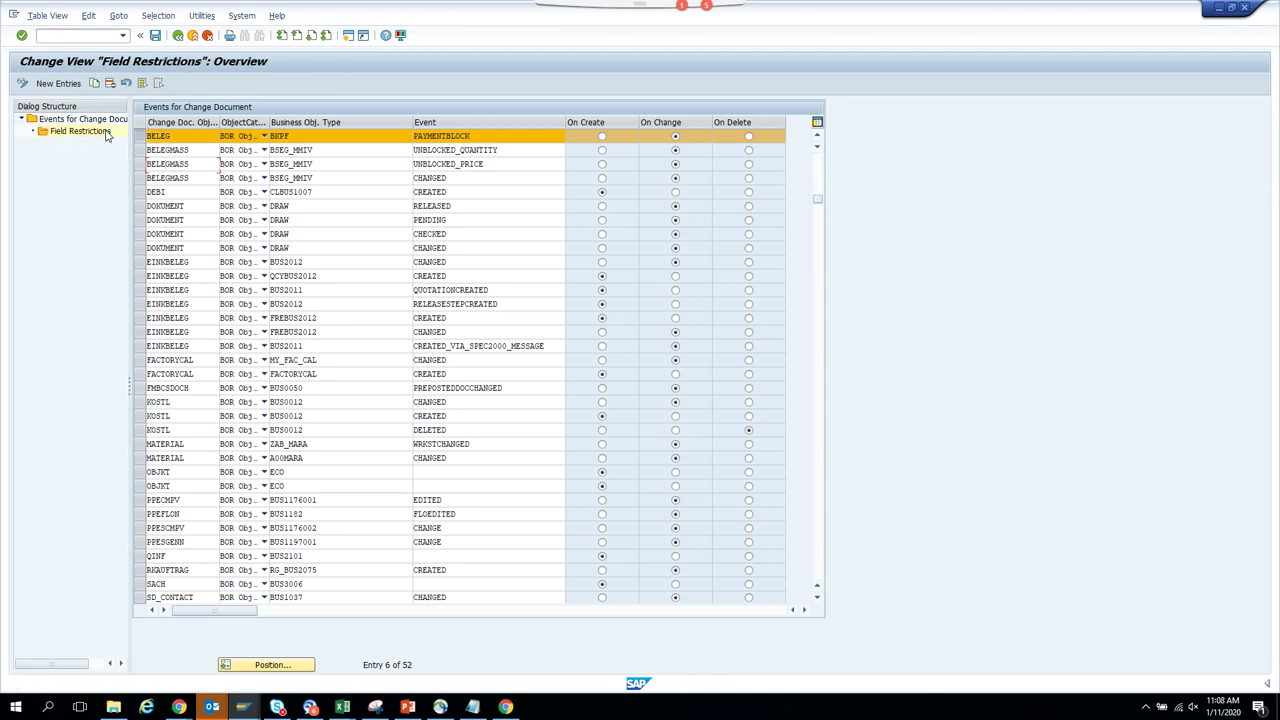
pyautogui.click(386, 112)
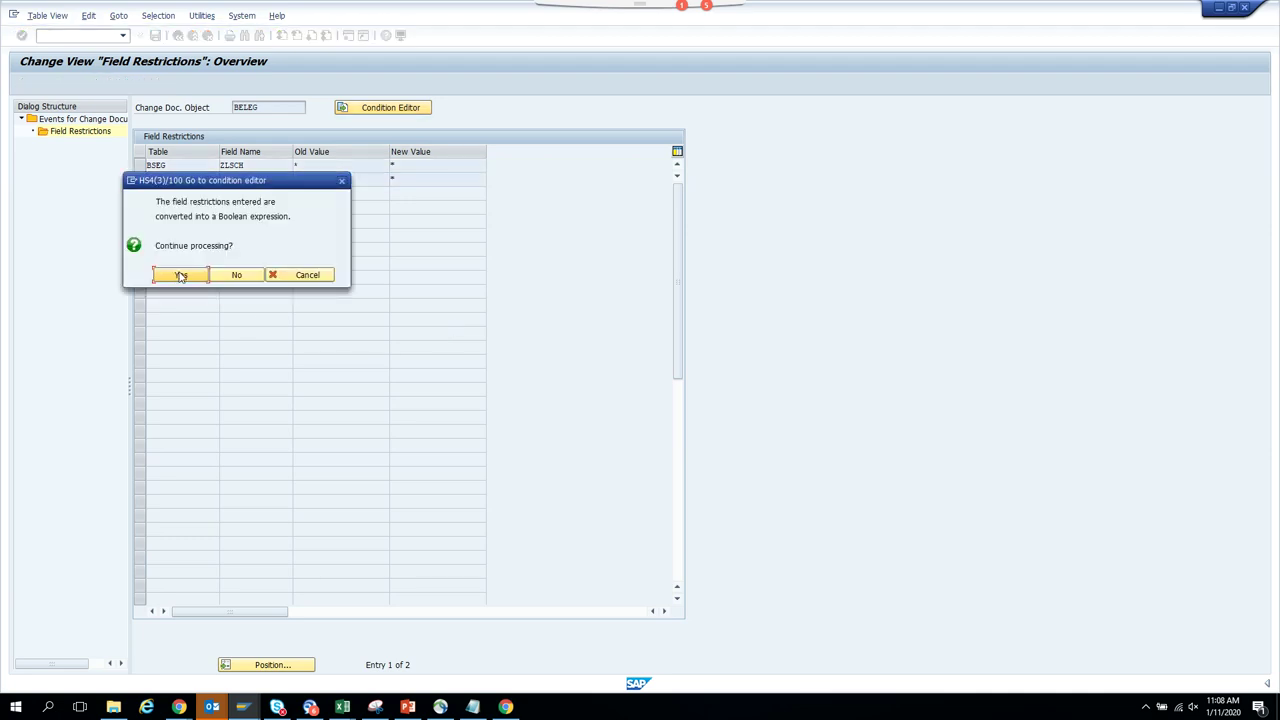
pyautogui.click(181, 275)
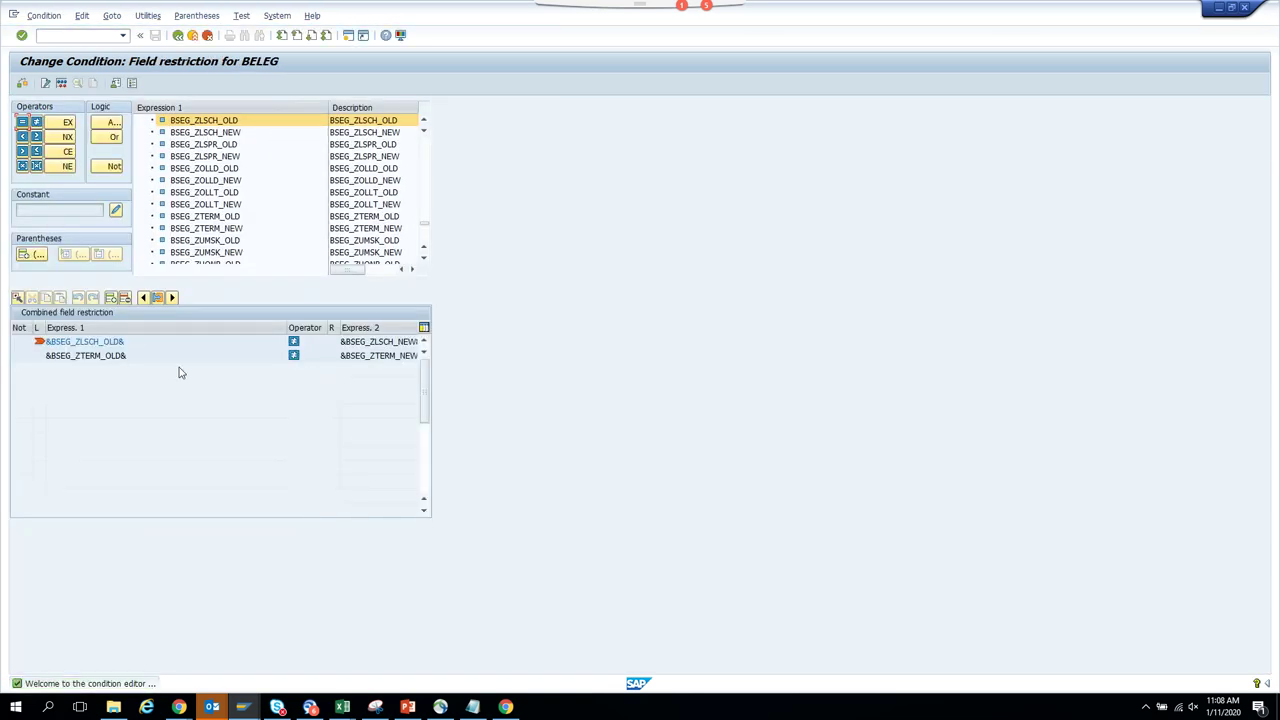
pyautogui.click(125, 298)
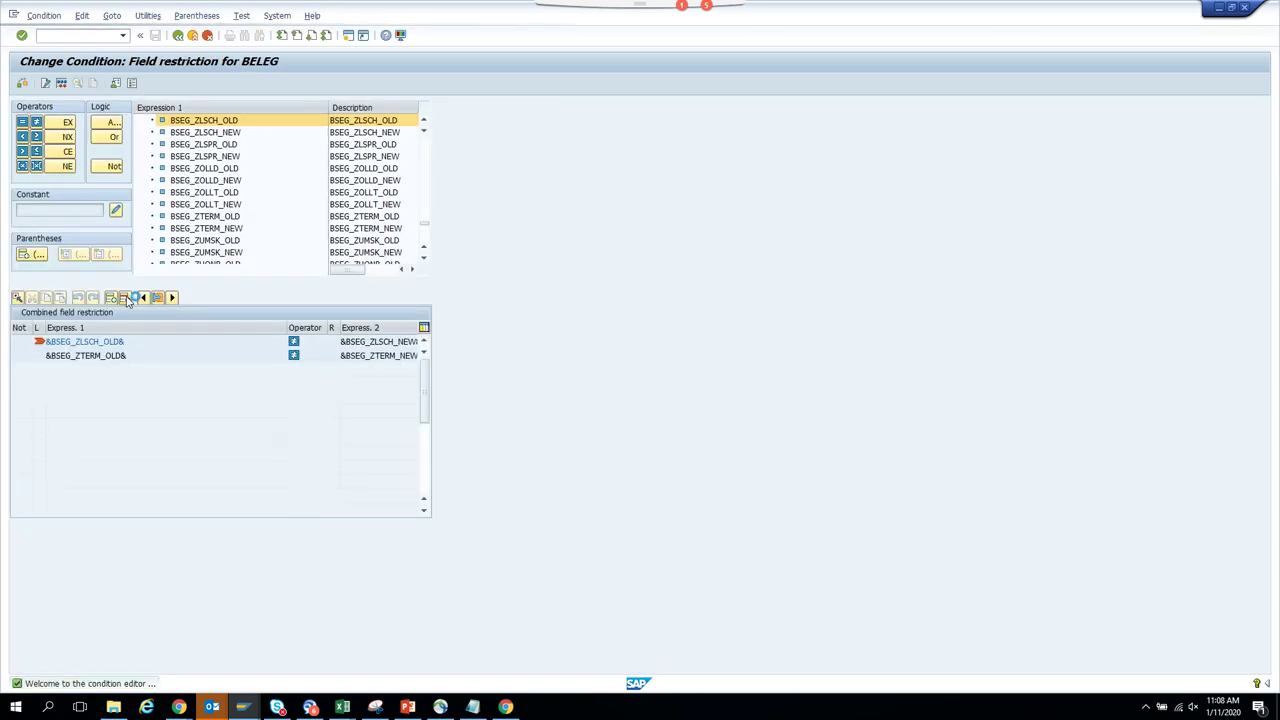
pyautogui.click(125, 298)
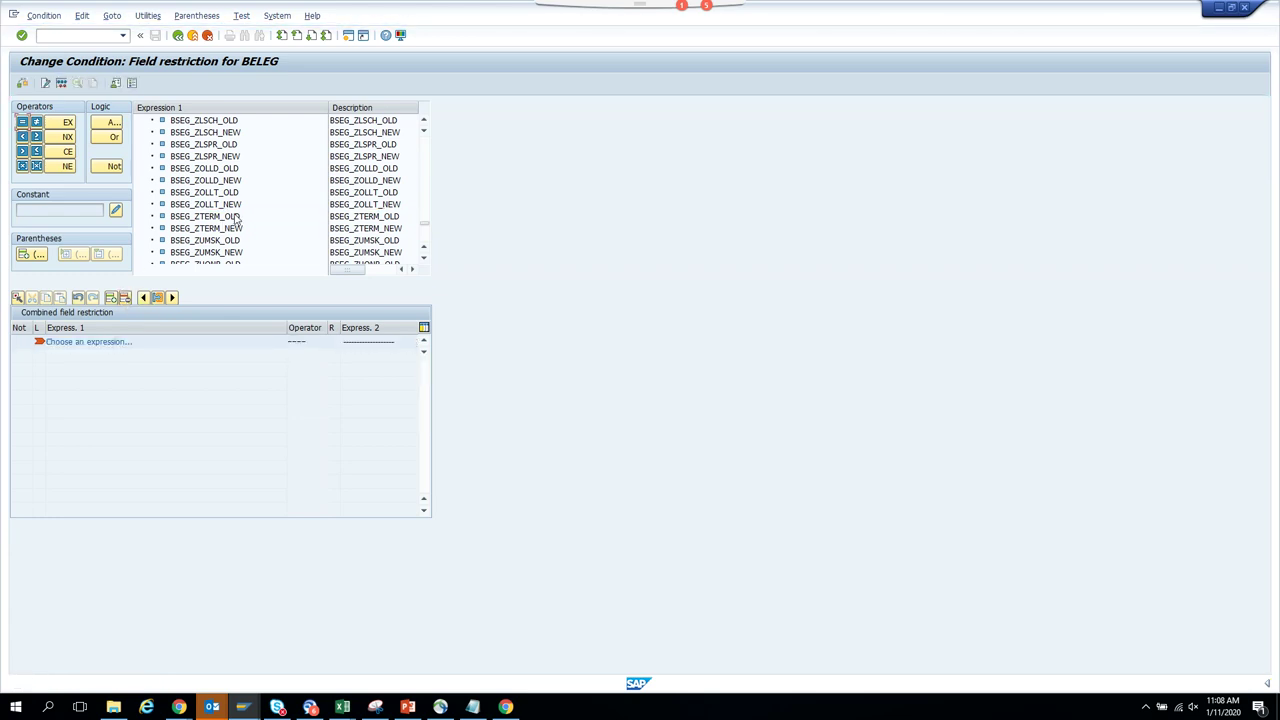
# Build a field restriction on BSEG_ZLSPR_NEW with the not-equal operator and return to the events overview.
pyautogui.click(423, 261)
pyautogui.click(423, 261)
pyautogui.click(423, 261)
pyautogui.click(423, 261)
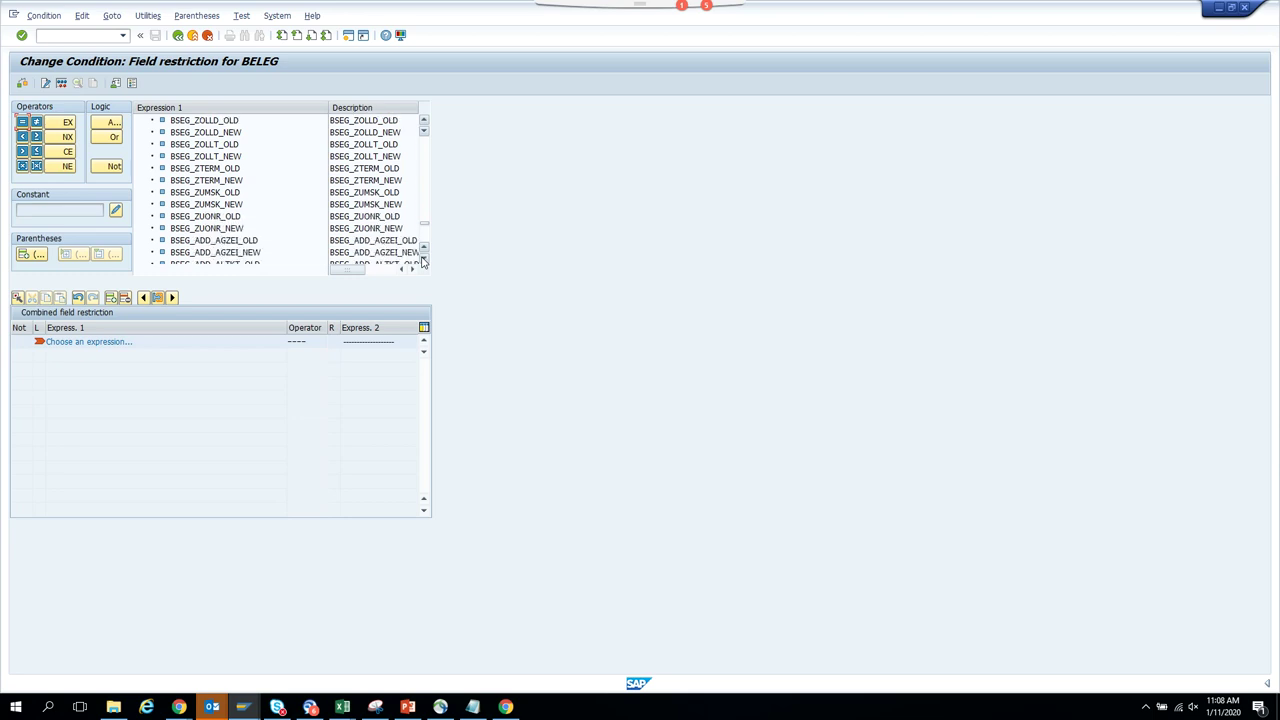
pyautogui.click(424, 121)
pyautogui.click(424, 121)
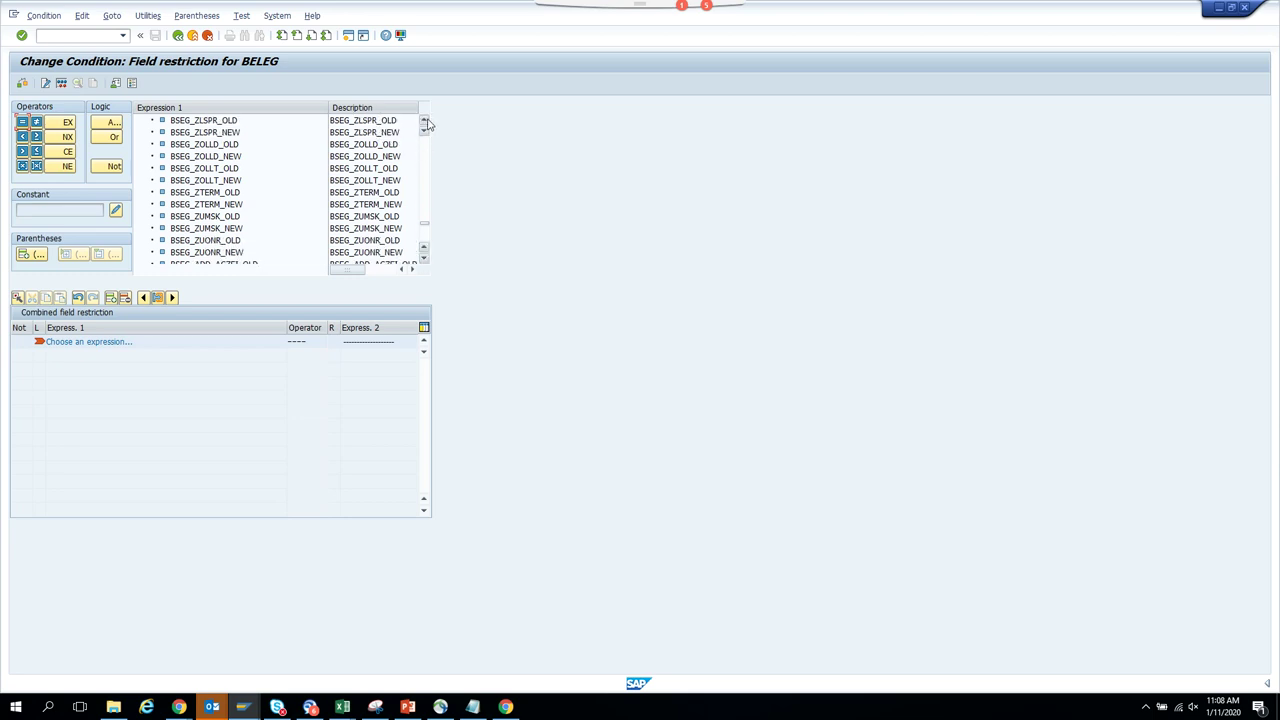
pyautogui.doubleClick(225, 134)
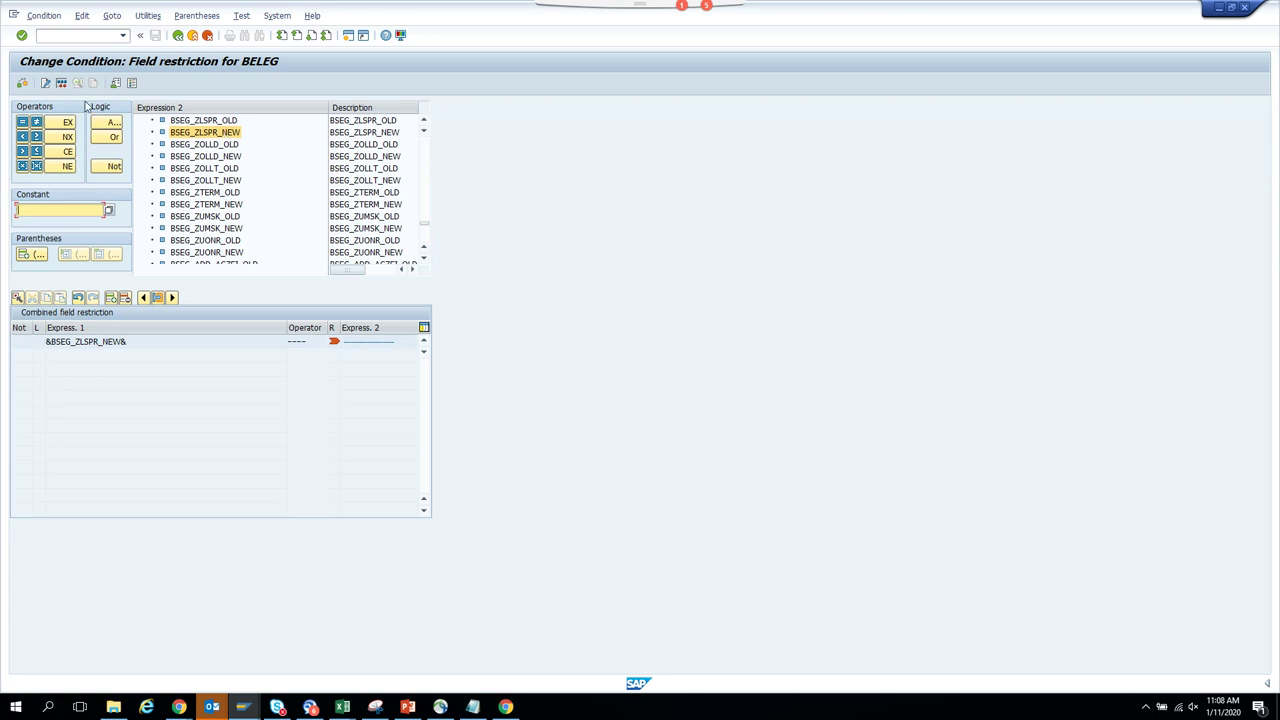
pyautogui.click(22, 121)
pyautogui.click(36, 122)
pyautogui.click(178, 35)
pyautogui.click(196, 211)
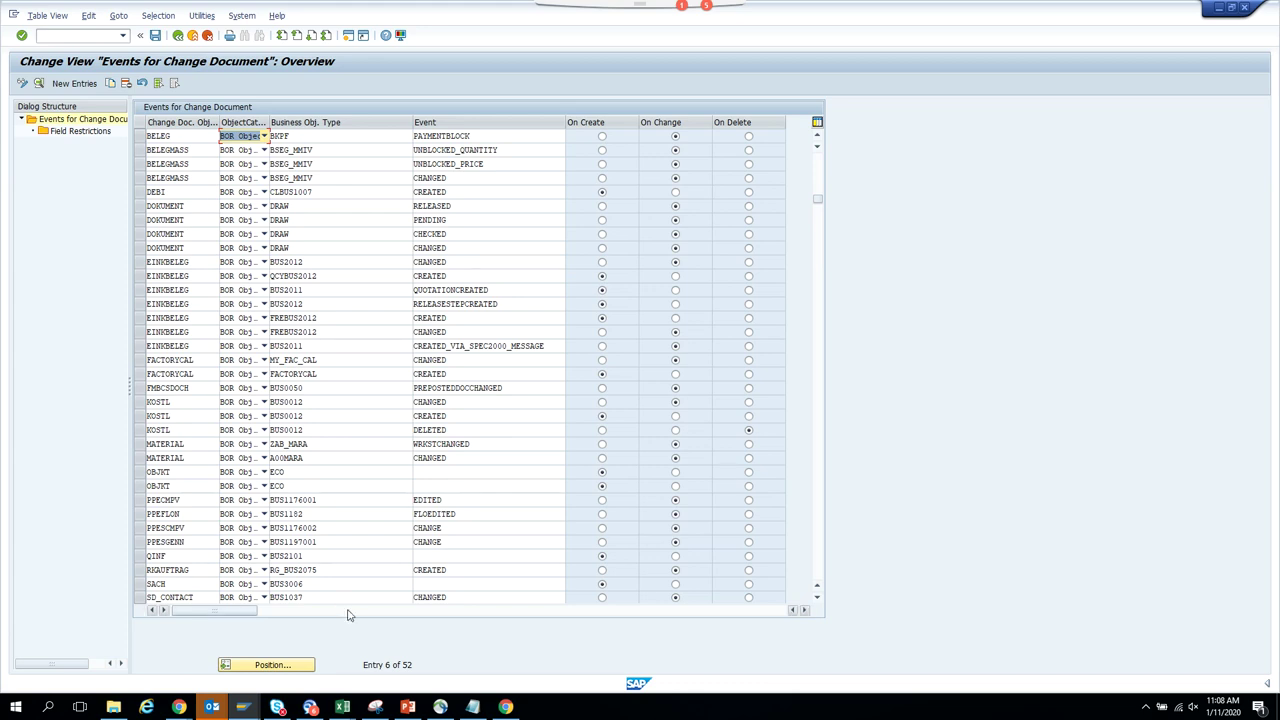
# Switch to the session displaying table CDHDR and start transaction PFTC there.
pyautogui.click(255, 710)
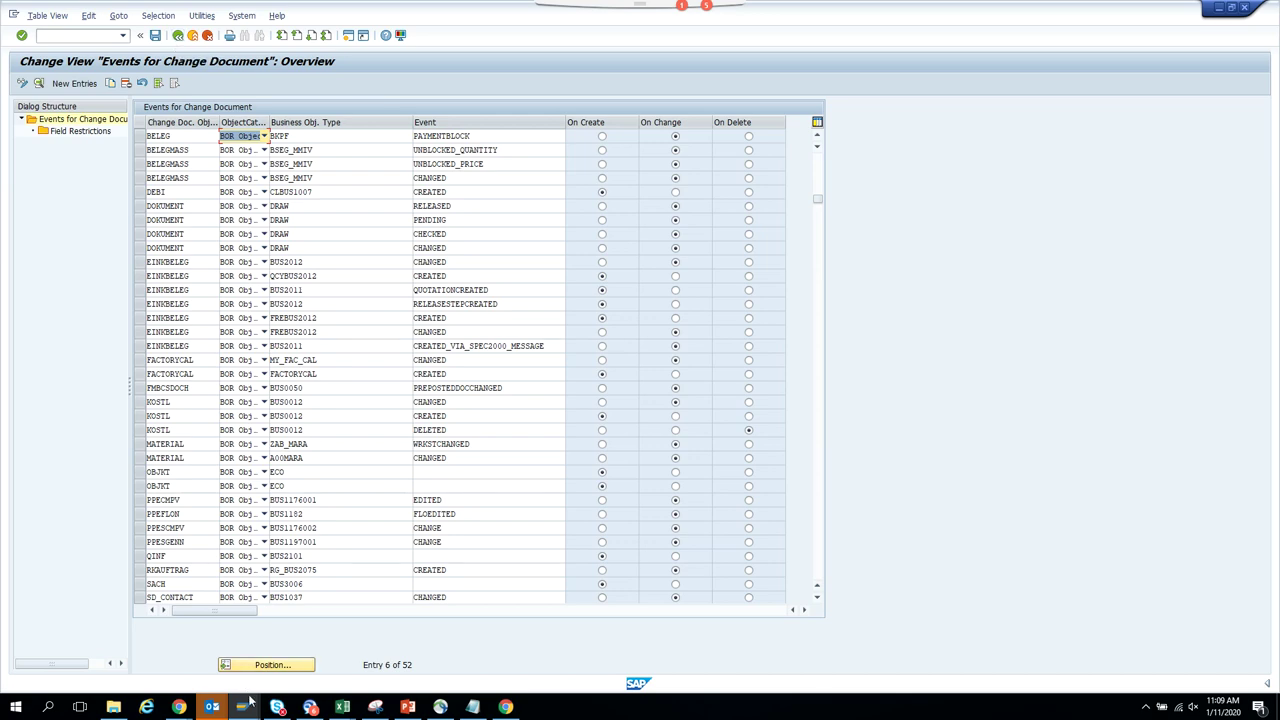
pyautogui.moveTo(242, 706)
pyautogui.moveTo(318, 637)
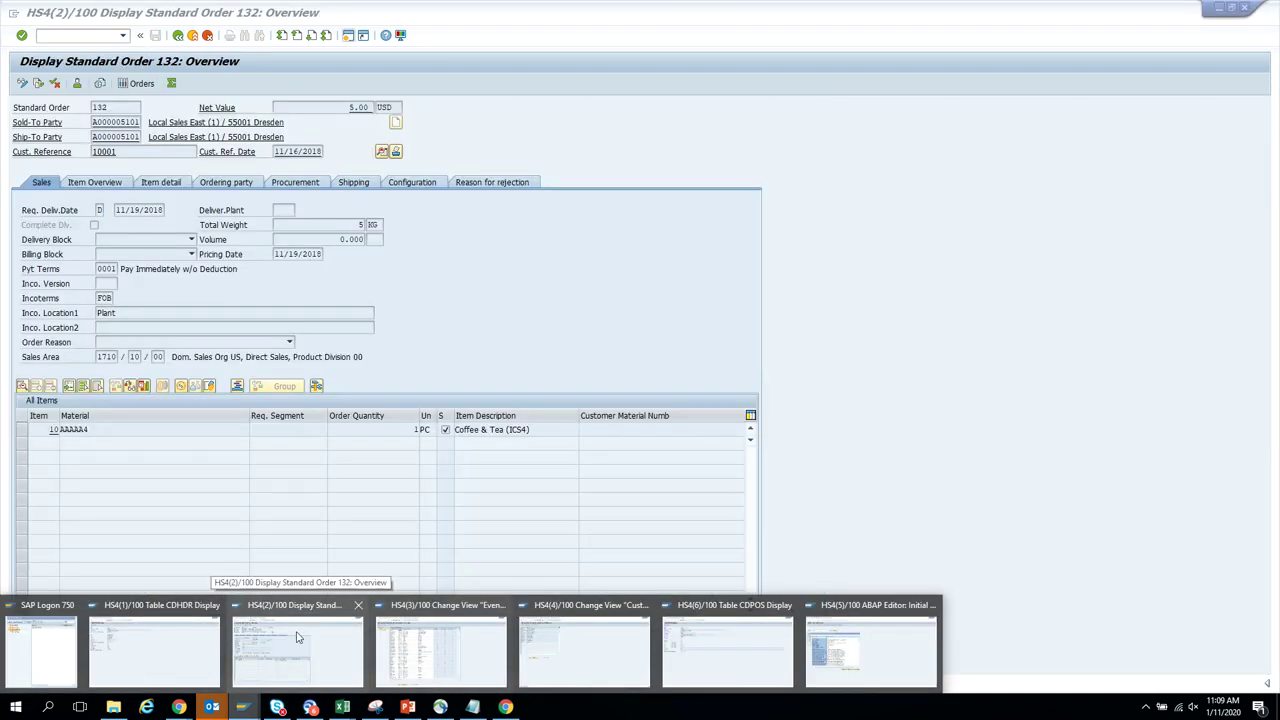
pyautogui.click(131, 651)
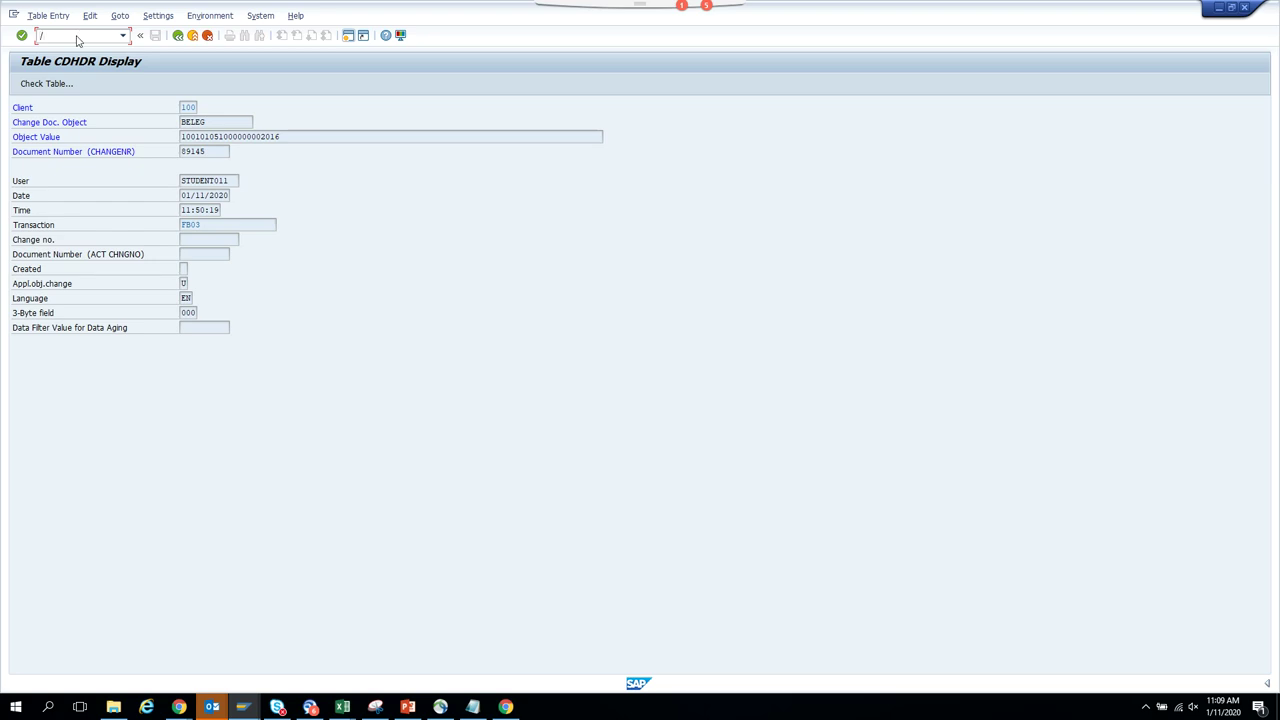
pyautogui.click(76, 40)
pyautogui.write('/npftc')
pyautogui.press('Return')
# Create a new task of type Workflow Template with the abbreviation ZST11_BKPF.
pyautogui.click(181, 140)
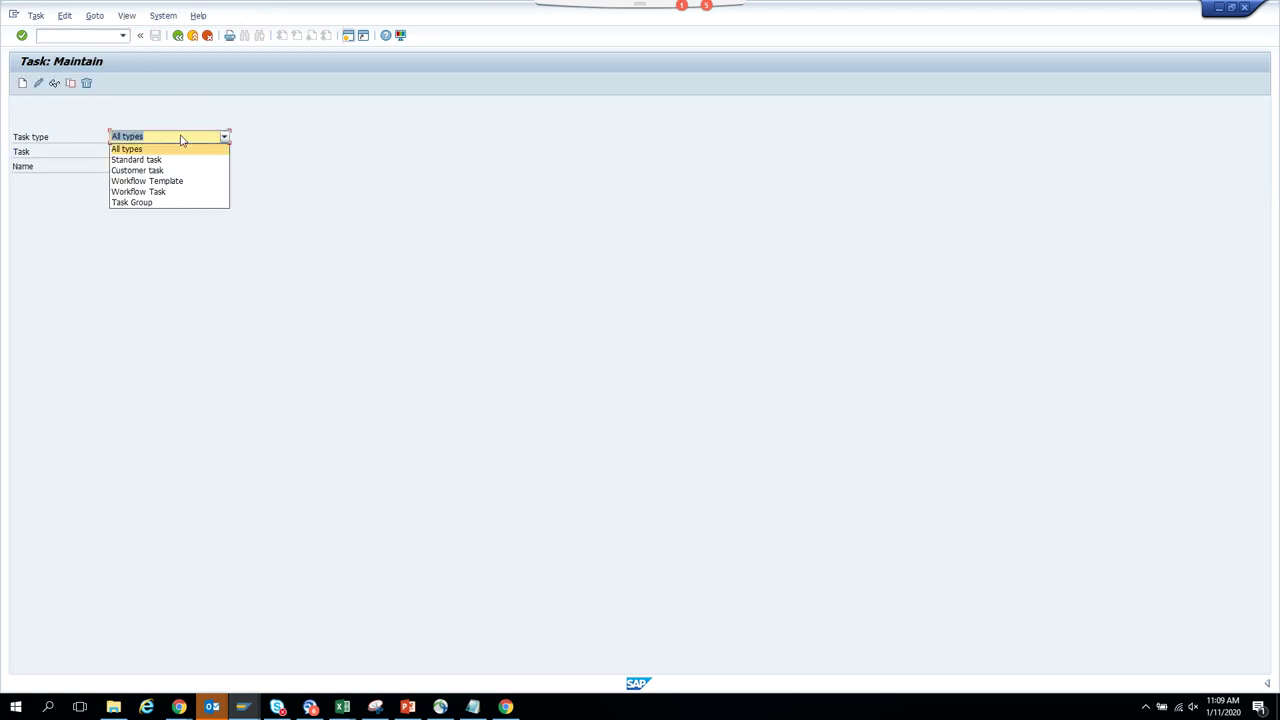
pyautogui.click(160, 183)
pyautogui.click(142, 153)
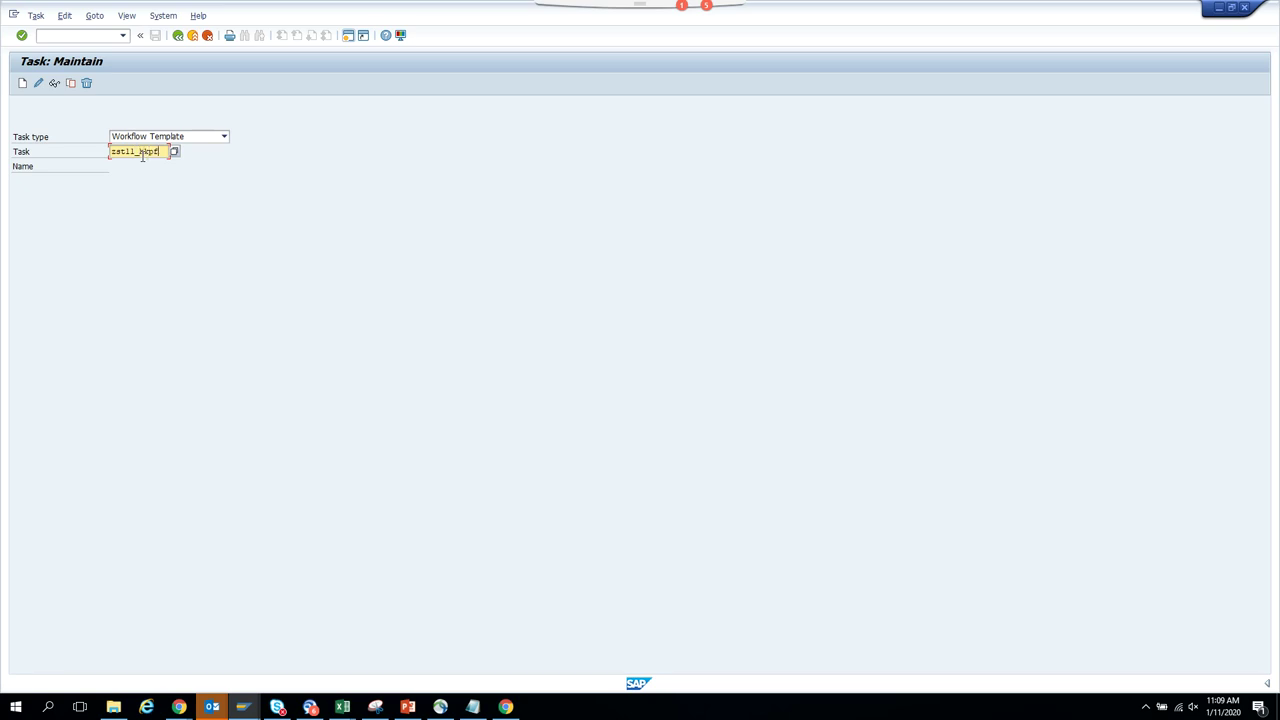
pyautogui.click(22, 85)
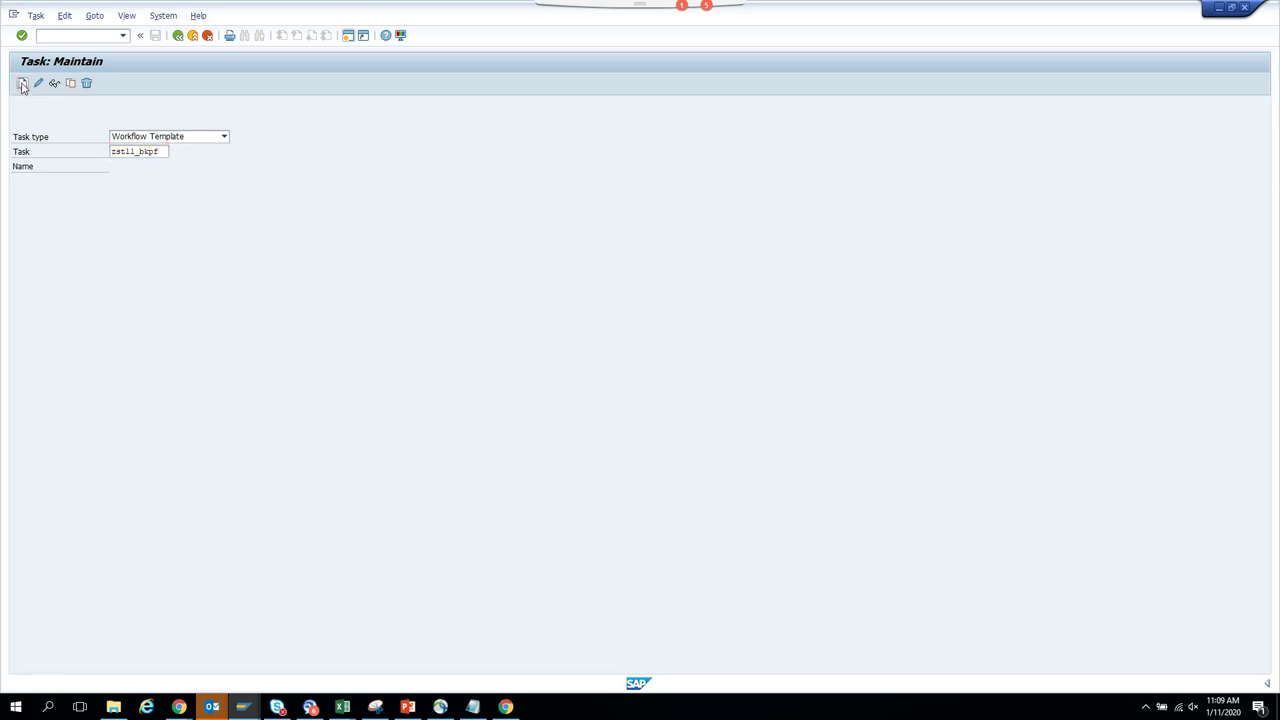
# Enter "Workflow for Invoice" as the template's name and work item text, and save it as a local object.
pyautogui.click(165, 225)
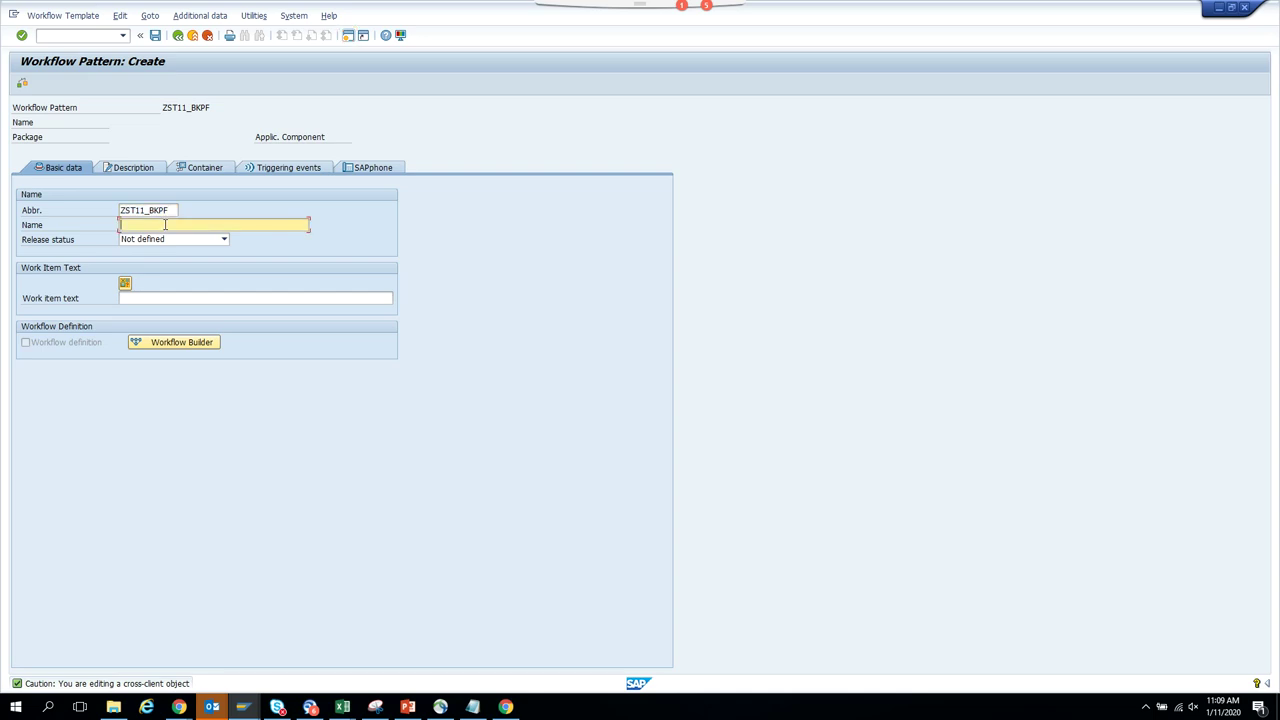
pyautogui.write('Workflow for Invoice')
pyautogui.moveTo(220, 226); pyautogui.dragTo(0, 224)
pyautogui.hotkey('ctrl', 'c')
pyautogui.press('Tab')
pyautogui.press('Tab')
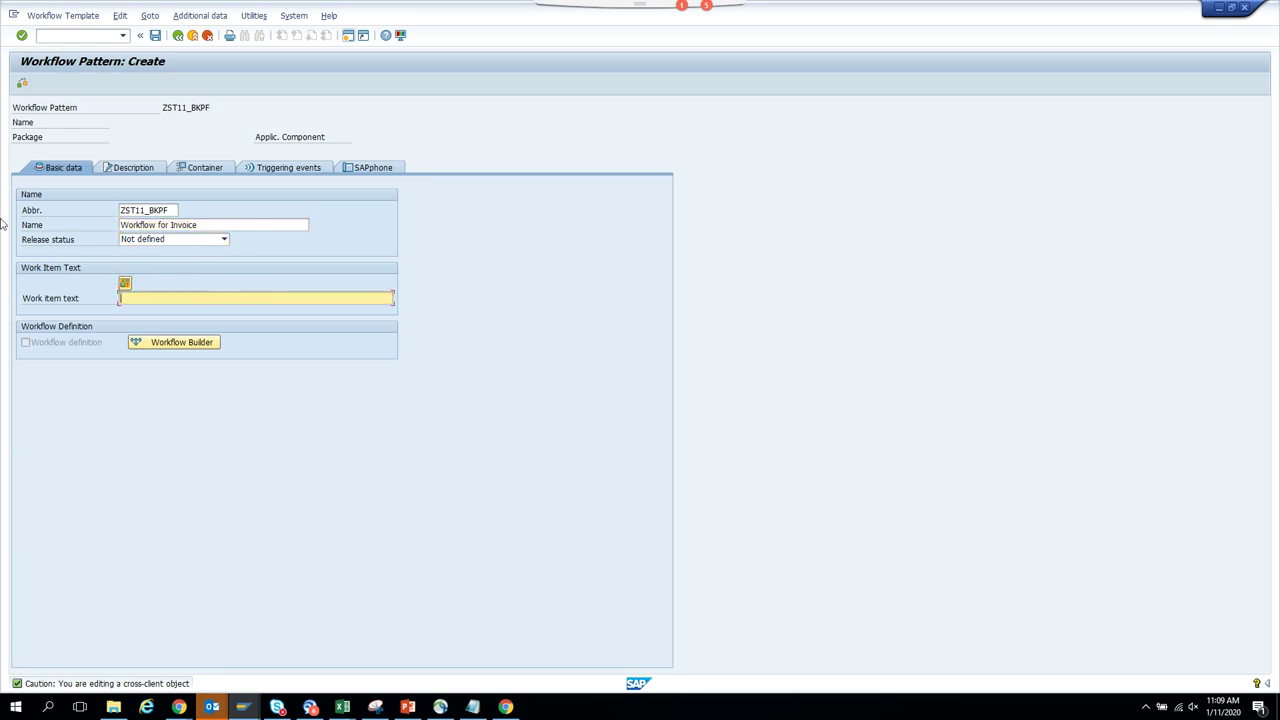
pyautogui.hotkey('ctrl', 'v')
pyautogui.click(159, 36)
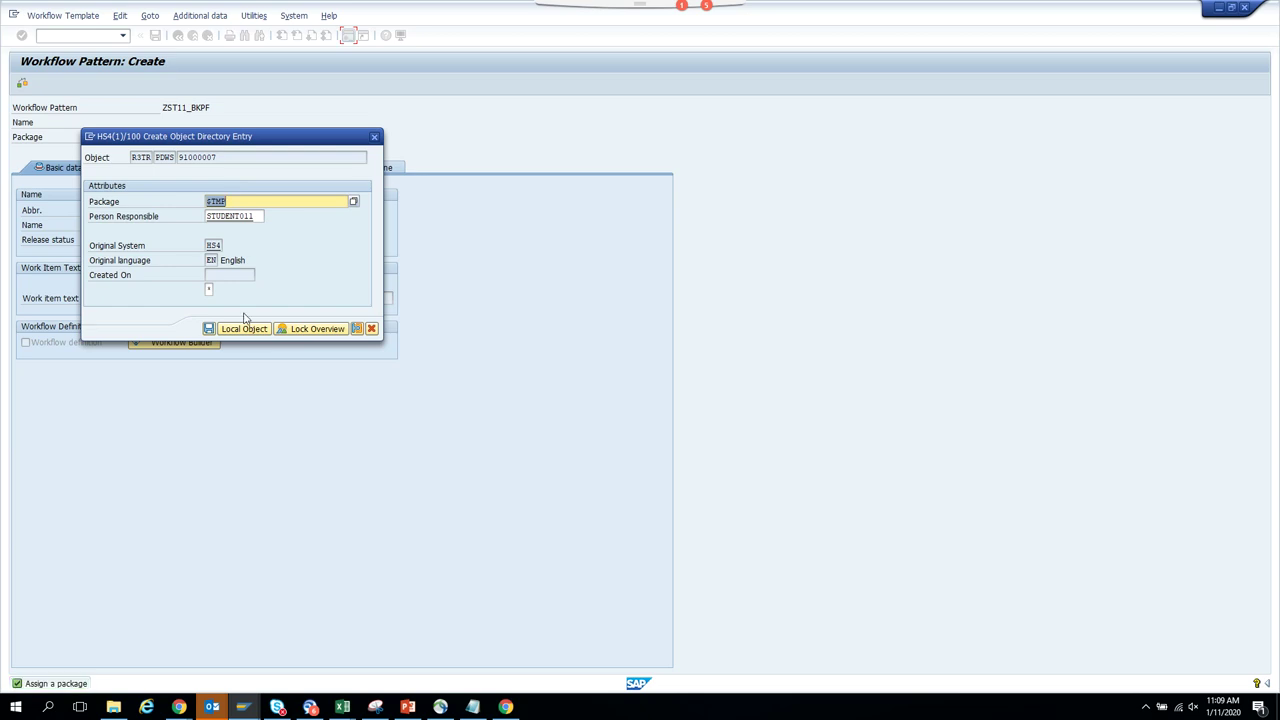
pyautogui.click(230, 329)
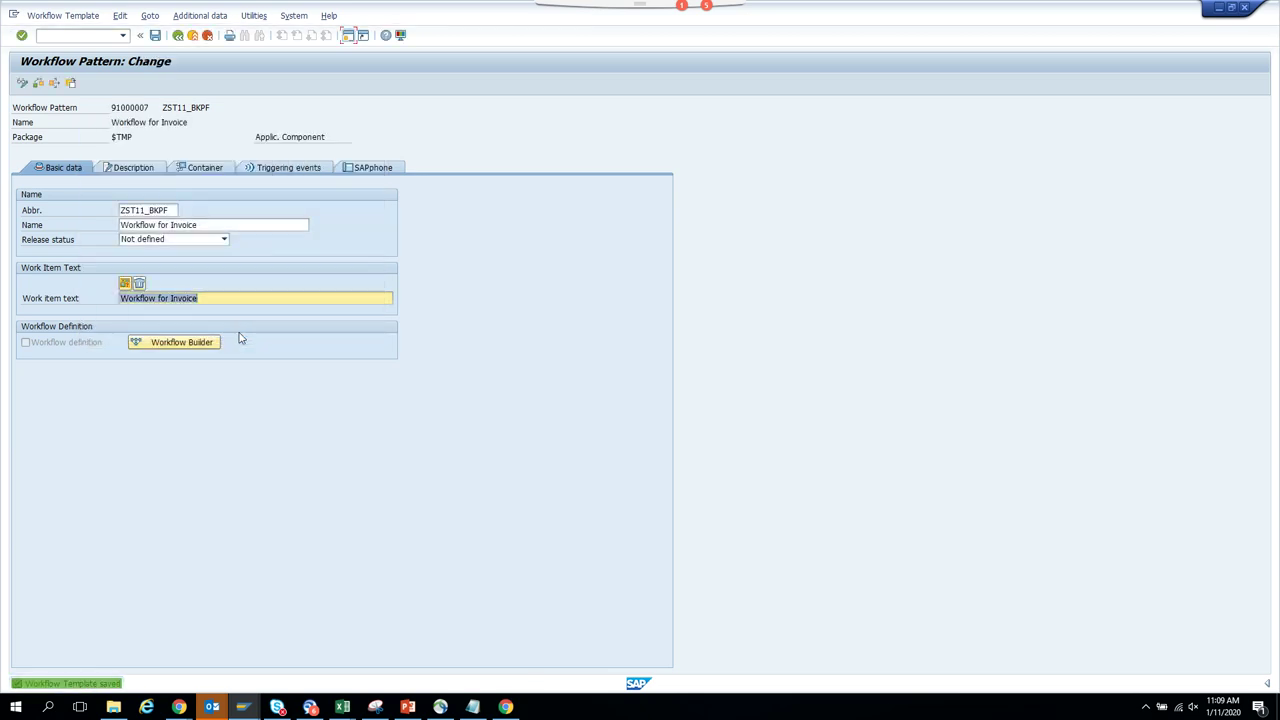
# Start a new container element in the workflow template with element, name and short description all set to "Invoice".
pyautogui.click(228, 170)
pyautogui.click(22, 195)
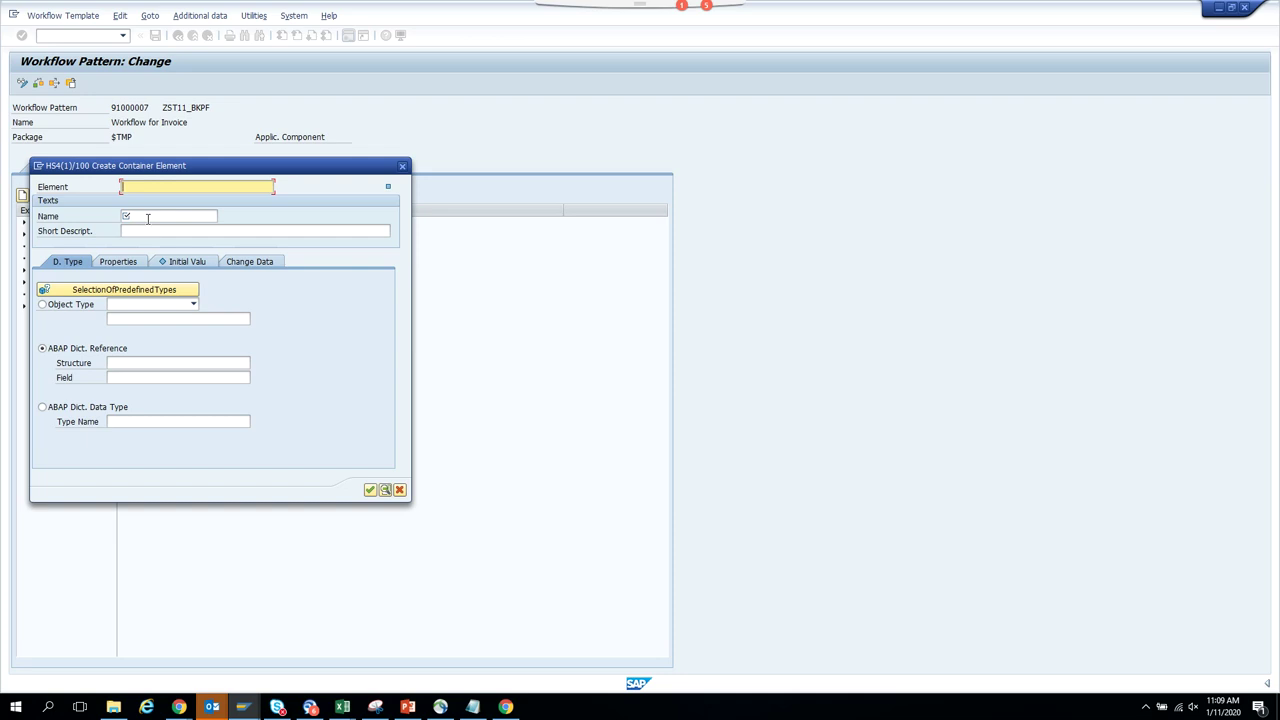
pyautogui.click(403, 166)
pyautogui.write('Invoice')
pyautogui.press('Tab')
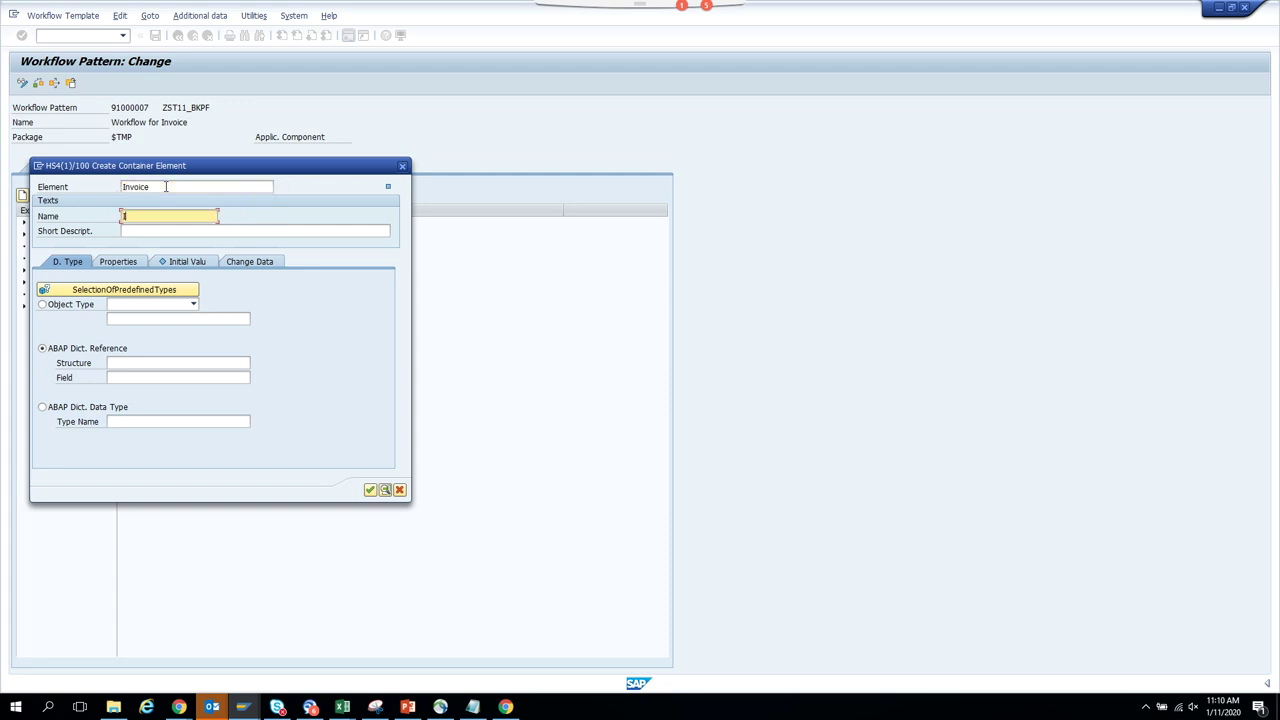
pyautogui.write('Invoice')
pyautogui.press('Tab')
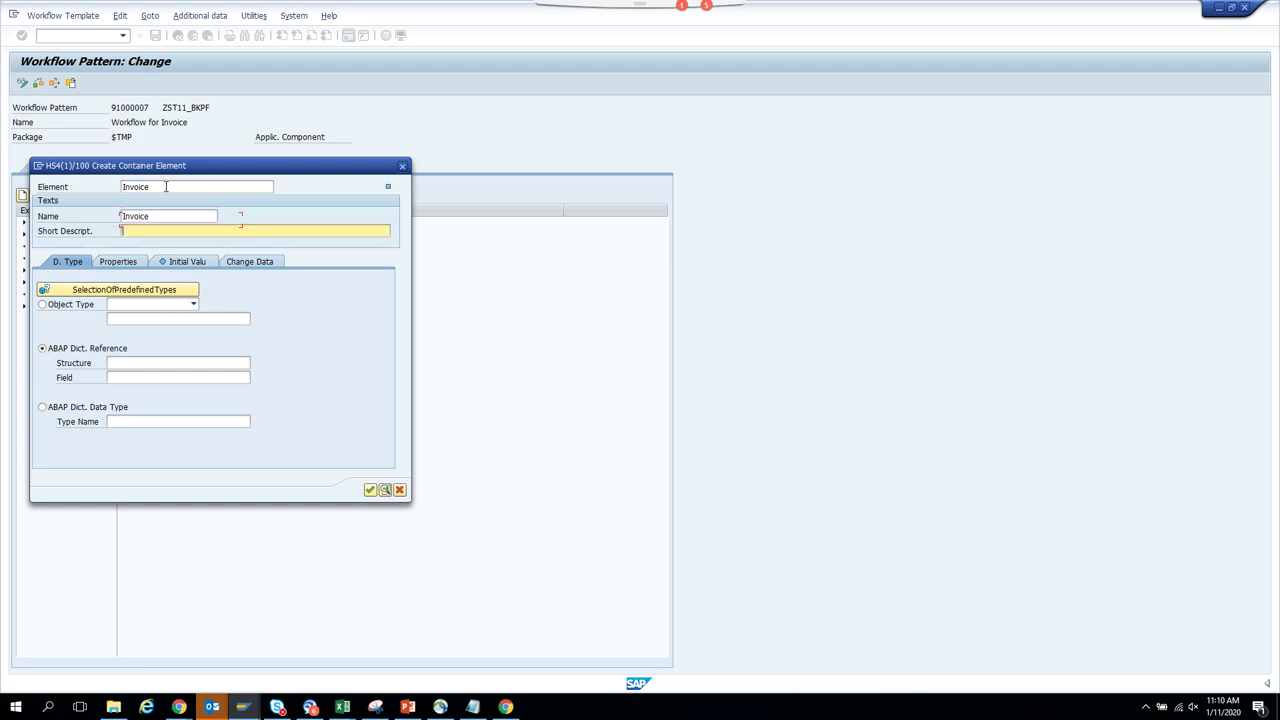
pyautogui.write('Invoice')
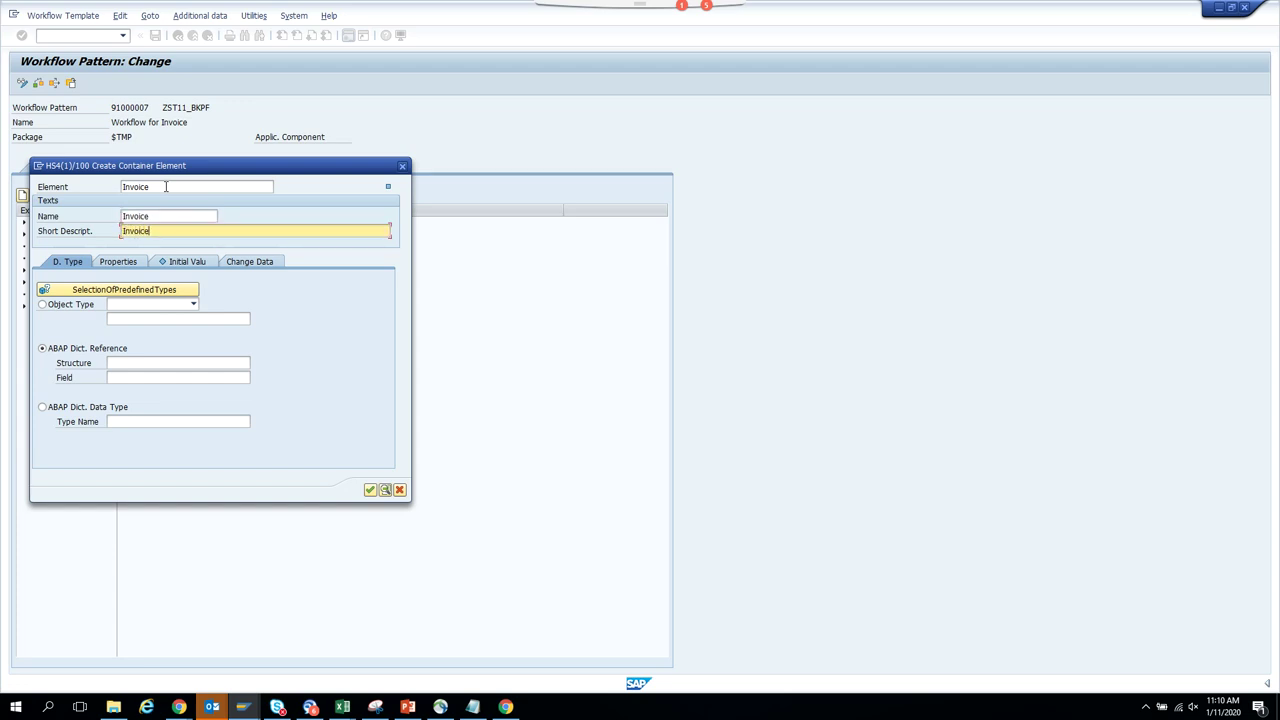
# Set the Invoice element's data type to the BOR object type BKPF.
pyautogui.click(72, 304)
pyautogui.click(172, 305)
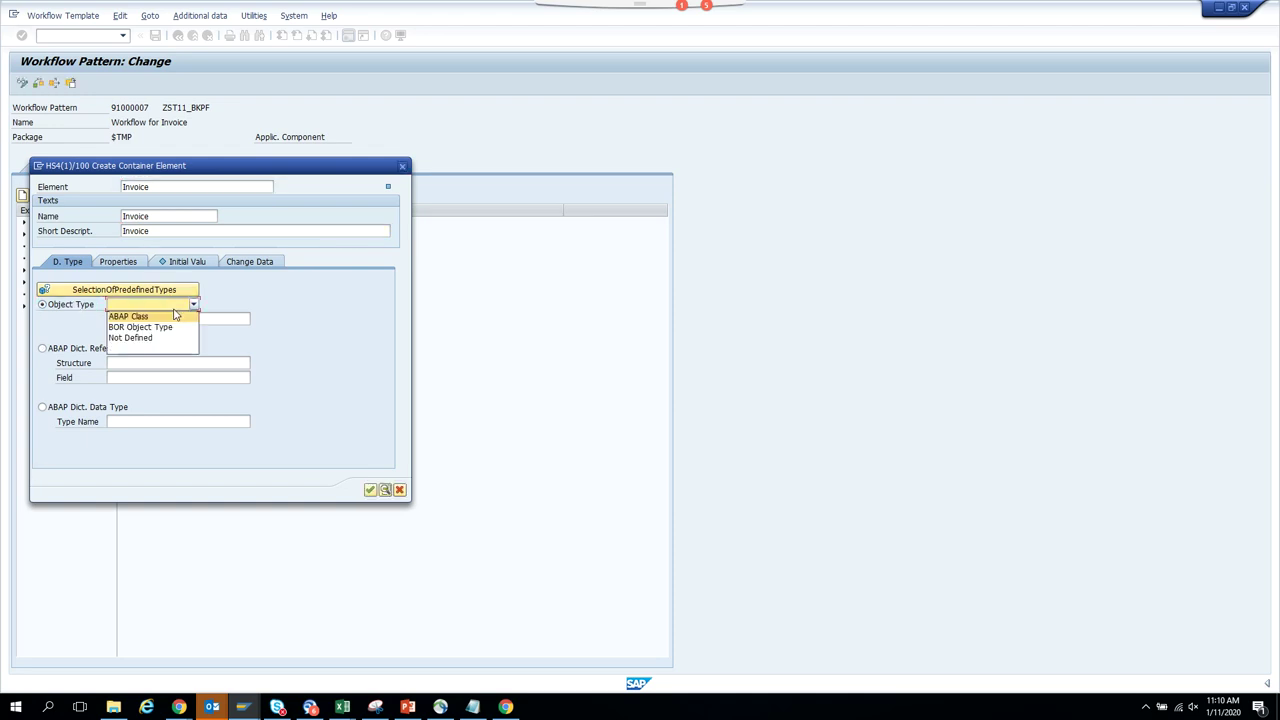
pyautogui.click(165, 330)
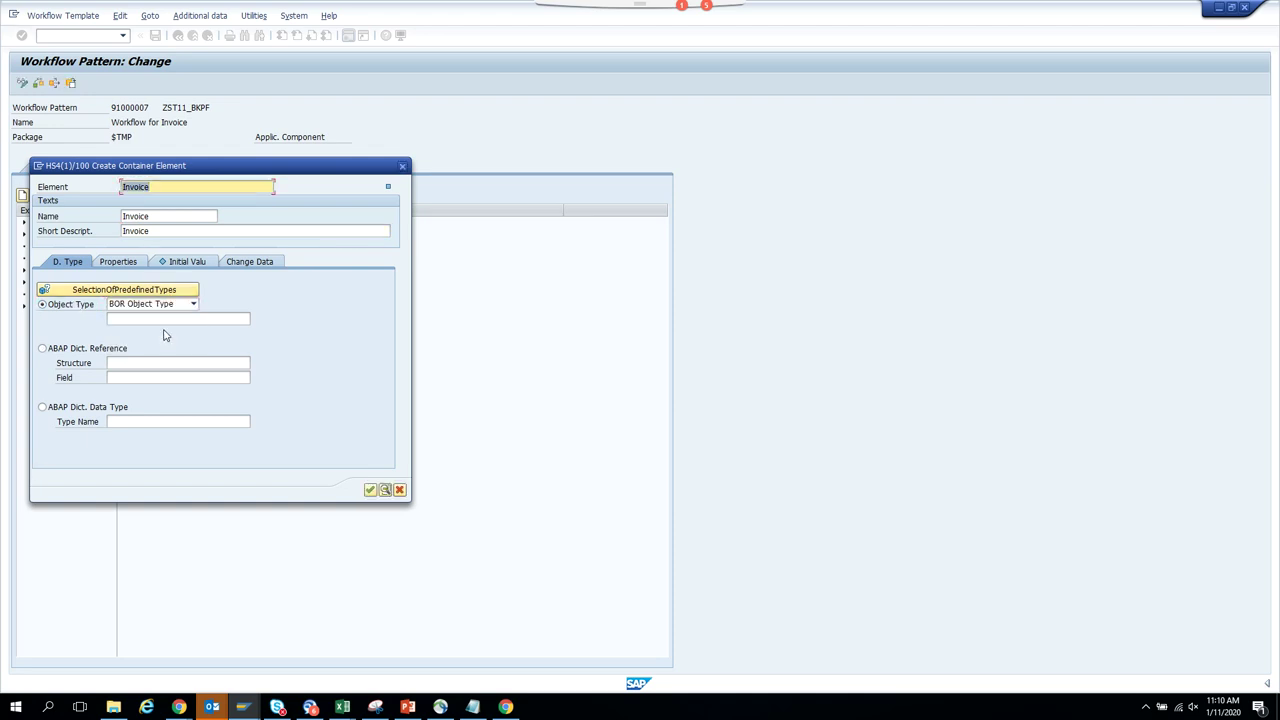
pyautogui.click(182, 317)
pyautogui.write('bkpf')
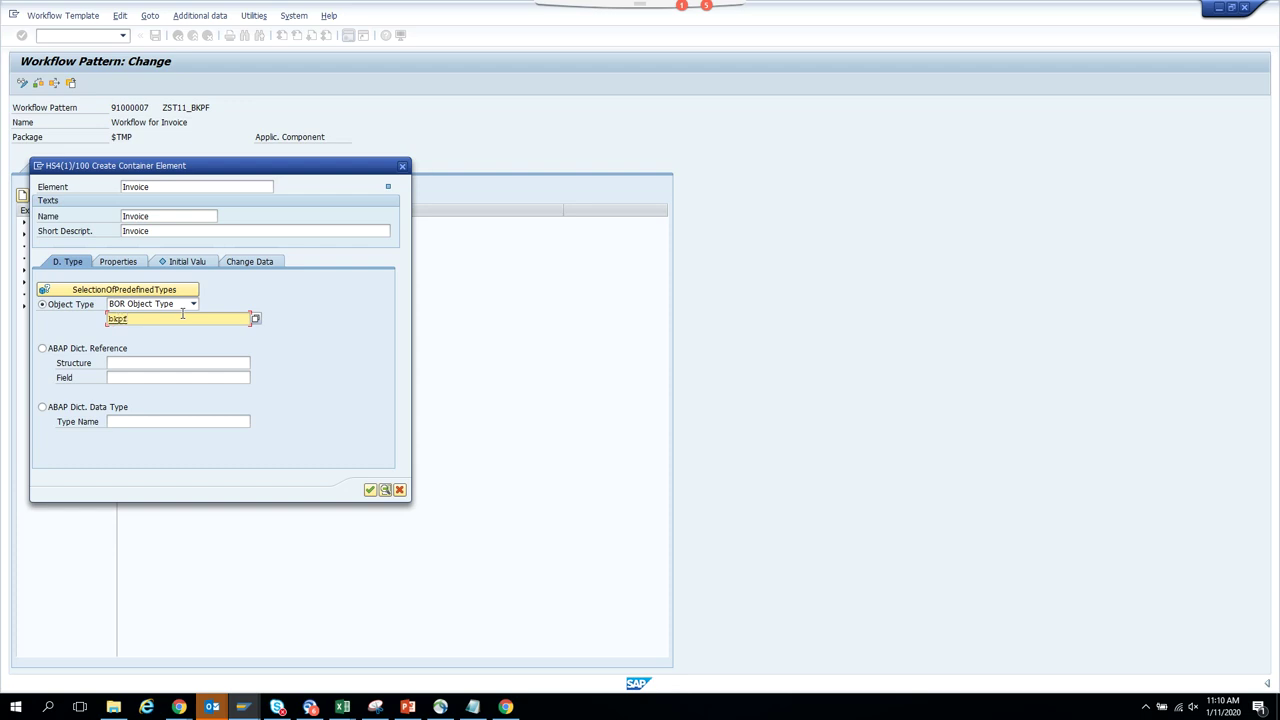
# Mark the Invoice element as import, export and mandatory, confirm it, and save the workflow template.
pyautogui.click(120, 262)
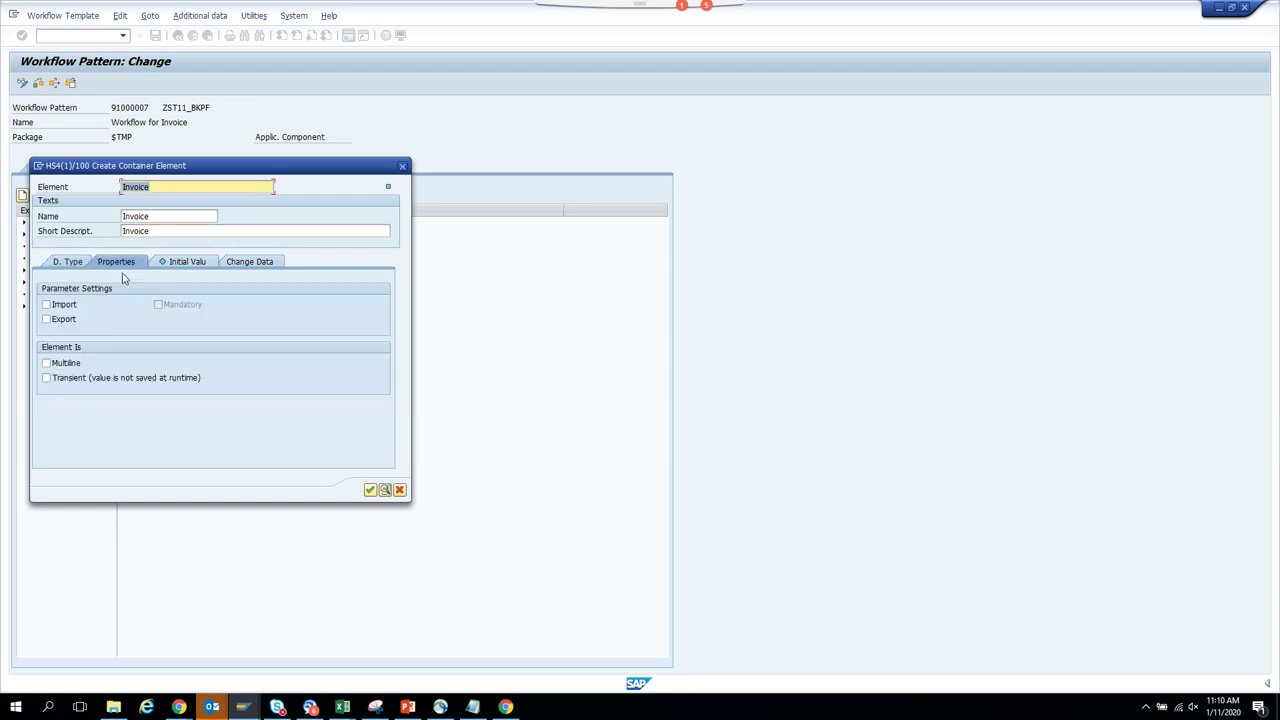
pyautogui.click(65, 305)
pyautogui.click(63, 320)
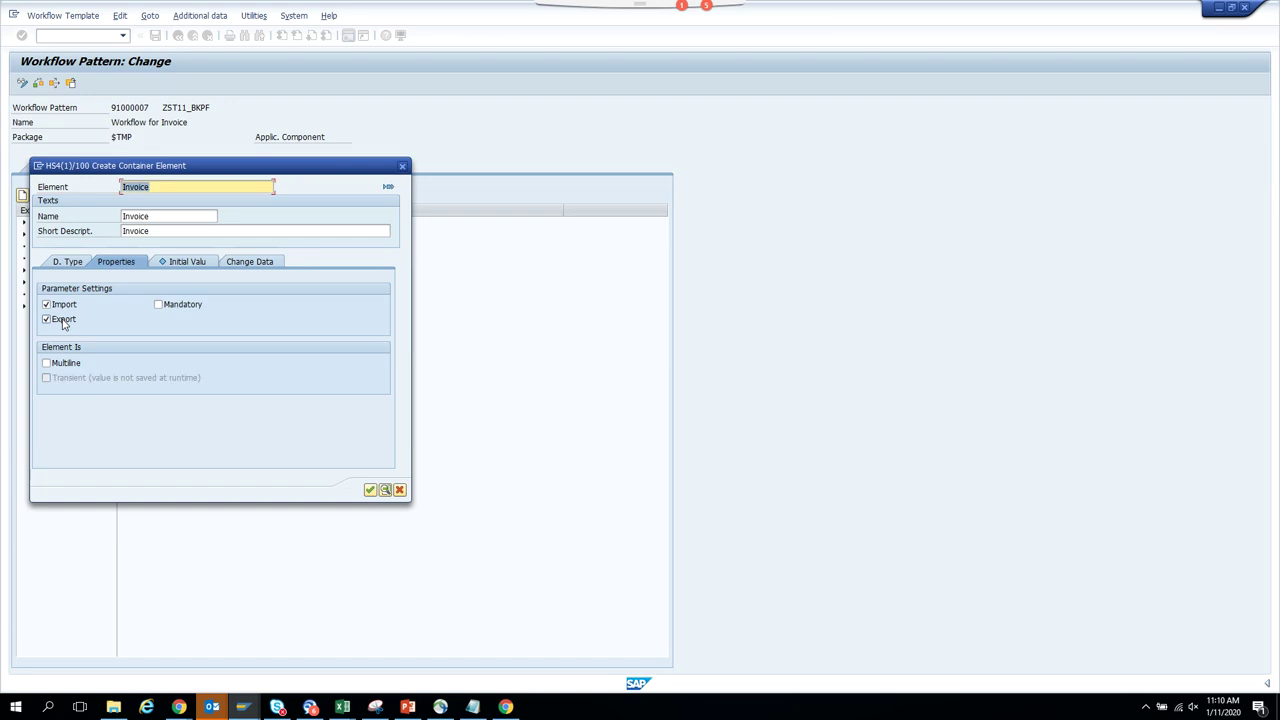
pyautogui.click(178, 308)
pyautogui.click(370, 489)
pyautogui.click(155, 38)
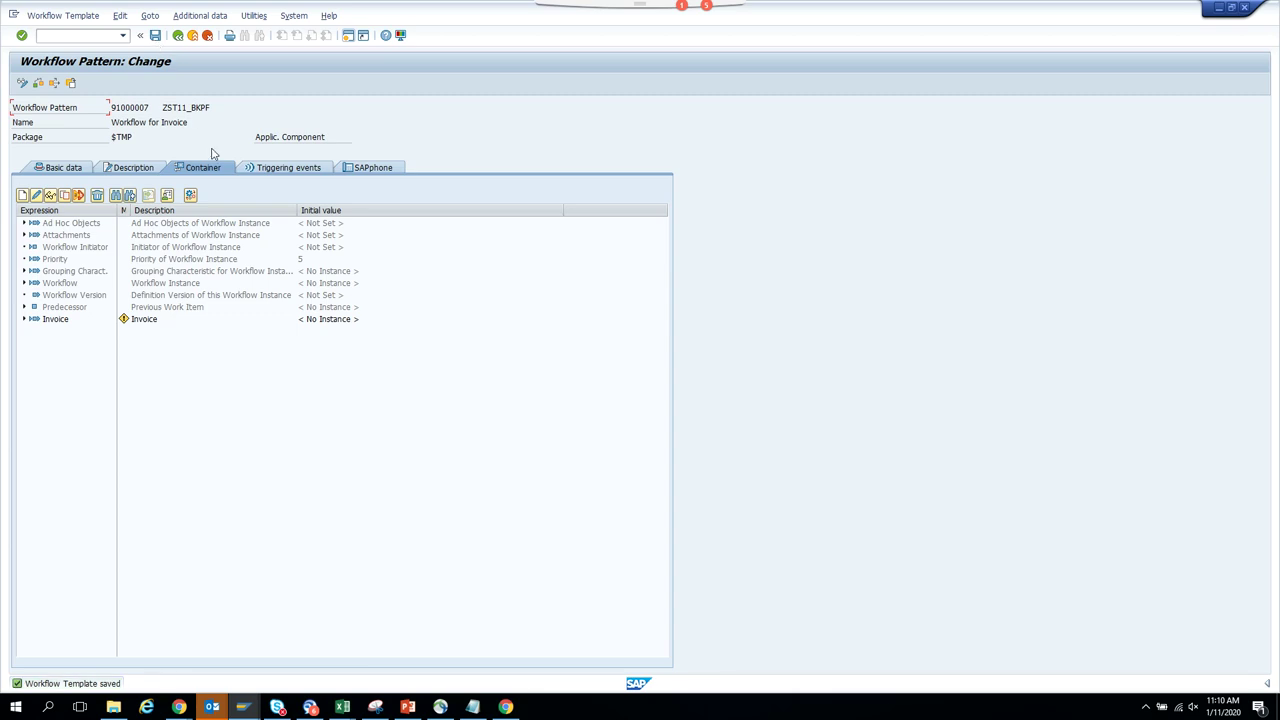
pyautogui.click(22, 197)
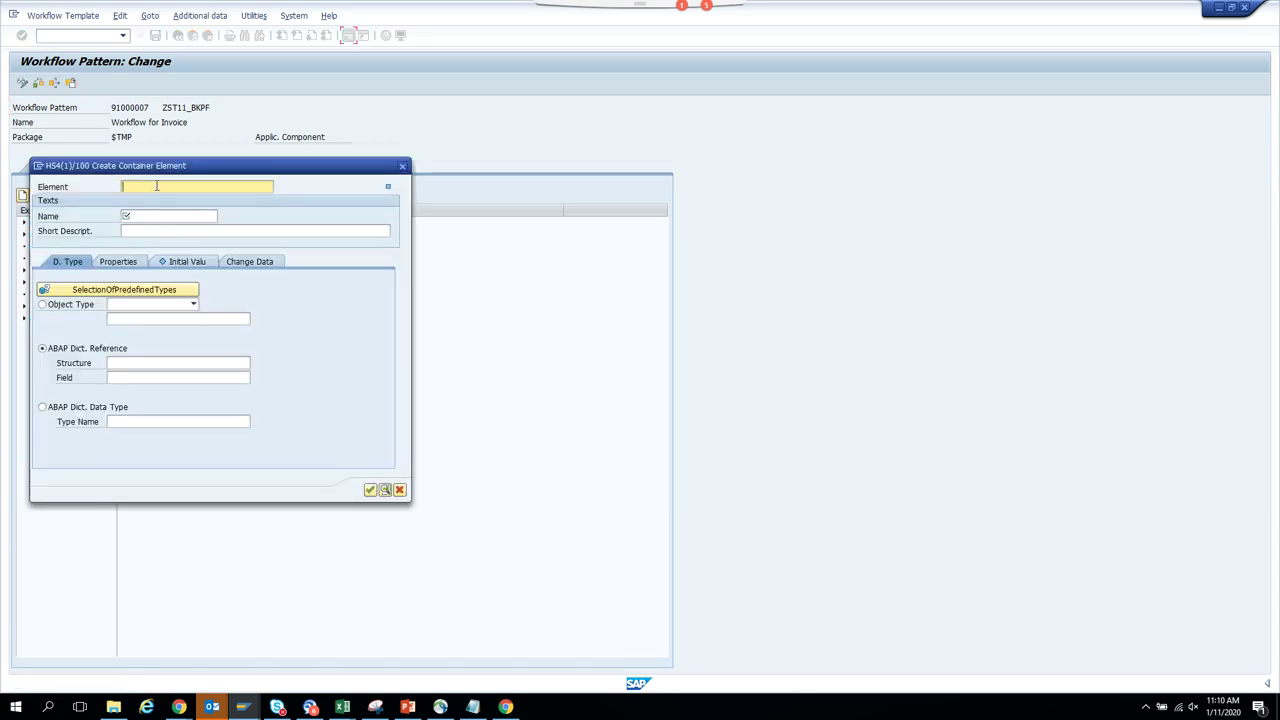
pyautogui.press('Return')
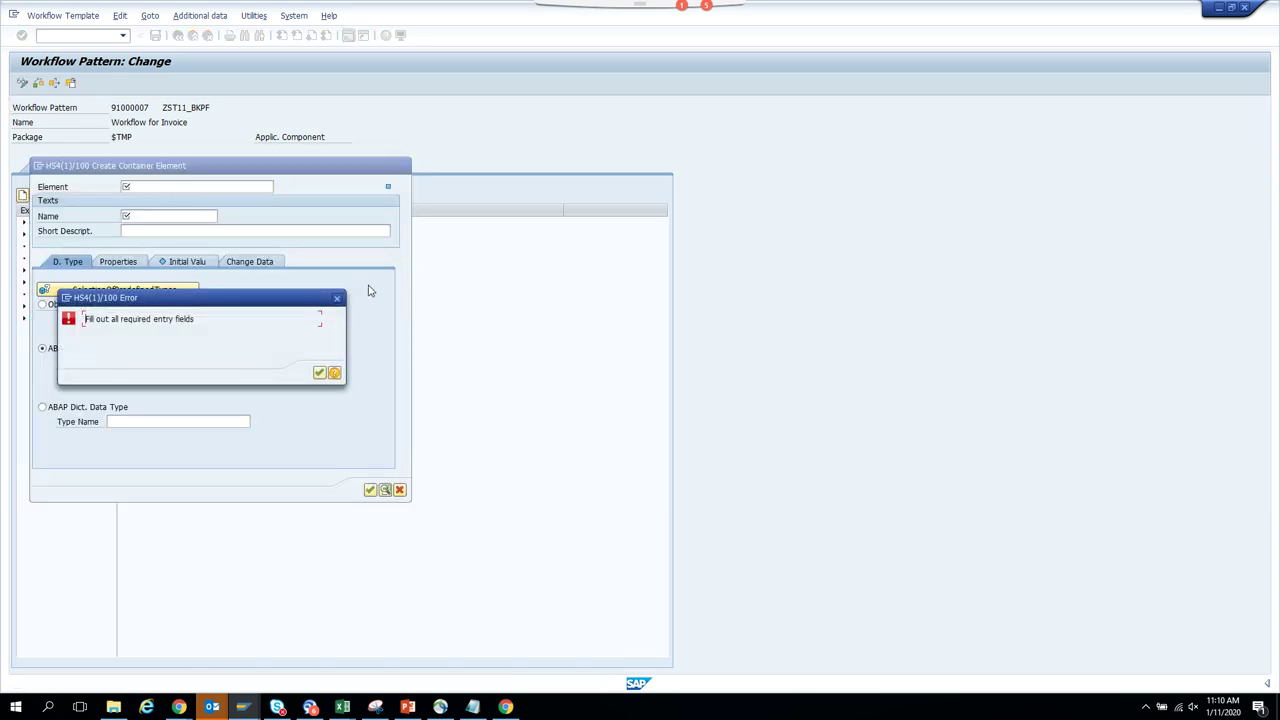
pyautogui.click(334, 300)
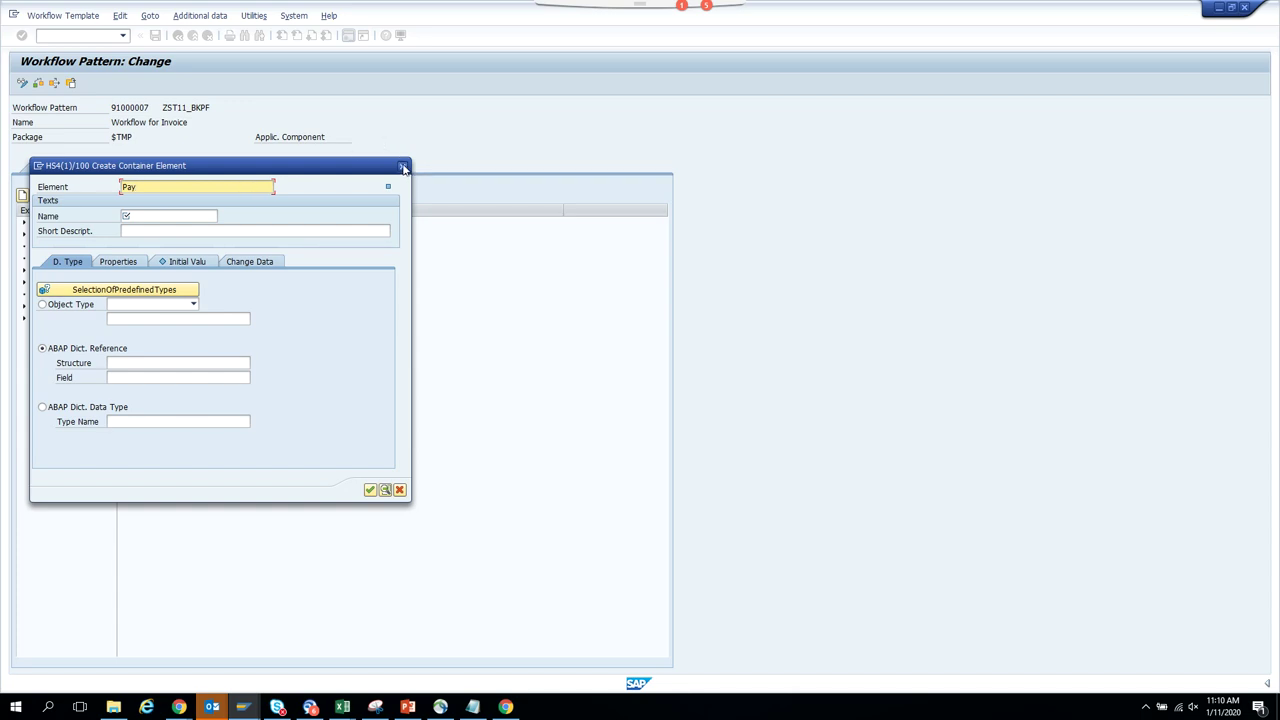
pyautogui.press('Escape')
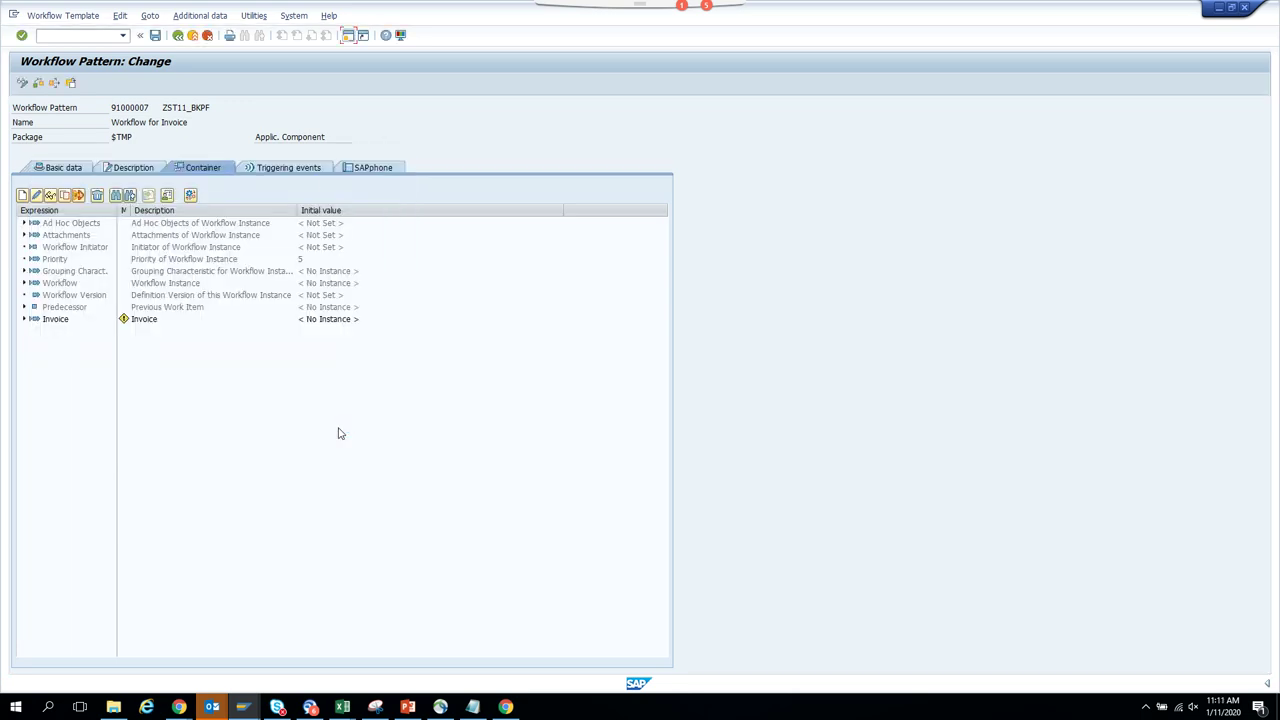
# Append the Invoice container element's Company code expression to the work item text in the template's basic data.
pyautogui.click(60, 167)
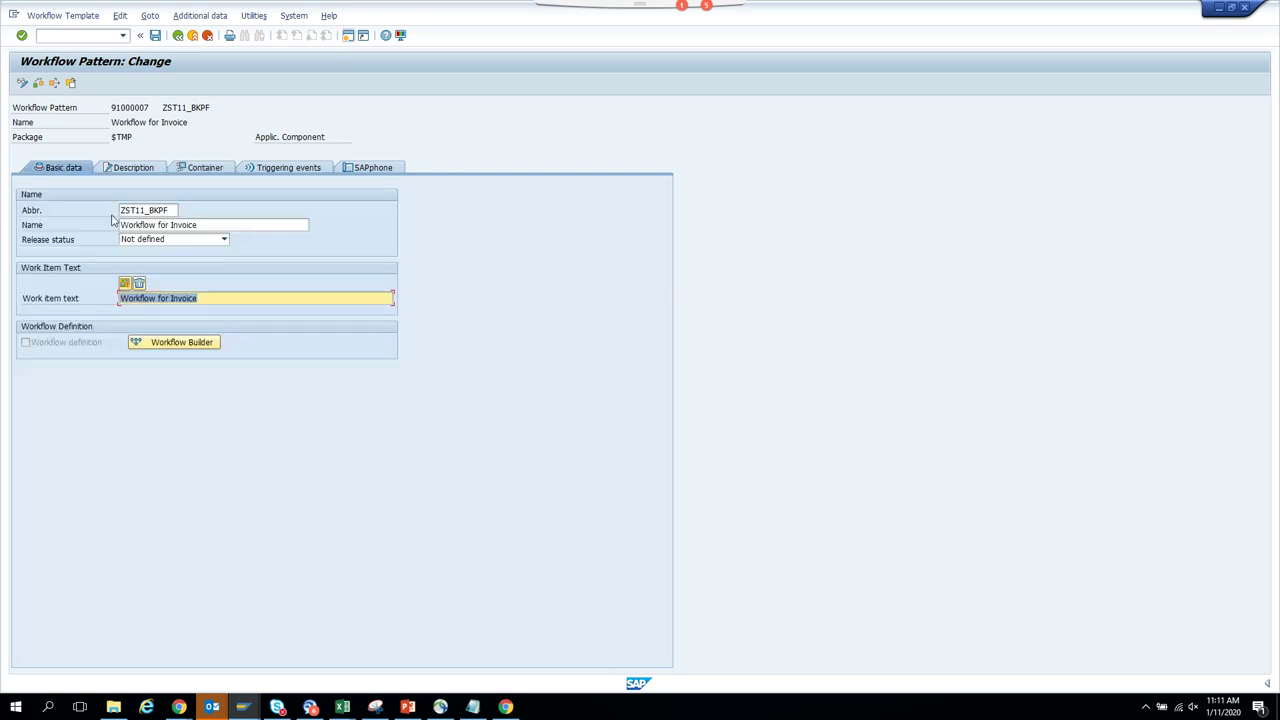
pyautogui.click(220, 298)
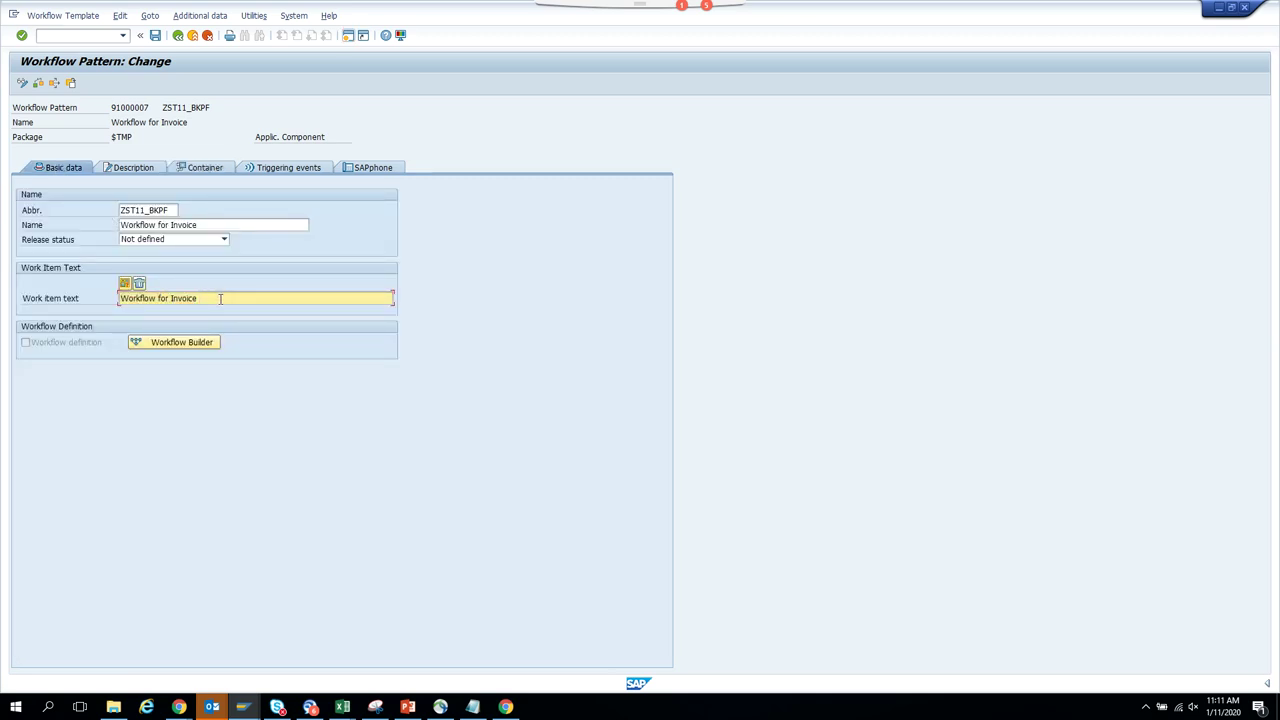
pyautogui.click(124, 283)
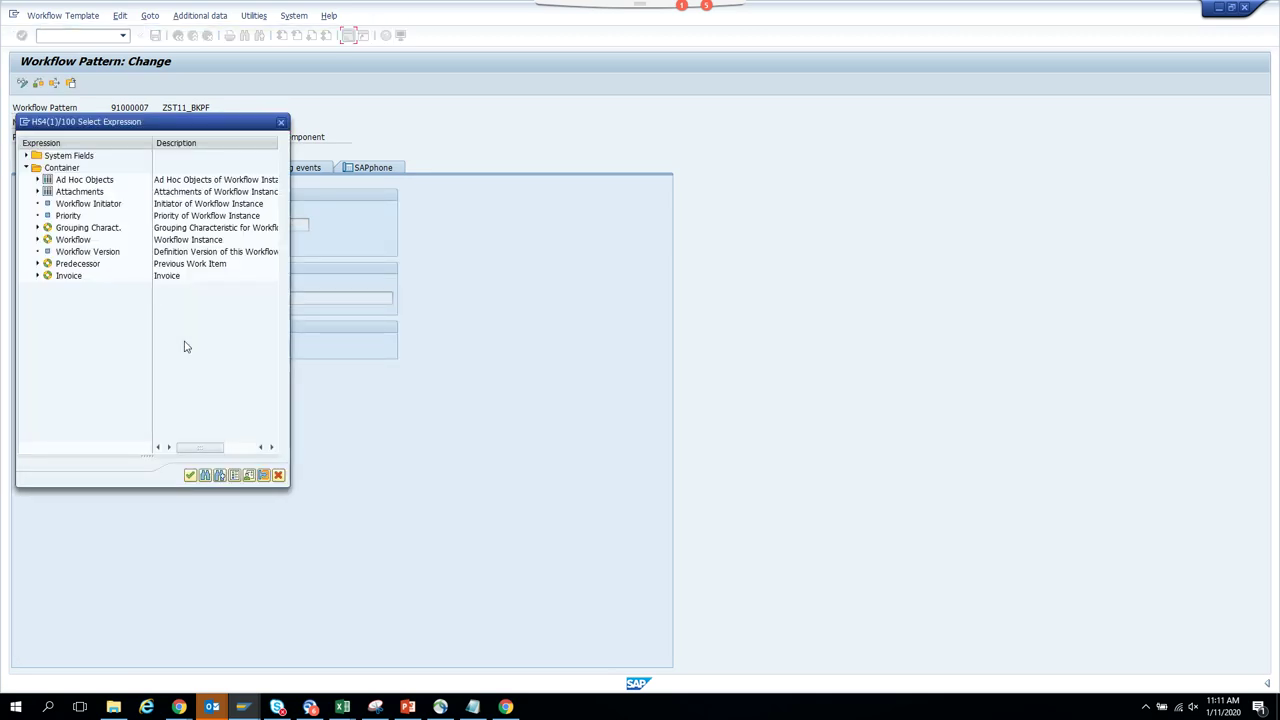
pyautogui.click(37, 276)
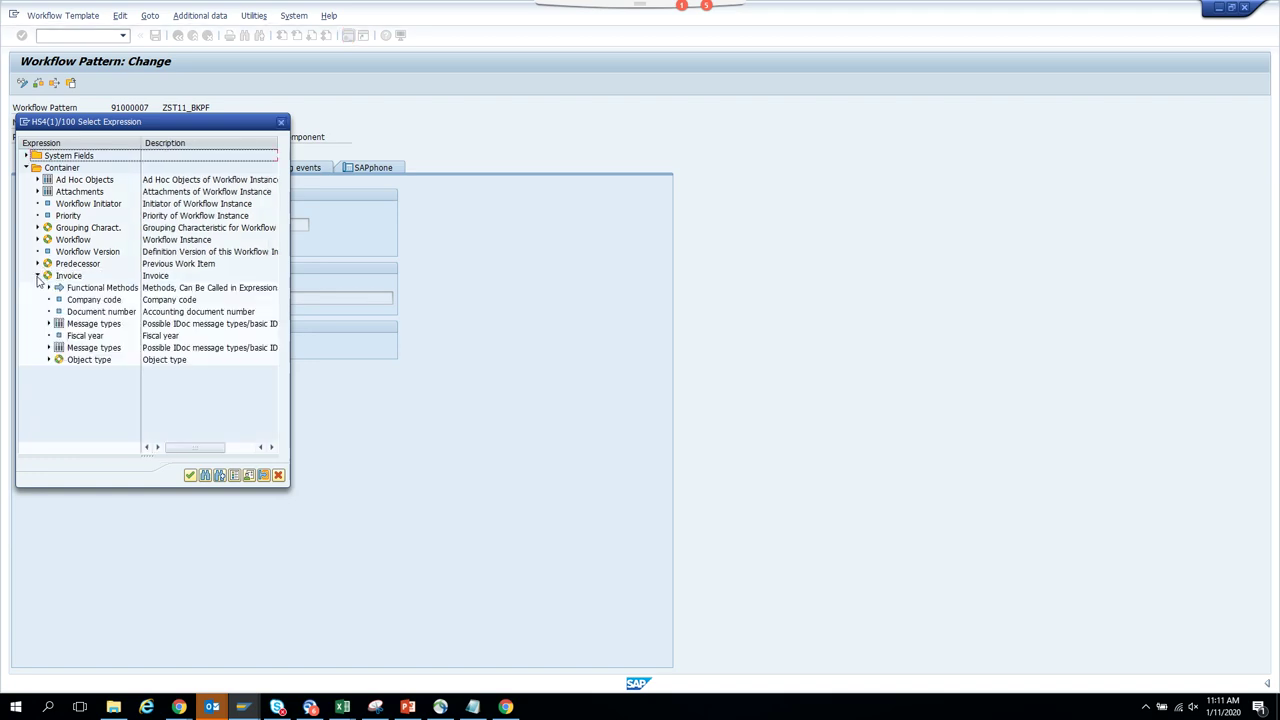
pyautogui.doubleClick(88, 299)
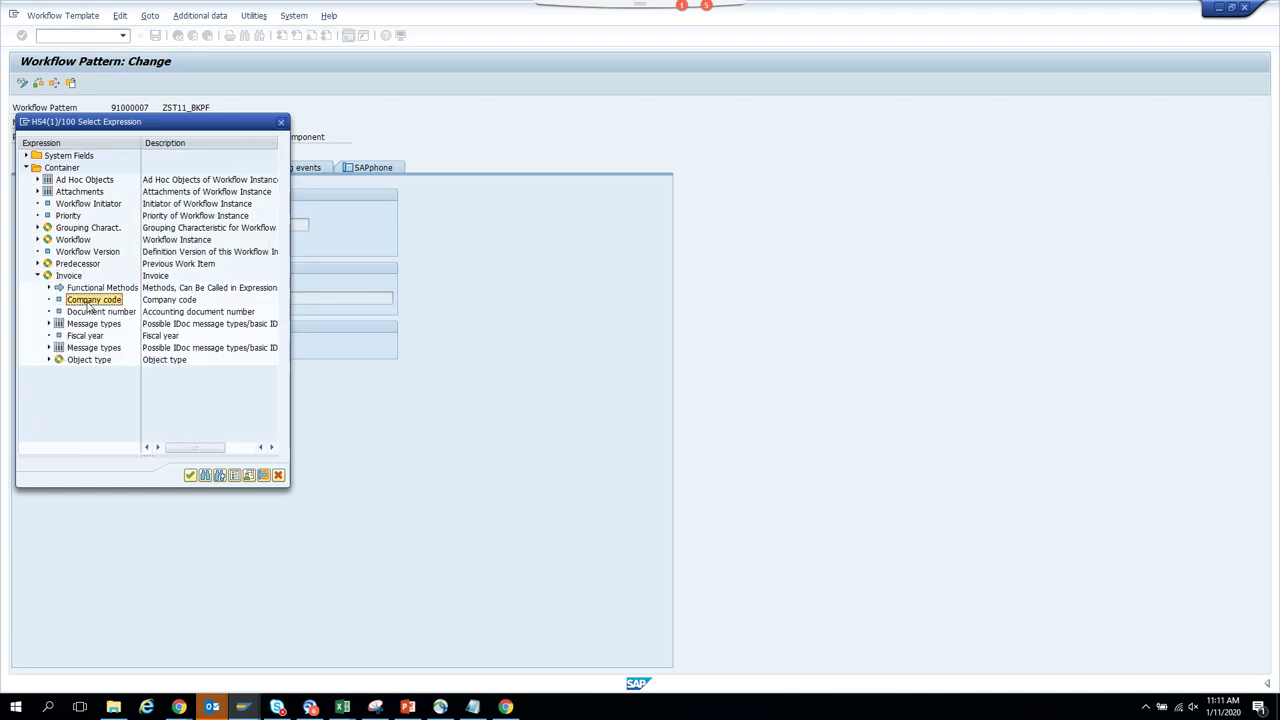
# Add the Invoice element's Document number expression after the company code in the work item text, and save the template.
pyautogui.click(333, 301)
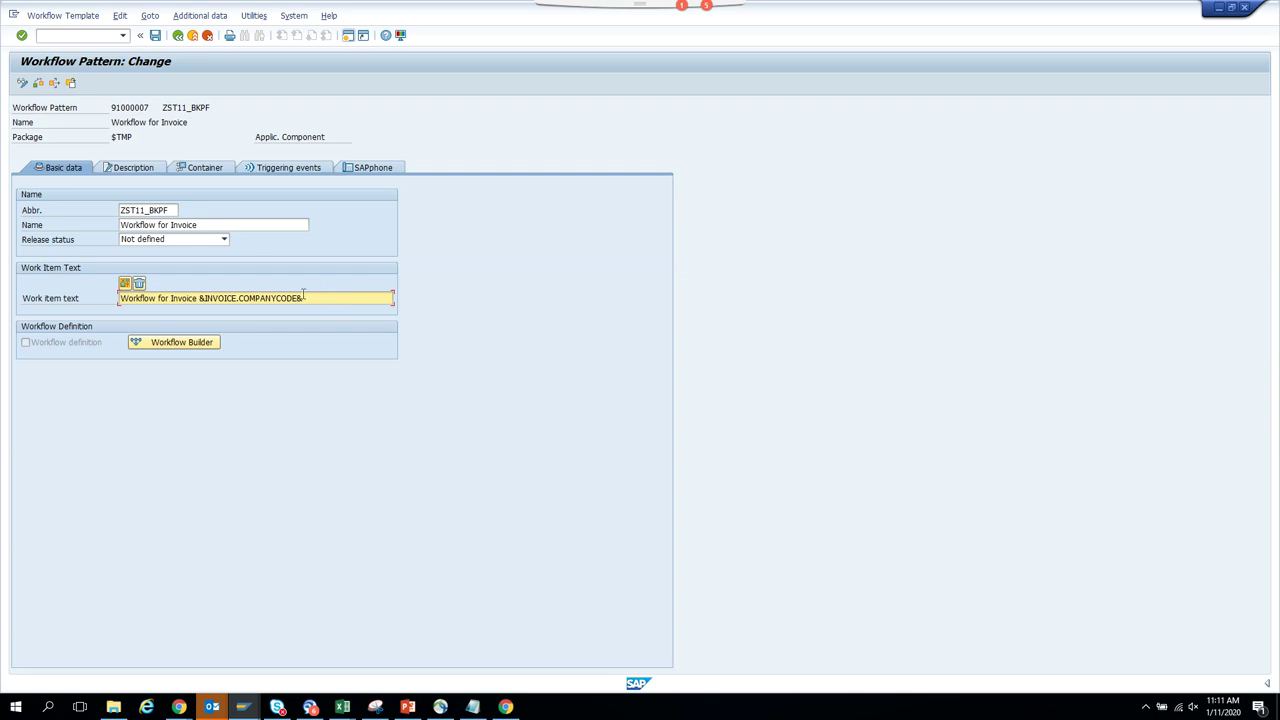
pyautogui.click(124, 284)
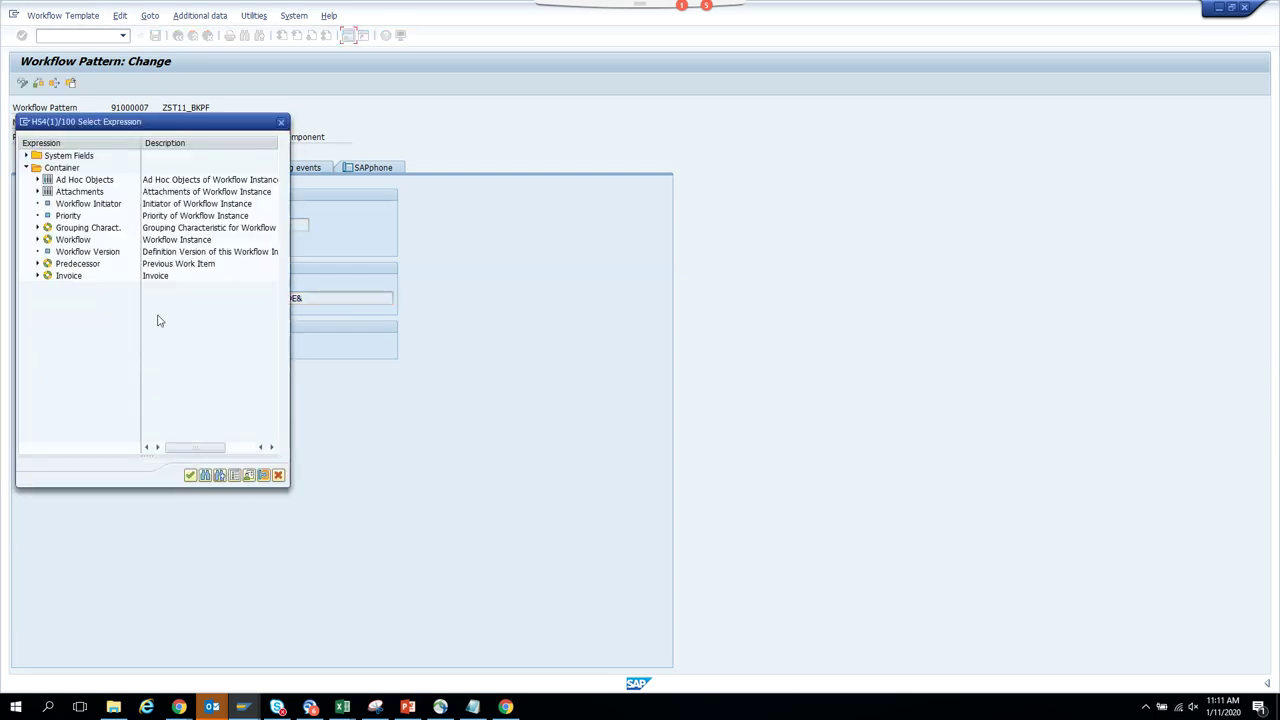
pyautogui.click(37, 276)
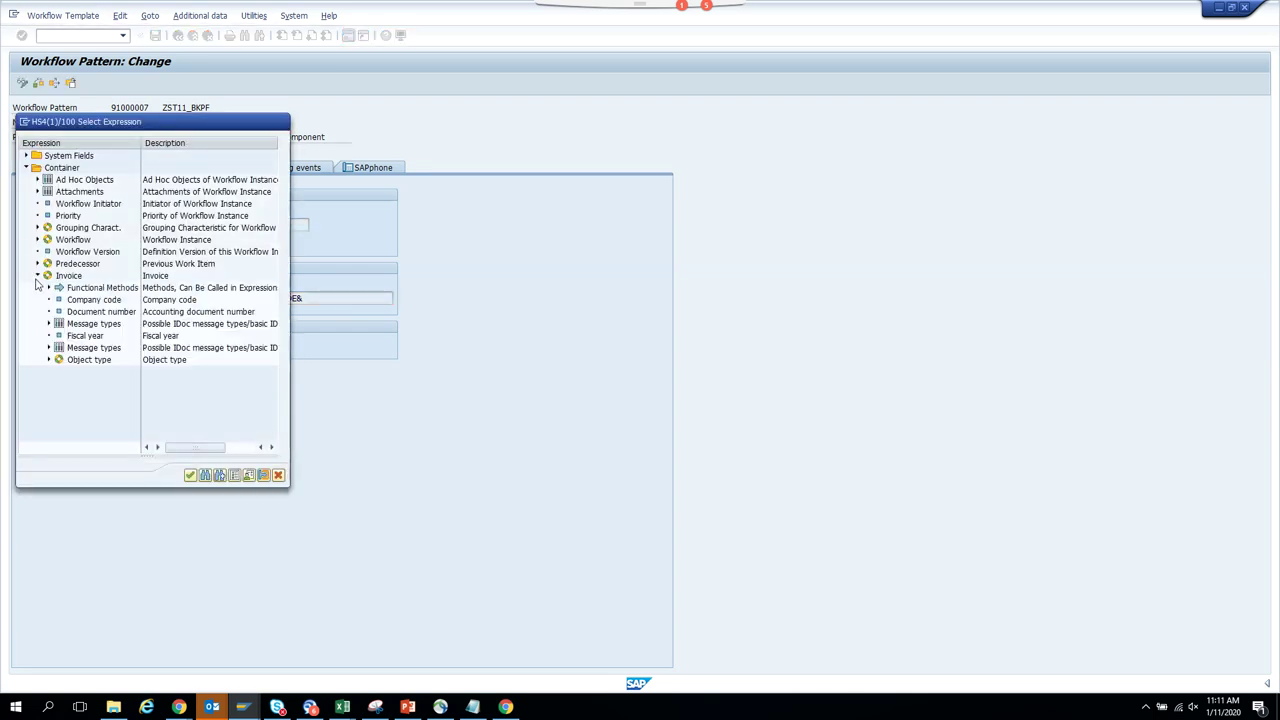
pyautogui.doubleClick(95, 311)
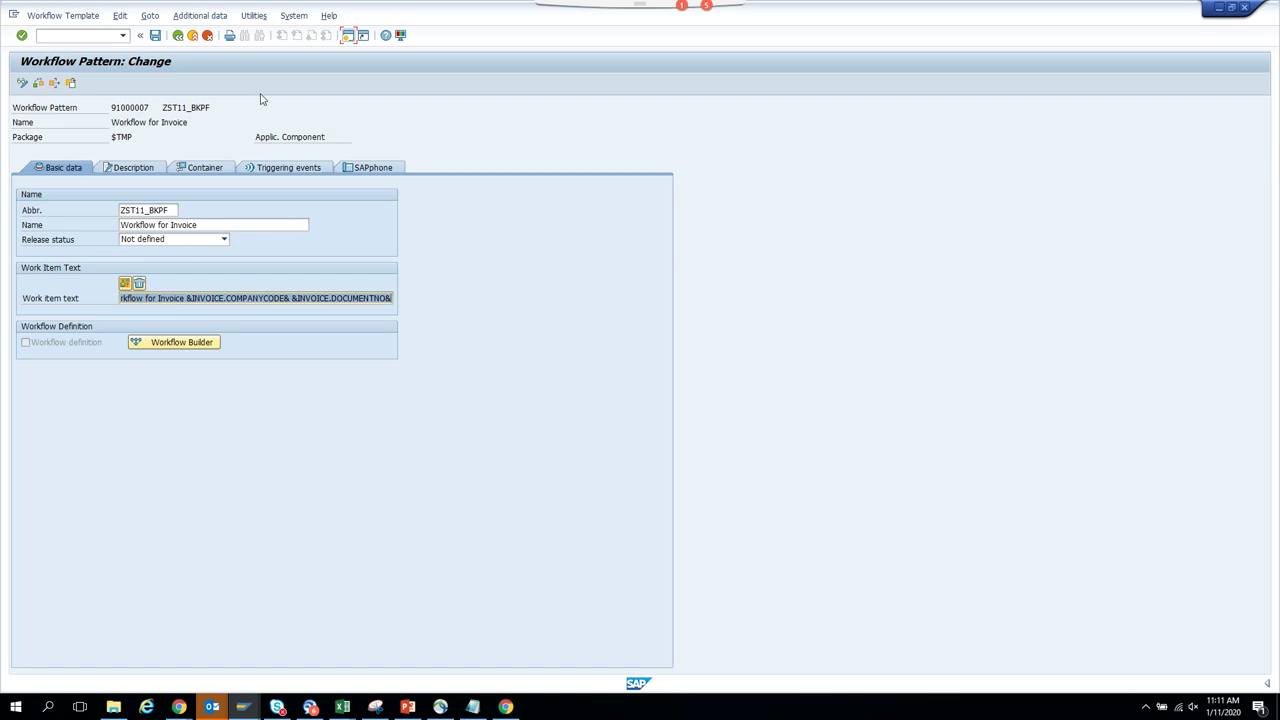
pyautogui.click(155, 36)
# Add a triggering event line with category BOR Object Type and object type BKPF, and open the selection of its events.
pyautogui.click(314, 170)
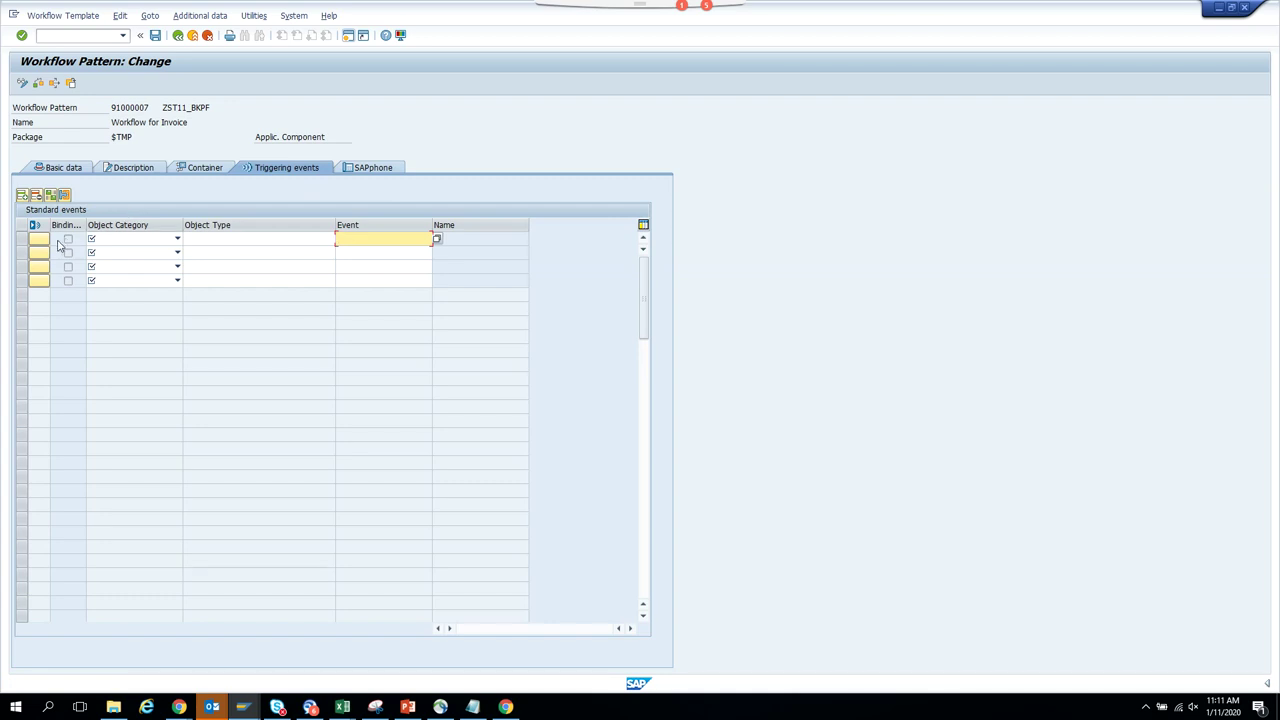
pyautogui.click(177, 239)
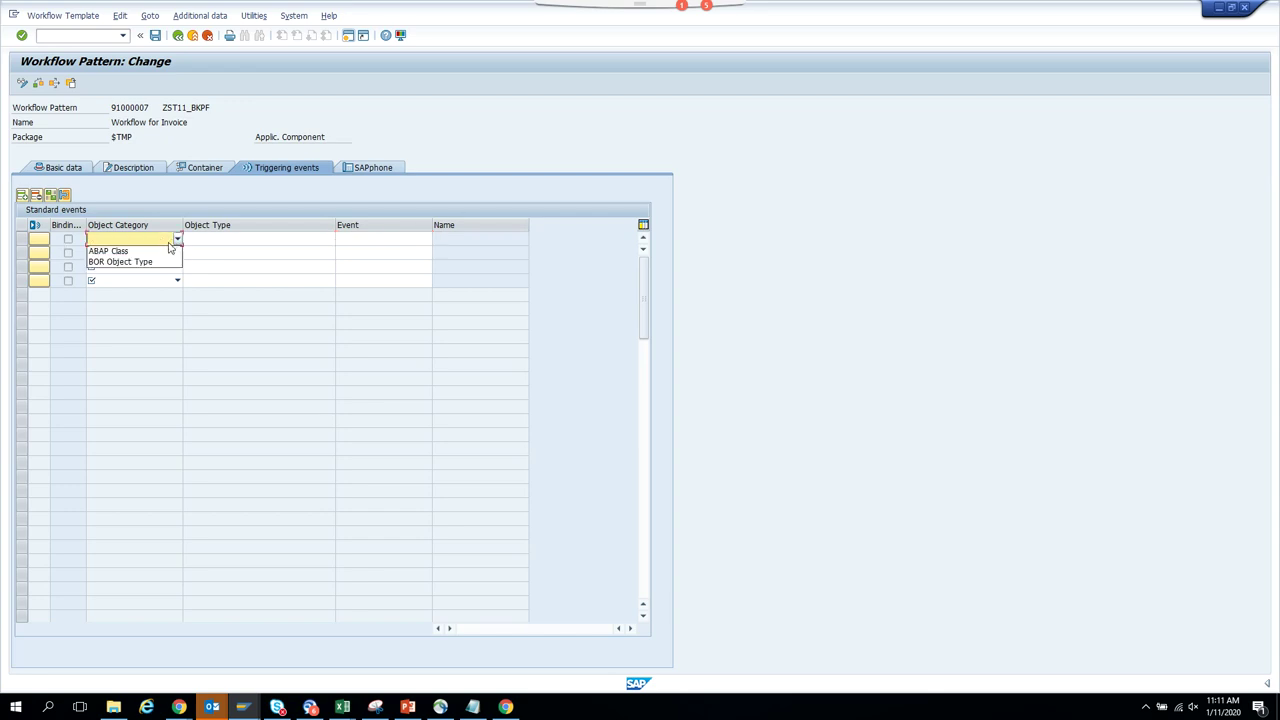
pyautogui.click(152, 264)
pyautogui.click(266, 239)
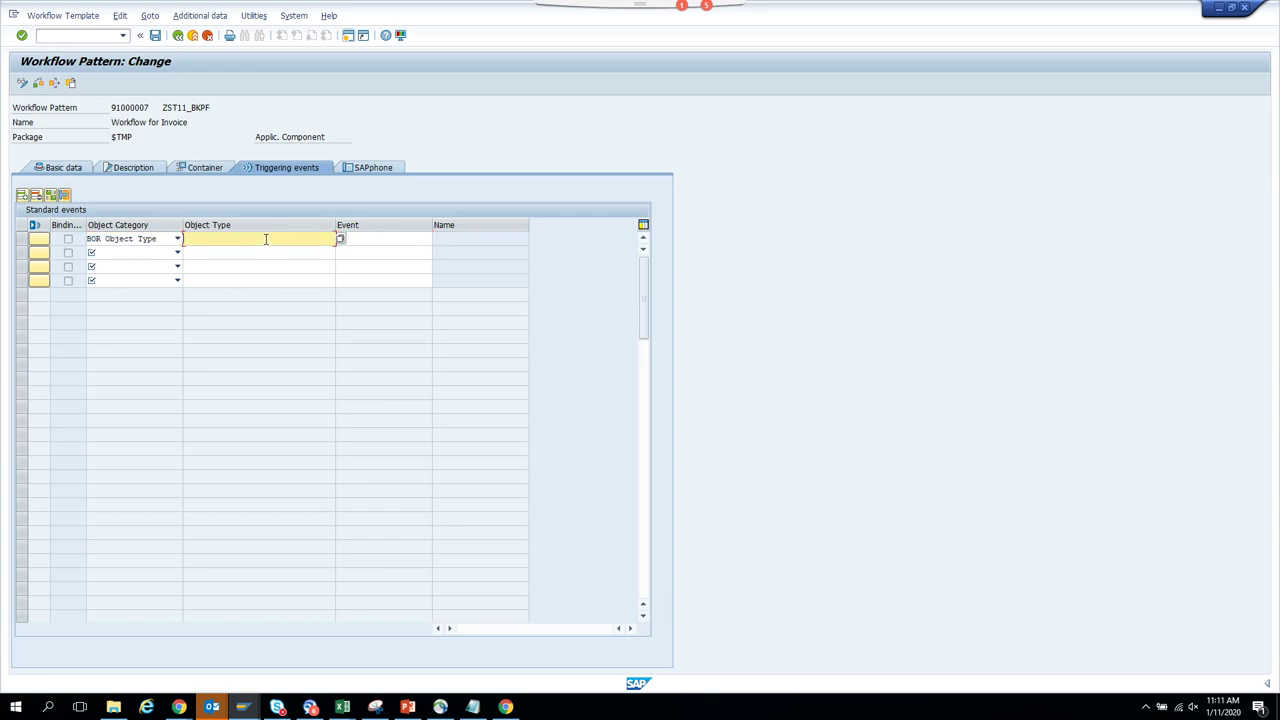
pyautogui.write('bkpf')
pyautogui.press('Tab')
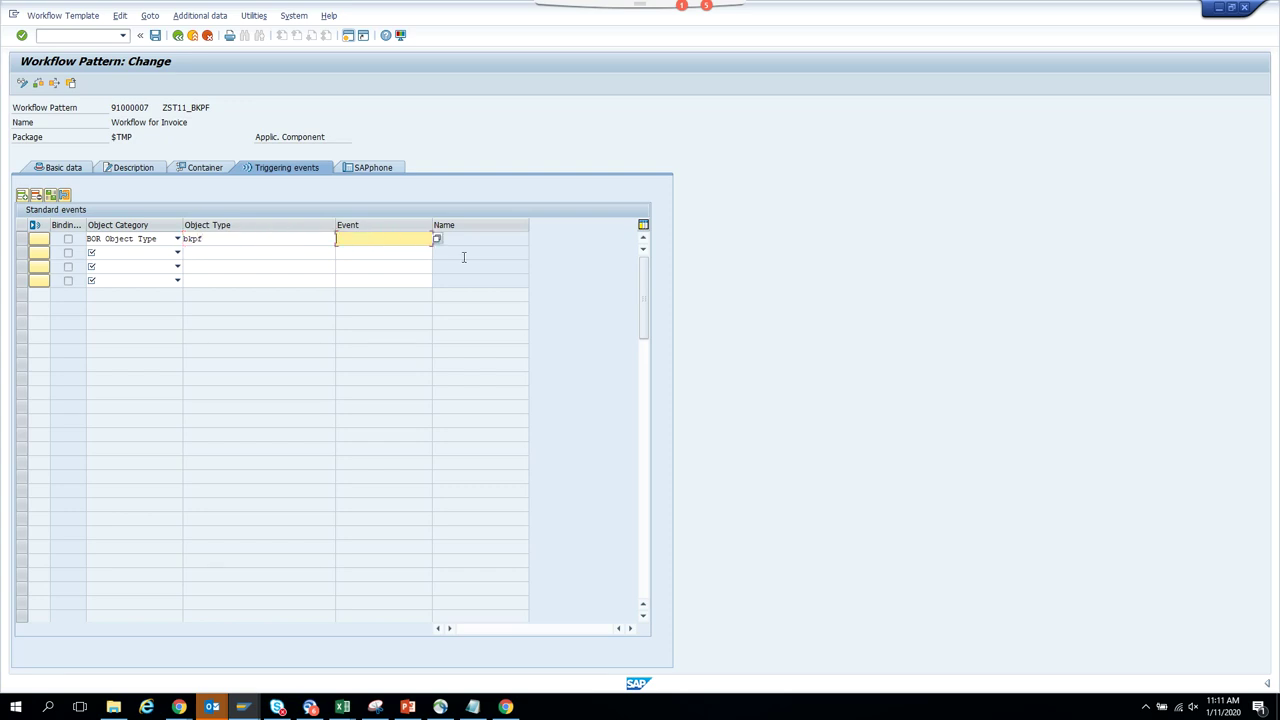
pyautogui.click(437, 239)
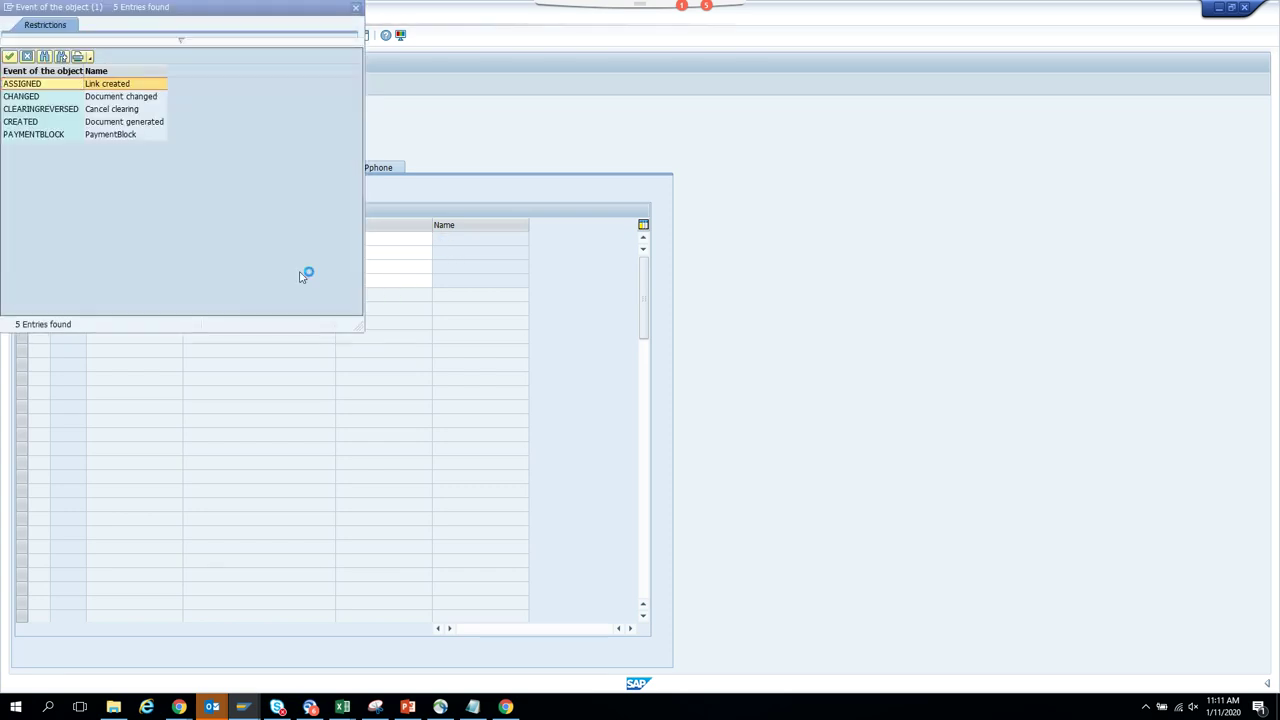
# Save the workflow template with PAYMENTBLOCK as the BKPF triggering event and activate its event linkage in the proposed customizing request.
pyautogui.doubleClick(108, 135)
pyautogui.click(155, 35)
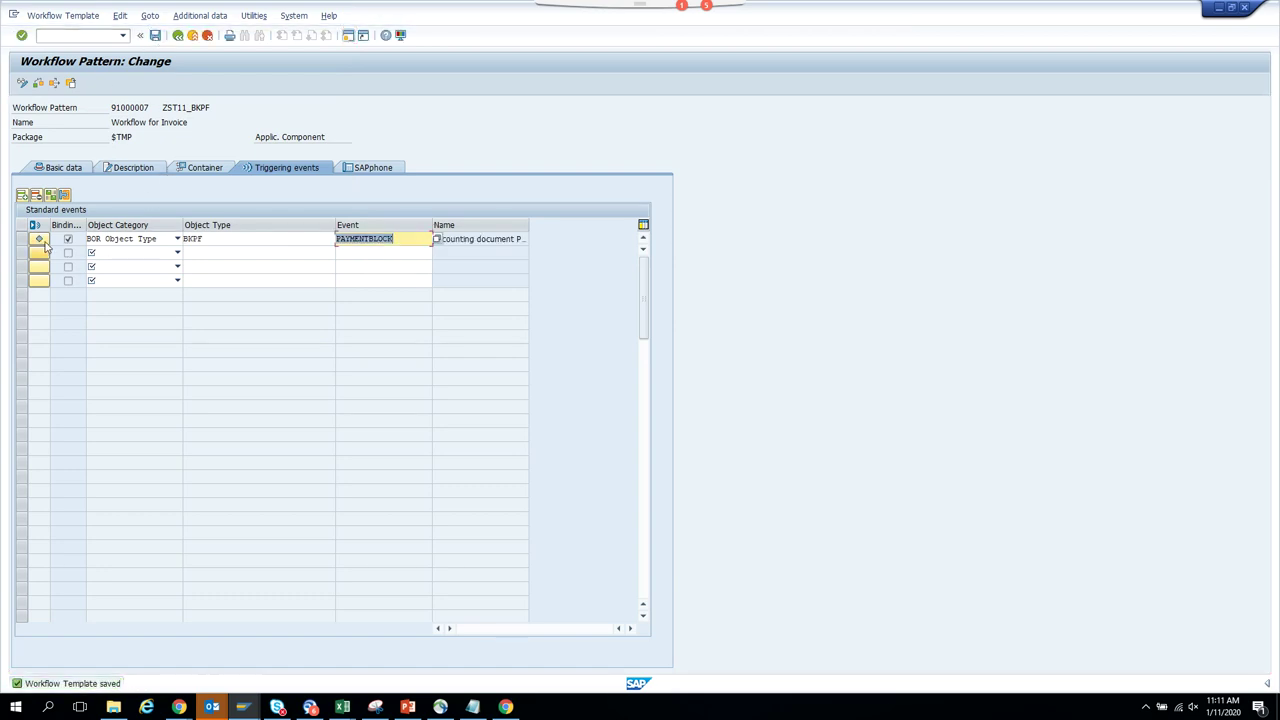
pyautogui.click(41, 241)
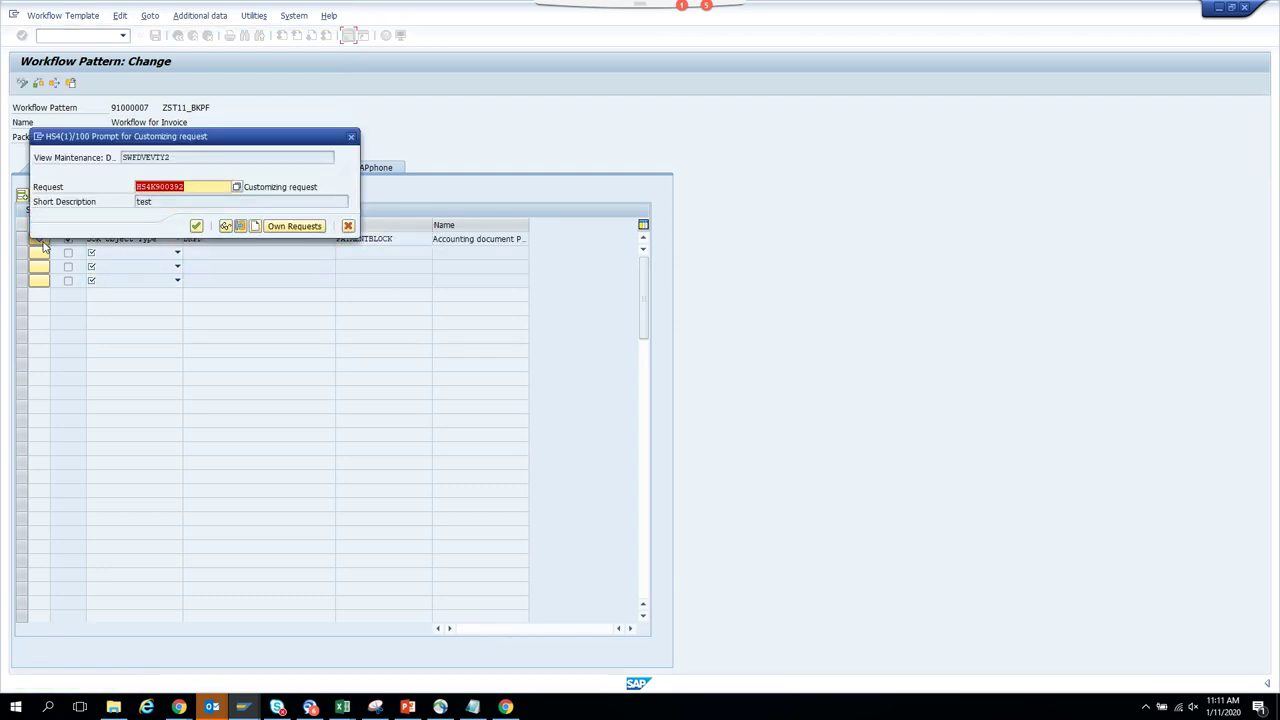
pyautogui.click(196, 226)
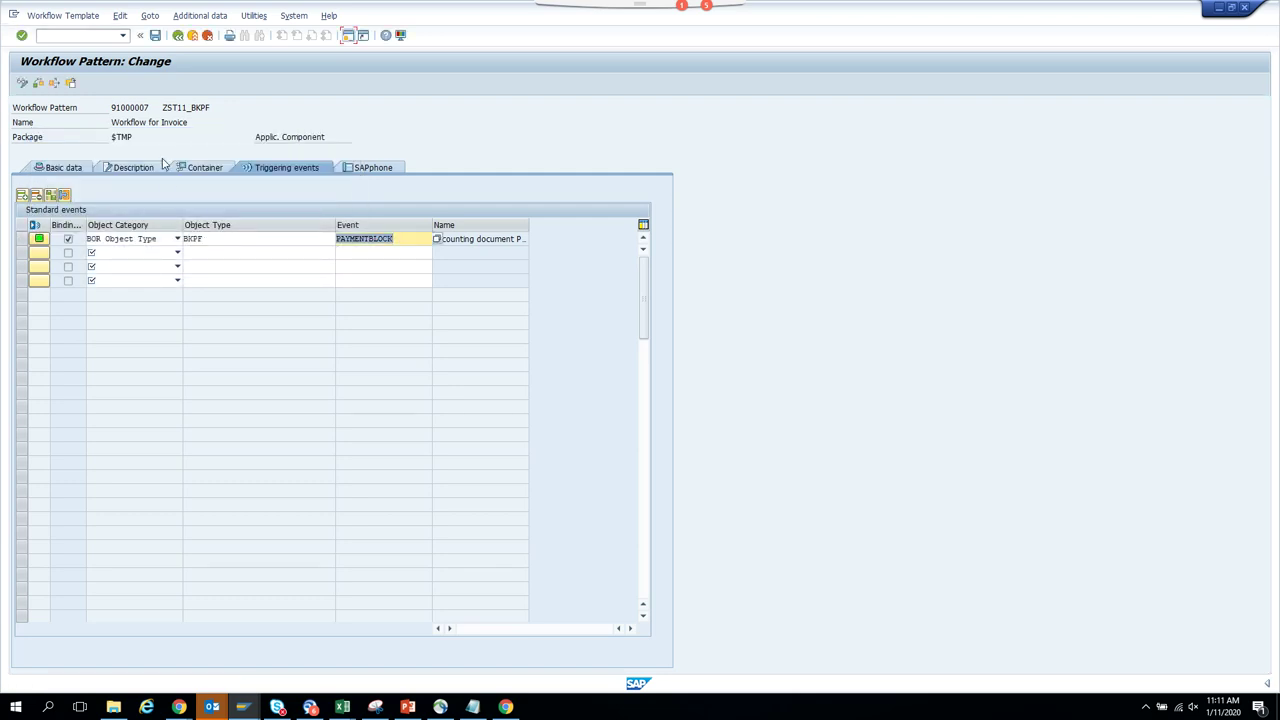
# Deactivate the PAYMENTBLOCK event linkage of the workflow template.
pyautogui.click(40, 240)
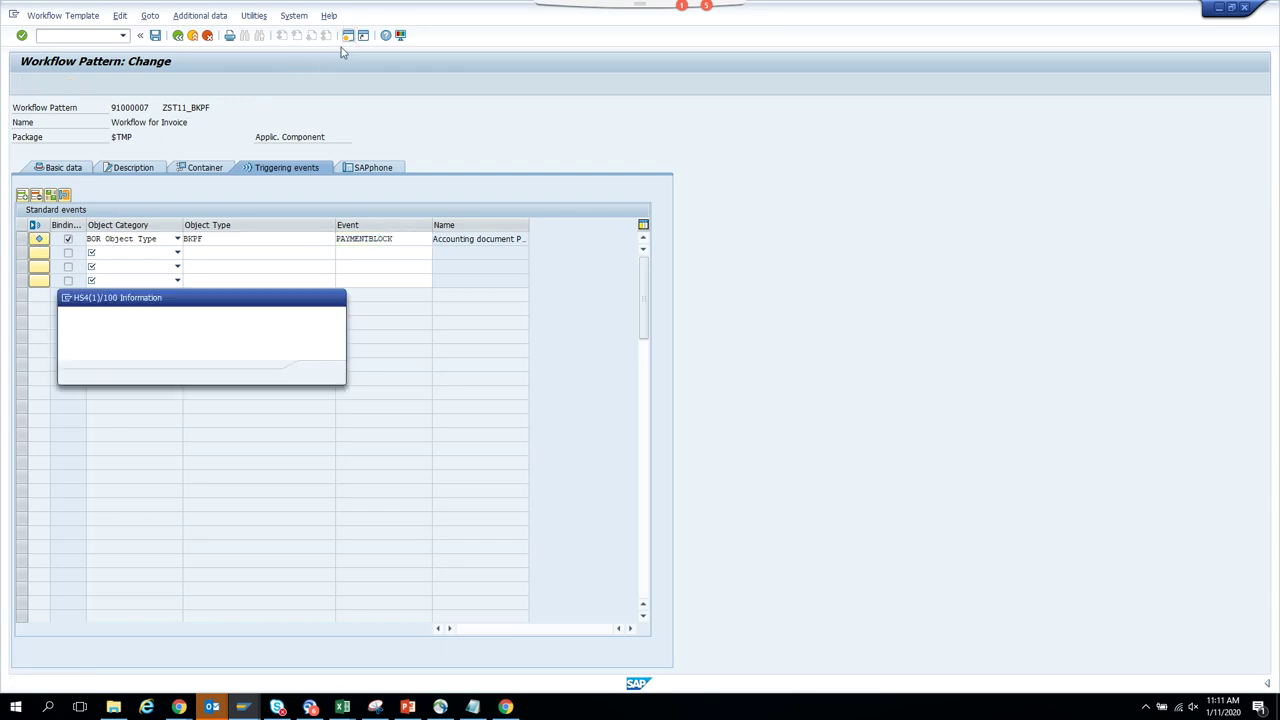
pyautogui.click(318, 375)
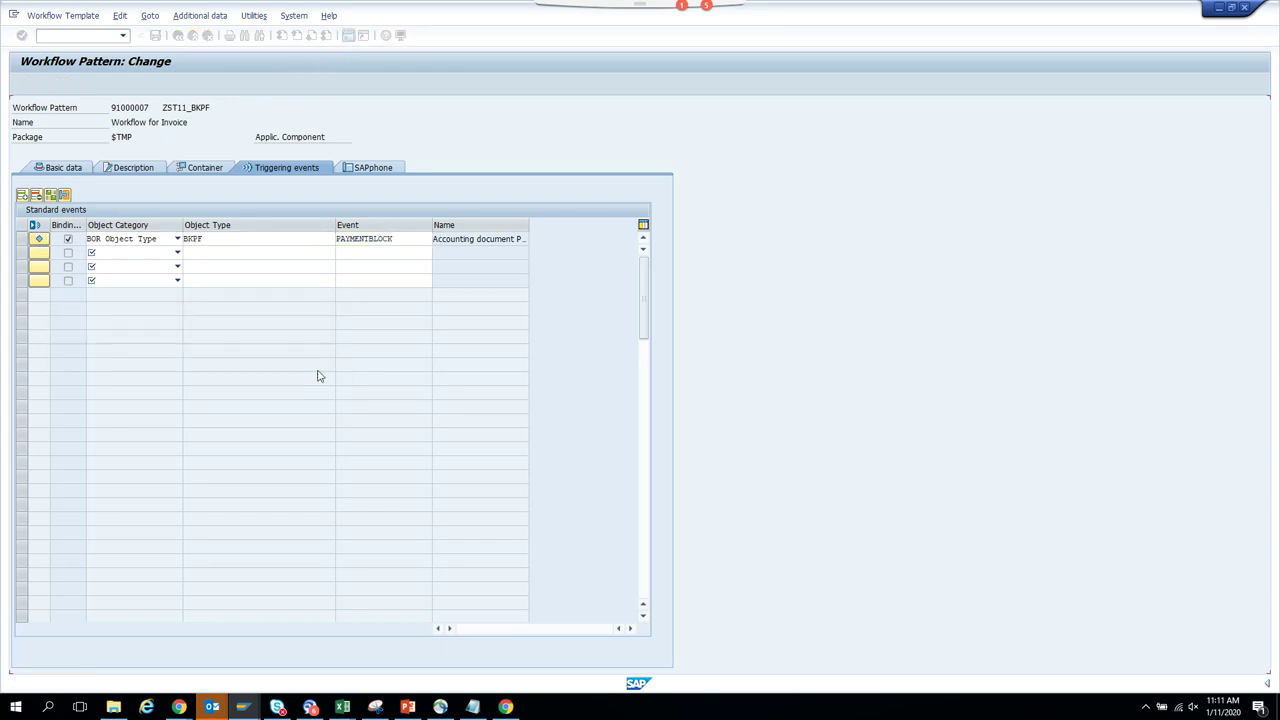
# Switch to the sales order session and open the event type linkages with transaction SWE2.
pyautogui.moveTo(243, 707)
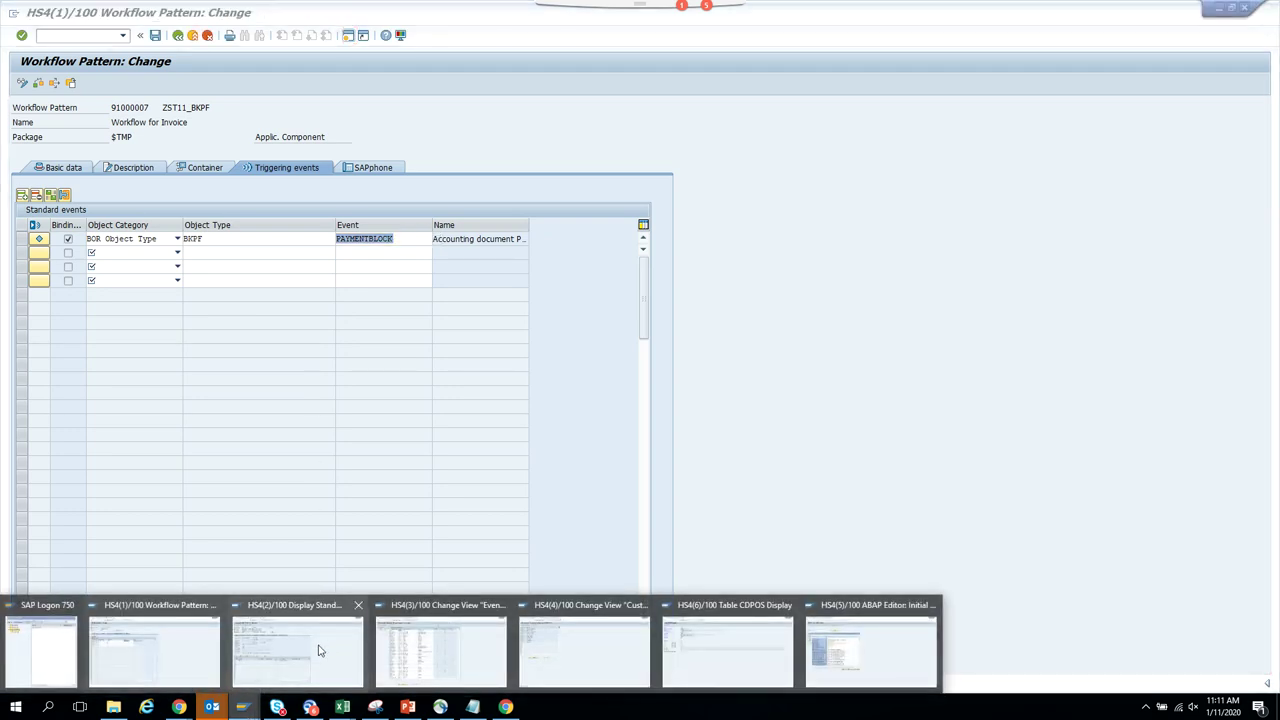
pyautogui.click(319, 651)
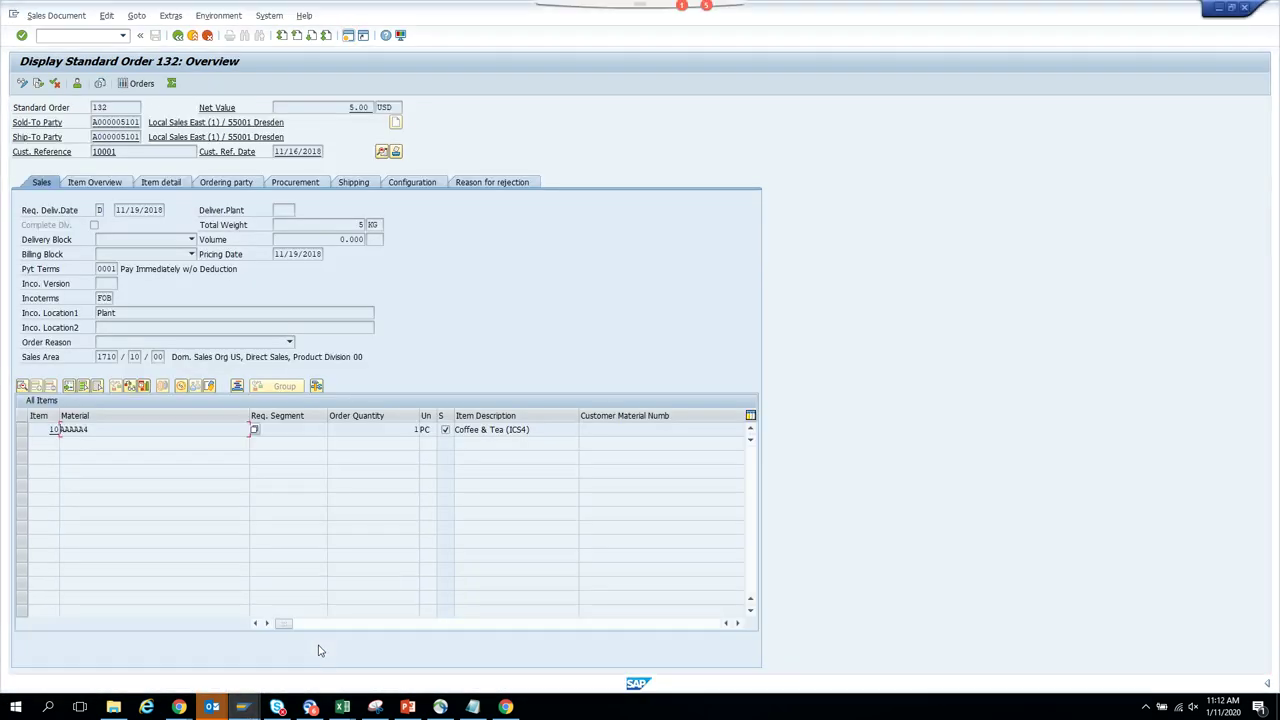
pyautogui.click(87, 40)
pyautogui.write('/nswe2')
pyautogui.press('Return')
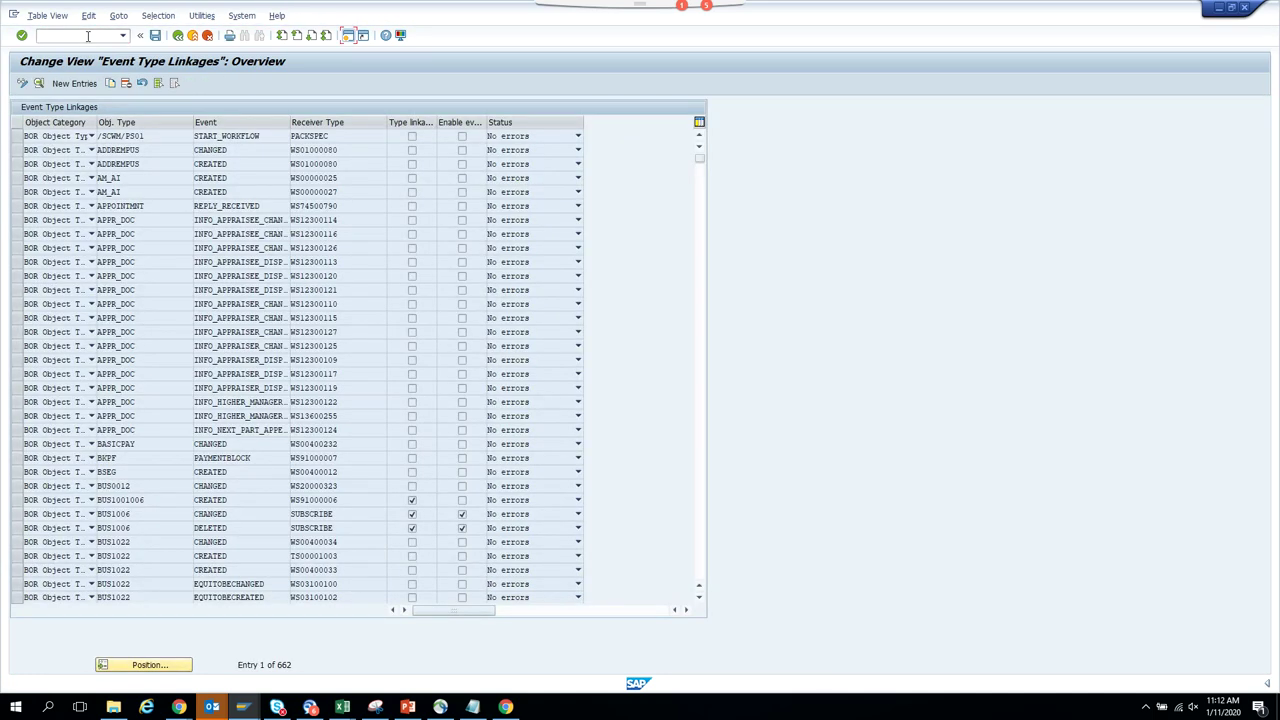
# Look through the event type linkages for the BKPF PAYMENTBLOCK entry and select its row.
pyautogui.click(157, 358)
pyautogui.press('pagedown')
pyautogui.press('pagedown')
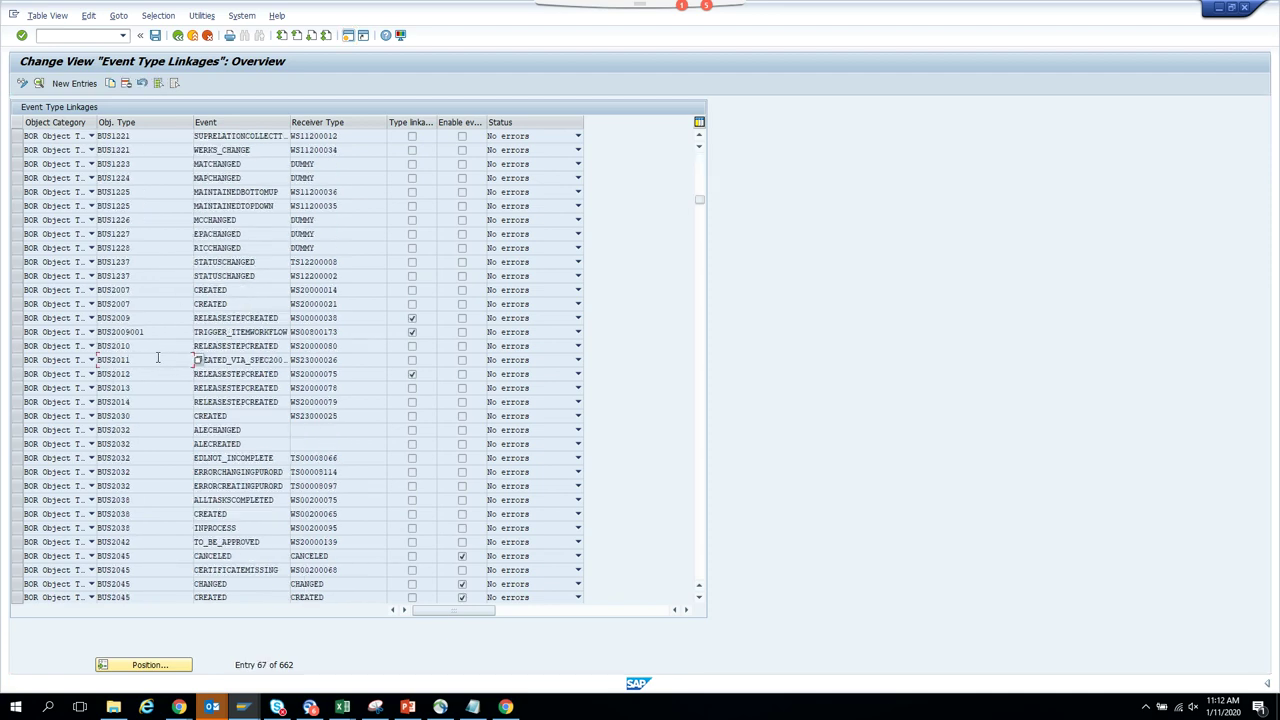
pyautogui.press('pagedown')
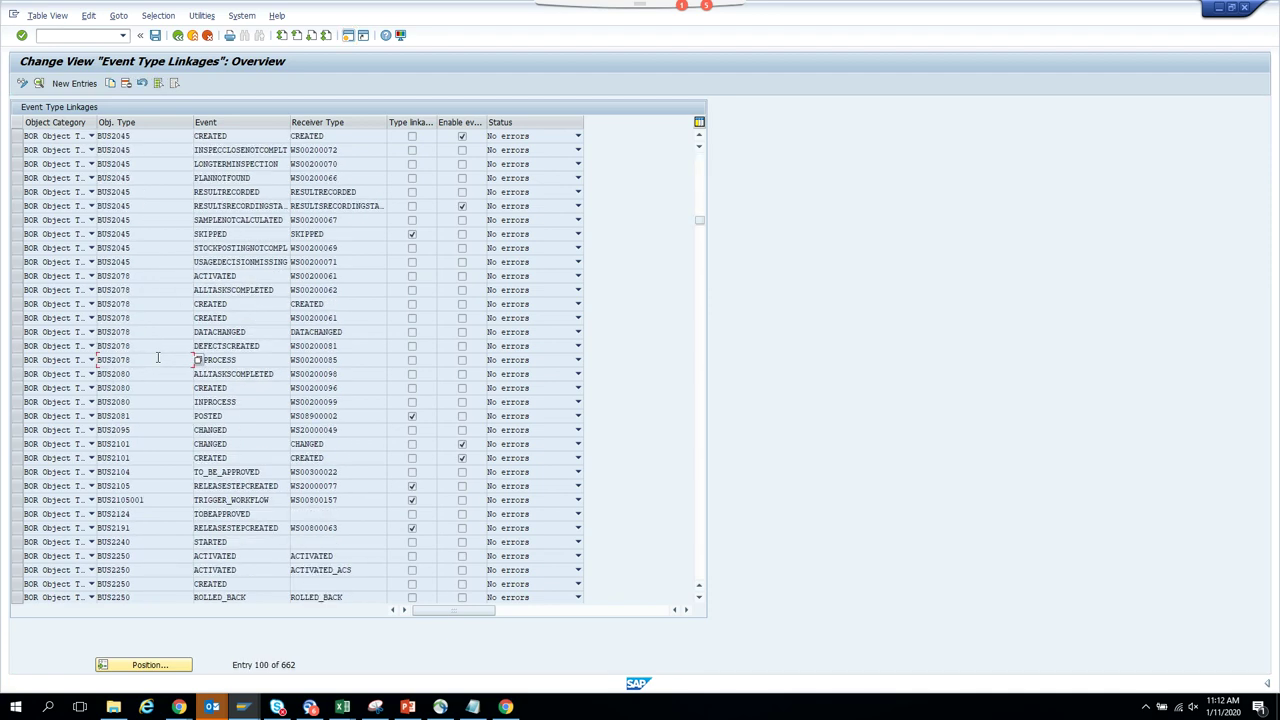
pyautogui.press('pagedown')
pyautogui.press('pagedown')
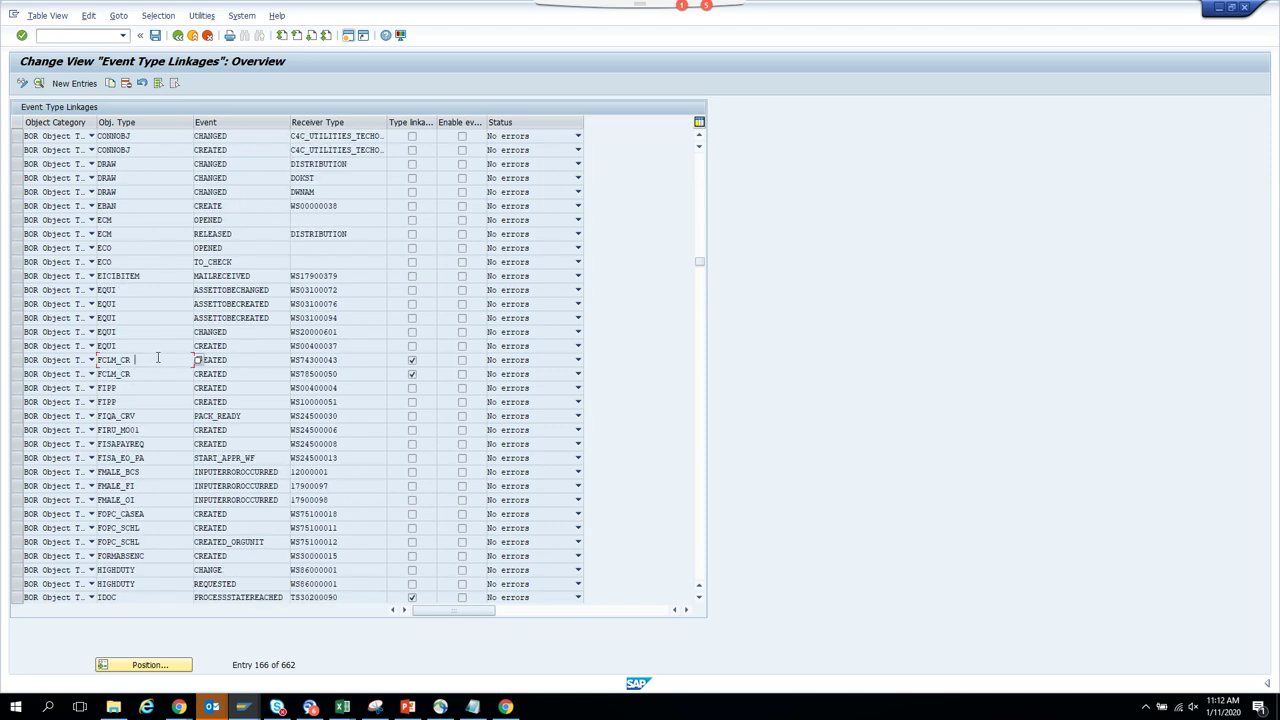
pyautogui.doubleClick(157, 357)
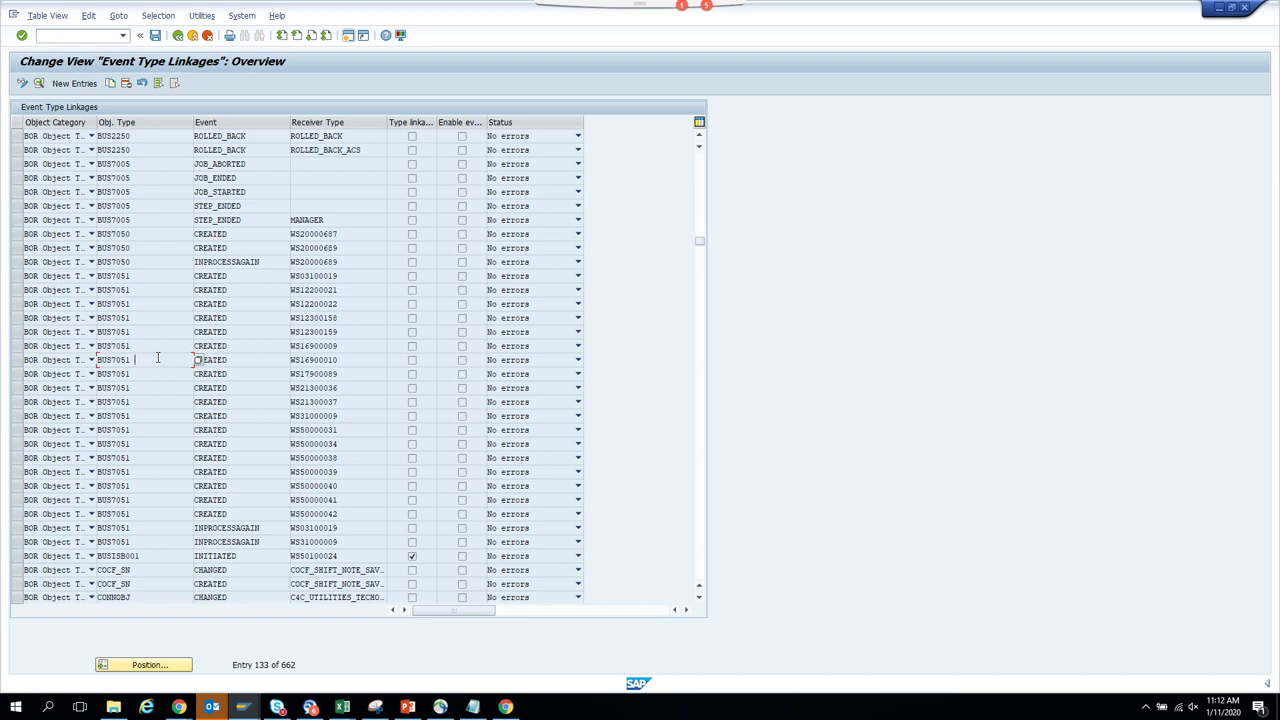
pyautogui.scroll(3, 157, 357)
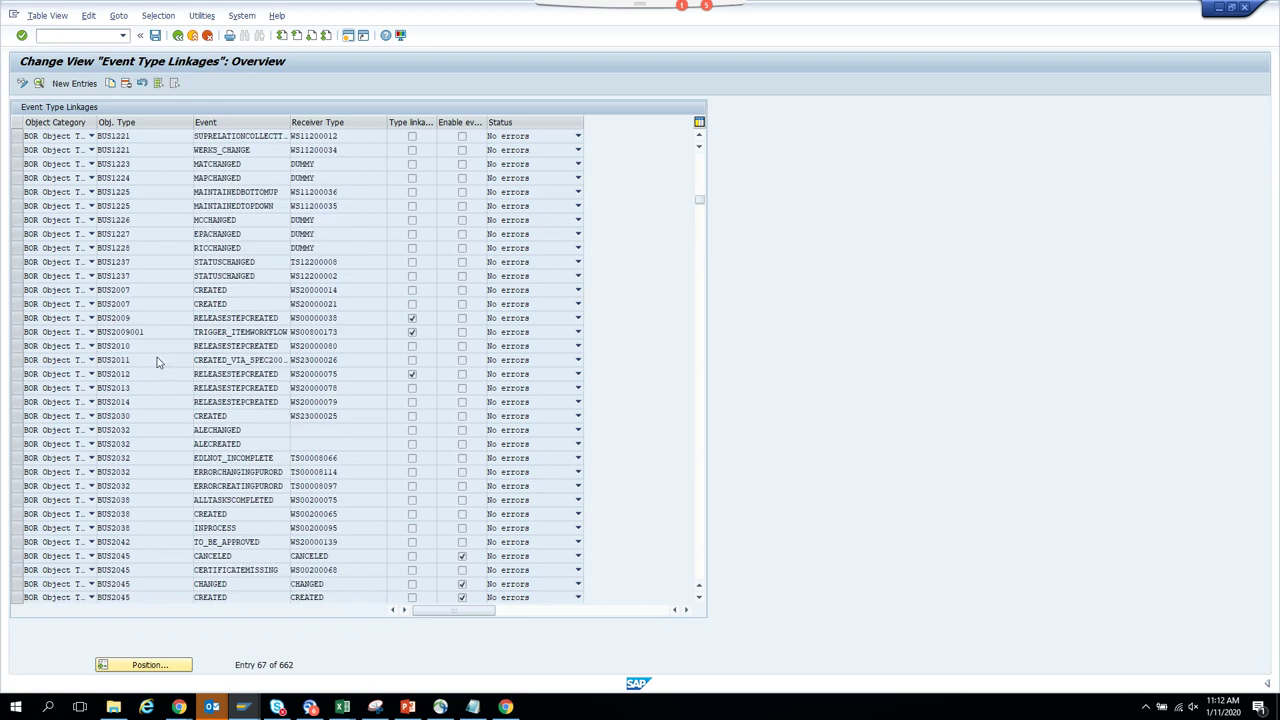
pyautogui.scroll(1, 157, 357)
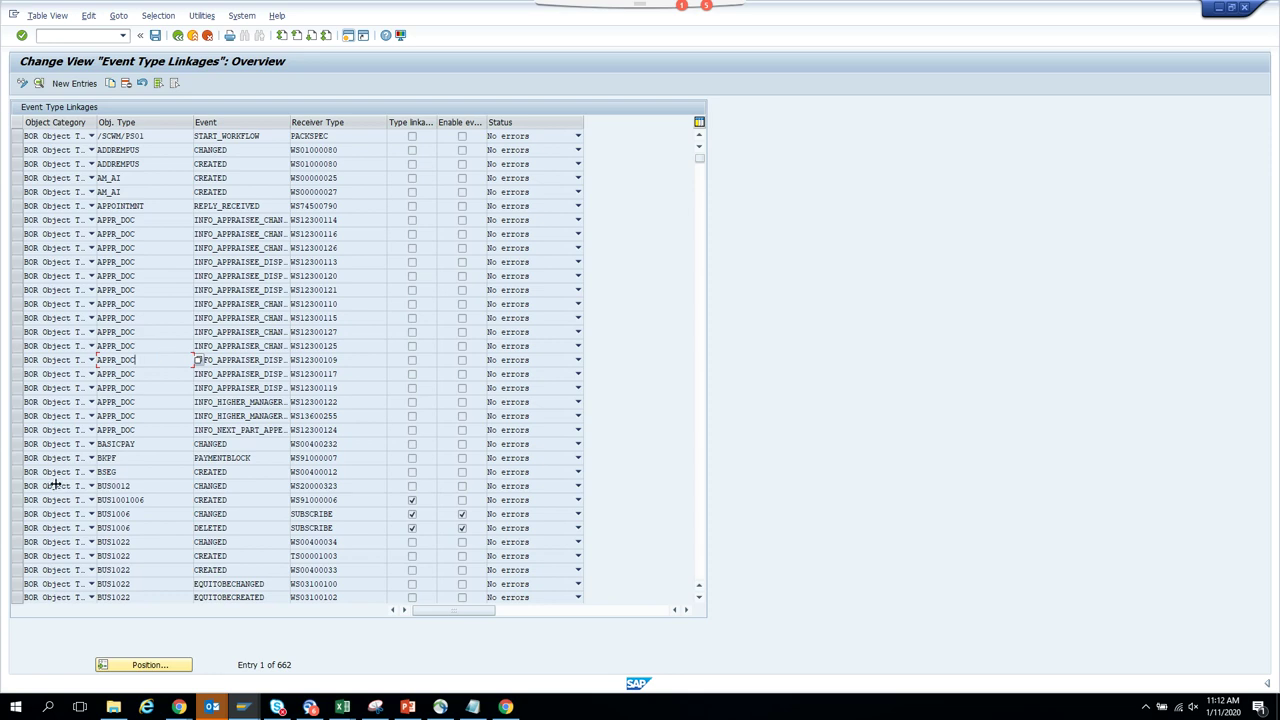
pyautogui.click(17, 458)
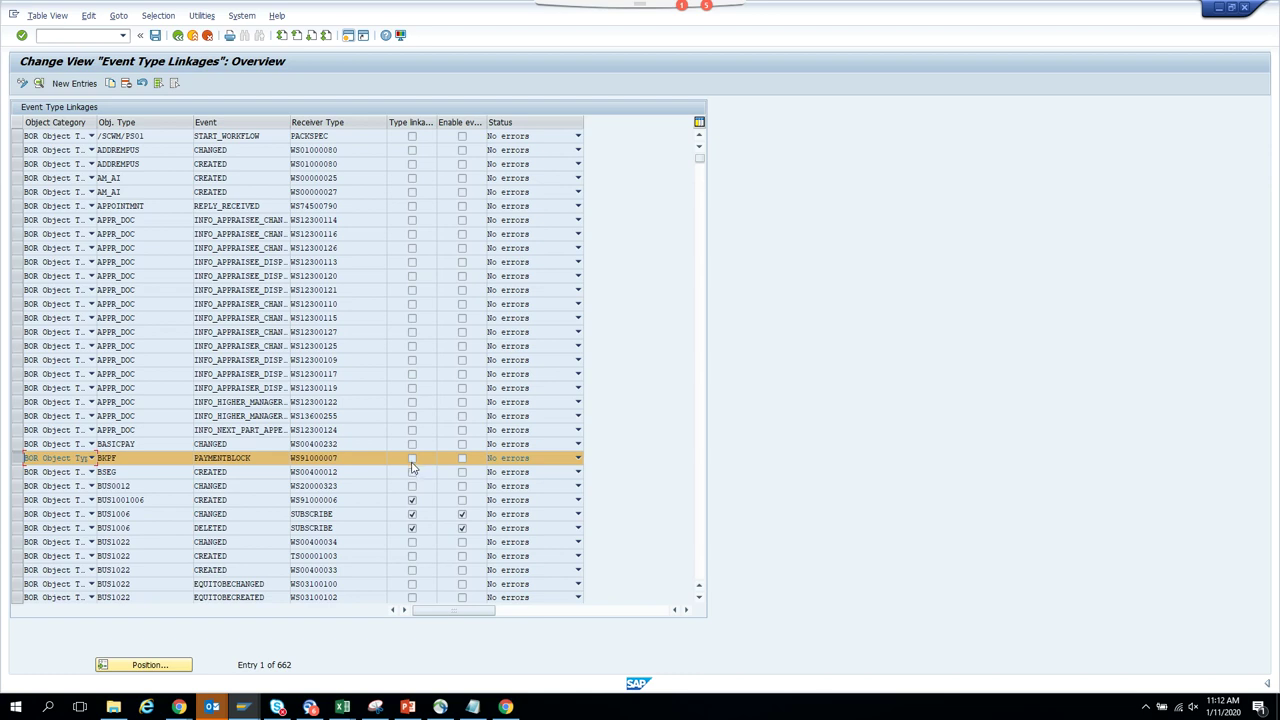
# Reactivate the PAYMENTBLOCK event linkage in the workflow template, save it, and exit the other session to SAP Easy Access.
pyautogui.press('F3')
pyautogui.click(39, 238)
pyautogui.click(155, 35)
pyautogui.press('F3')
pyautogui.click(177, 37)
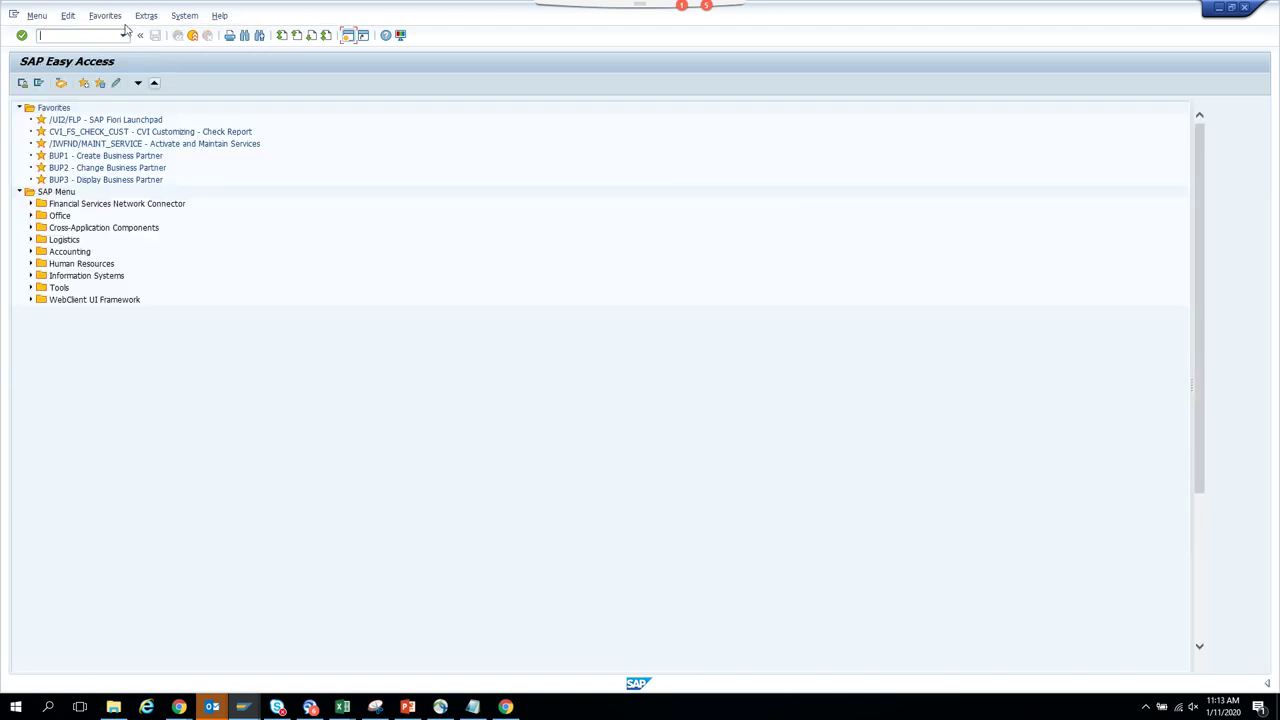
# Reopen the event type linkages overview from the transaction history.
pyautogui.click(122, 35)
pyautogui.click(122, 35)
pyautogui.click(107, 50)
pyautogui.press('Return')
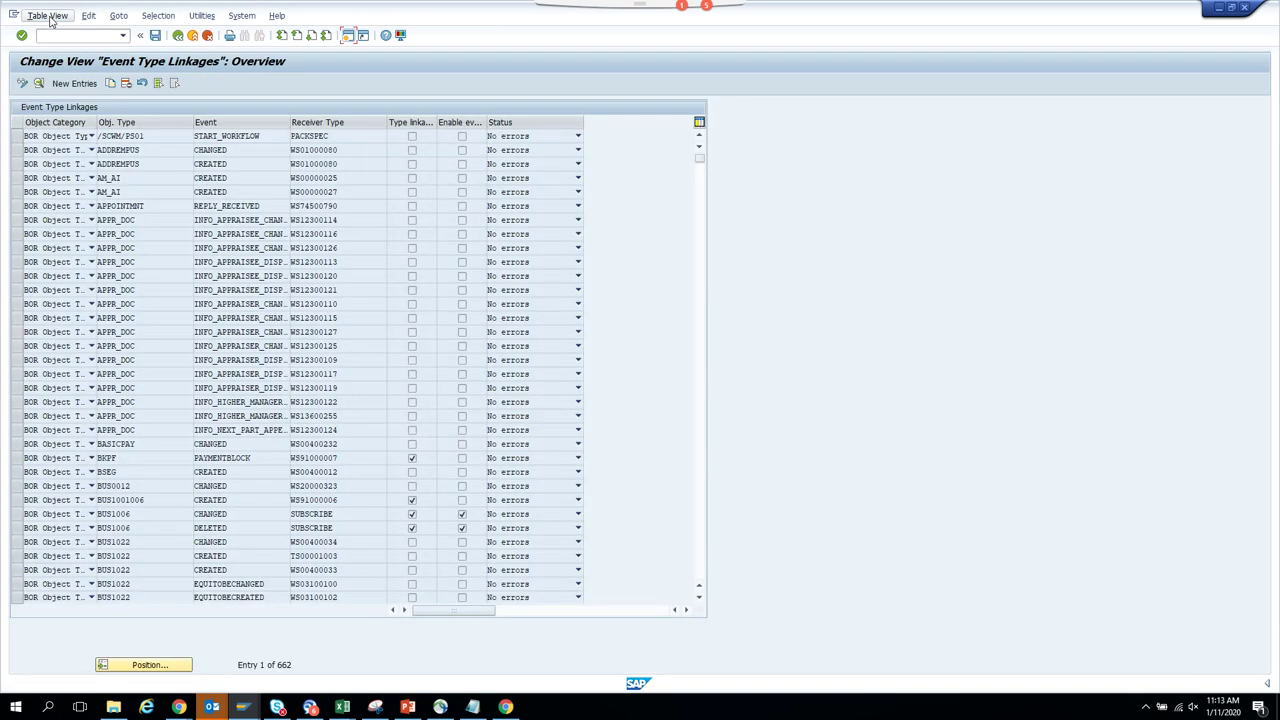
pyautogui.click(46, 15)
pyautogui.moveTo(90, 16)
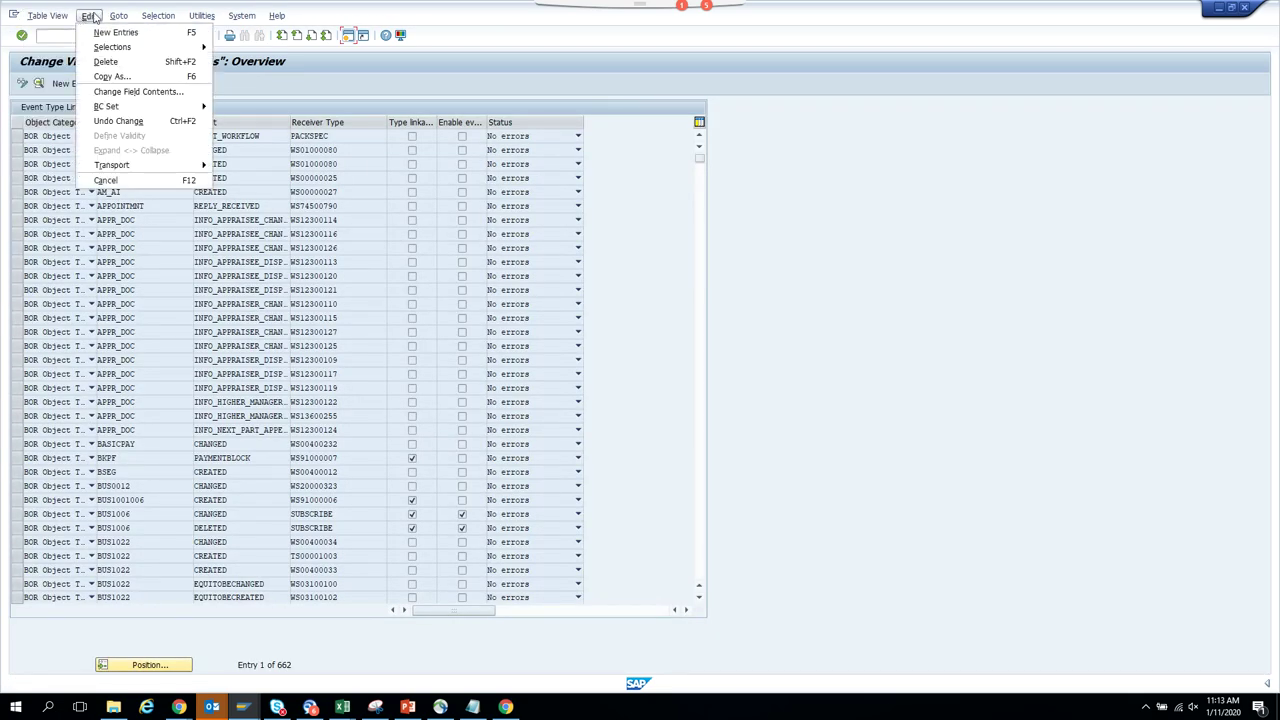
pyautogui.click(158, 15)
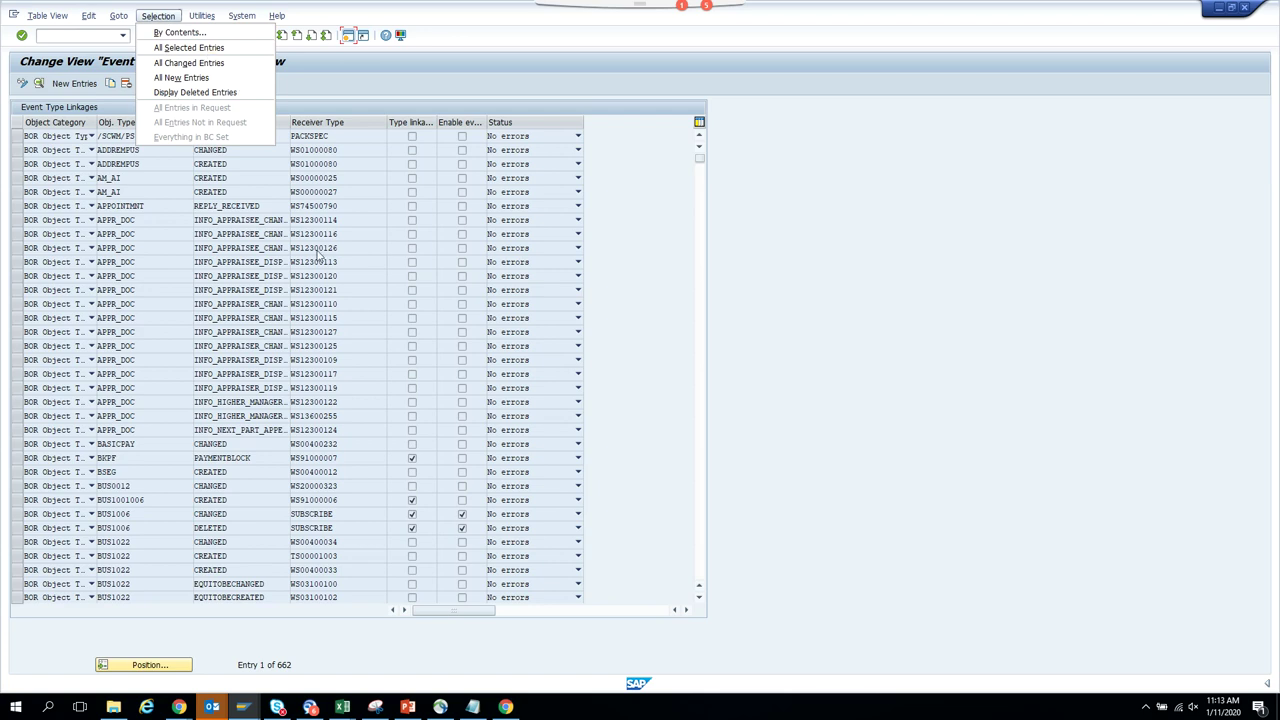
pyautogui.click(423, 346)
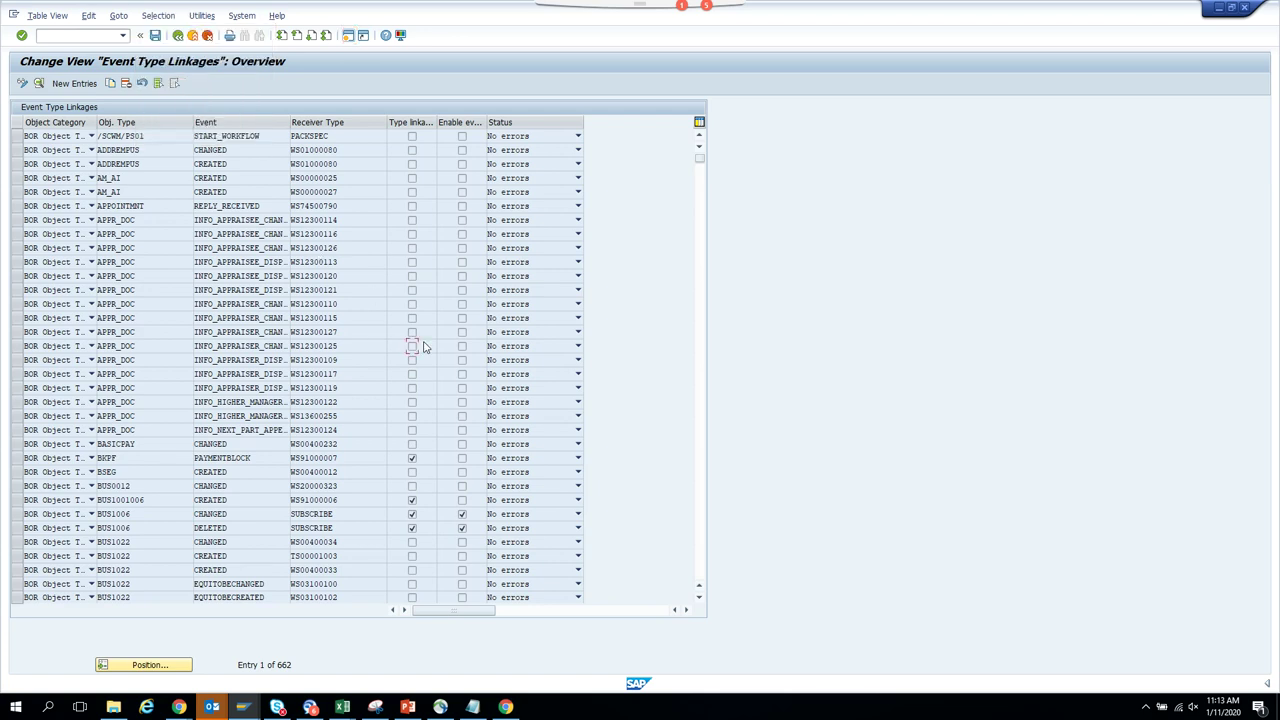
# Check the type linkage flag of the BKPF PAYMENTBLOCK entry.
pyautogui.click(155, 394)
pyautogui.press('pagedown')
pyautogui.press('pageup')
pyautogui.click(412, 458)
# Return to the workflow template and open its definition in the Workflow Builder from the basic data.
pyautogui.hotkey('alt', 'Tab')
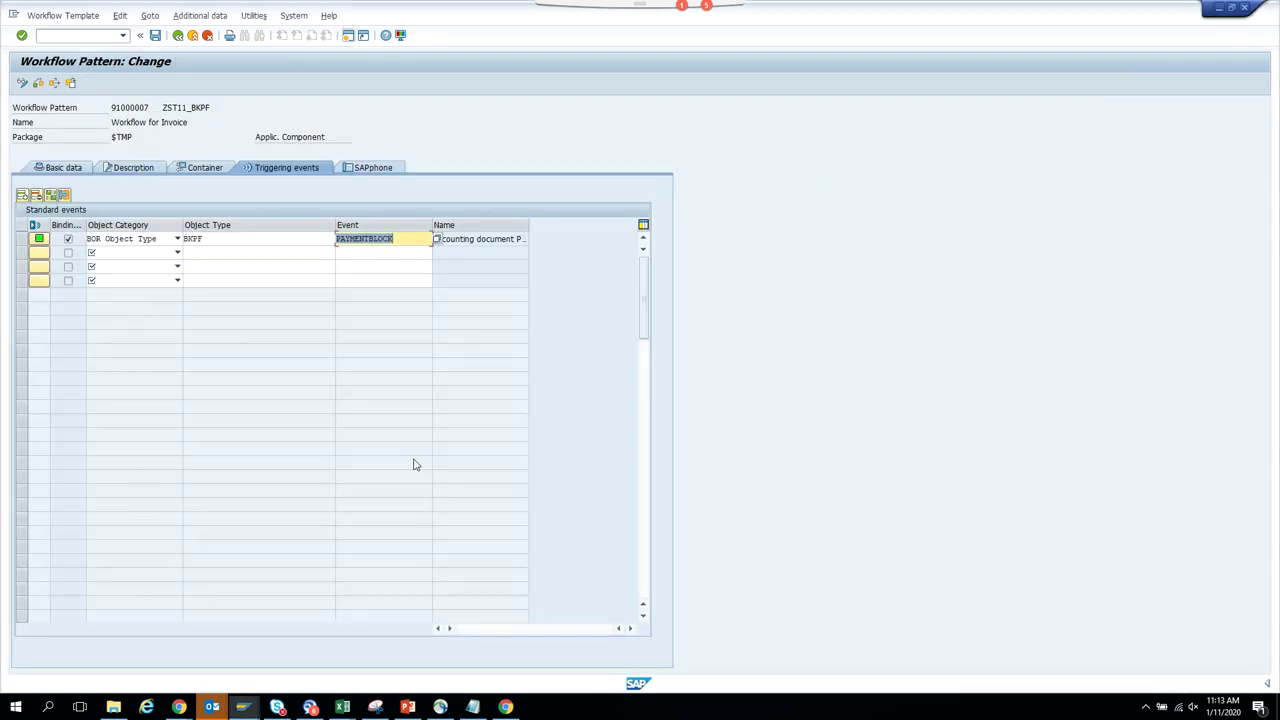
pyautogui.click(64, 168)
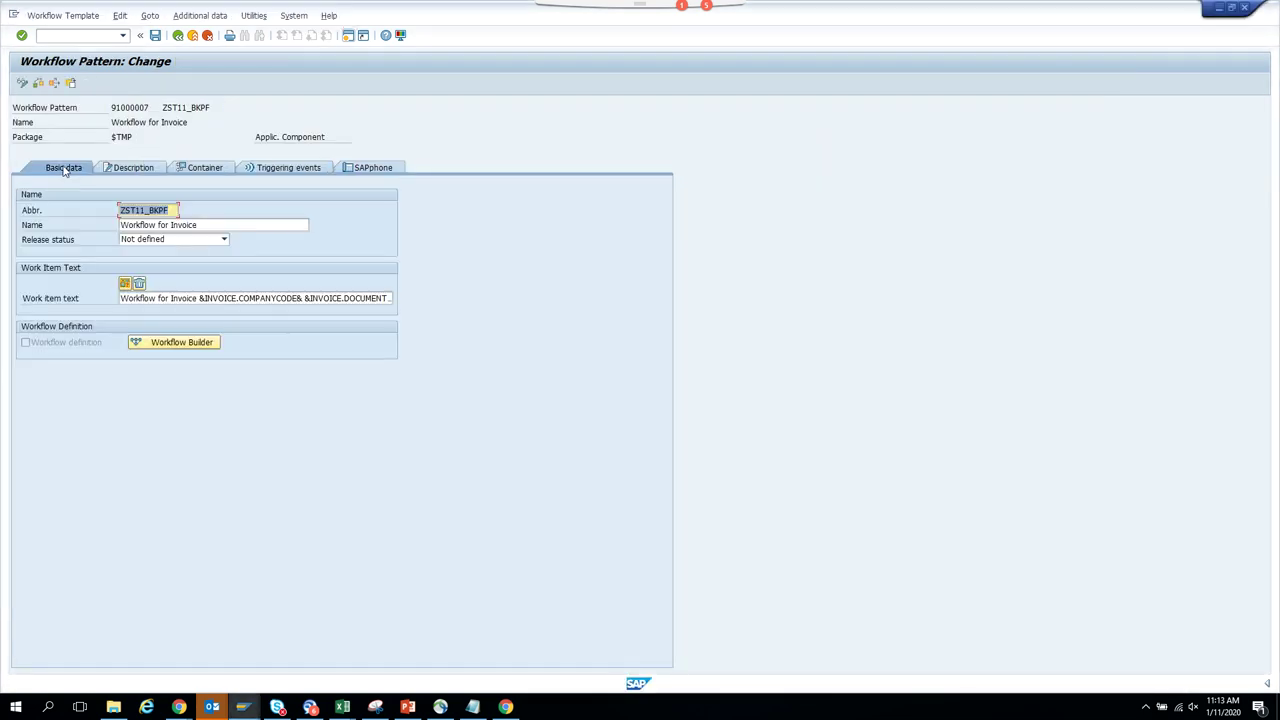
pyautogui.click(163, 344)
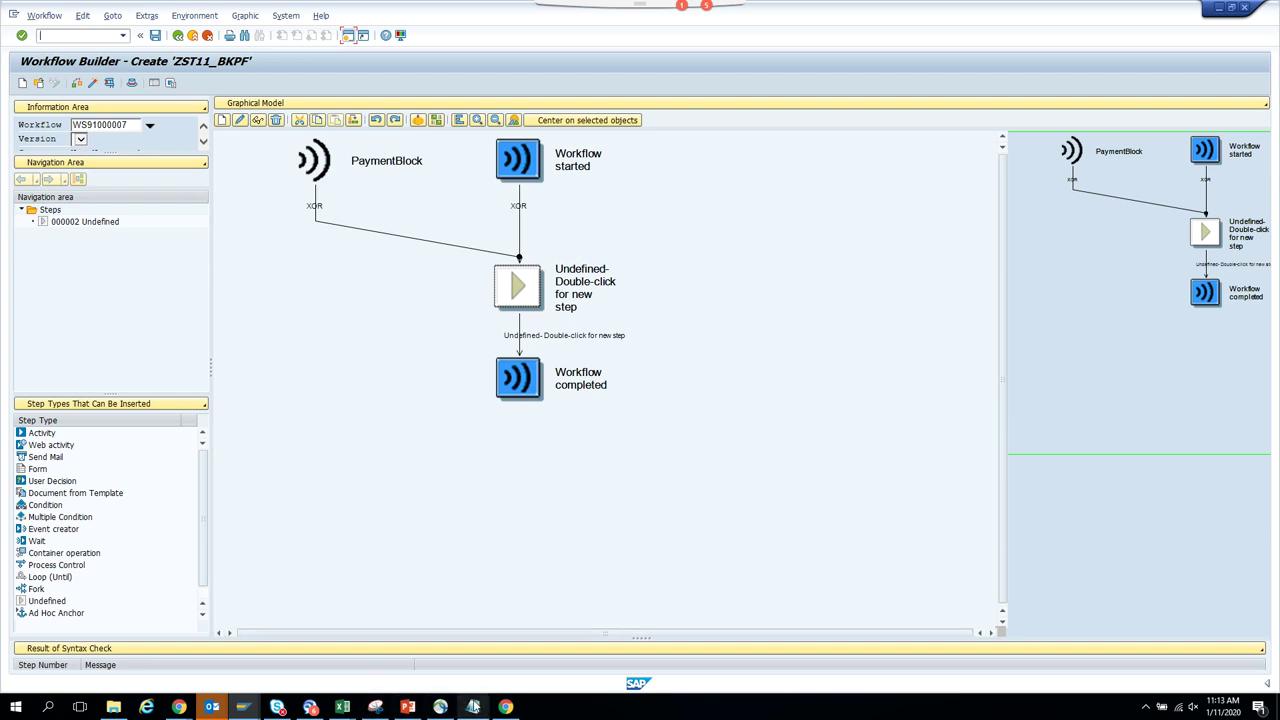
pyautogui.click(565, 305)
pyautogui.doubleClick(565, 305)
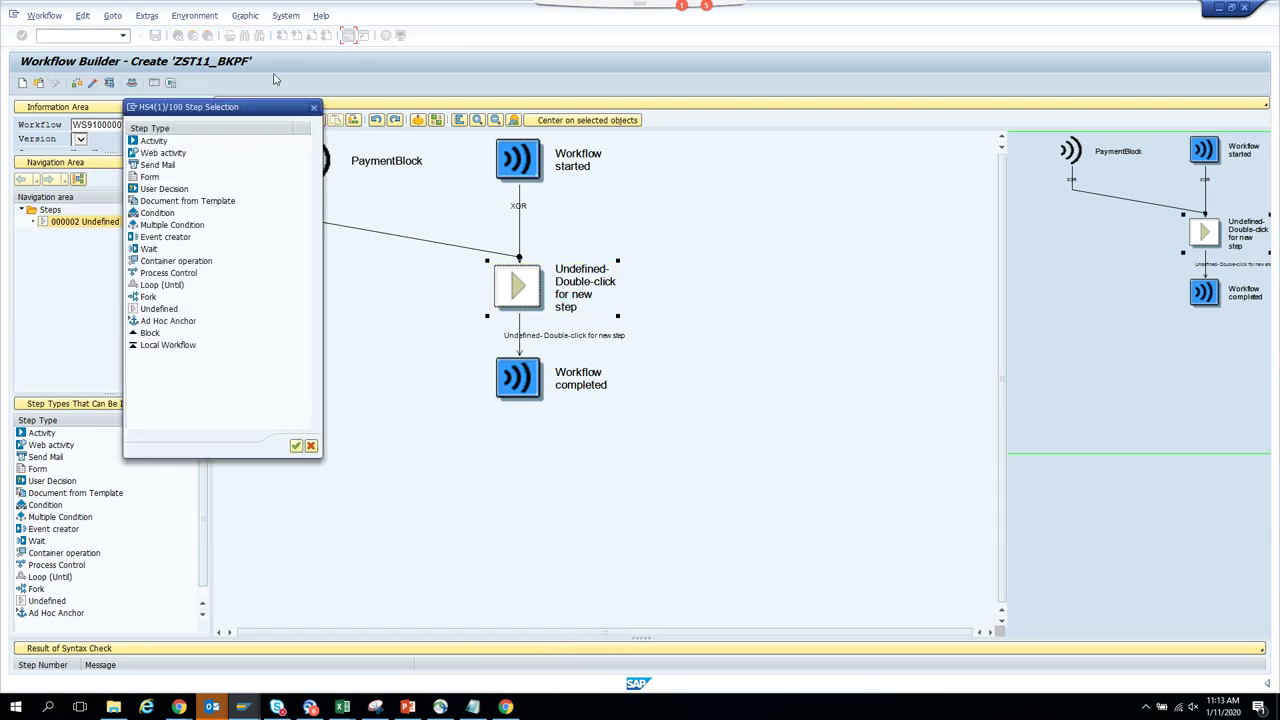
pyautogui.click(313, 108)
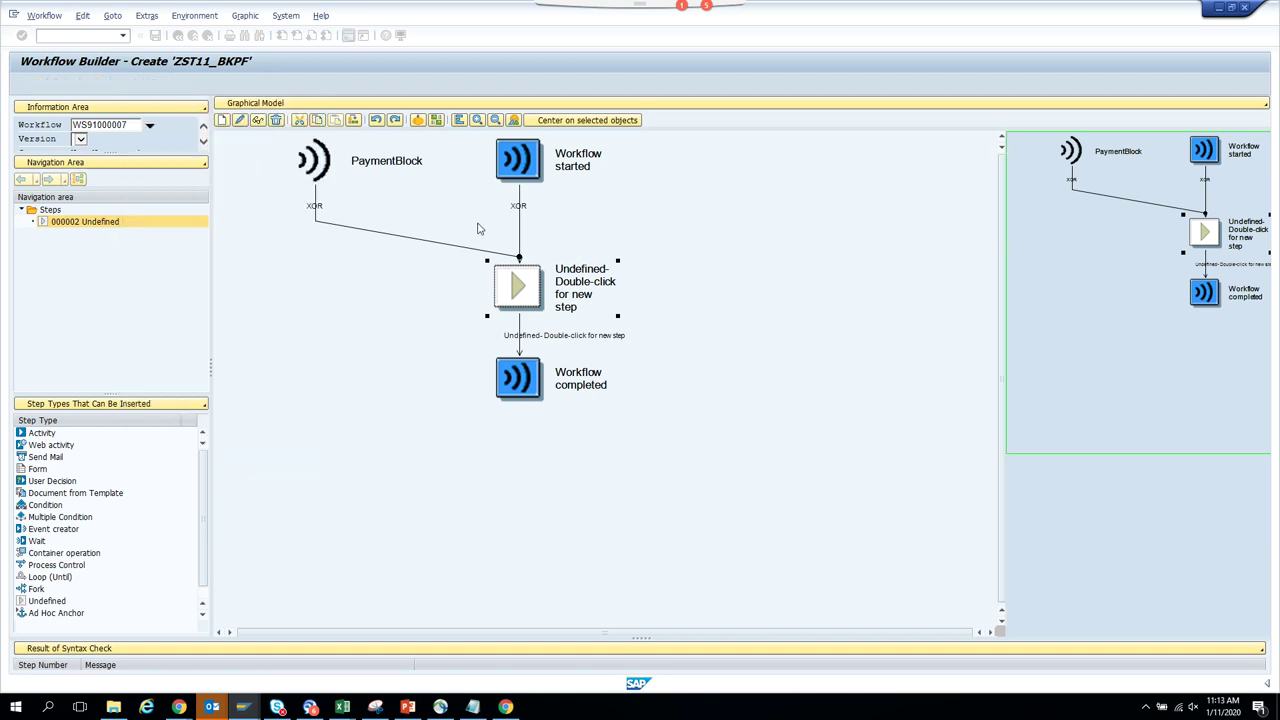
# Create a User Decision step in place of the undefined workflow step.
pyautogui.rightClick(524, 277)
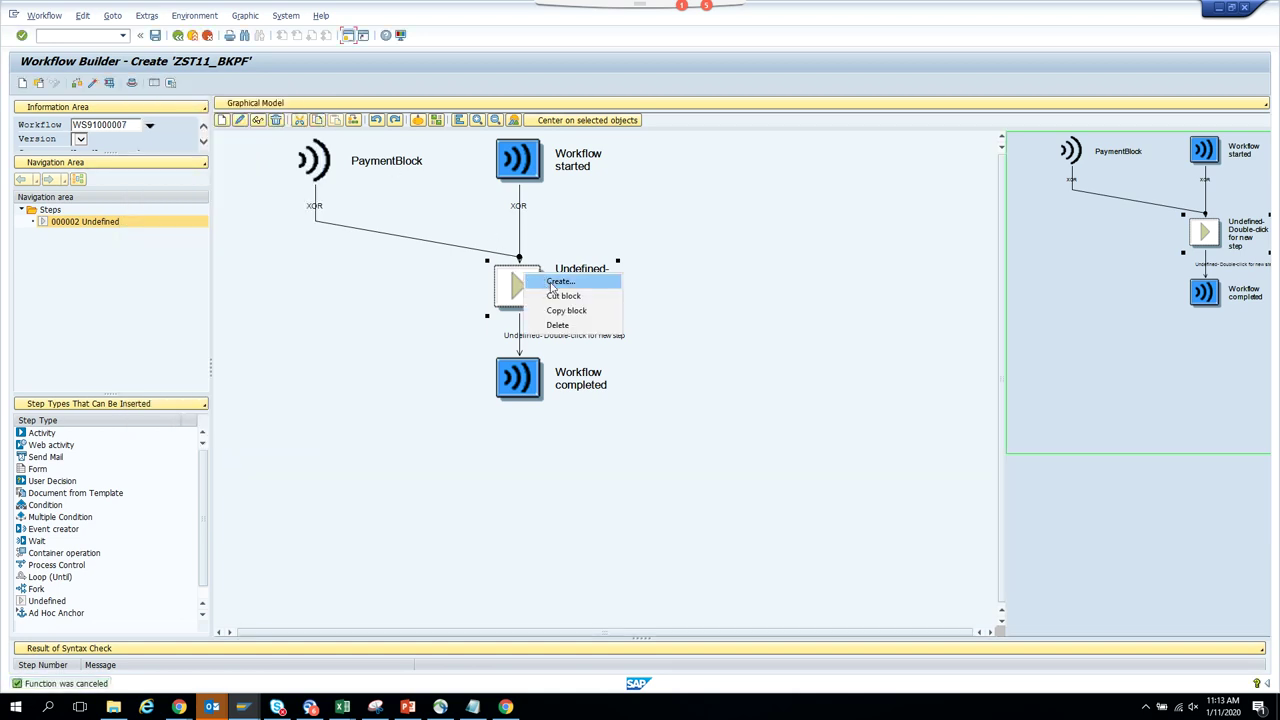
pyautogui.click(558, 281)
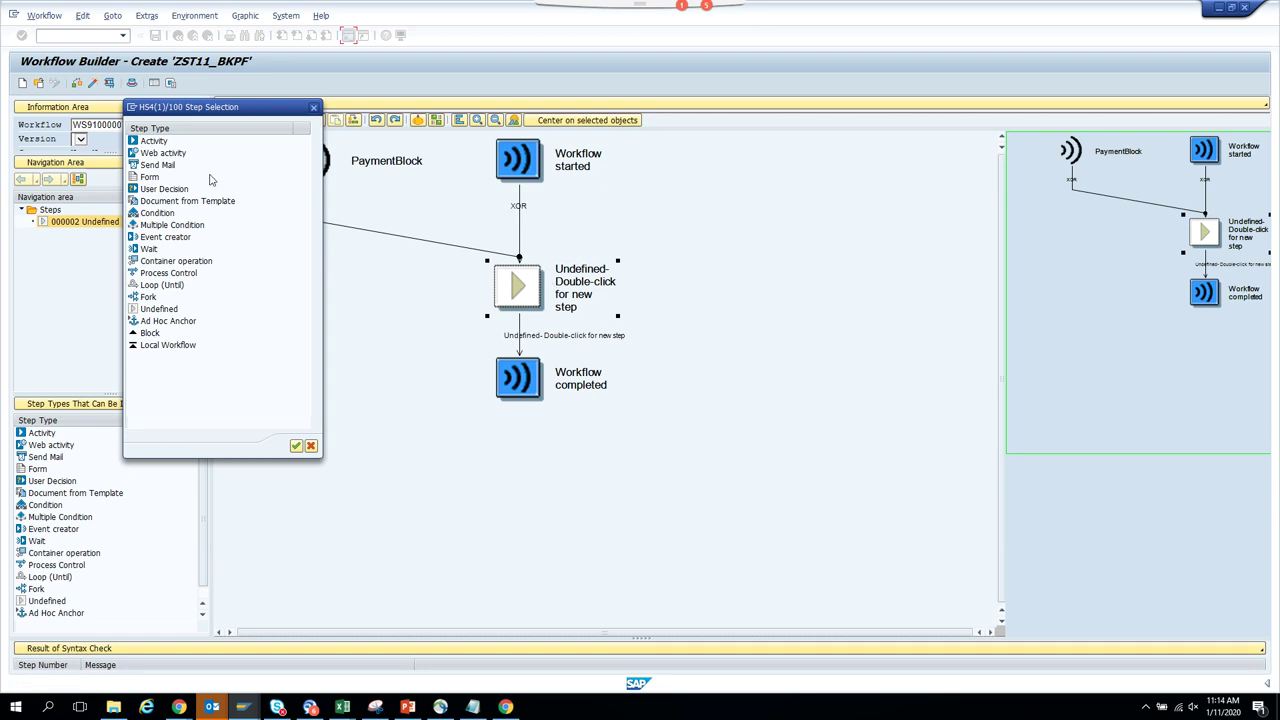
pyautogui.doubleClick(163, 188)
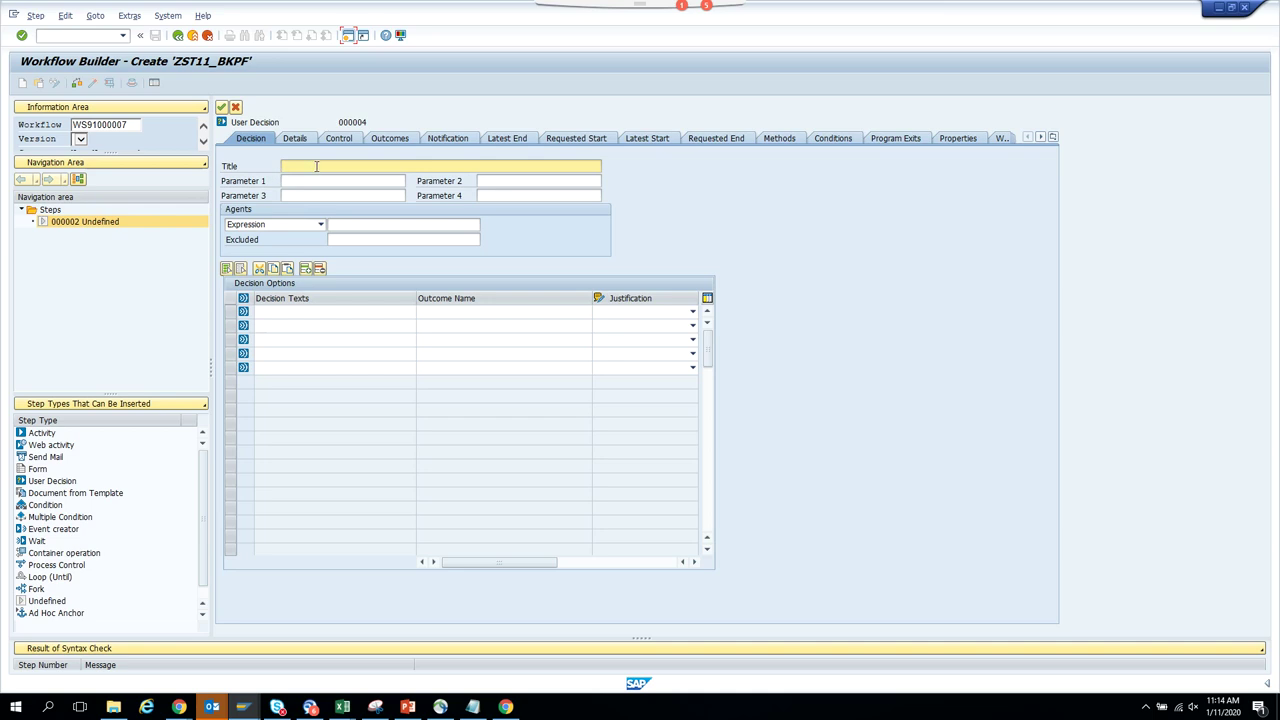
# Title the user decision "Approve Invoice &" and assign the Invoice container's document number to Parameter 1.
pyautogui.click(316, 166)
pyautogui.write('Approve Invoice &')
pyautogui.press('Return')
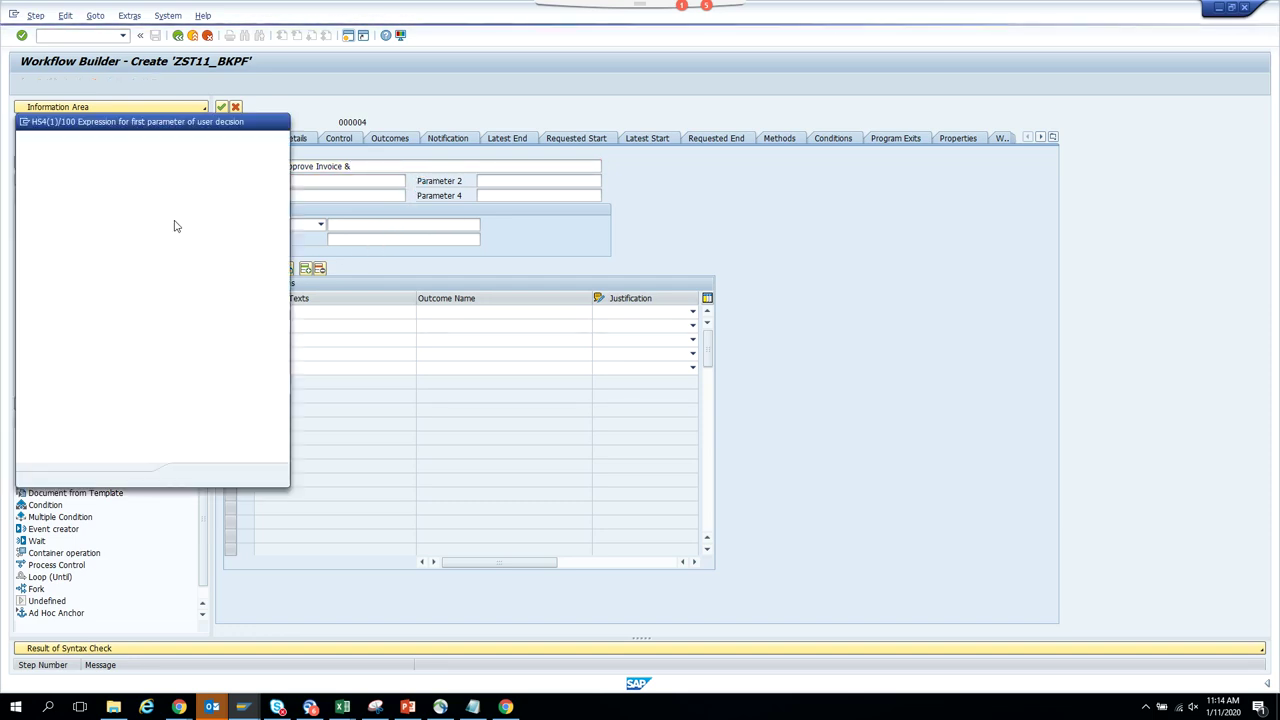
pyautogui.click(36, 276)
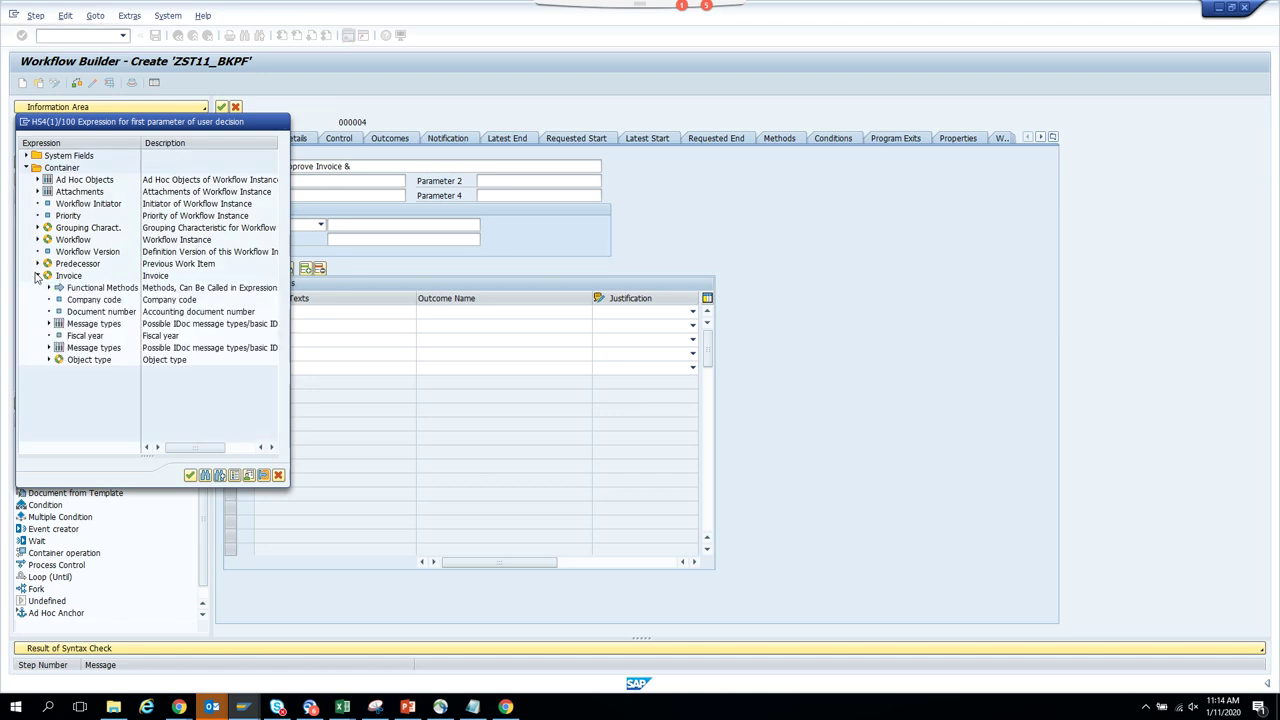
pyautogui.doubleClick(100, 311)
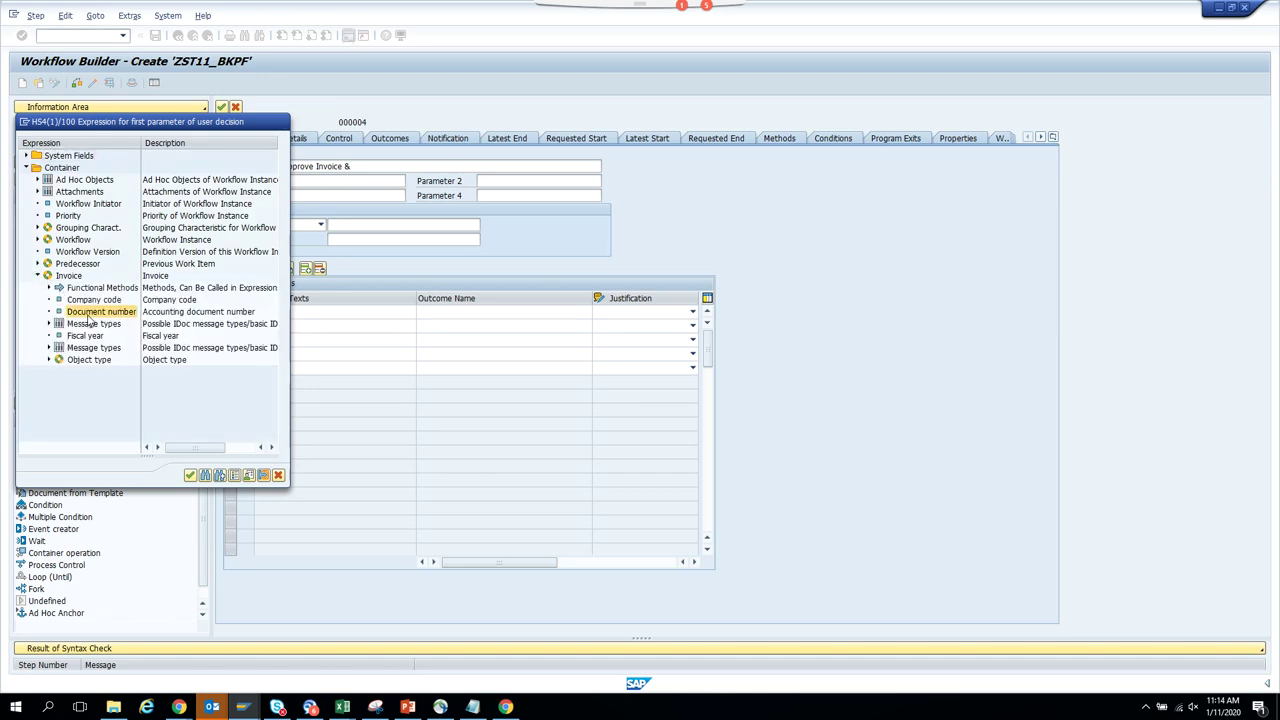
pyautogui.click(366, 163)
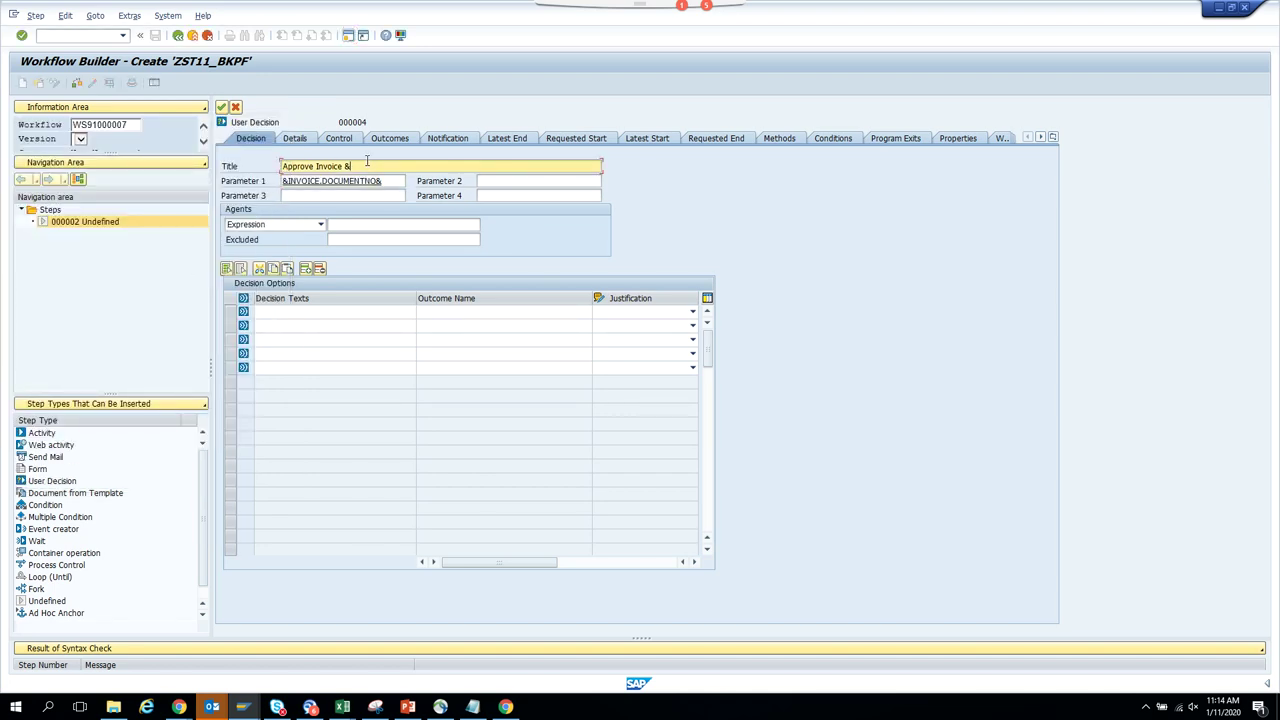
pyautogui.click(549, 181)
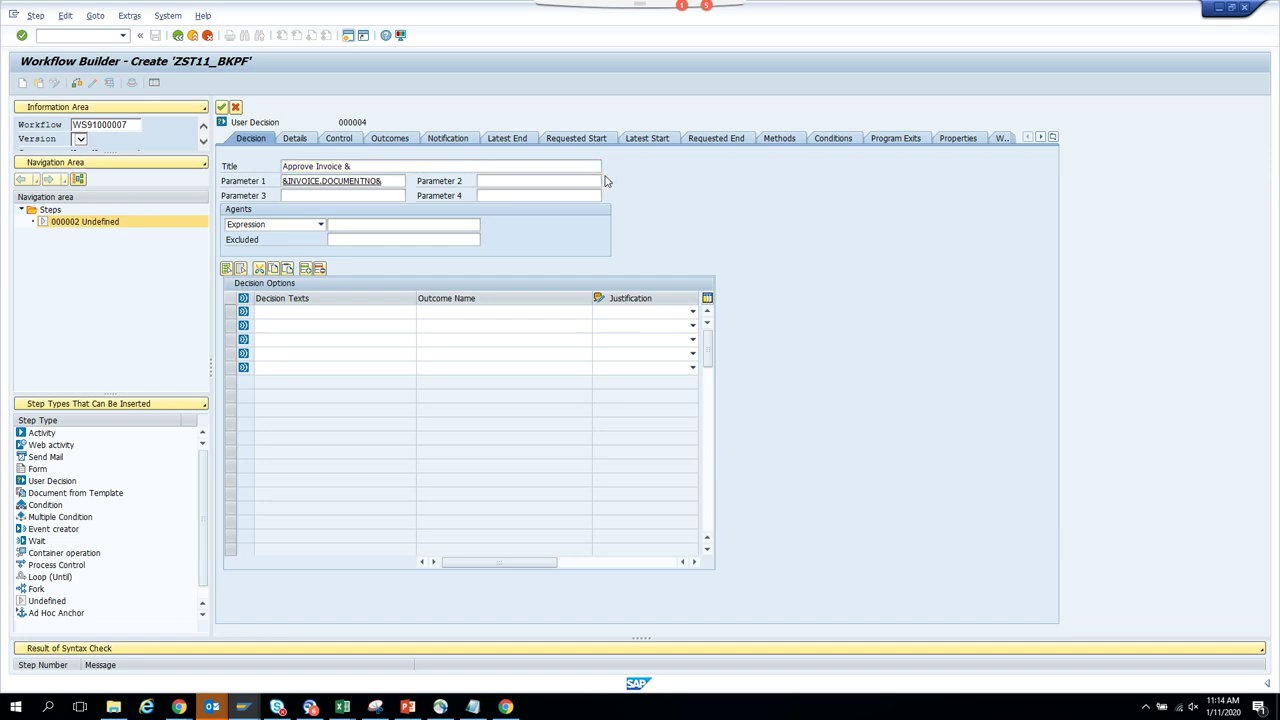
pyautogui.click(604, 181)
pyautogui.click(37, 276)
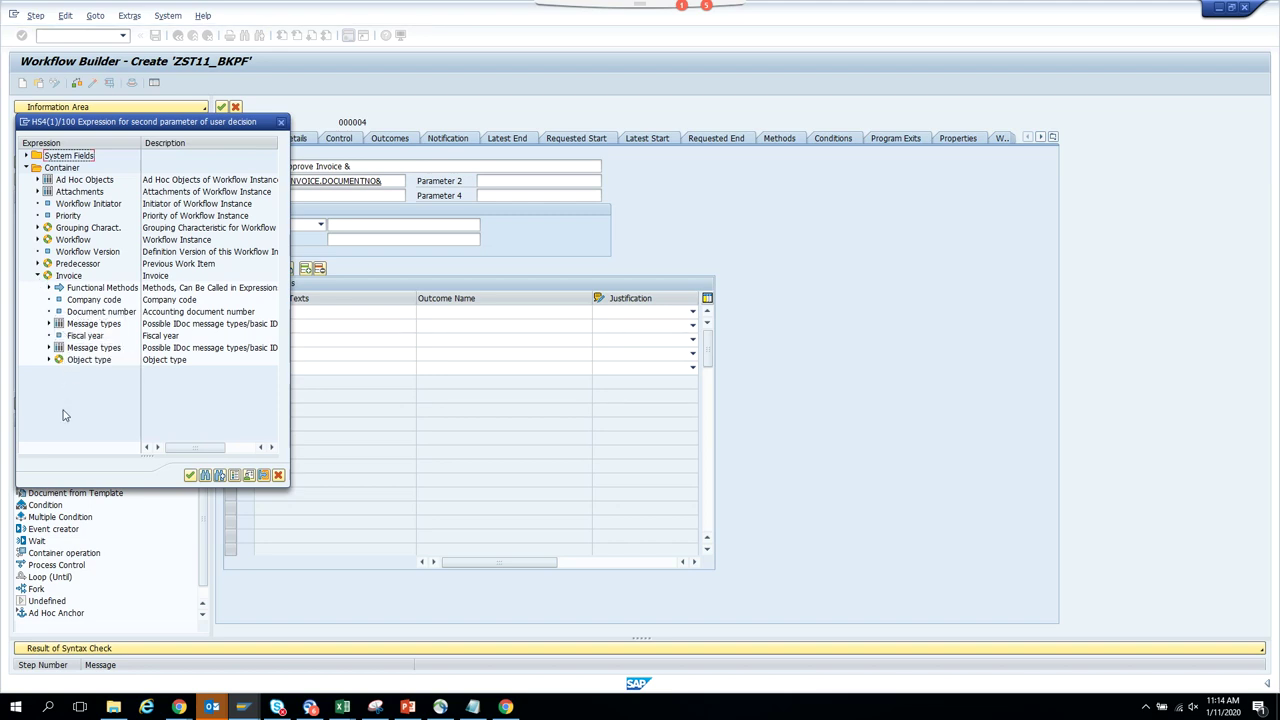
pyautogui.click(281, 122)
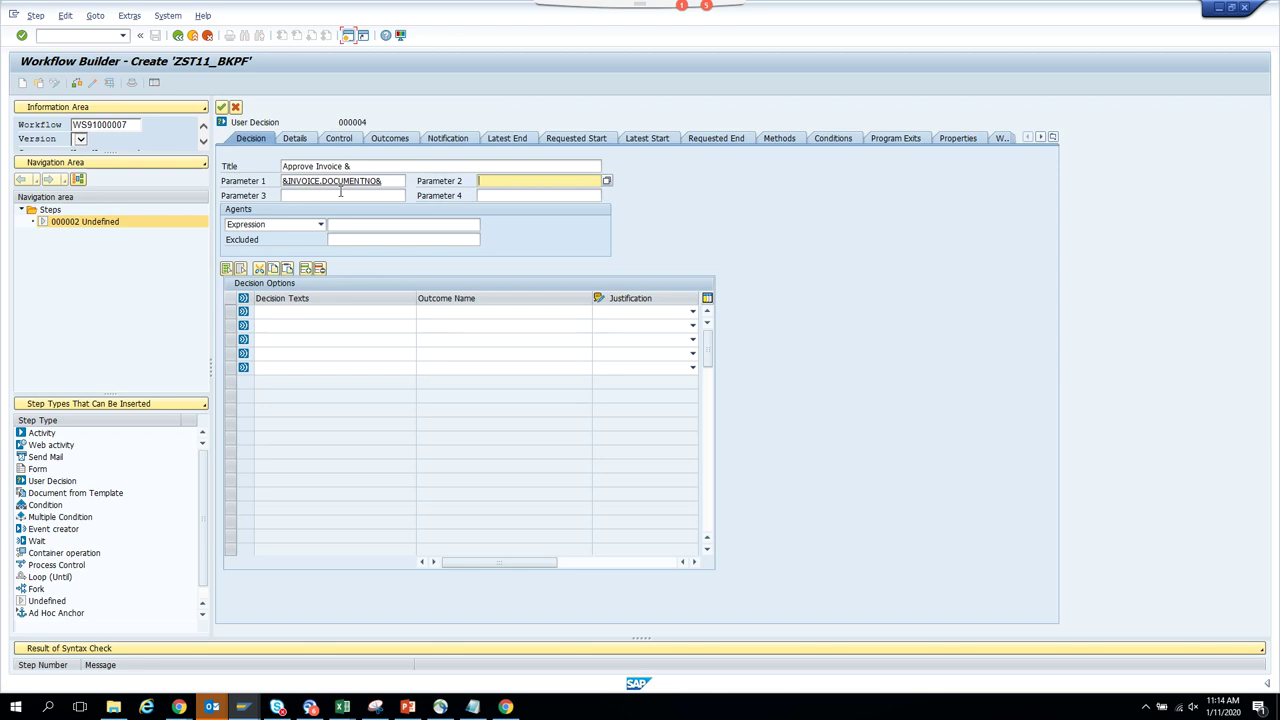
# Add the decision option "Approve" with outcome name "Approve" and set its justification to Mandatory.
pyautogui.click(389, 314)
pyautogui.write('App')
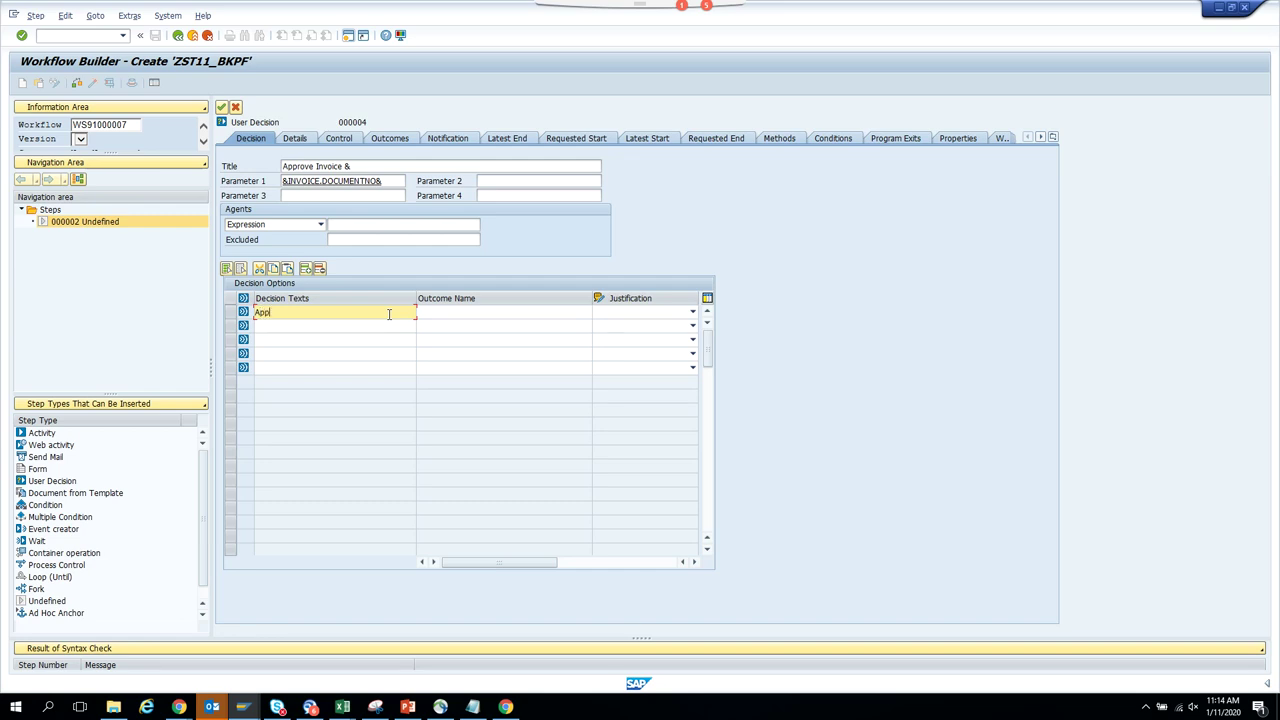
pyautogui.write('rove')
pyautogui.press('Tab')
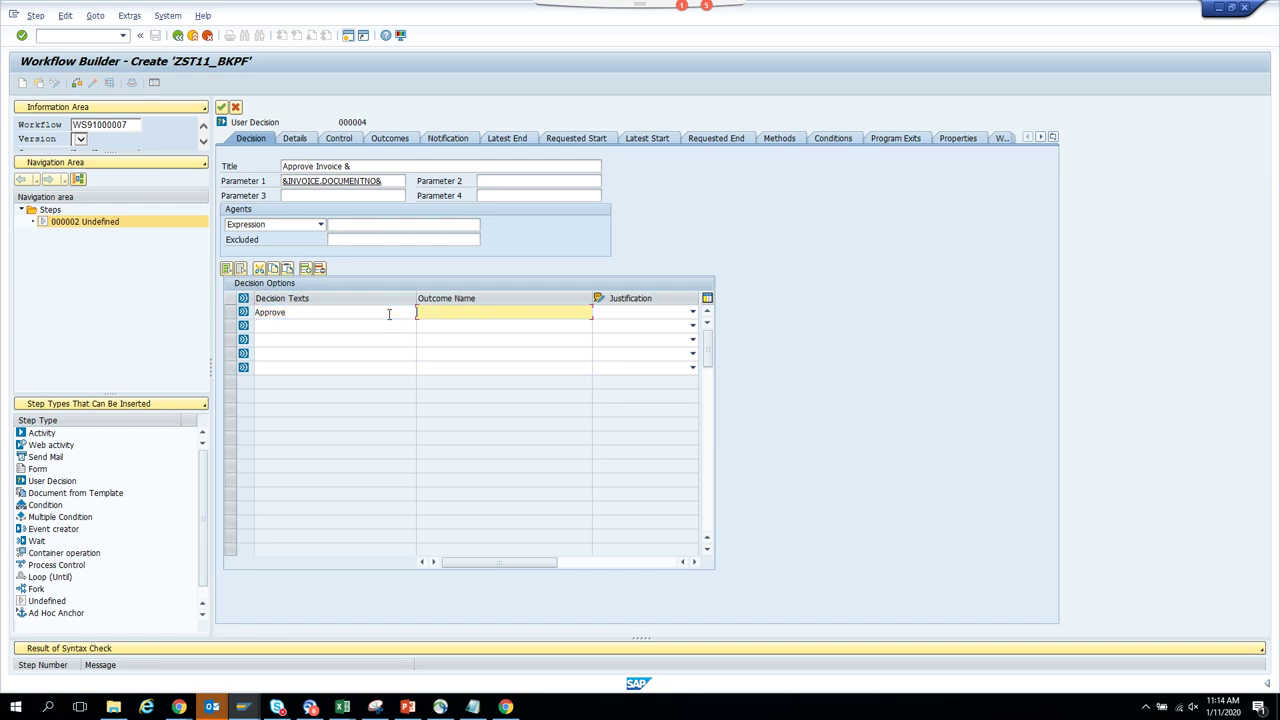
pyautogui.write('Approve')
pyautogui.click(692, 313)
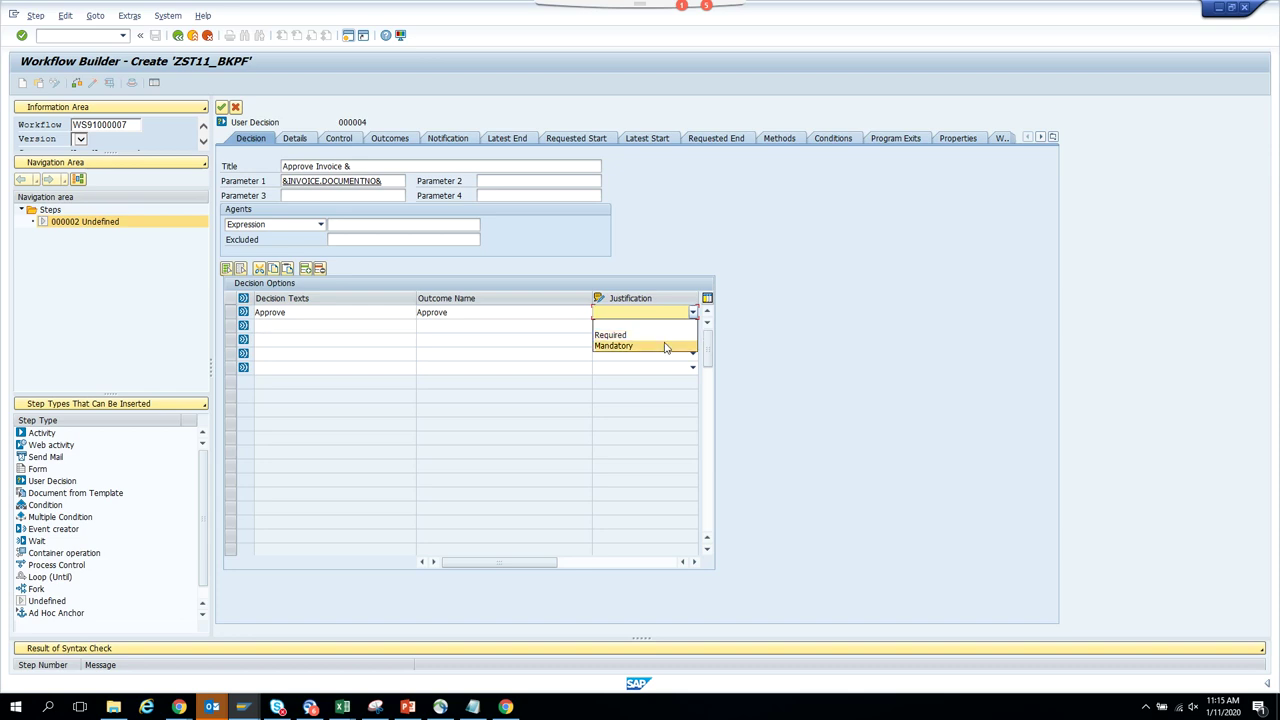
pyautogui.click(665, 346)
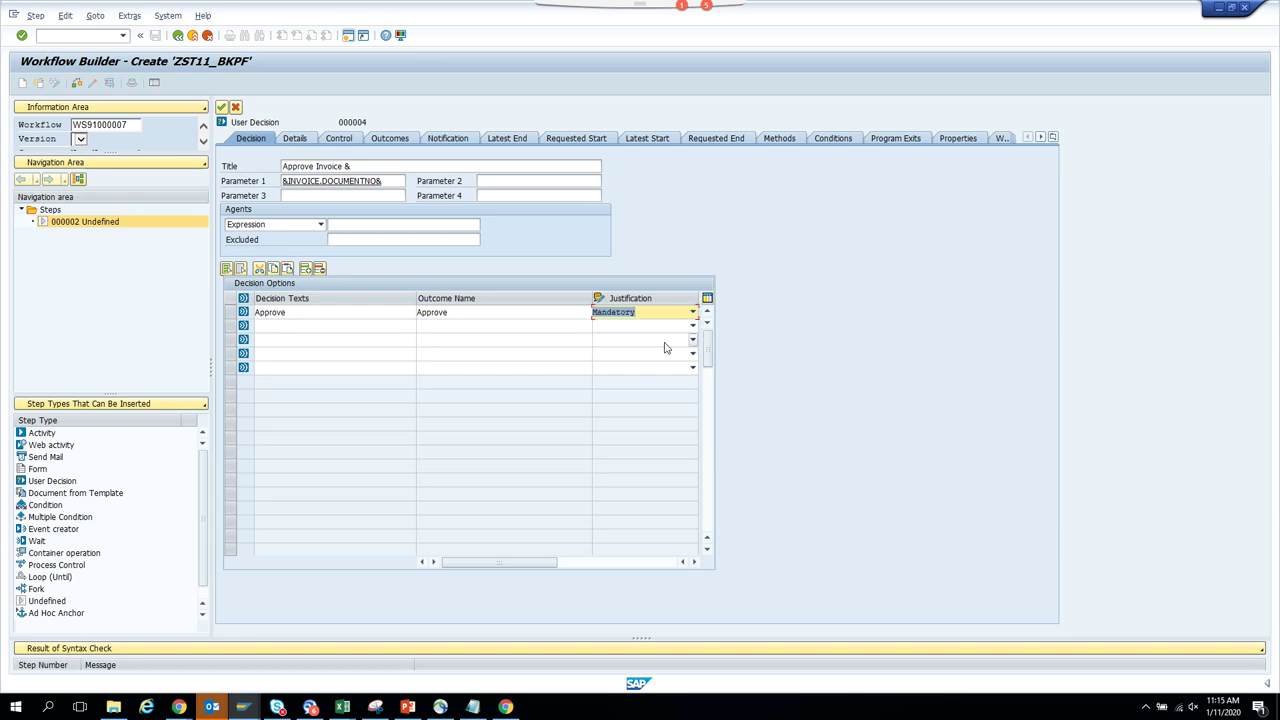
# Add a second decision option "Change" with outcome name "Change" and a Mandatory justification.
pyautogui.click(332, 328)
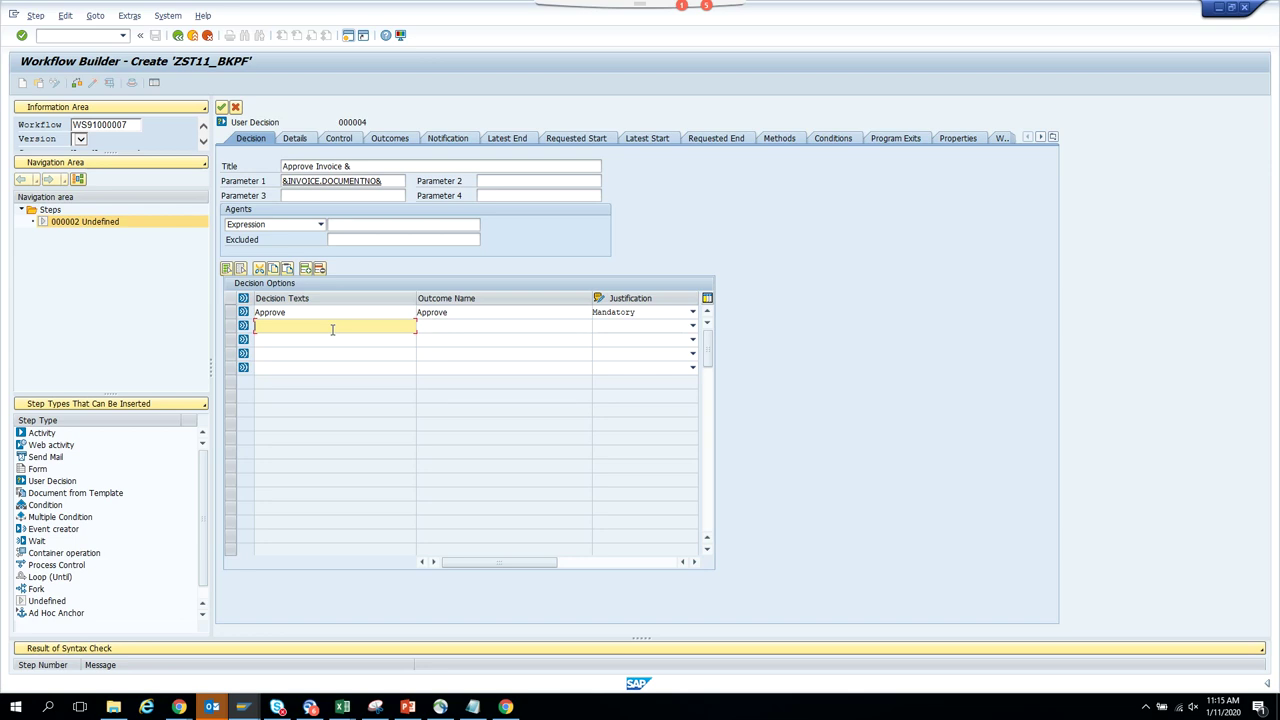
pyautogui.write('Change')
pyautogui.press('Tab')
pyautogui.write('Change')
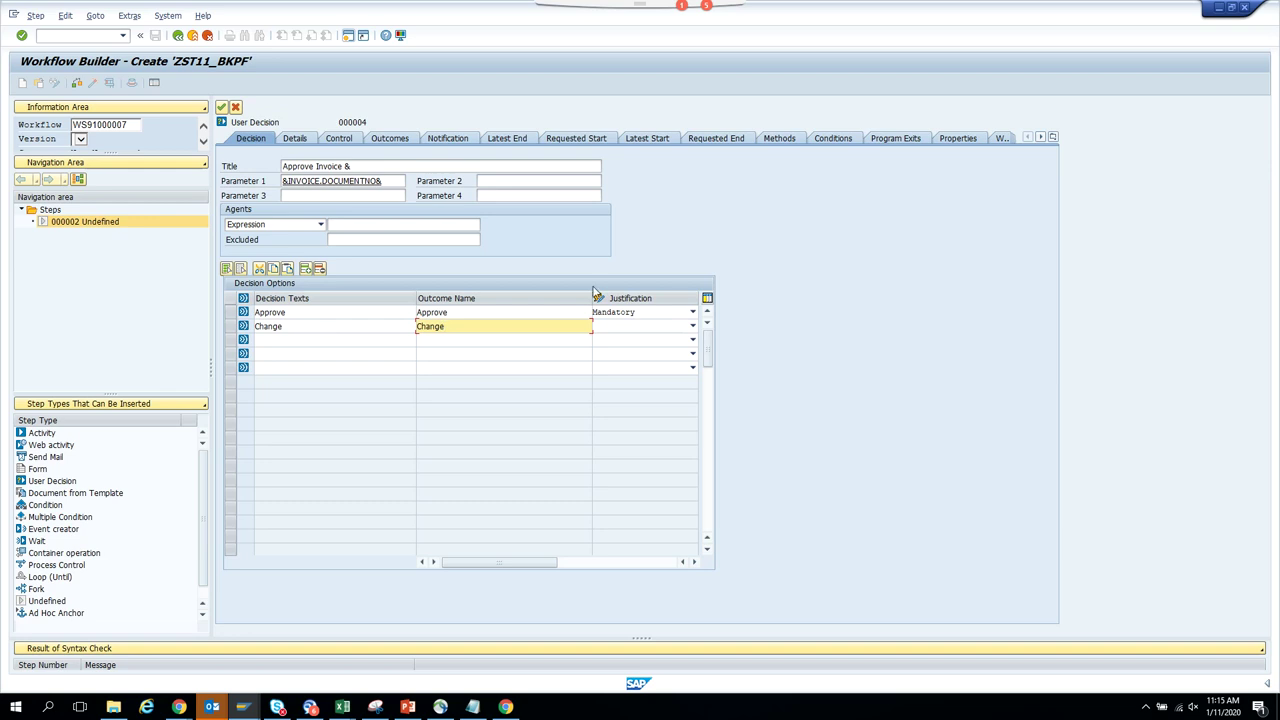
pyautogui.click(691, 327)
pyautogui.click(660, 362)
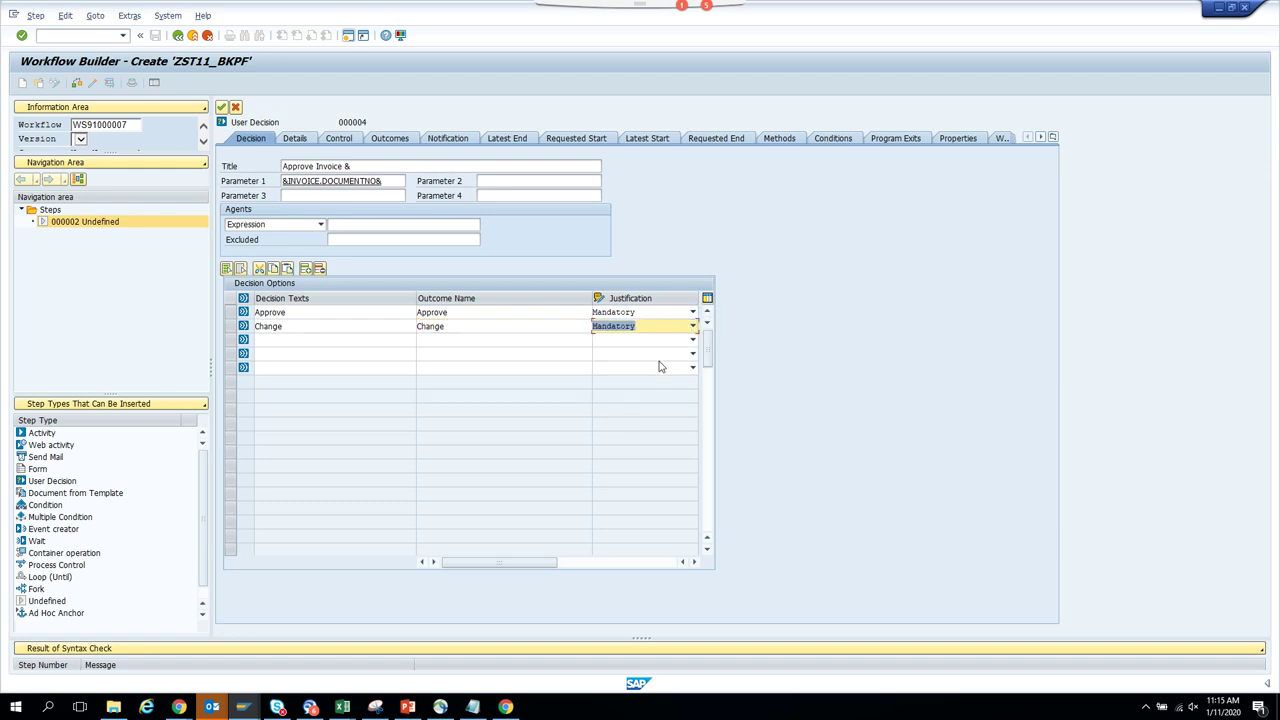
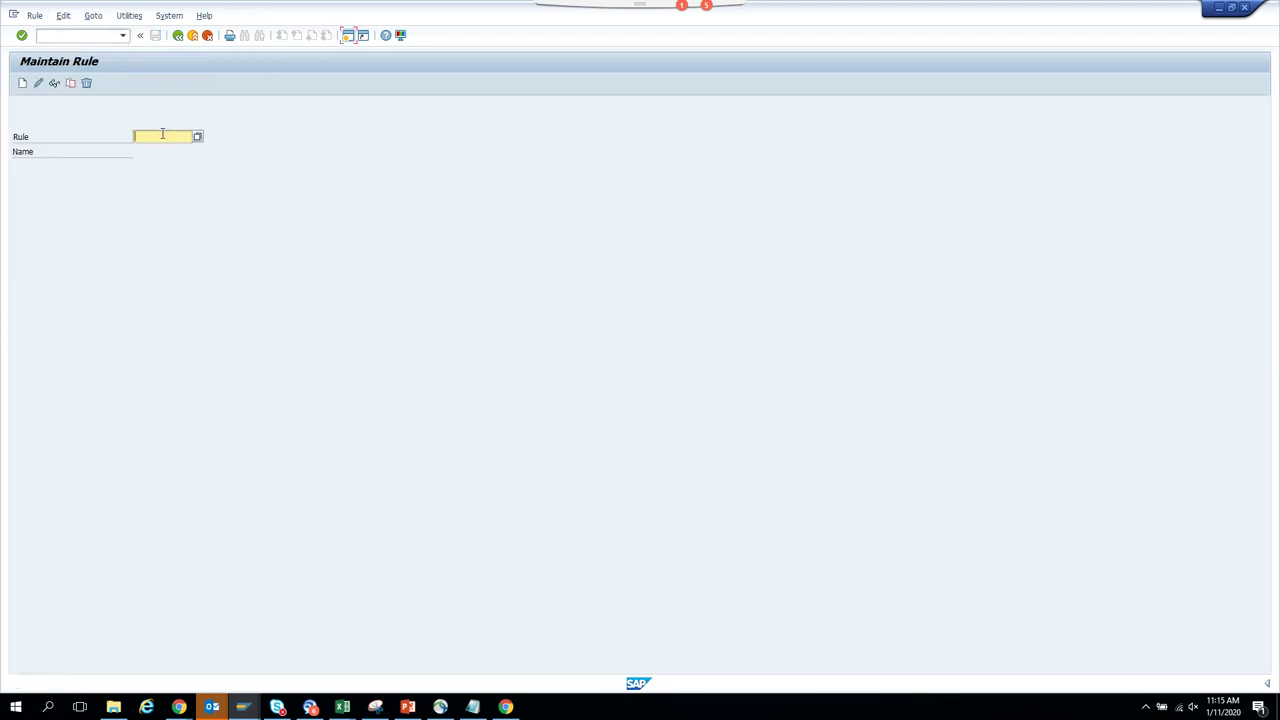
# Create a new rule ZST11_TEST in Maintain Rule with the category Agent Determination: Responsibilities.
pyautogui.hotkey('ctrl', 'v')
pyautogui.press('Return')
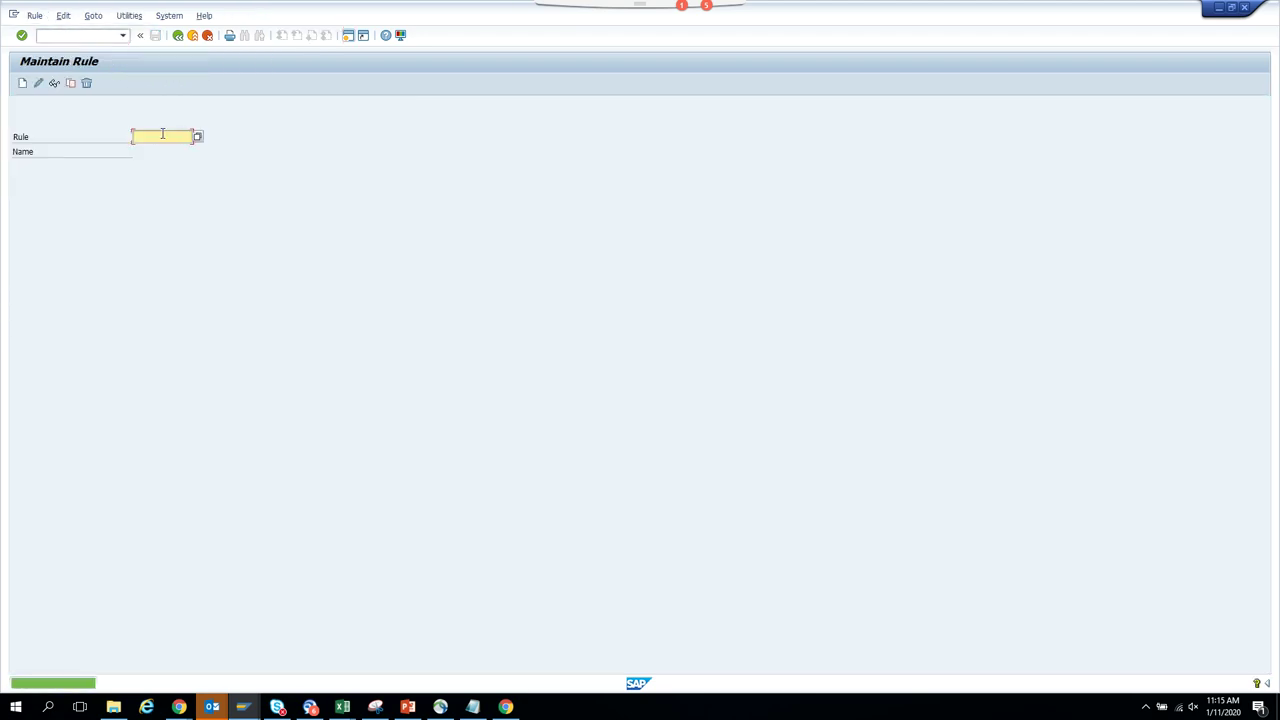
pyautogui.write('zstl1_test')
pyautogui.click(22, 83)
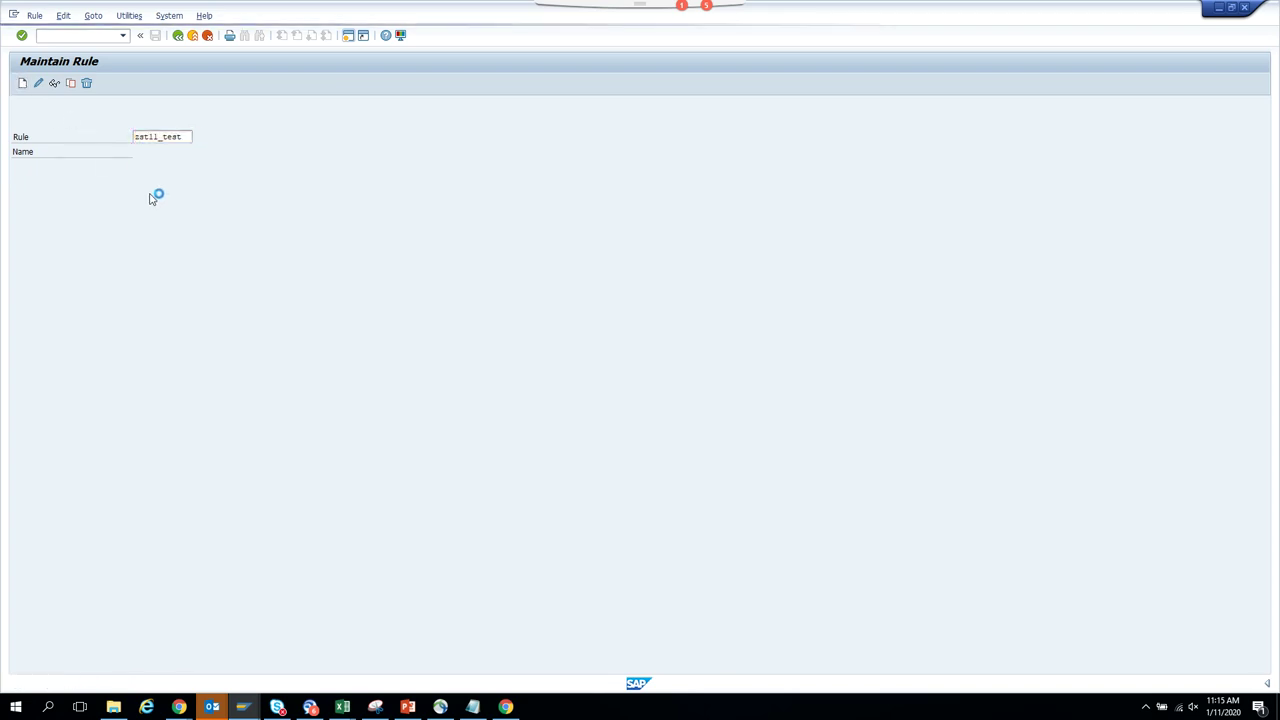
pyautogui.click(220, 268)
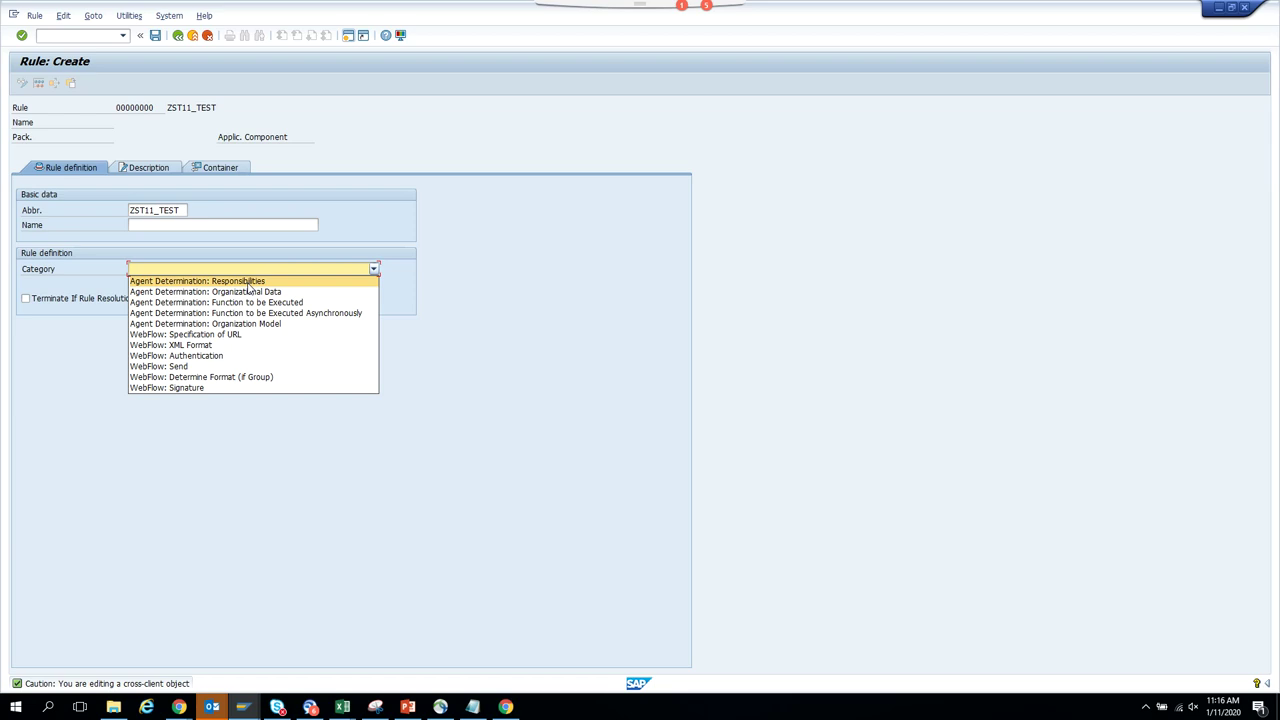
pyautogui.click(248, 282)
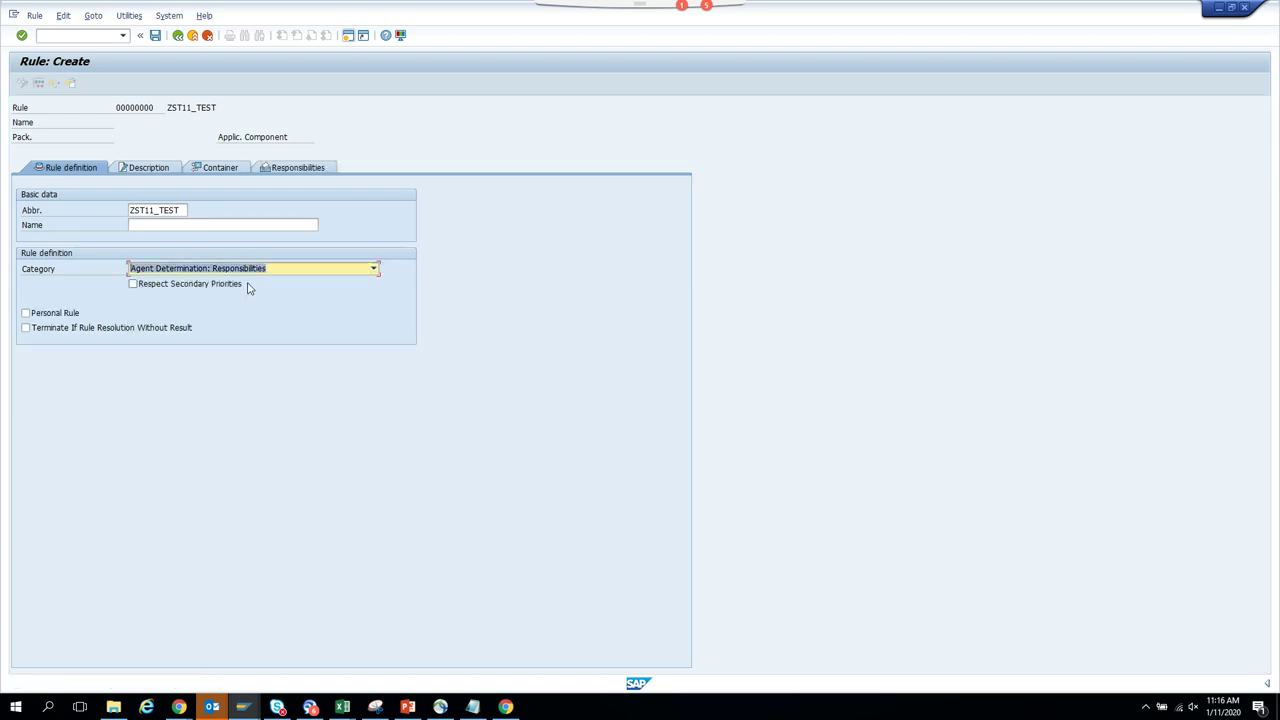
# Name the rule "Rules For Approval", make it terminate if rule resolution gives no result, and save it in package $TMP.
pyautogui.click(253, 222)
pyautogui.write('Ru')
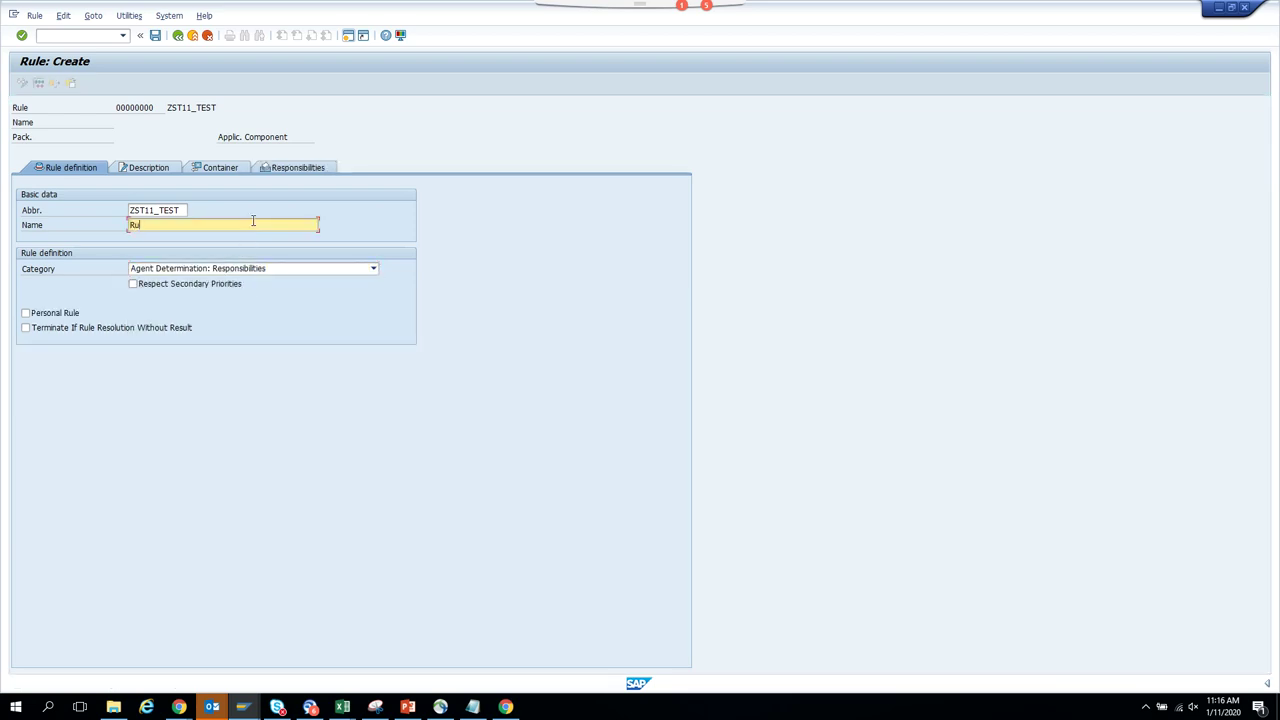
pyautogui.write('les For Approval')
pyautogui.click(166, 331)
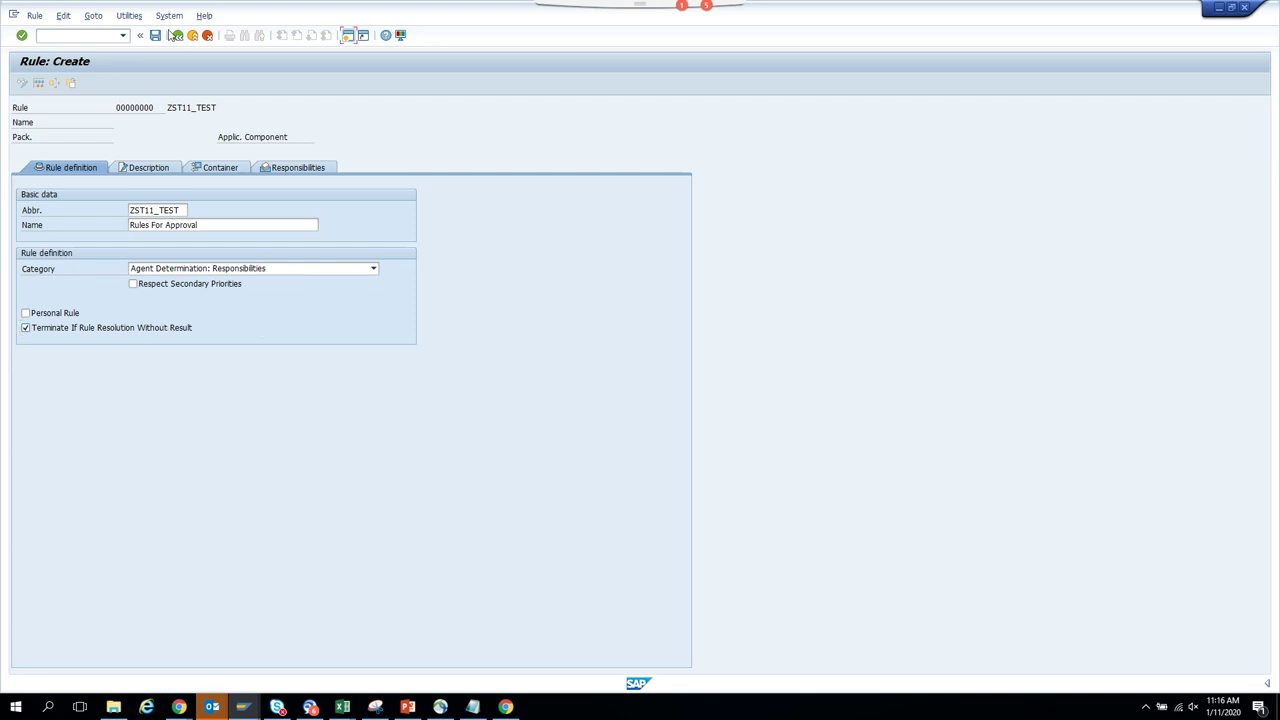
pyautogui.click(157, 37)
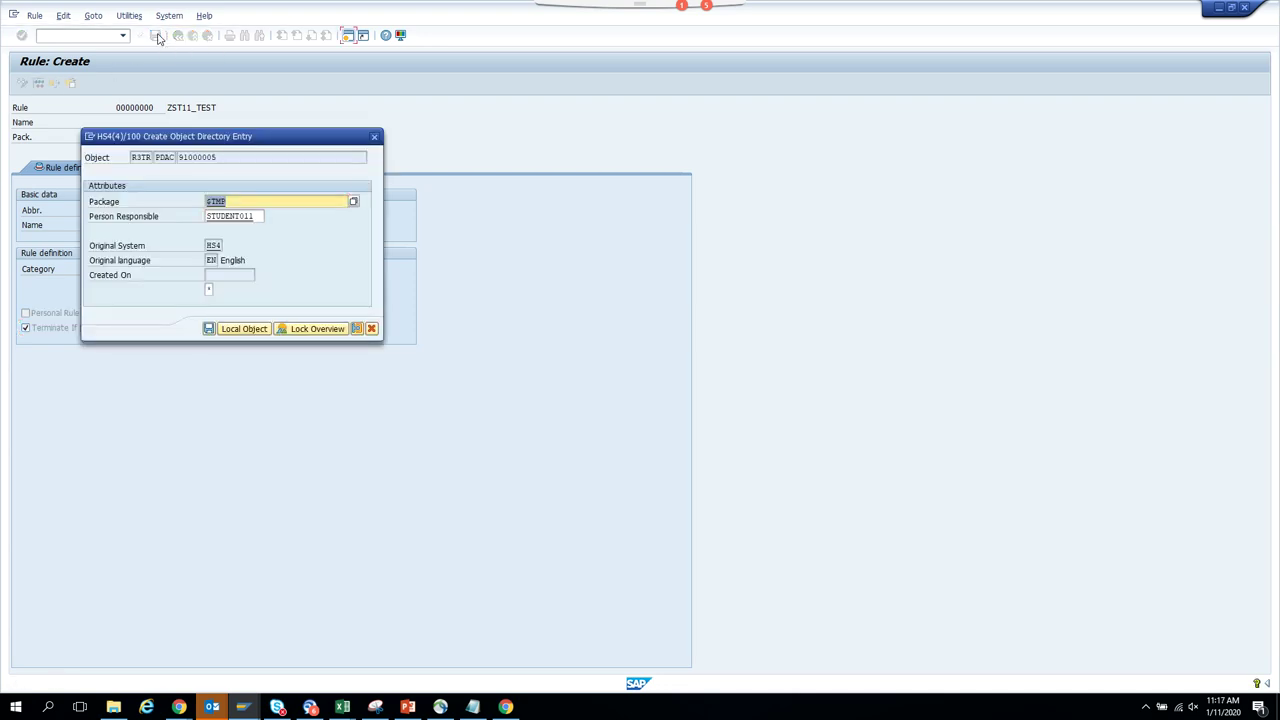
pyautogui.click(212, 330)
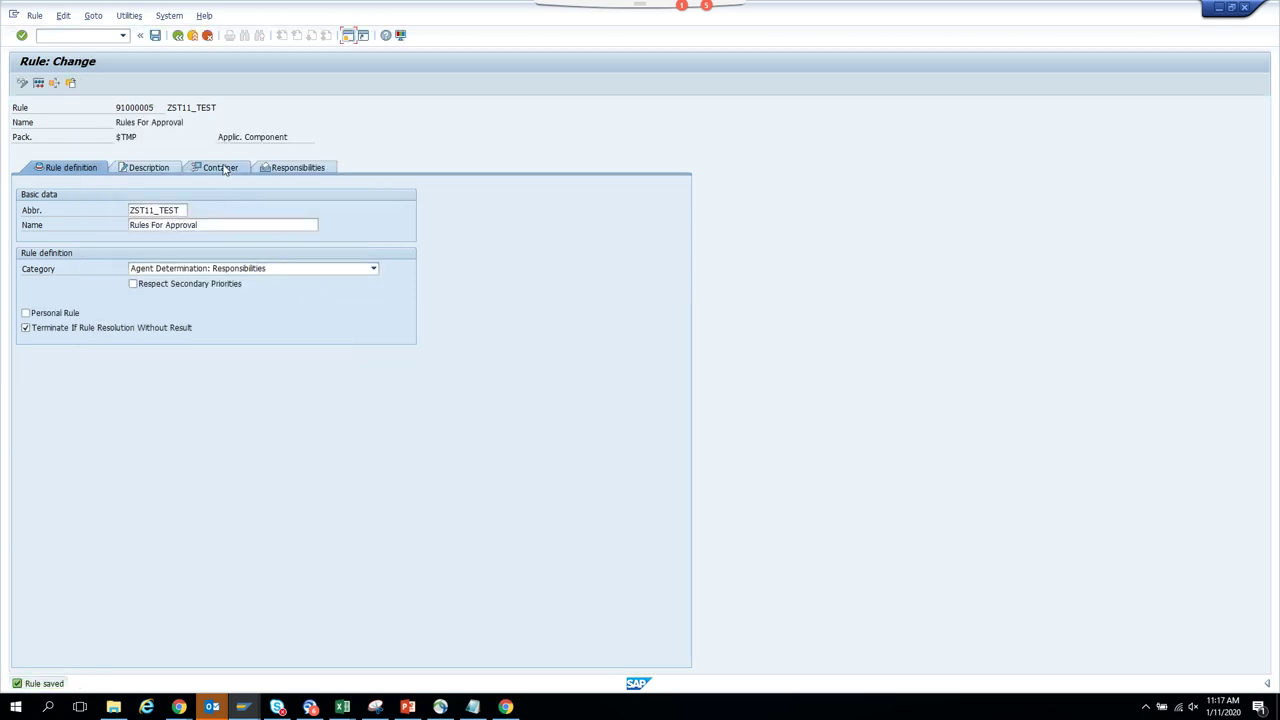
# Start a new container element for the rule, entering "Company Code" as its element, name and short description.
pyautogui.click(224, 169)
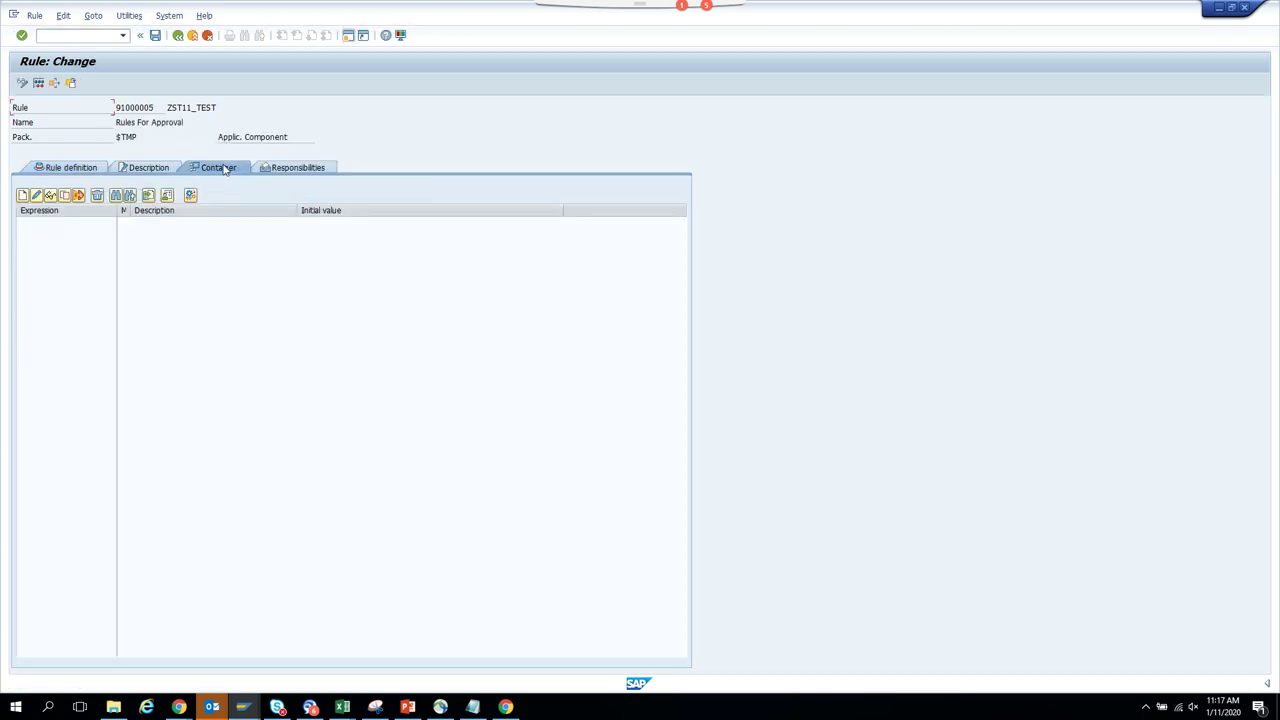
pyautogui.click(22, 196)
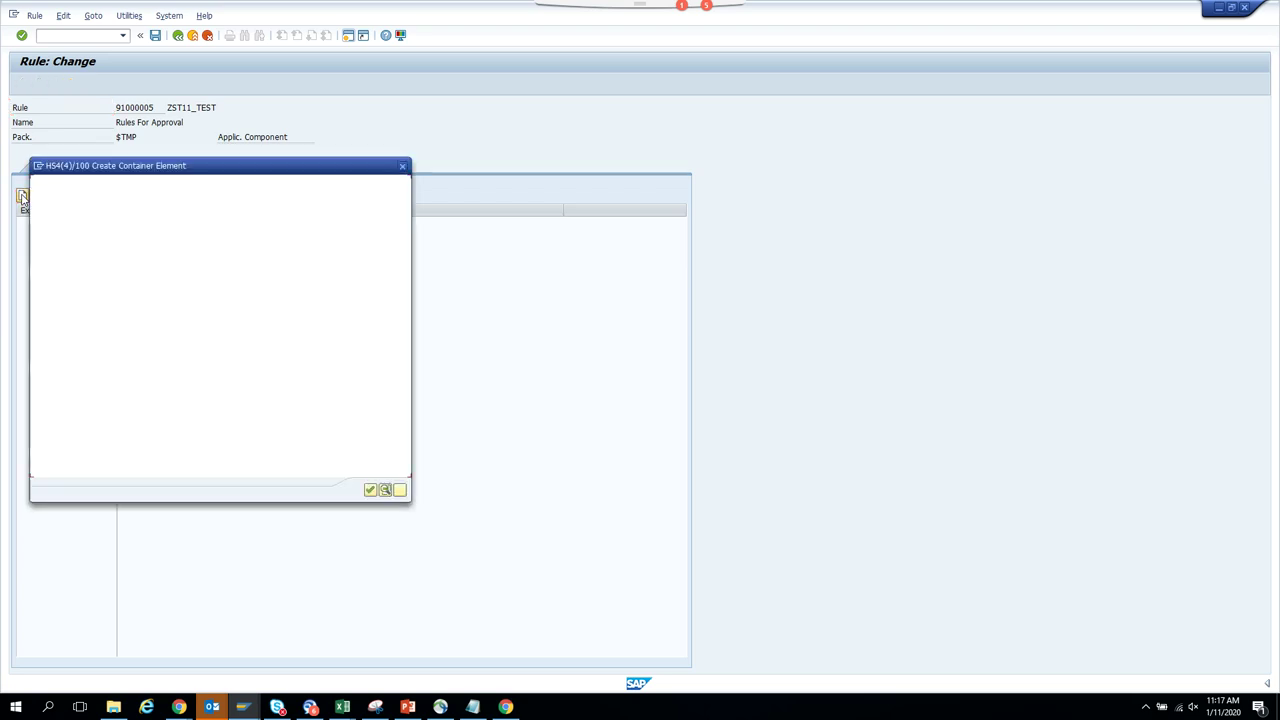
pyautogui.write('Company Code')
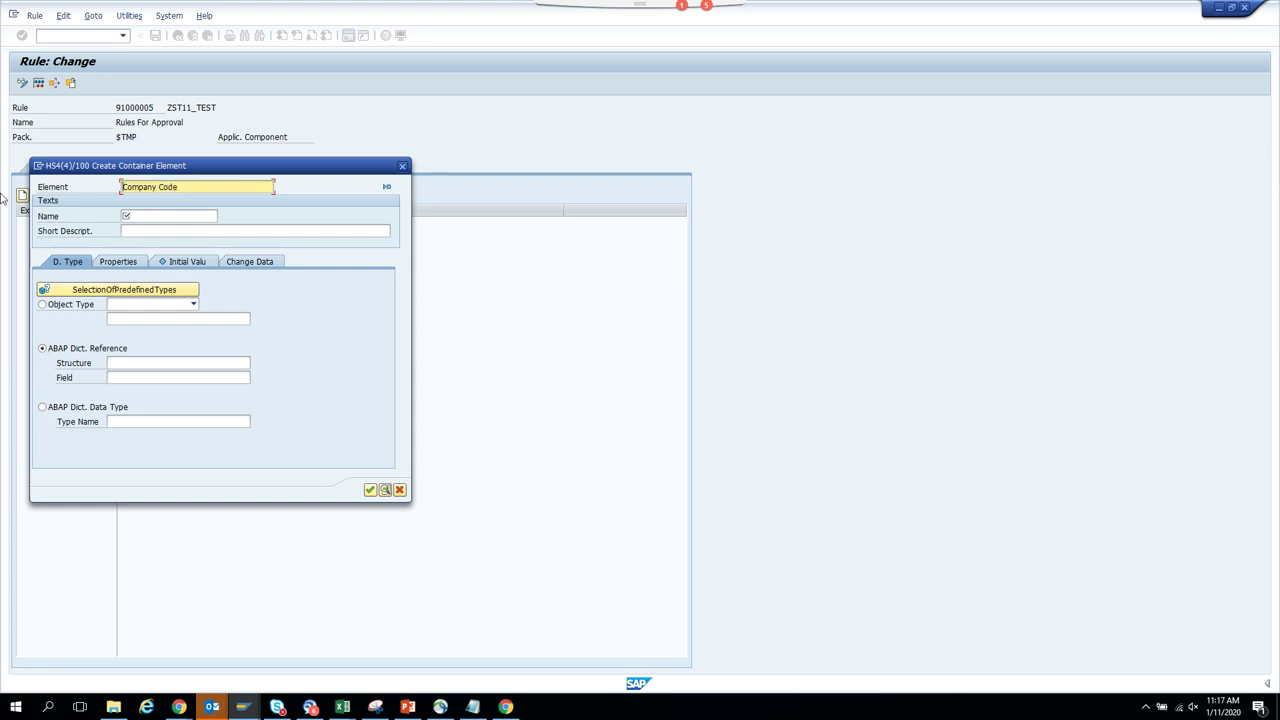
pyautogui.press('Tab')
pyautogui.write('Company Code')
pyautogui.press('Tab')
pyautogui.write('Company Code')
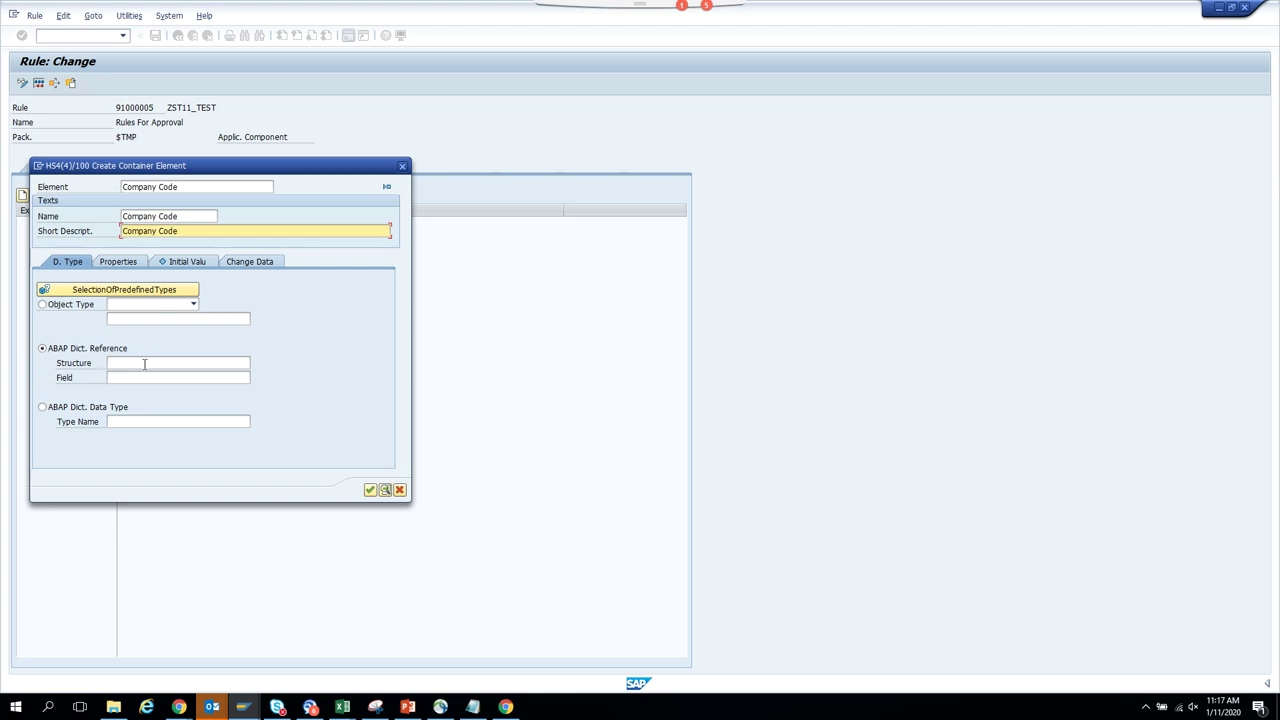
# Change the element identifier to CompanyCode and define it by the ABAP Dictionary data type bukrs.
pyautogui.click(95, 408)
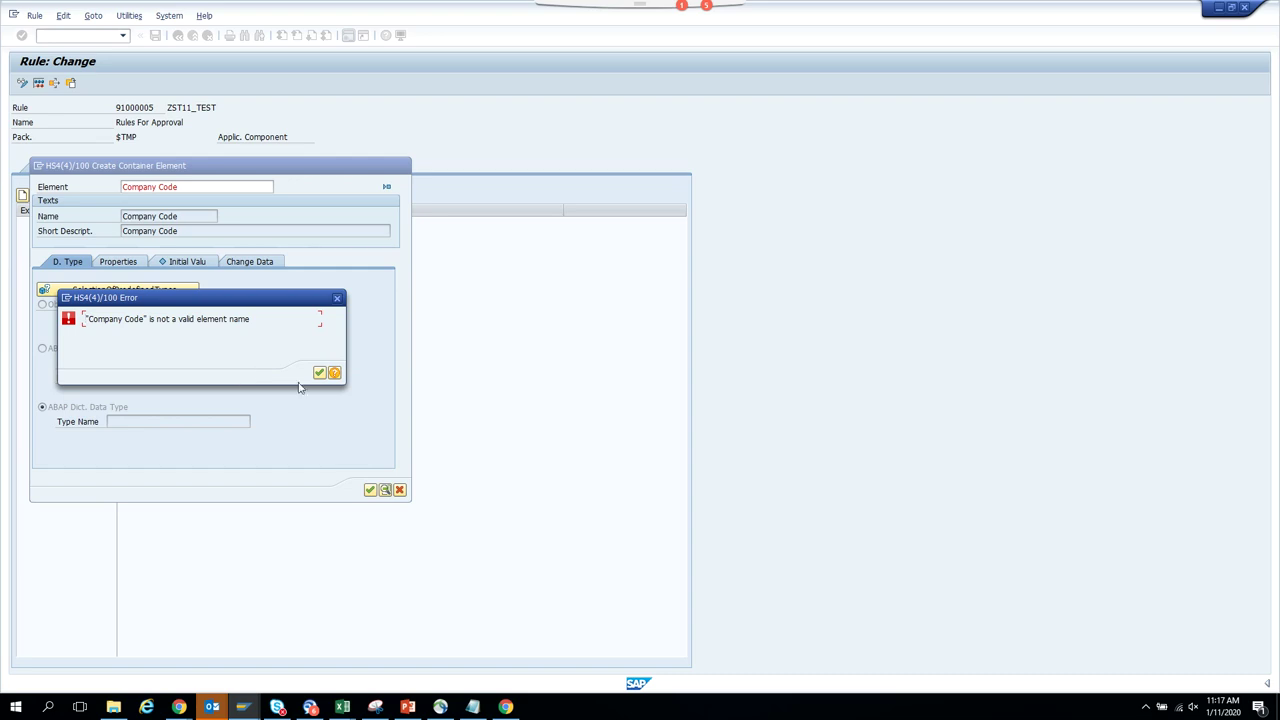
pyautogui.click(319, 372)
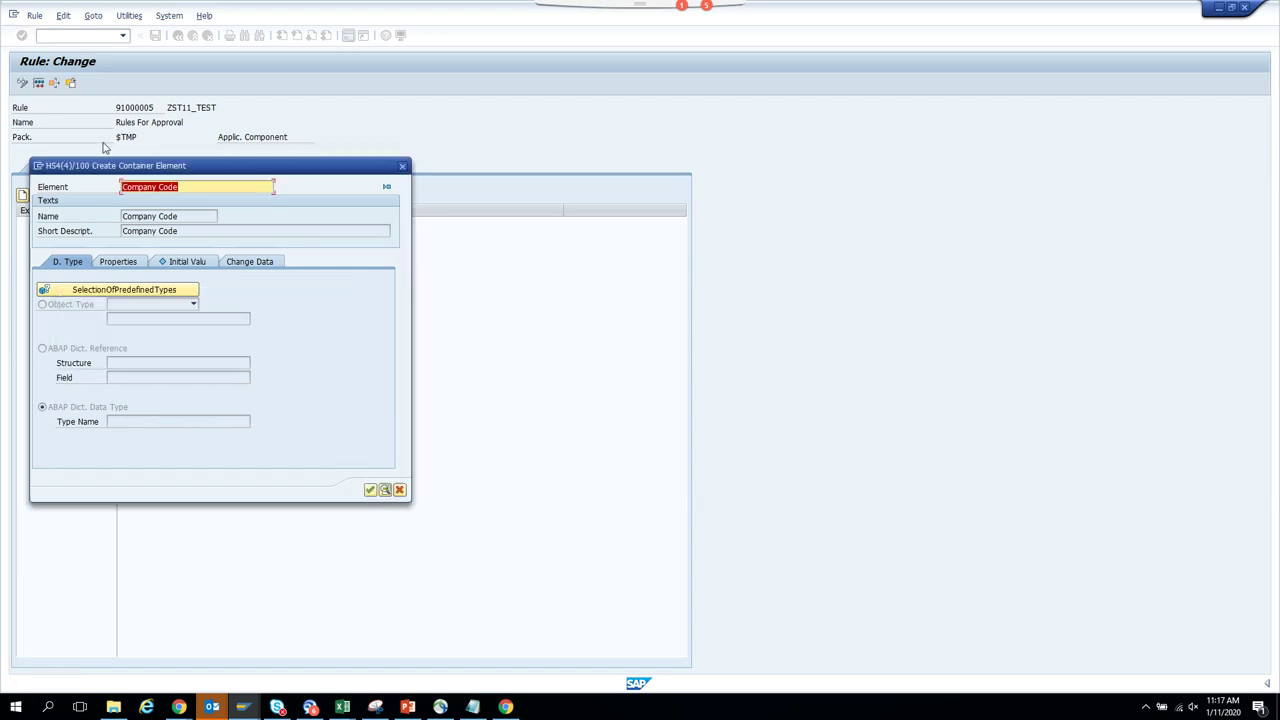
pyautogui.click(157, 186)
pyautogui.press('BackSpace')
pyautogui.press('Return')
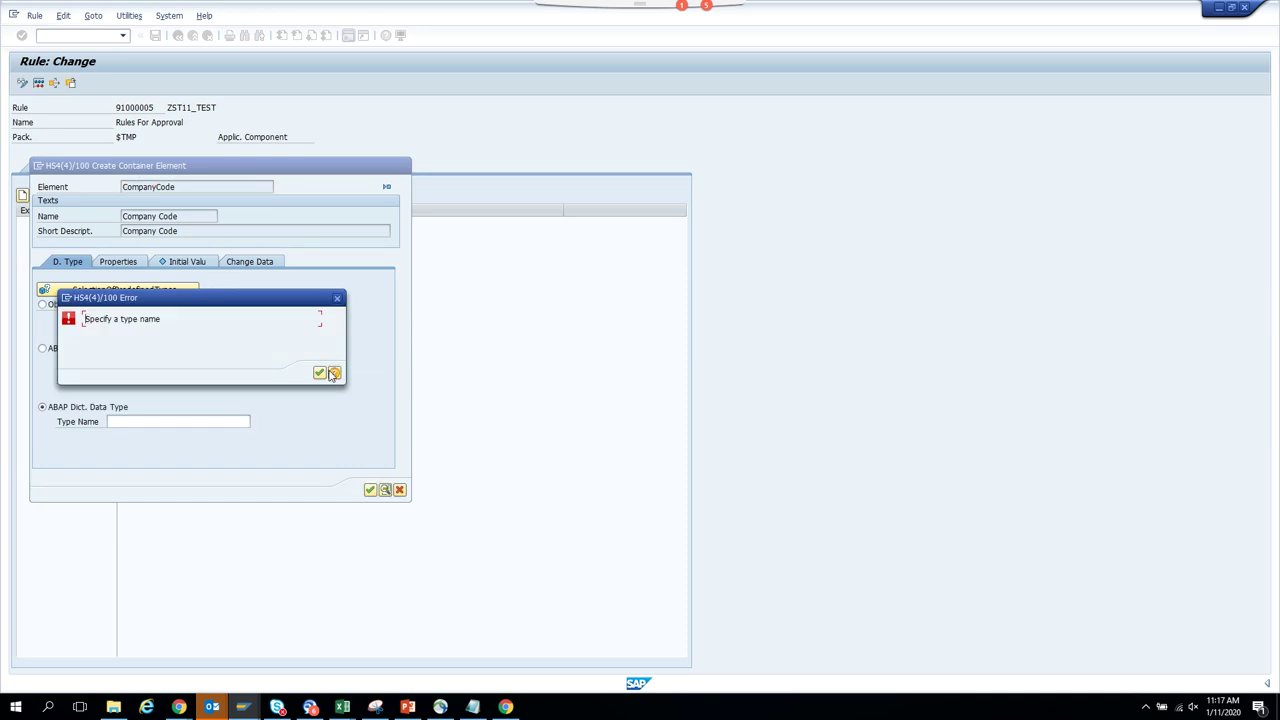
pyautogui.click(319, 372)
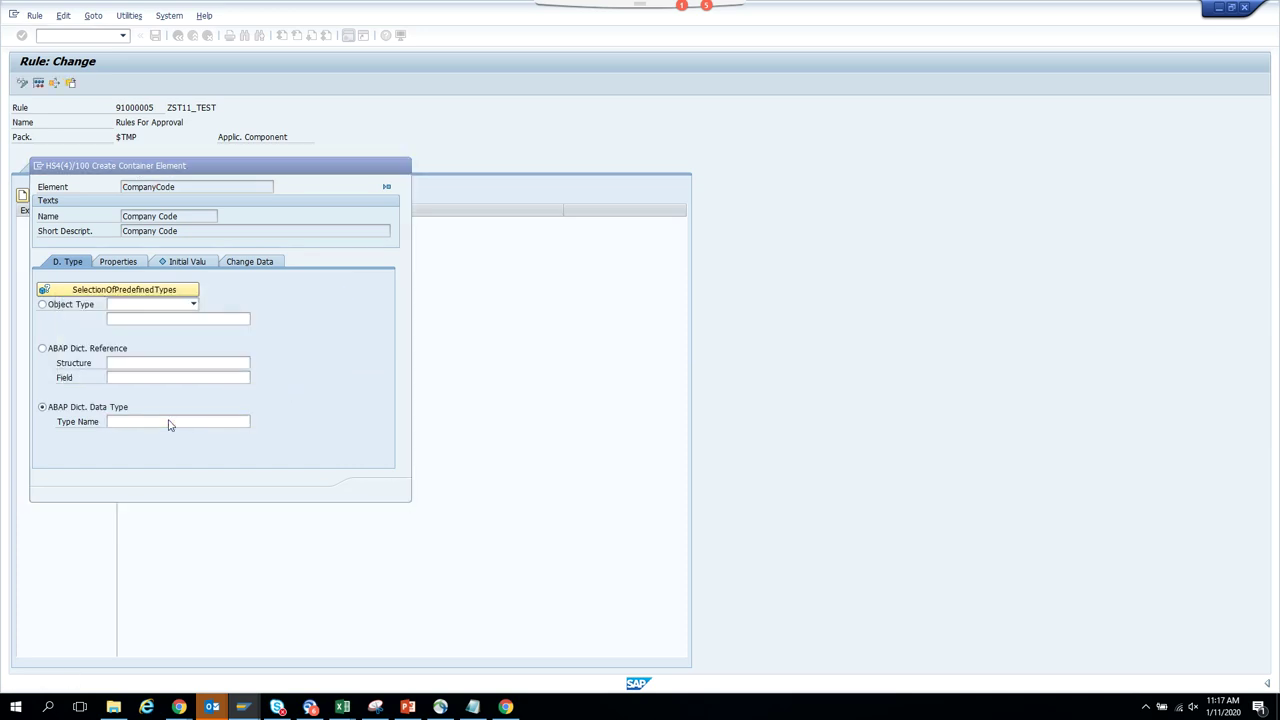
pyautogui.press('Return')
pyautogui.click(319, 372)
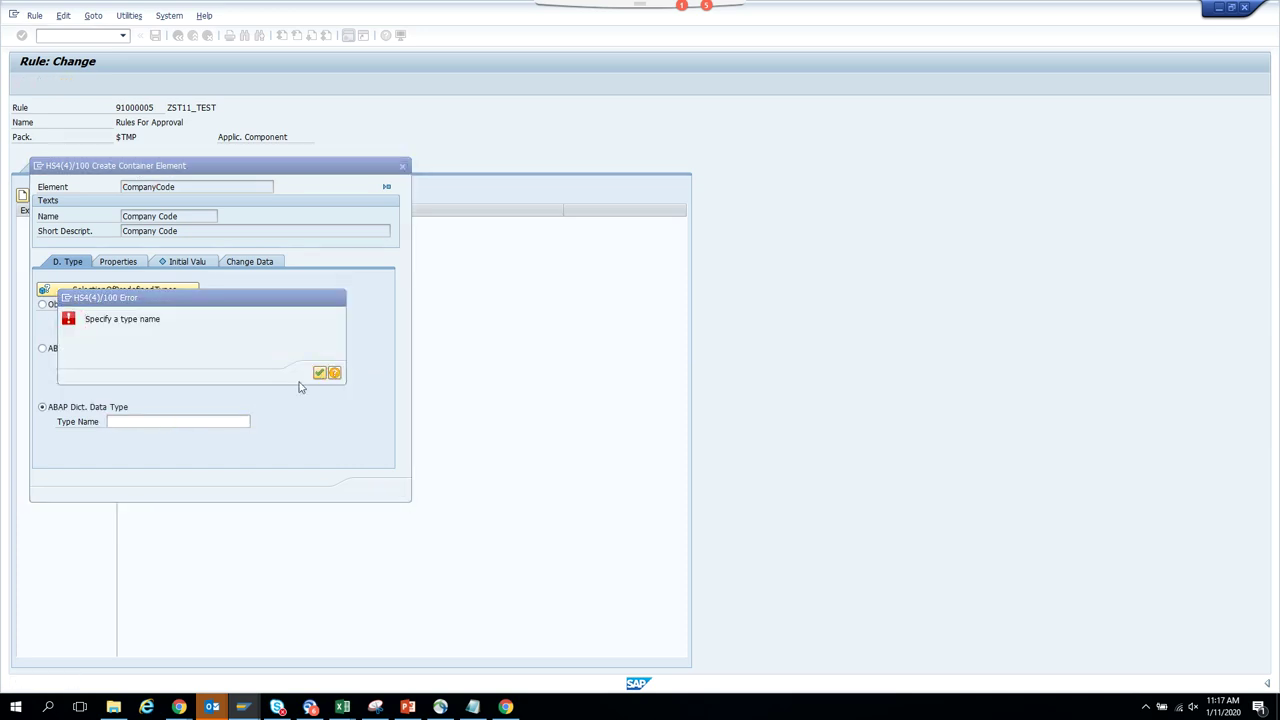
pyautogui.write('bukrs')
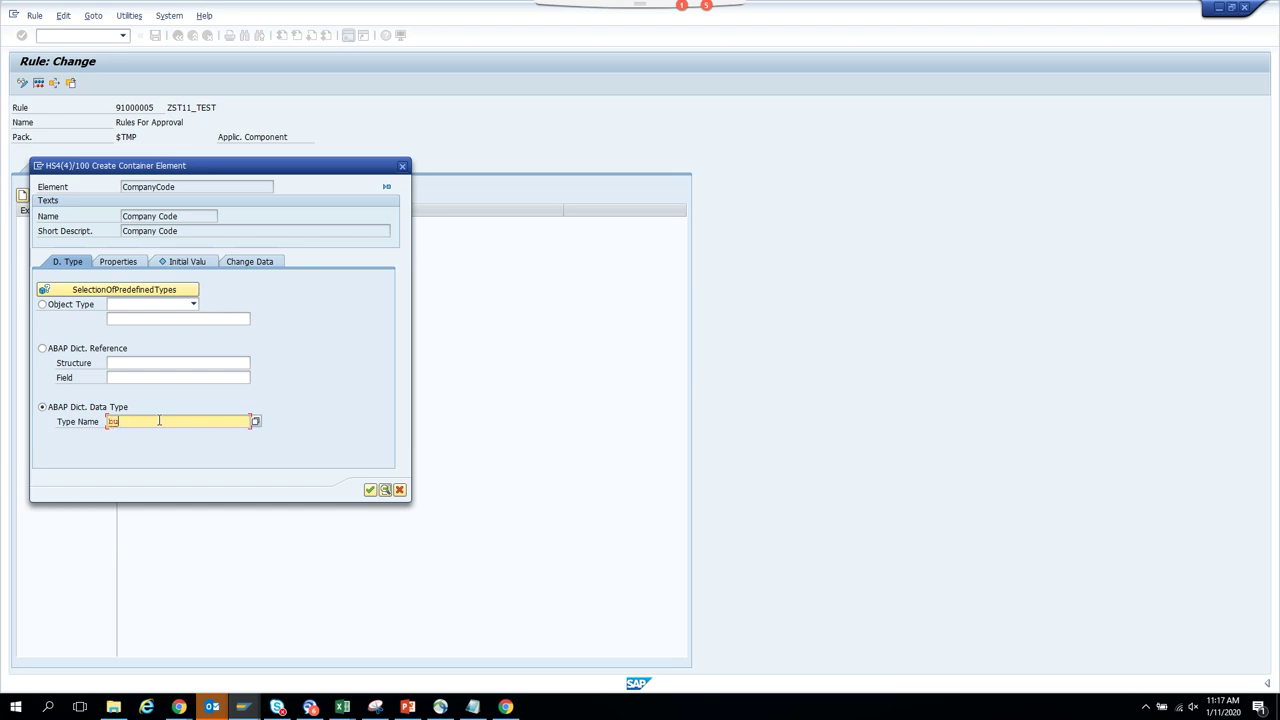
# Mark the CompanyCode element as multiline and mandatory, add it to the container, and save the rule.
pyautogui.click(119, 262)
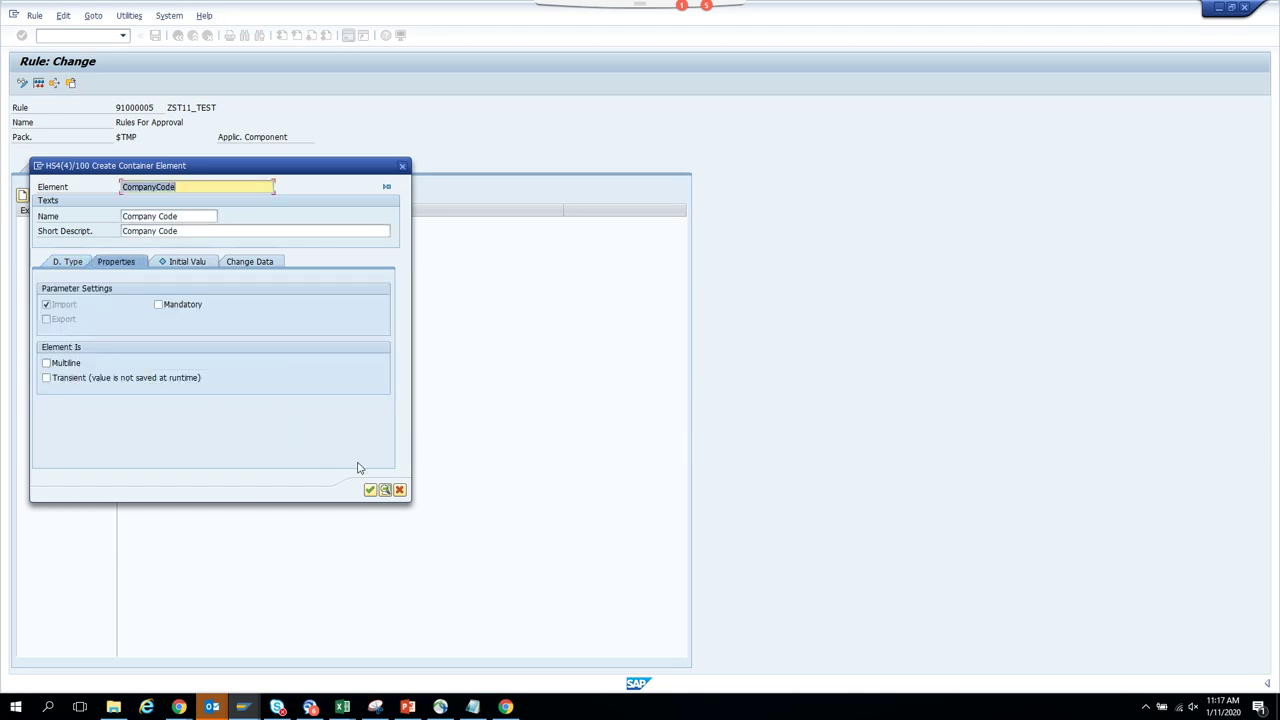
pyautogui.click(70, 362)
pyautogui.click(168, 305)
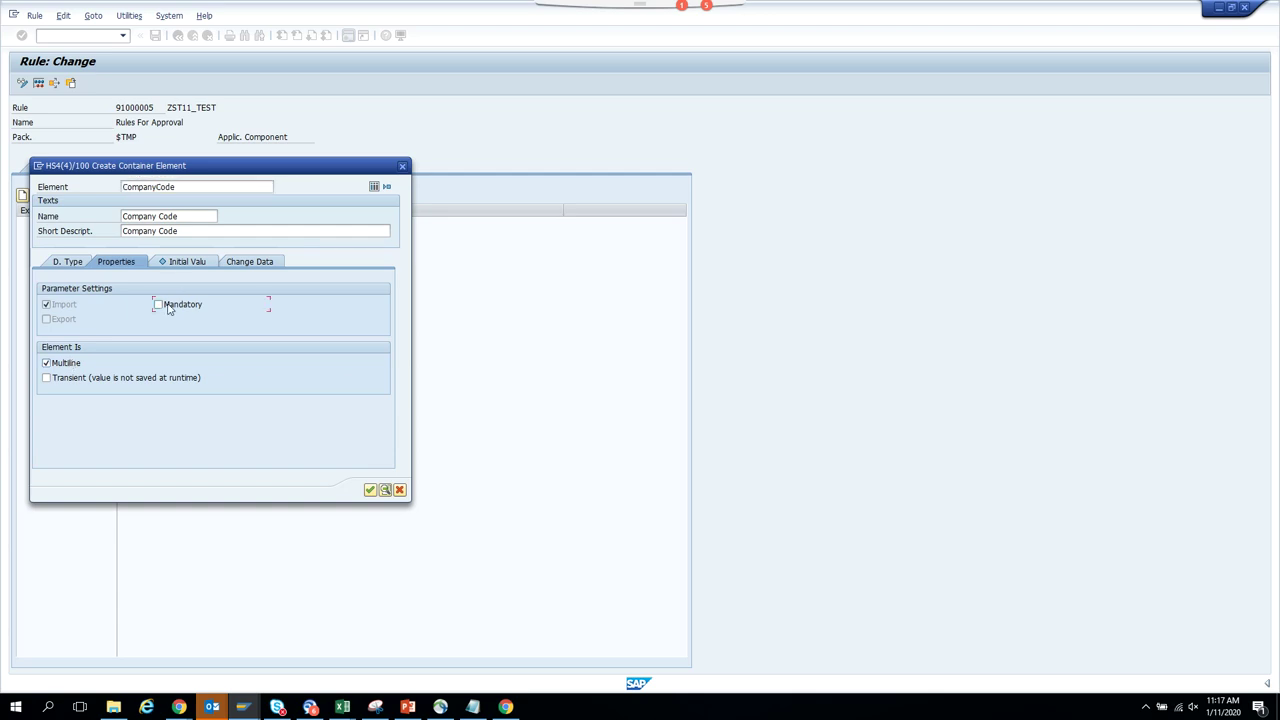
pyautogui.click(371, 491)
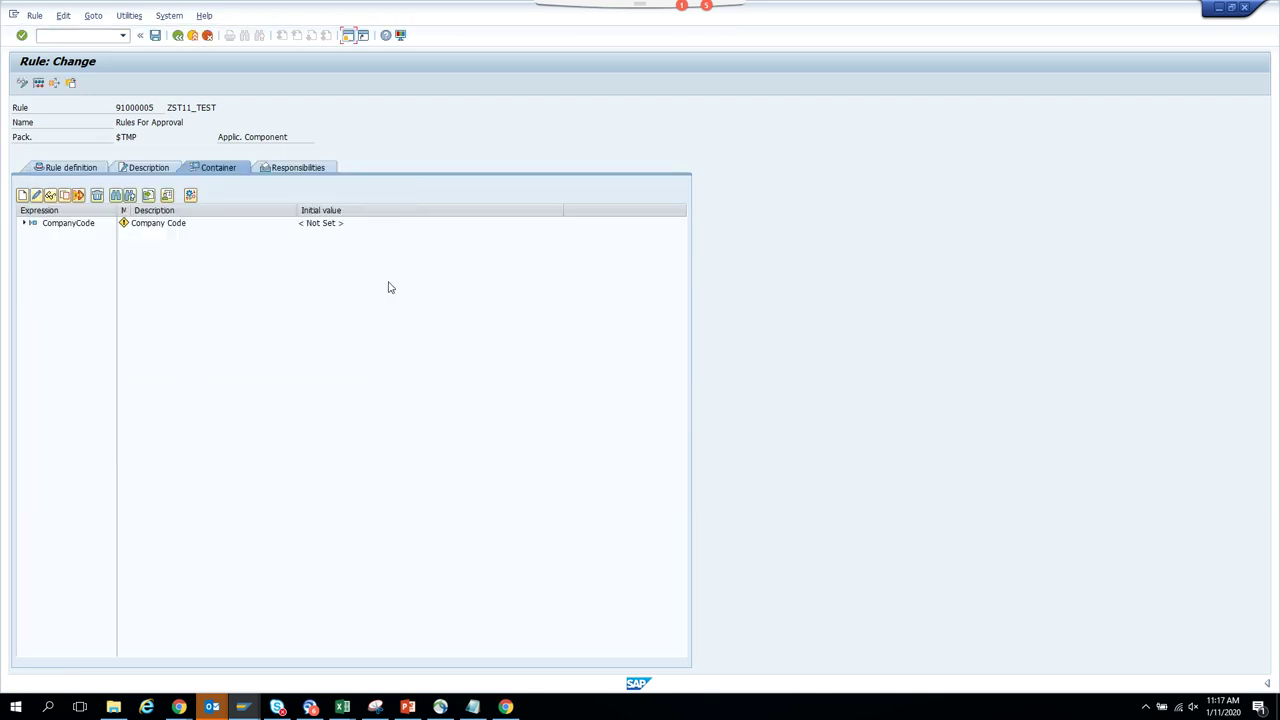
pyautogui.click(155, 35)
# Create a responsibility ZST11_TEST named "Rules For Approval" for the rule, valid from 01/11/2020 to 12/31/9999.
pyautogui.click(289, 172)
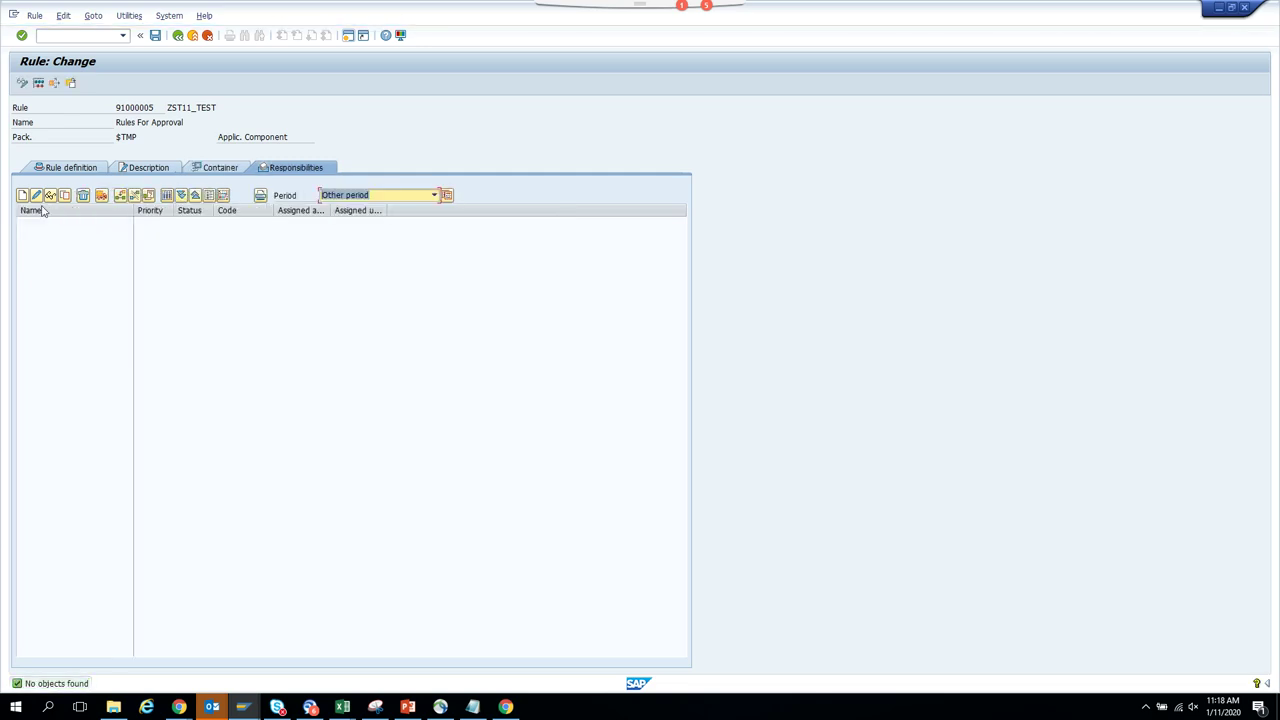
pyautogui.click(24, 196)
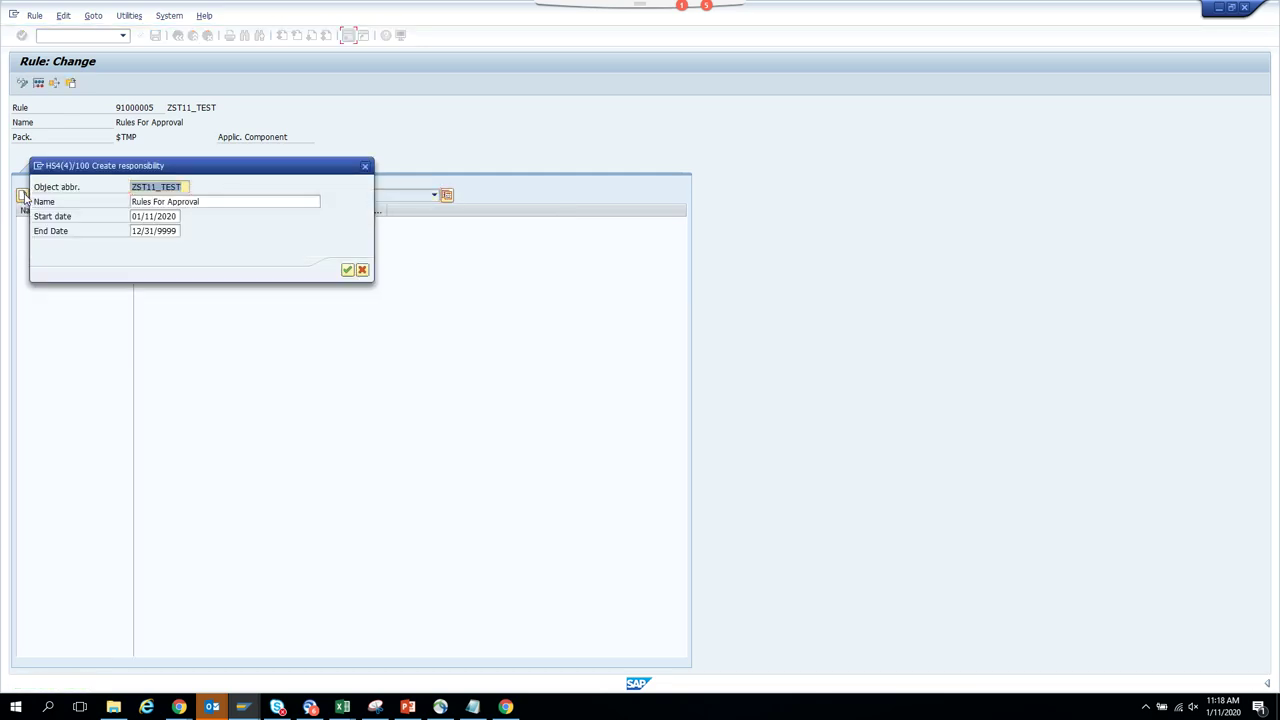
pyautogui.click(347, 270)
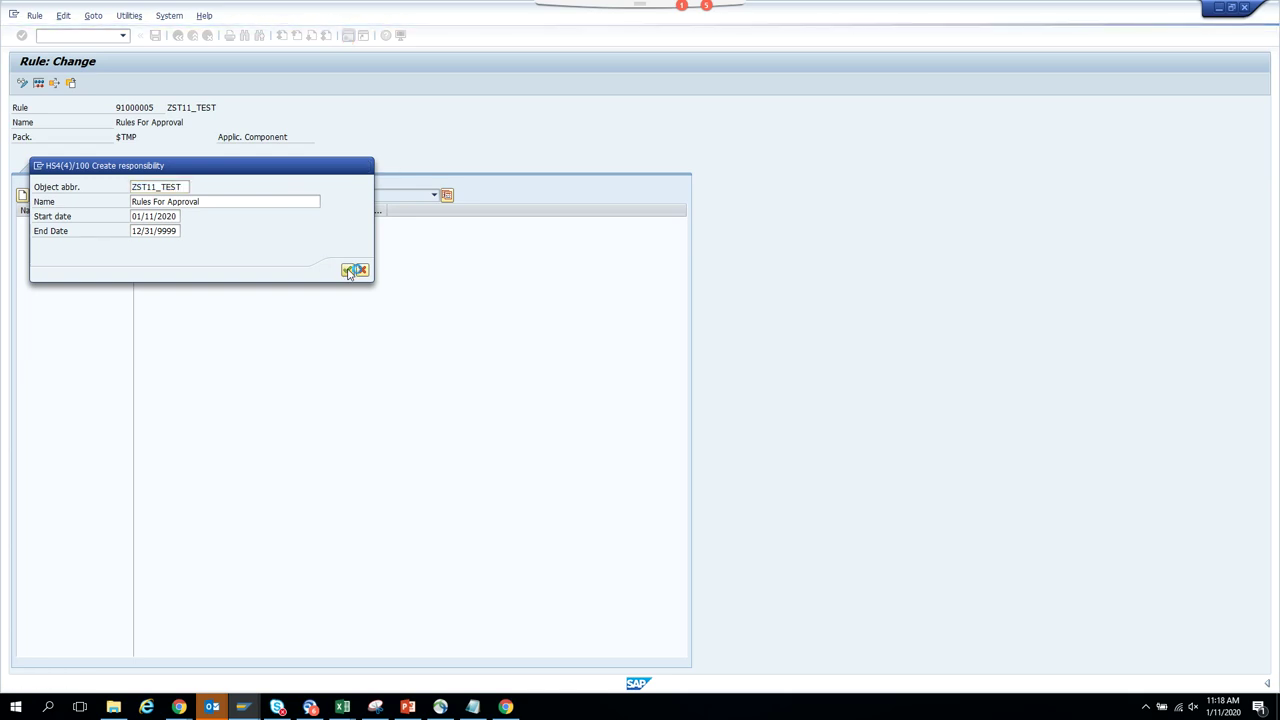
# Consult the CDPOS table record for the company code and set the responsibility's Company Code specification to 1001.
pyautogui.click(245, 706)
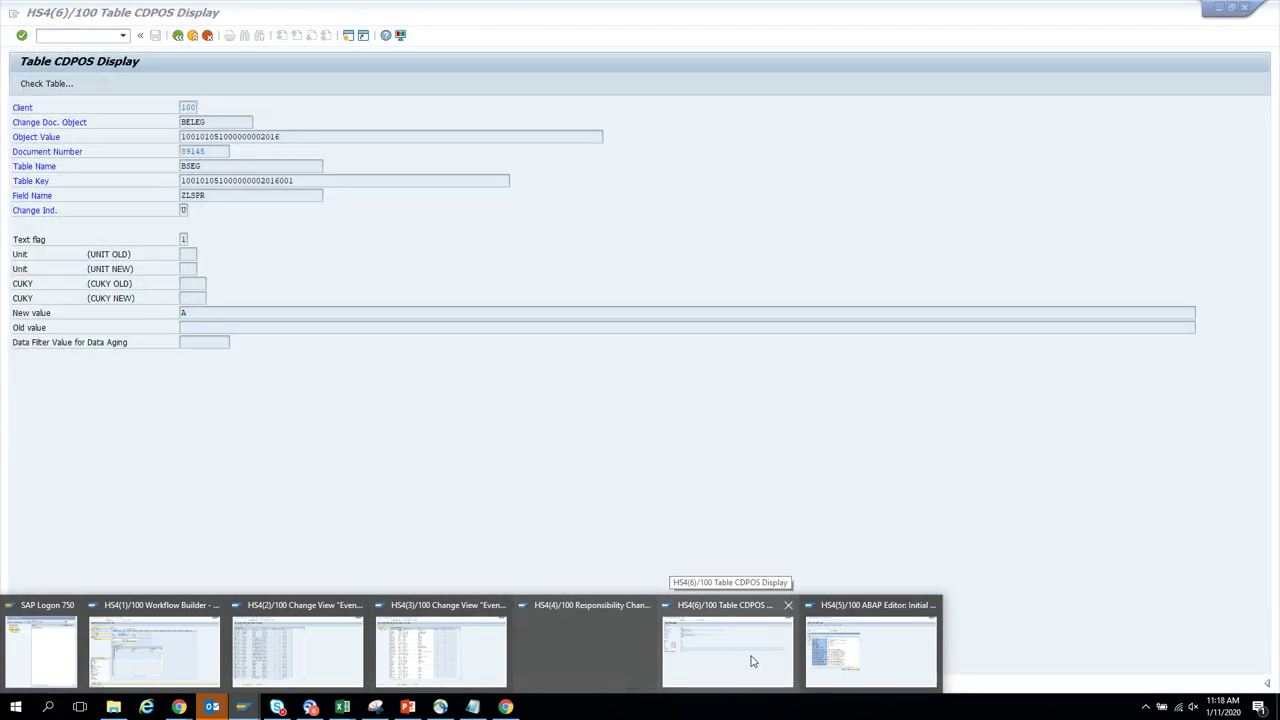
pyautogui.click(753, 661)
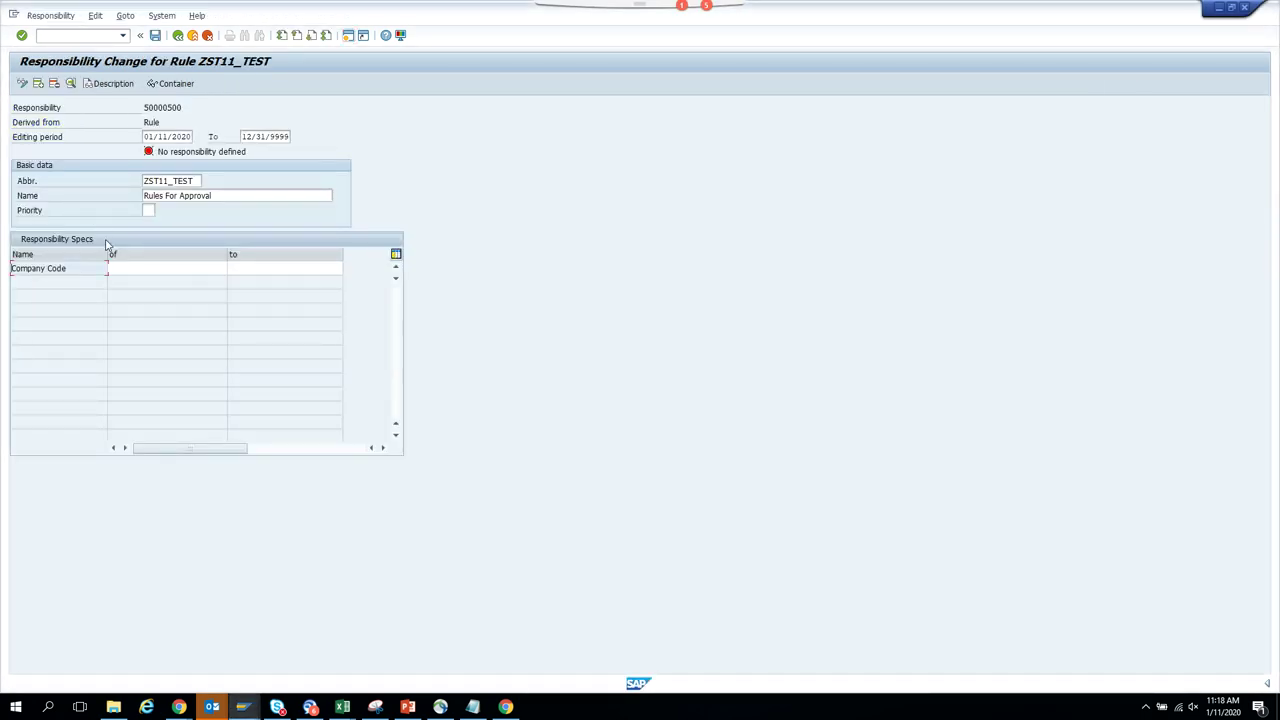
pyautogui.click(117, 268)
pyautogui.write('1001')
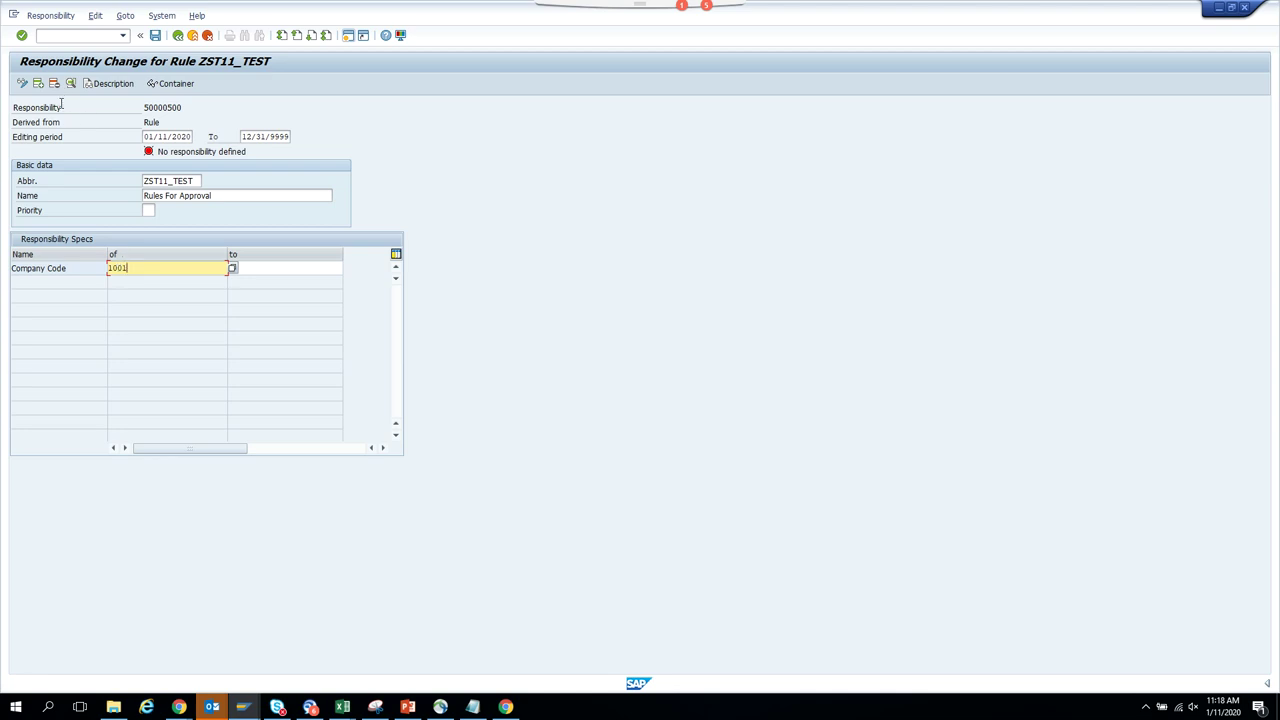
# Add 1003 as a second Company Code specification of the responsibility.
pyautogui.press('Return')
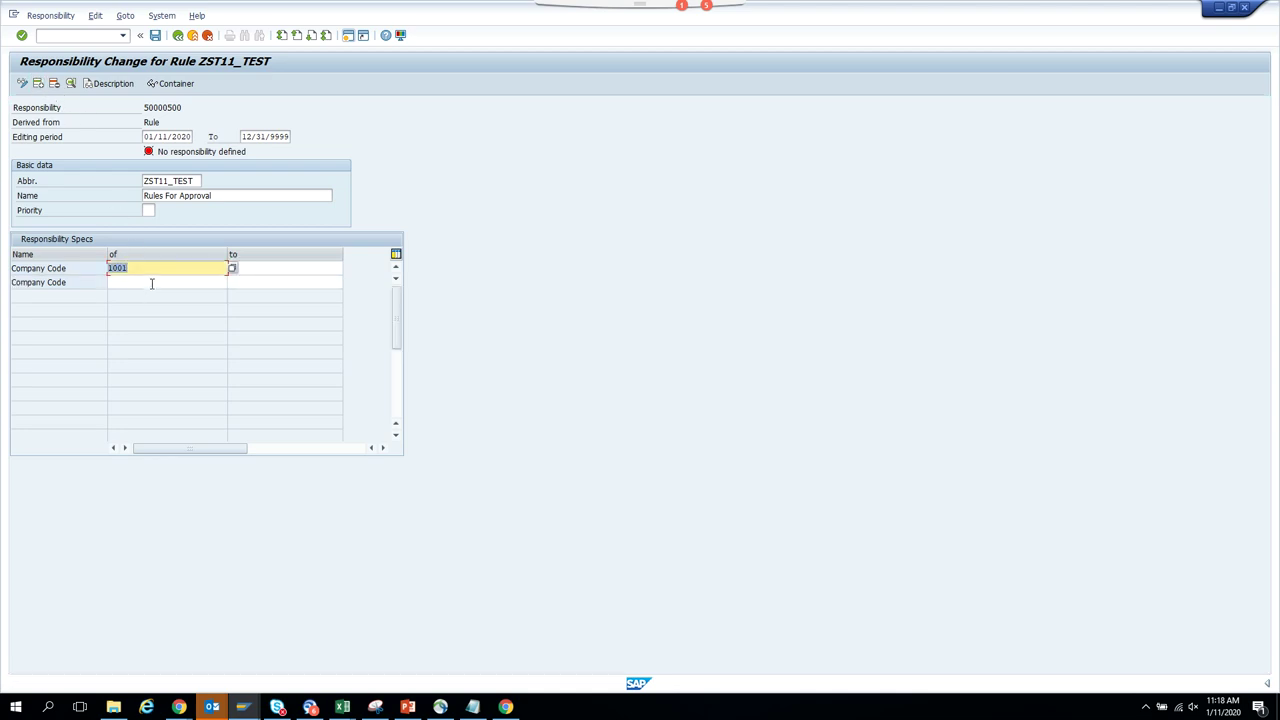
pyautogui.click(151, 282)
pyautogui.write('1003')
pyautogui.press('Return')
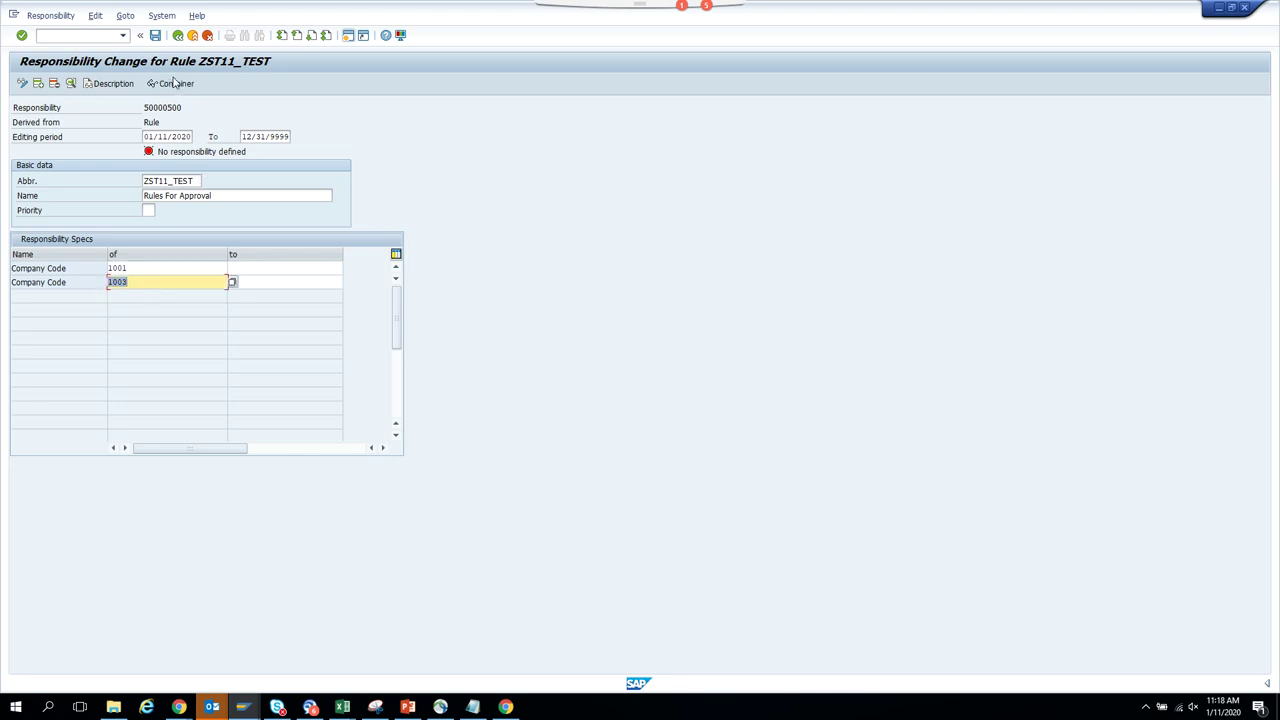
# Set the responsibility's priority to 05, save it, and return to the rule's responsibilities.
pyautogui.click(149, 211)
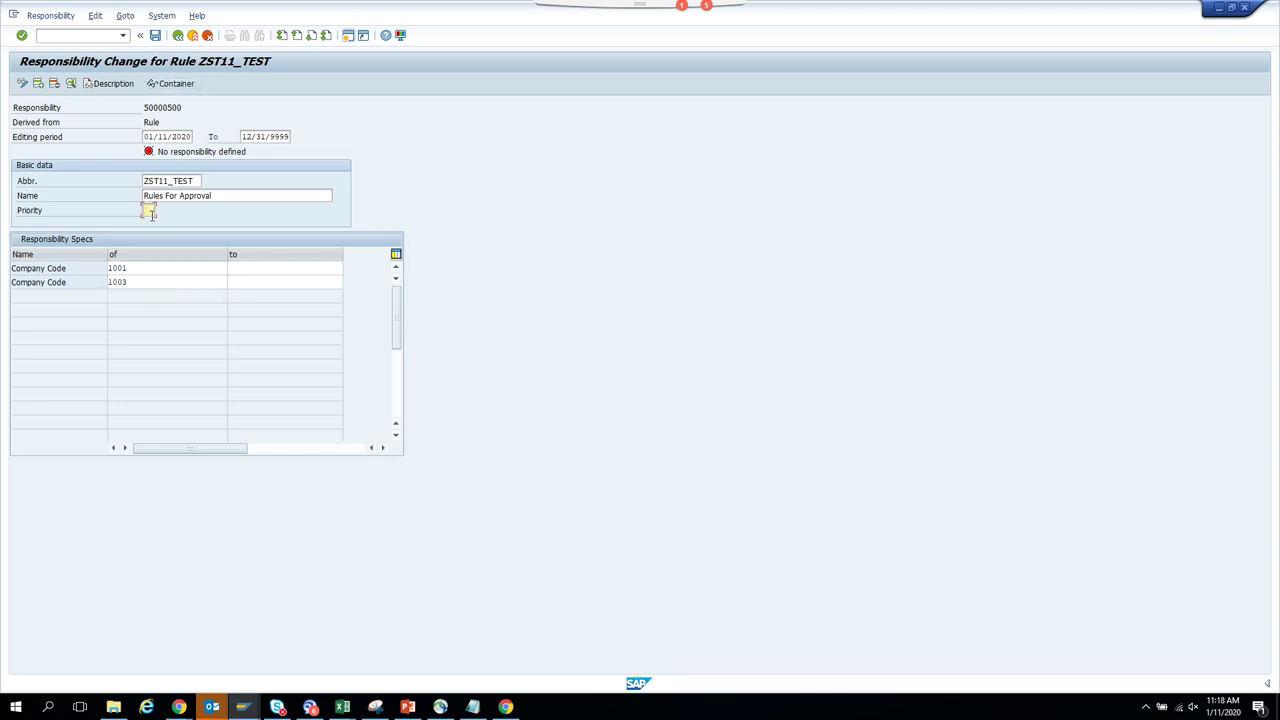
pyautogui.write('05')
pyautogui.click(156, 36)
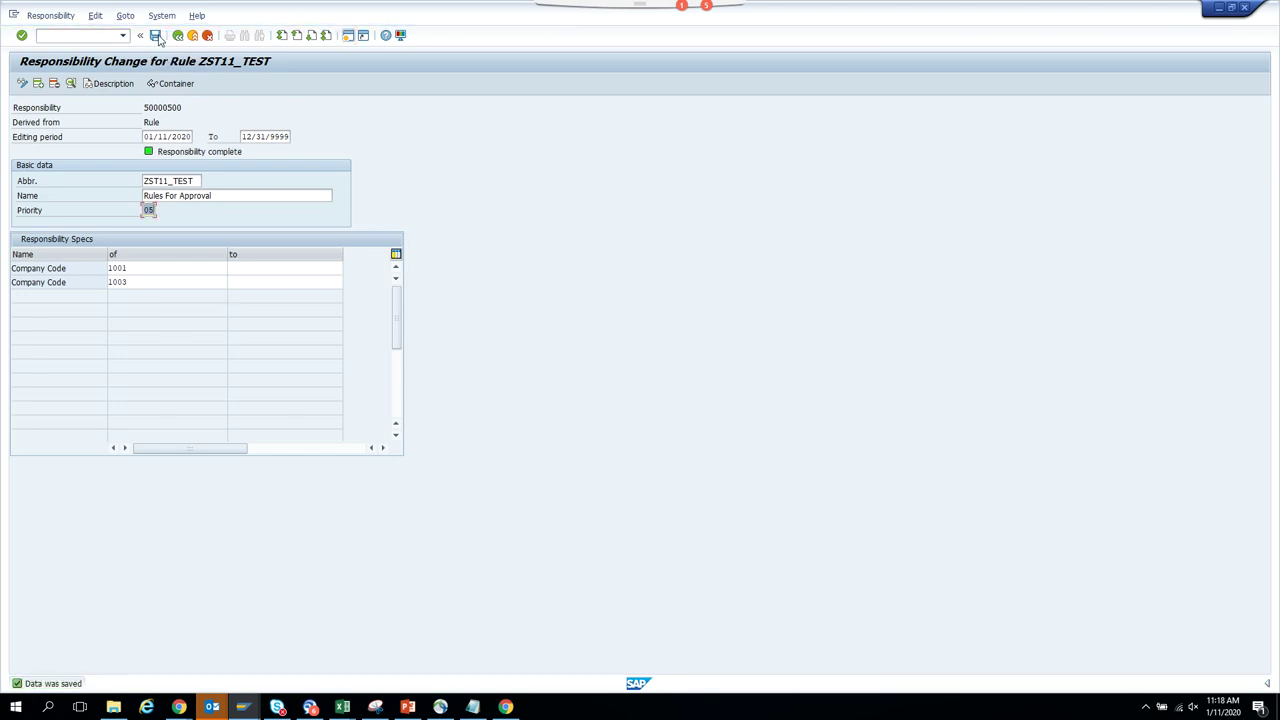
pyautogui.click(177, 36)
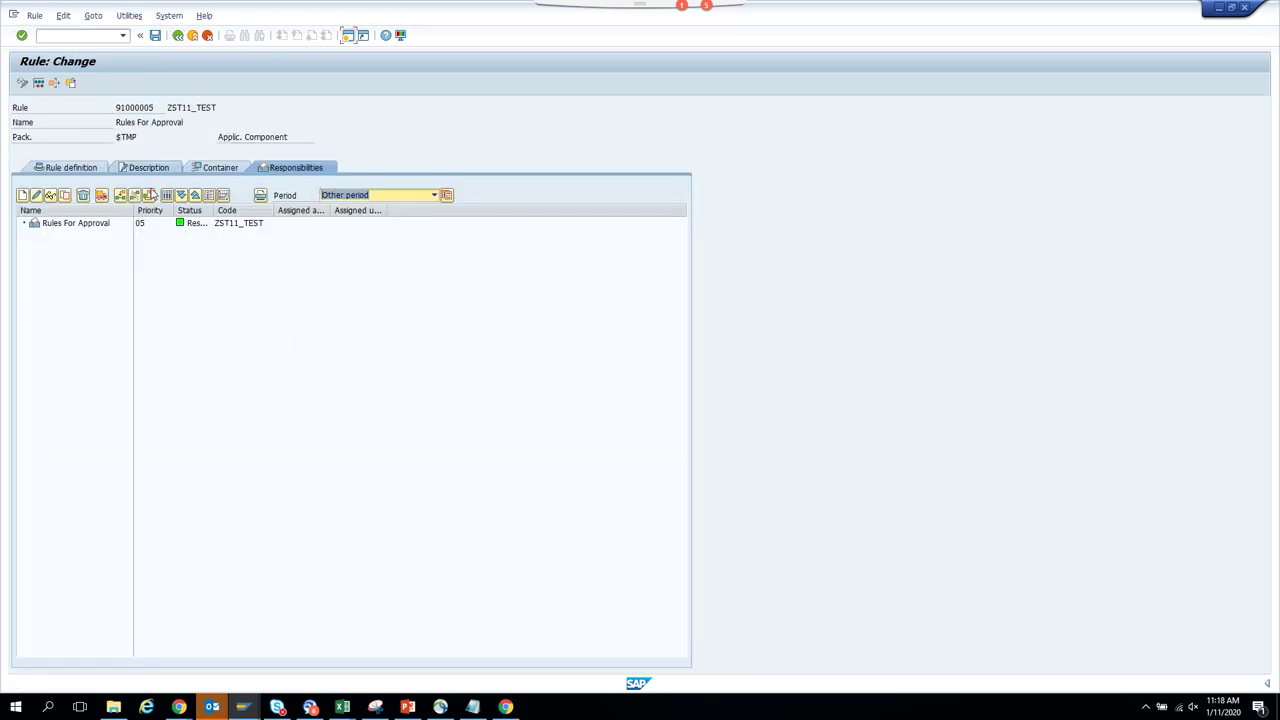
# Start assigning an agent of type User to the Rules For Approval responsibility and search the users by user name.
pyautogui.click(34, 228)
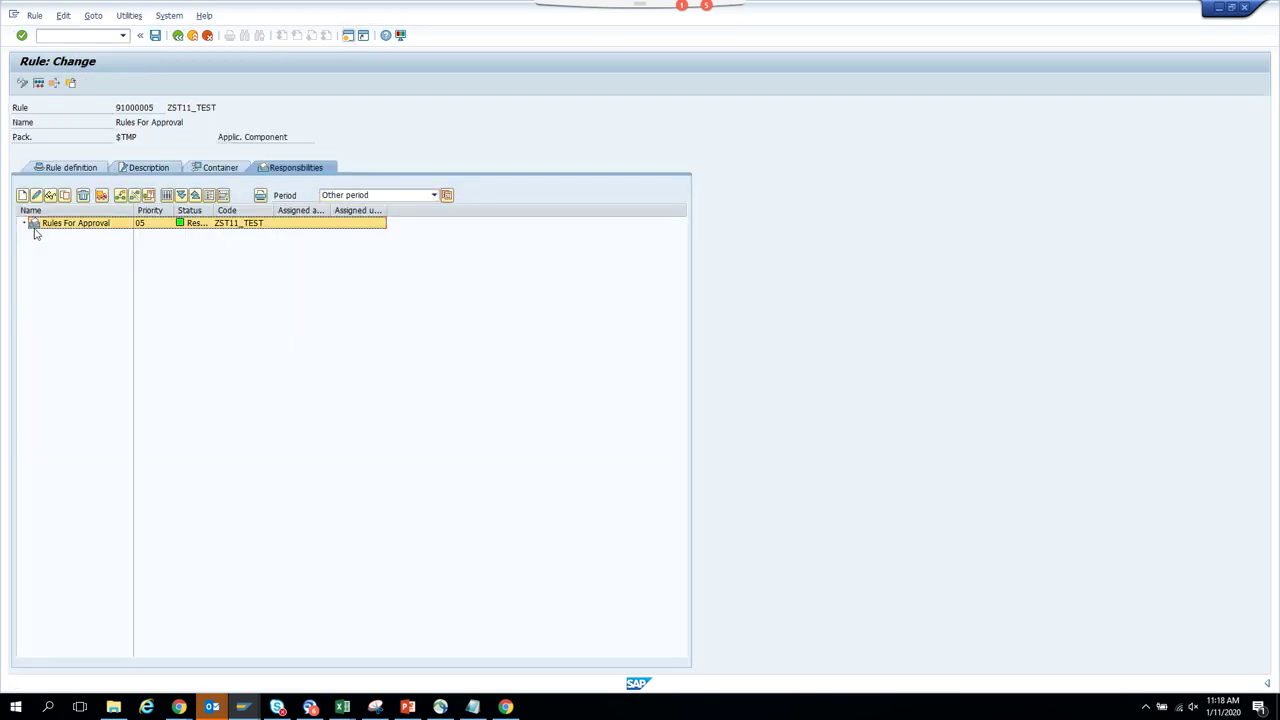
pyautogui.click(122, 199)
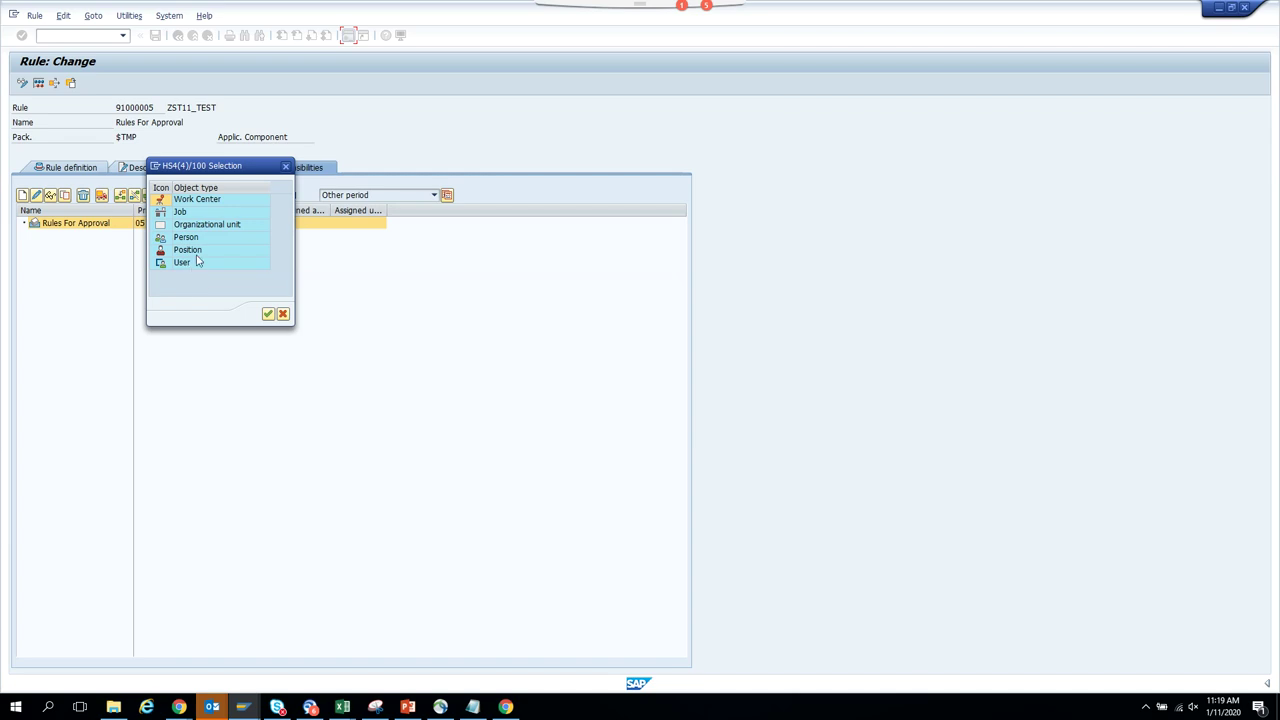
pyautogui.click(197, 266)
pyautogui.doubleClick(197, 266)
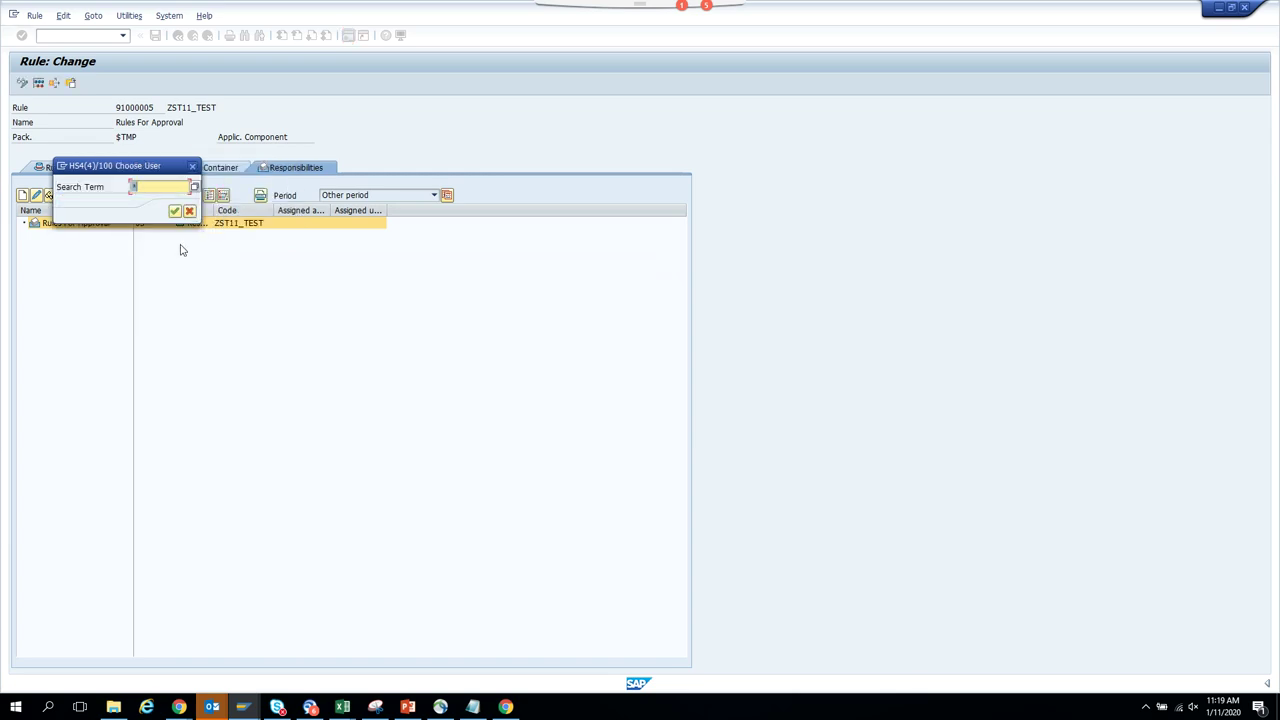
pyautogui.click(195, 188)
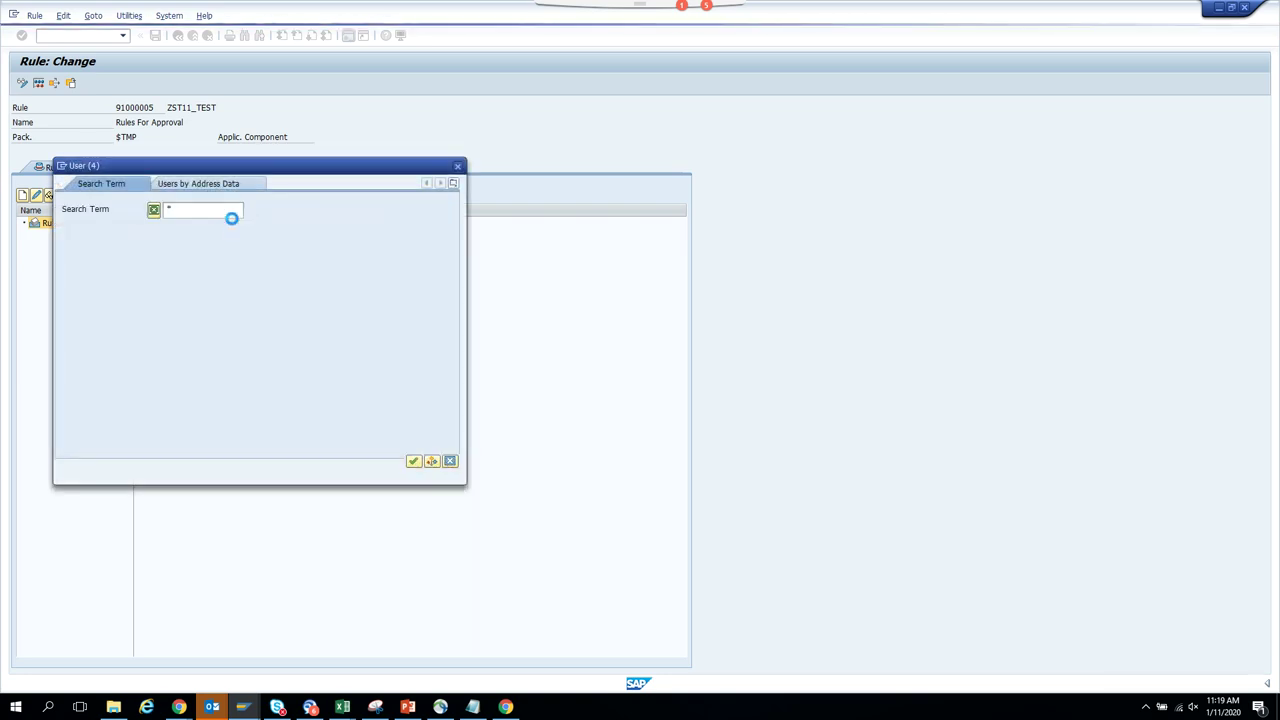
pyautogui.click(220, 187)
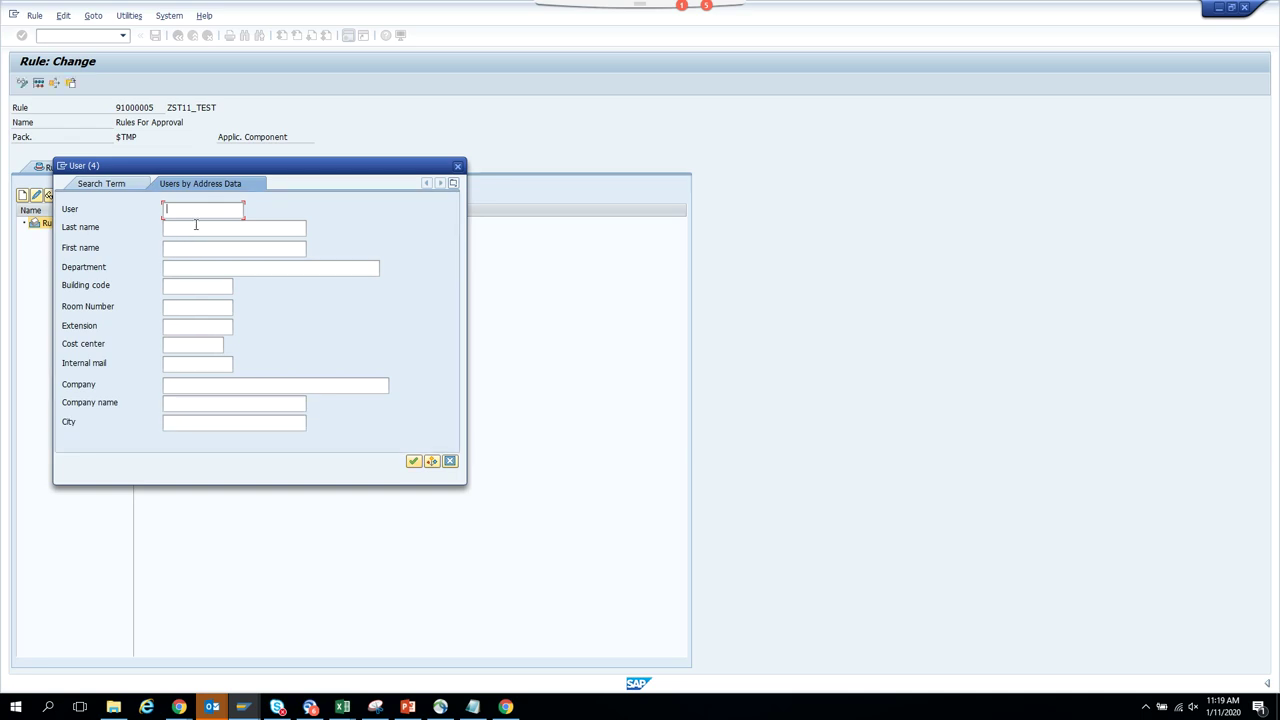
pyautogui.write('ste')
pyautogui.press('Return')
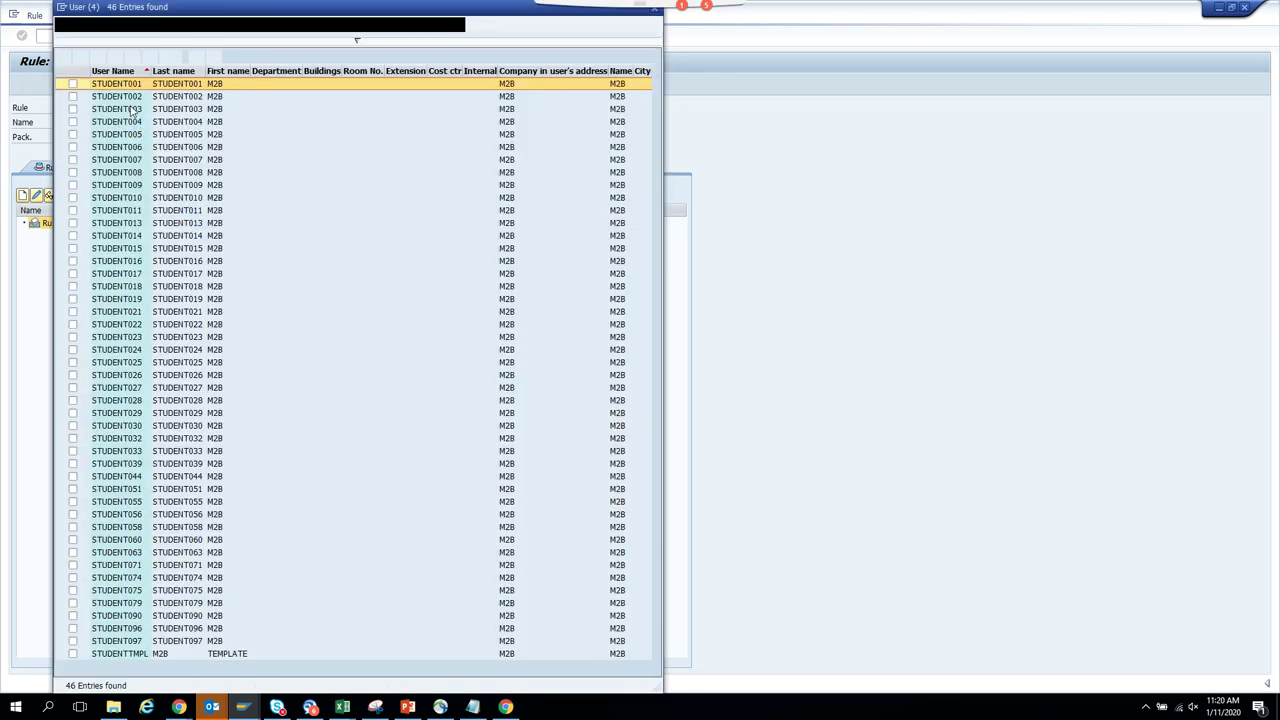
# Assign users STUDENT002 and STUDENT011 to the responsibility without confirming each relationship, and expand it to show them.
pyautogui.click(72, 98)
pyautogui.click(72, 97)
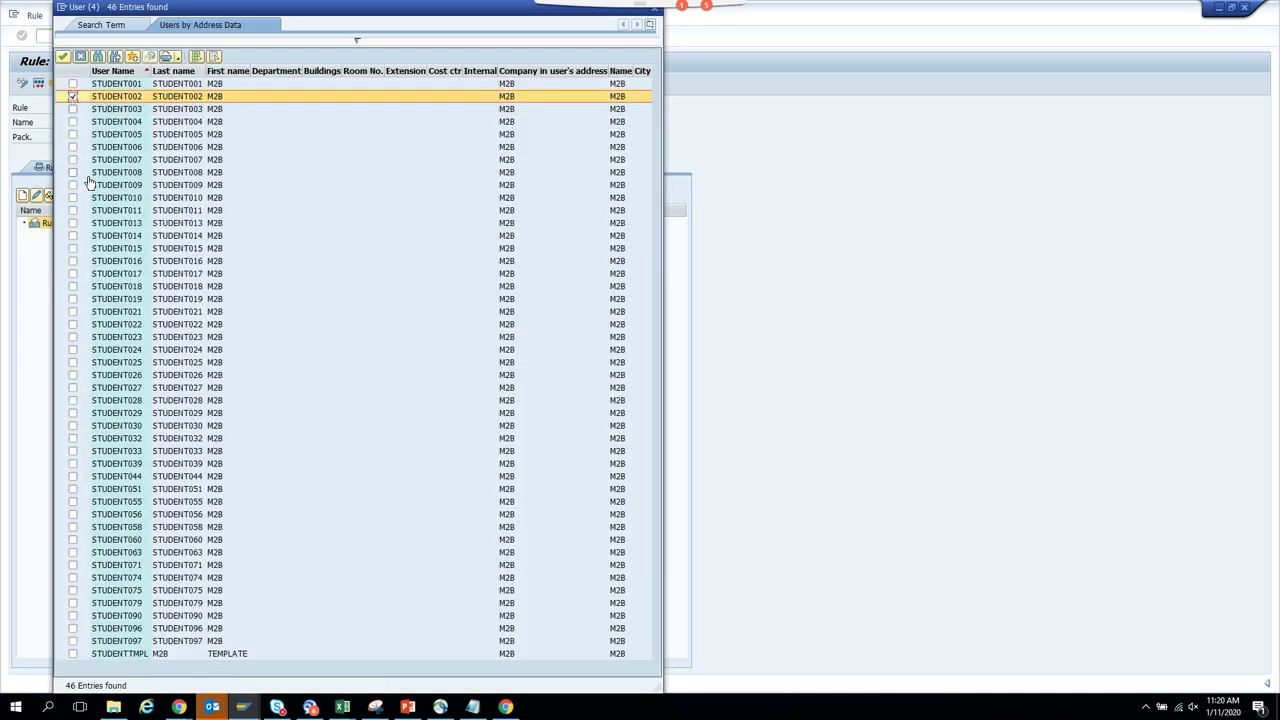
pyautogui.click(72, 211)
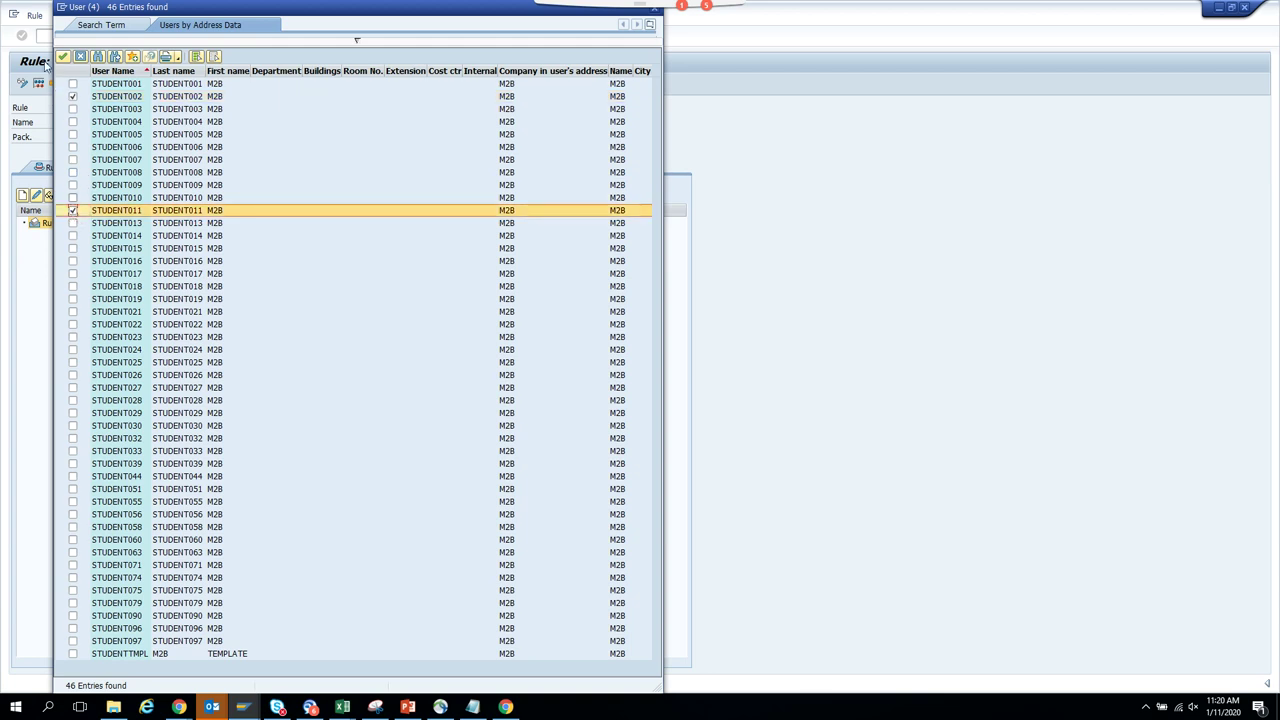
pyautogui.click(64, 58)
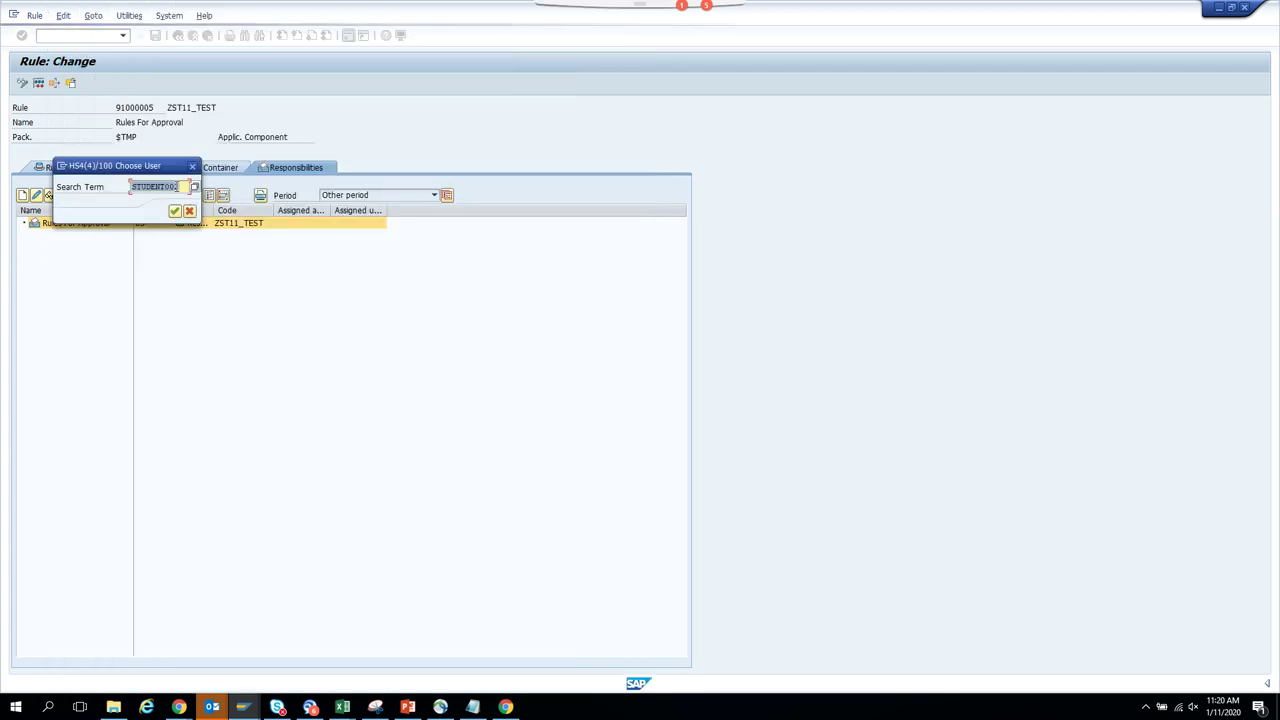
pyautogui.click(174, 210)
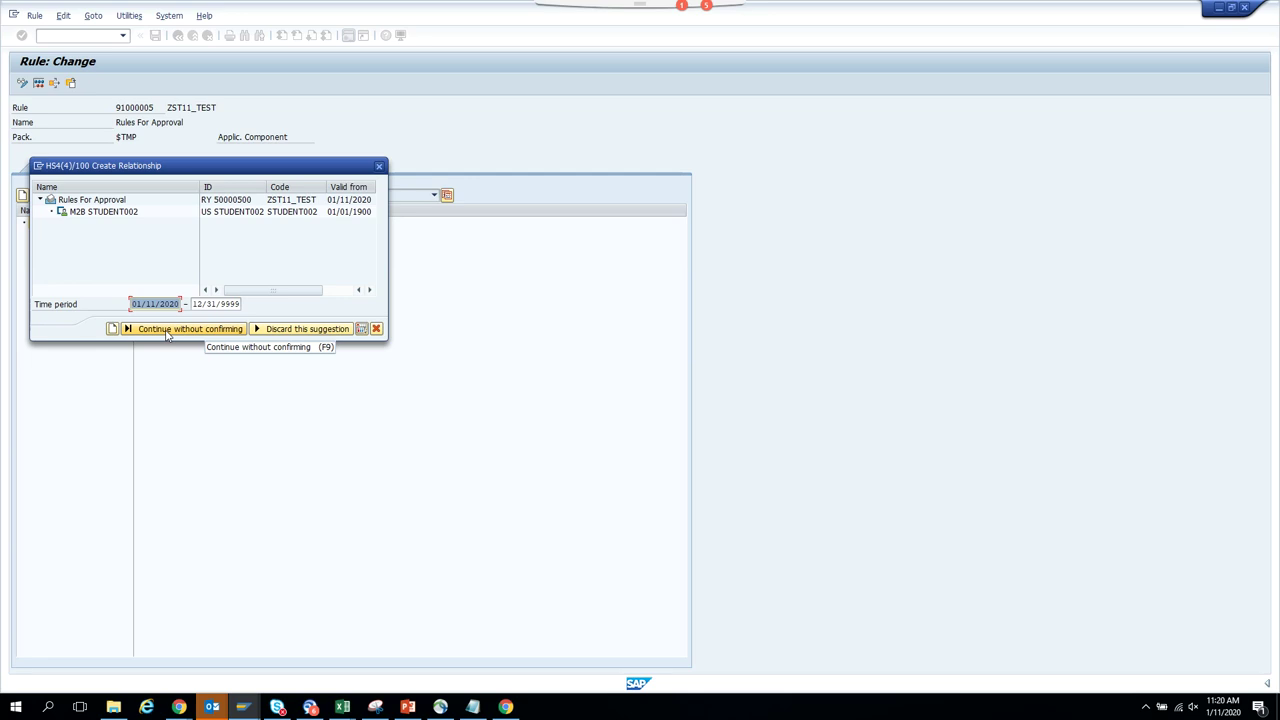
pyautogui.click(171, 330)
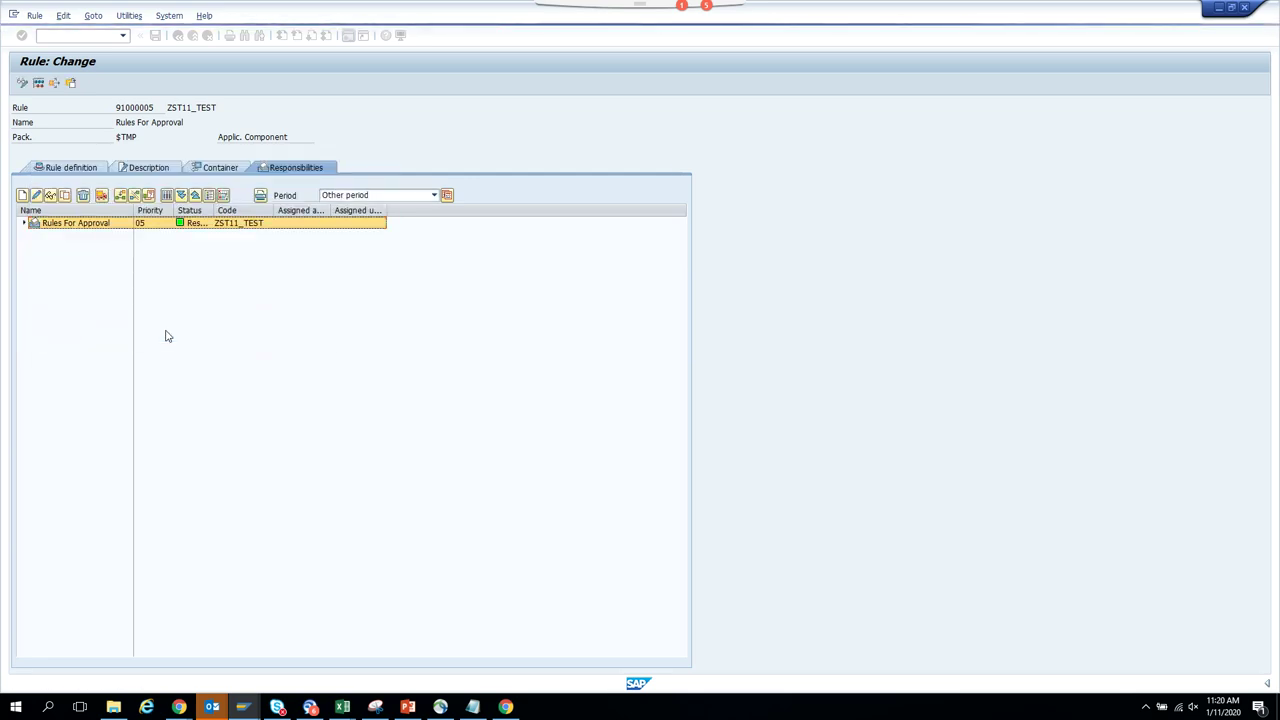
pyautogui.click(23, 222)
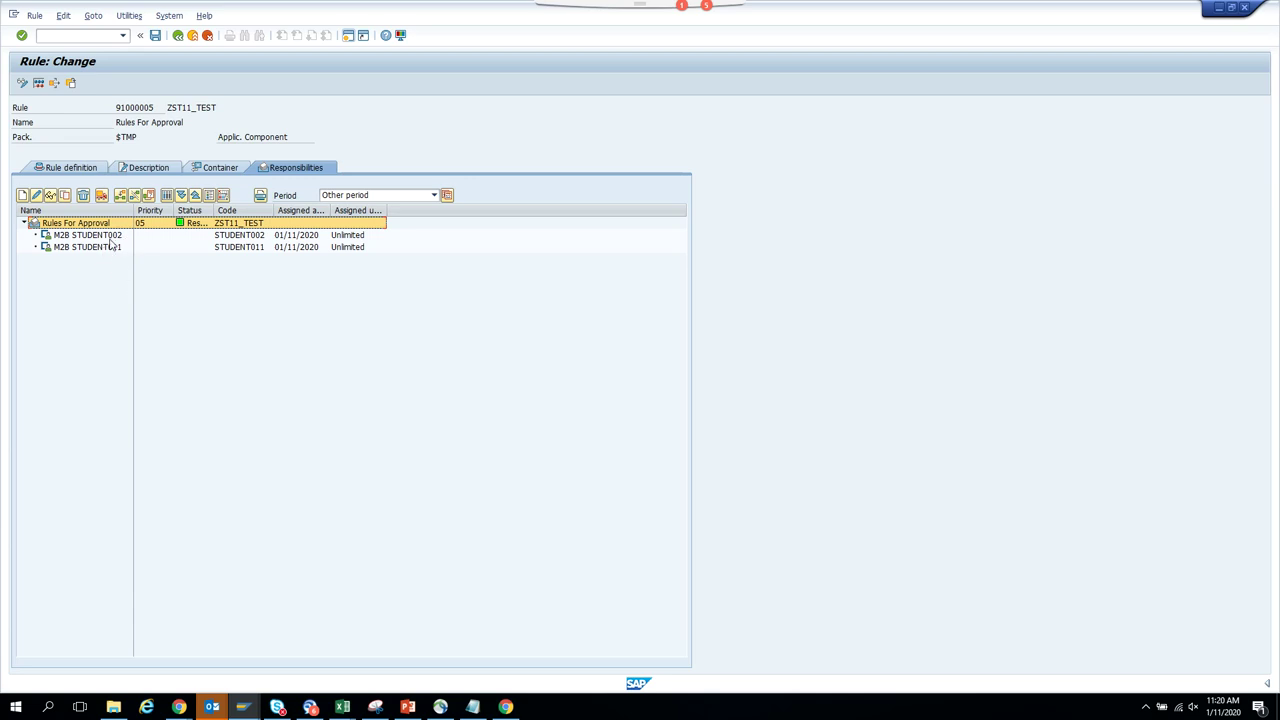
# Try to simulate the rule, and close the ABAP Editor session to free an SAP GUI session.
pyautogui.click(43, 88)
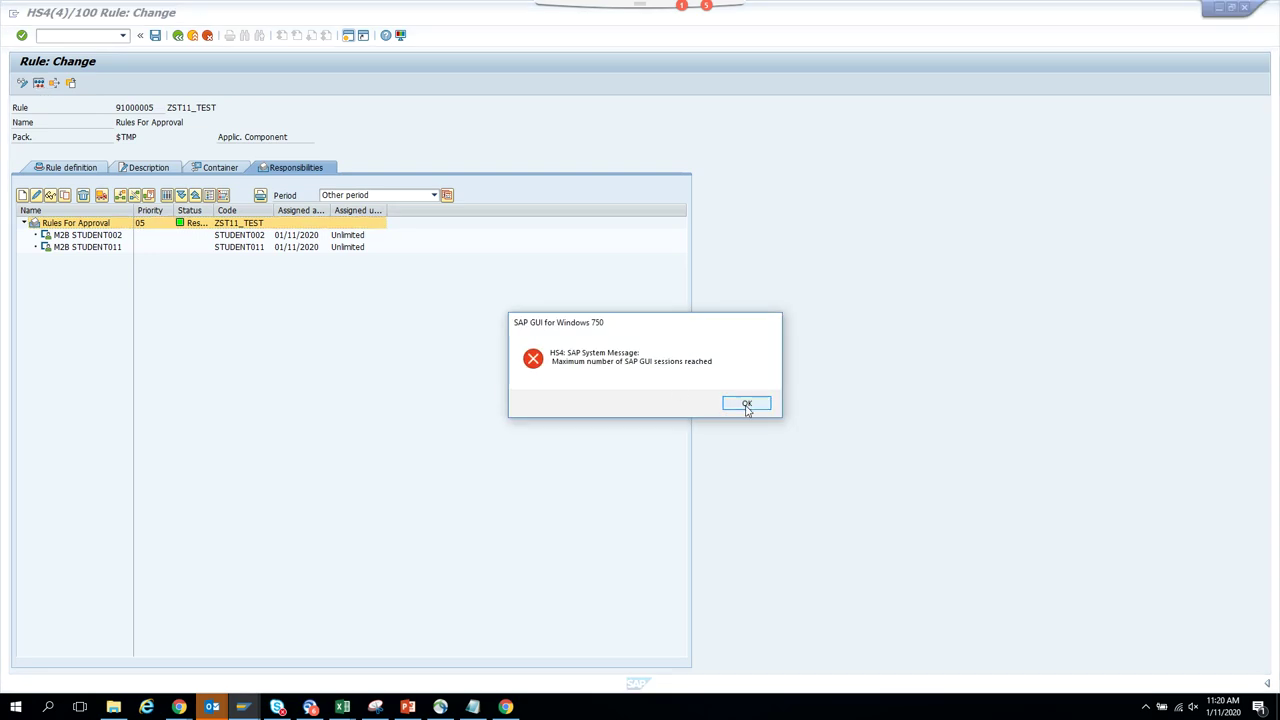
pyautogui.click(746, 402)
pyautogui.moveTo(254, 712)
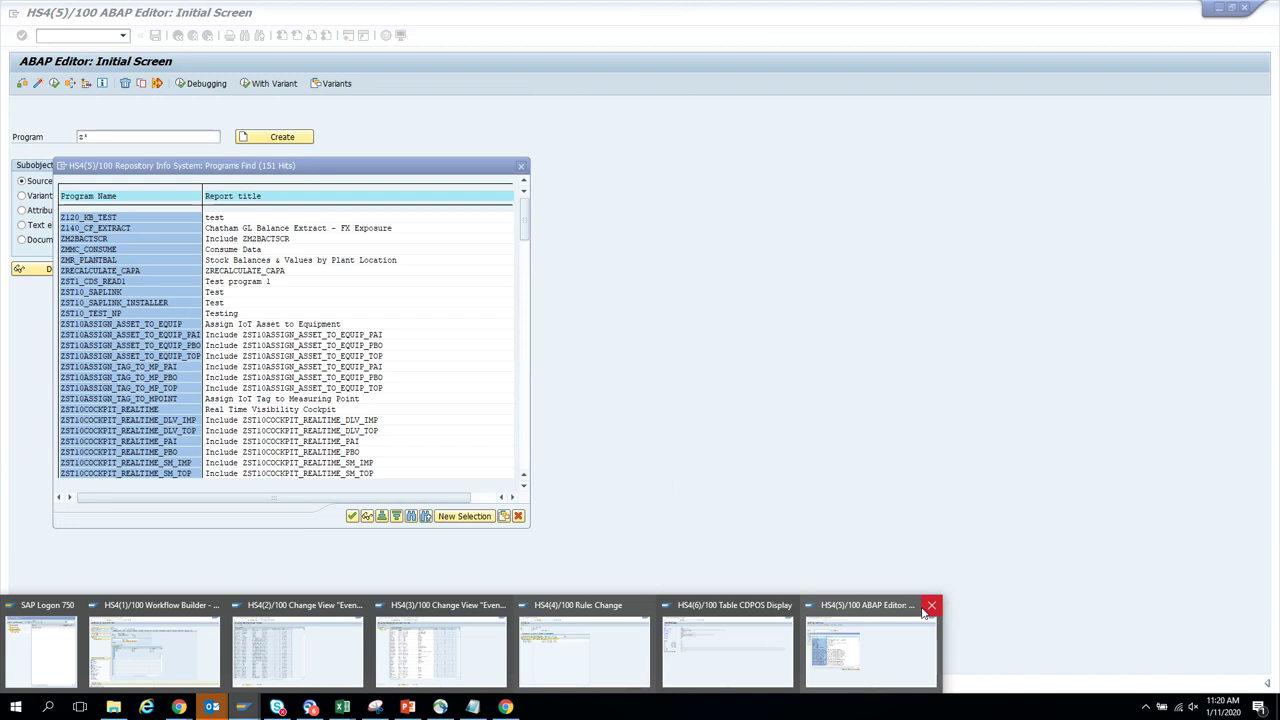
pyautogui.click(927, 606)
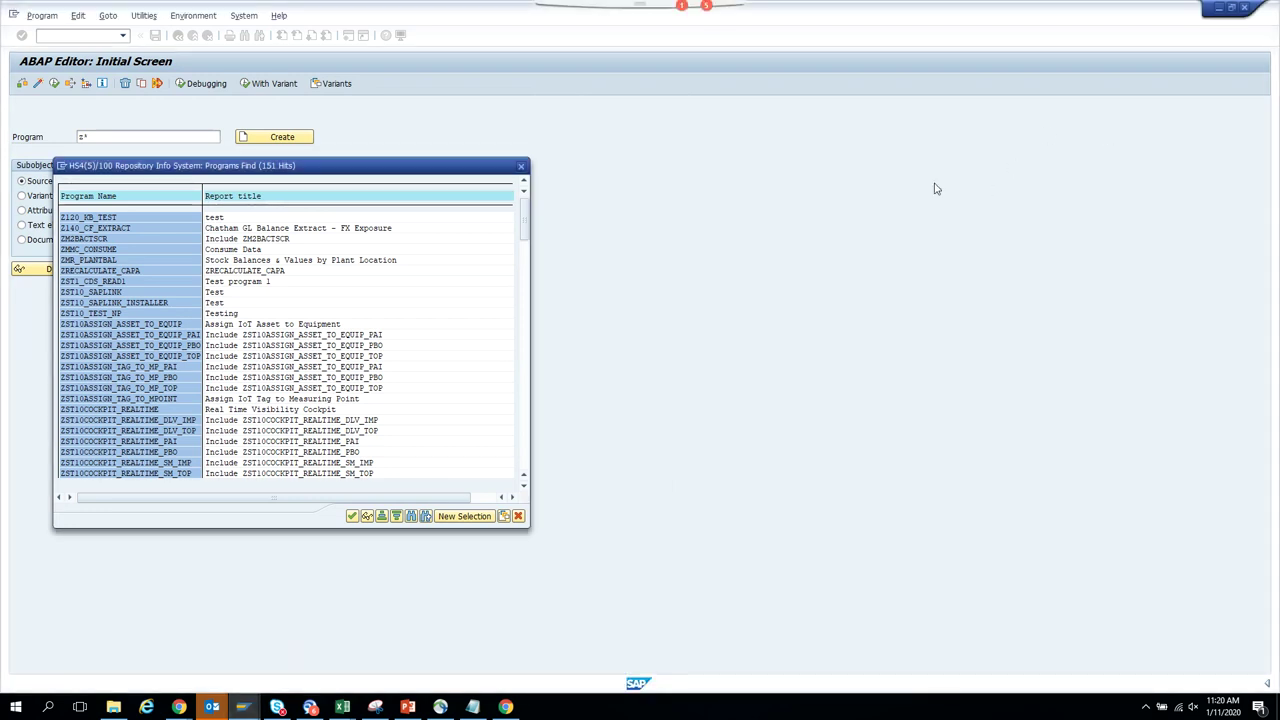
pyautogui.click(520, 166)
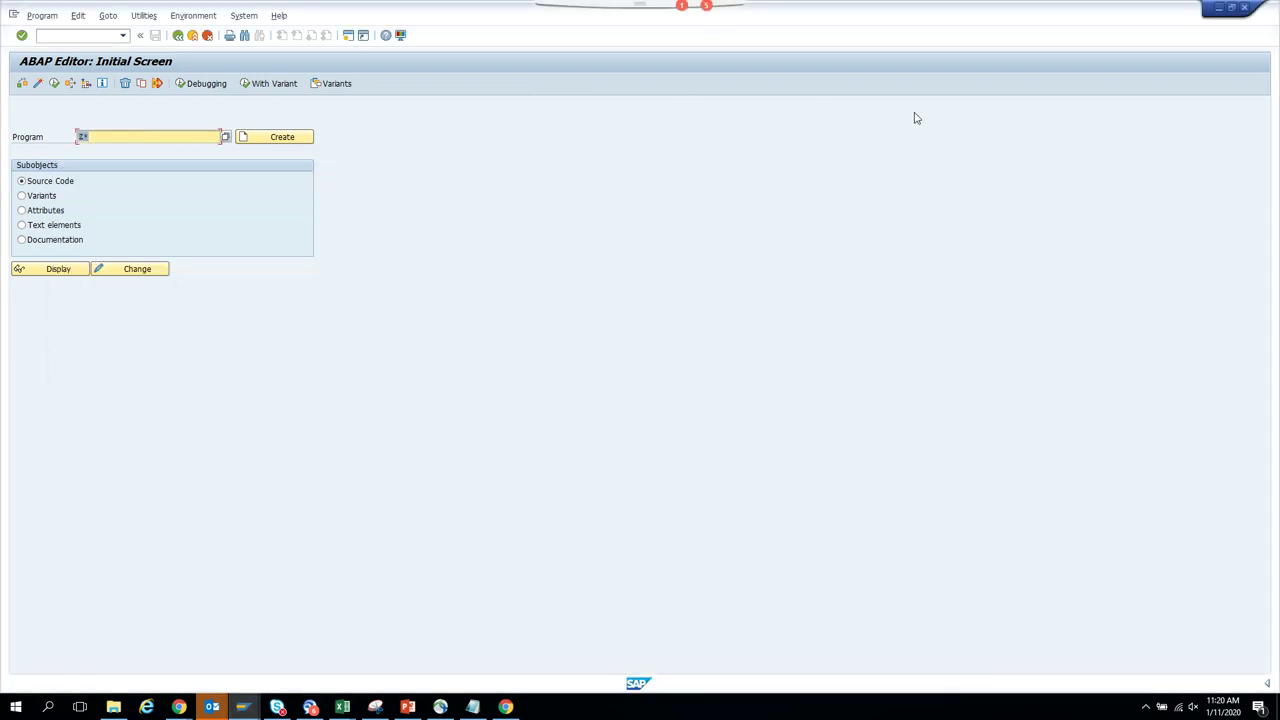
pyautogui.click(1245, 8)
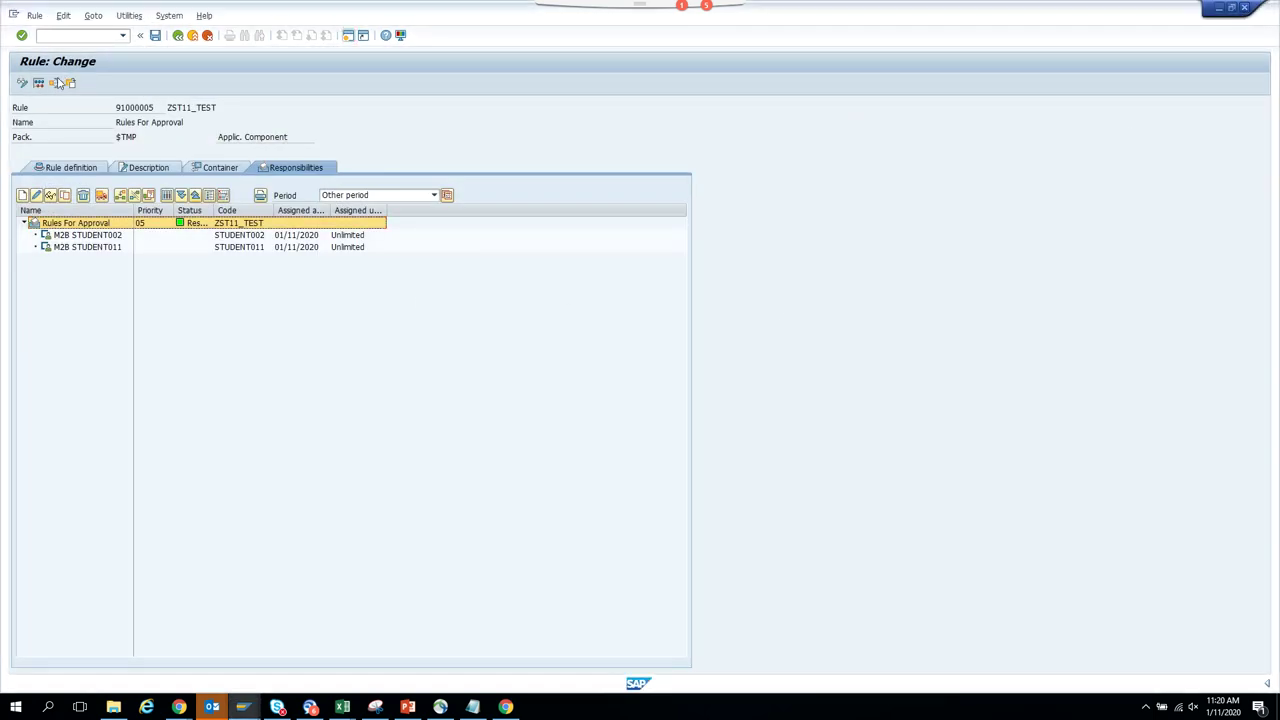
# Try to simulate the rule resolution with company code 1010, and close the simulation.
pyautogui.click(147, 195)
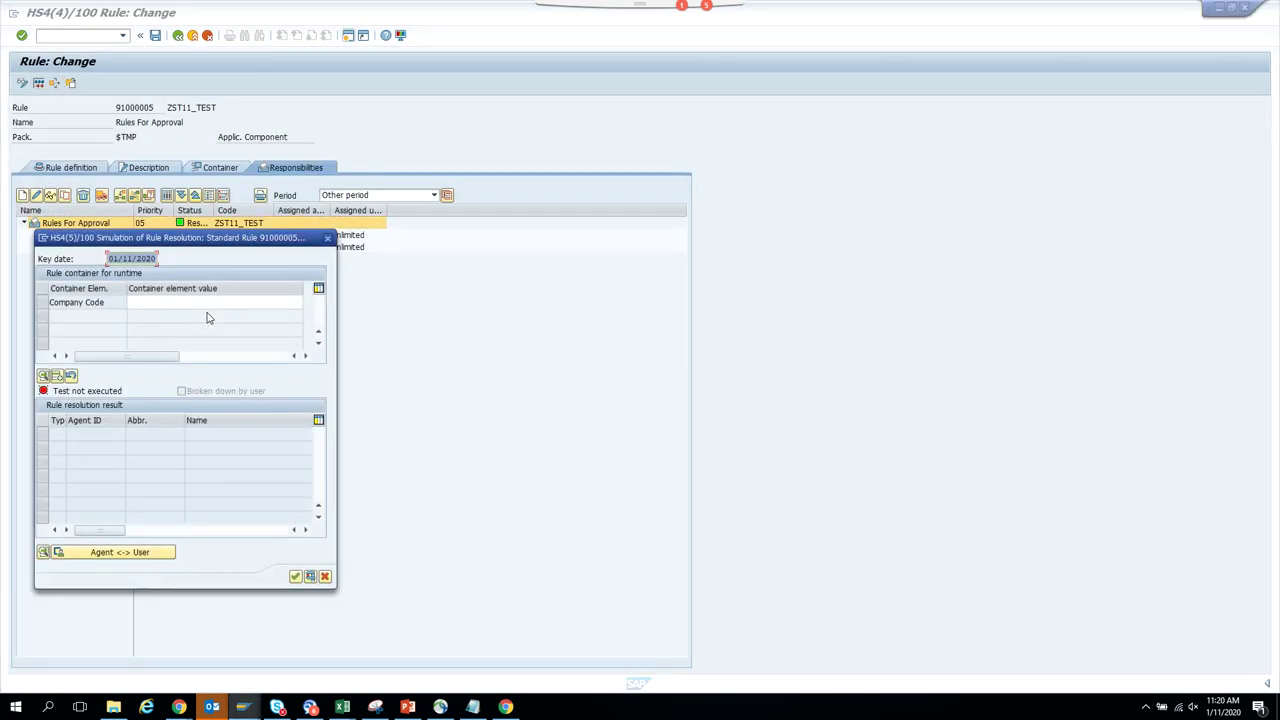
pyautogui.click(170, 304)
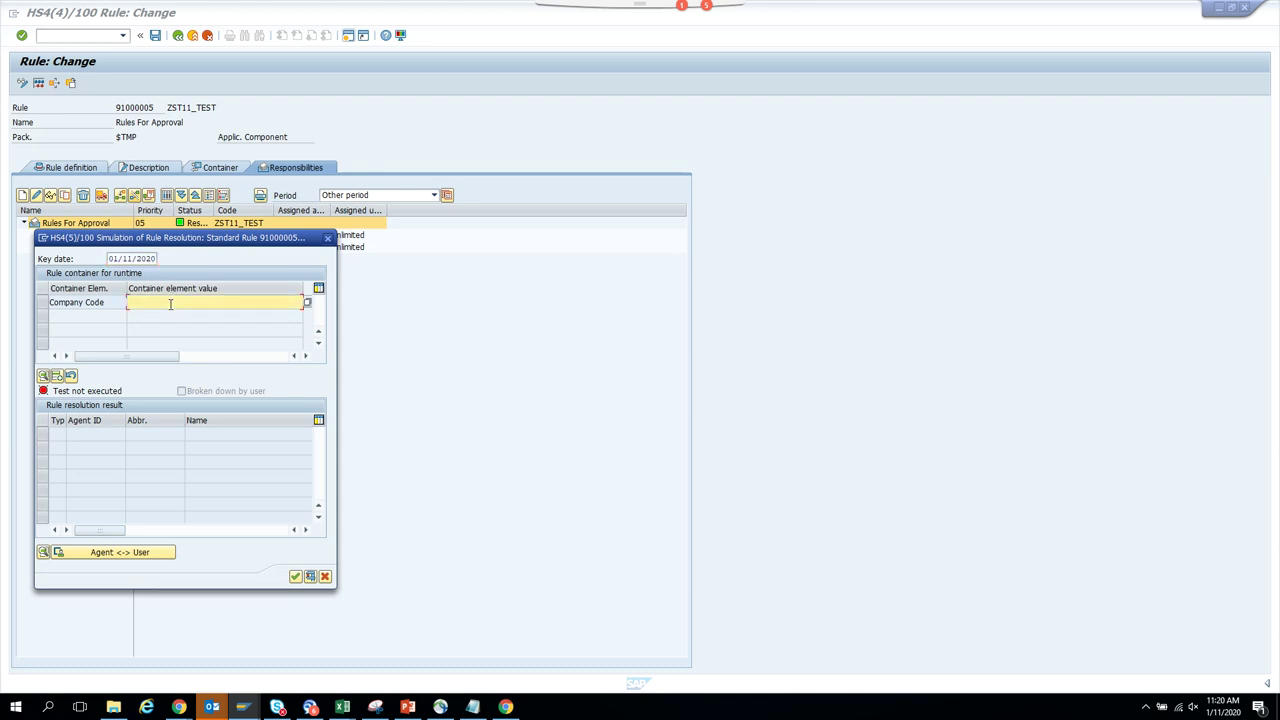
pyautogui.write('1010')
pyautogui.press('Return')
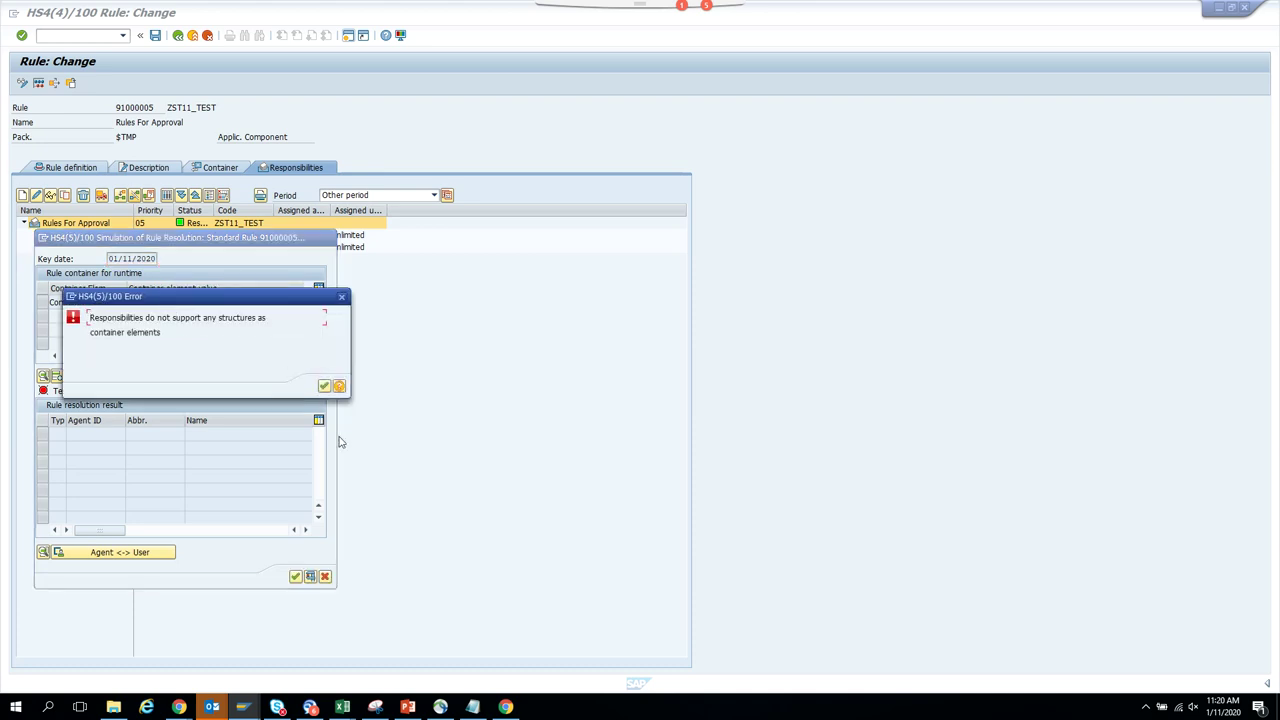
pyautogui.click(326, 386)
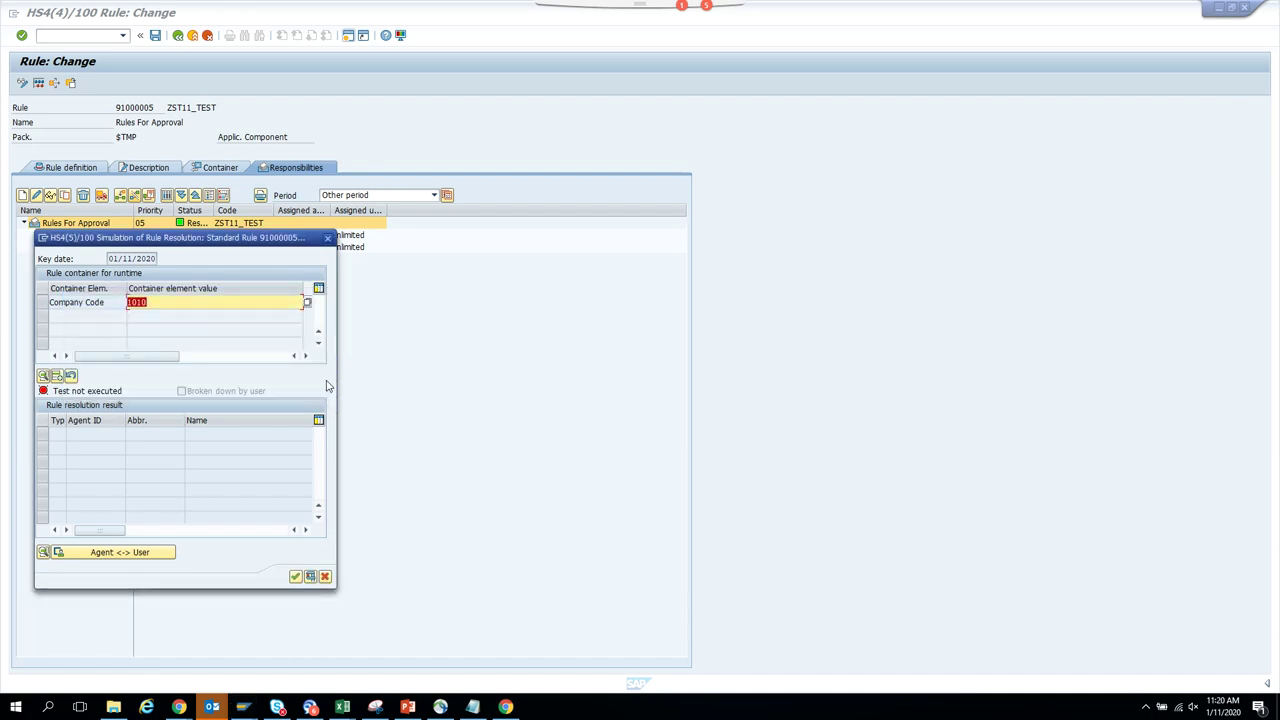
pyautogui.click(129, 548)
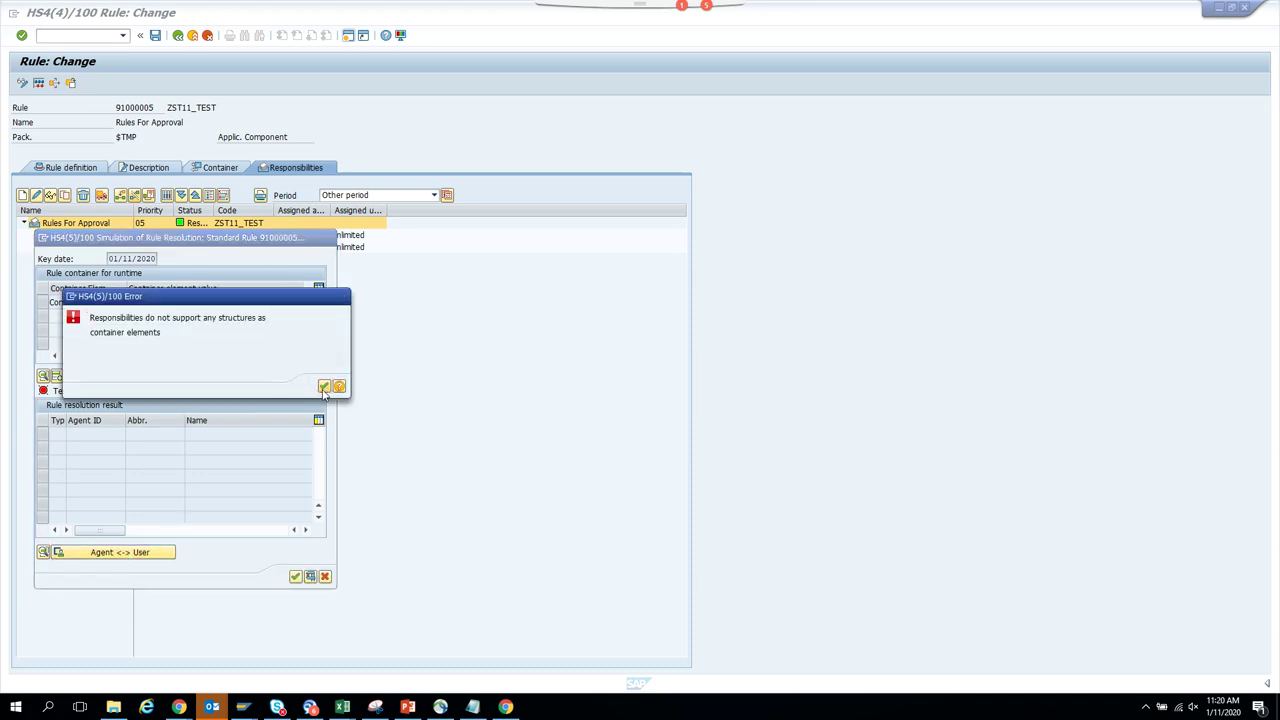
pyautogui.click(341, 296)
pyautogui.click(306, 303)
pyautogui.press('BackSpace')
pyautogui.press('BackSpace')
pyautogui.press('BackSpace')
pyautogui.press('BackSpace')
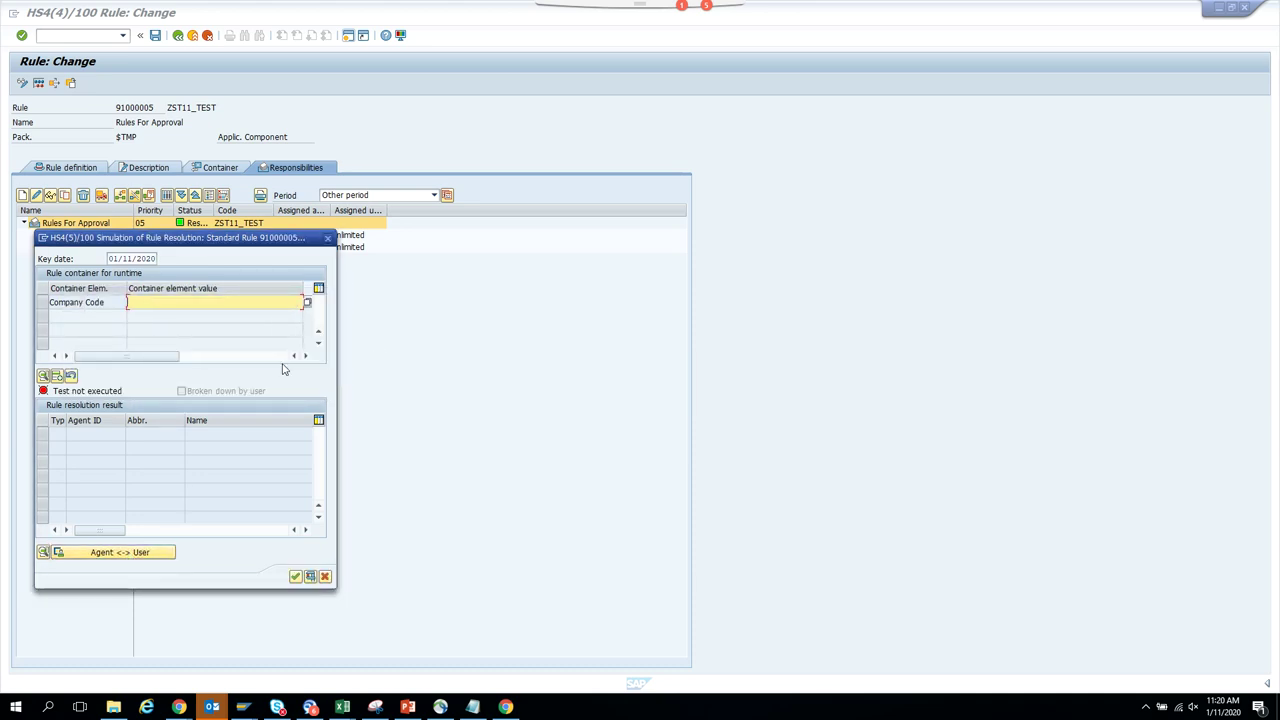
pyautogui.click(327, 238)
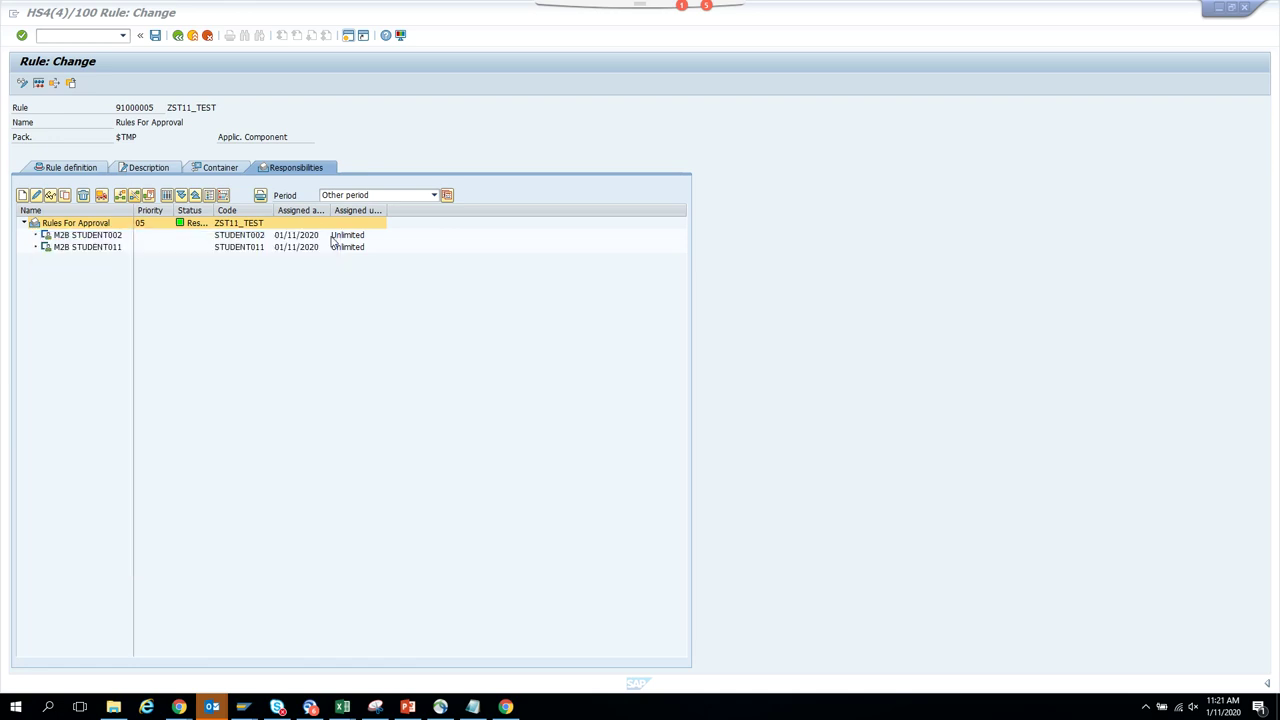
# Change the CompanyCode container element's data type to an ABAP Dictionary reference with structure BSEG and its company code field, and save the rule.
pyautogui.click(214, 167)
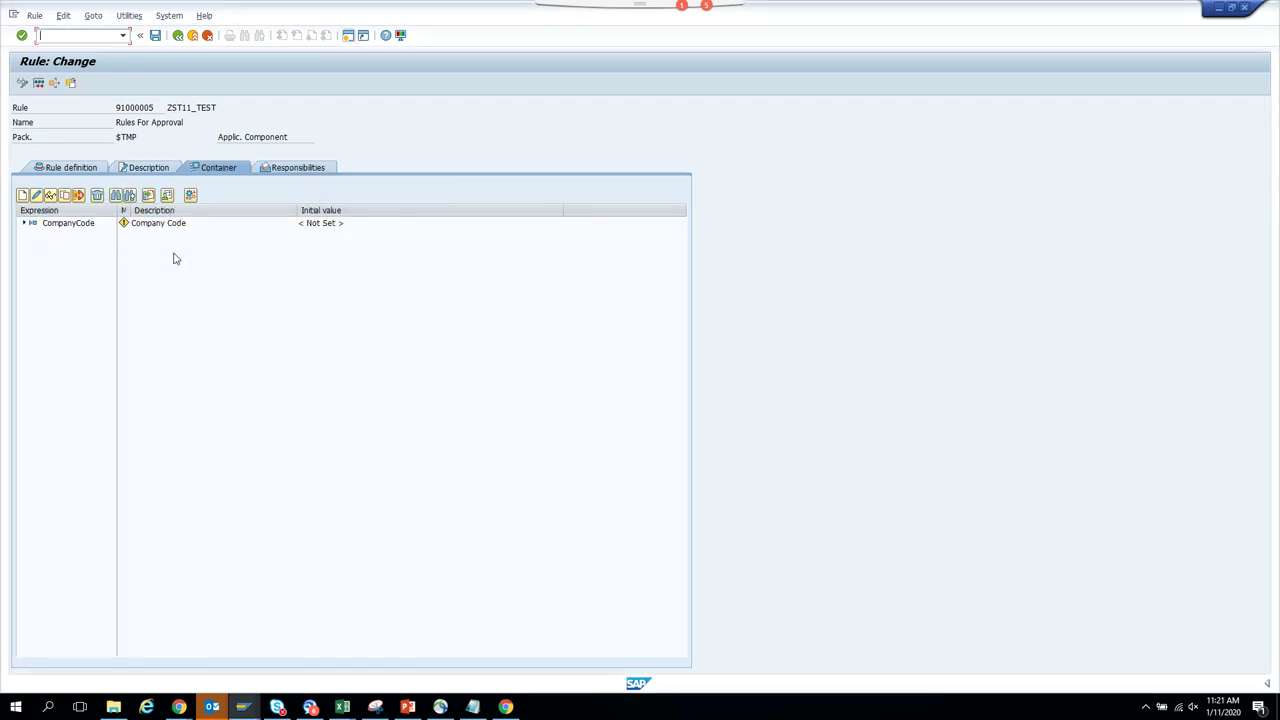
pyautogui.doubleClick(71, 228)
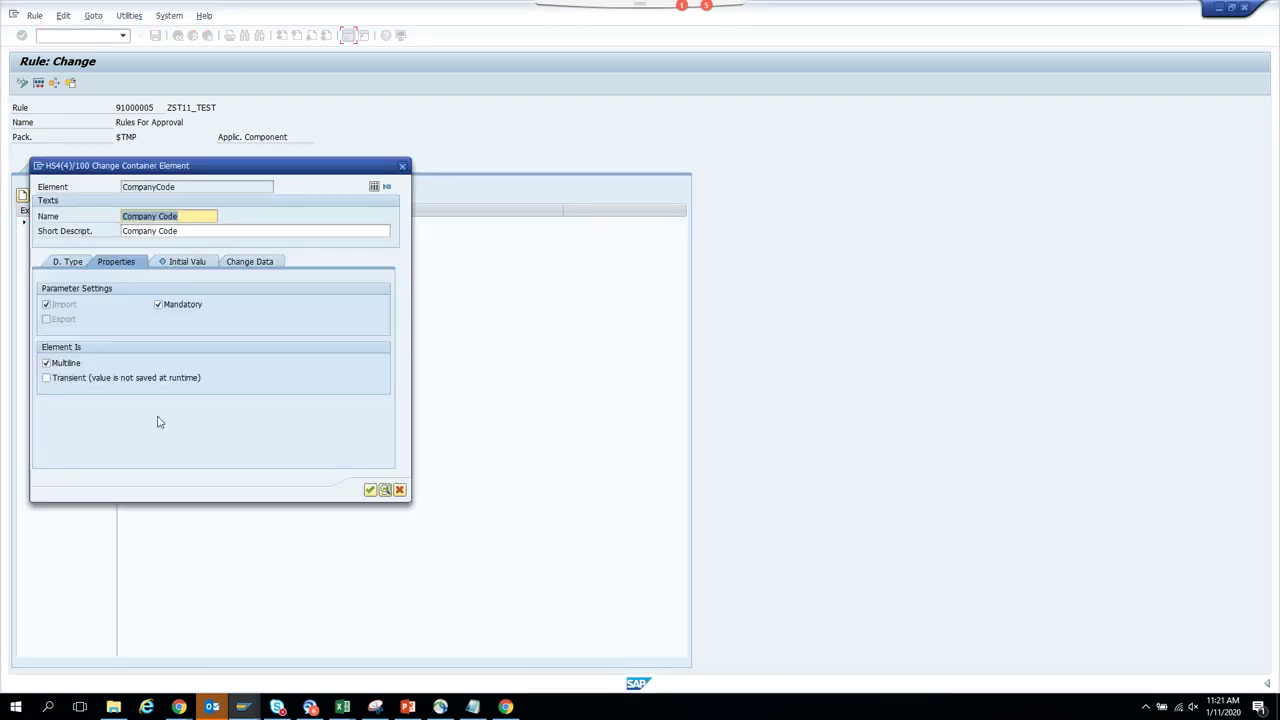
pyautogui.click(80, 262)
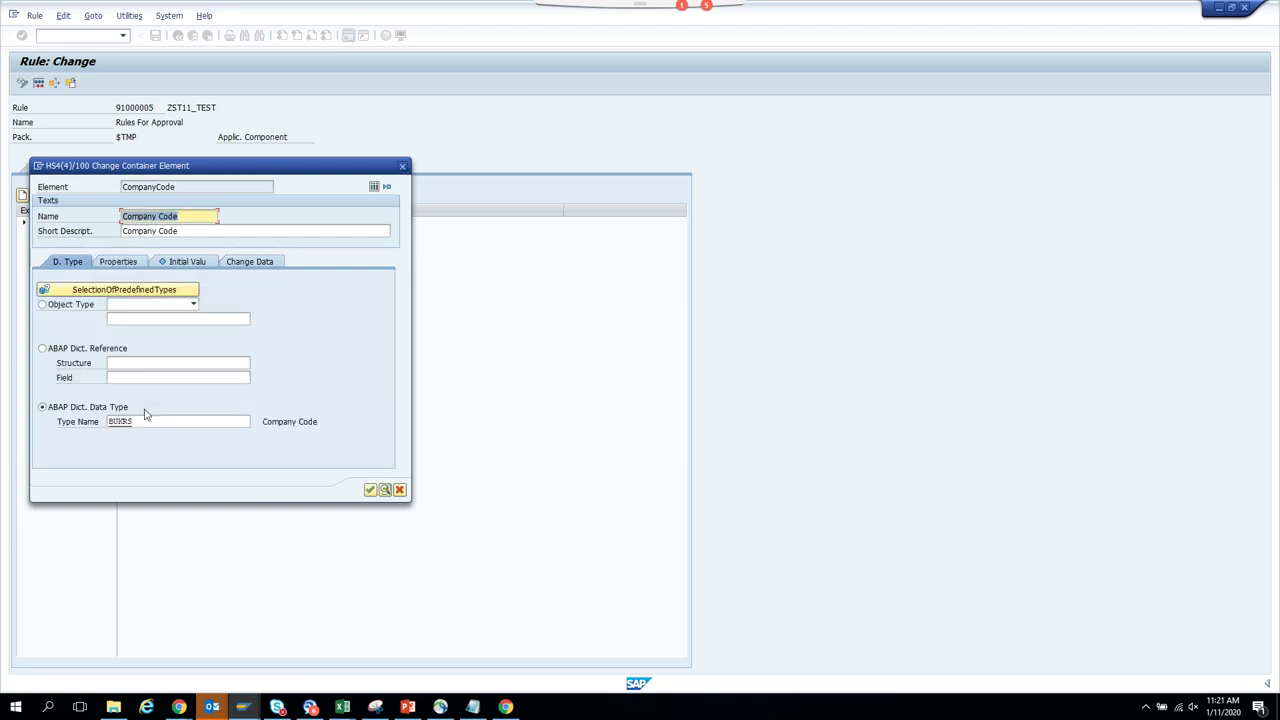
pyautogui.click(144, 421)
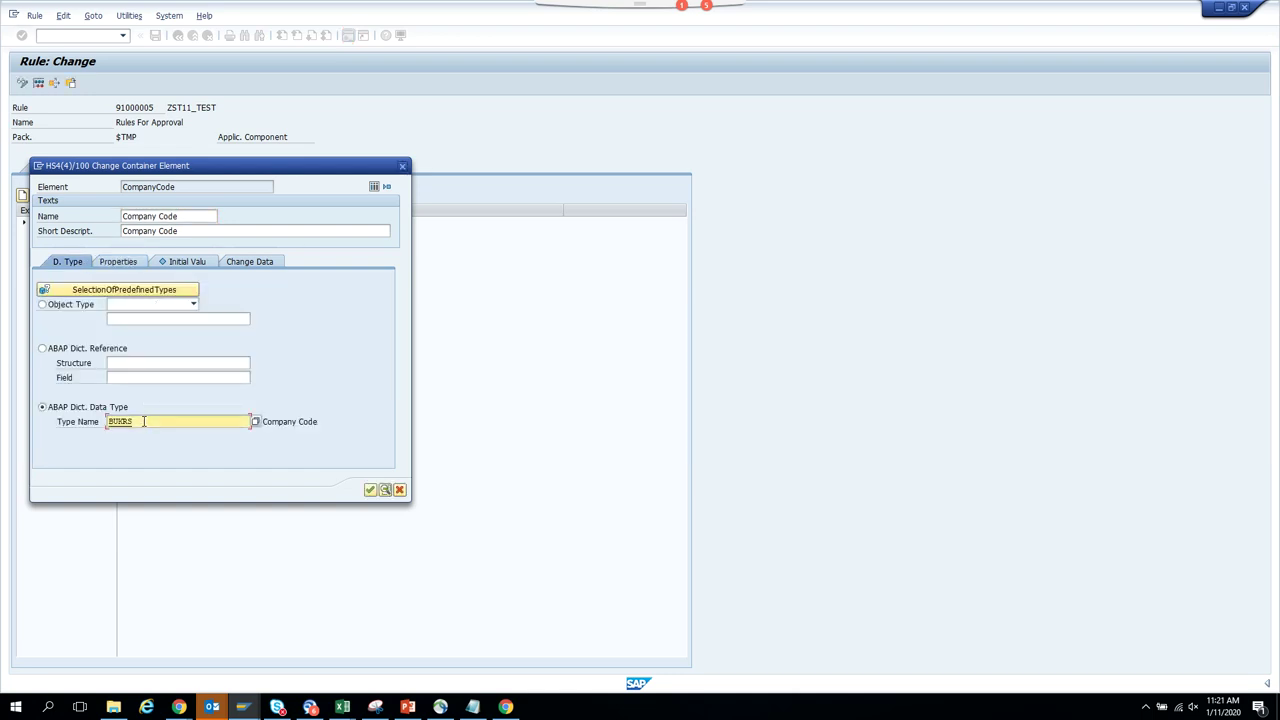
pyautogui.click(90, 349)
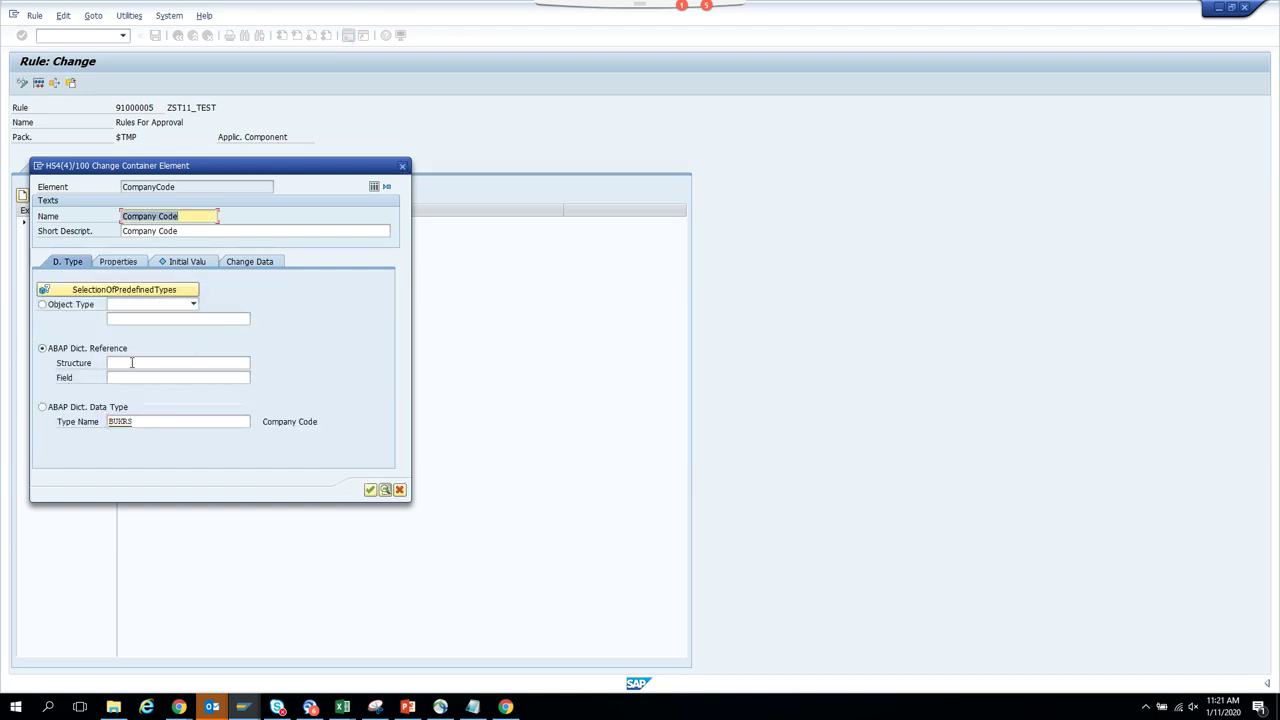
pyautogui.click(131, 363)
pyautogui.write('bseg')
pyautogui.press('Tab')
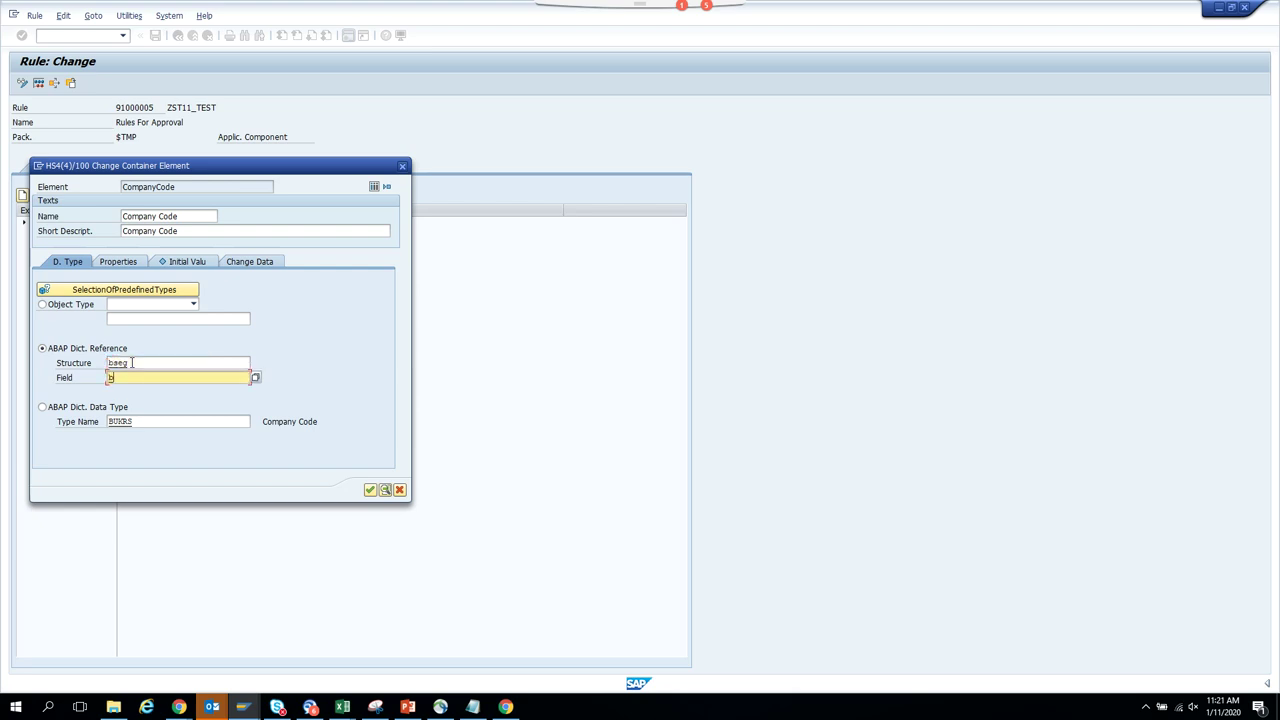
pyautogui.press('Return')
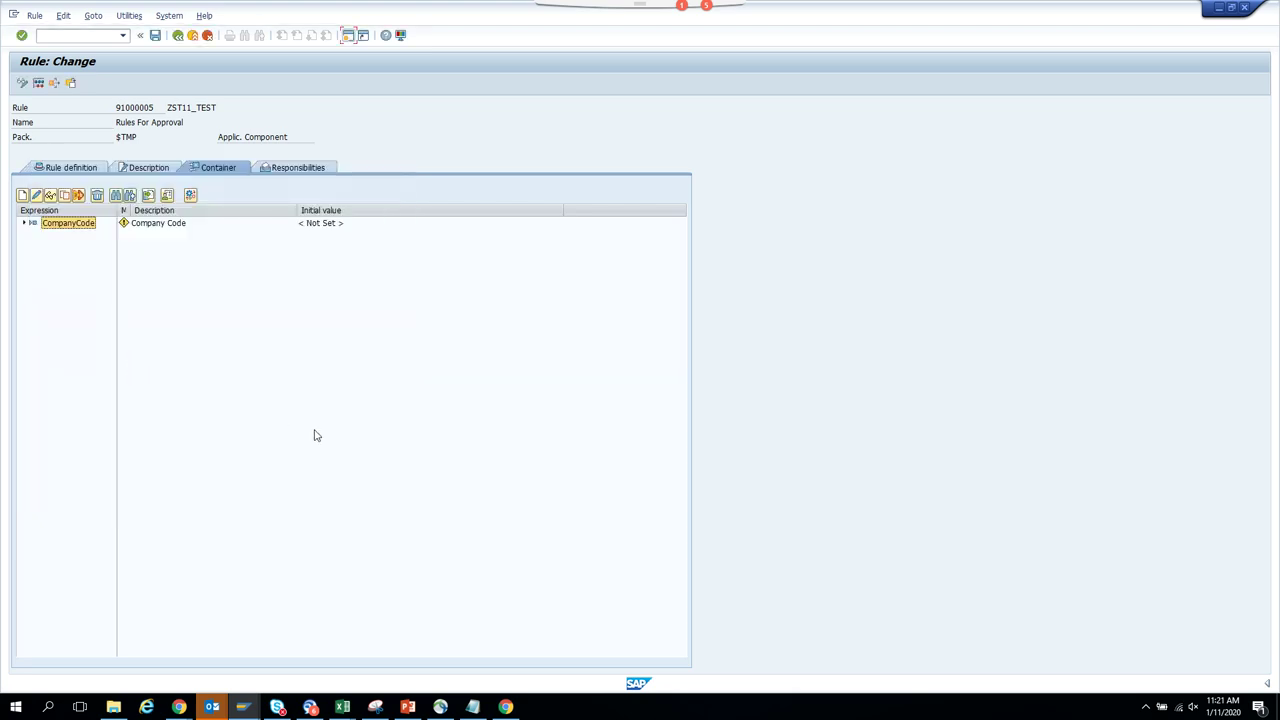
pyautogui.click(155, 36)
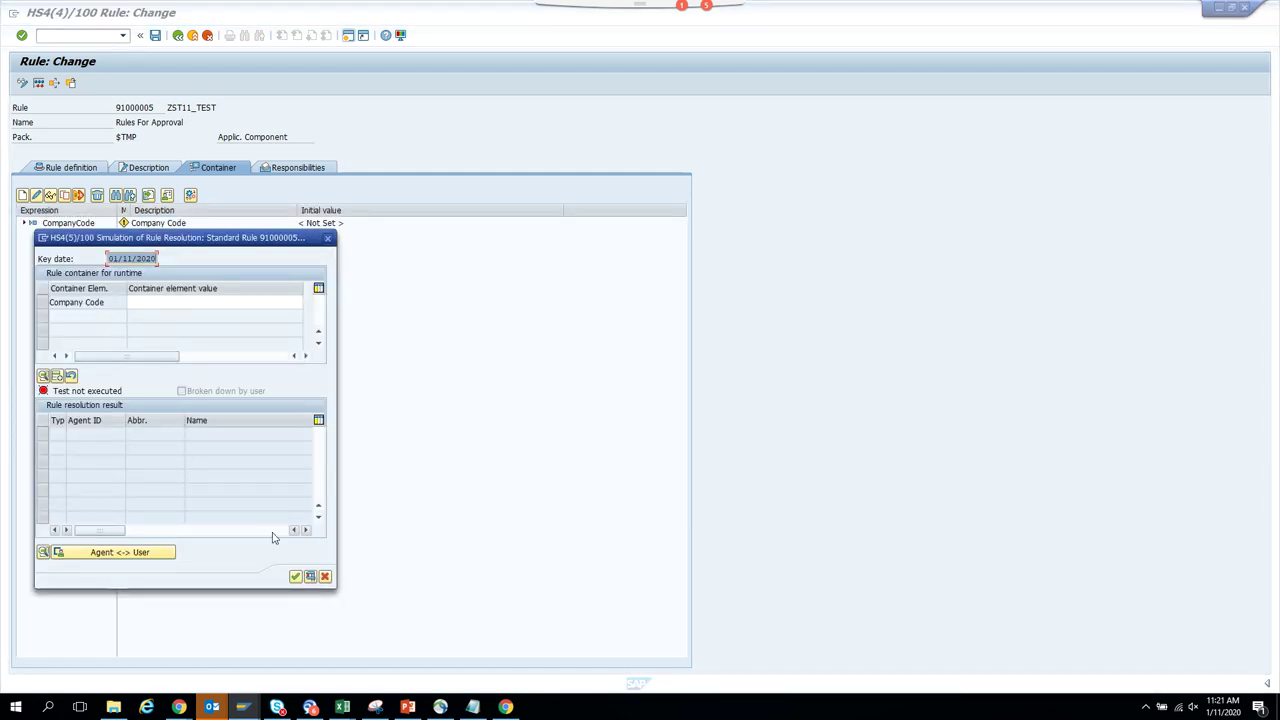
# Simulate the rule resolution with the company code left empty, and enter company code 1001.
pyautogui.click(152, 557)
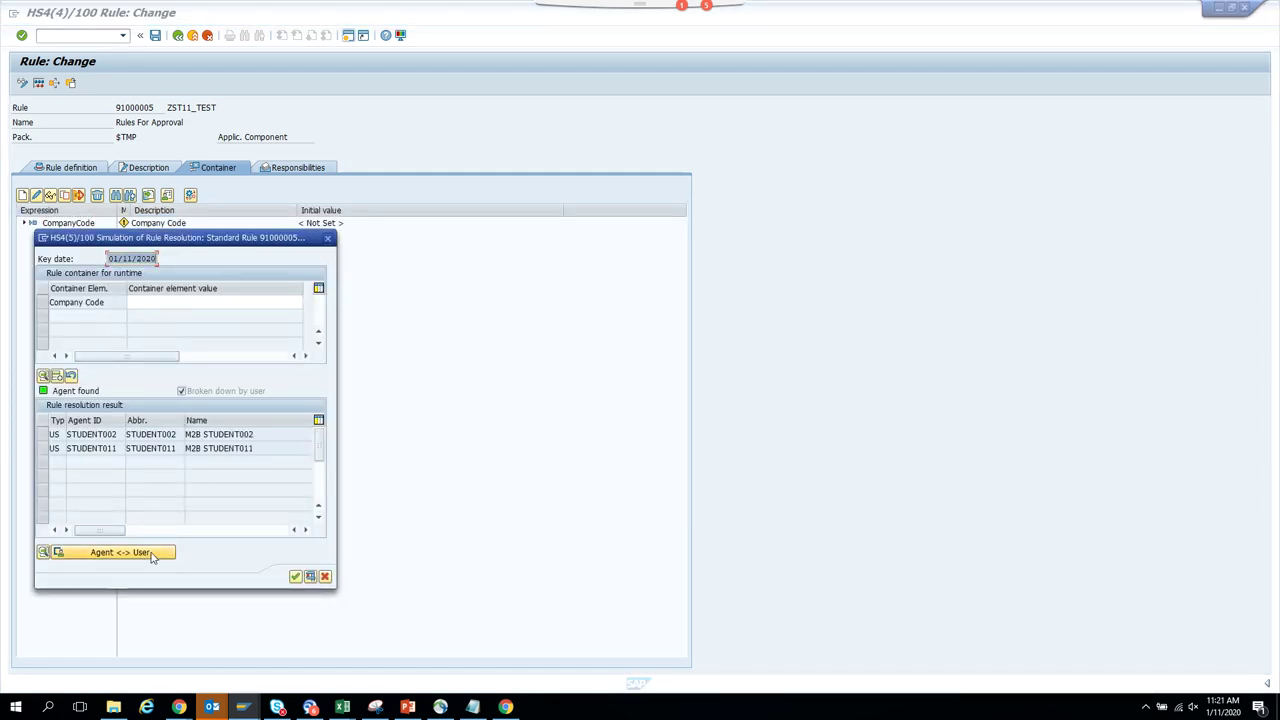
pyautogui.click(195, 301)
pyautogui.write('1001')
pyautogui.press('Return')
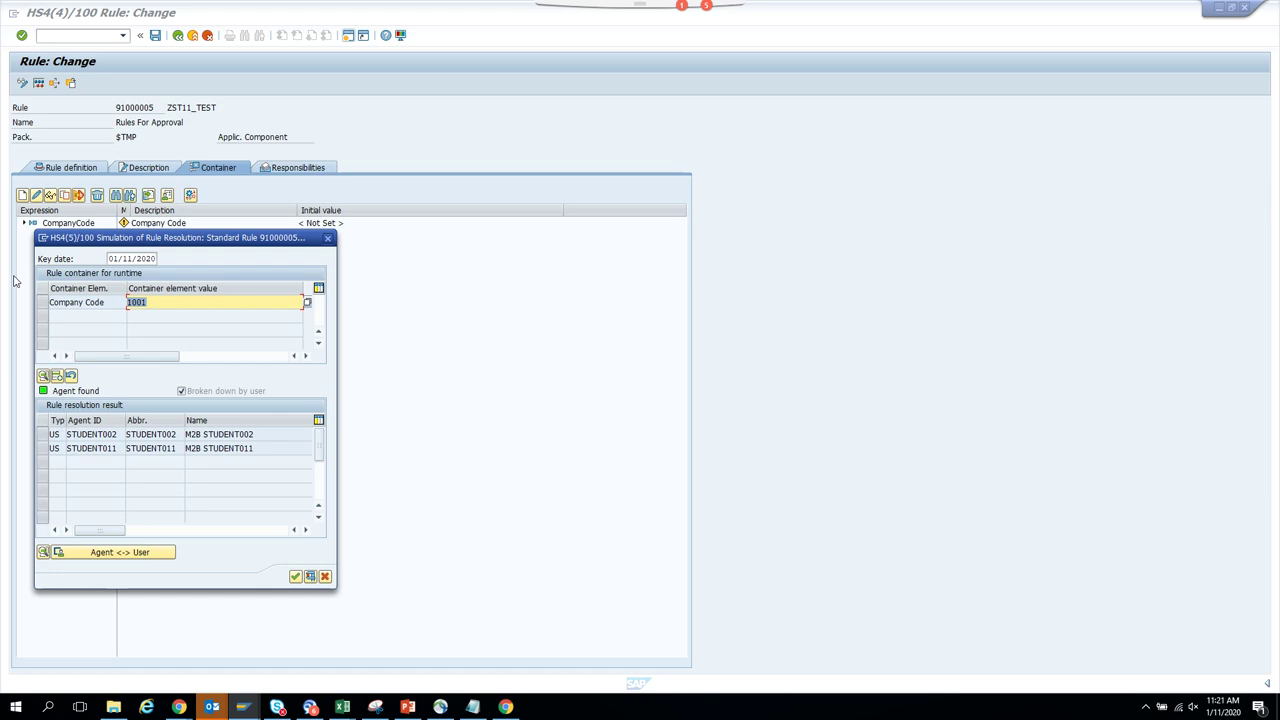
# Simulate the rule resolution with company code 1501 picked from the value help, and close the simulation.
pyautogui.click(308, 302)
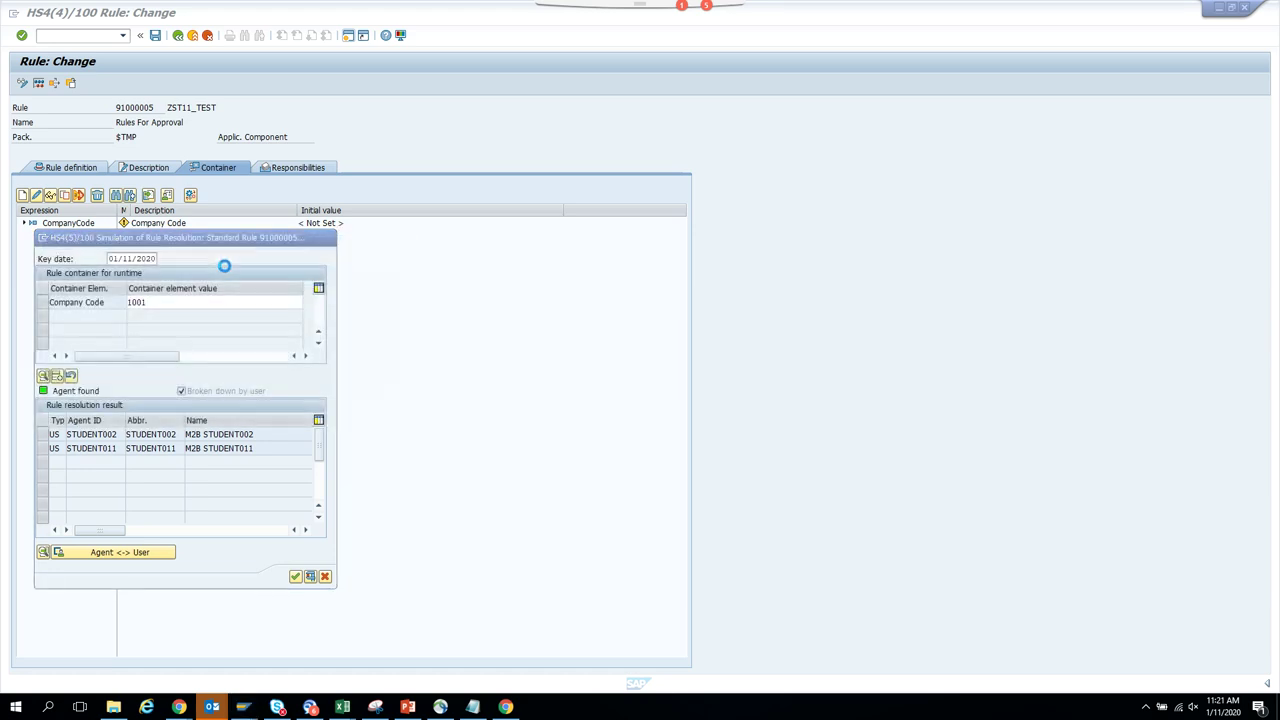
pyautogui.click(101, 437)
pyautogui.click(121, 555)
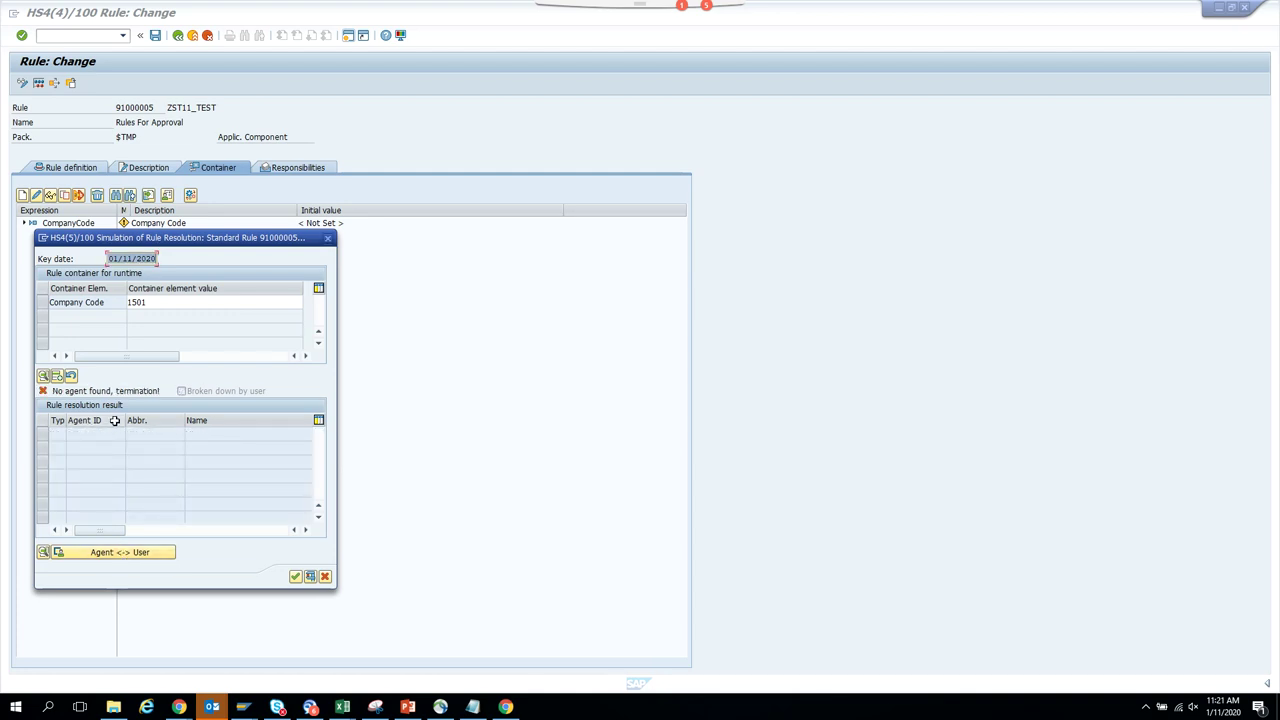
pyautogui.click(327, 238)
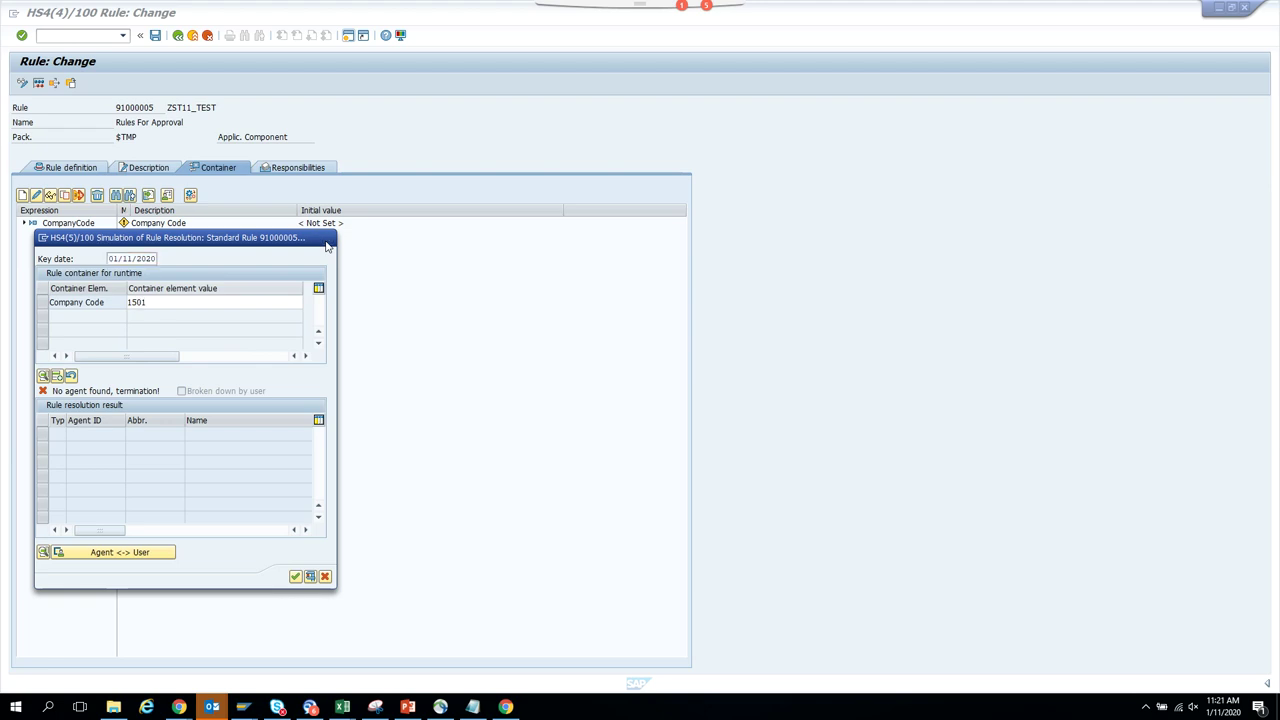
# Check the rule definition's termination setting, and copy the Rules For Approval responsibility under the name Rules For Approval admin.
pyautogui.click(76, 172)
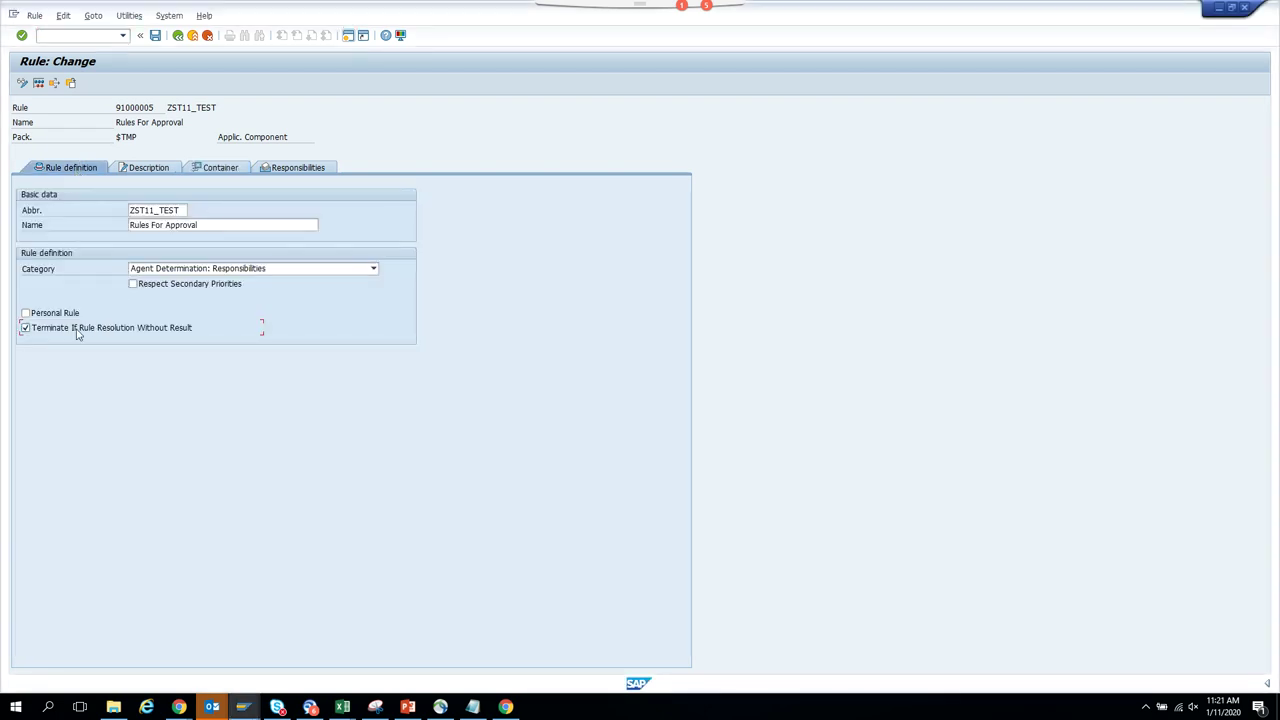
pyautogui.click(292, 168)
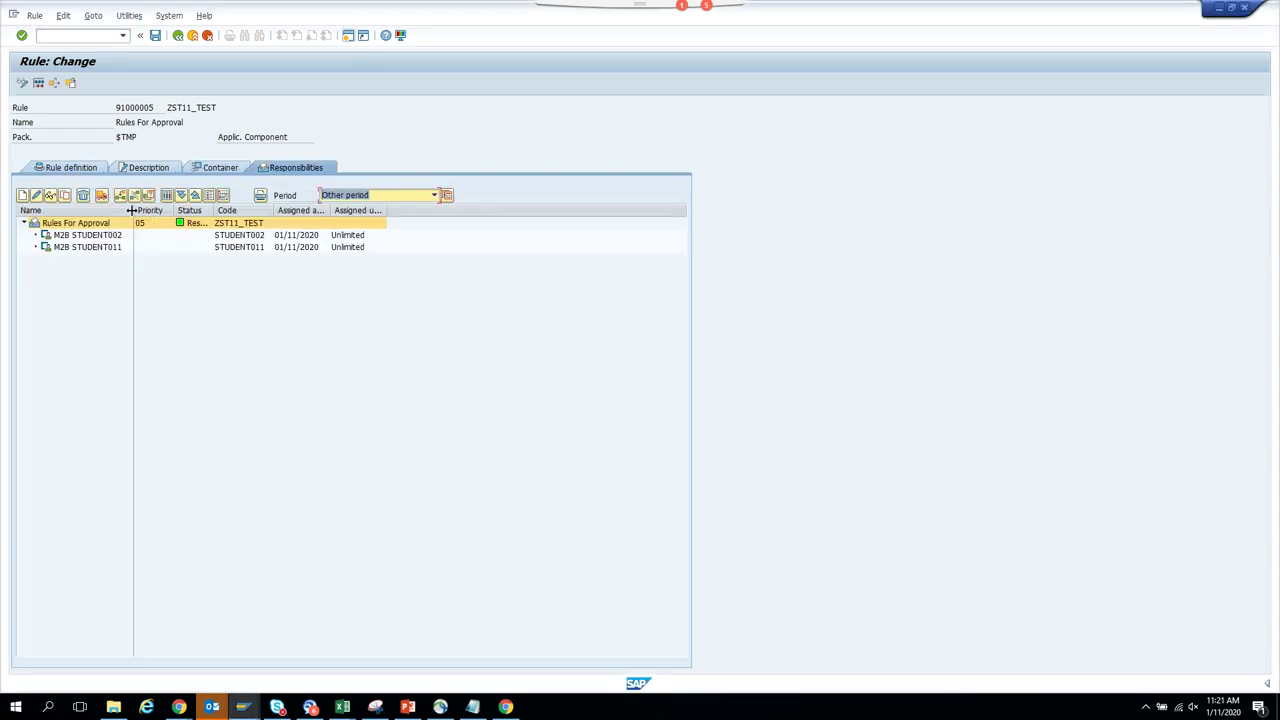
pyautogui.click(70, 196)
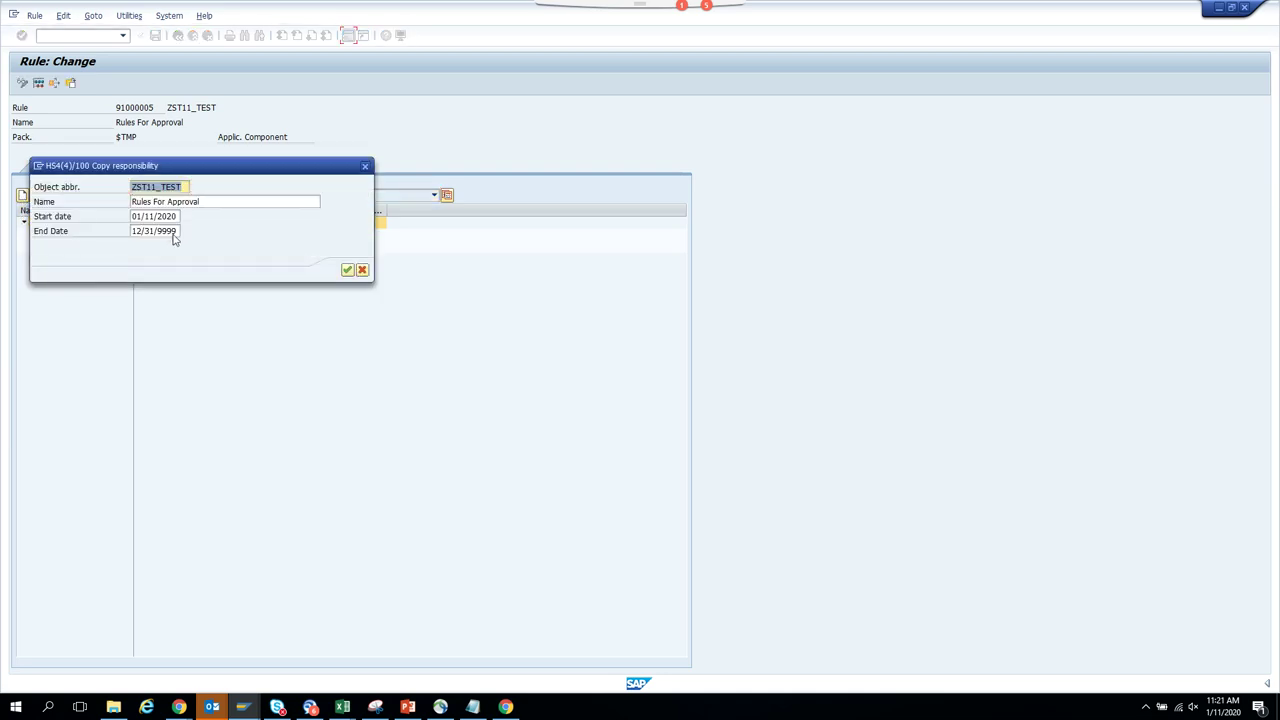
pyautogui.click(224, 201)
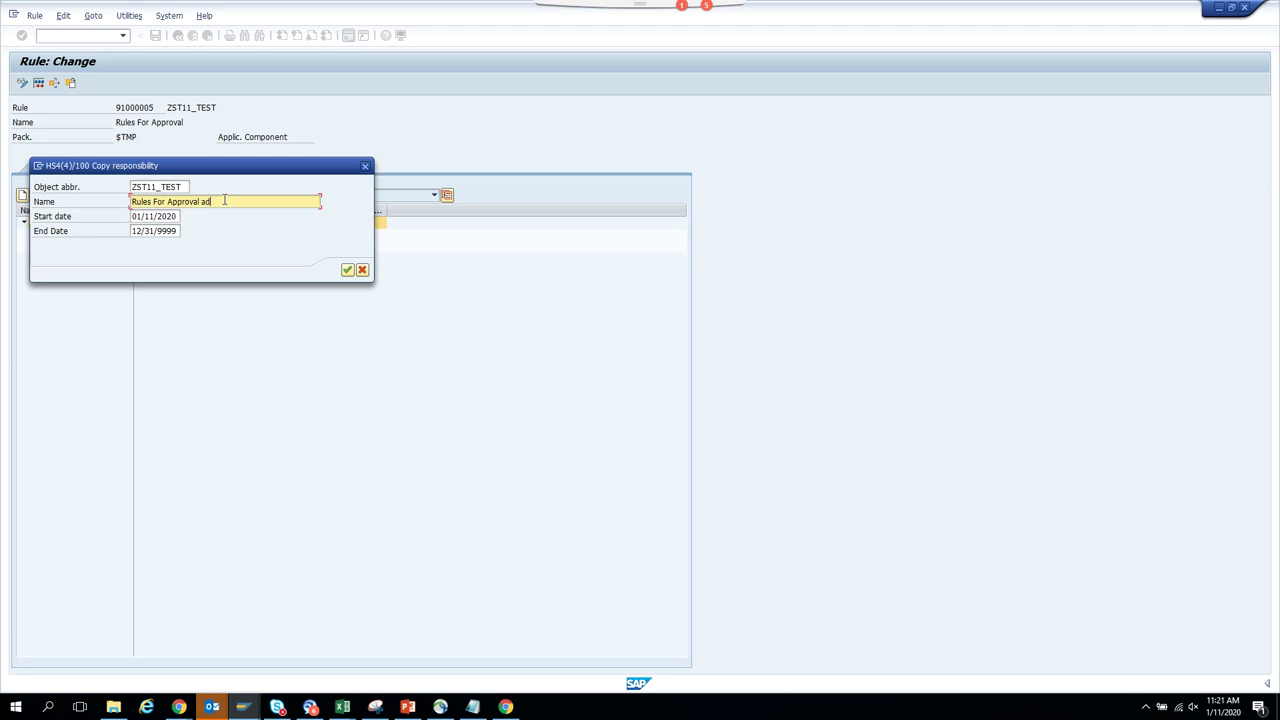
pyautogui.press('Return')
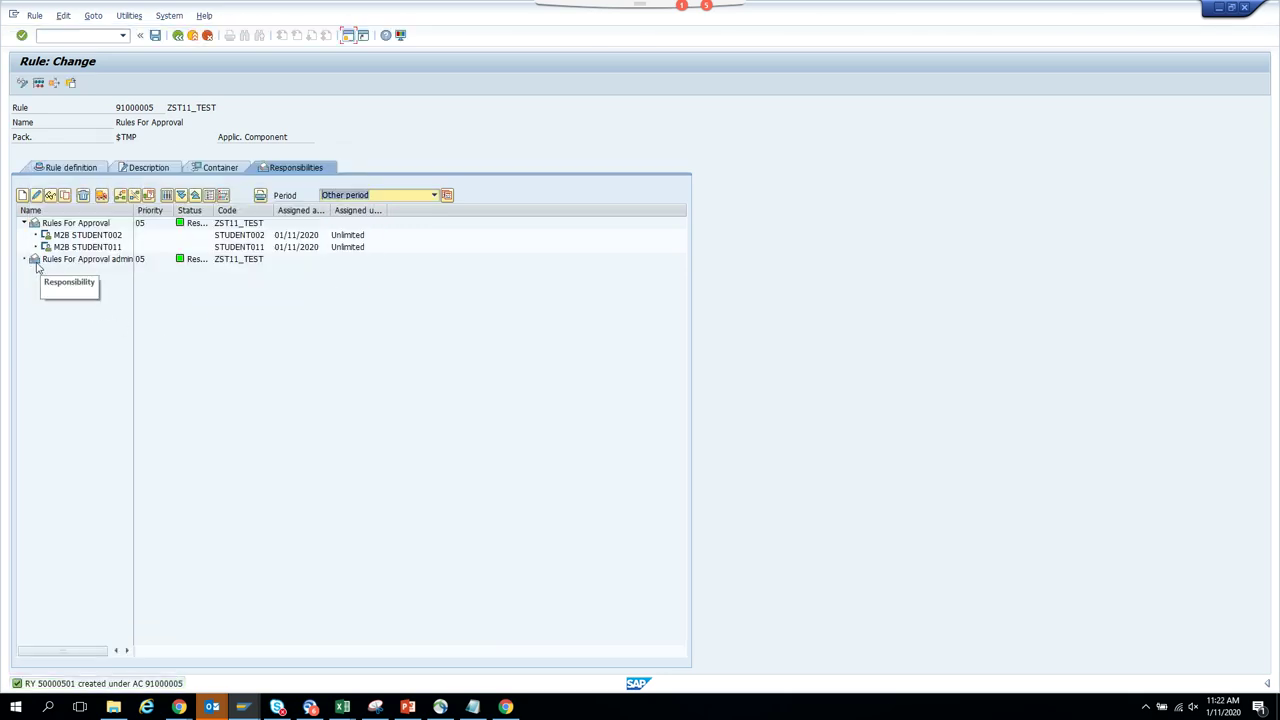
# Remove the company code 1003 line from the Rules For Approval admin responsibility, set the remaining company code to *, and save.
pyautogui.click(36, 261)
pyautogui.click(37, 196)
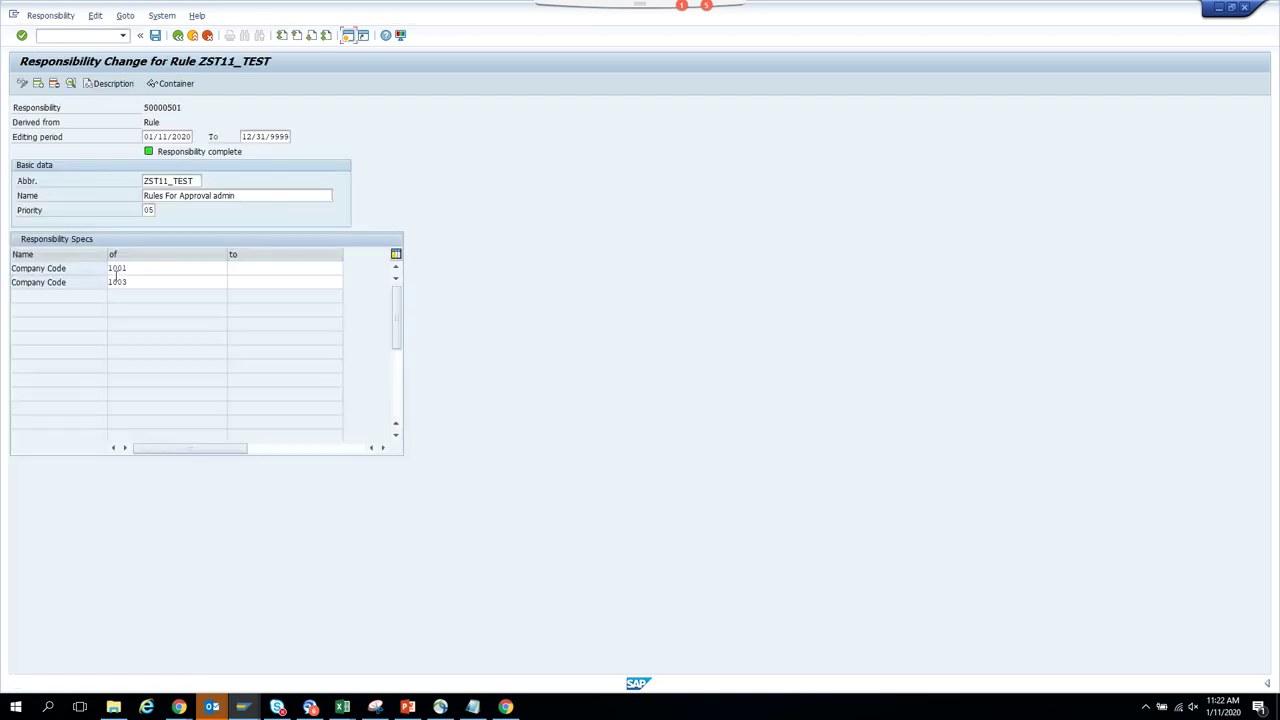
pyautogui.click(166, 283)
pyautogui.click(55, 84)
pyautogui.click(145, 266)
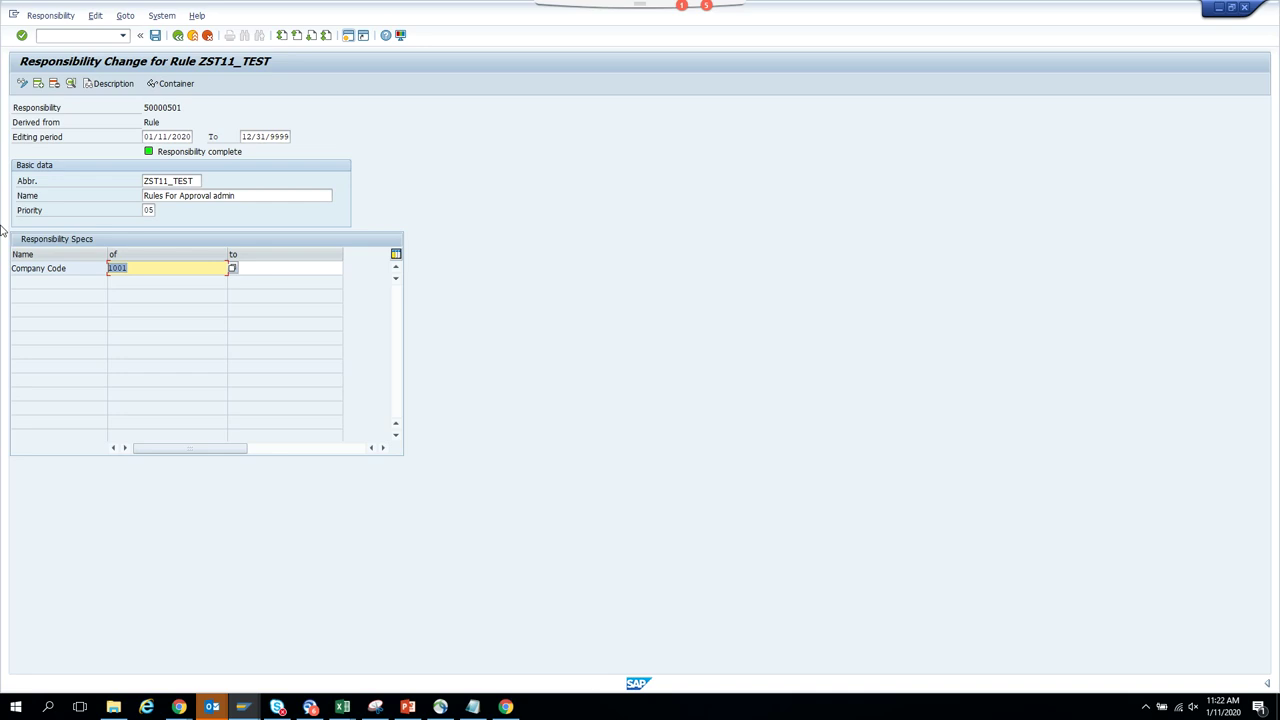
pyautogui.write('*')
pyautogui.click(156, 36)
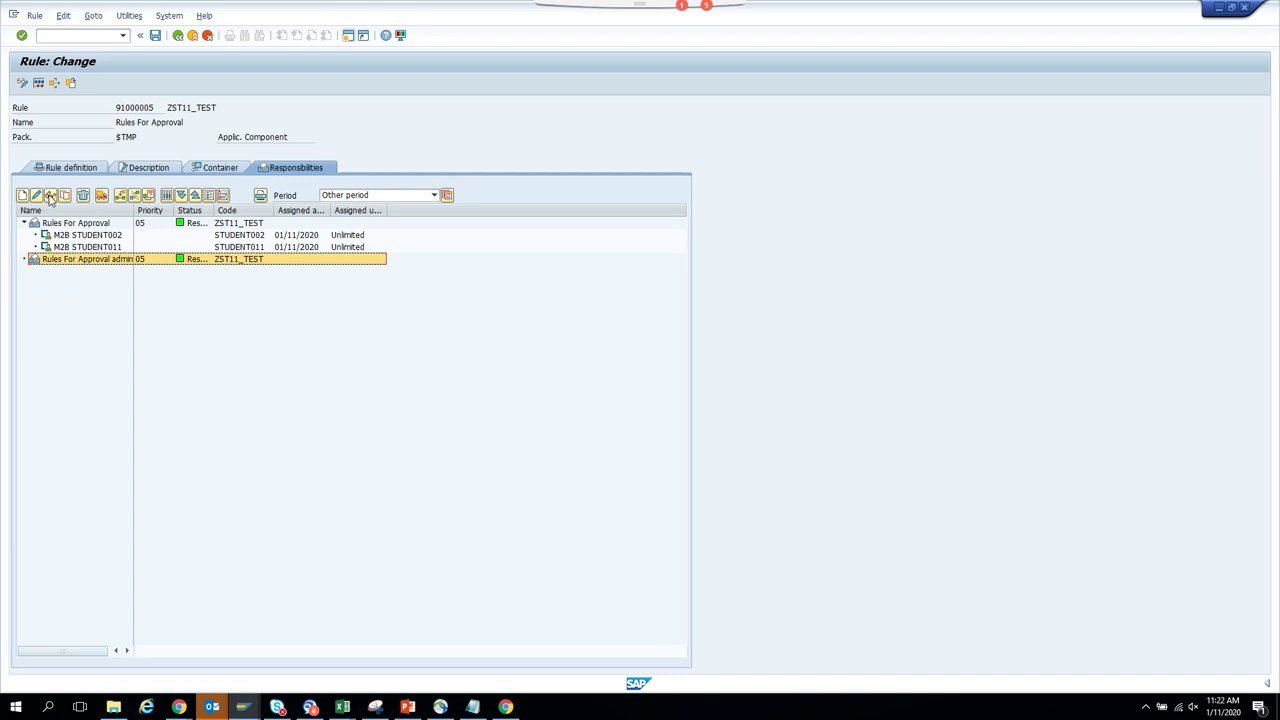
# Assign user STUDENT013 as agent of the Rules For Approval admin responsibility, and expand it to show the assignment.
pyautogui.click(120, 196)
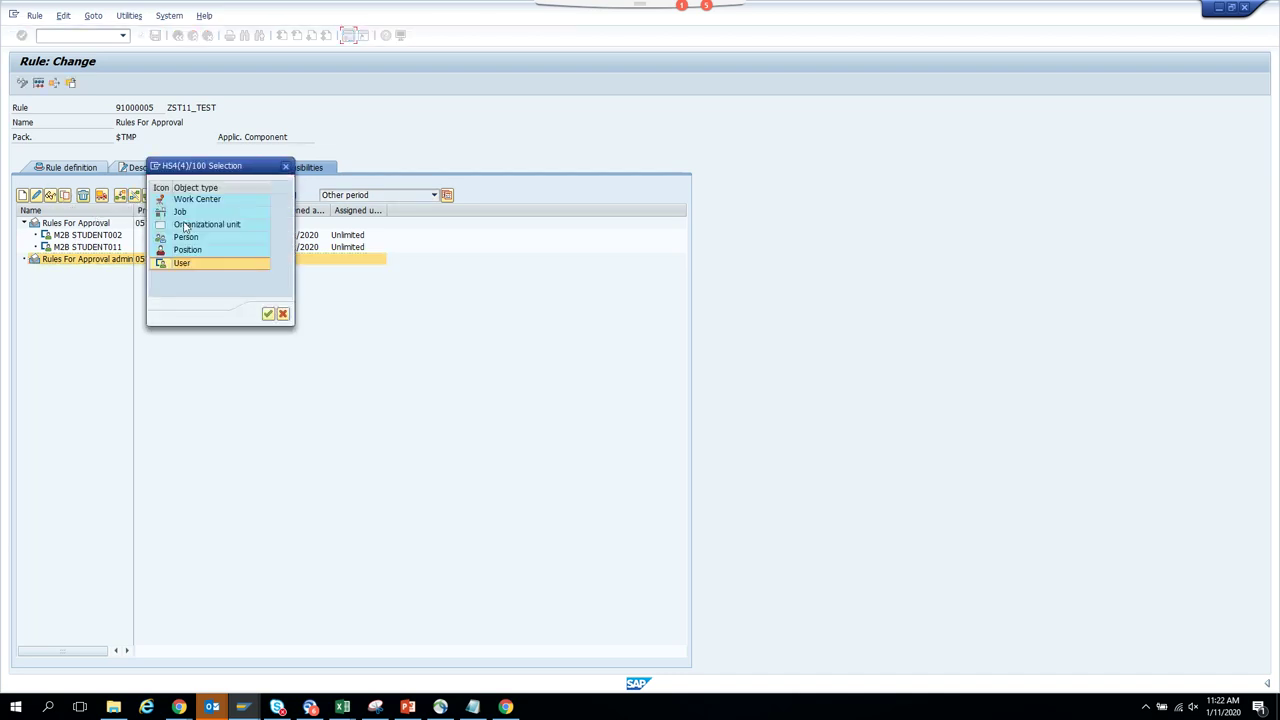
pyautogui.doubleClick(197, 262)
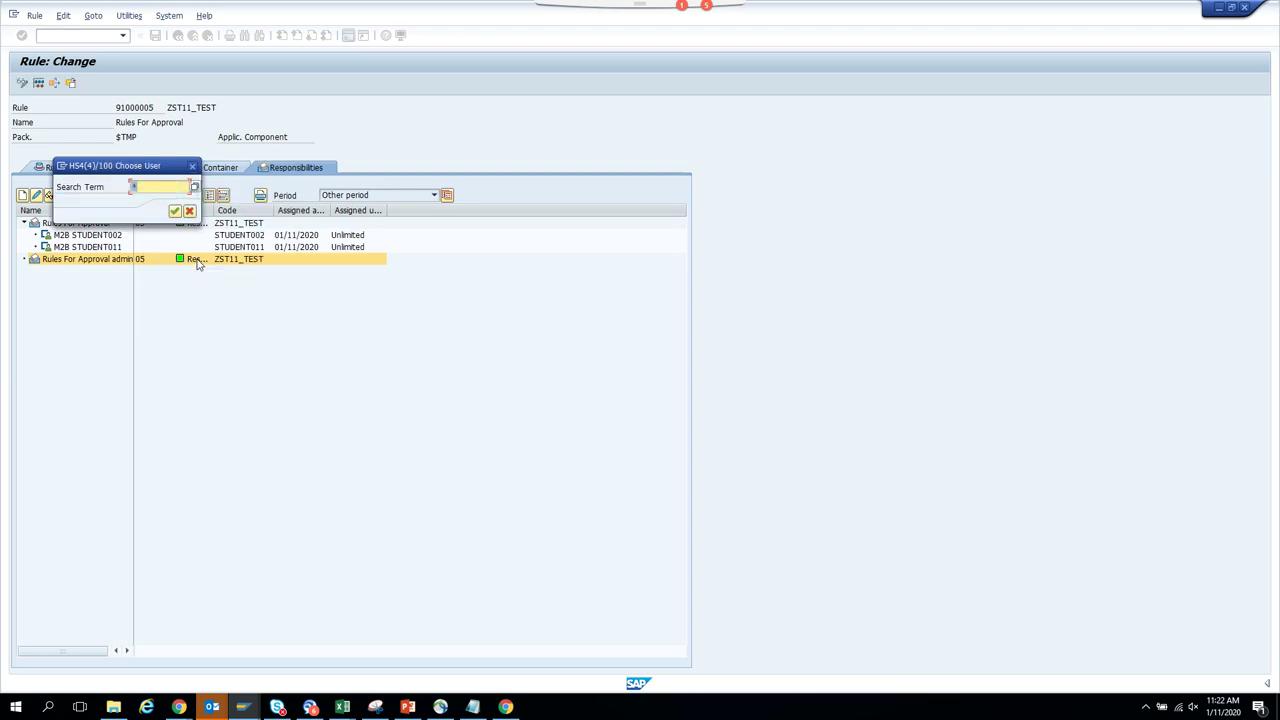
pyautogui.click(160, 188)
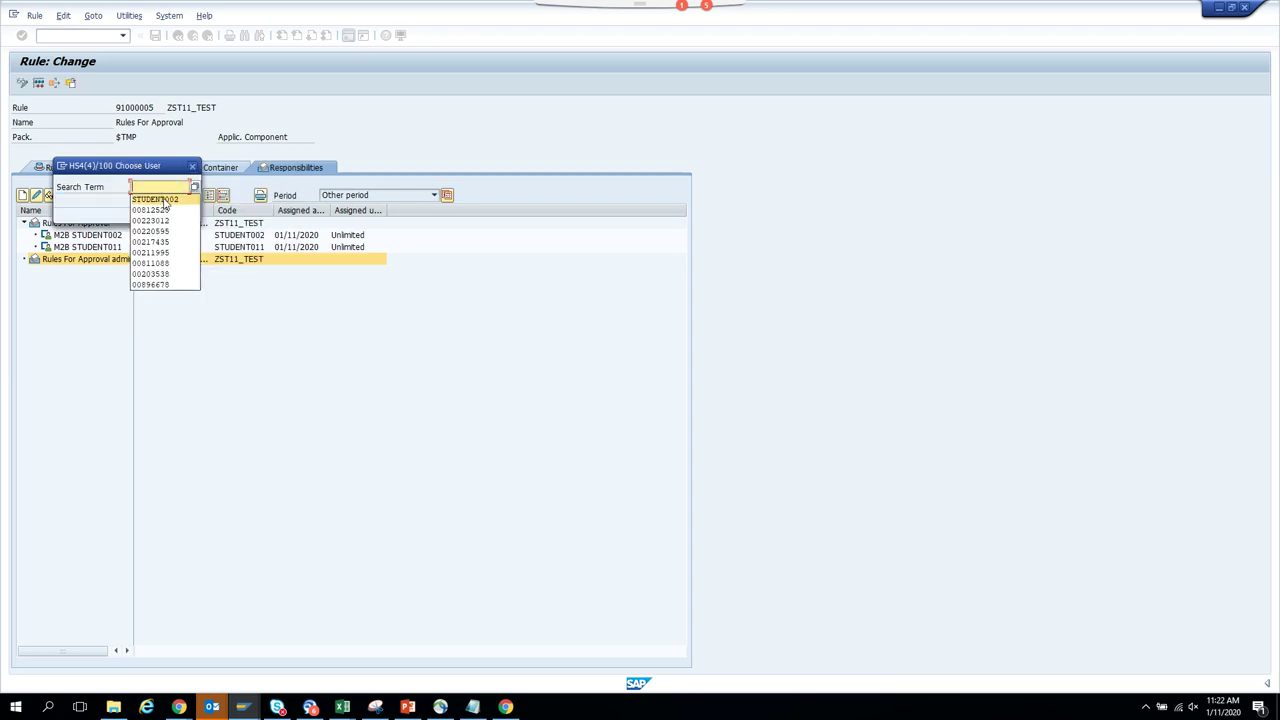
pyautogui.click(163, 200)
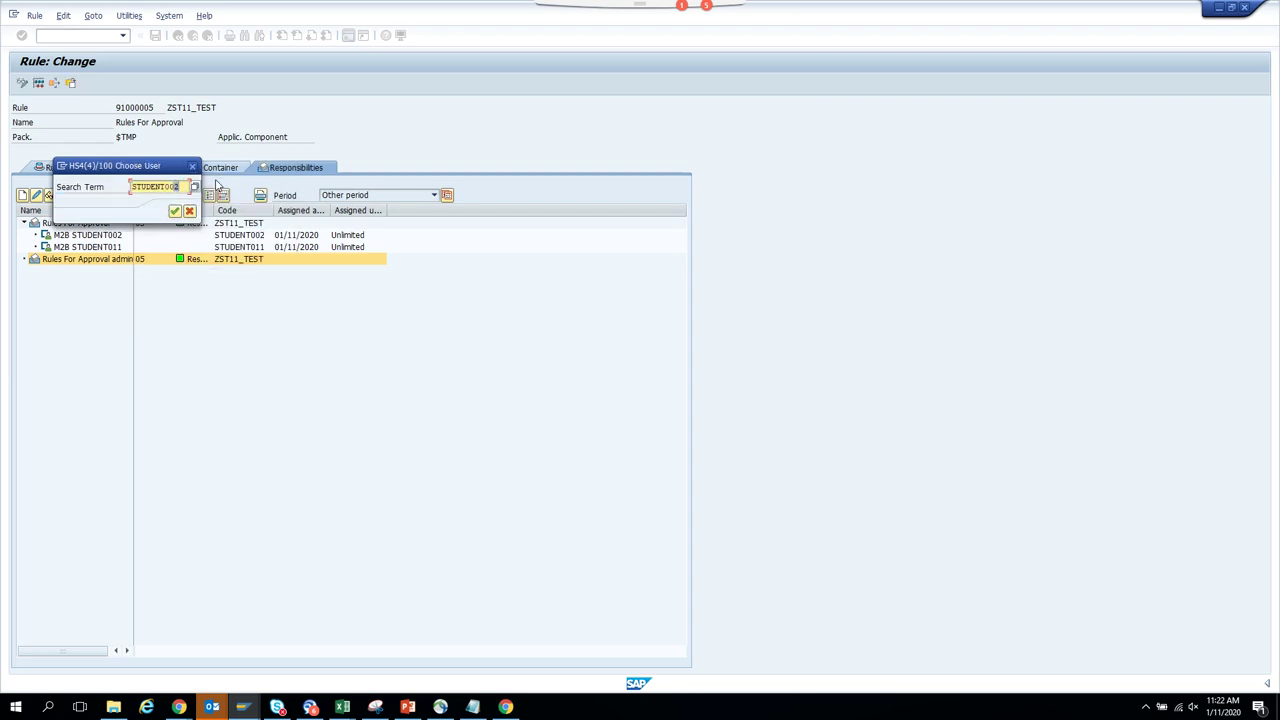
pyautogui.press('BackSpace')
pyautogui.write('13')
pyautogui.press('Return')
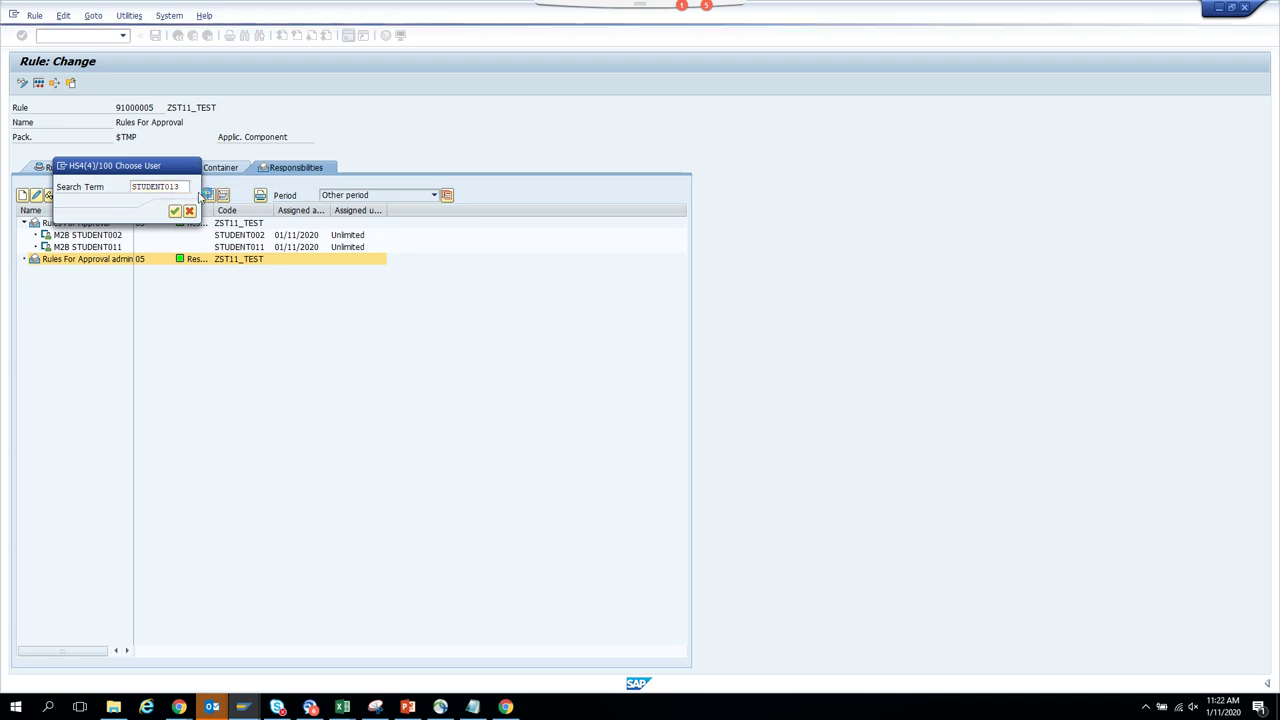
pyautogui.click(346, 329)
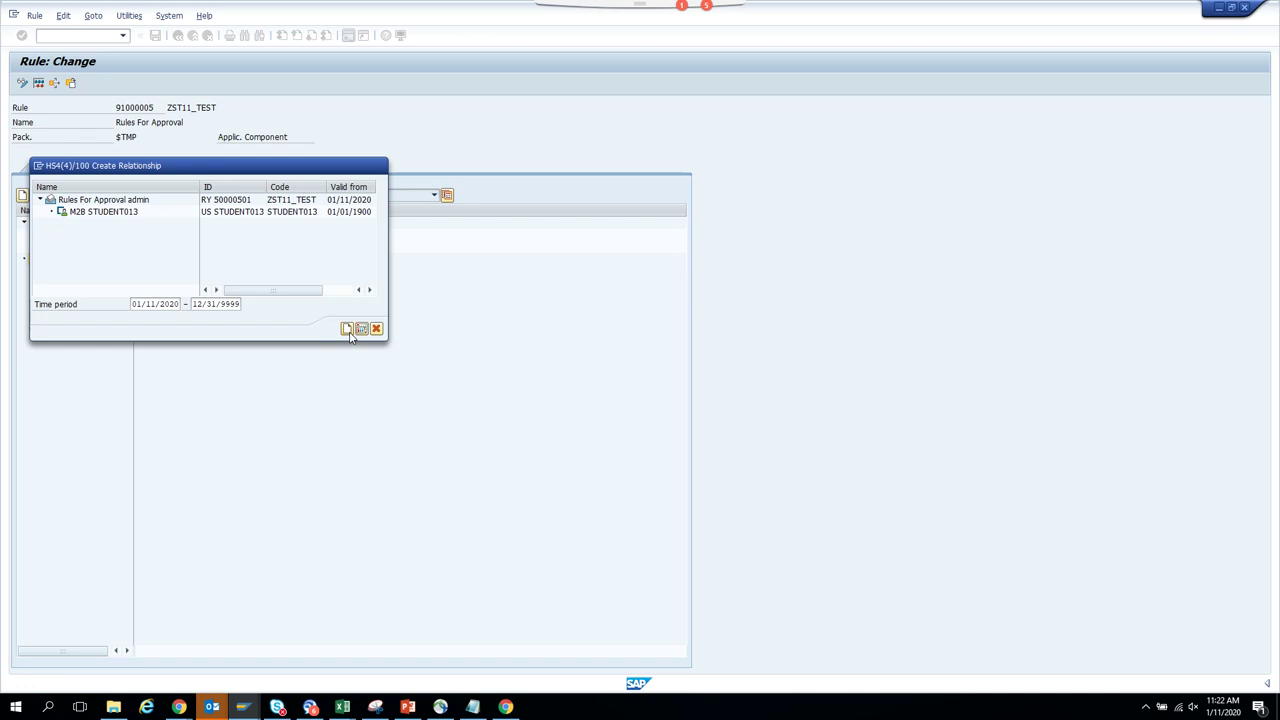
pyautogui.click(24, 259)
# Simulate the rule resolution with company code 1998 picked from the value help, and close the simulation.
pyautogui.click(38, 82)
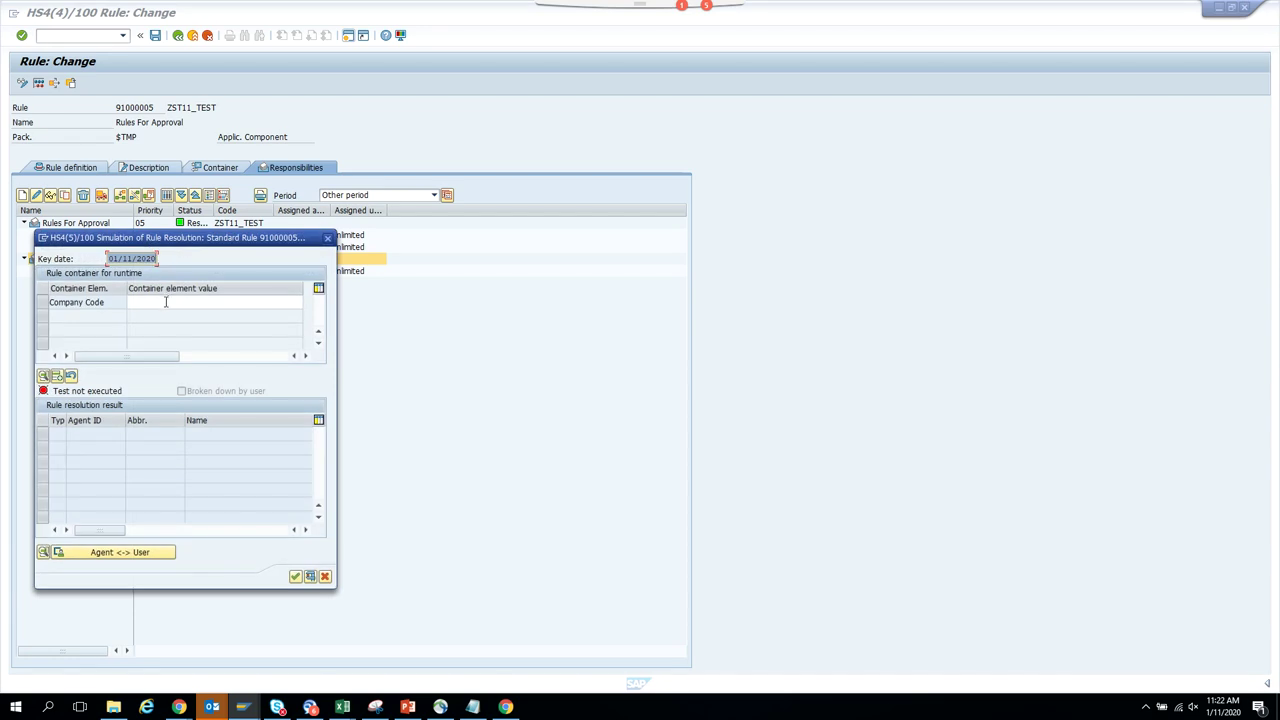
pyautogui.click(168, 300)
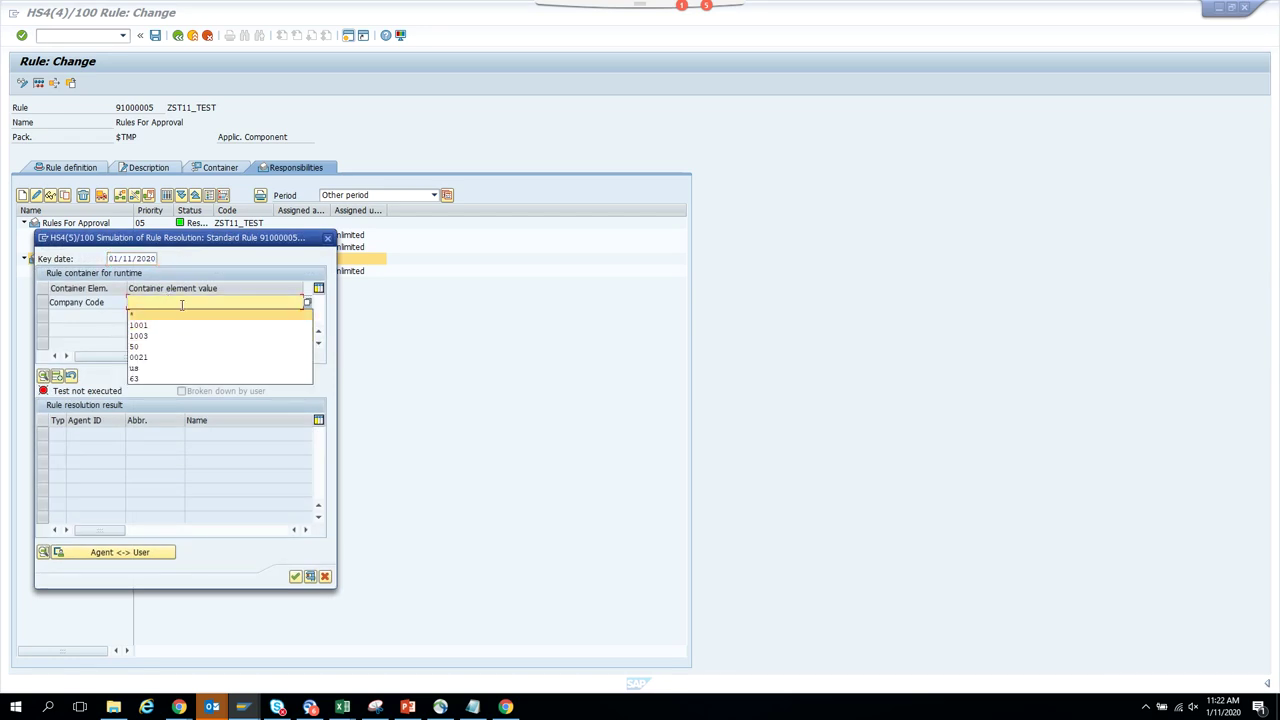
pyautogui.click(308, 302)
pyautogui.press('Return')
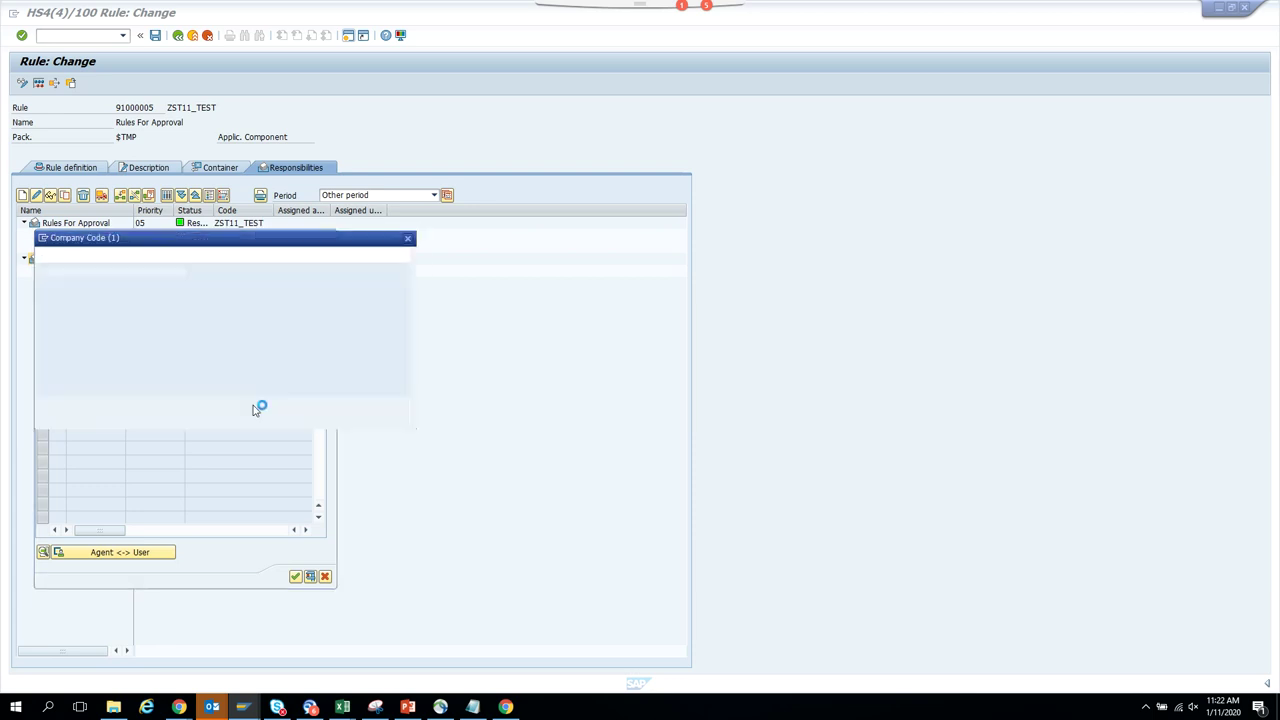
pyautogui.doubleClick(206, 429)
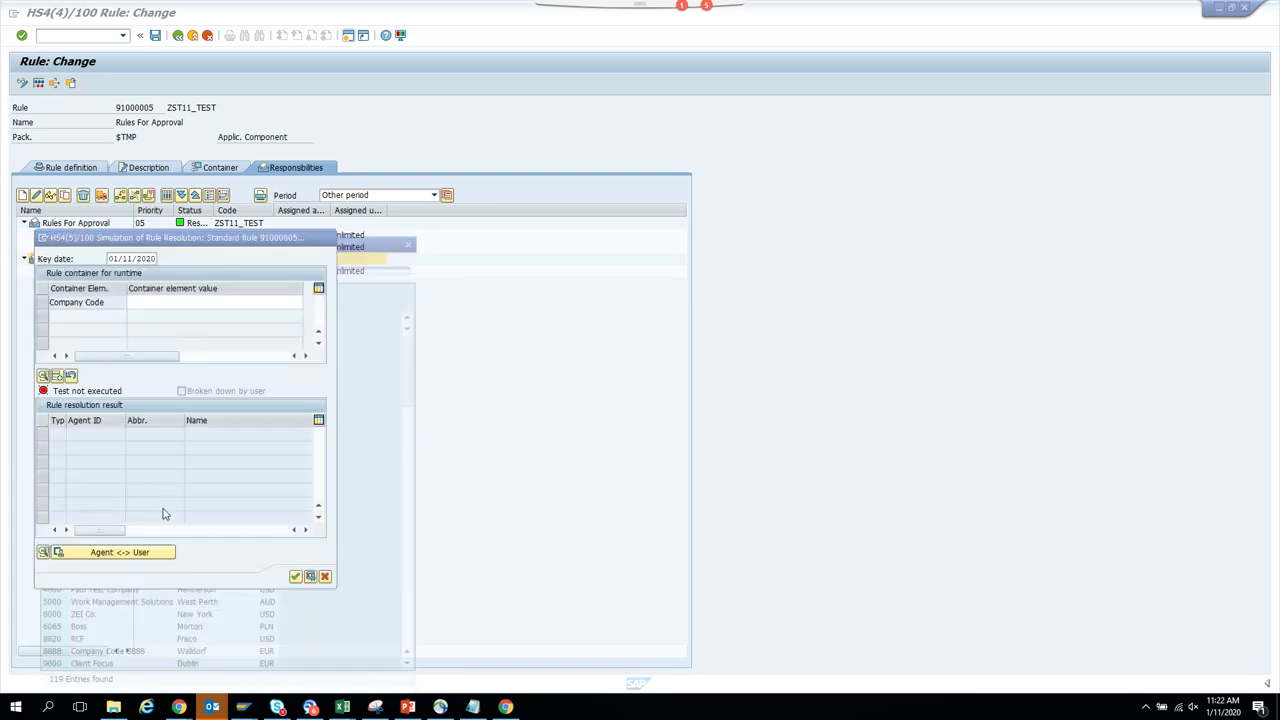
pyautogui.click(138, 556)
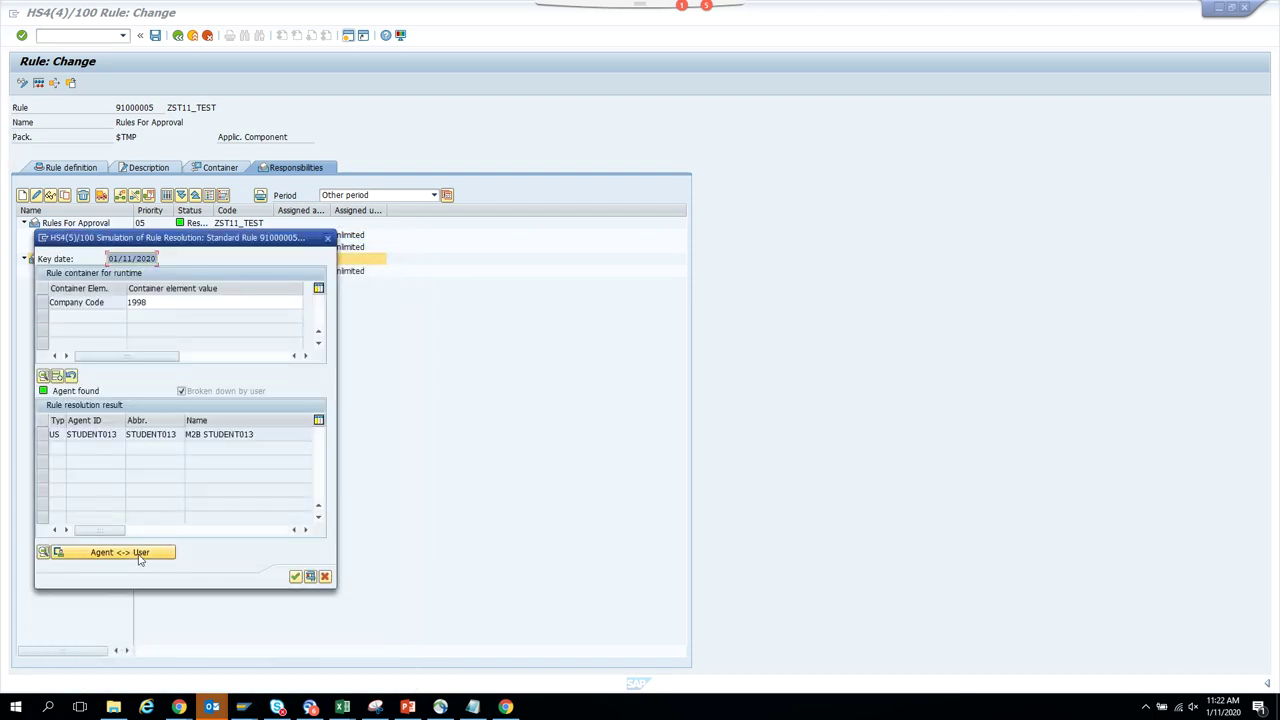
pyautogui.click(327, 238)
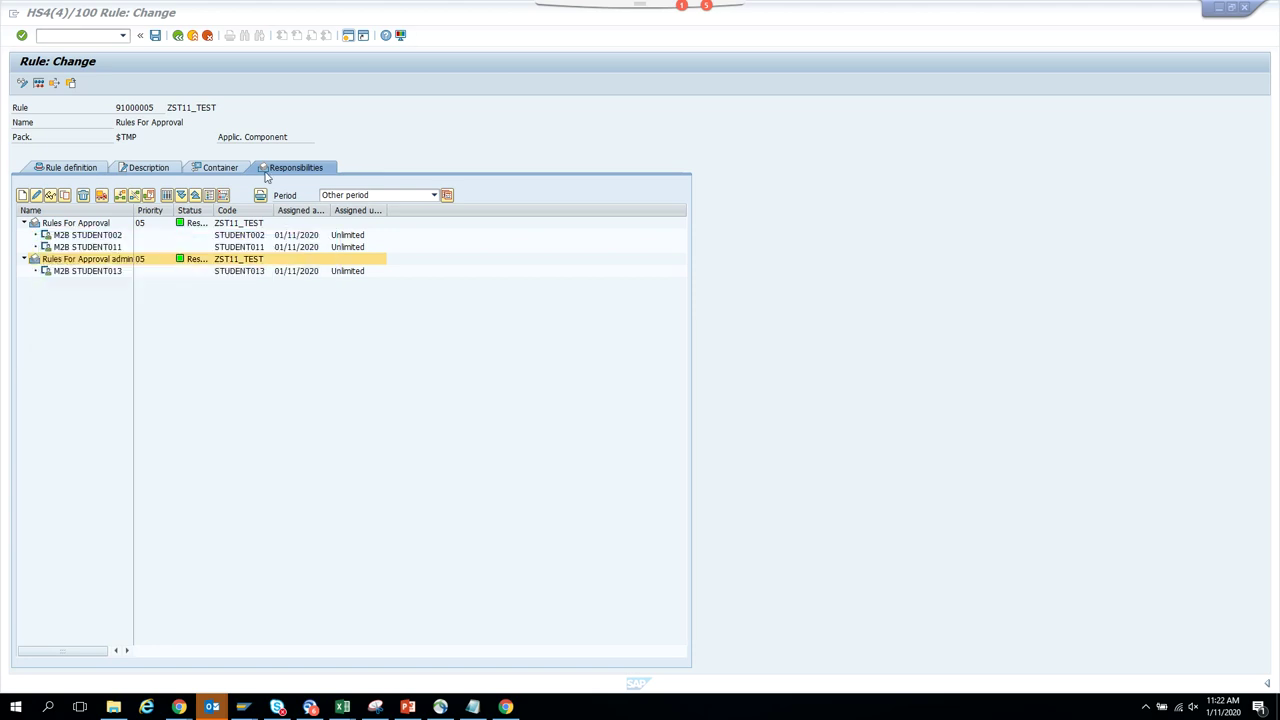
# Copy the rule number 91000005 and enter it as the agent rule of the Approve Invoice & decision in the Workflow Builder session.
pyautogui.doubleClick(120, 107)
pyautogui.press('Right')
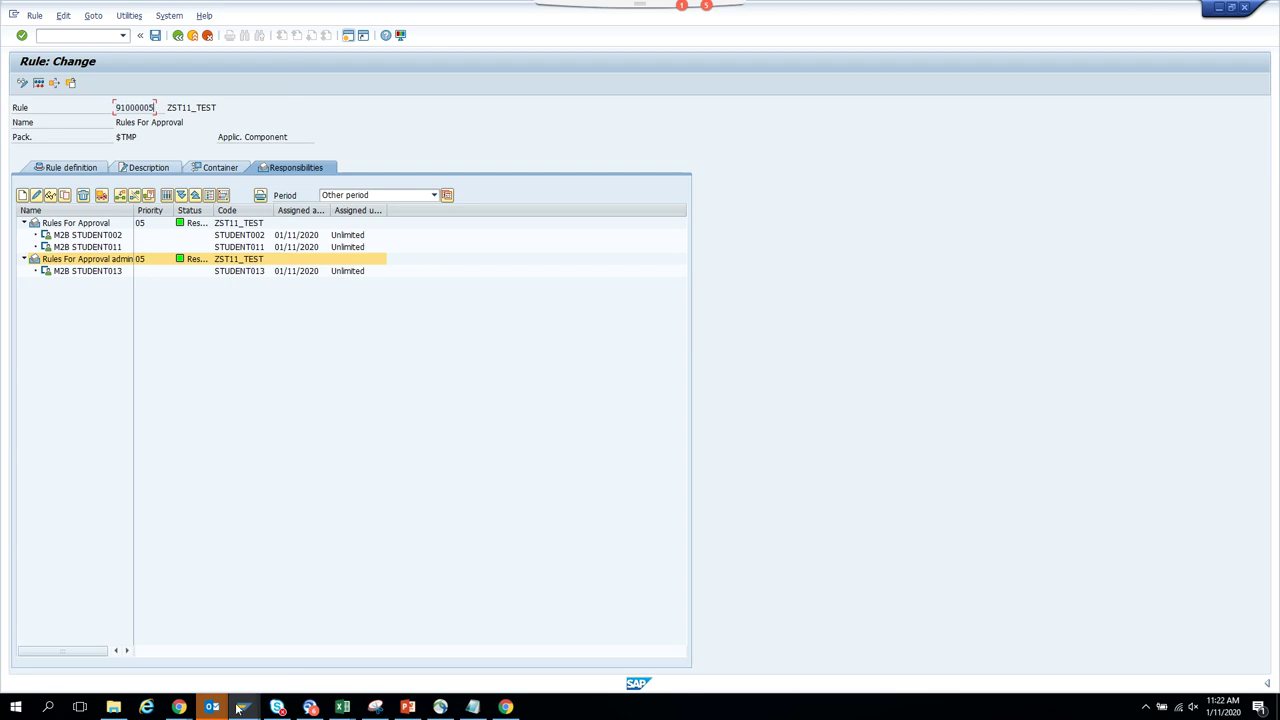
pyautogui.moveTo(240, 708)
pyautogui.moveTo(456, 650)
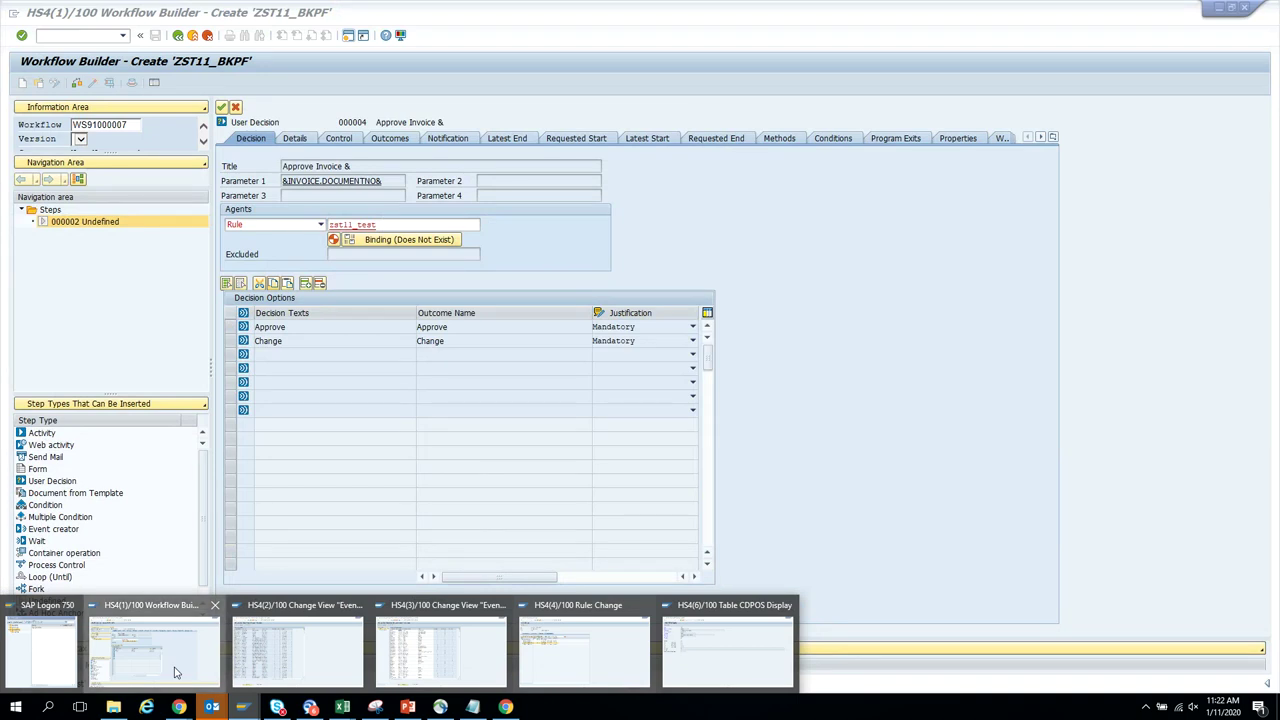
pyautogui.click(155, 650)
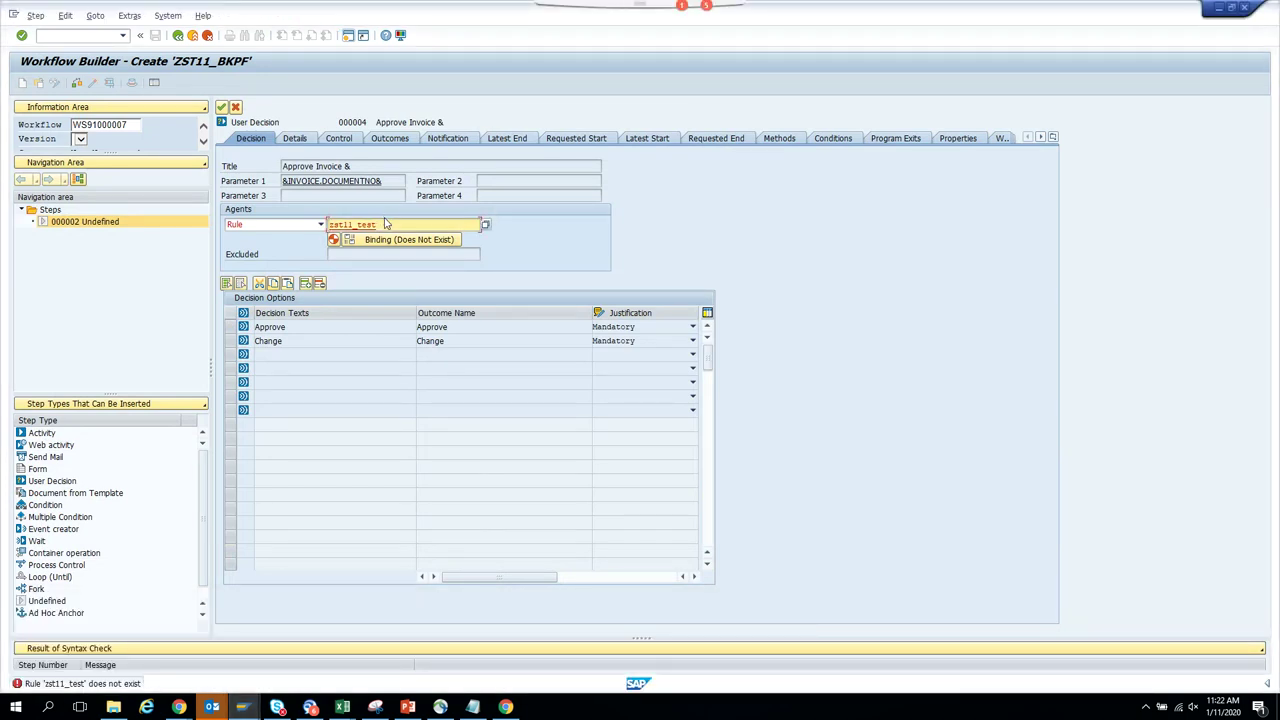
pyautogui.moveTo(386, 225); pyautogui.dragTo(147, 233)
pyautogui.hotkey('ctrl', 'v')
pyautogui.press('Return')
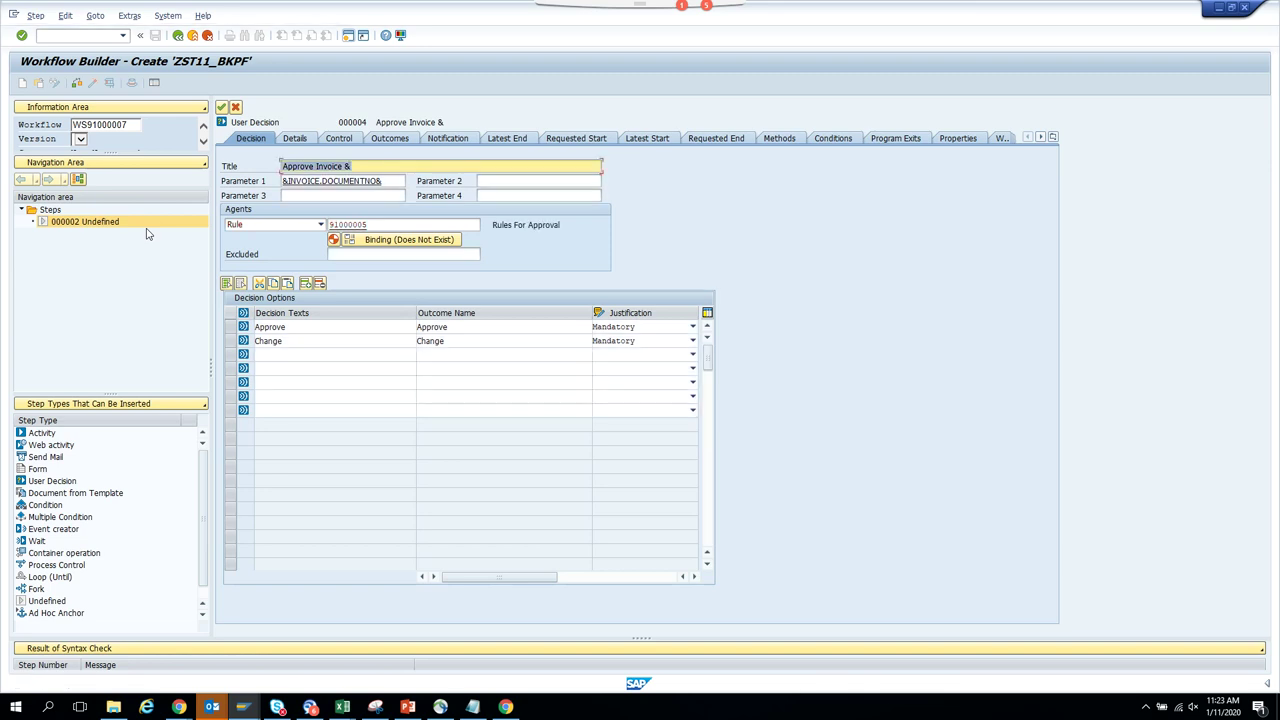
# Accept the Approve Invoice & decision step without defining a rule binding, and activate the workflow.
pyautogui.click(379, 242)
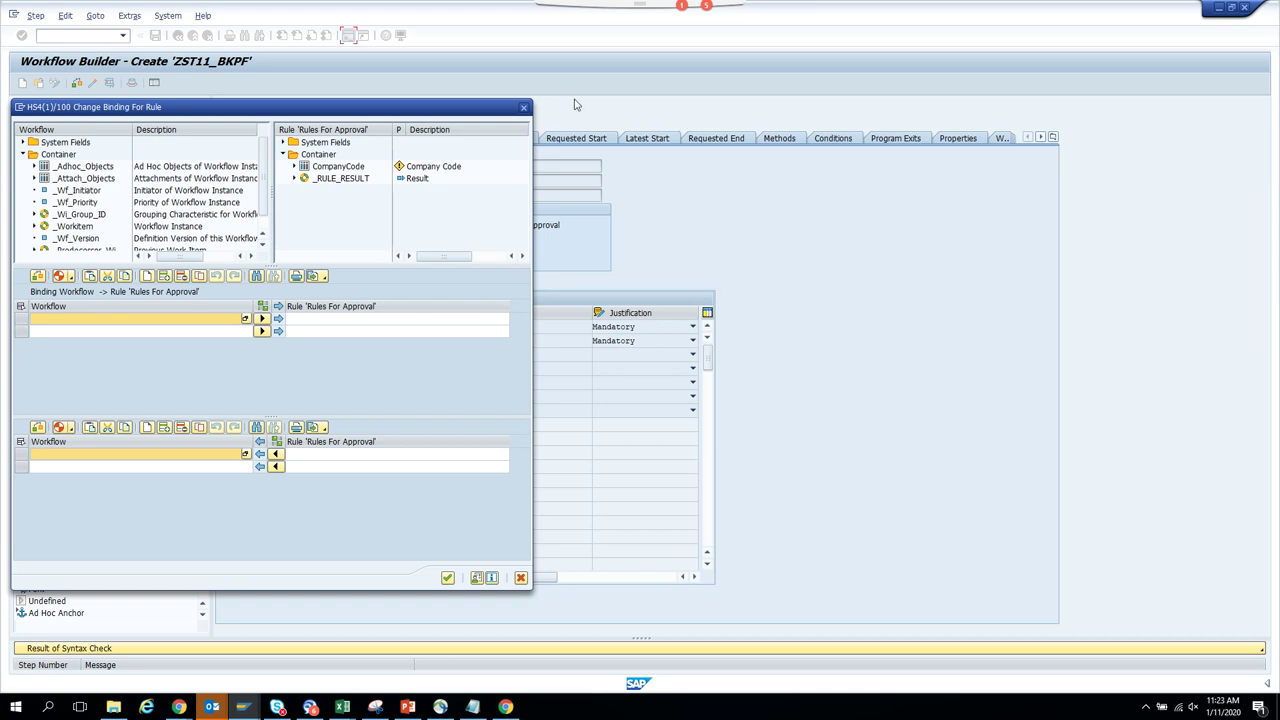
pyautogui.click(525, 108)
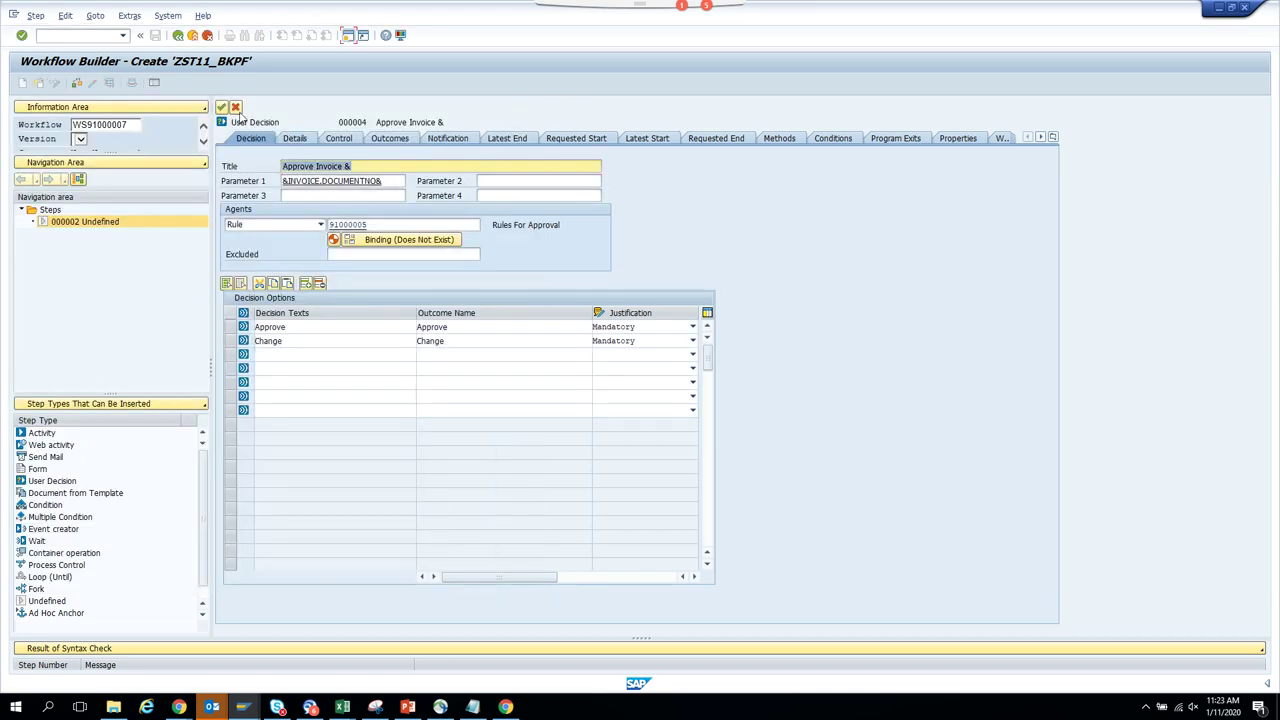
pyautogui.click(221, 107)
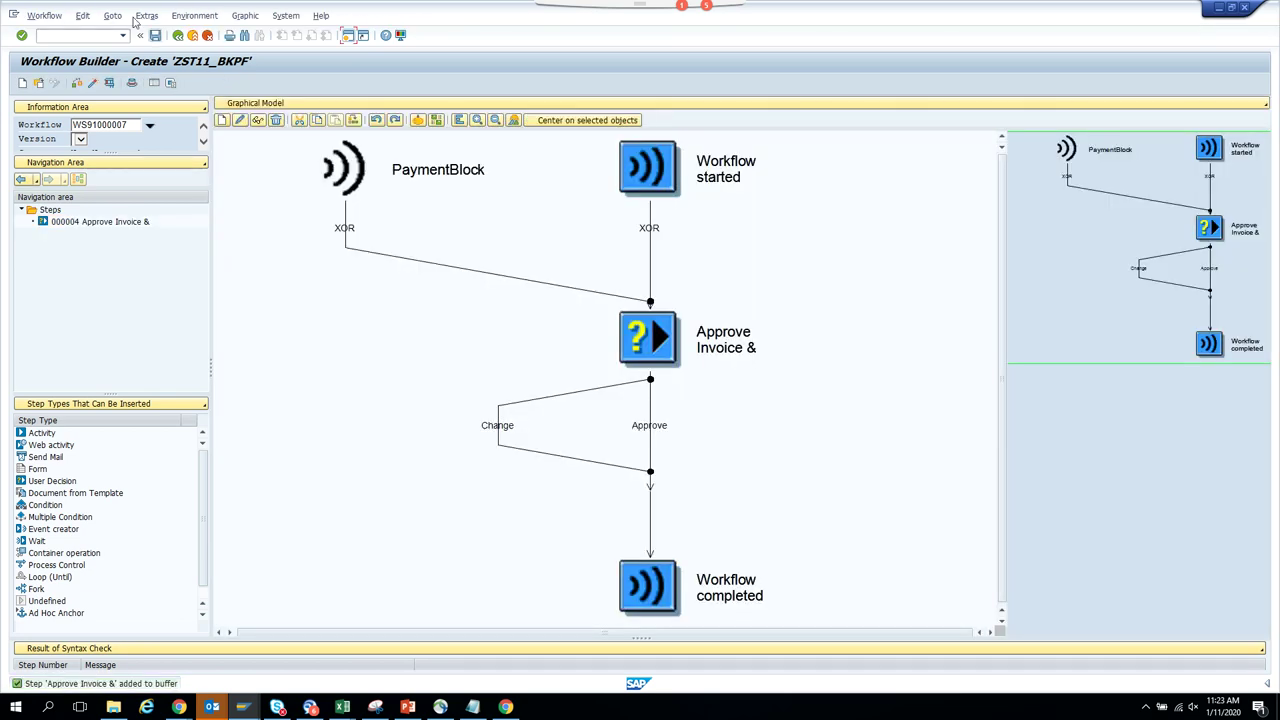
pyautogui.click(93, 84)
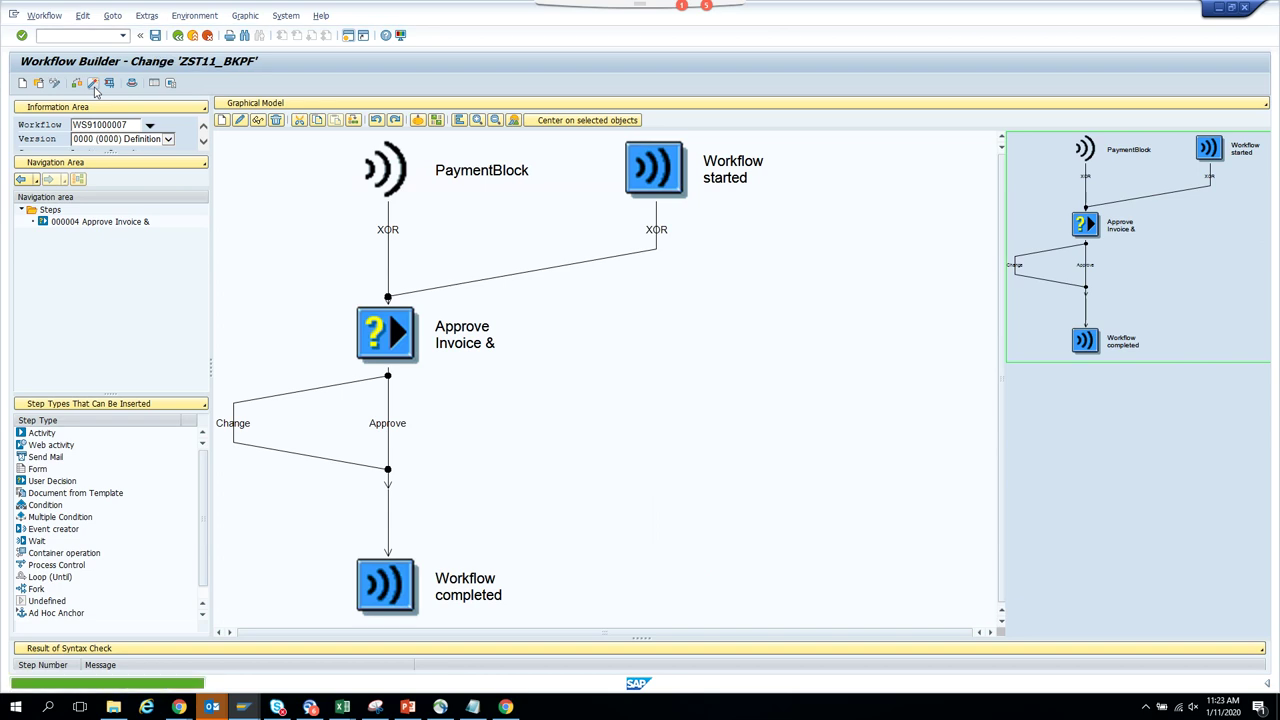
# Return to the workflow pattern and check the binding of the BKPF PAYMENTBLOCK triggering event.
pyautogui.click(177, 35)
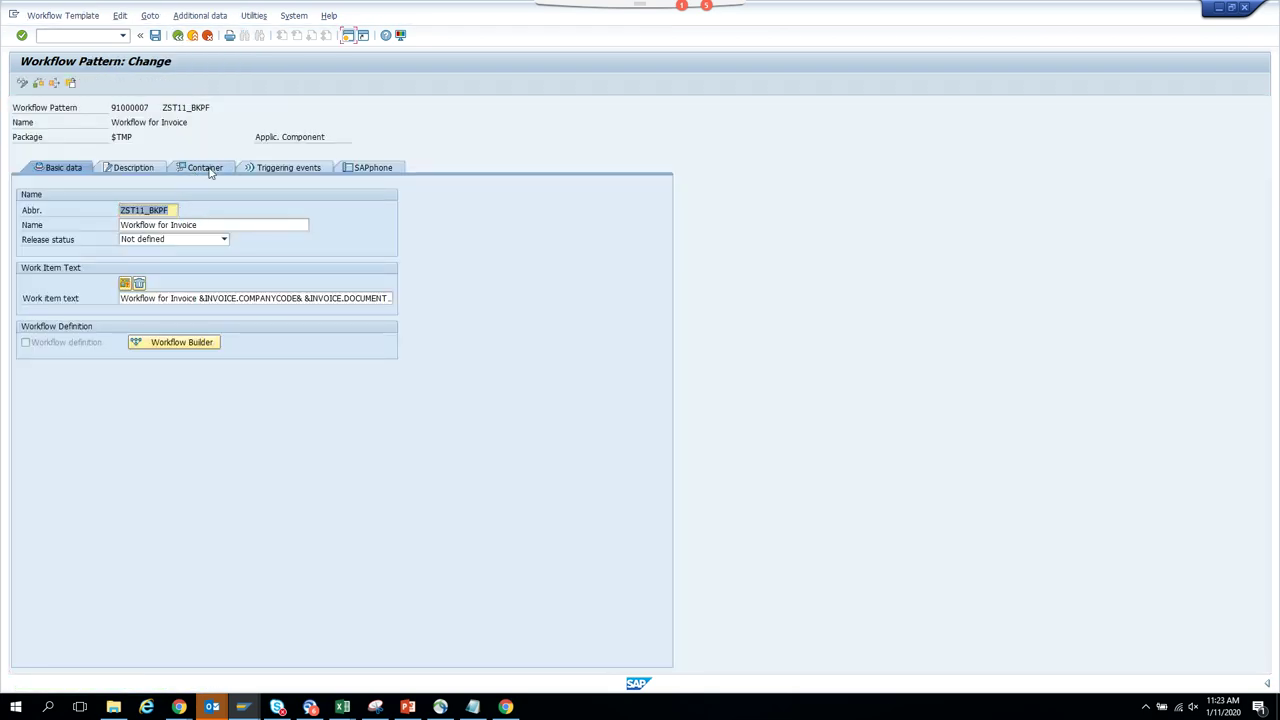
pyautogui.click(287, 167)
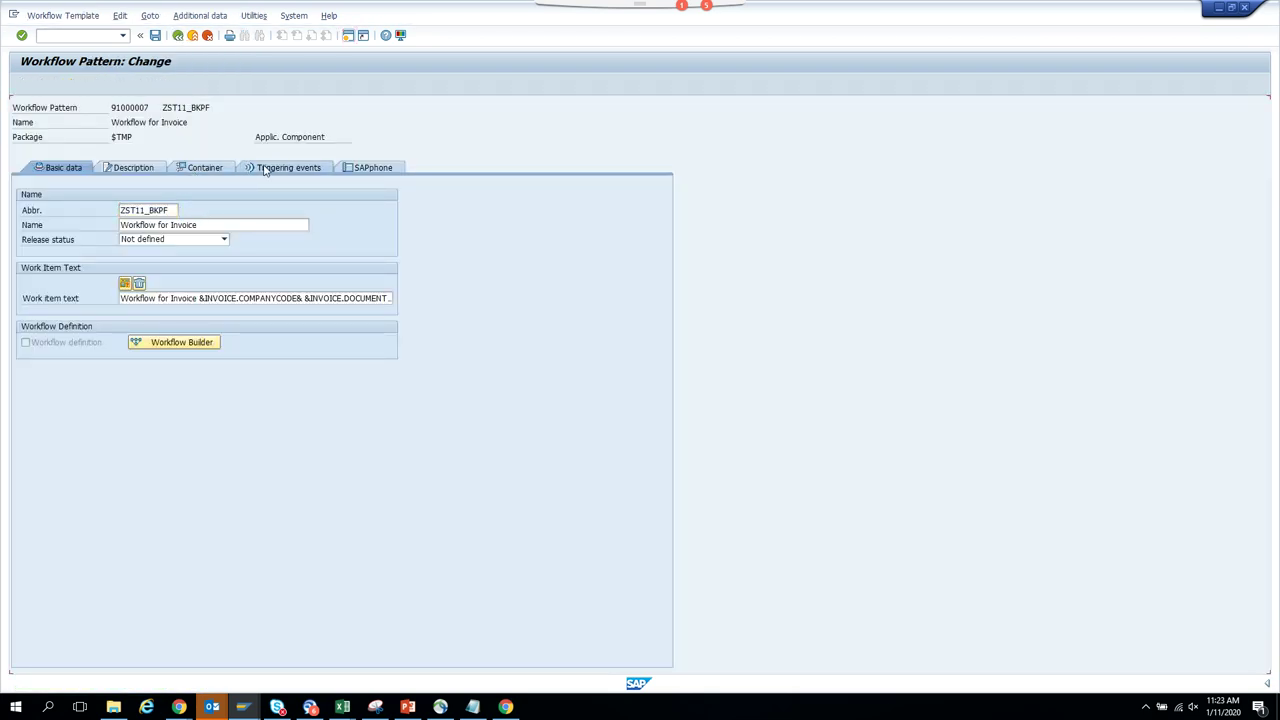
pyautogui.click(24, 239)
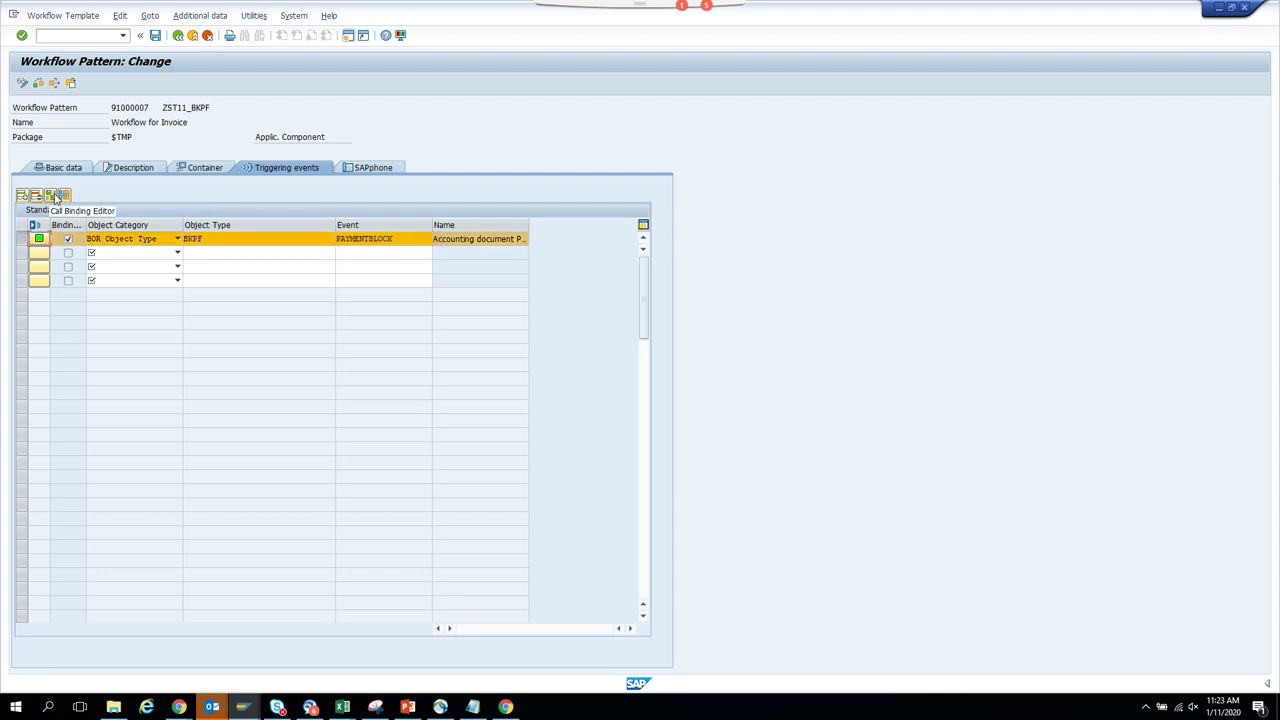
pyautogui.click(54, 198)
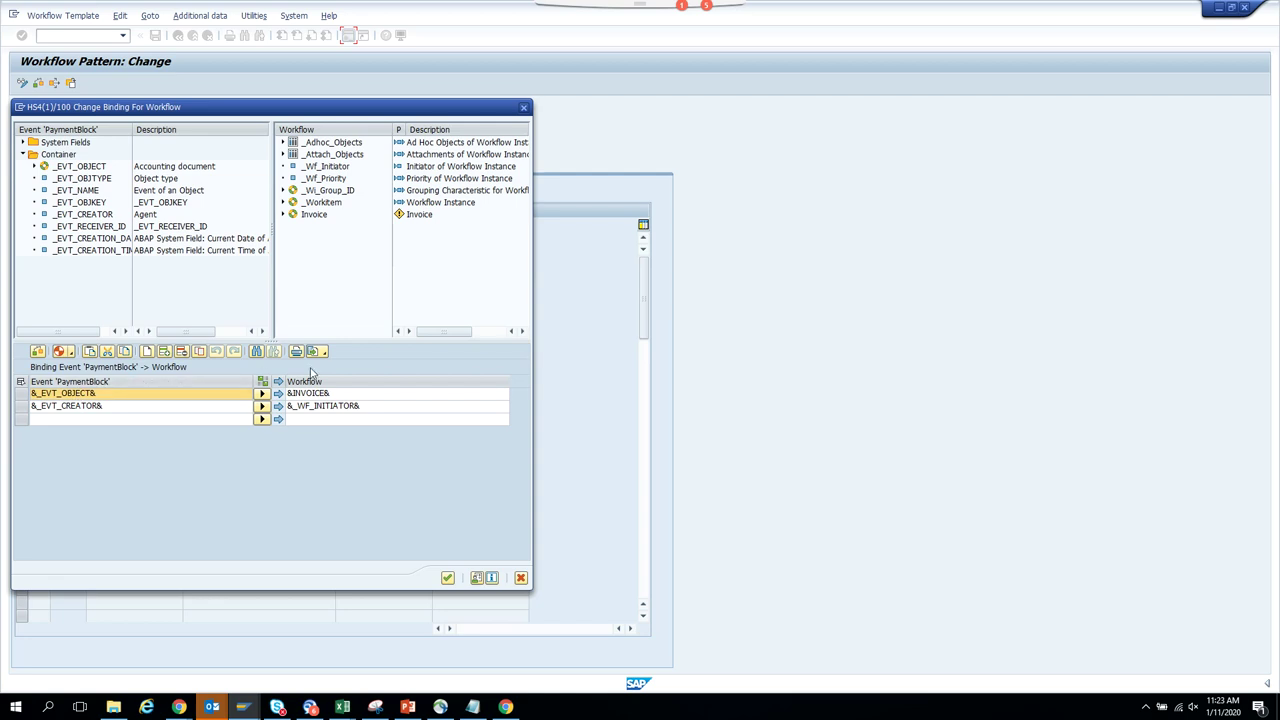
pyautogui.click(447, 578)
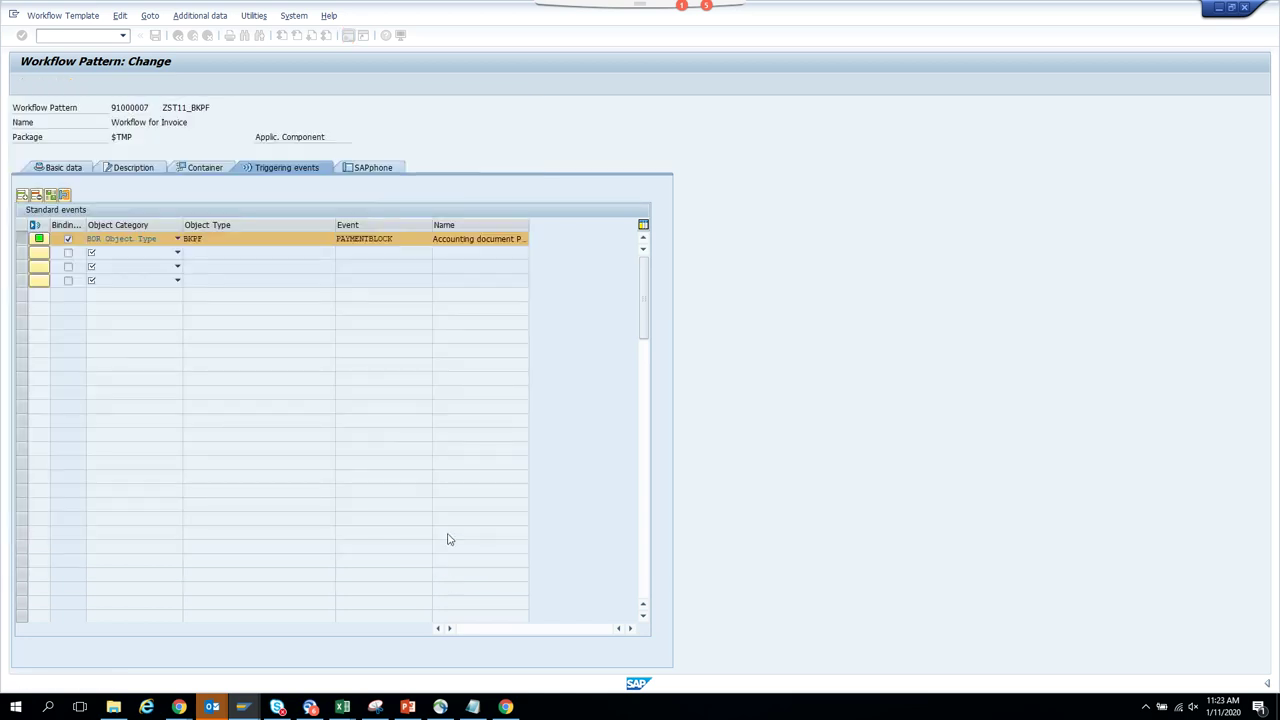
# Reopen the workflow definition in the Workflow Builder from the pattern's basic data.
pyautogui.click(48, 168)
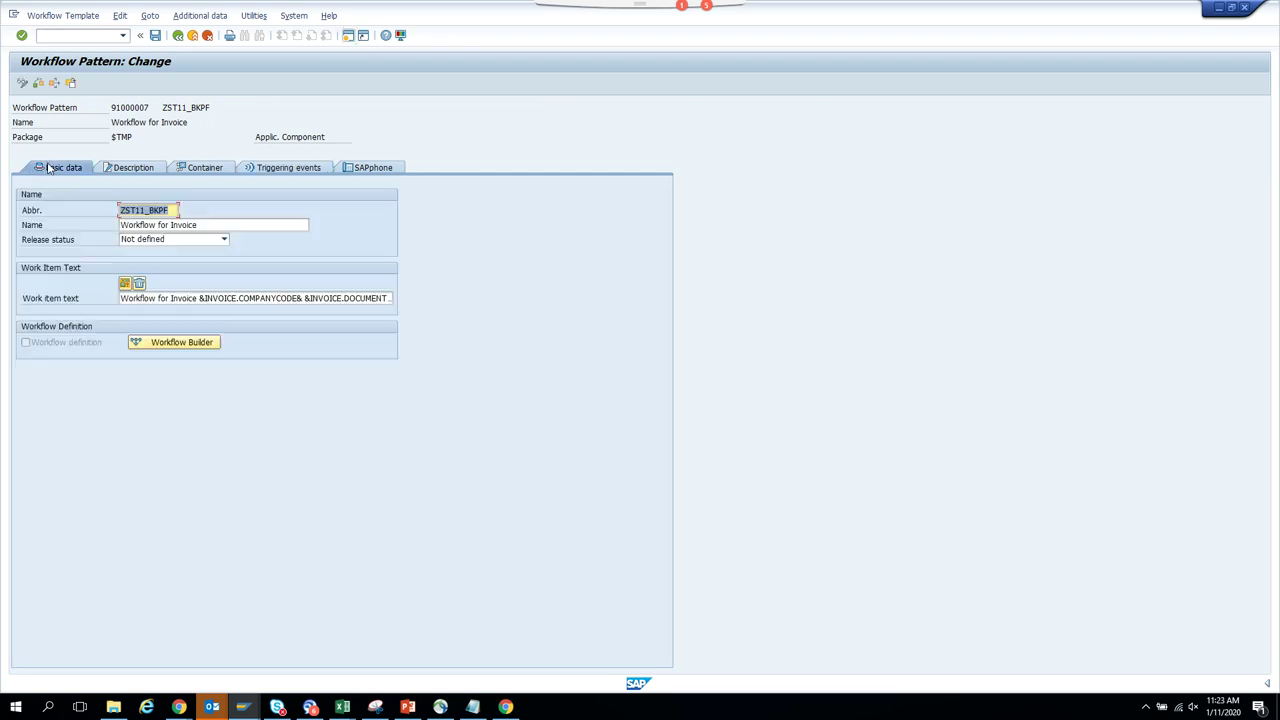
pyautogui.click(186, 342)
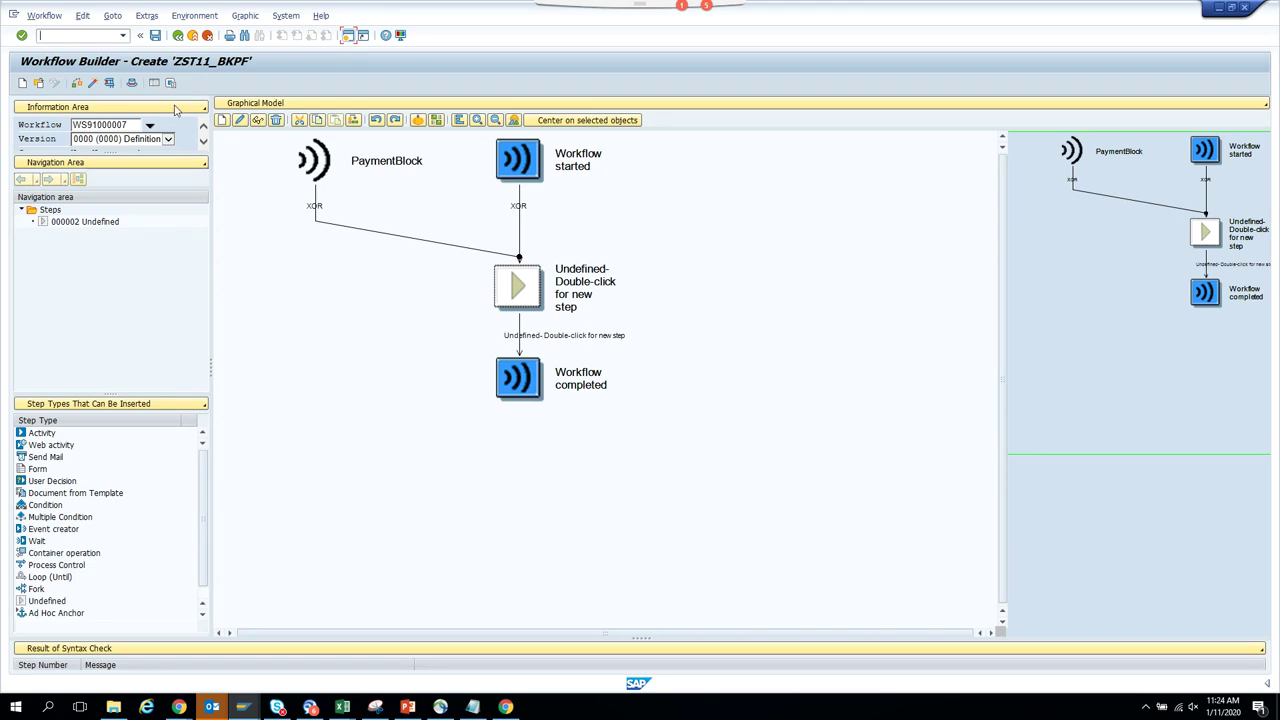
pyautogui.click(178, 35)
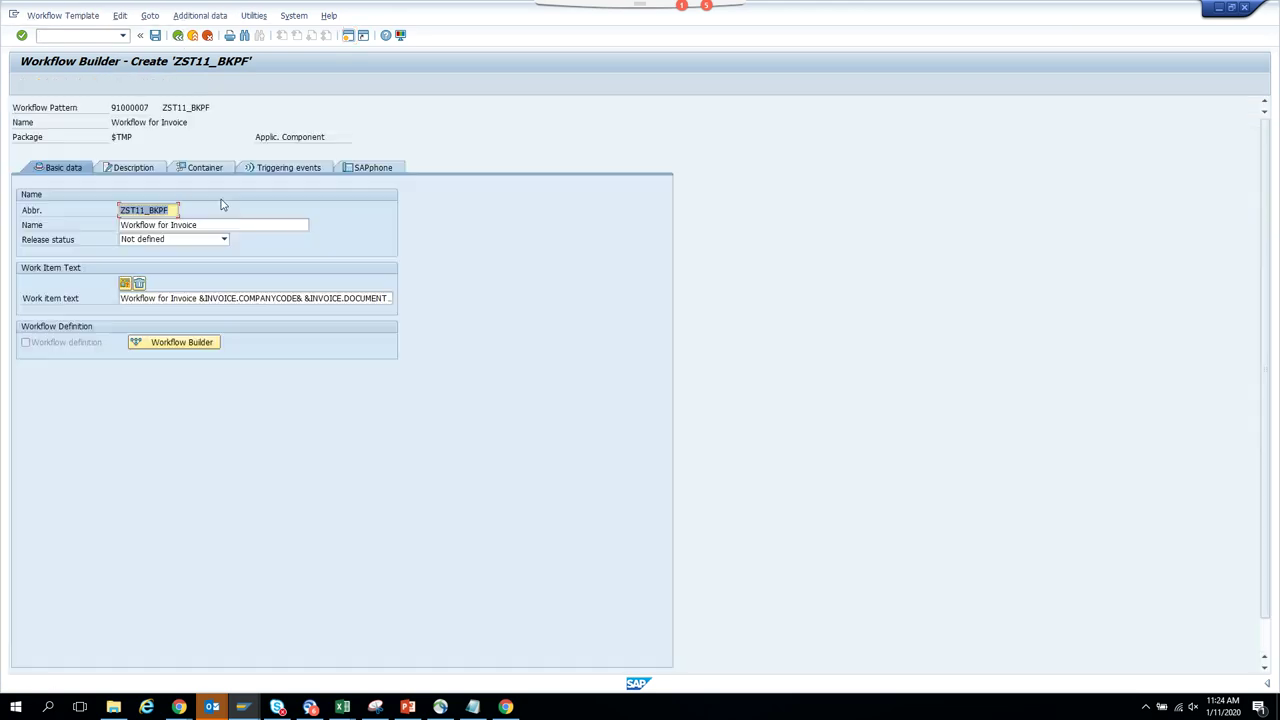
pyautogui.click(212, 344)
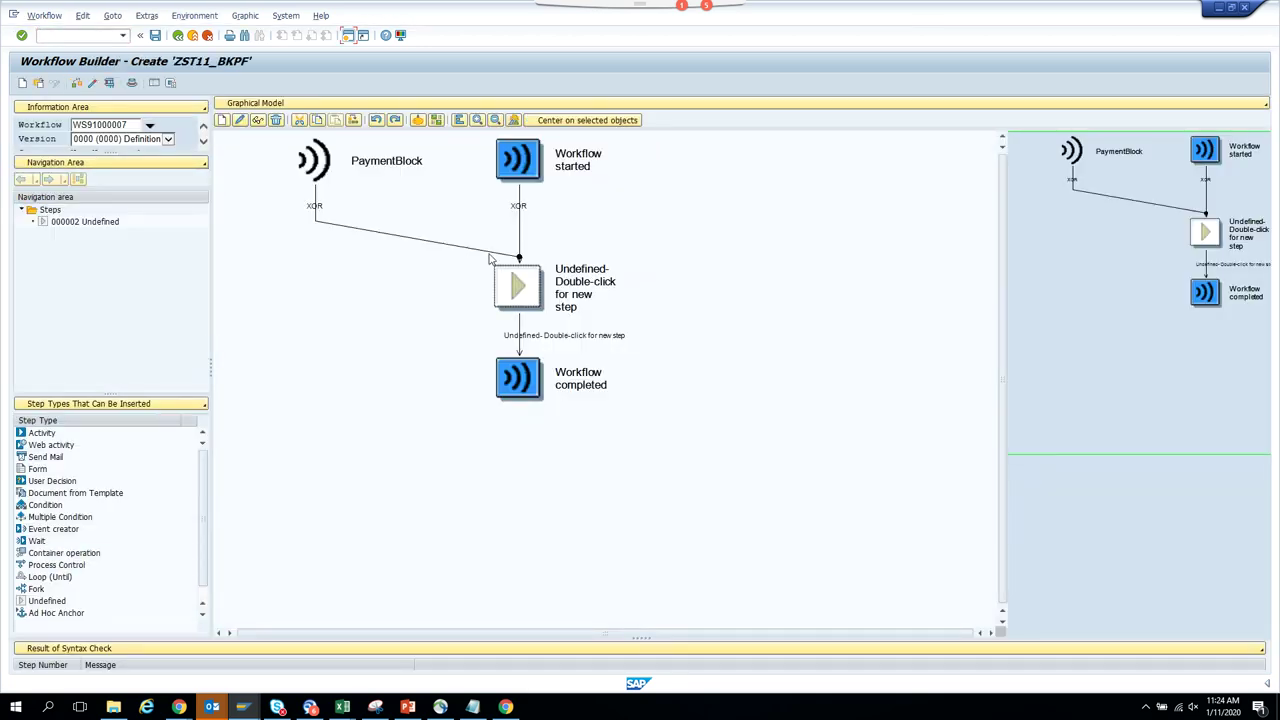
# Replace the undefined step with a user decision titled Approve Invoice &, using the invoice's document number as parameter 1.
pyautogui.rightClick(556, 290)
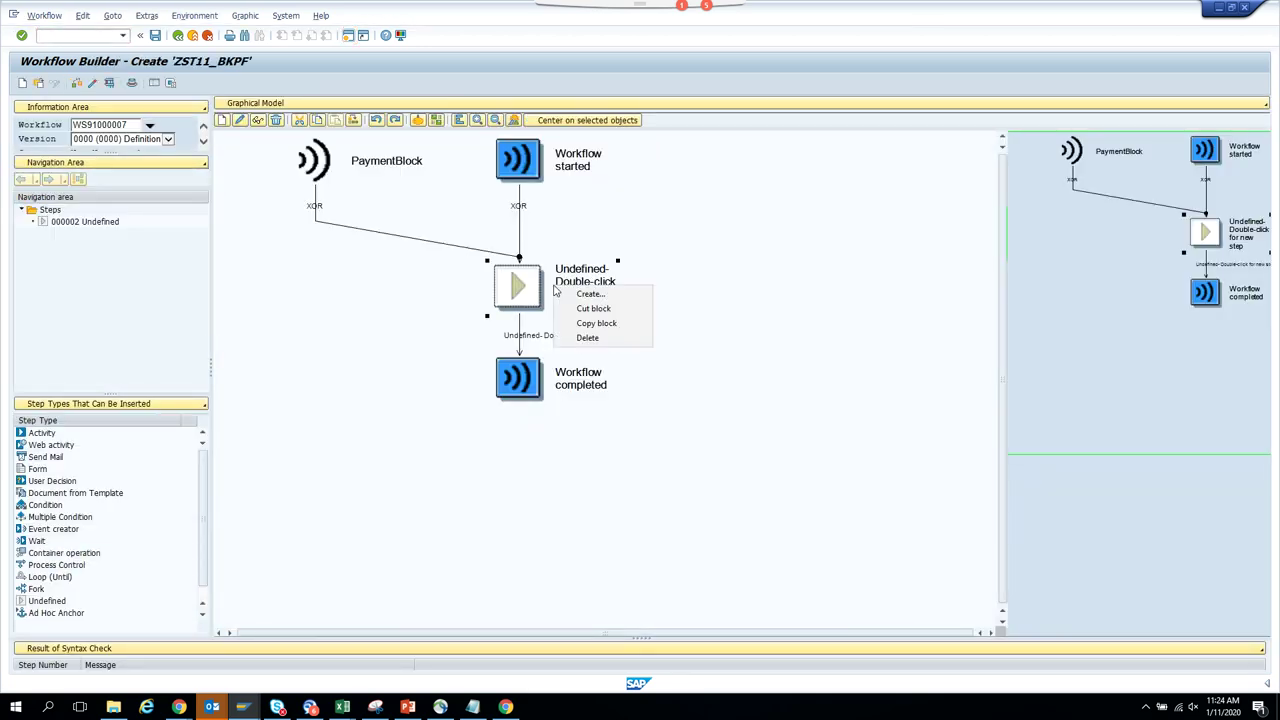
pyautogui.click(588, 295)
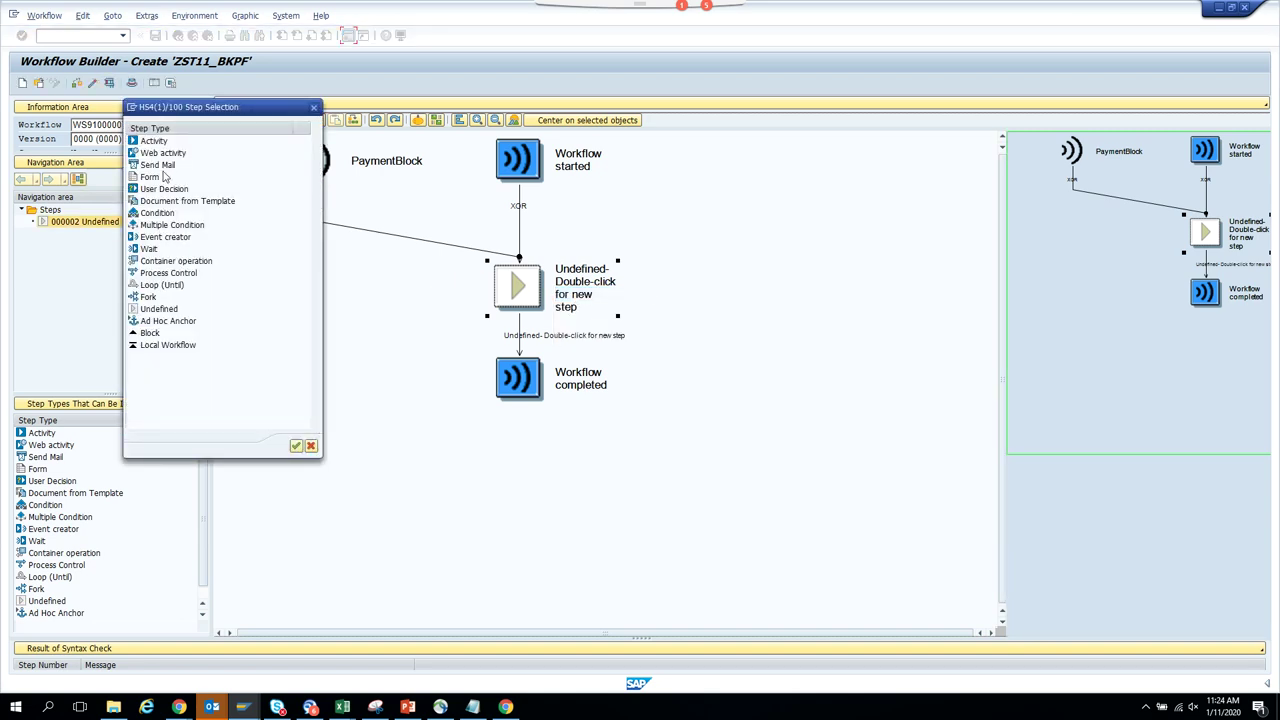
pyautogui.doubleClick(160, 190)
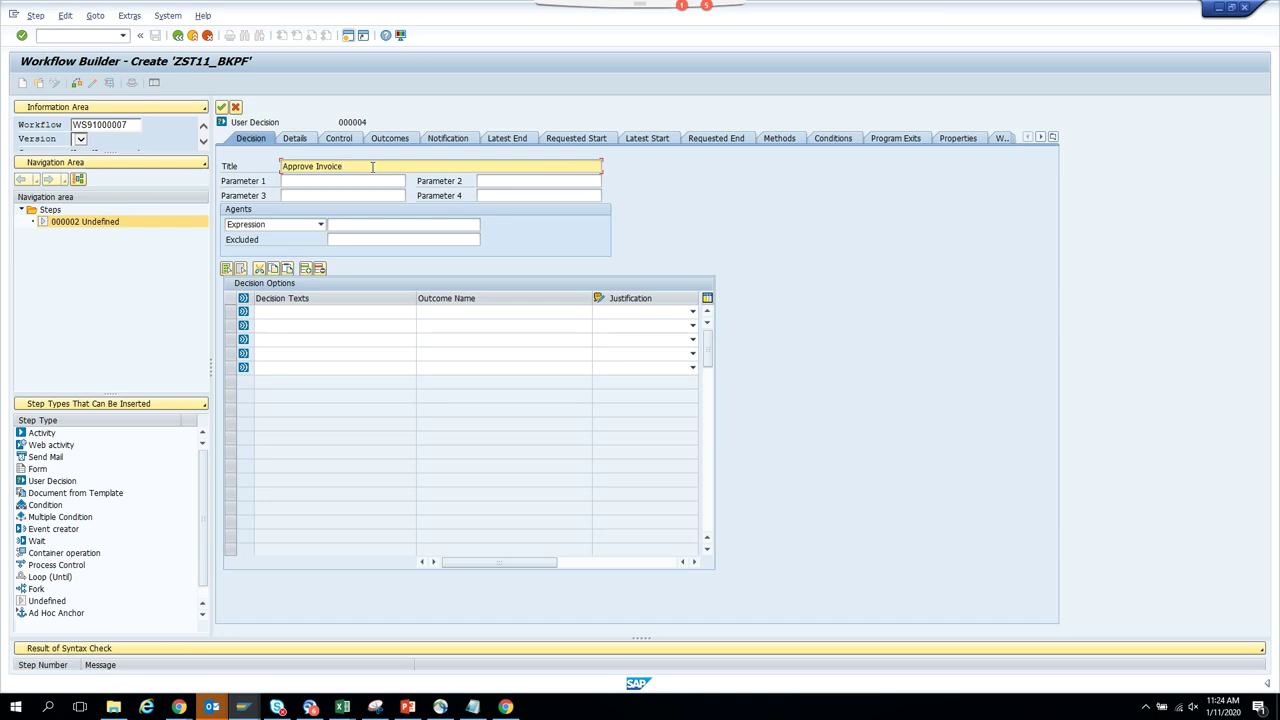
pyautogui.click(364, 180)
pyautogui.click(409, 181)
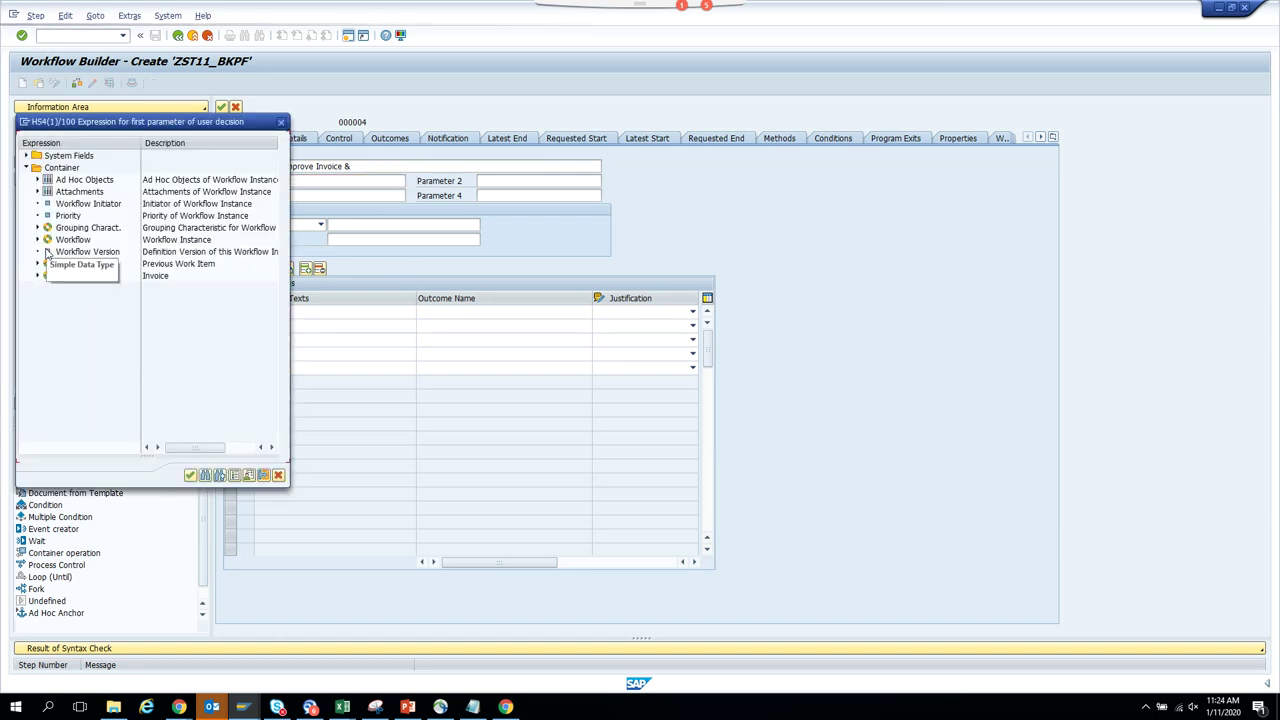
pyautogui.click(37, 275)
pyautogui.doubleClick(92, 316)
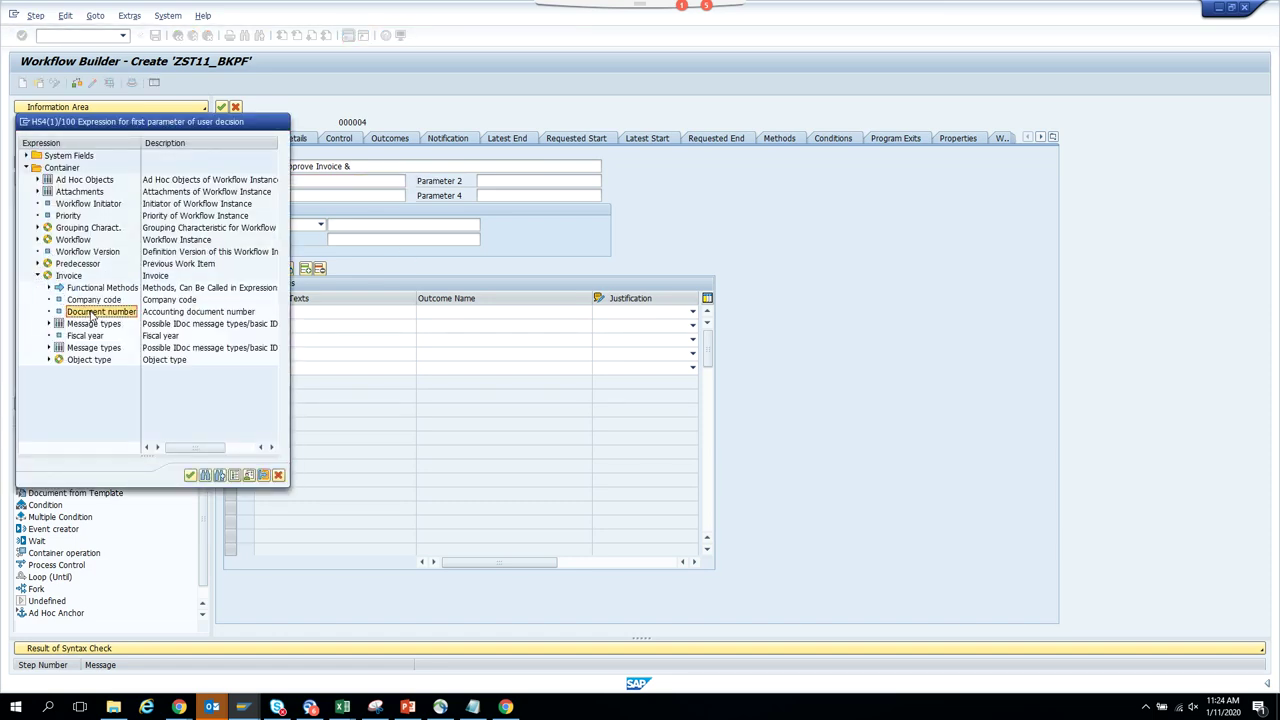
# Add the decision option Approve with outcome name Approve and justification Required.
pyautogui.click(330, 313)
pyautogui.write('Approve')
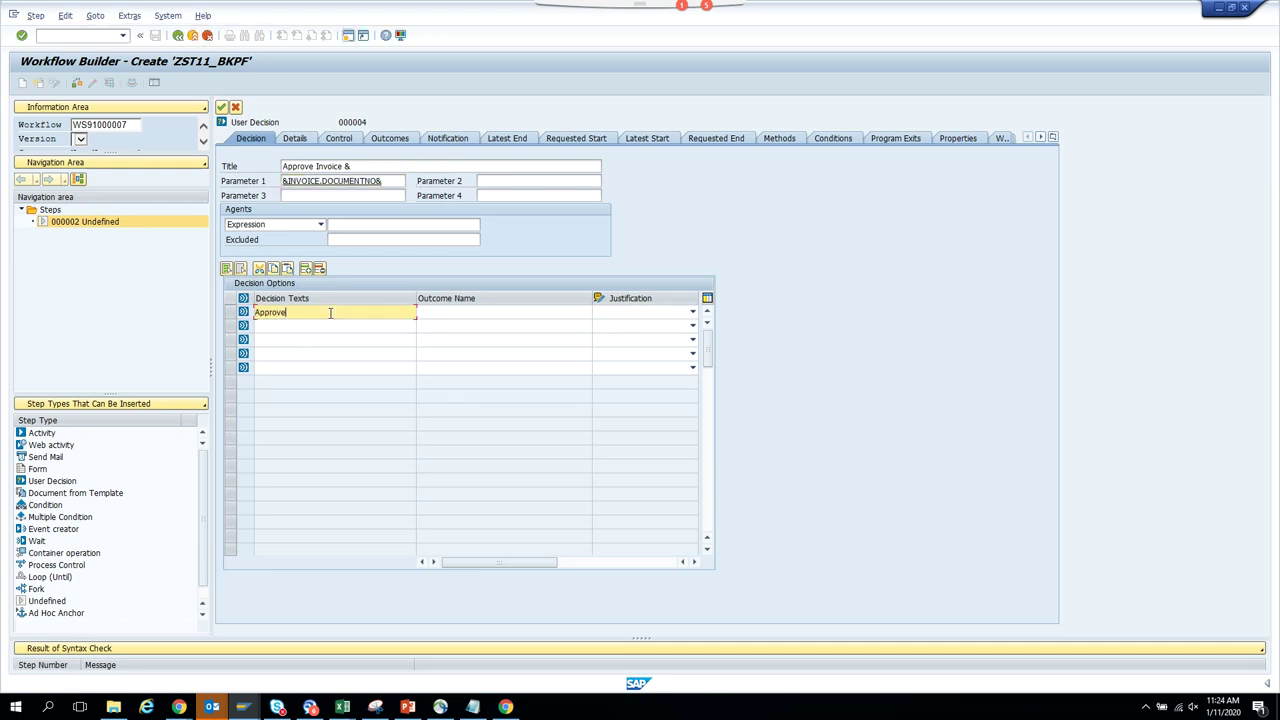
pyautogui.press('Tab')
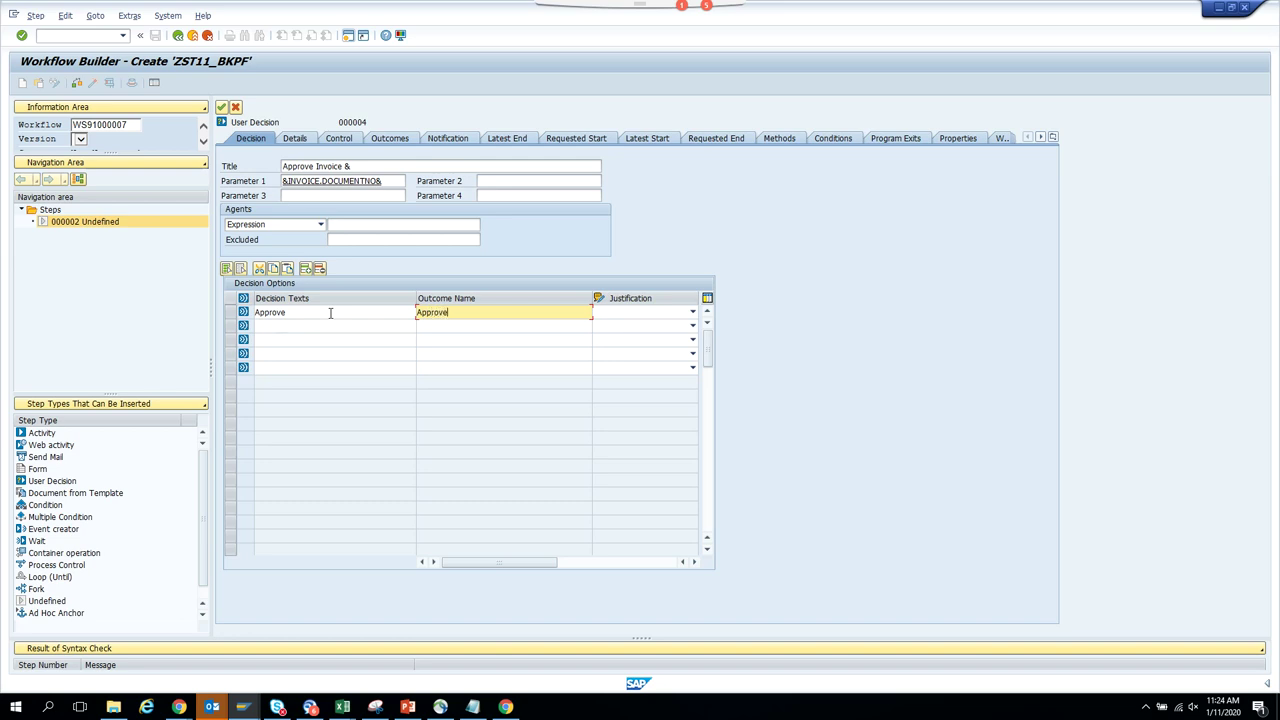
pyautogui.press('Tab')
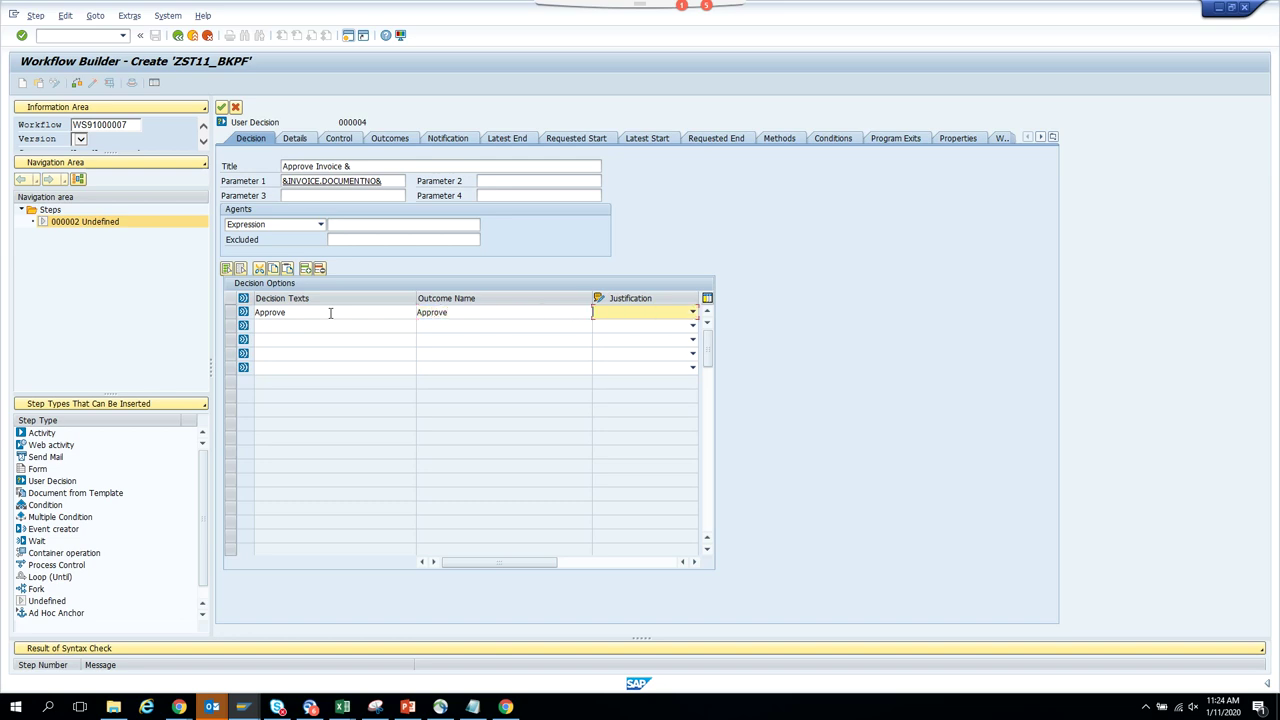
pyautogui.click(692, 312)
pyautogui.click(650, 327)
# Add a second decision option Change with outcome name Change and justification Required.
pyautogui.click(692, 326)
pyautogui.click(652, 347)
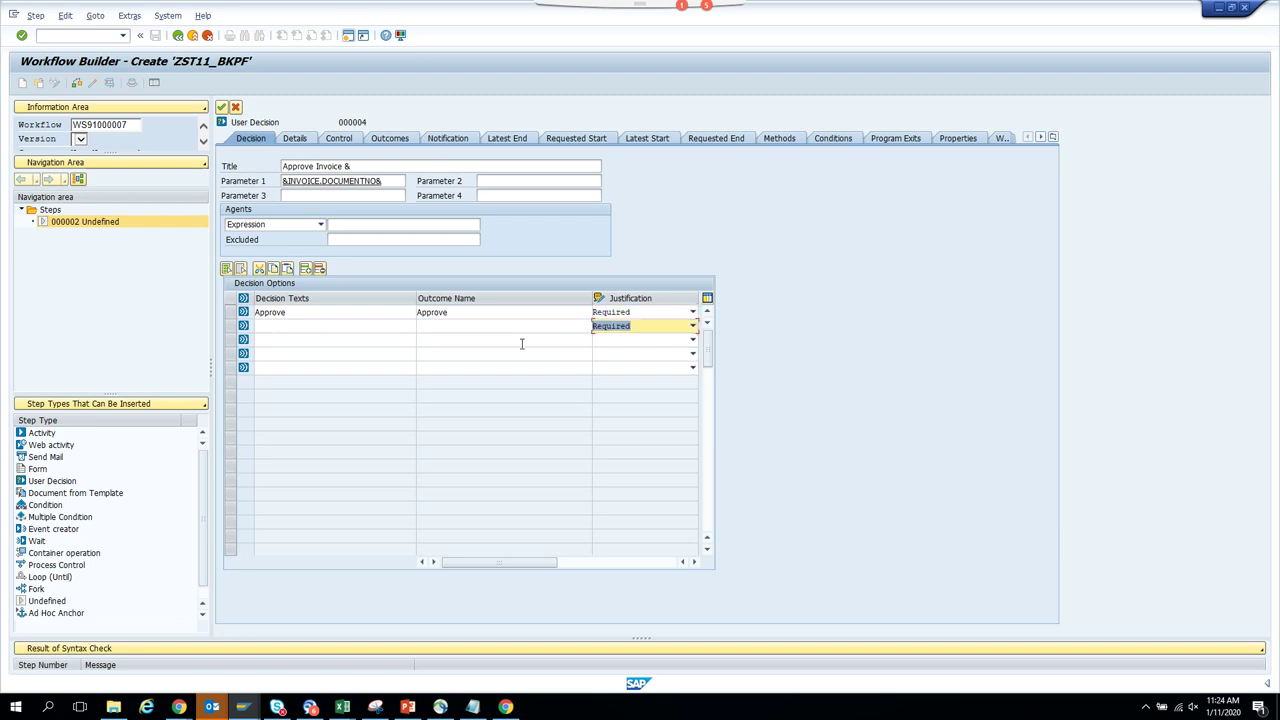
pyautogui.click(508, 324)
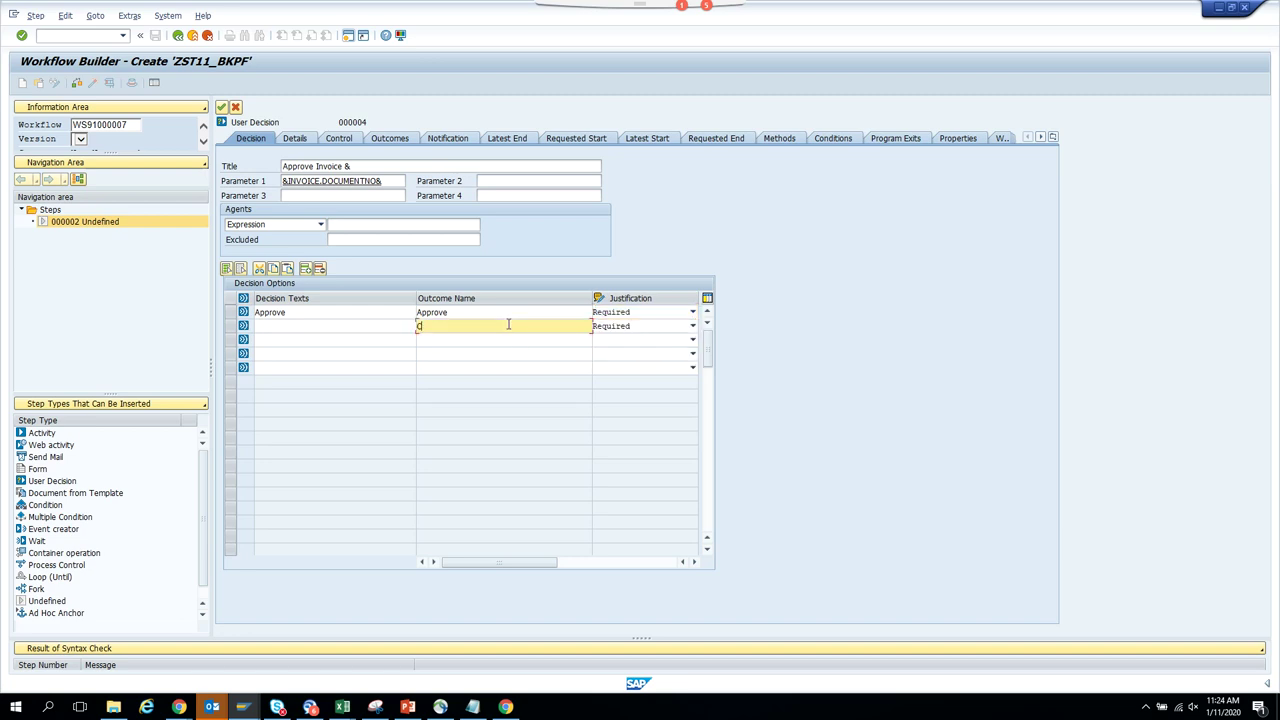
pyautogui.click(322, 327)
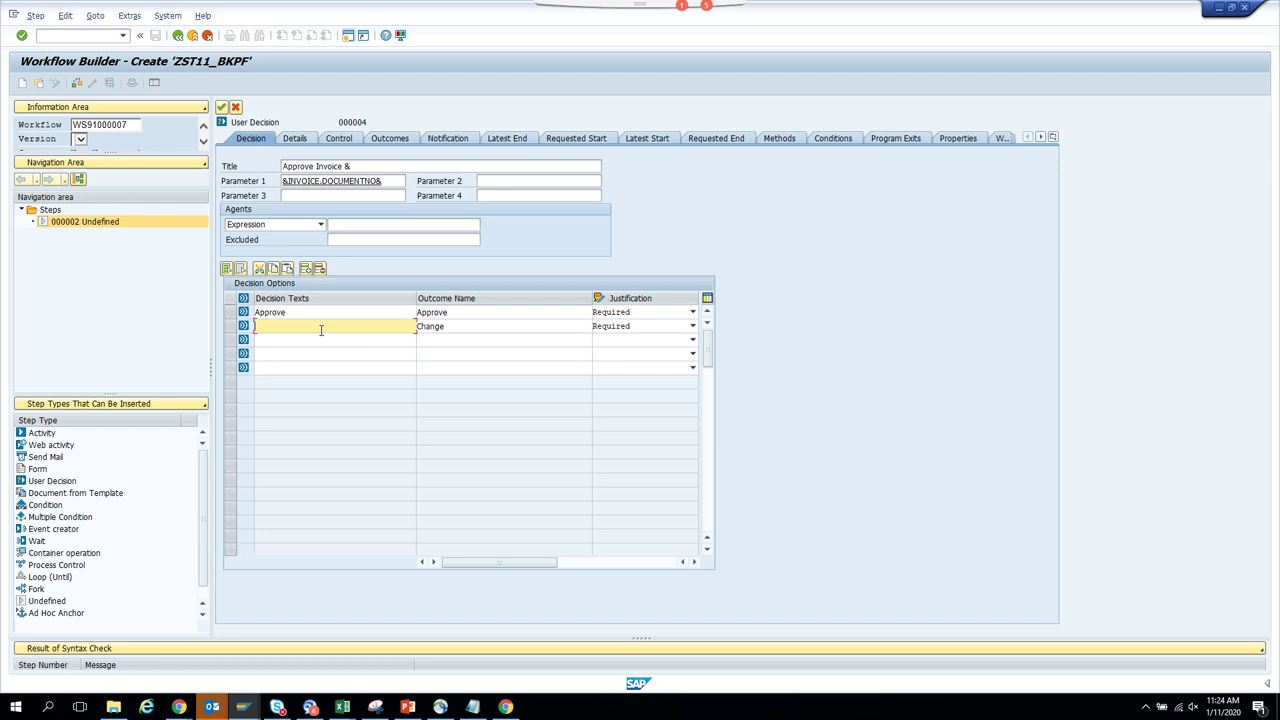
pyautogui.write('Change')
# Set the decision's agents to type Rule with rule number 91000005.
pyautogui.click(322, 228)
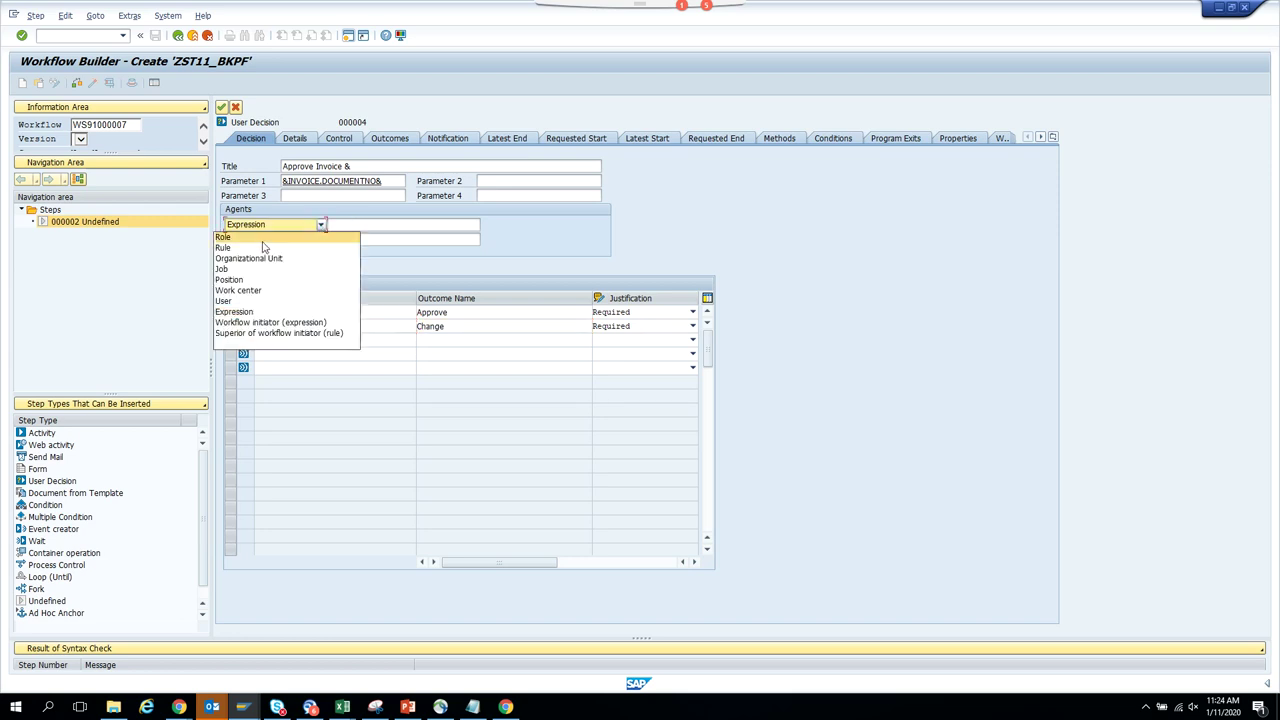
pyautogui.click(335, 240)
pyautogui.click(383, 224)
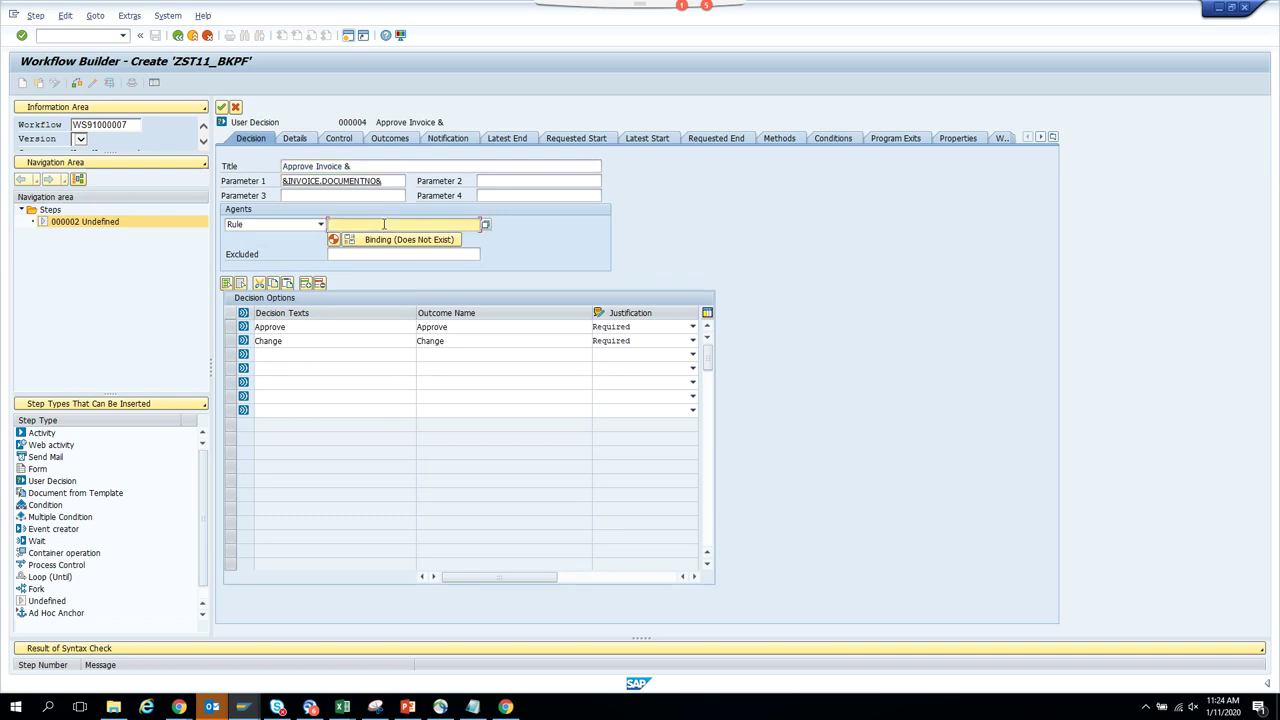
pyautogui.write('91000005')
# Bind the workflow invoice's CompanyCode to the CompanyCode element of the Rules For Approval rule.
pyautogui.click(425, 240)
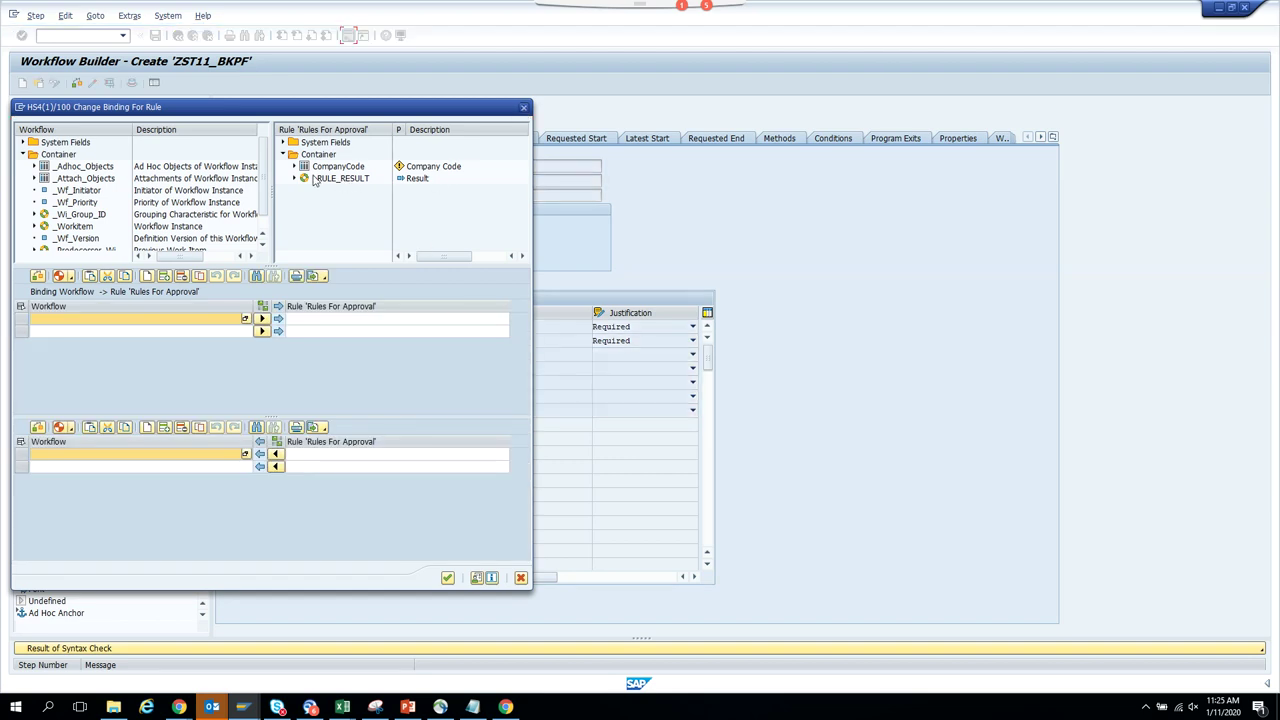
pyautogui.moveTo(320, 167); pyautogui.dragTo(343, 334)
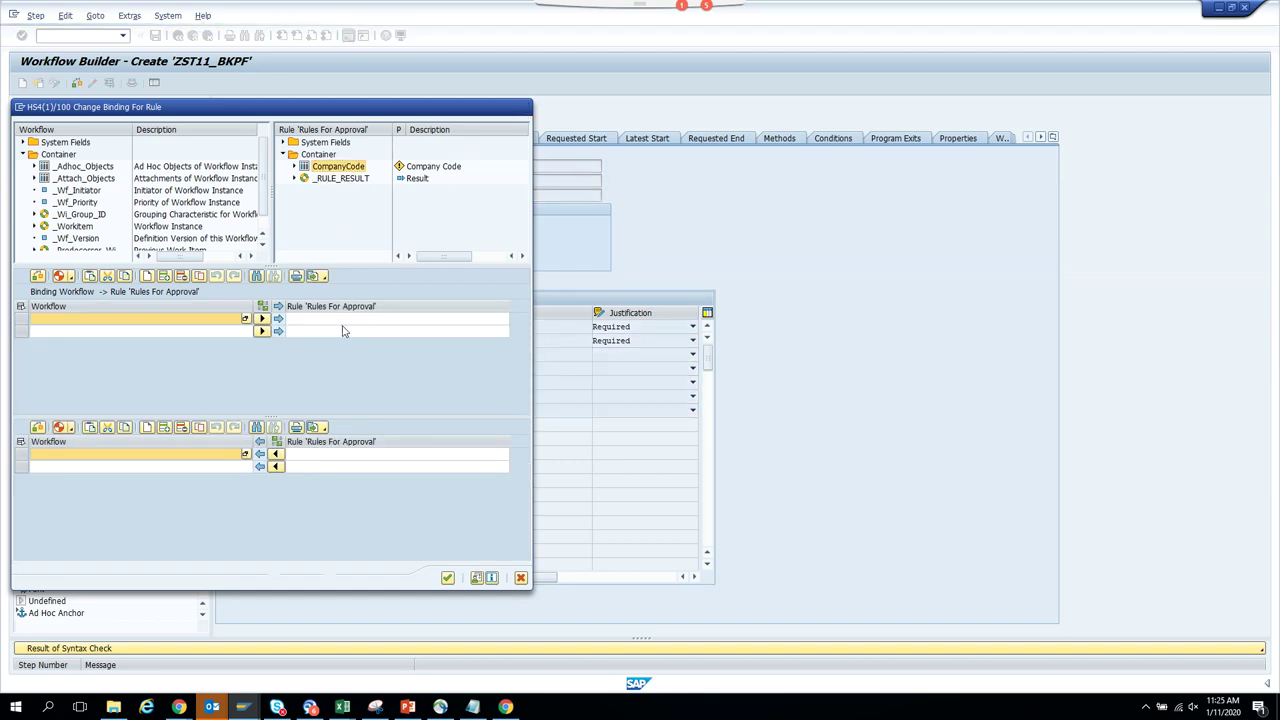
pyautogui.moveTo(340, 166); pyautogui.dragTo(329, 331)
pyautogui.scroll(-1, 263, 165)
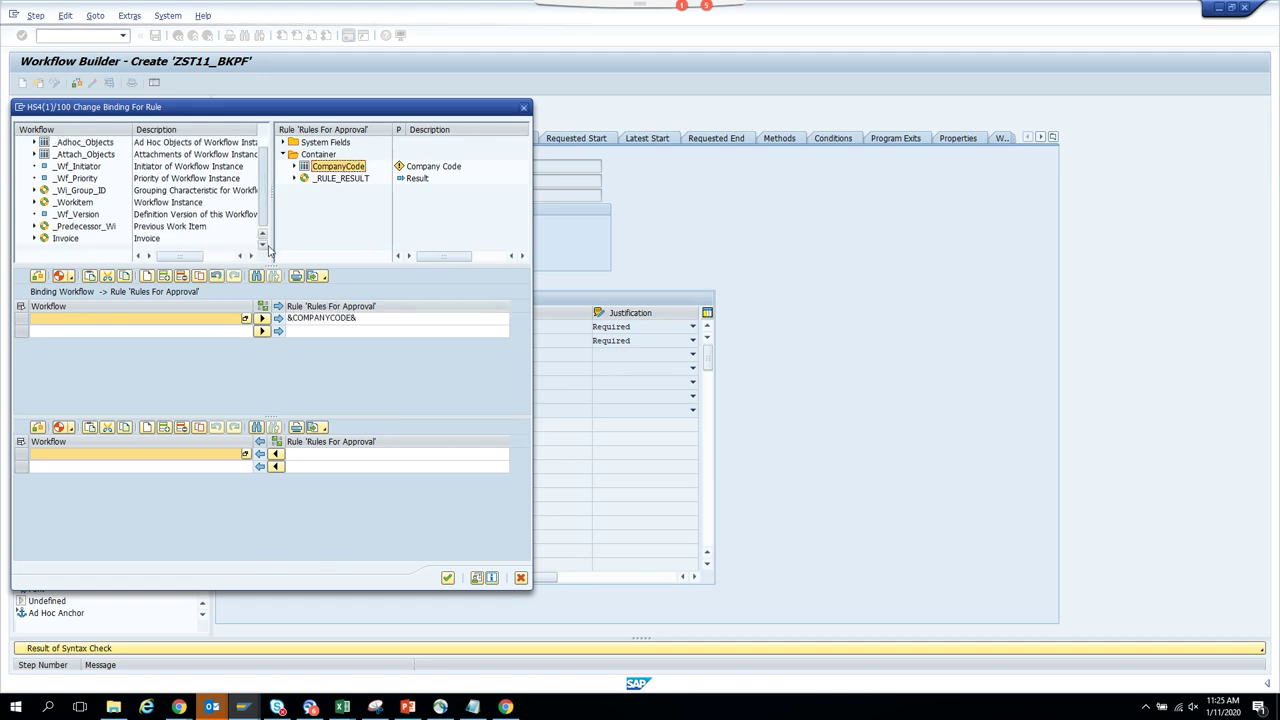
pyautogui.click(35, 239)
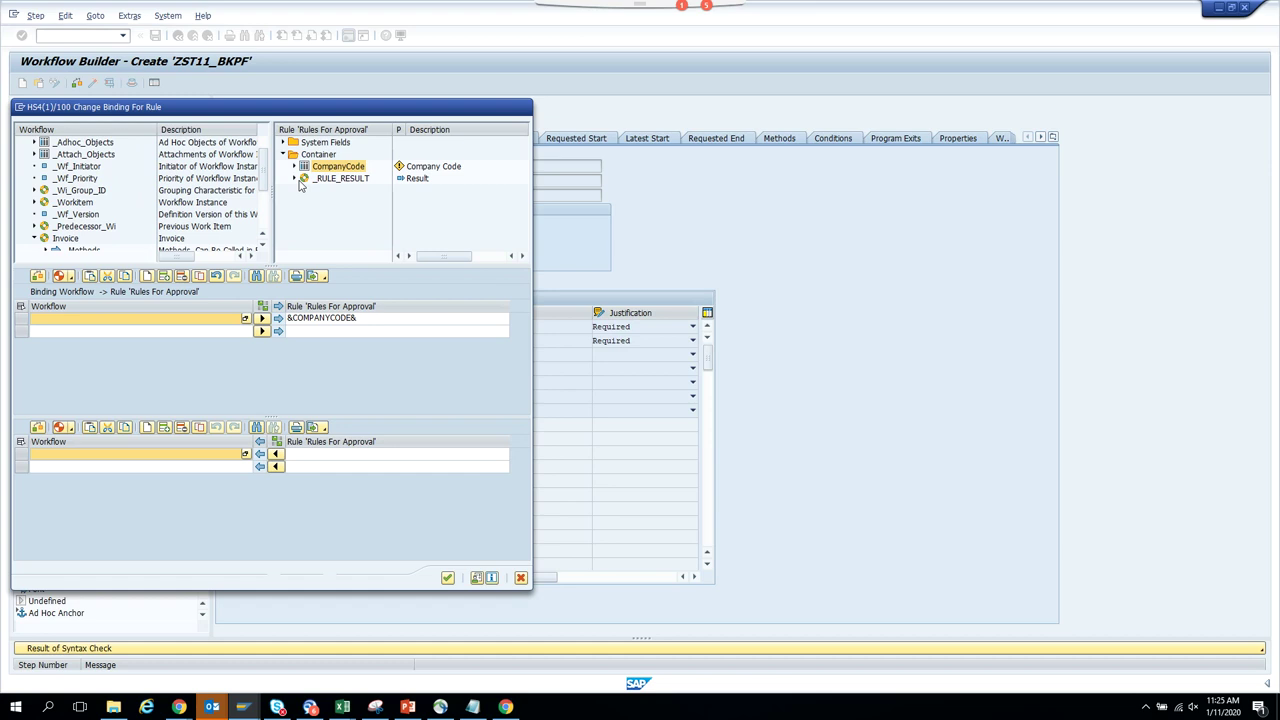
pyautogui.scroll(-2, 263, 197)
pyautogui.scroll(-1, 263, 197)
pyautogui.moveTo(89, 190); pyautogui.dragTo(68, 310)
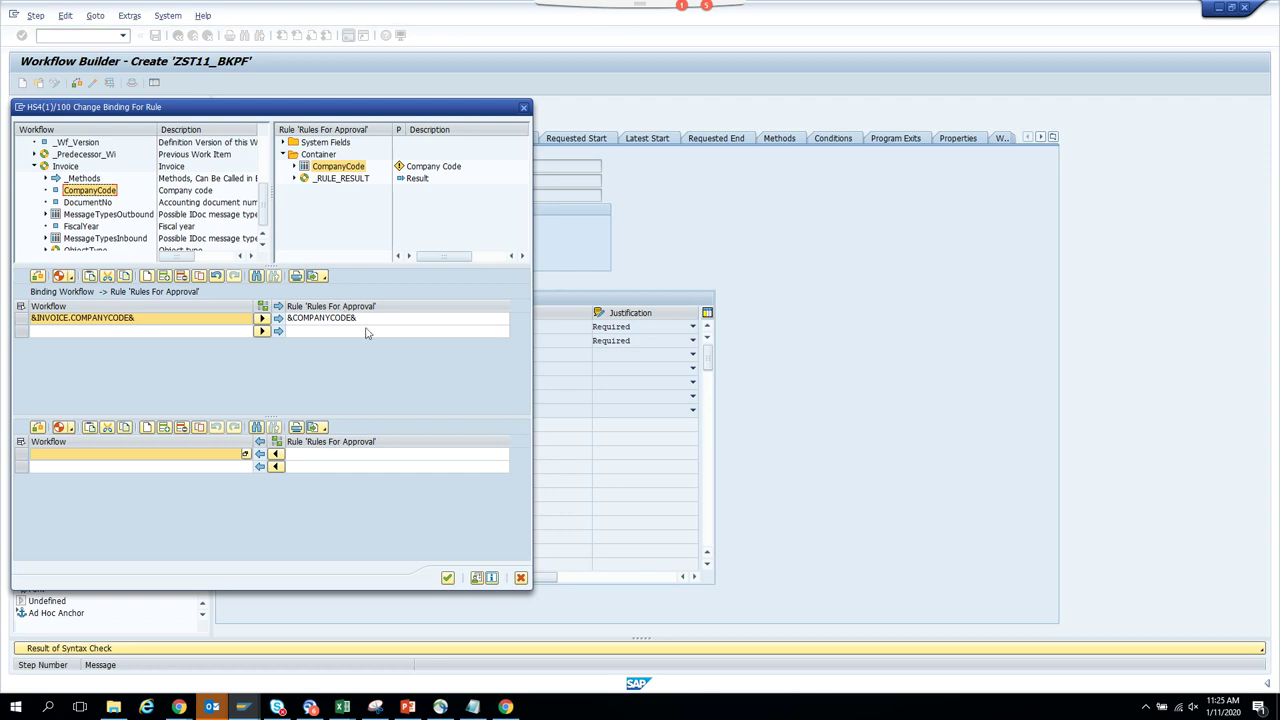
# Accept the rule binding and copy the task number TS00008267 from the user decision's control settings.
pyautogui.click(447, 580)
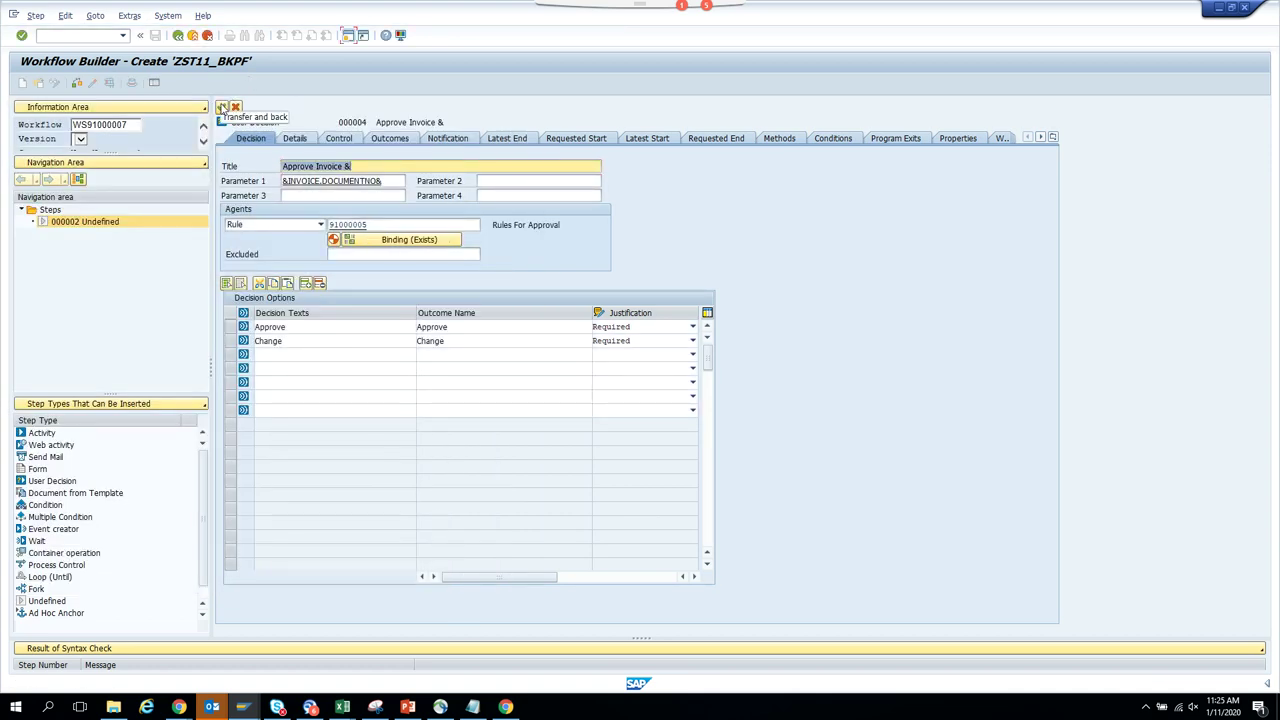
pyautogui.click(339, 140)
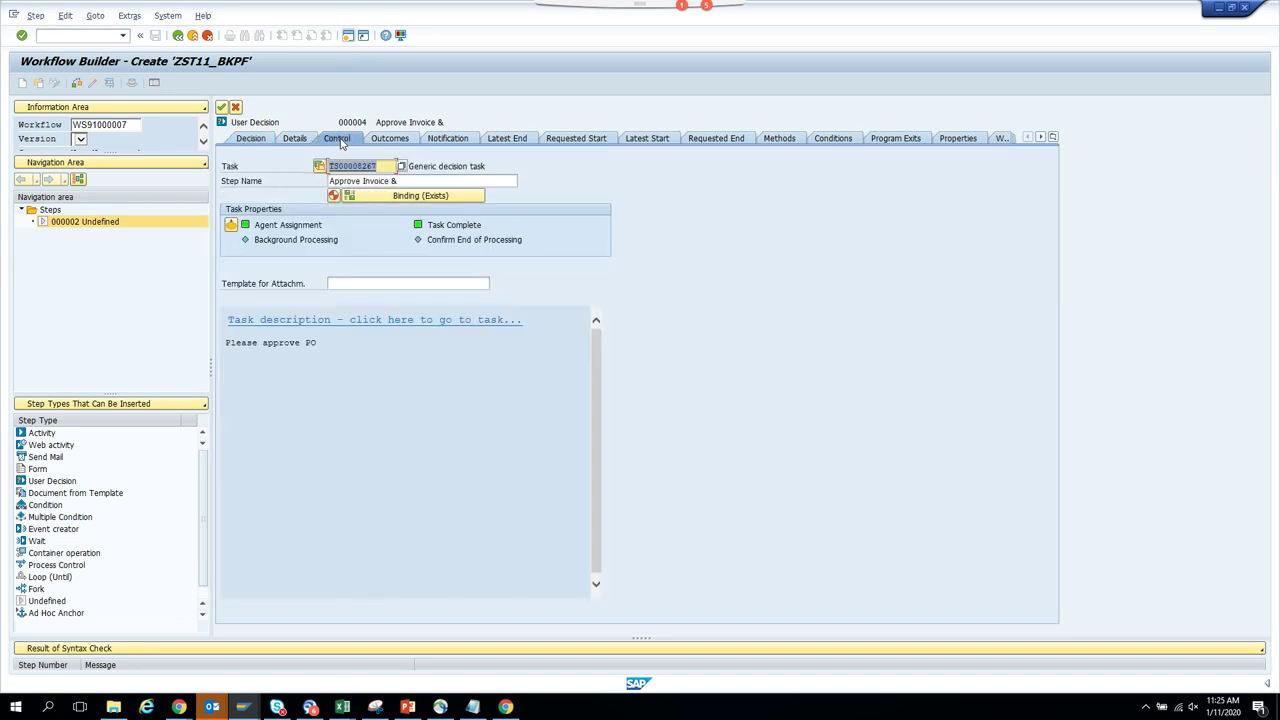
pyautogui.press('Home')
pyautogui.click(366, 166)
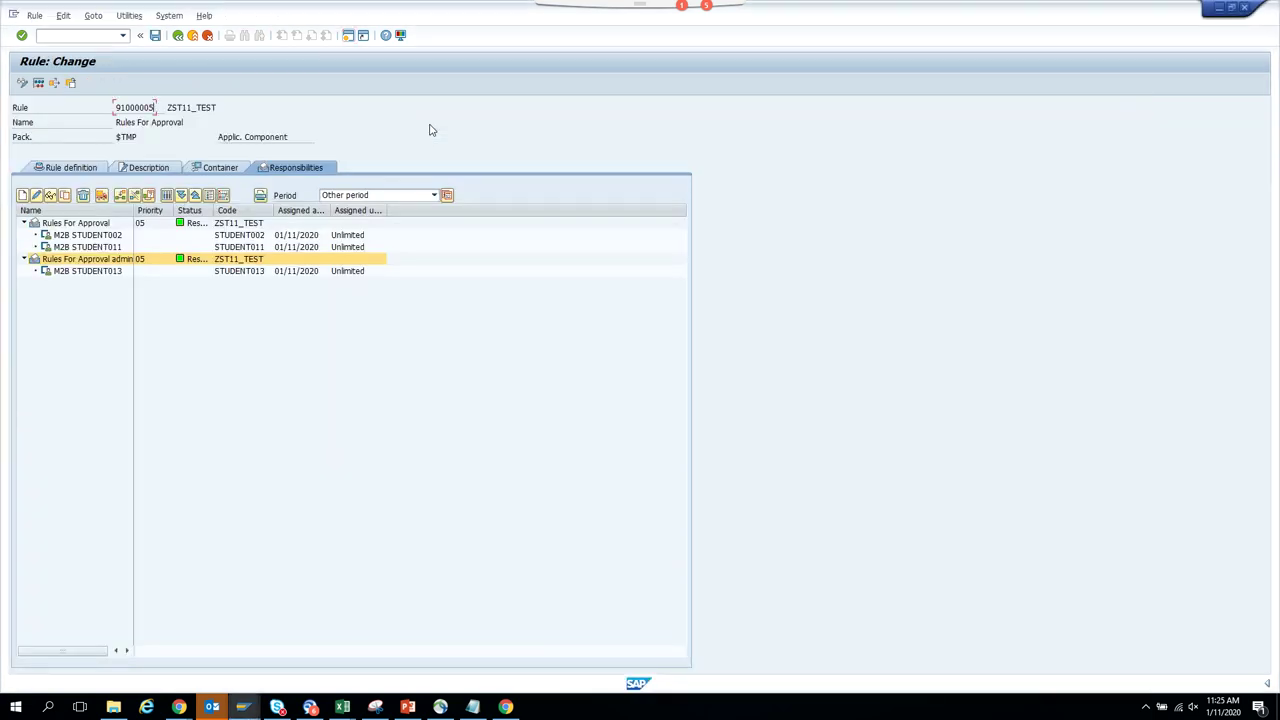
# Open transaction PFTC and start a copy of standard task 00008267 with the abbreviation zst11_dec.
pyautogui.write('/npftc')
pyautogui.press('Return')
pyautogui.click(172, 137)
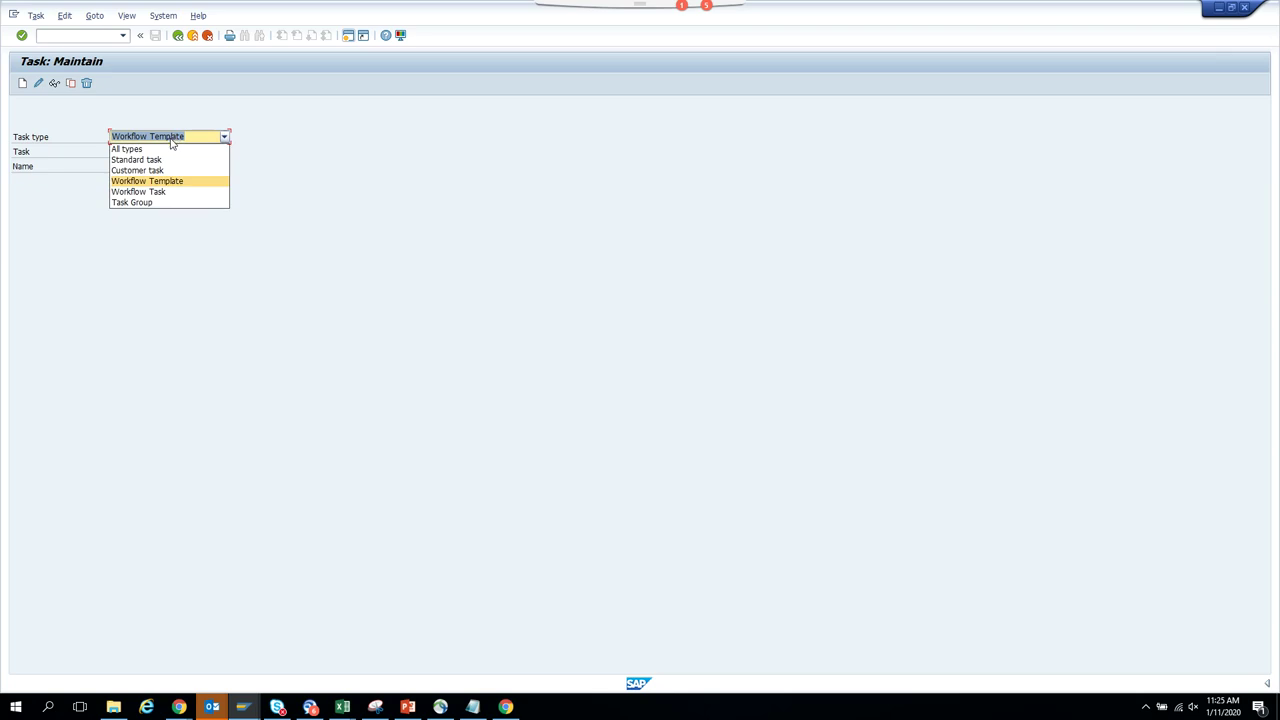
pyautogui.click(136, 160)
pyautogui.click(139, 150)
pyautogui.write('TS00008267')
pyautogui.press('Delete')
pyautogui.click(70, 83)
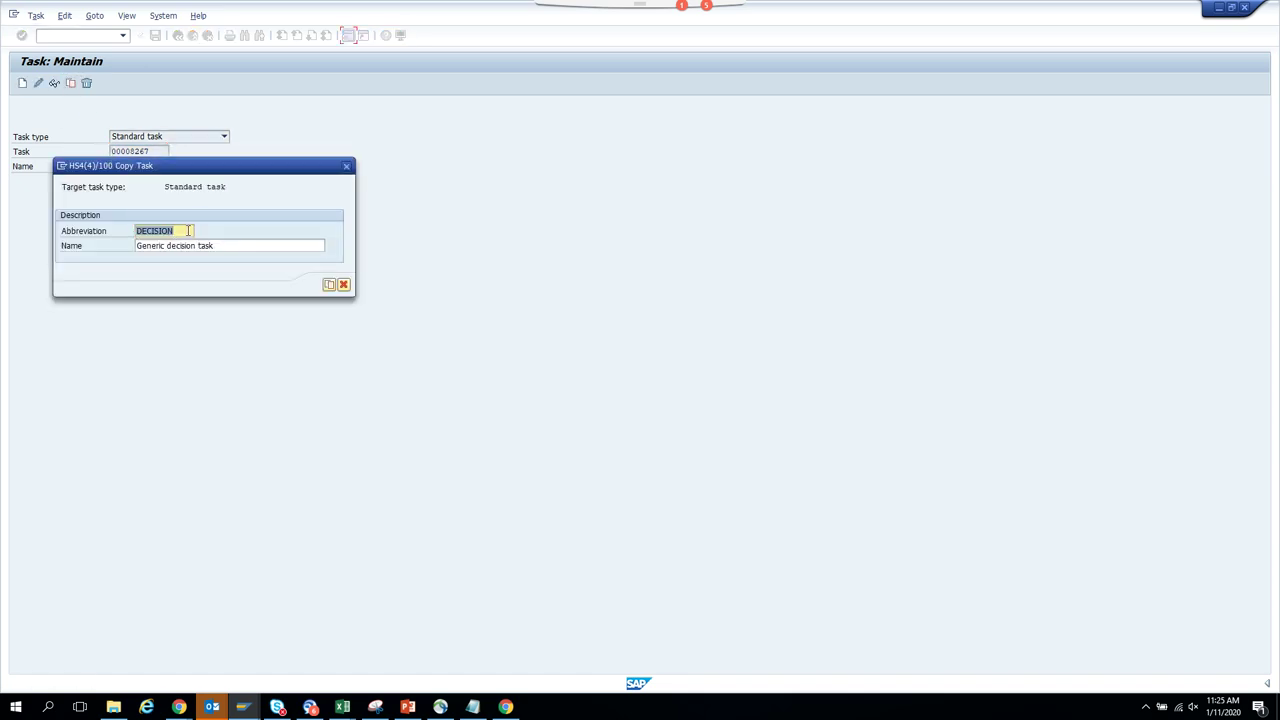
pyautogui.write('zst11_dec')
pyautogui.press('Tab')
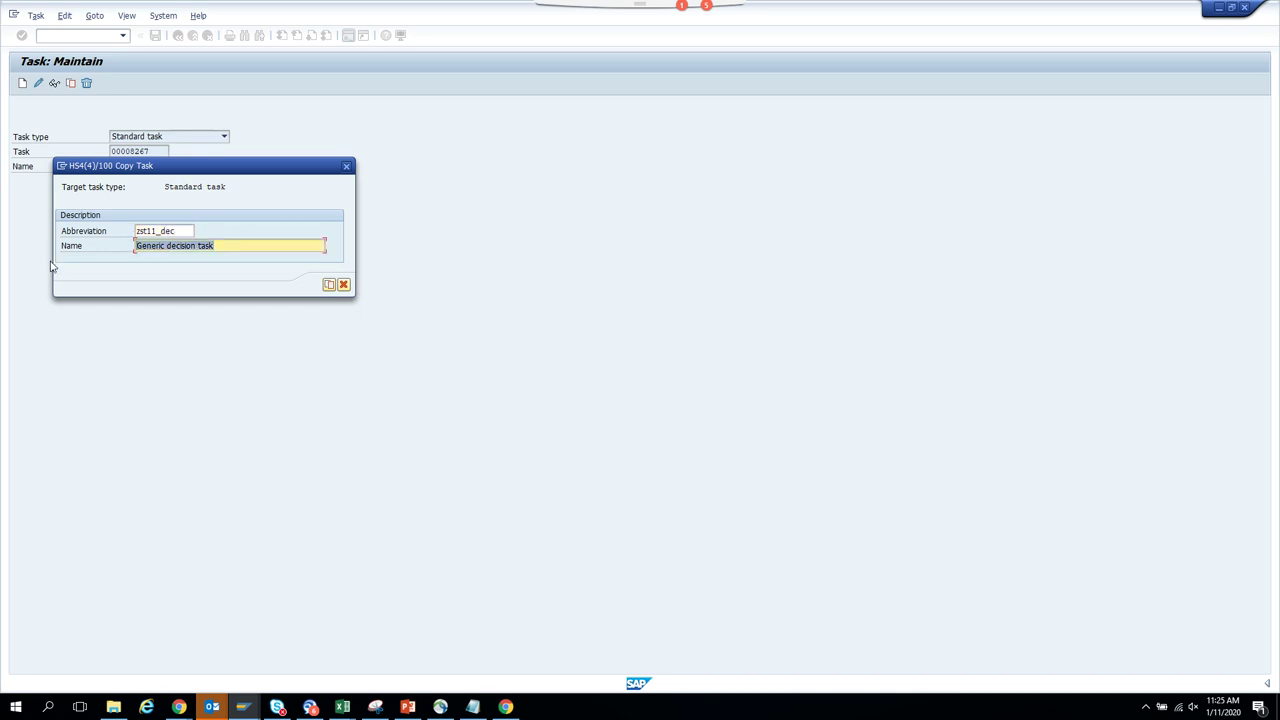
pyautogui.write('Approve Invo')
pyautogui.press('BackSpace')
pyautogui.press('BackSpace')
pyautogui.press('BackSpace')
pyautogui.press('BackSpace')
pyautogui.press('BackSpace')
pyautogui.press('BackSpace')
pyautogui.press('BackSpace')
pyautogui.press('BackSpace')
pyautogui.press('BackSpace')
pyautogui.press('BackSpace')
pyautogui.press('BackSpace')
pyautogui.press('BackSpace')
# Name the copied task General Decision and save it in package $TMP.
pyautogui.write('General Decision')
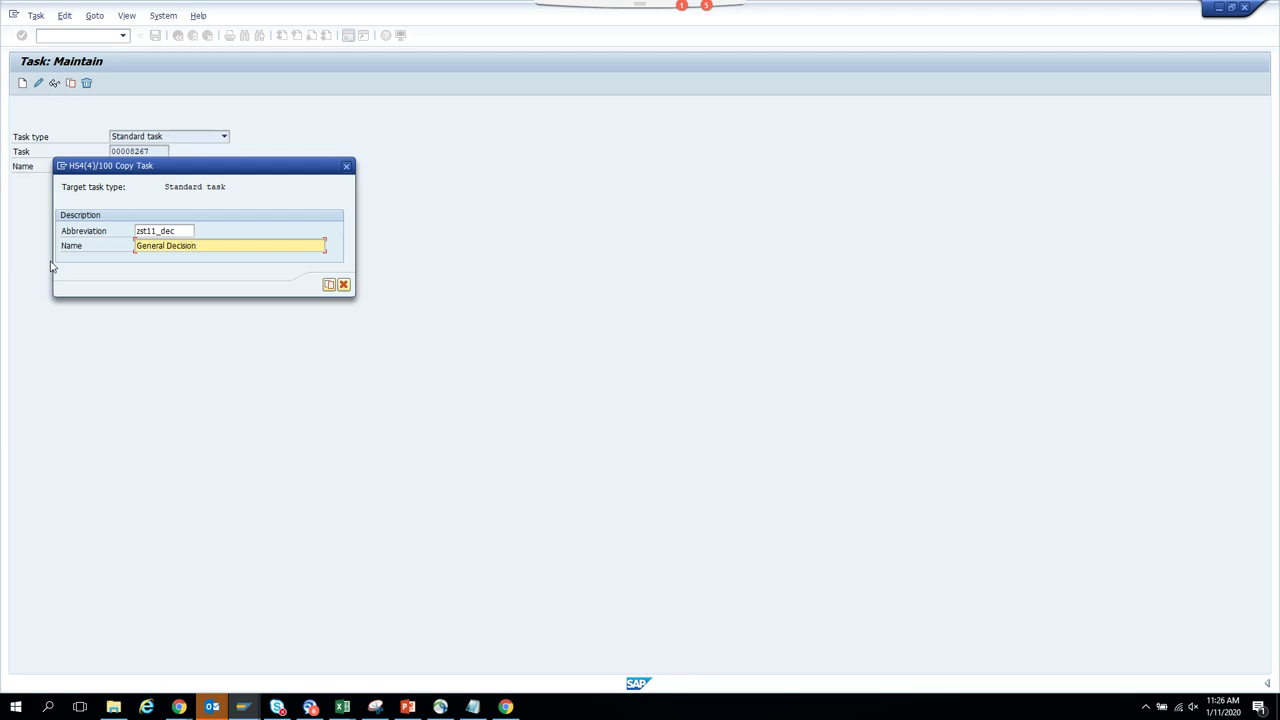
pyautogui.click(330, 285)
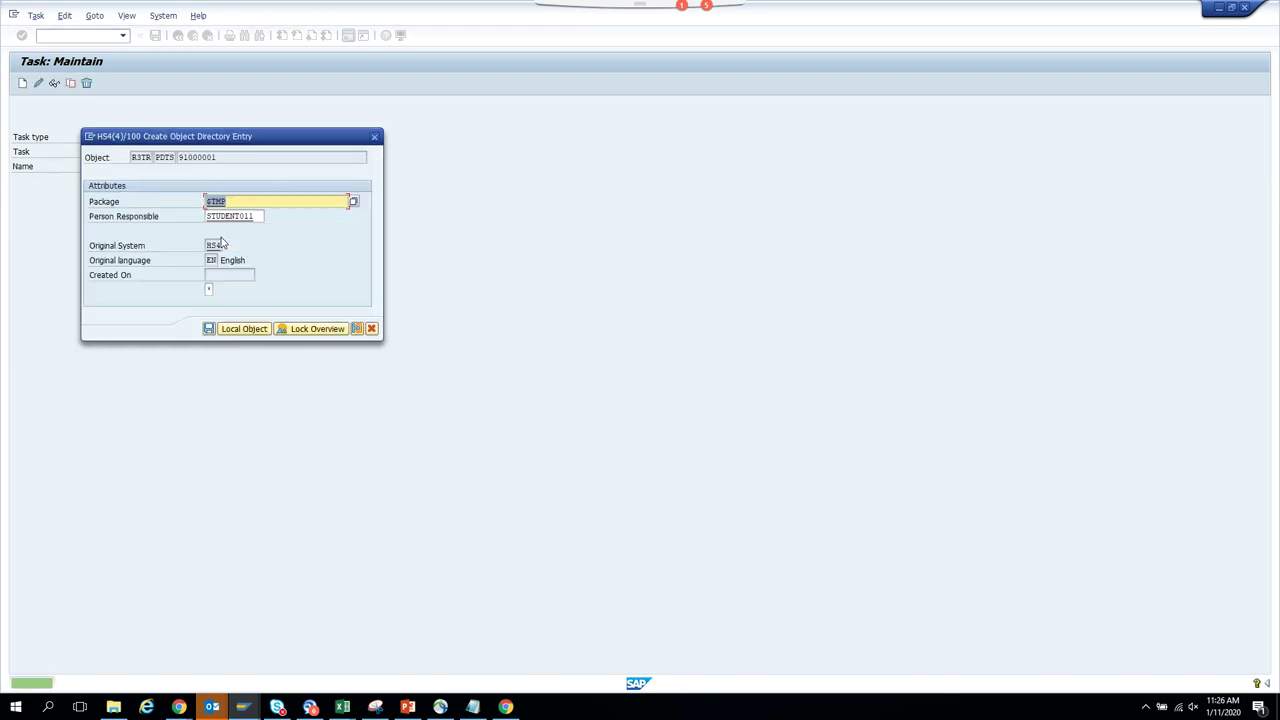
pyautogui.click(208, 330)
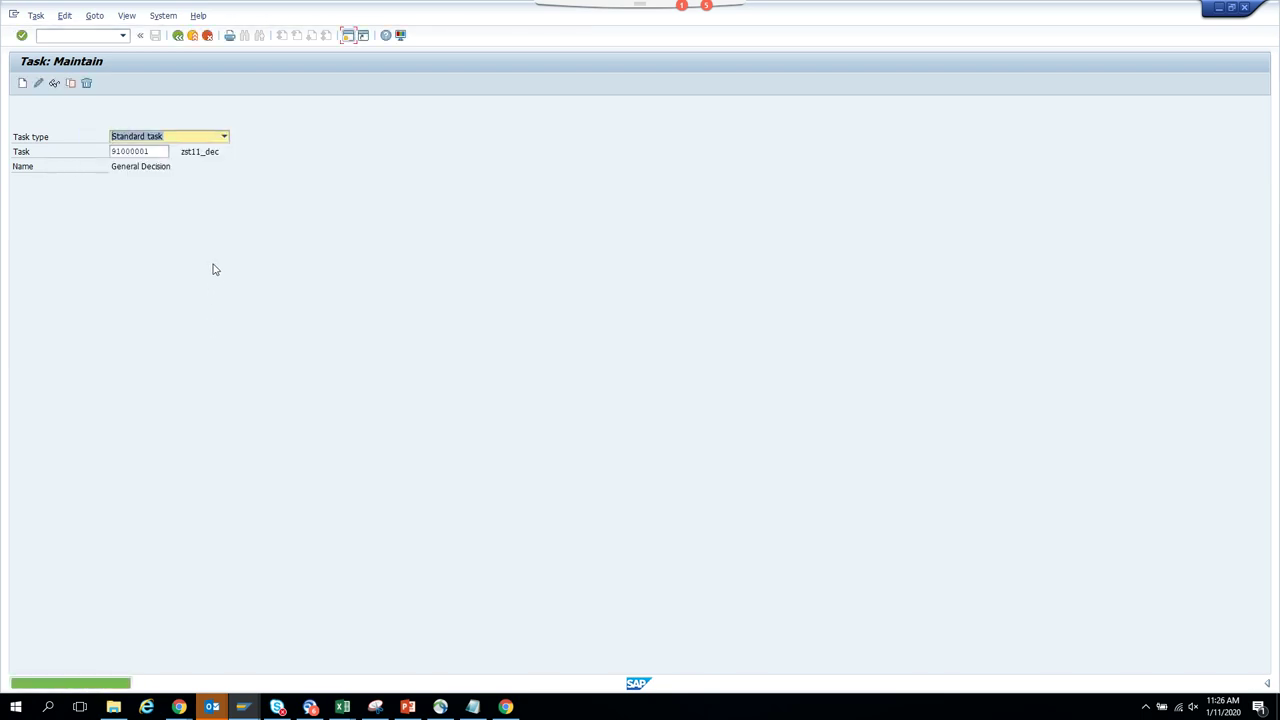
# Open the copied standard task for changes, transfer the missing container elements from the object method, and save it.
pyautogui.click(39, 83)
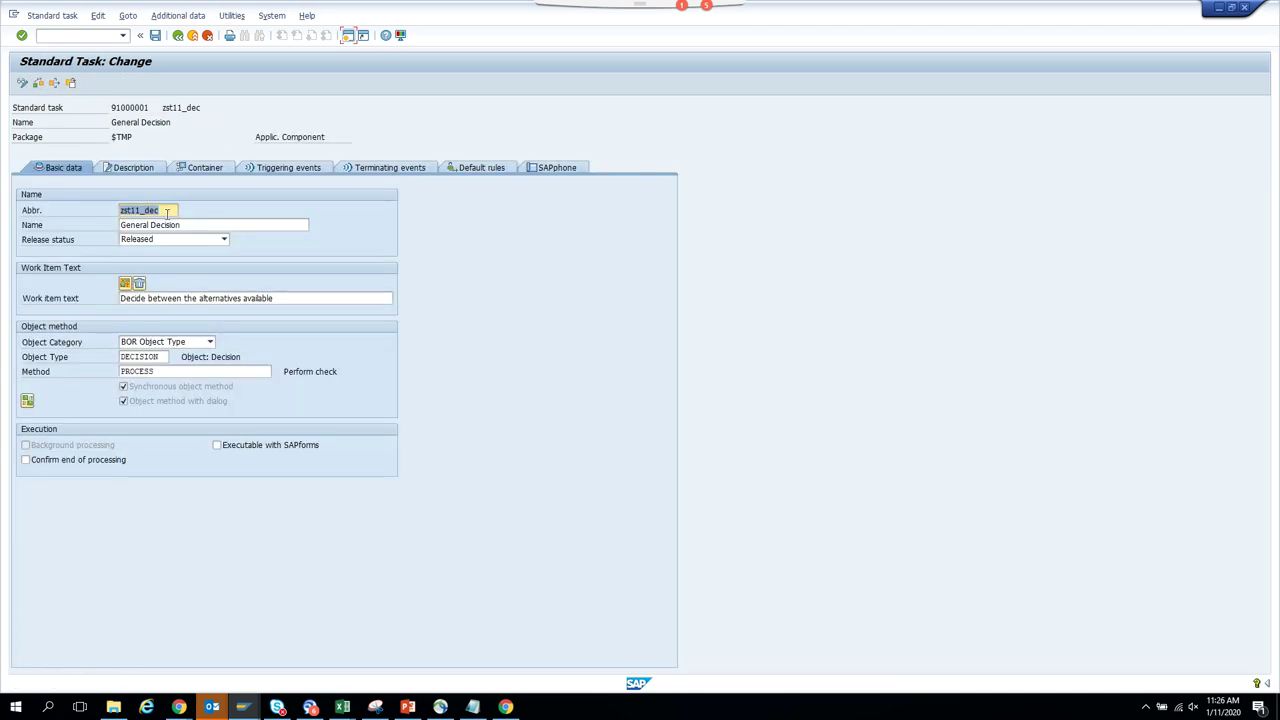
pyautogui.click(206, 169)
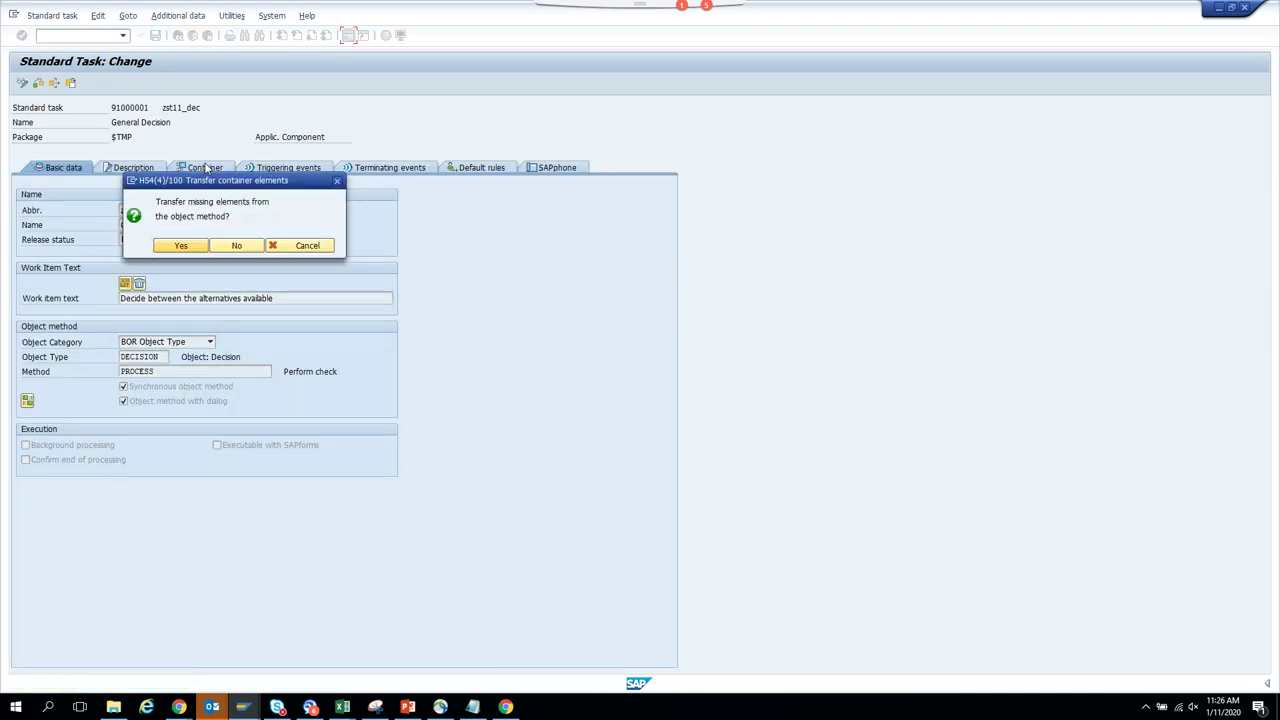
pyautogui.click(199, 248)
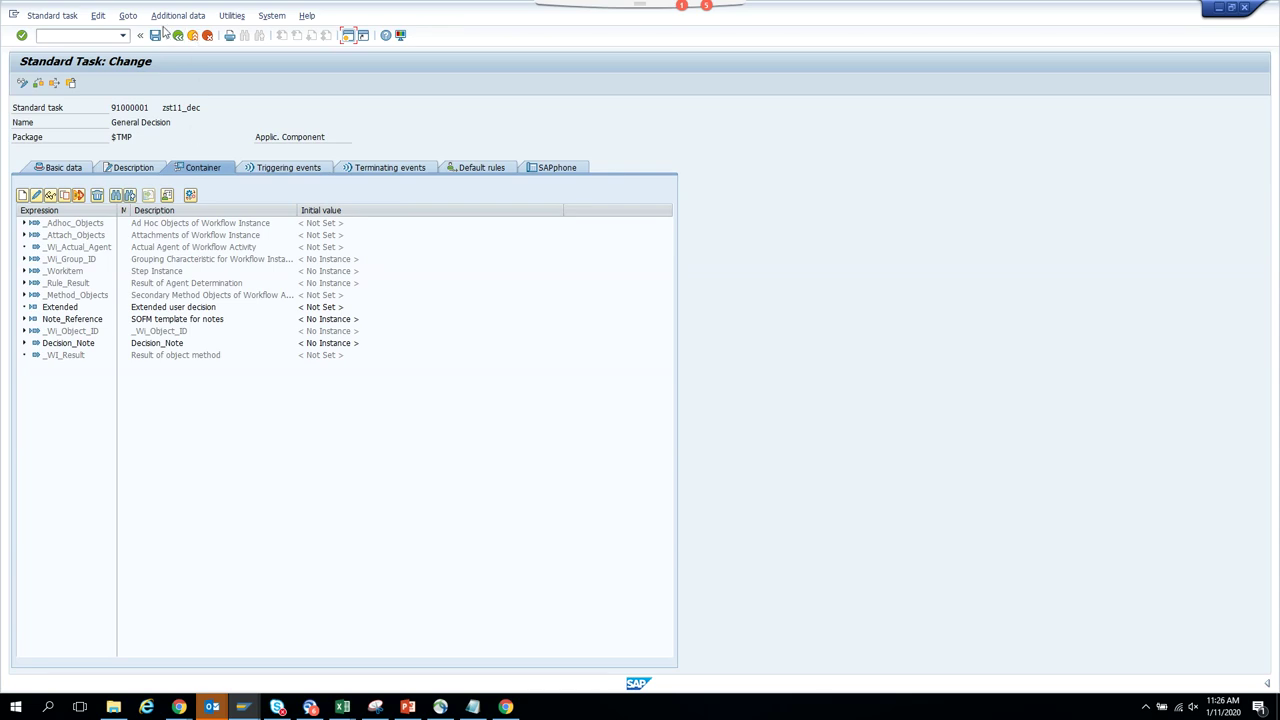
pyautogui.click(156, 38)
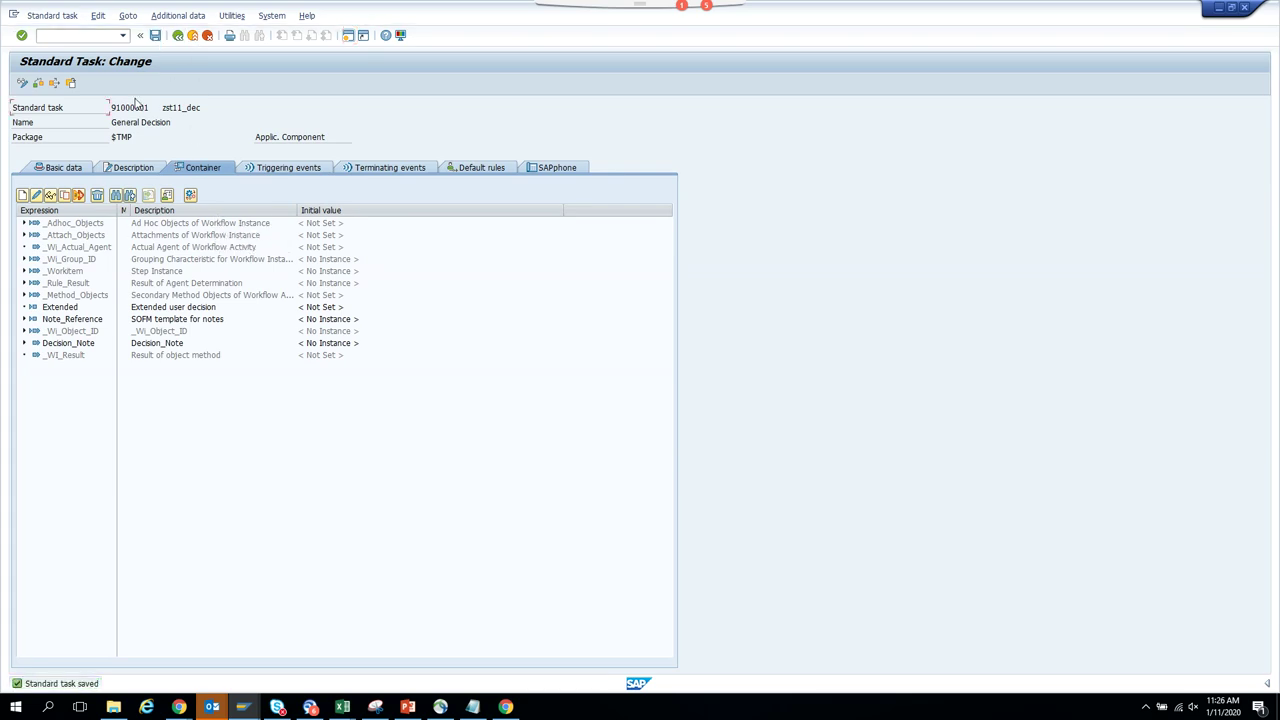
# Replace the user decision's task with TS91000001 and accept the proposed DECISION_NOTE container element and binding.
pyautogui.moveTo(149, 107); pyautogui.dragTo(3, 113)
pyautogui.press('F3')
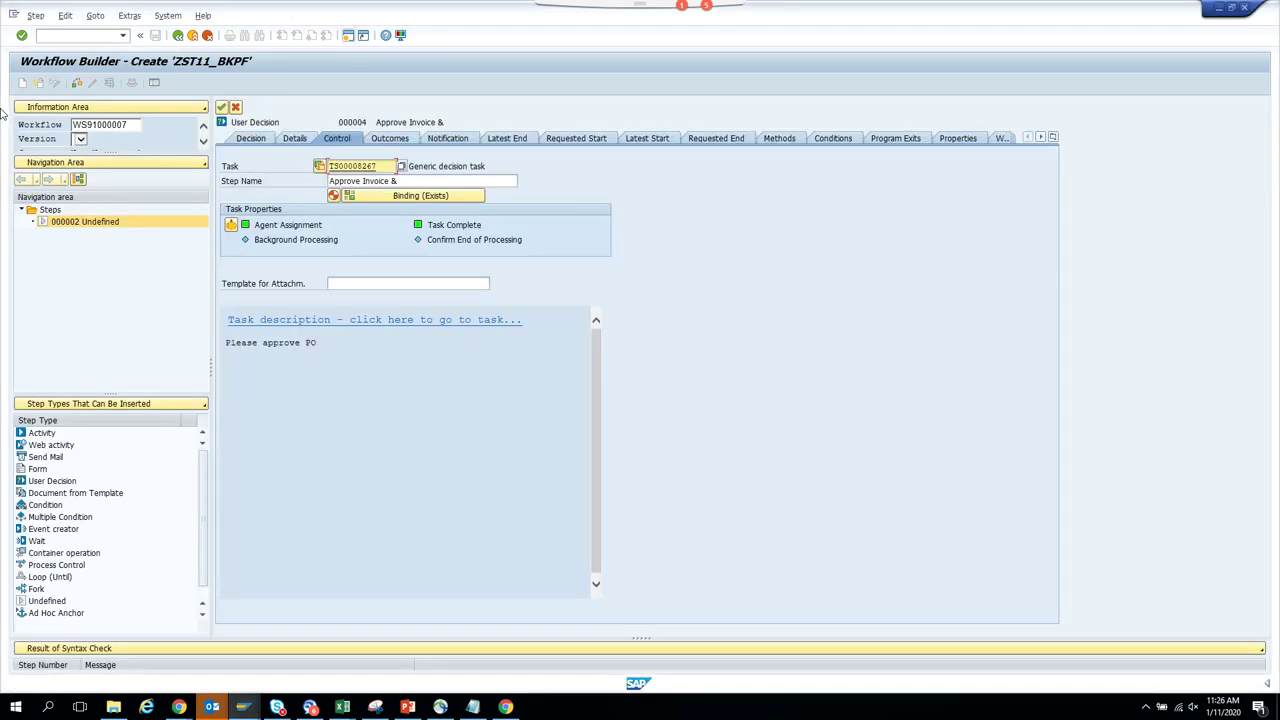
pyautogui.moveTo(385, 166); pyautogui.dragTo(340, 166)
pyautogui.click(338, 166)
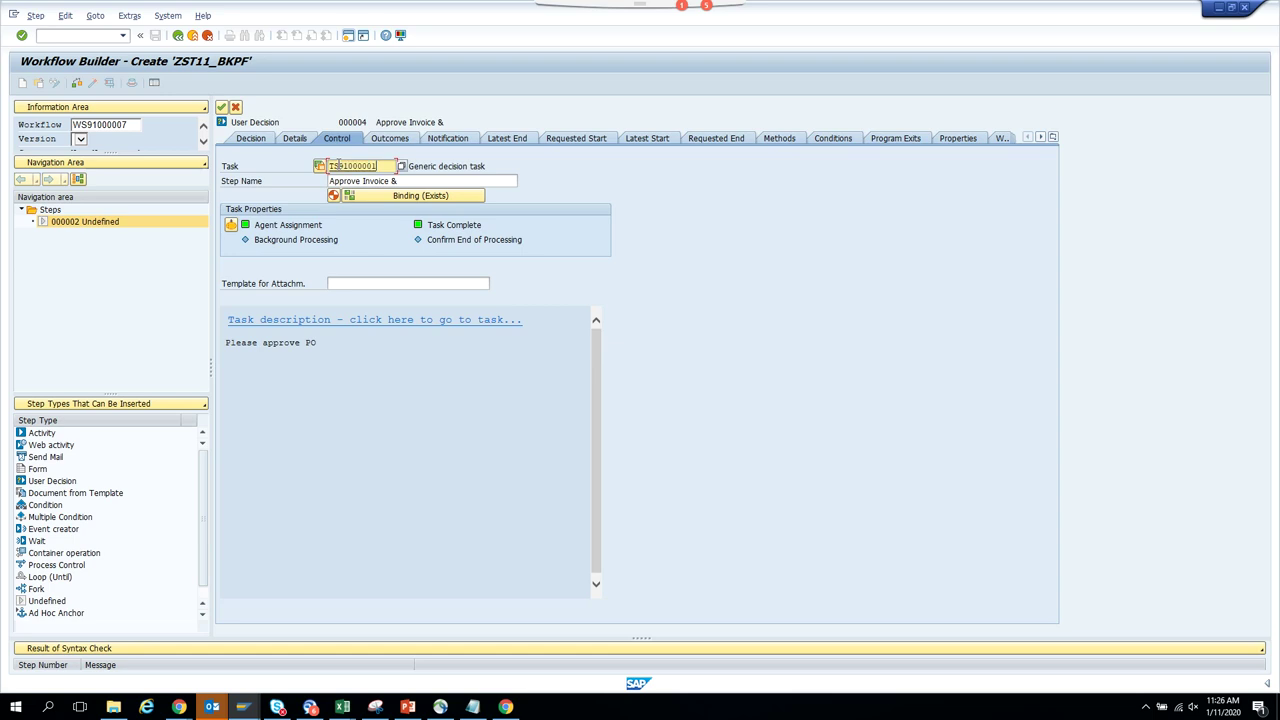
pyautogui.press('Return')
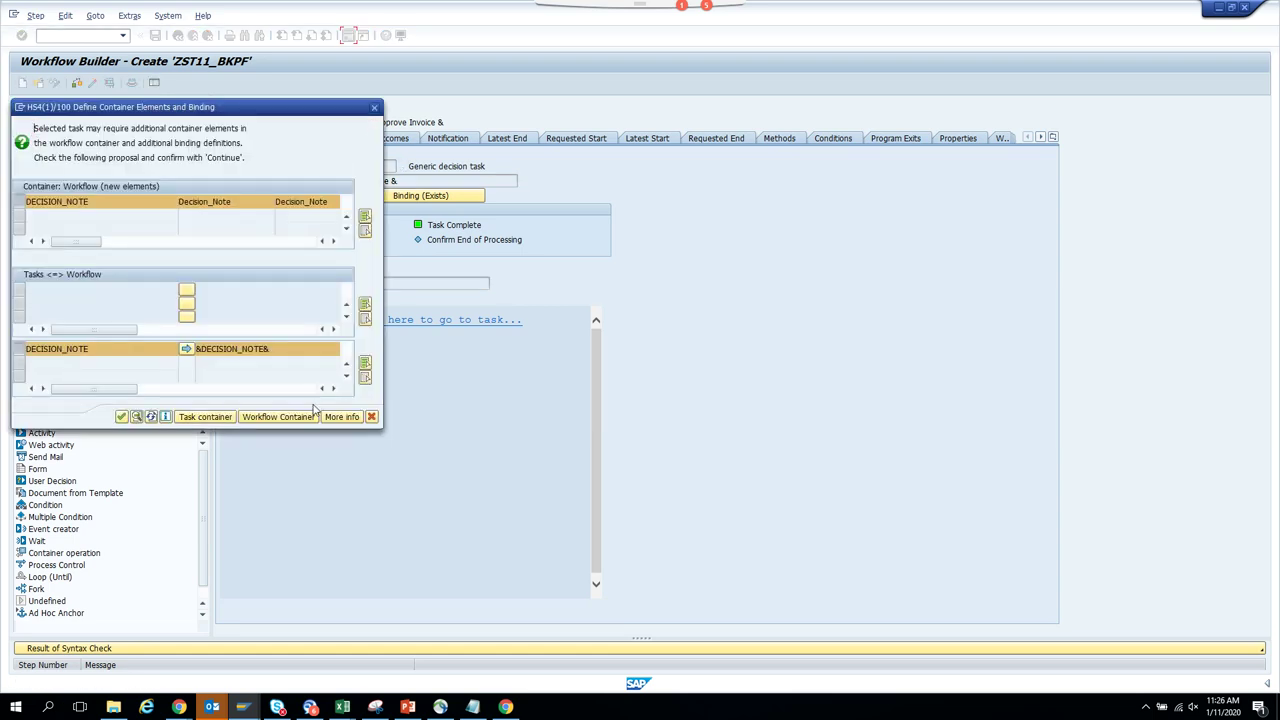
pyautogui.click(122, 416)
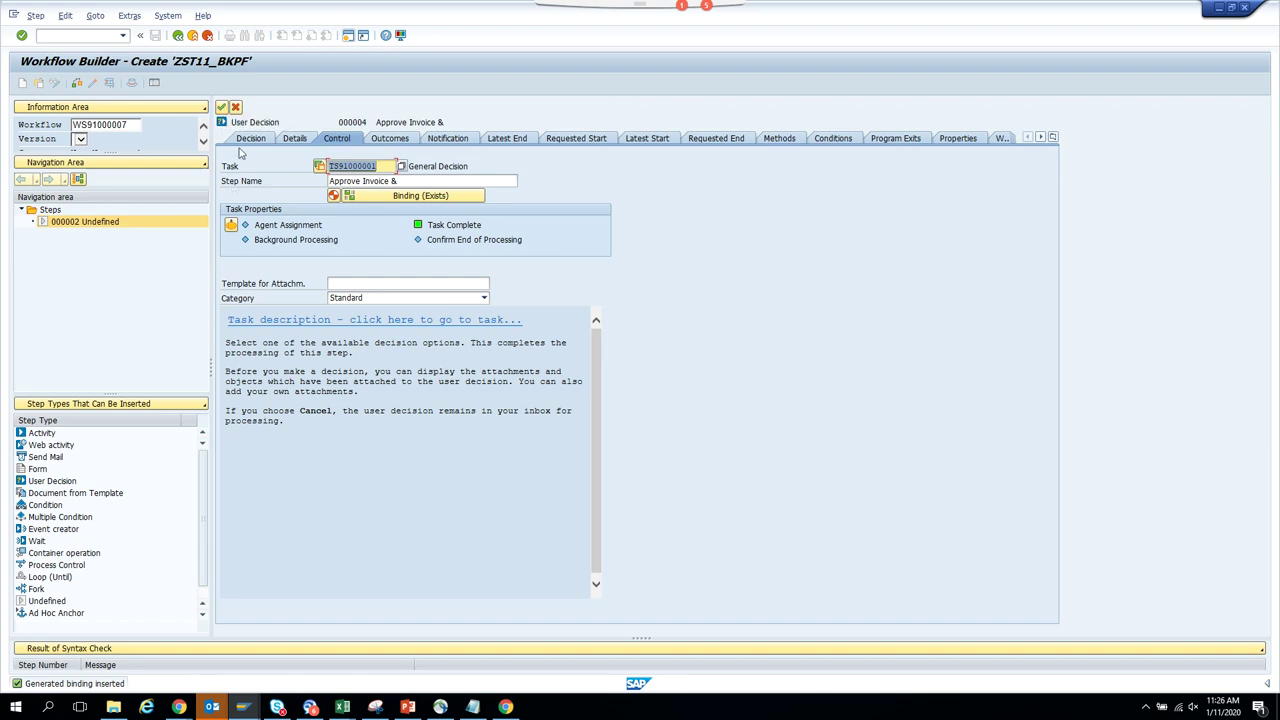
# In the agent assignment of task TS91000001, set the General Decision attributes to General Task.
pyautogui.click(252, 139)
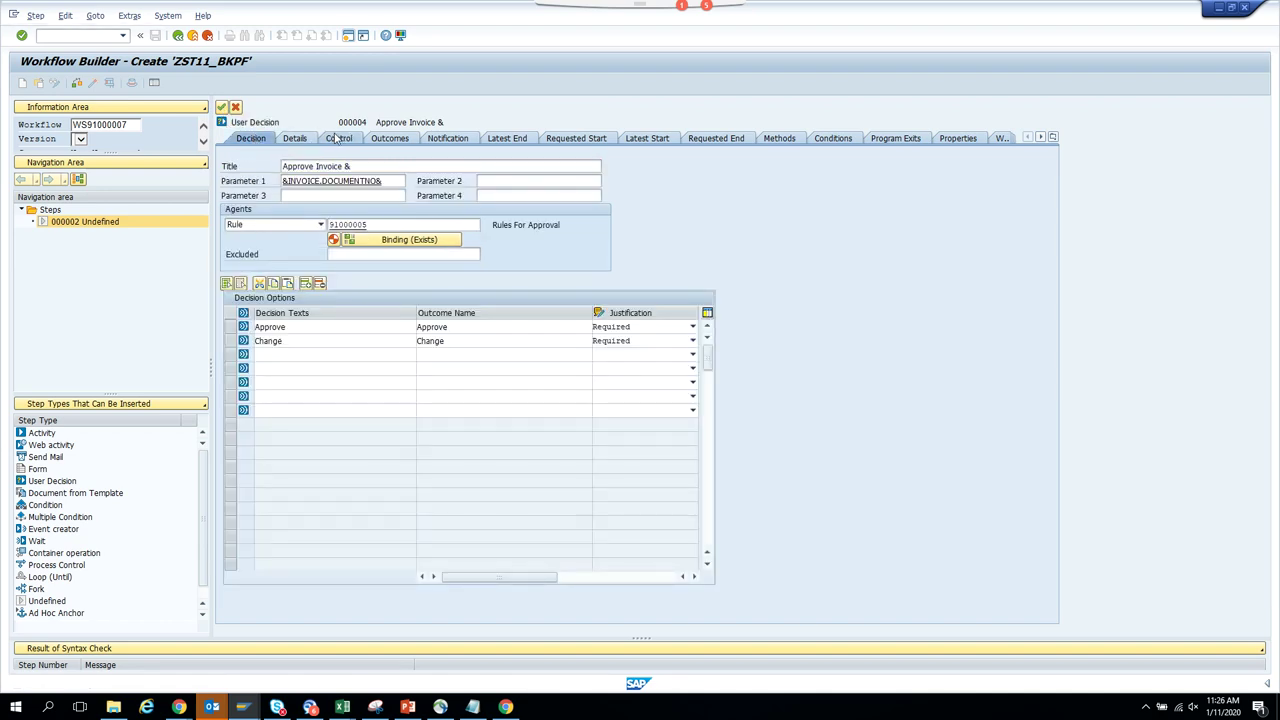
pyautogui.click(337, 139)
pyautogui.click(231, 226)
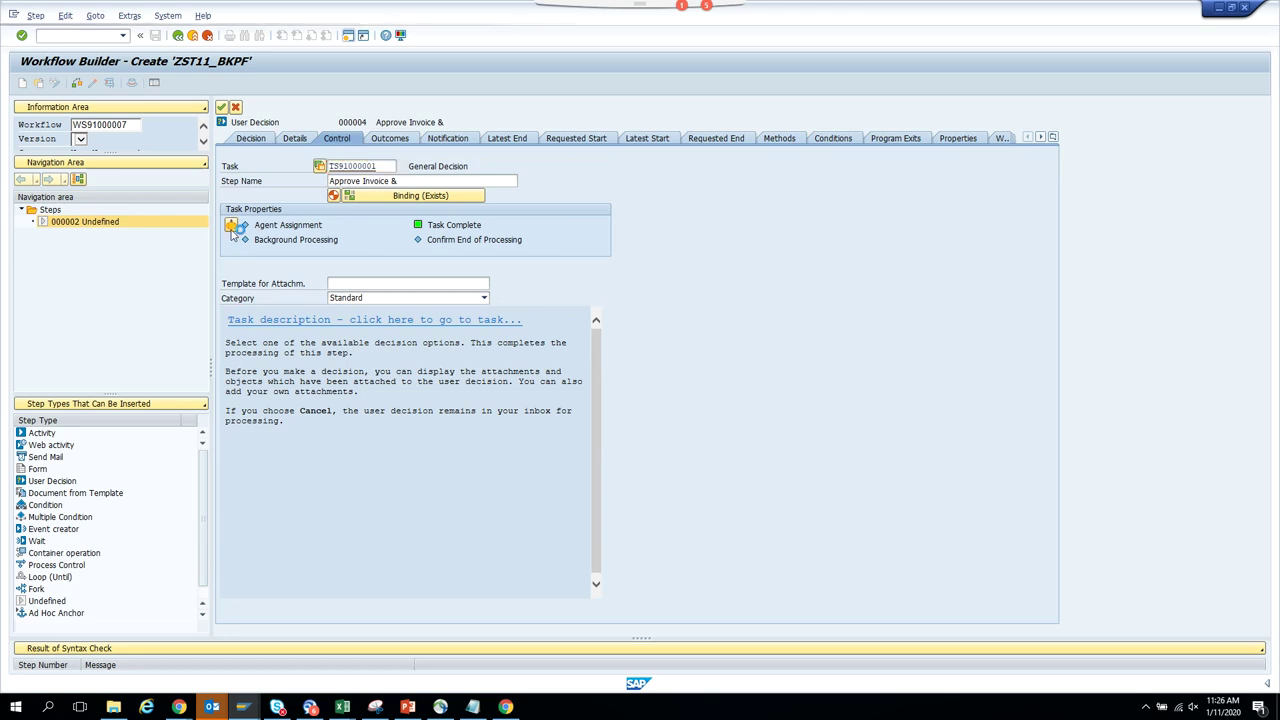
pyautogui.click(33, 121)
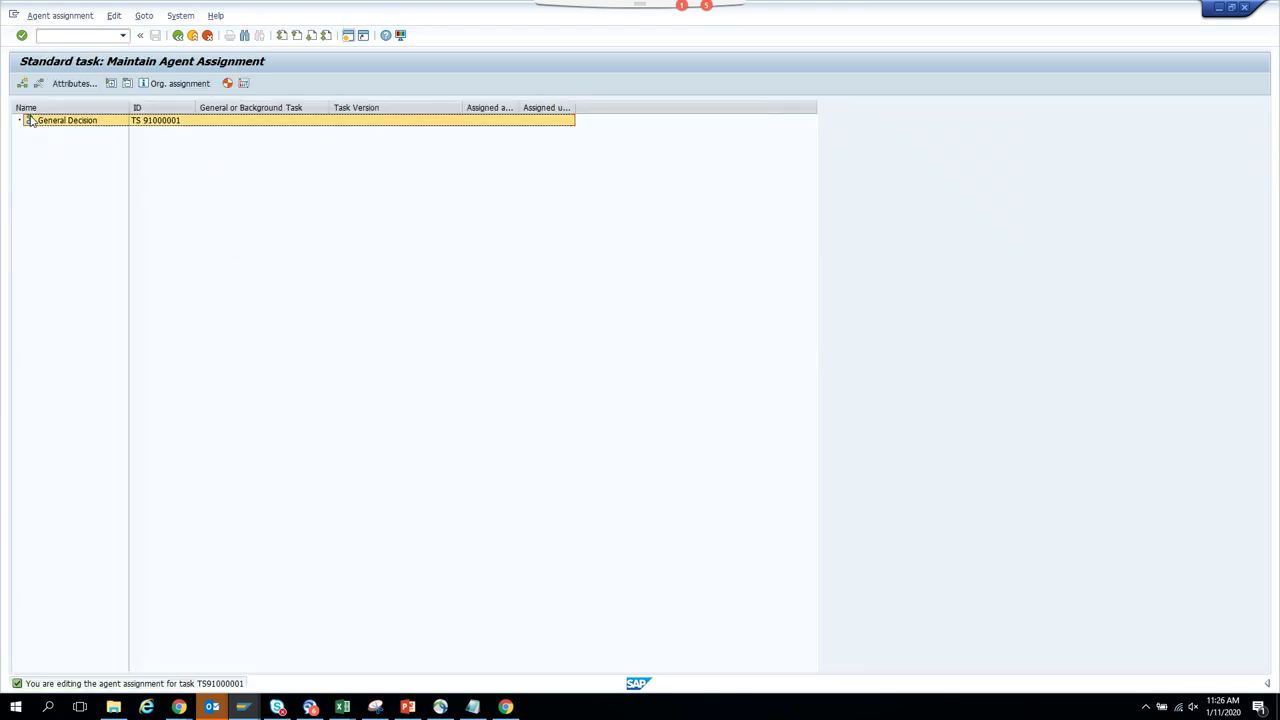
pyautogui.click(72, 84)
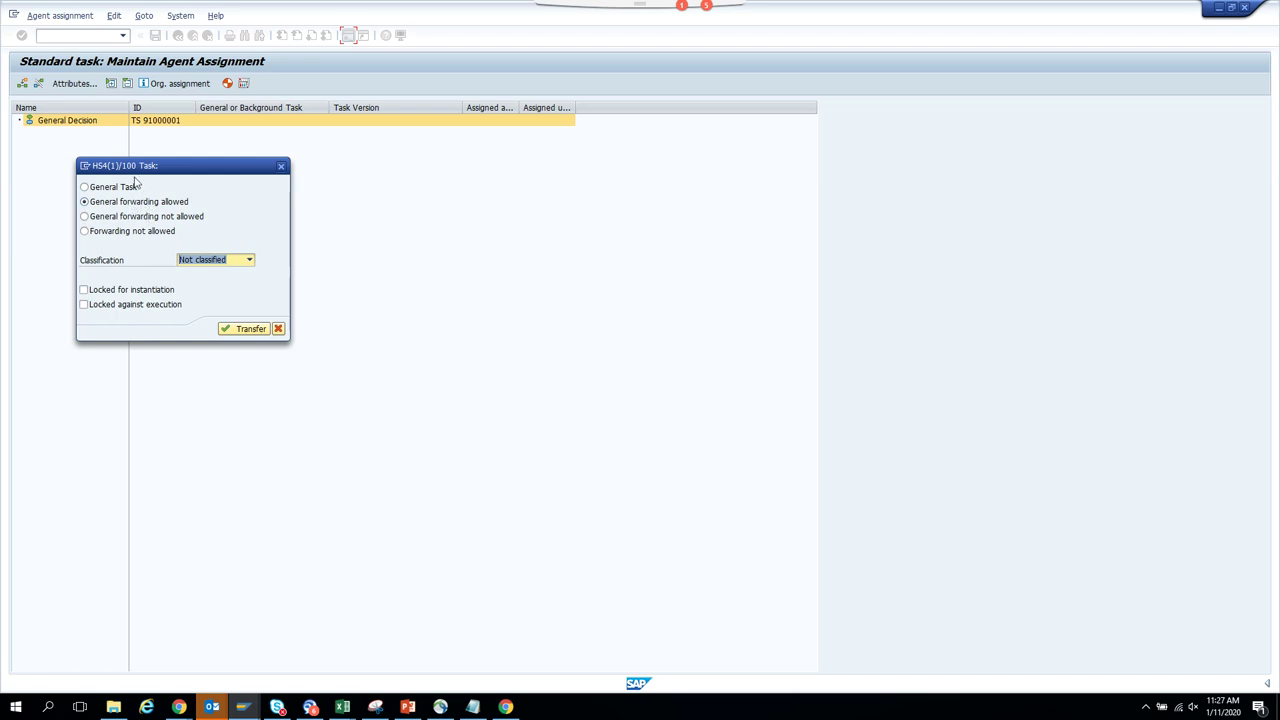
pyautogui.click(130, 186)
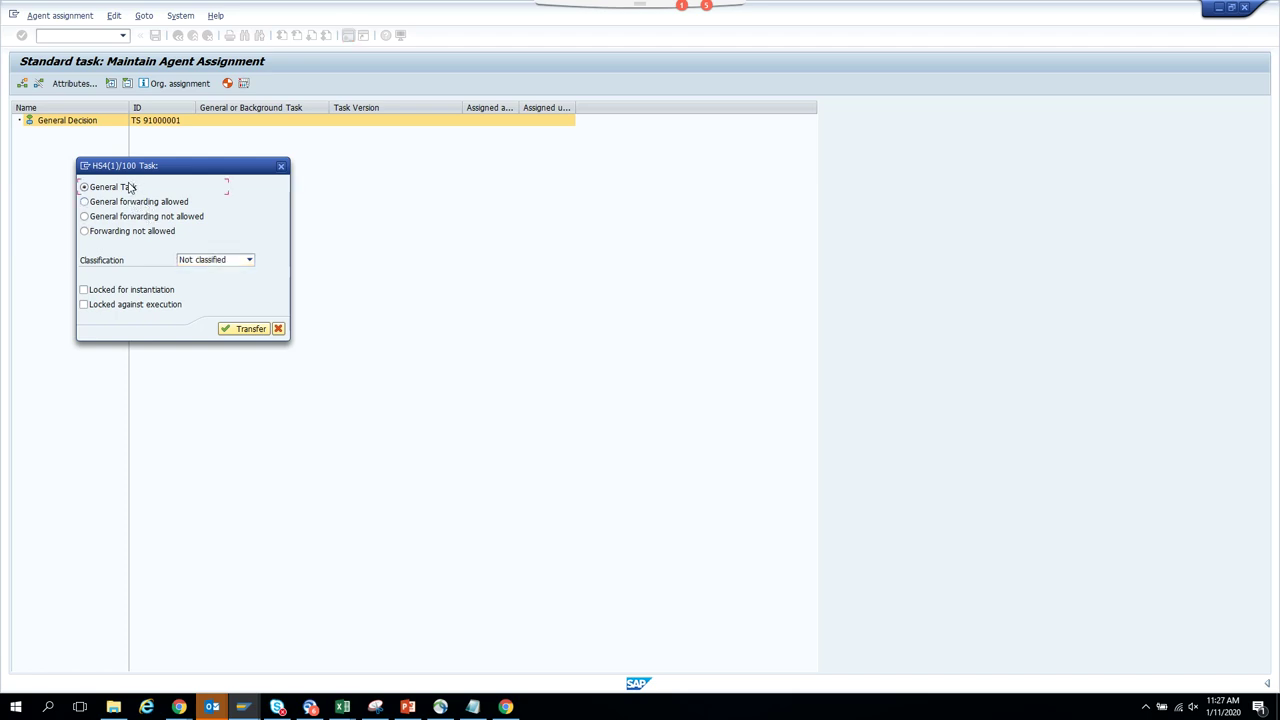
pyautogui.click(235, 328)
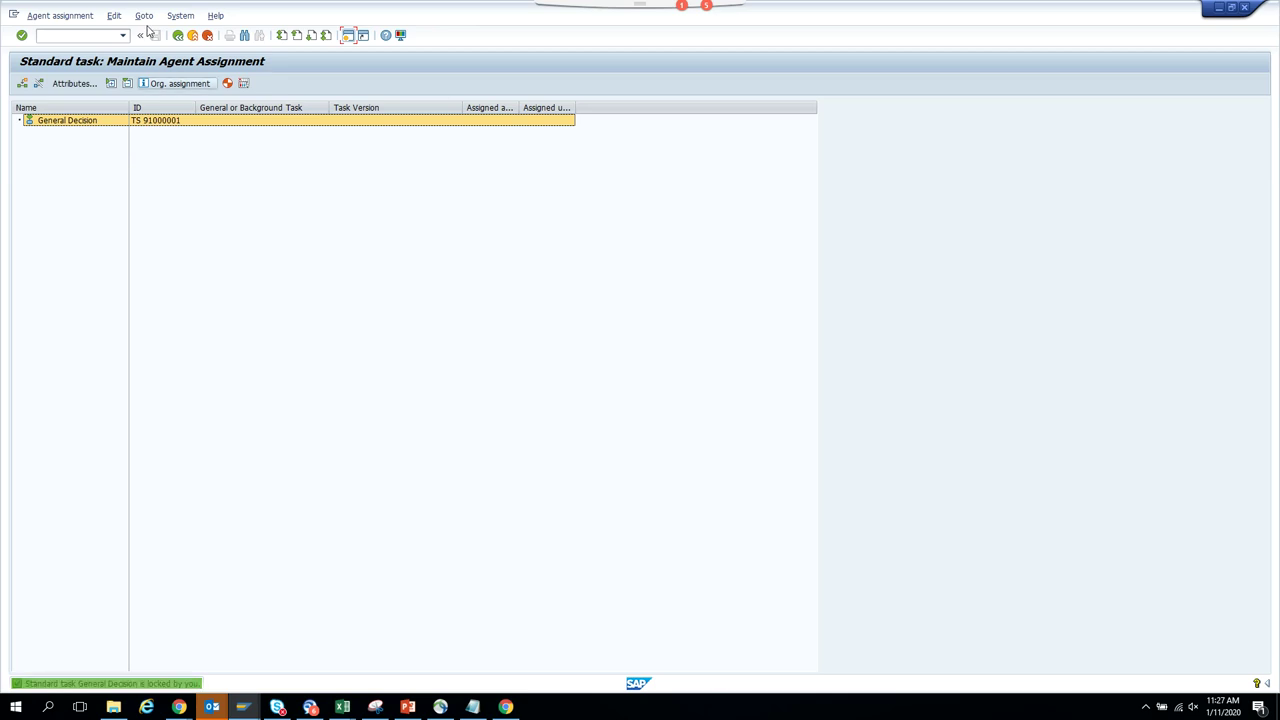
pyautogui.click(178, 36)
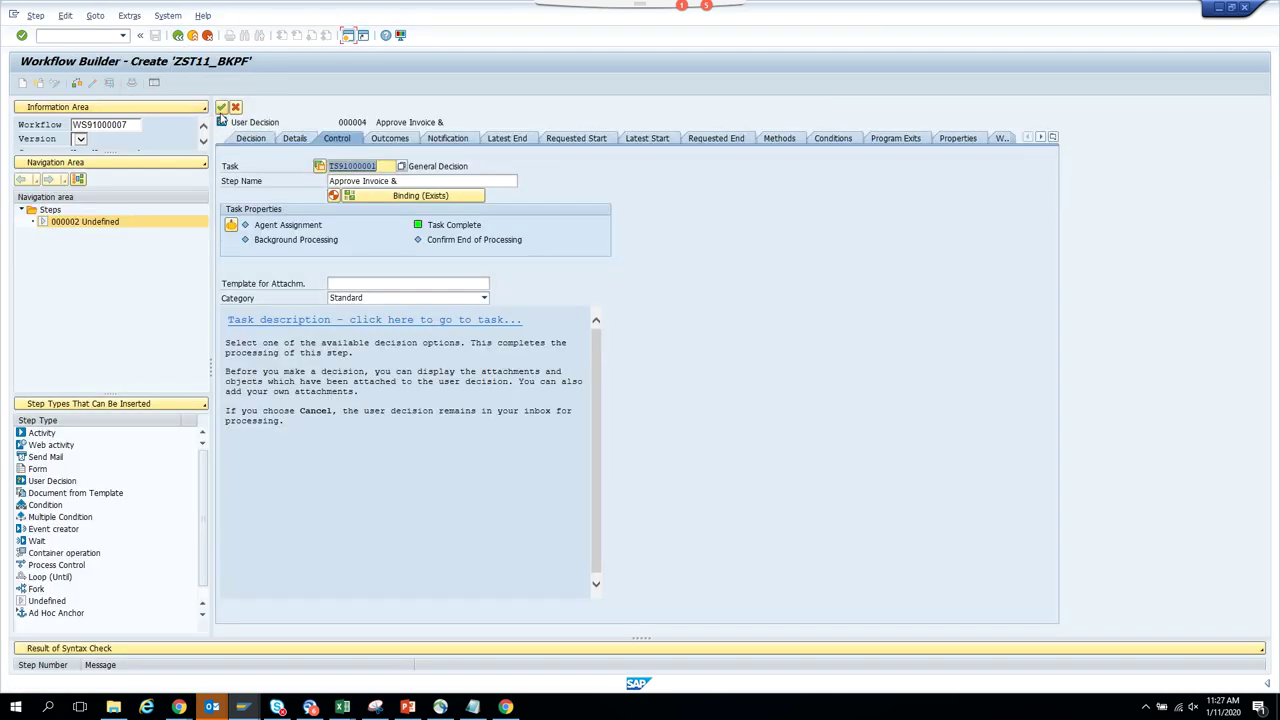
# Transfer the finished decision step into the workflow, save it, and activate it as a newly generated version.
pyautogui.click(221, 107)
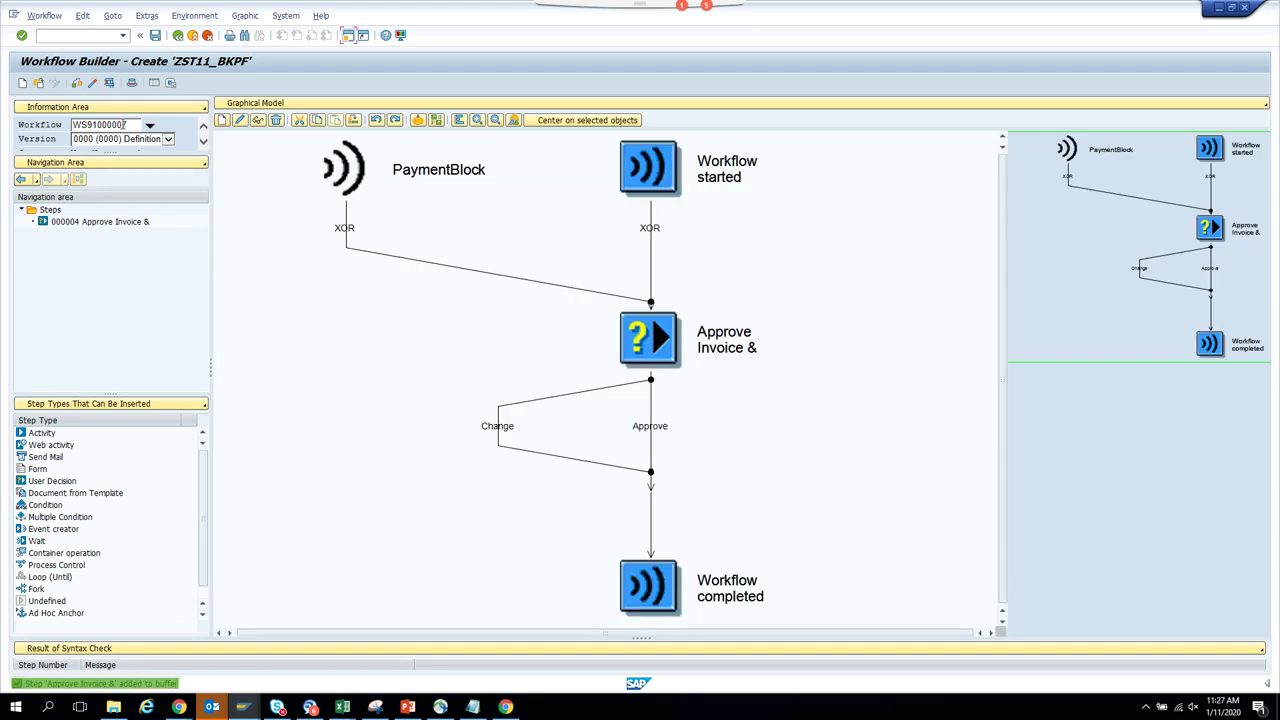
pyautogui.click(155, 36)
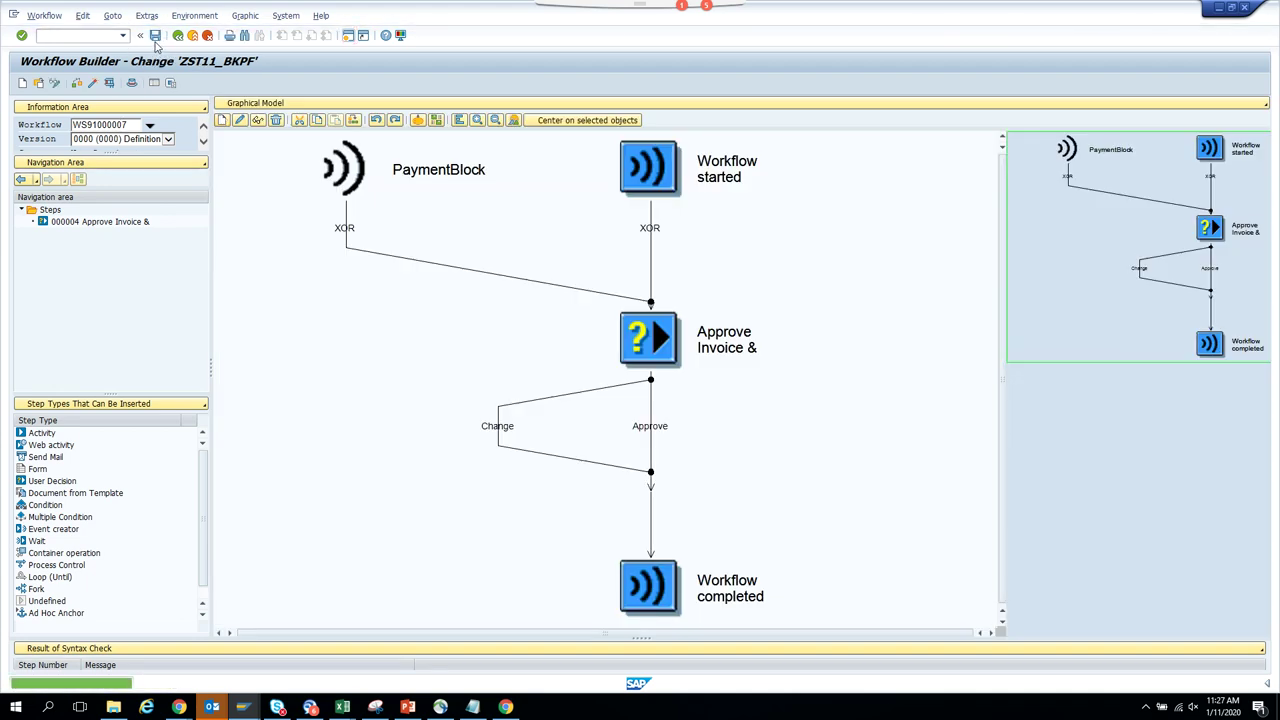
pyautogui.click(50, 16)
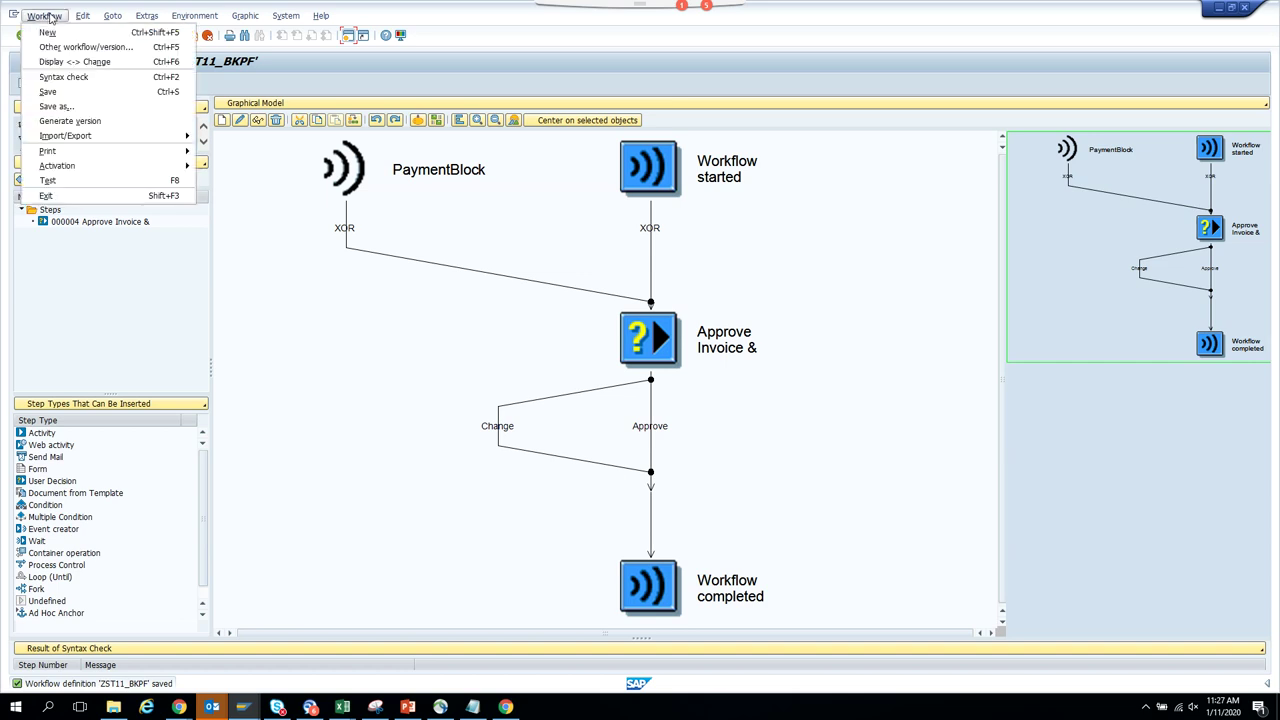
pyautogui.click(110, 121)
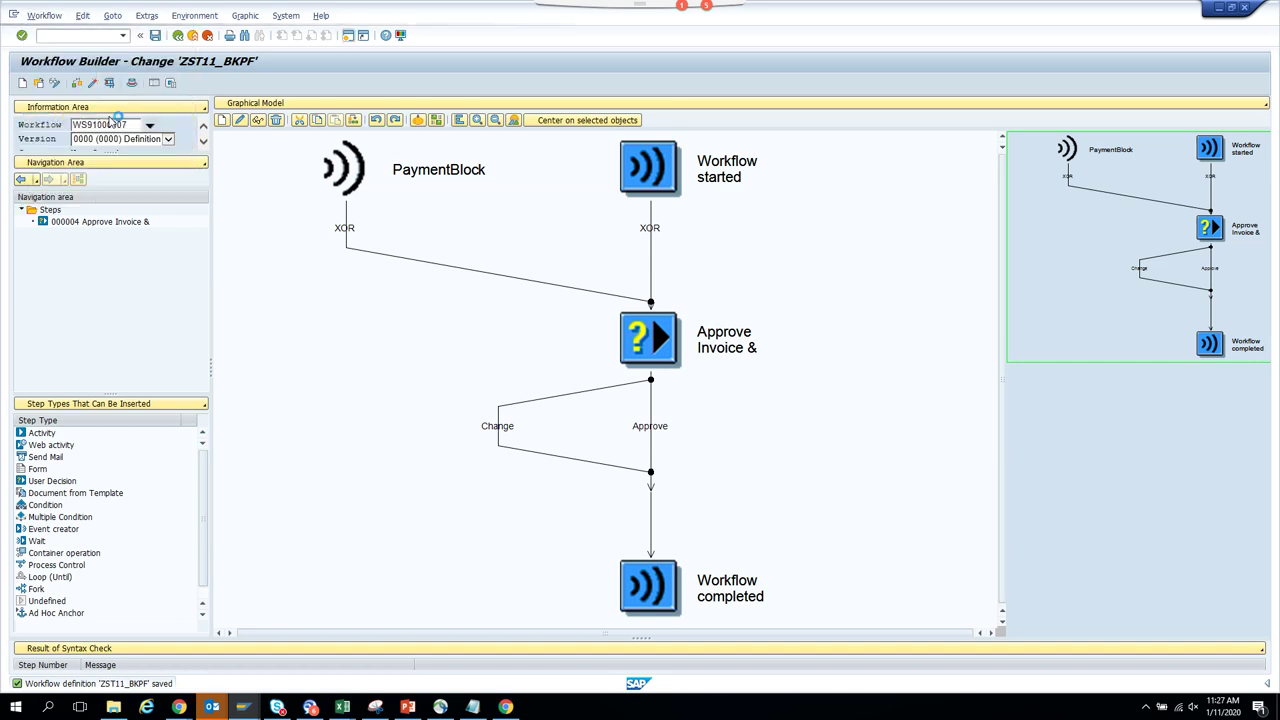
pyautogui.click(93, 86)
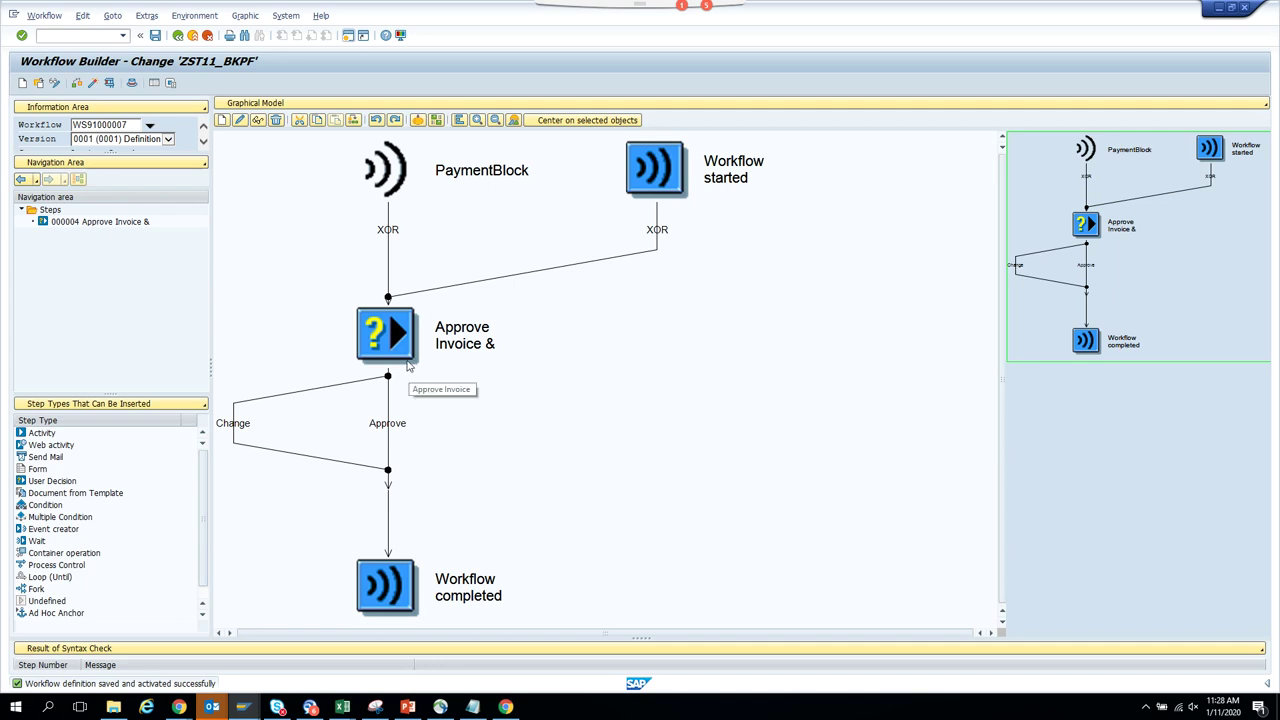
pyautogui.click(387, 428)
pyautogui.rightClick(387, 429)
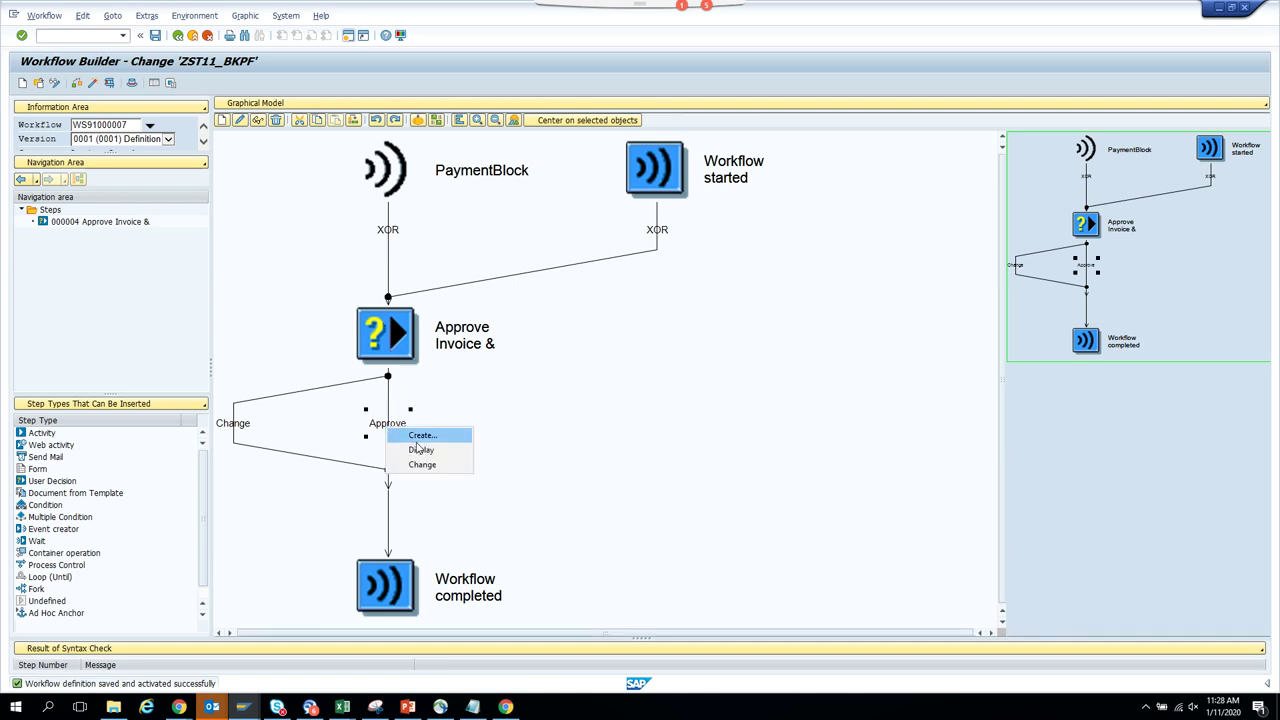
pyautogui.click(420, 436)
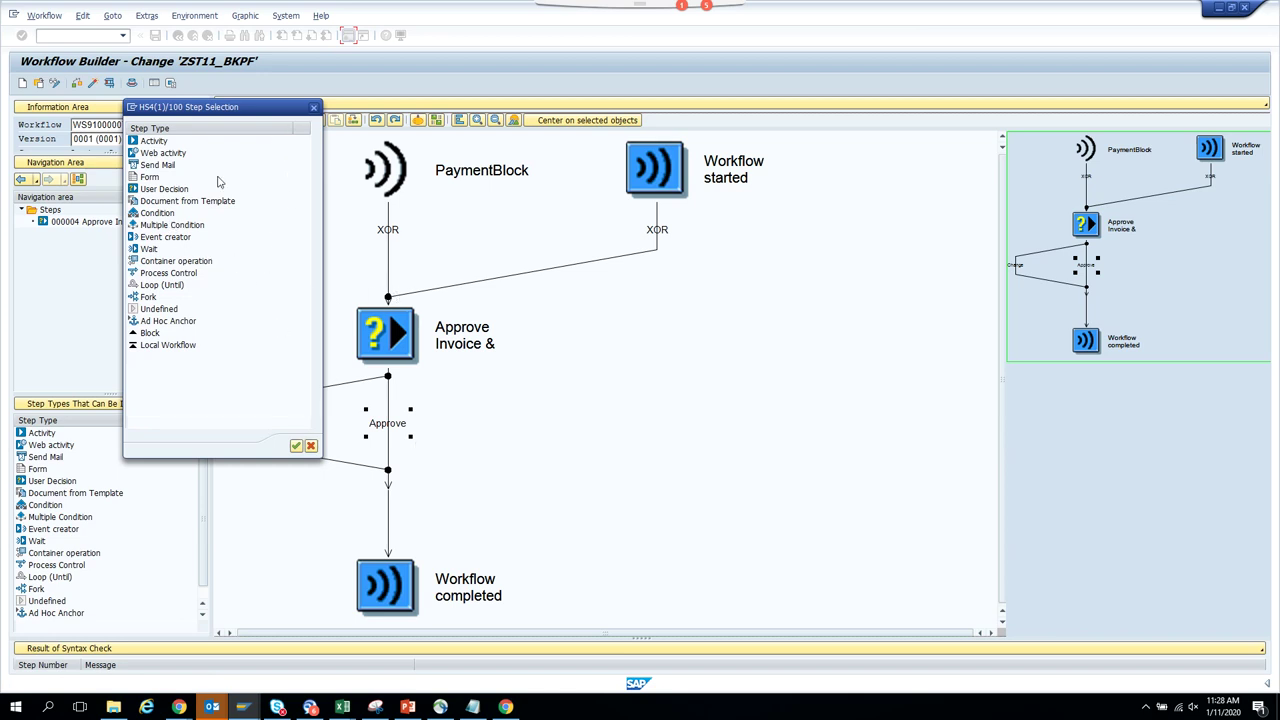
pyautogui.click(312, 108)
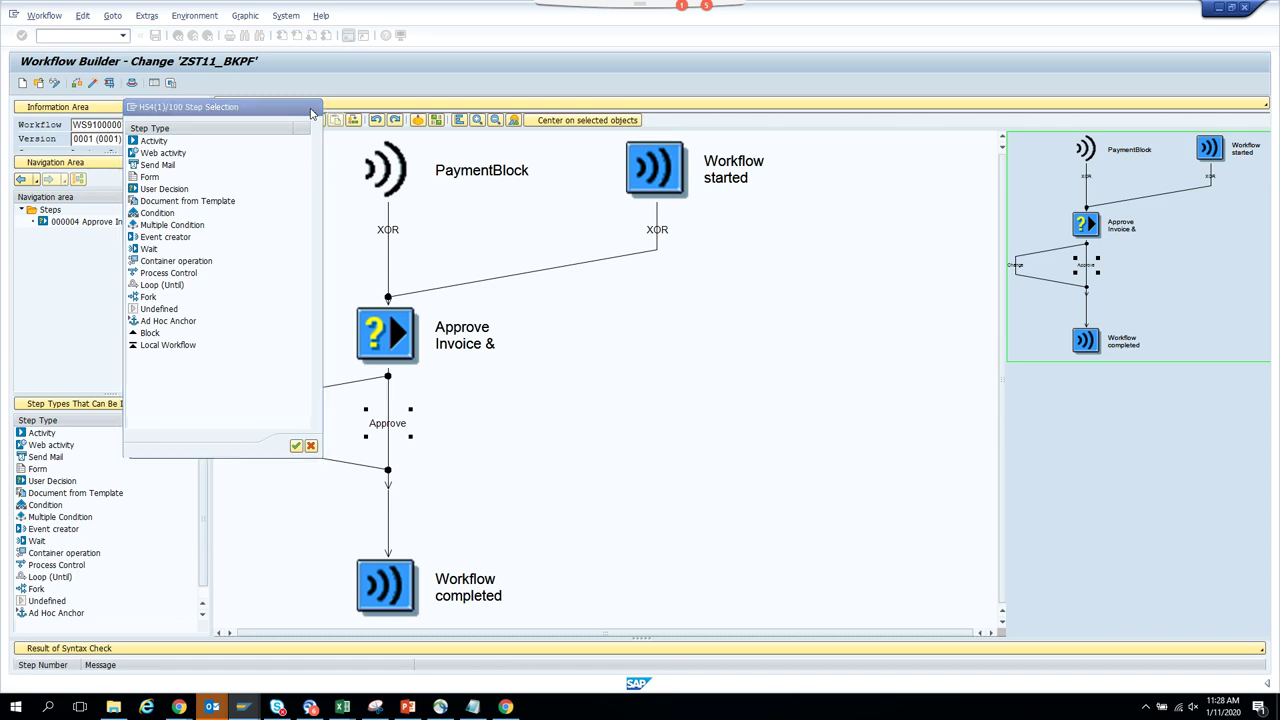
# In the Approve Invoice decision, change the first option's decision text to Release.
pyautogui.click(418, 334)
pyautogui.doubleClick(418, 334)
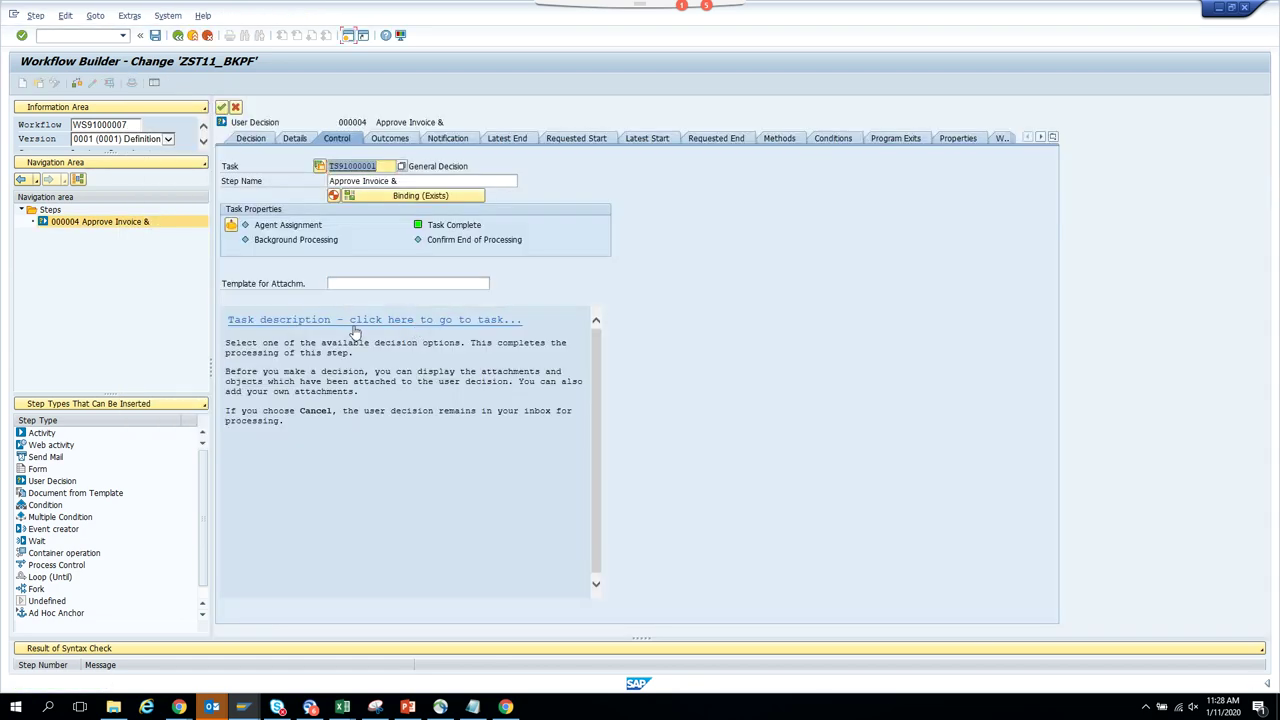
pyautogui.click(252, 138)
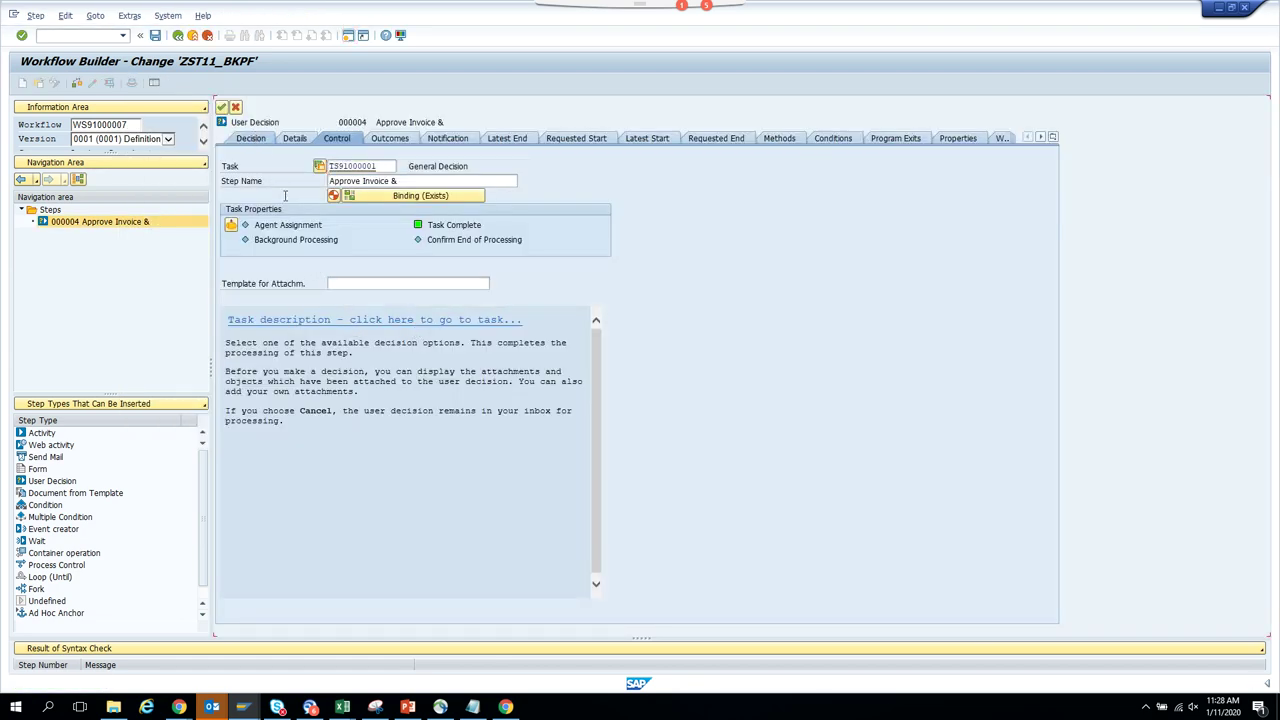
pyautogui.click(292, 327)
pyautogui.write('Release')
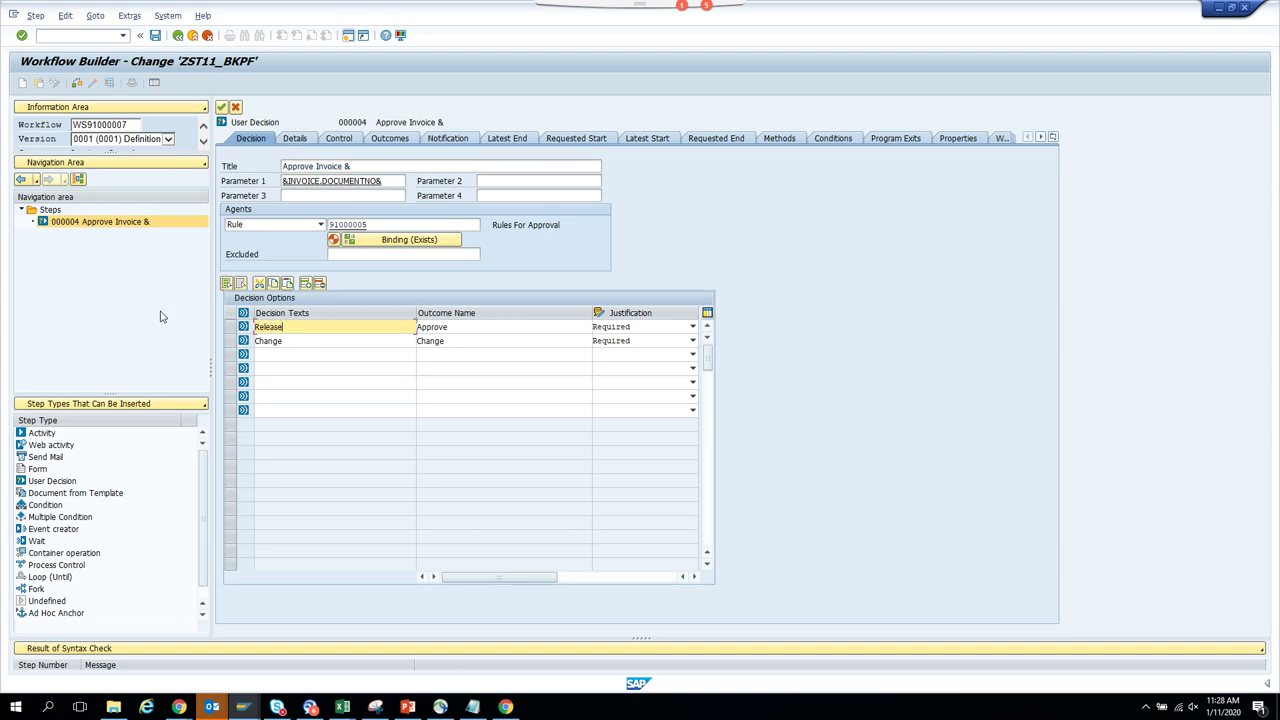
# Set the first decision option's outcome name to Release and transfer the decision step into the workflow.
pyautogui.press('Tab')
pyautogui.write('Release')
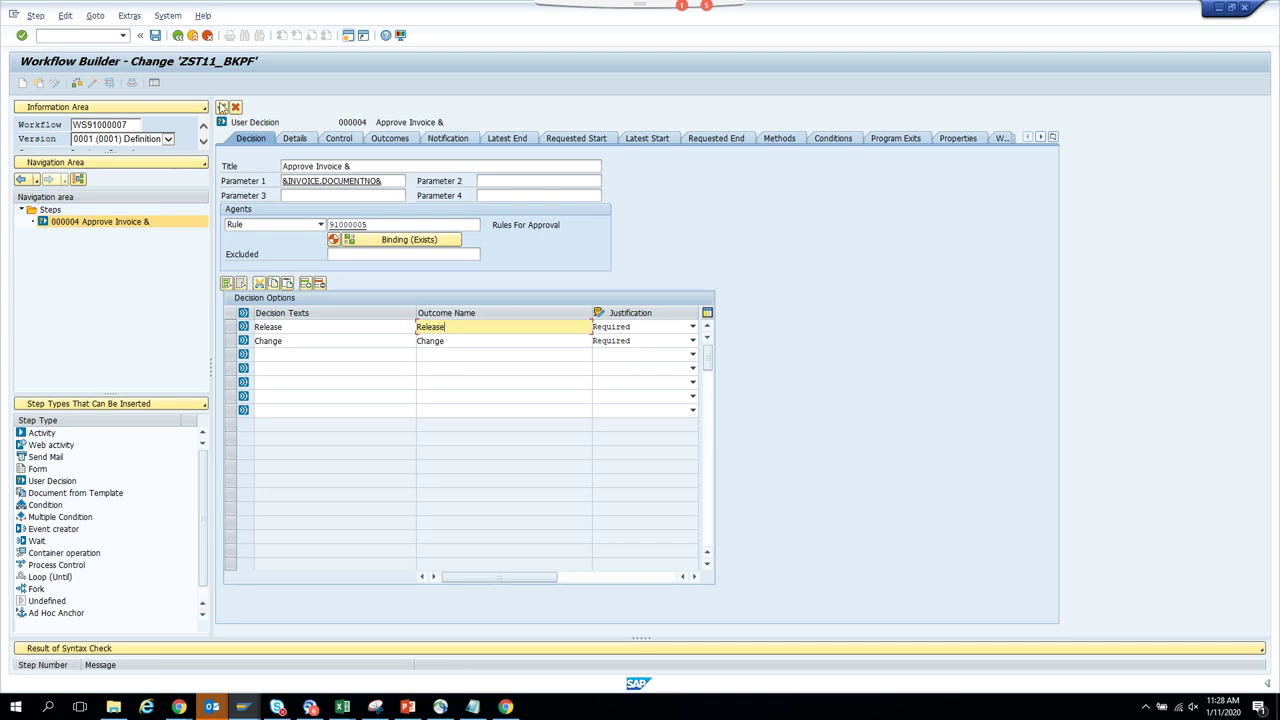
pyautogui.click(221, 106)
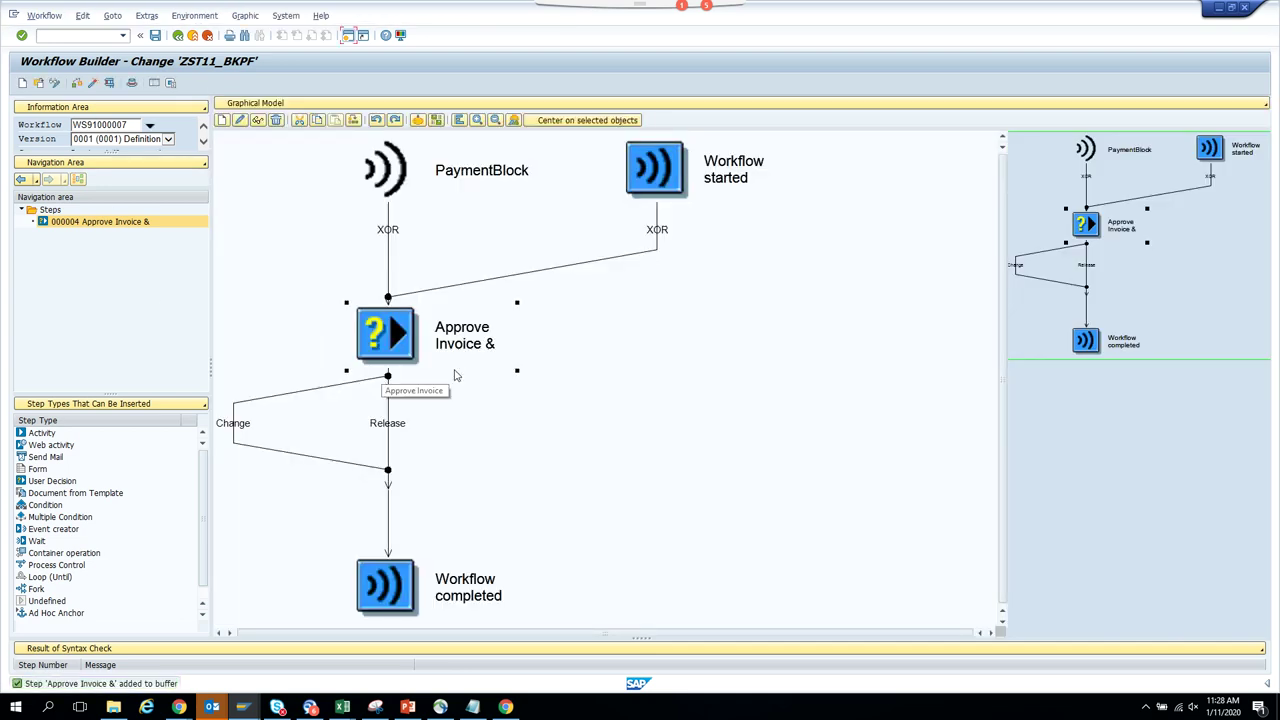
# Open the agent assignment of task TS91000001 from the Approve Invoice decision and select its General Decision entry.
pyautogui.doubleClick(456, 354)
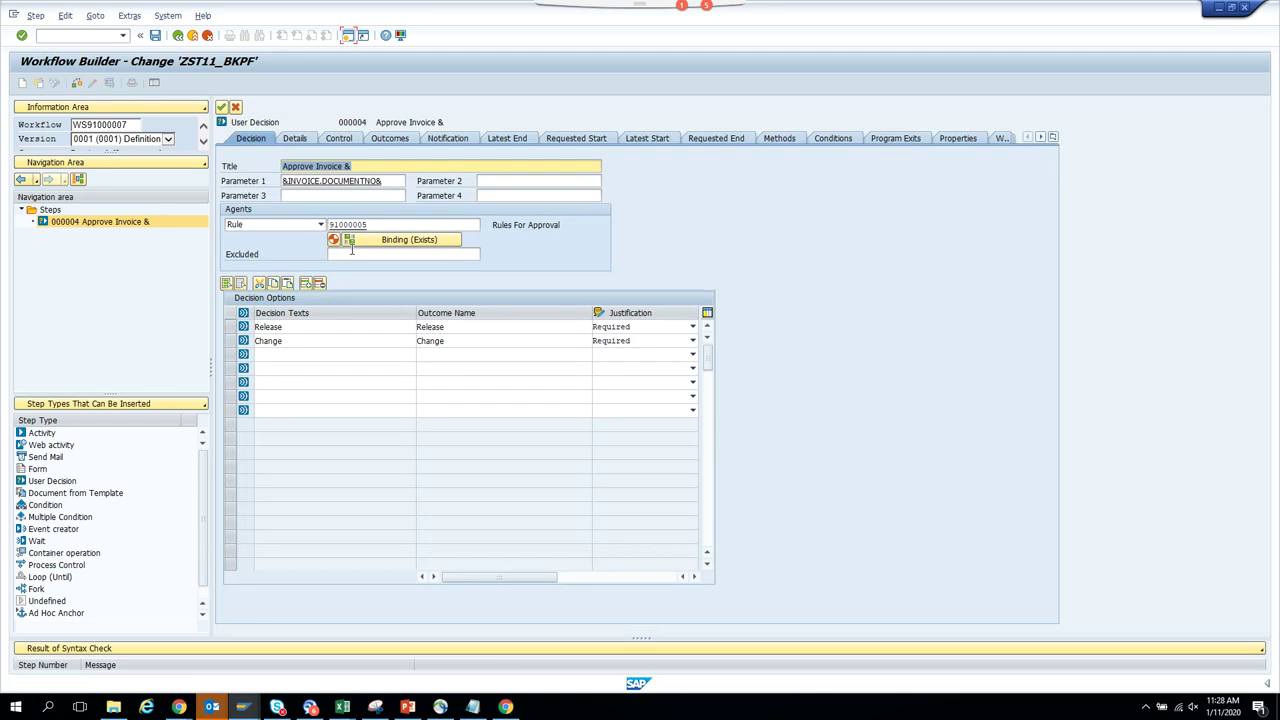
pyautogui.click(341, 140)
pyautogui.click(231, 225)
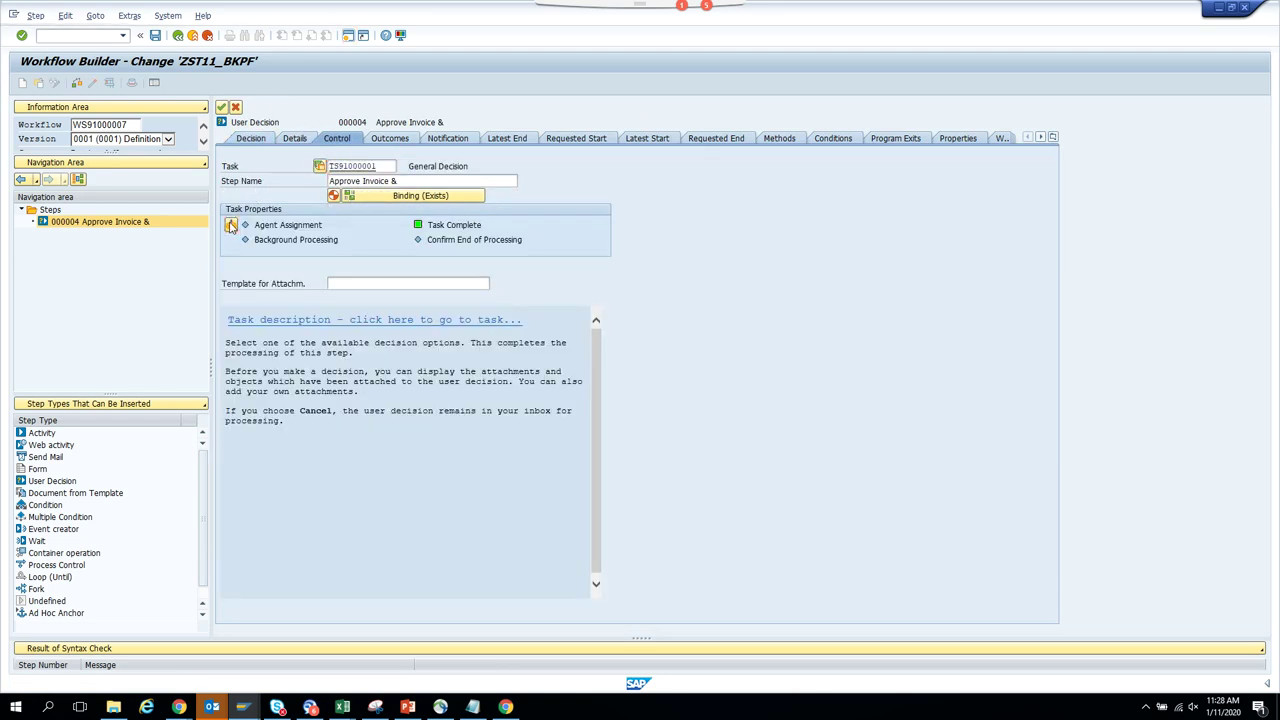
pyautogui.click(60, 122)
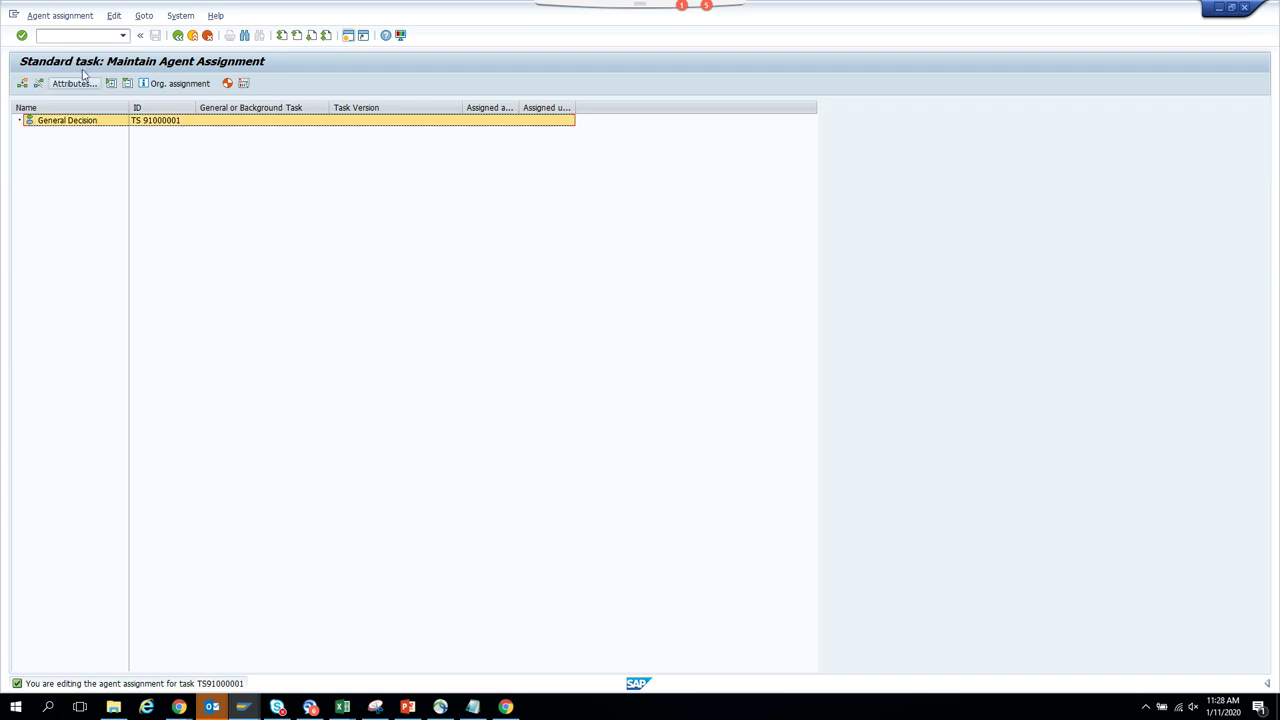
# Try to set the General Decision attributes to General Task while the task is still open in another session.
pyautogui.click(74, 83)
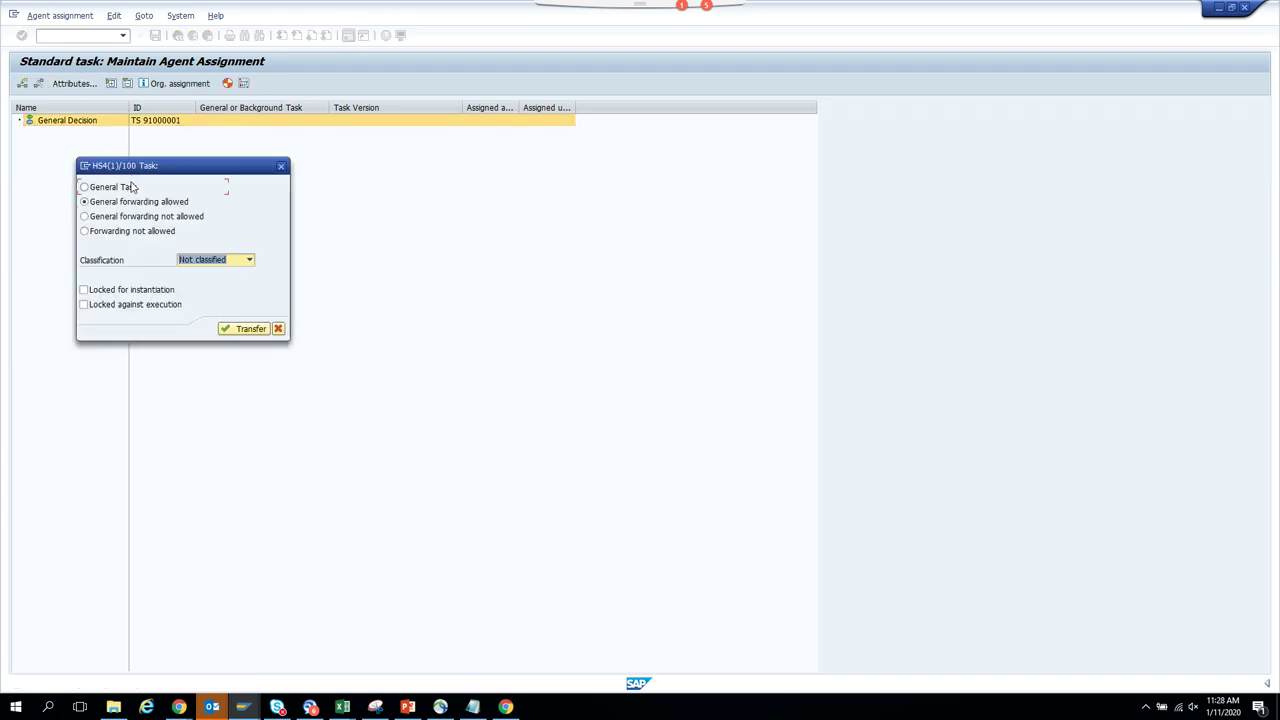
pyautogui.click(132, 187)
pyautogui.click(248, 329)
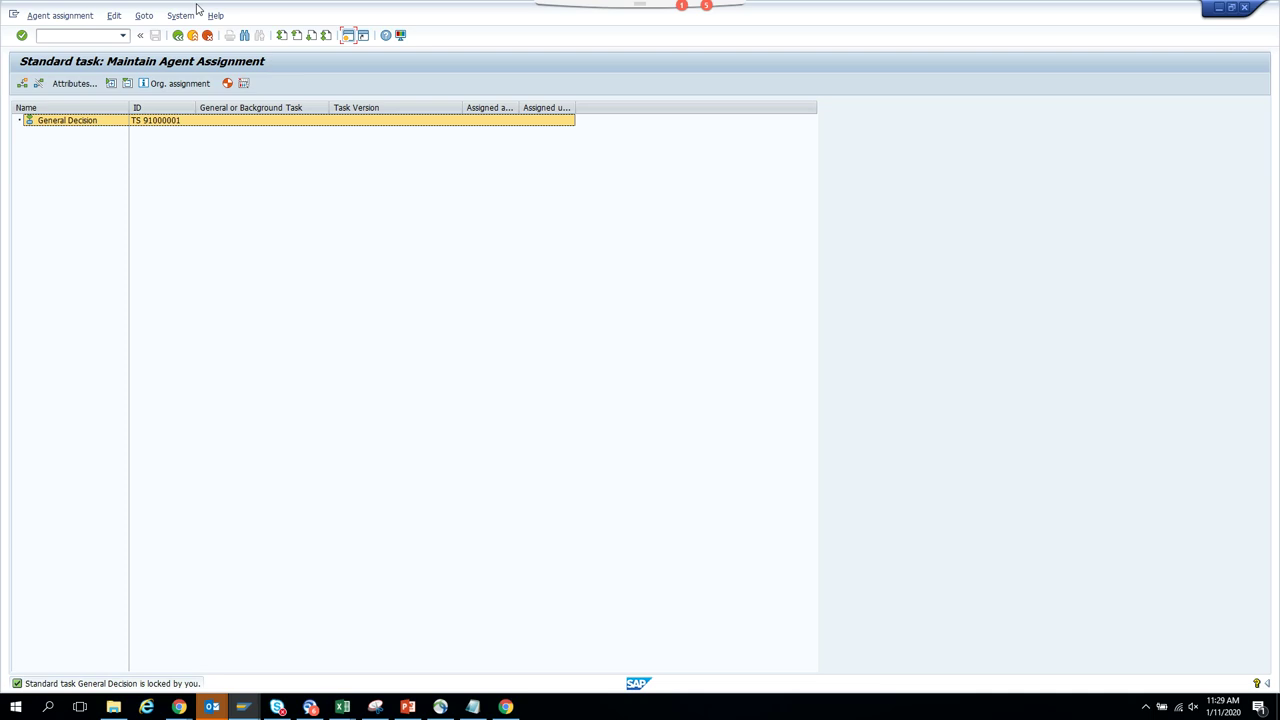
# Leave change mode of standard task 91000001 in the other SAP session, releasing its lock, and return to the agent assignment.
pyautogui.click(243, 707)
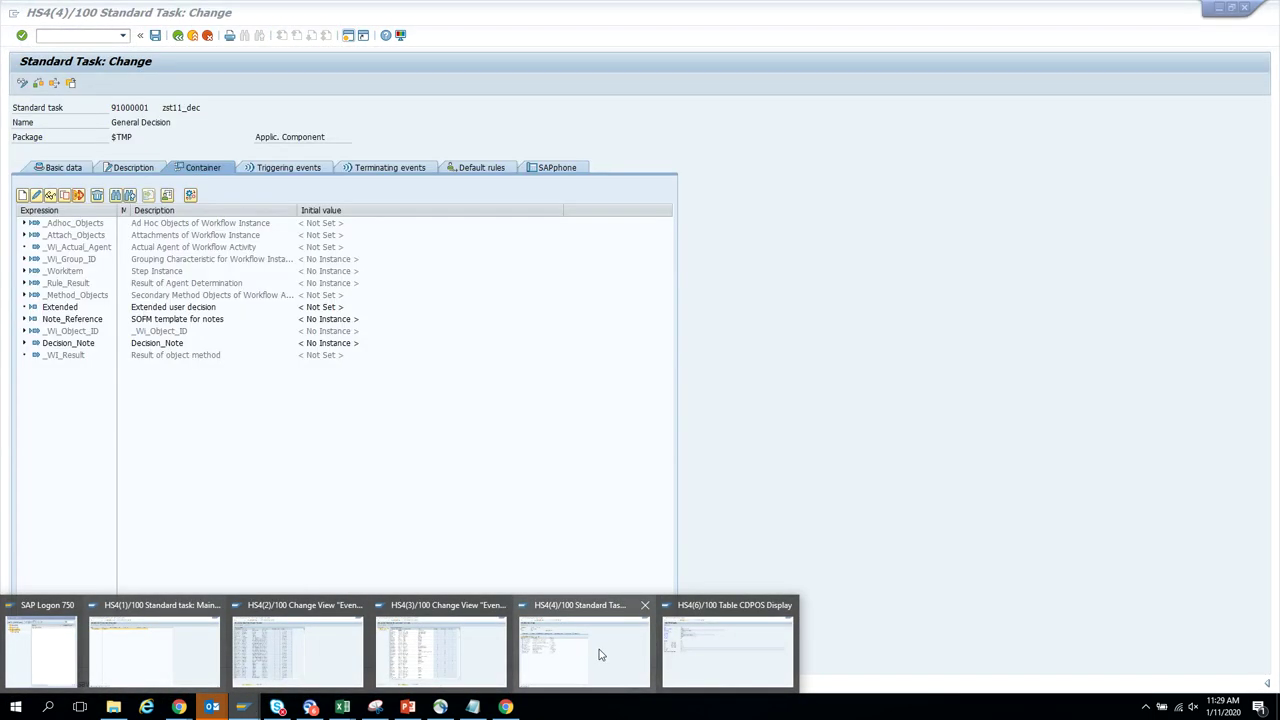
pyautogui.click(600, 654)
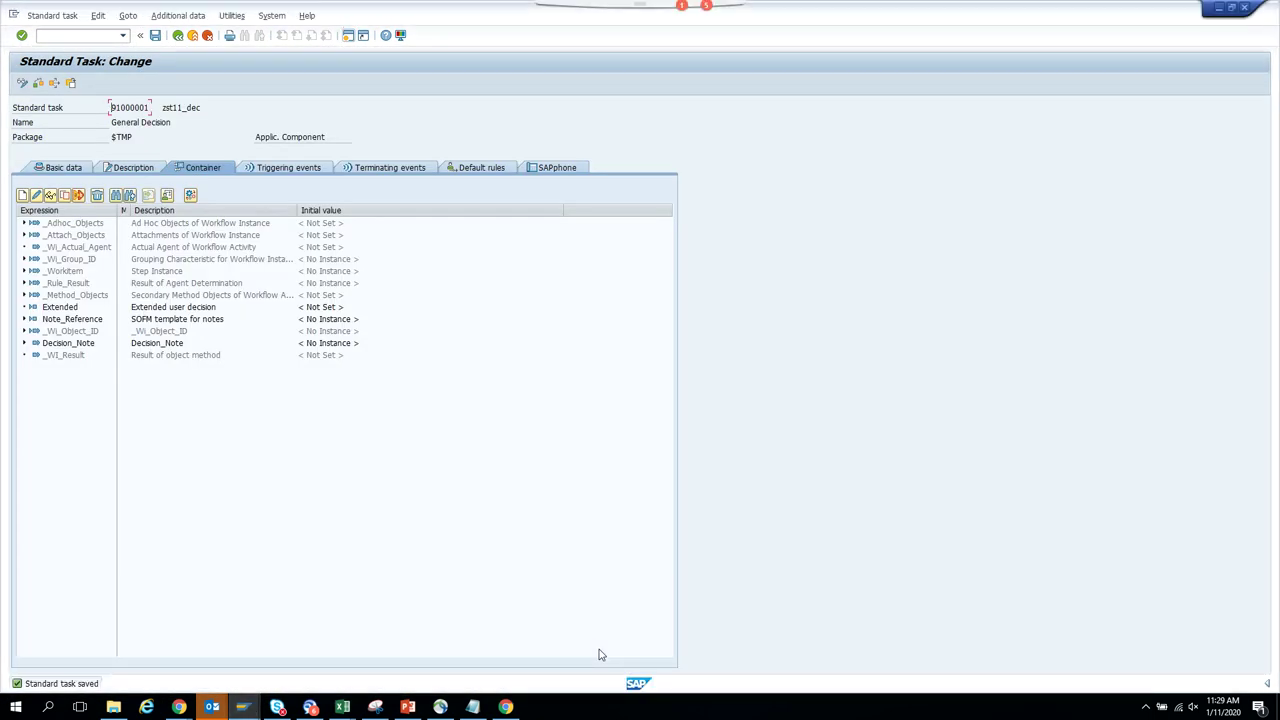
pyautogui.click(193, 36)
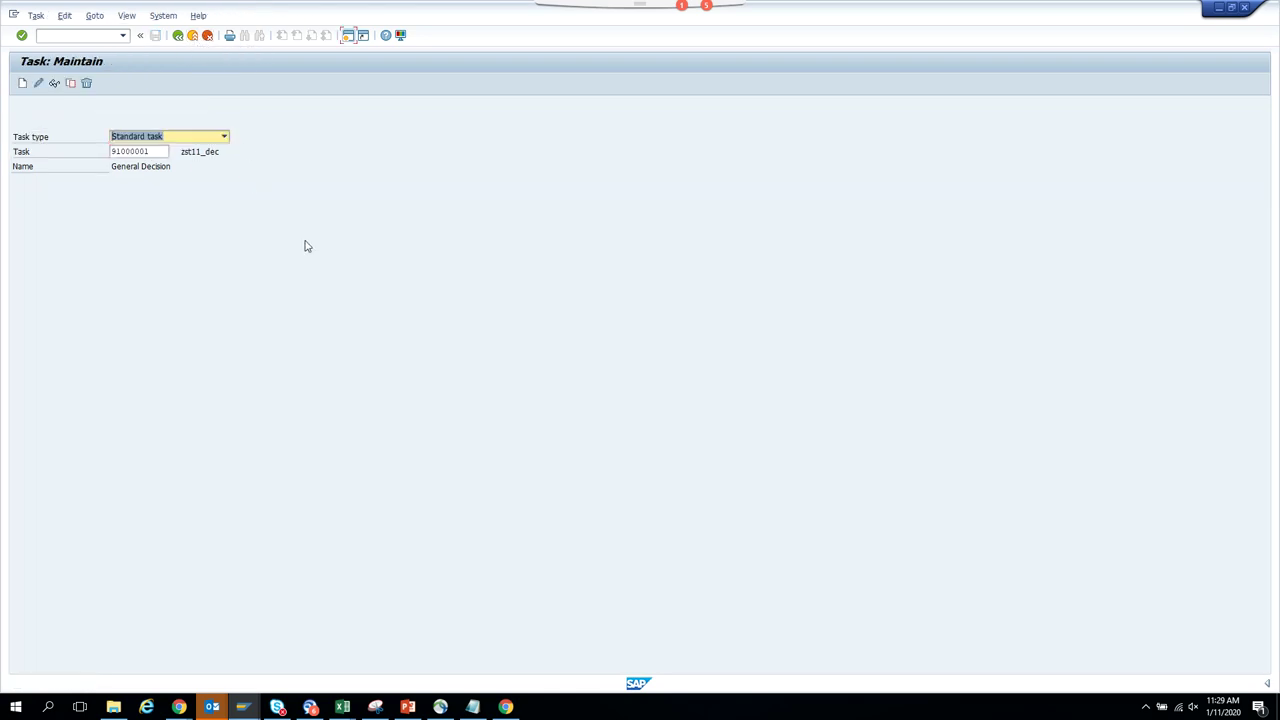
pyautogui.hotkey('shift', 'F8')
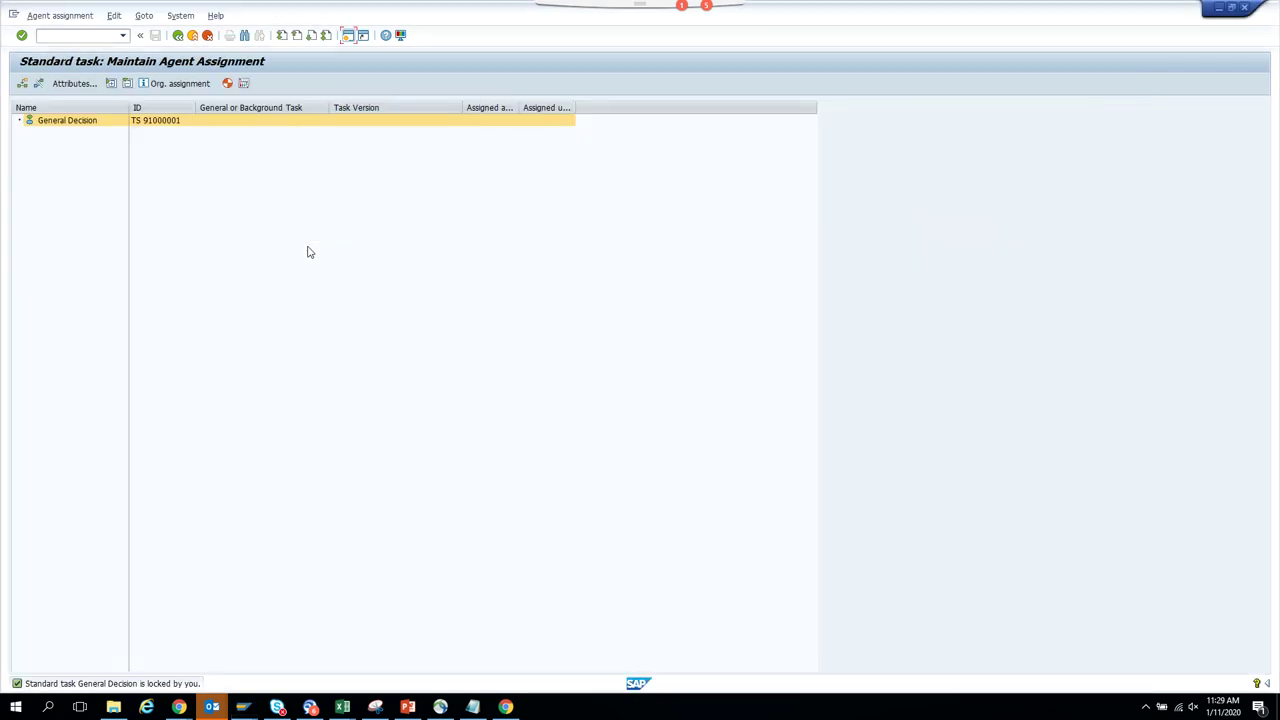
# Transfer the General Task attribute to the General Decision task and go back to the workflow diagram.
pyautogui.click(73, 83)
pyautogui.click(116, 189)
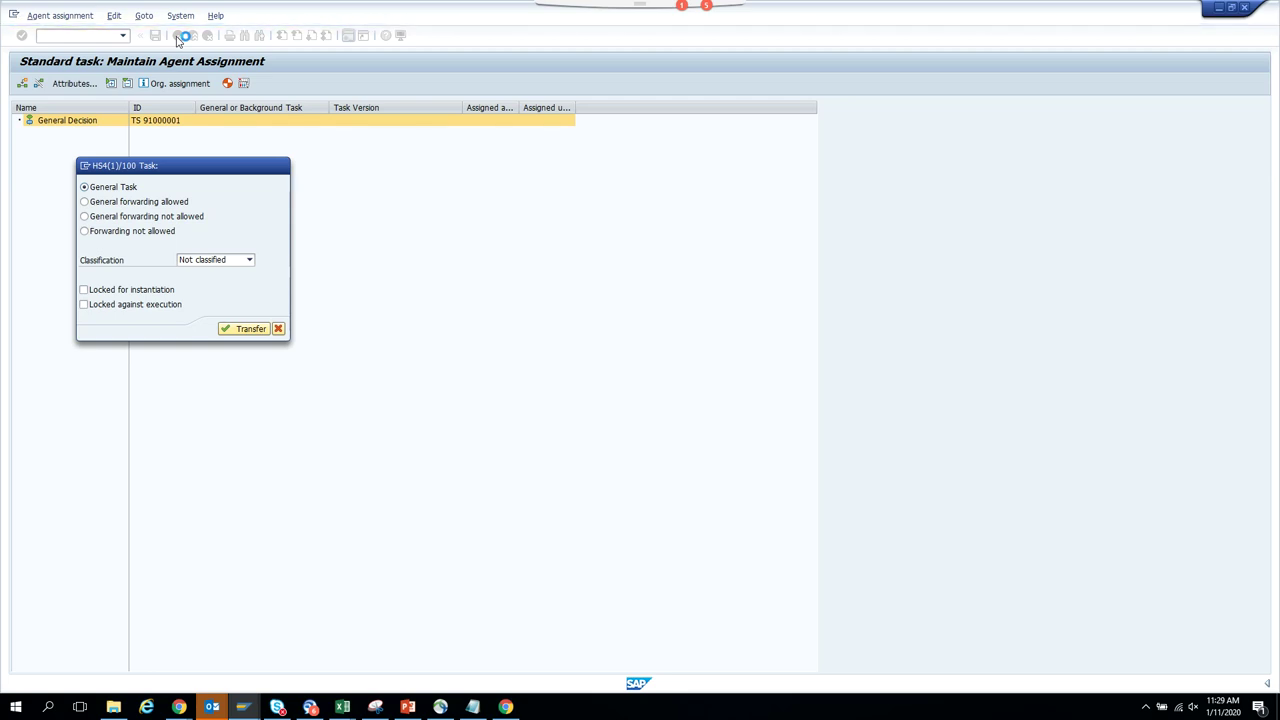
pyautogui.click(250, 328)
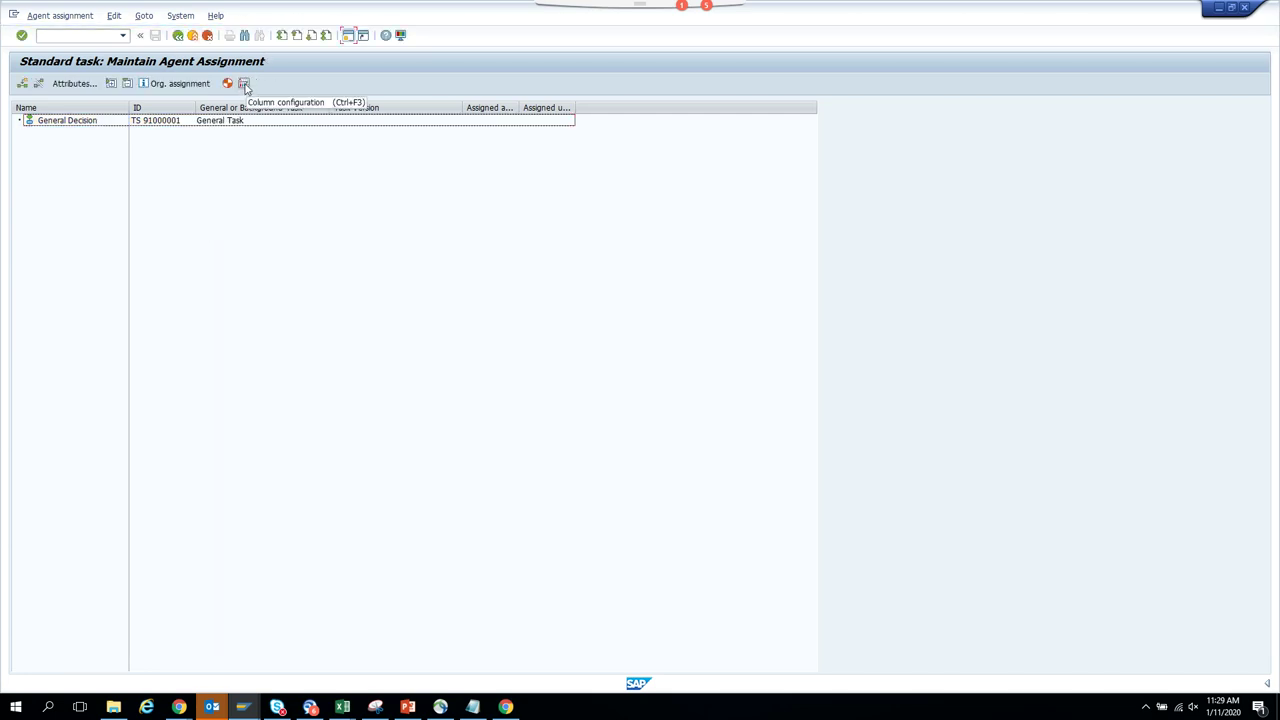
pyautogui.click(244, 84)
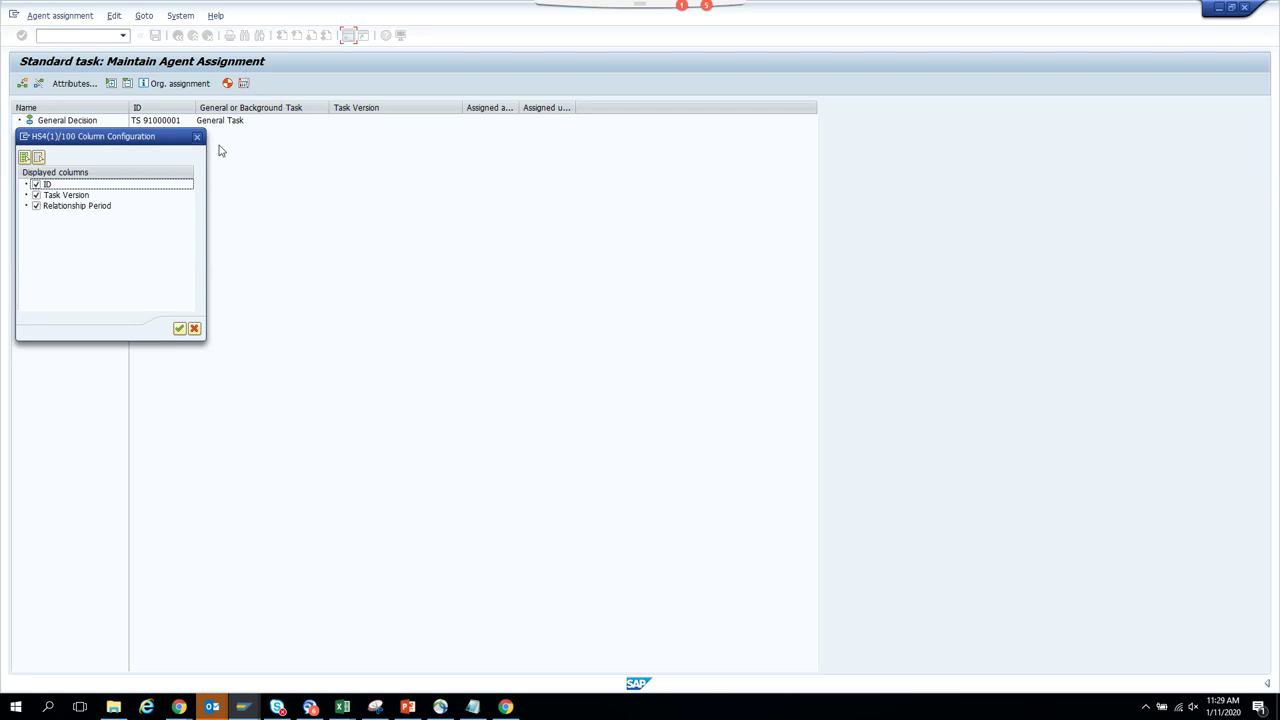
pyautogui.click(197, 137)
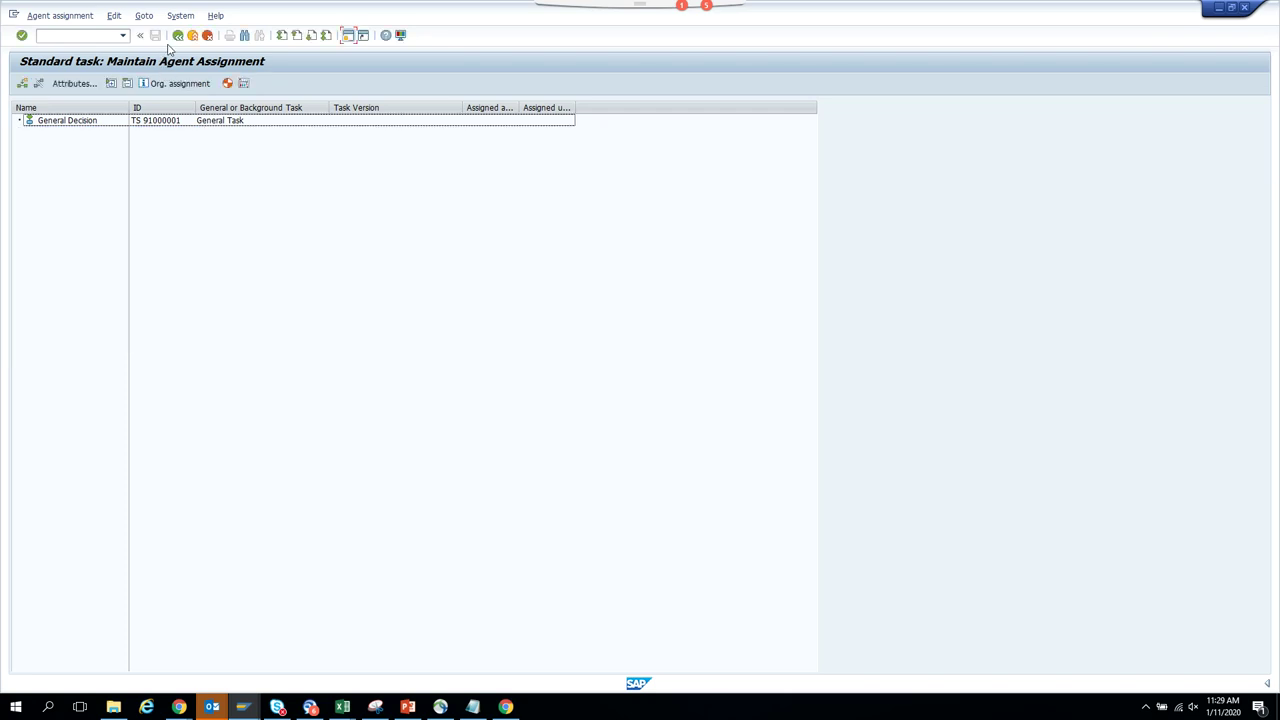
pyautogui.click(180, 37)
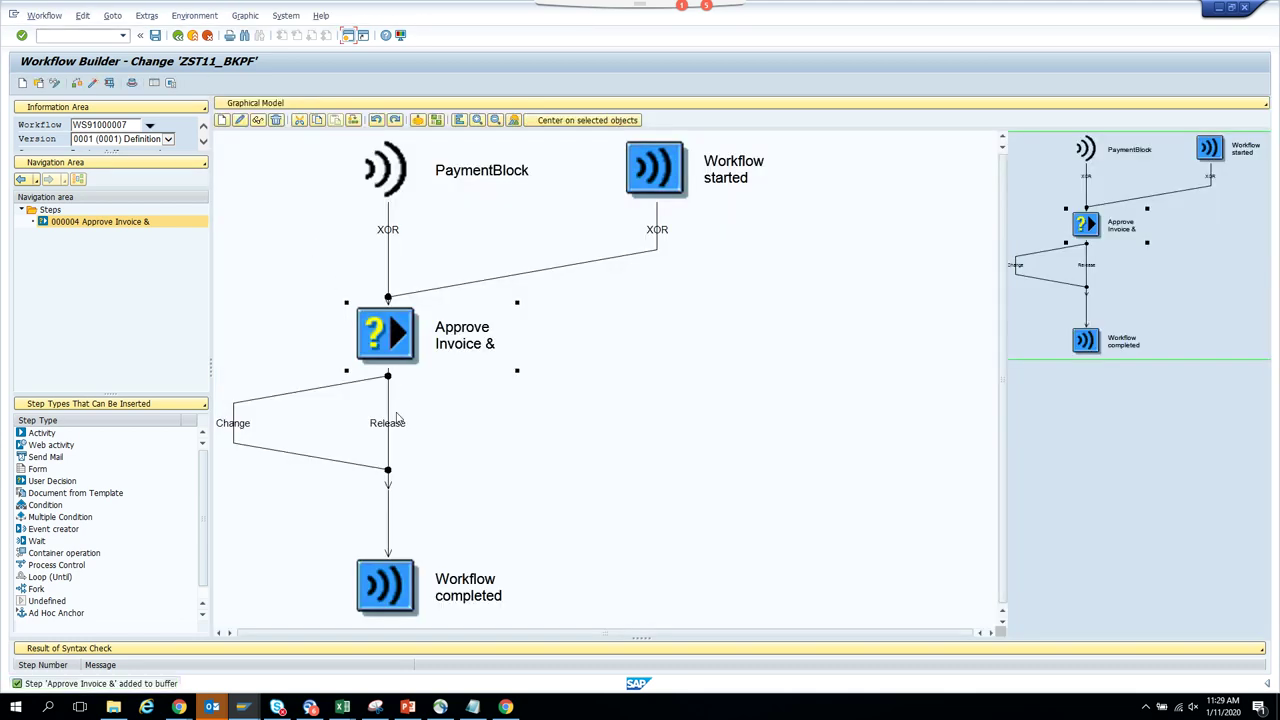
# Insert a Send Mail step on the Release outcome of the Approve Invoice decision.
pyautogui.click(390, 427)
pyautogui.rightClick(391, 429)
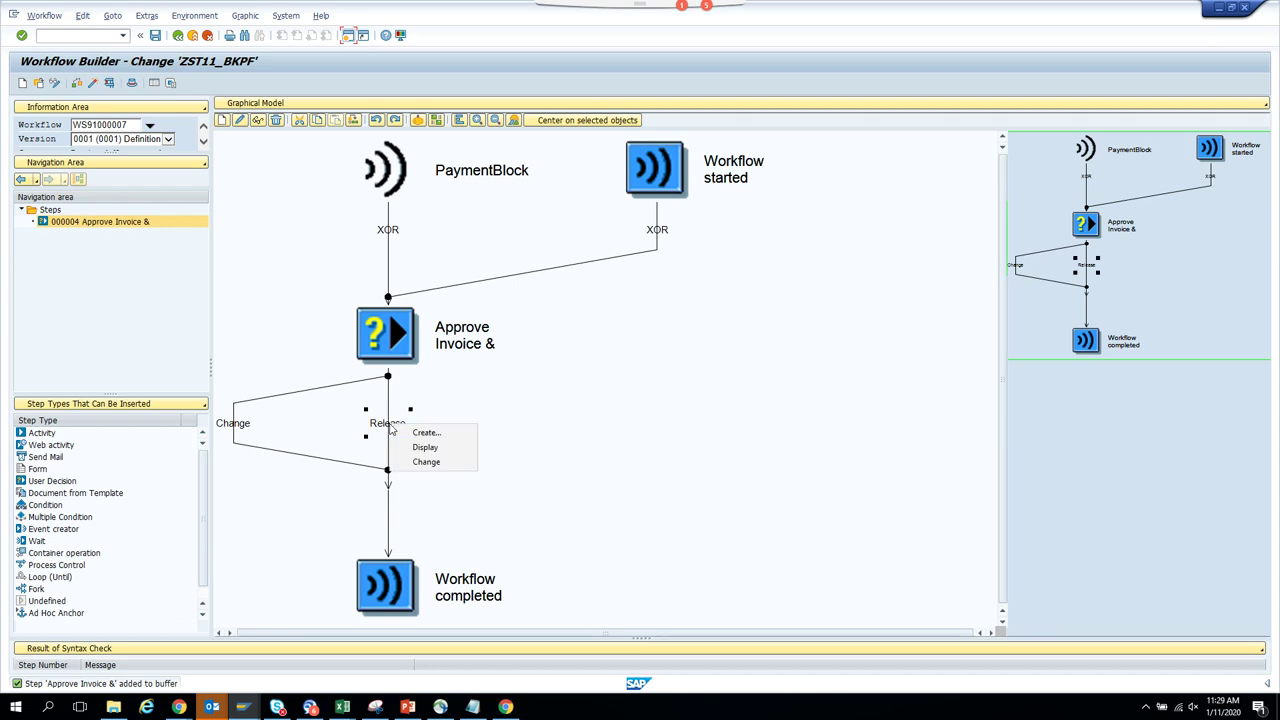
pyautogui.click(414, 436)
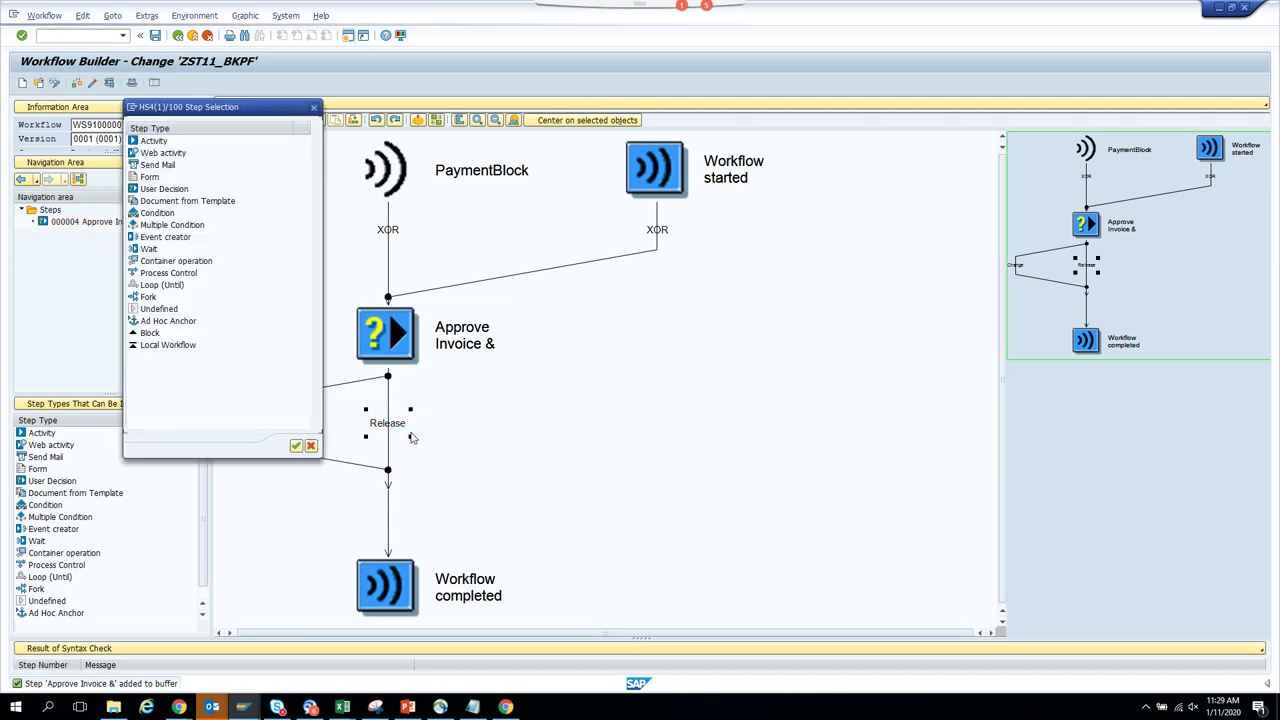
pyautogui.doubleClick(157, 167)
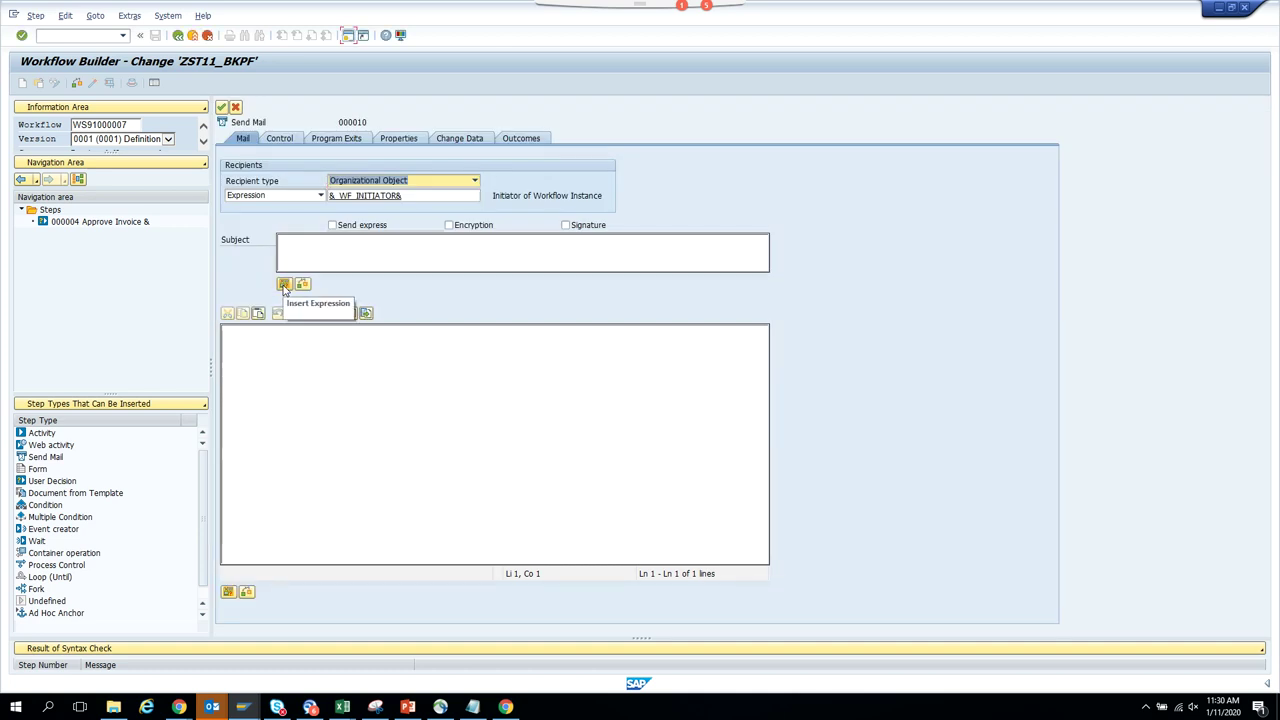
# Enter "The Invoice Is Released" as the mail's subject and as its body text.
pyautogui.click(404, 252)
pyautogui.write('Th')
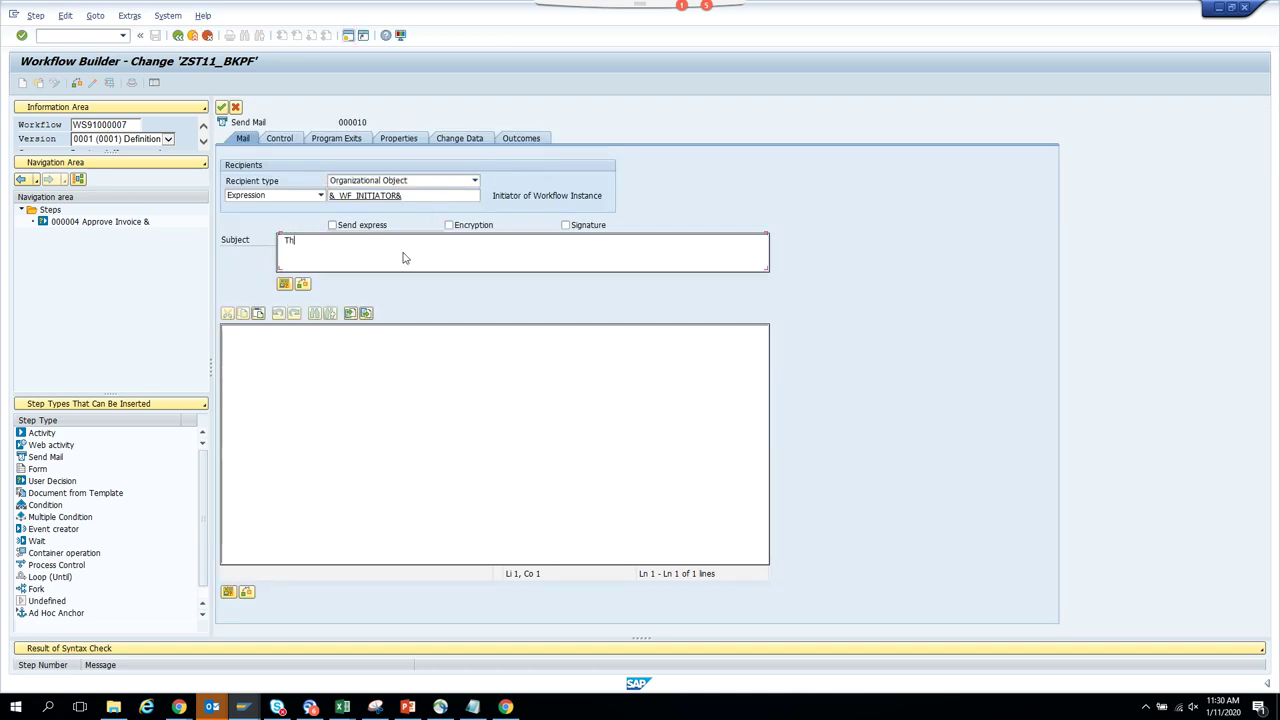
pyautogui.write('e Invoice Is')
pyautogui.write(' rel')
pyautogui.write('Re')
pyautogui.write('leased')
pyautogui.hotkey('ctrl', 'a')
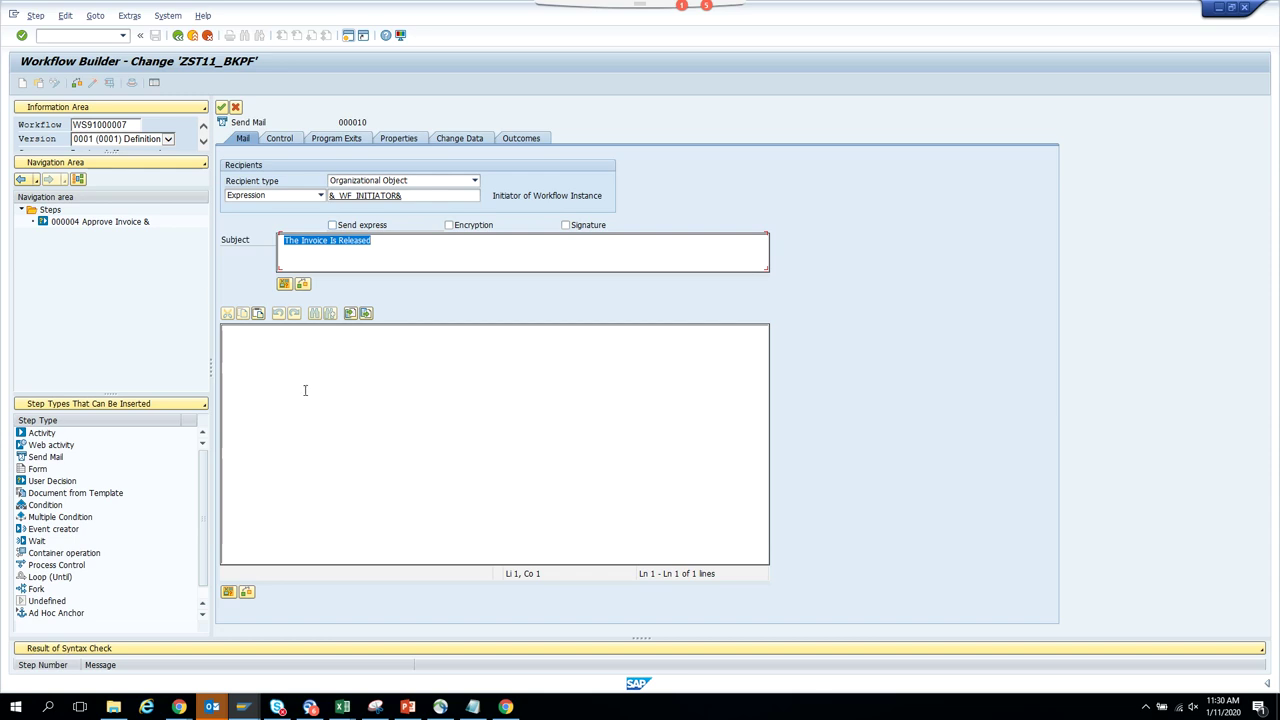
pyautogui.write('The Invoice Is Released')
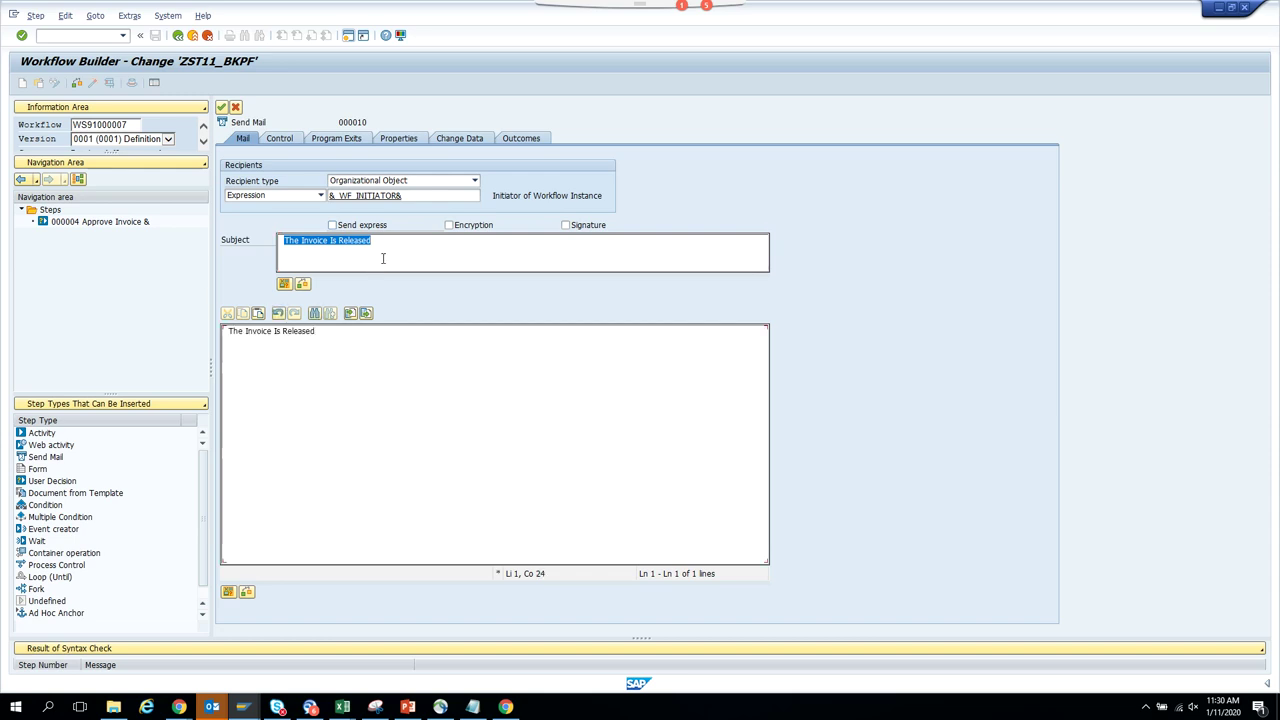
# Insert the Invoice container's Document number expression into the mail subject after "The Invoice".
pyautogui.click(331, 240)
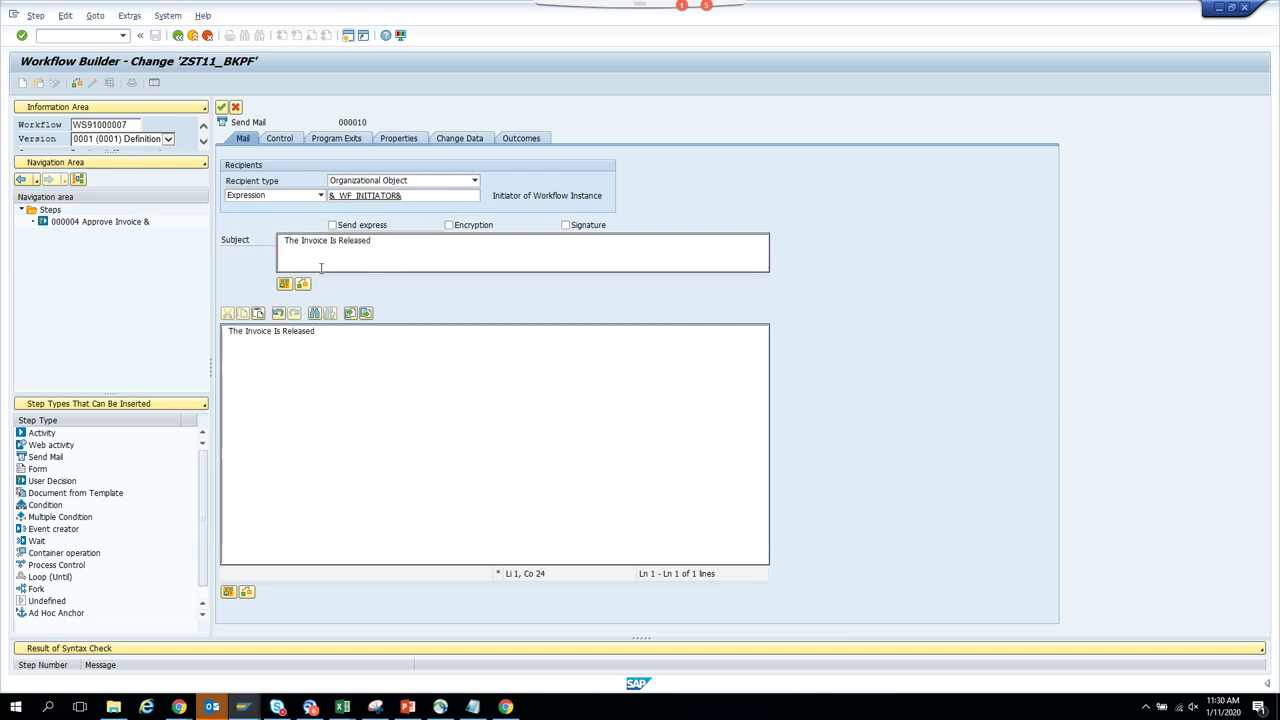
pyautogui.click(286, 284)
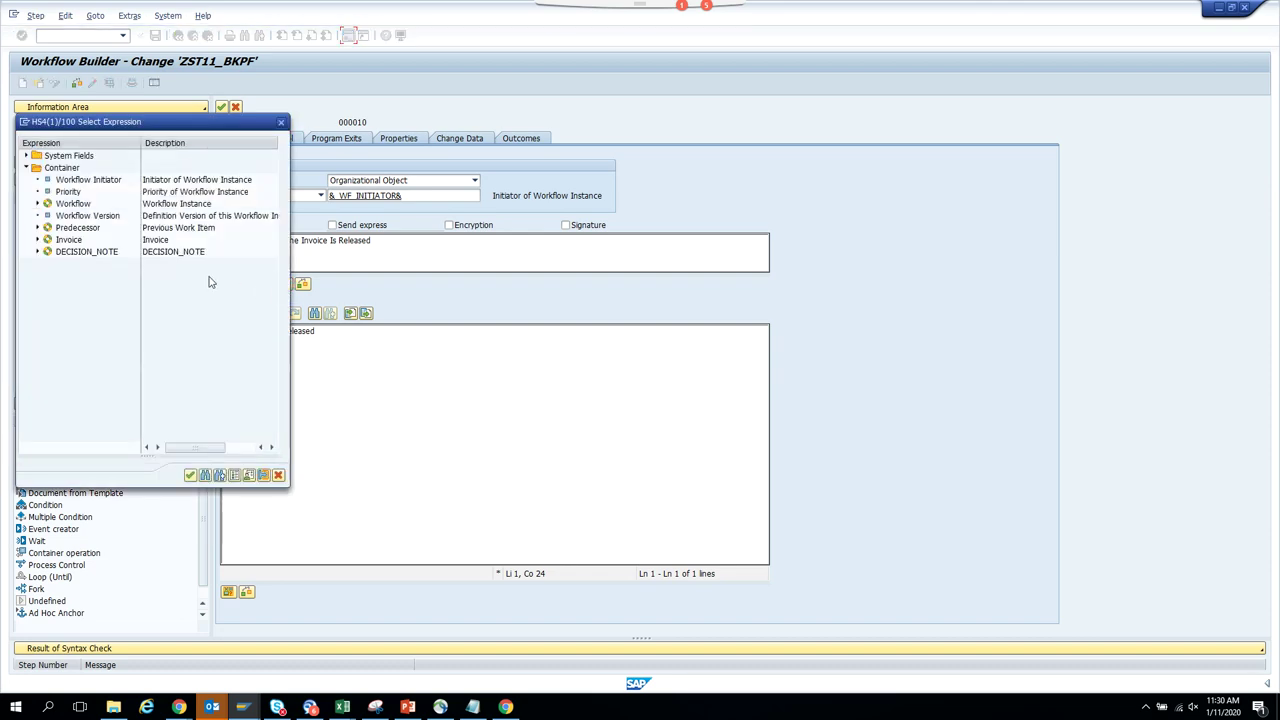
pyautogui.click(37, 239)
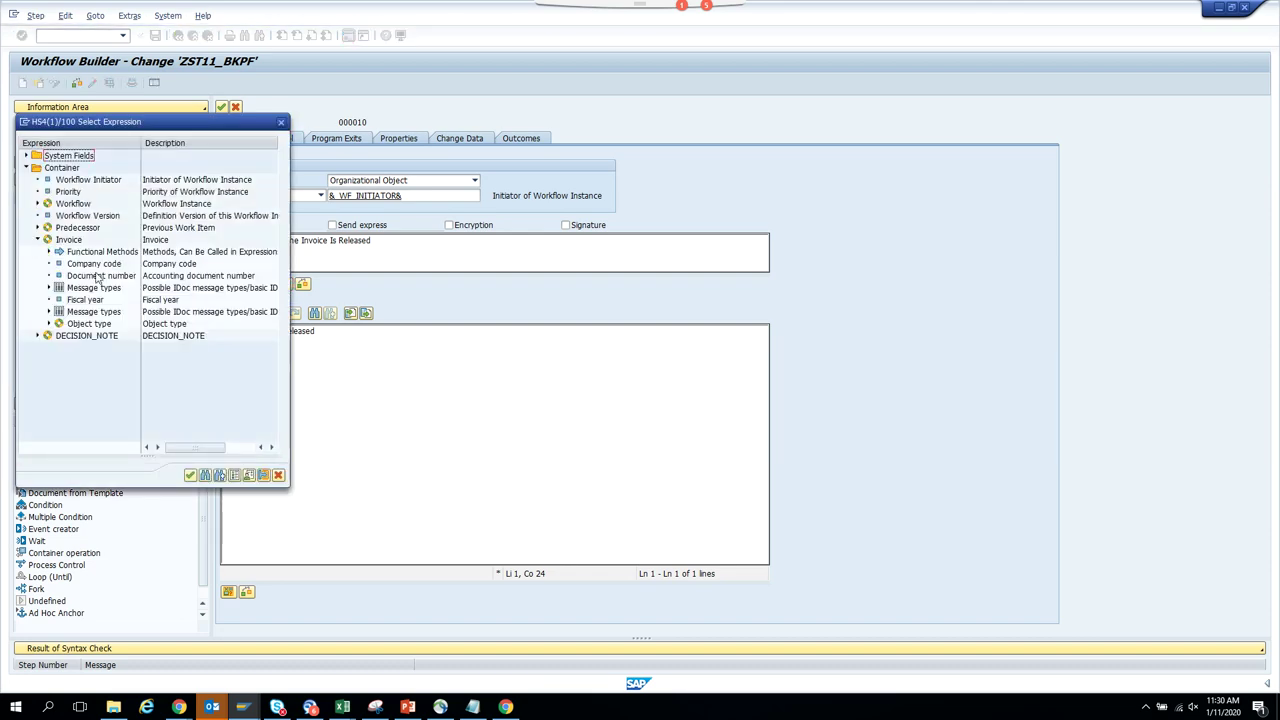
pyautogui.doubleClick(99, 276)
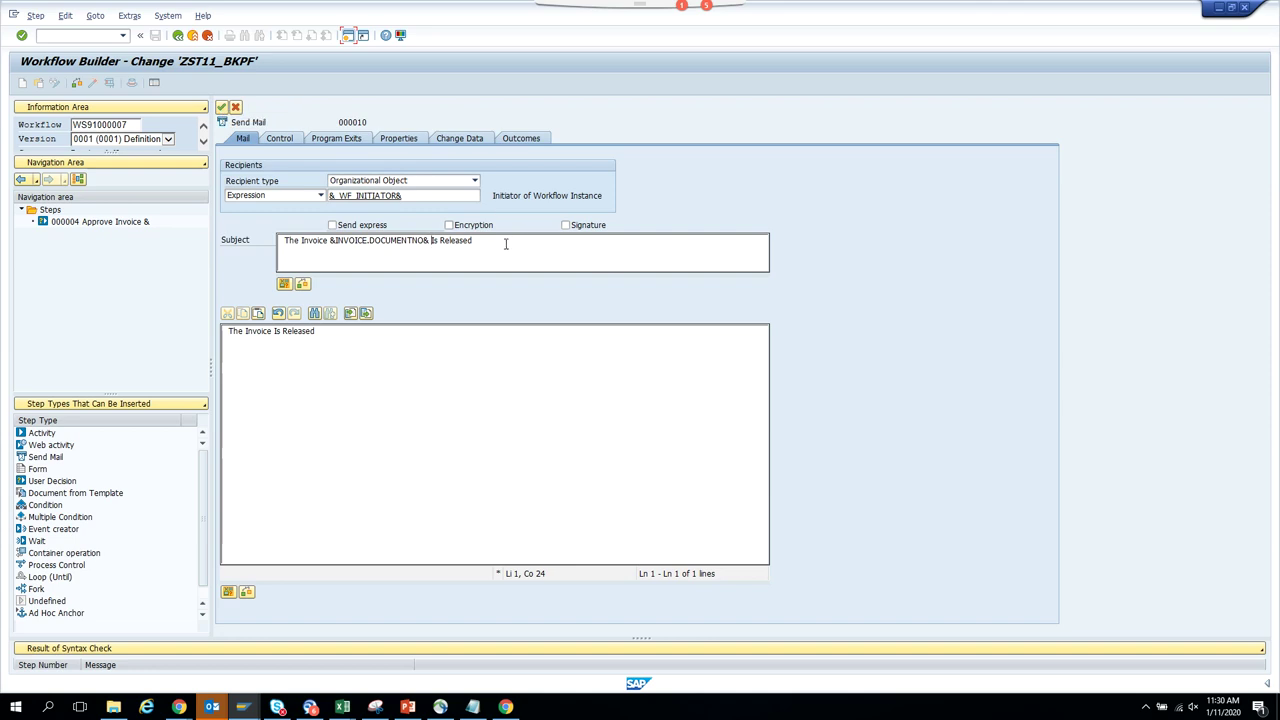
# Replace the mail body with the complete subject text "The Invoice &INVOICE.DOCUMENTNO& Is Released".
pyautogui.moveTo(505, 244); pyautogui.dragTo(79, 222)
pyautogui.hotkey('ctrl', 'c')
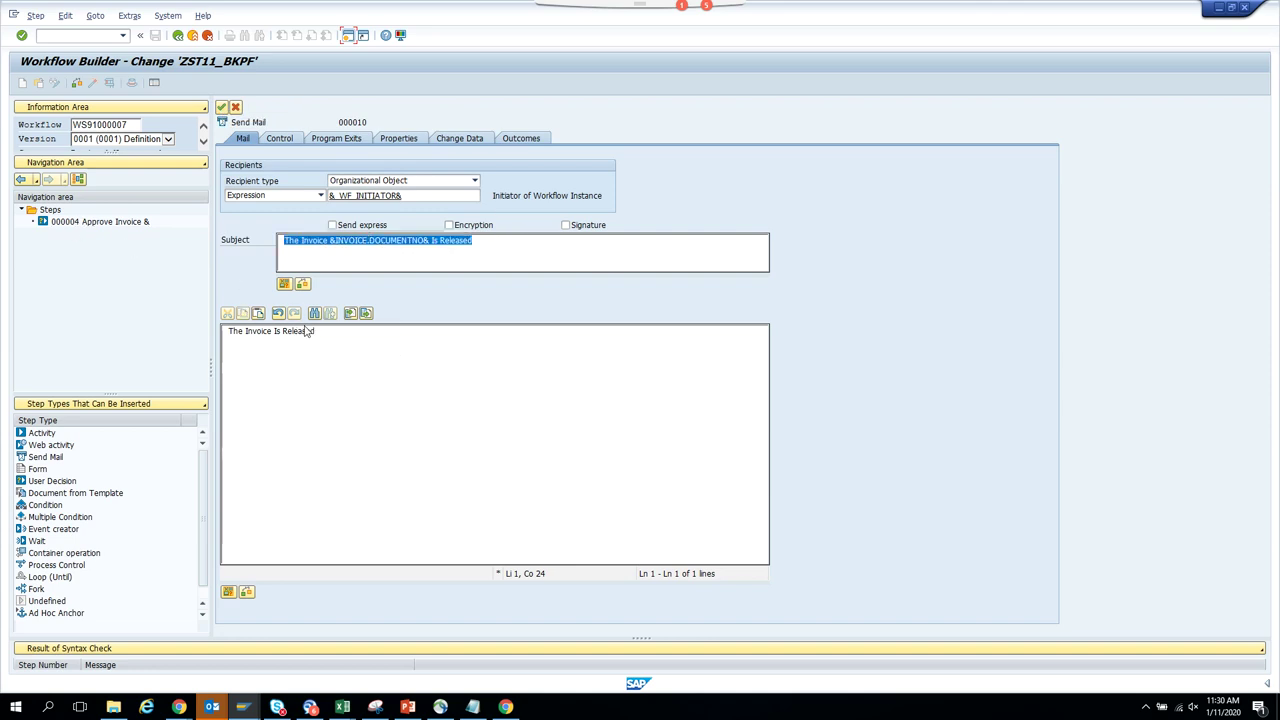
pyautogui.hotkey('ctrl', 'a')
pyautogui.hotkey('ctrl', 'v')
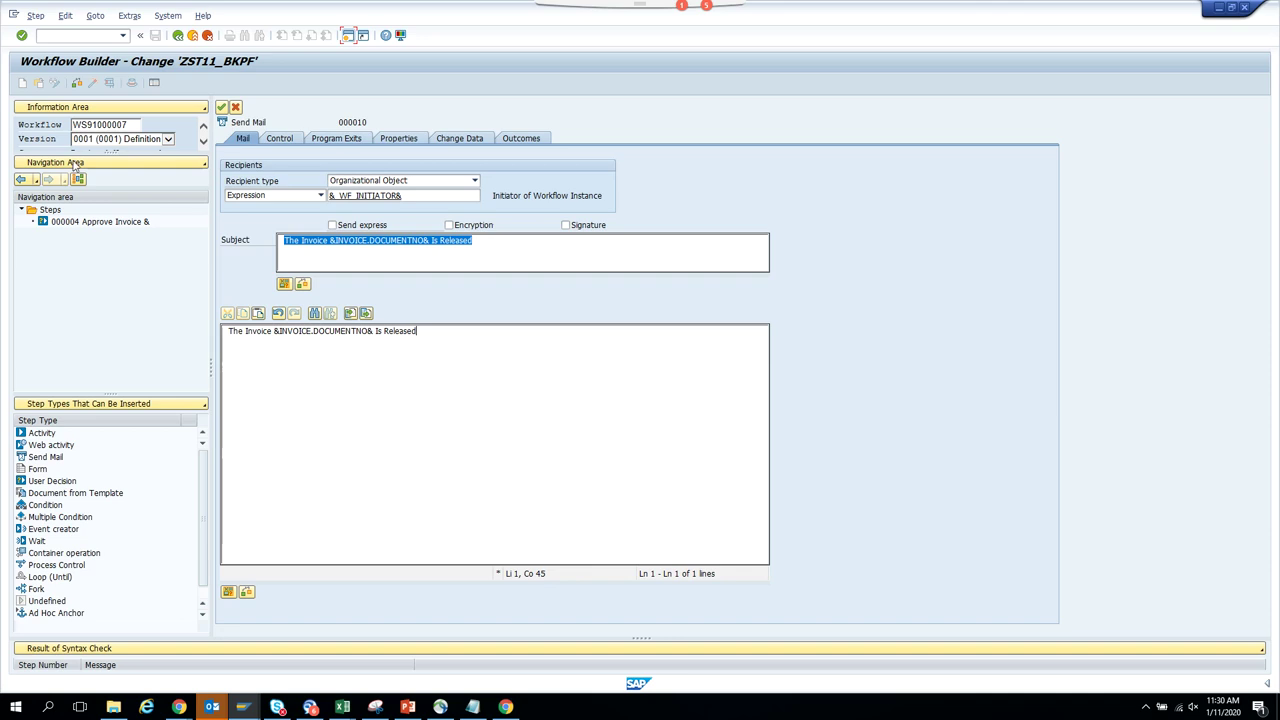
# Create the mail step's task as zst11_send with the name "Send email for invoice" in package $TMP, and activate the workflow.
pyautogui.click(221, 106)
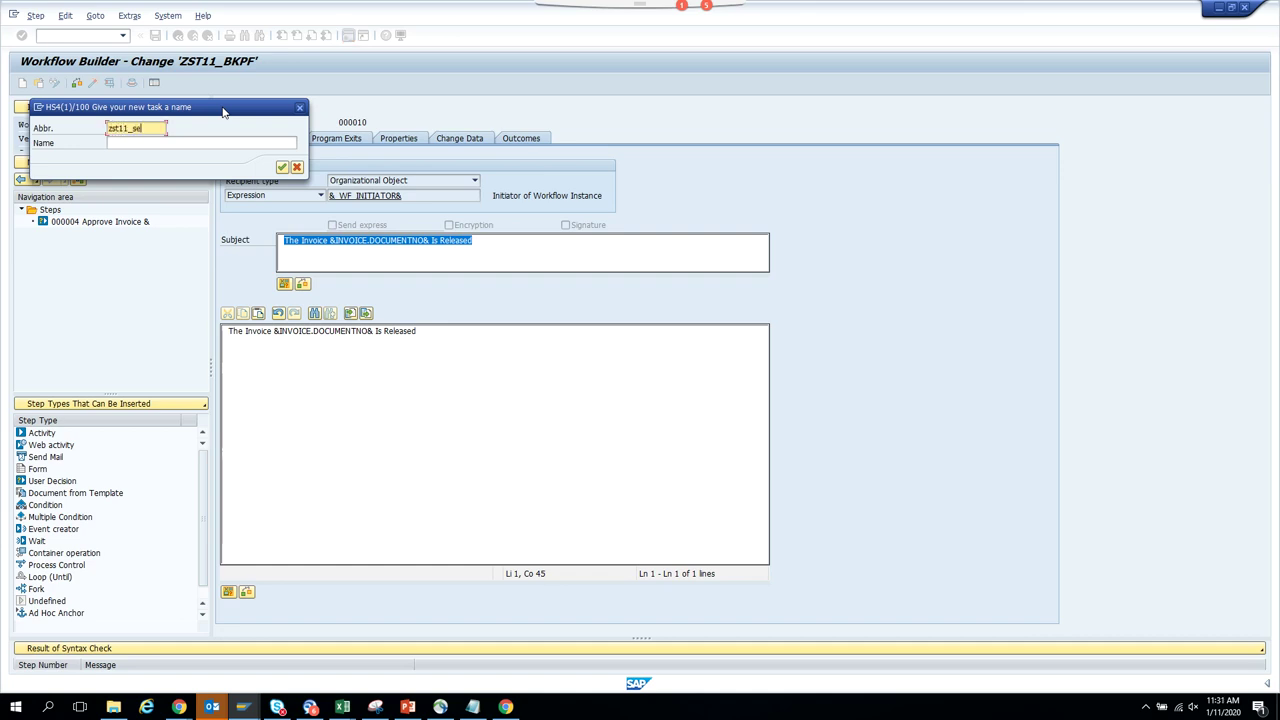
pyautogui.click(161, 142)
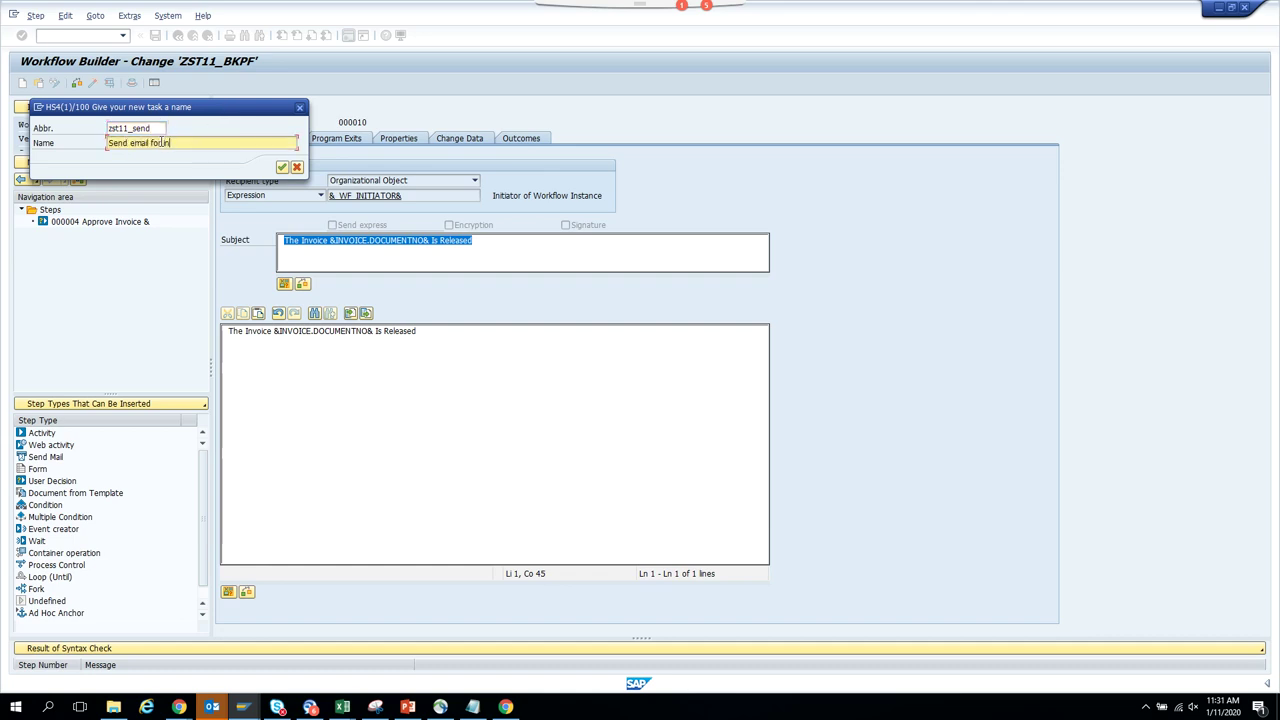
pyautogui.write('Send email for invoice')
pyautogui.press('Return')
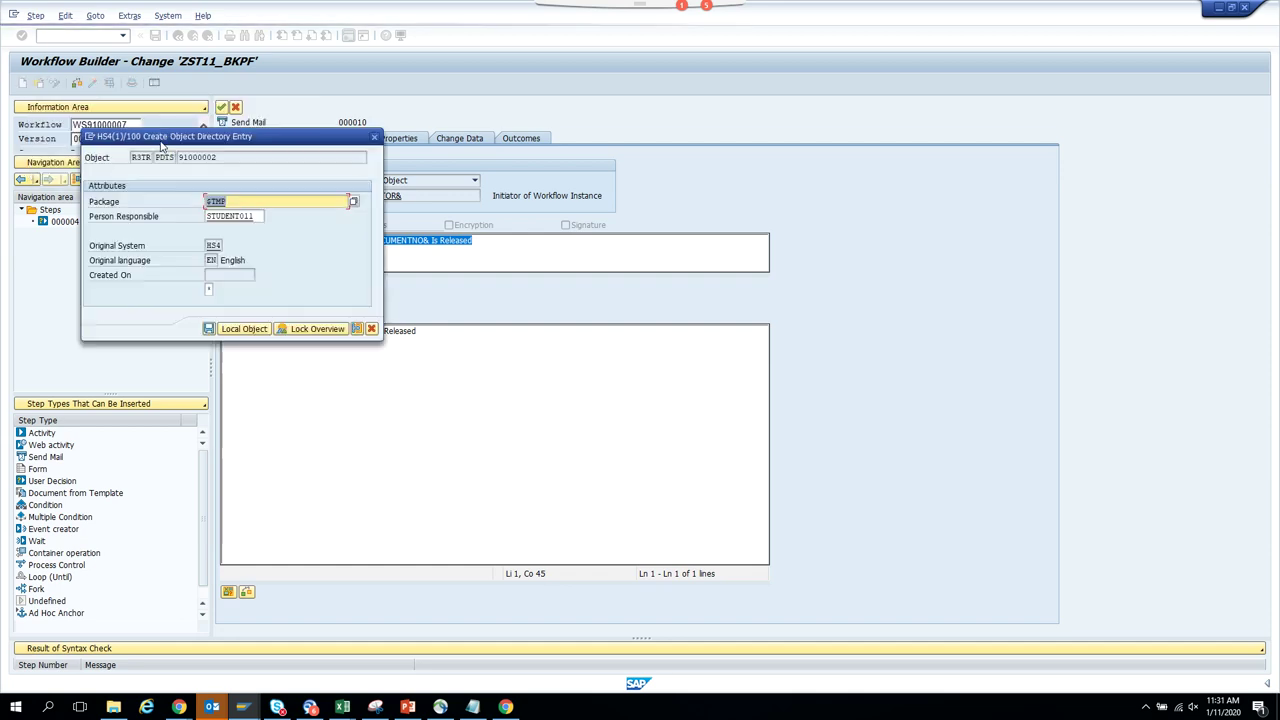
pyautogui.press('Return')
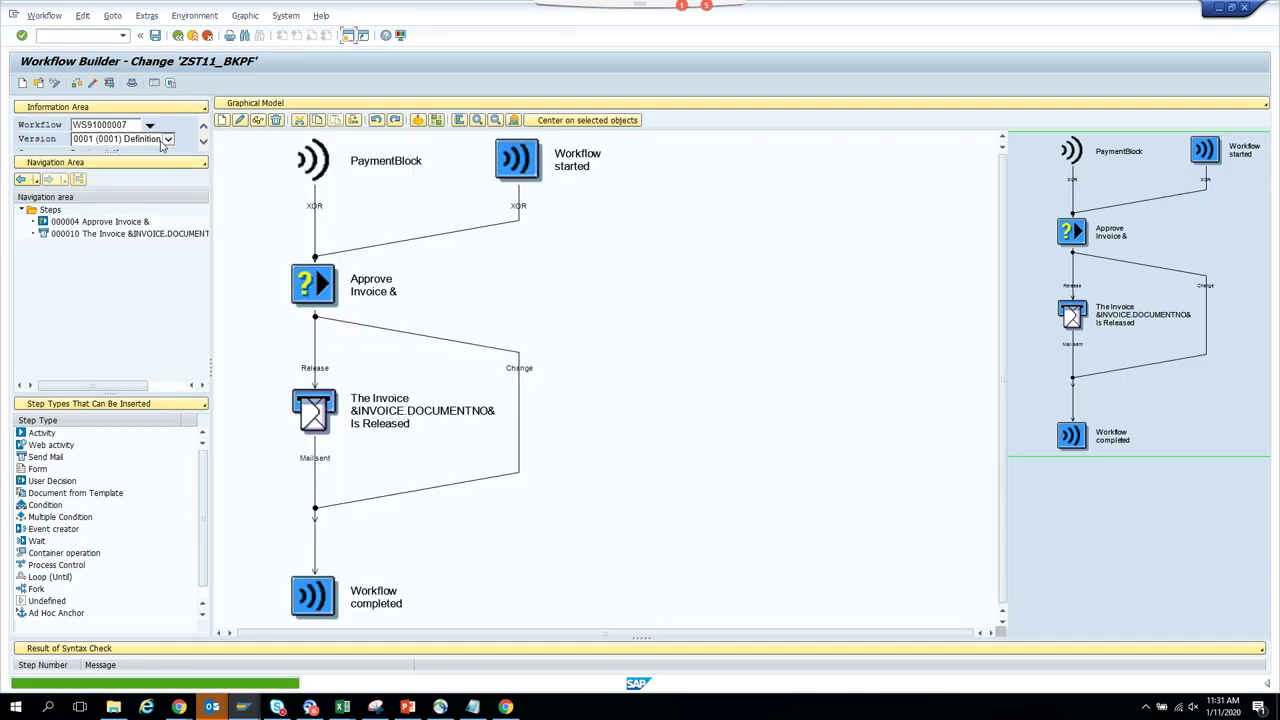
pyautogui.click(90, 82)
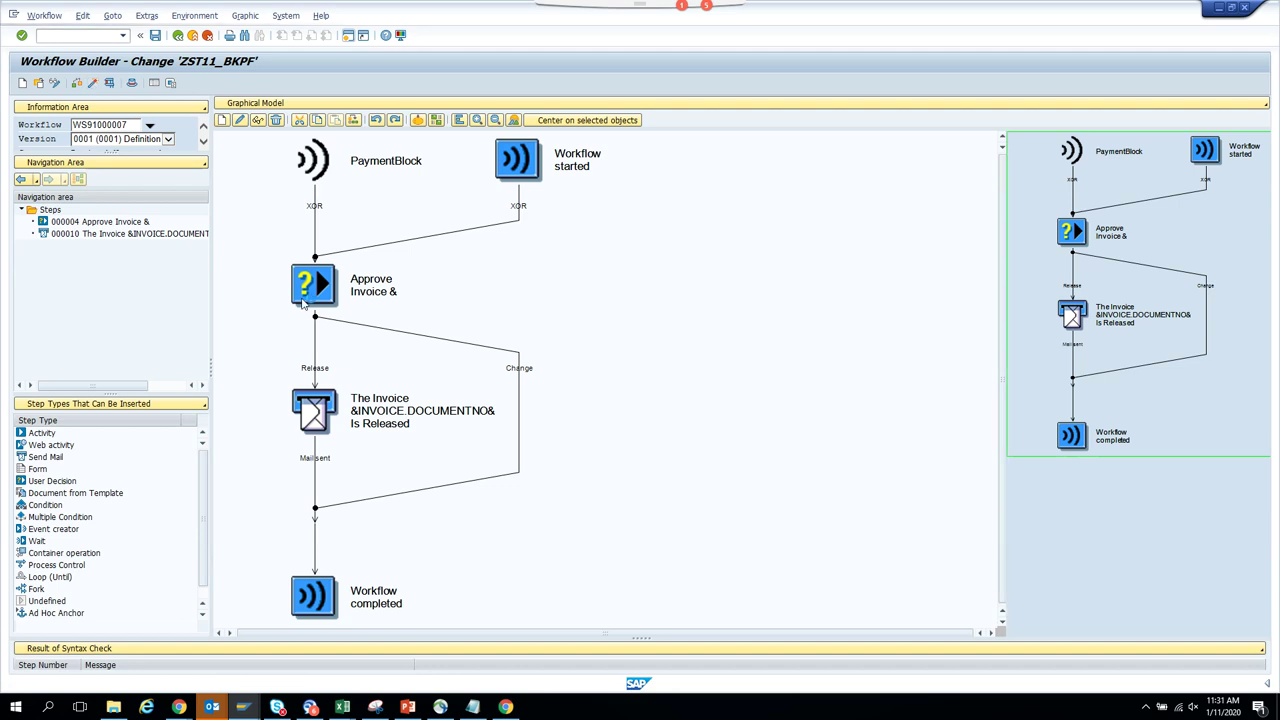